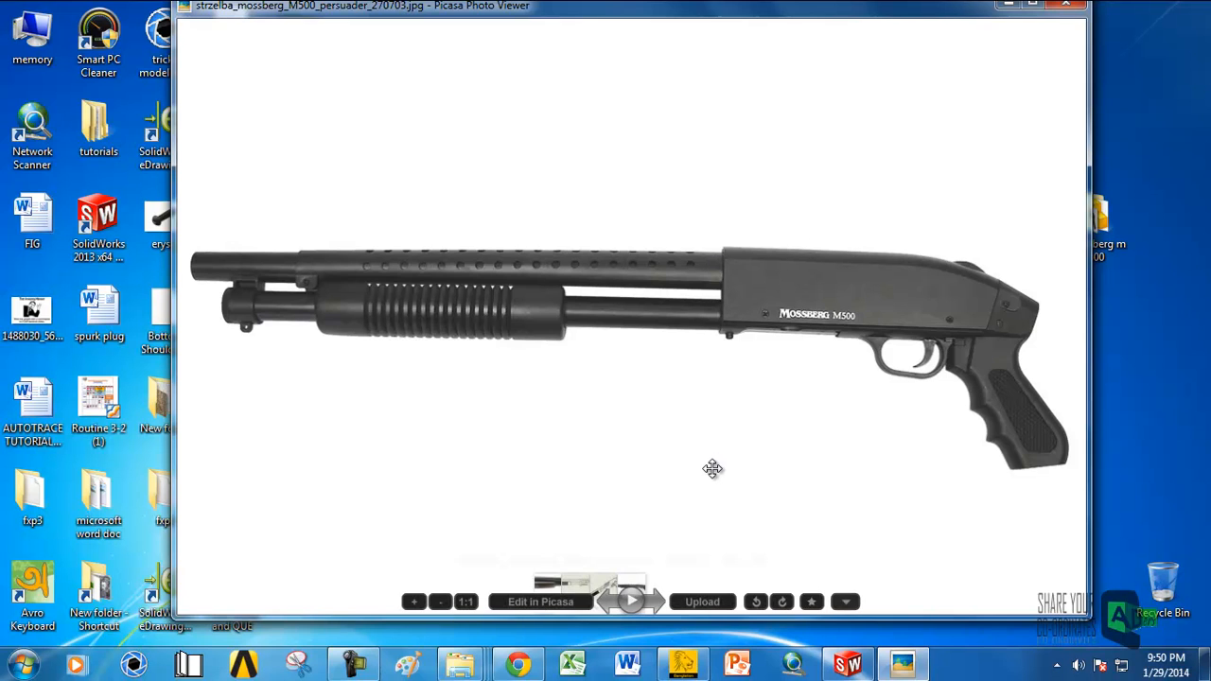
Step: Switch to SolidWorks and create a new part document
left_click(856, 665)
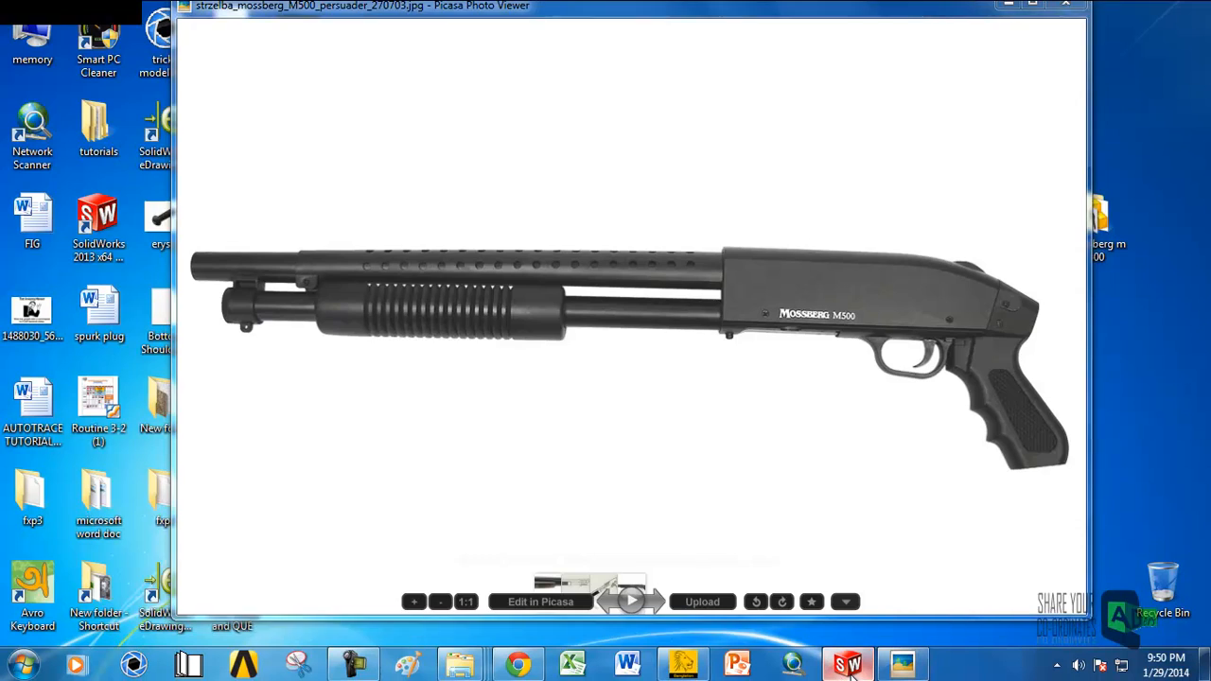
left_click(134, 13)
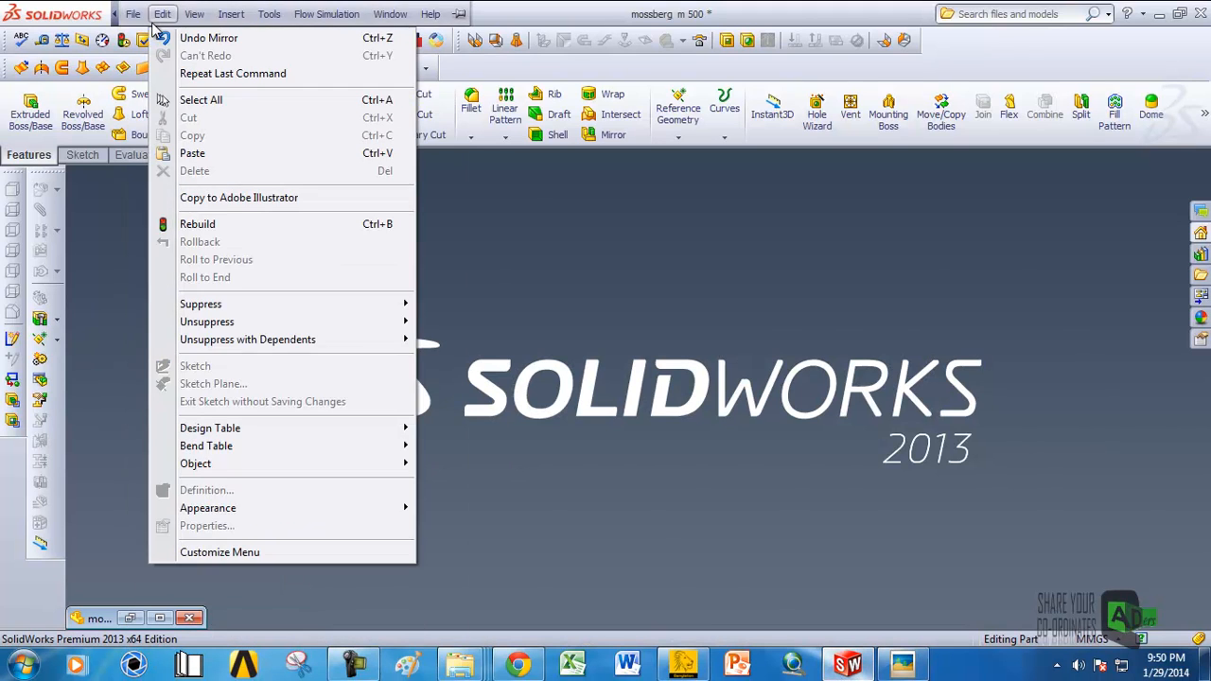
mouse_move(156, 21)
left_click(139, 17)
left_click(139, 17)
left_click(144, 26)
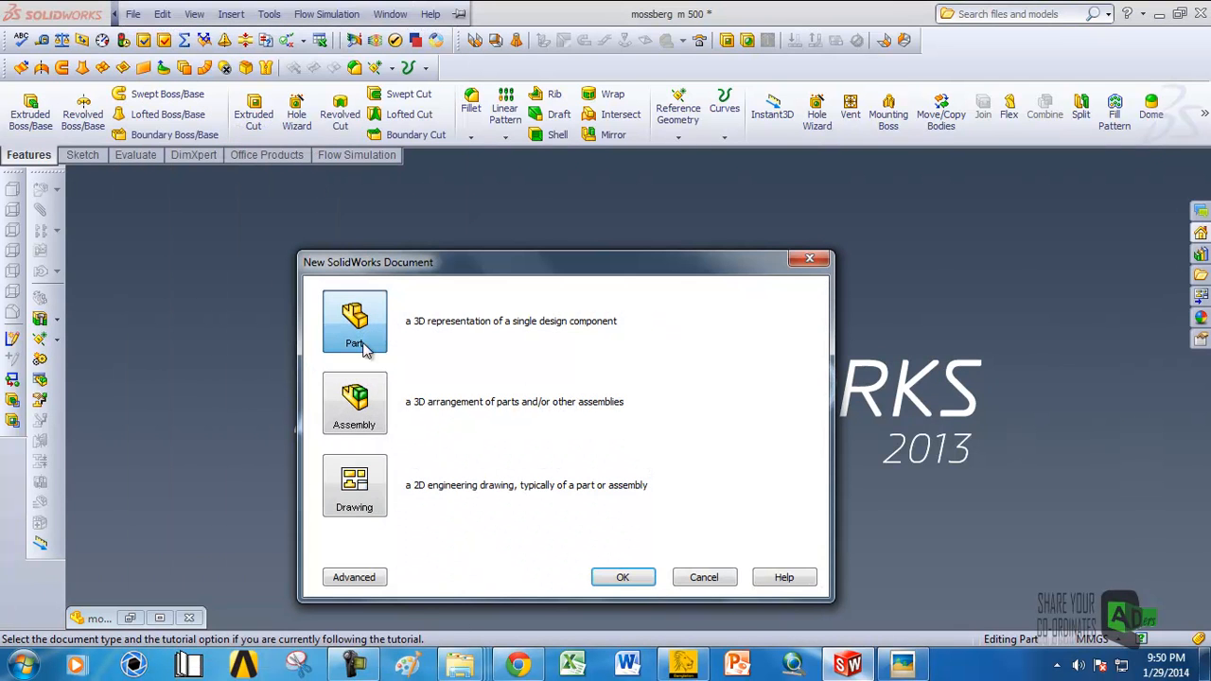
left_click(624, 577)
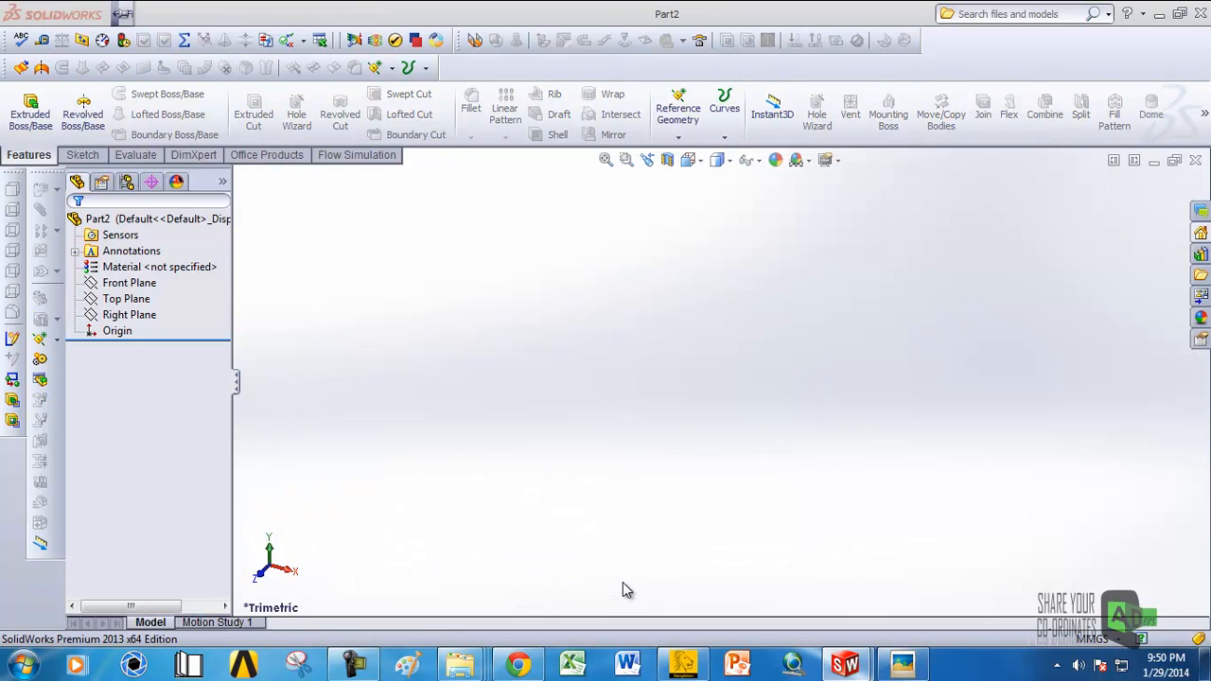
Step: Start a new sketch on the Front Plane
left_click(142, 284)
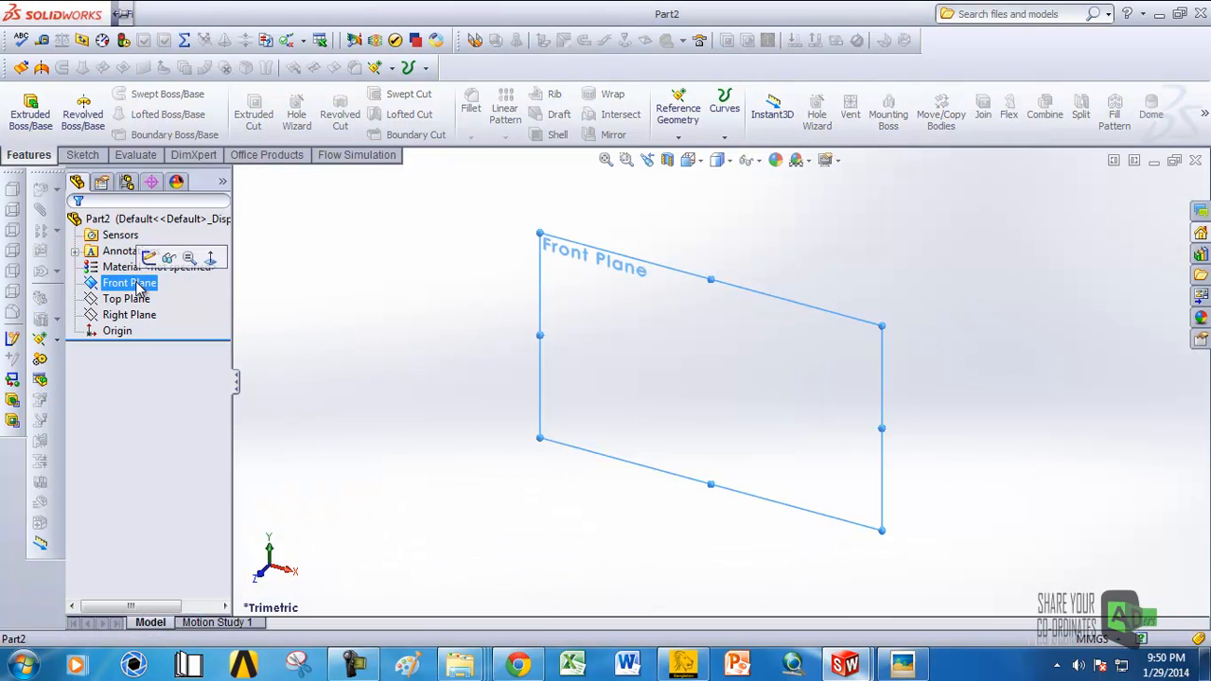
left_click(150, 258)
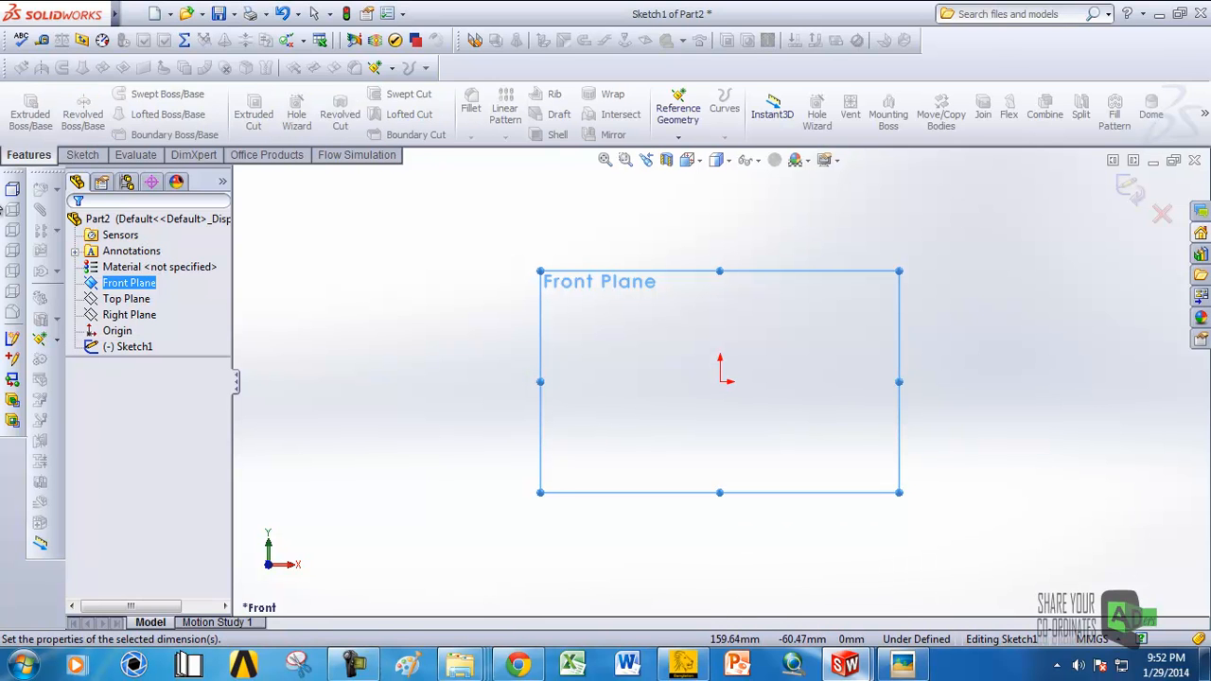
scroll(711, 334, "down", 3)
scroll(746, 388, "up", 3)
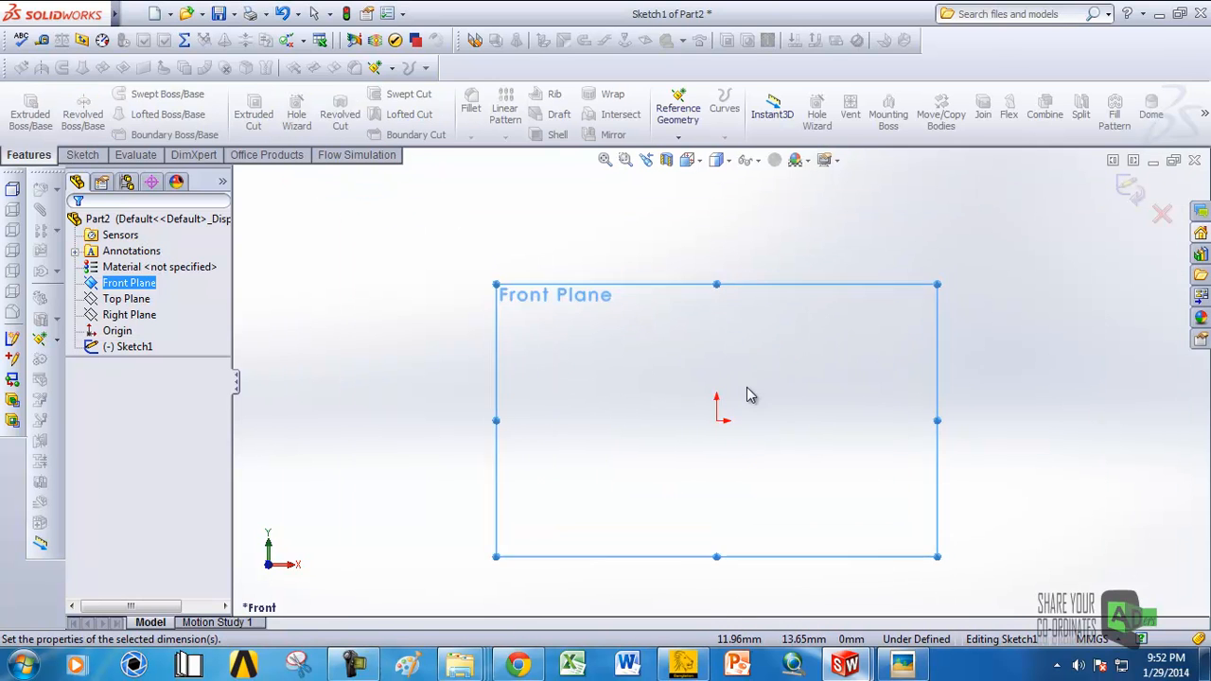
scroll(705, 405, "down", 2)
Step: Sketch a horizontal line about 72 mm long from the origin in the positive X direction
left_click(82, 154)
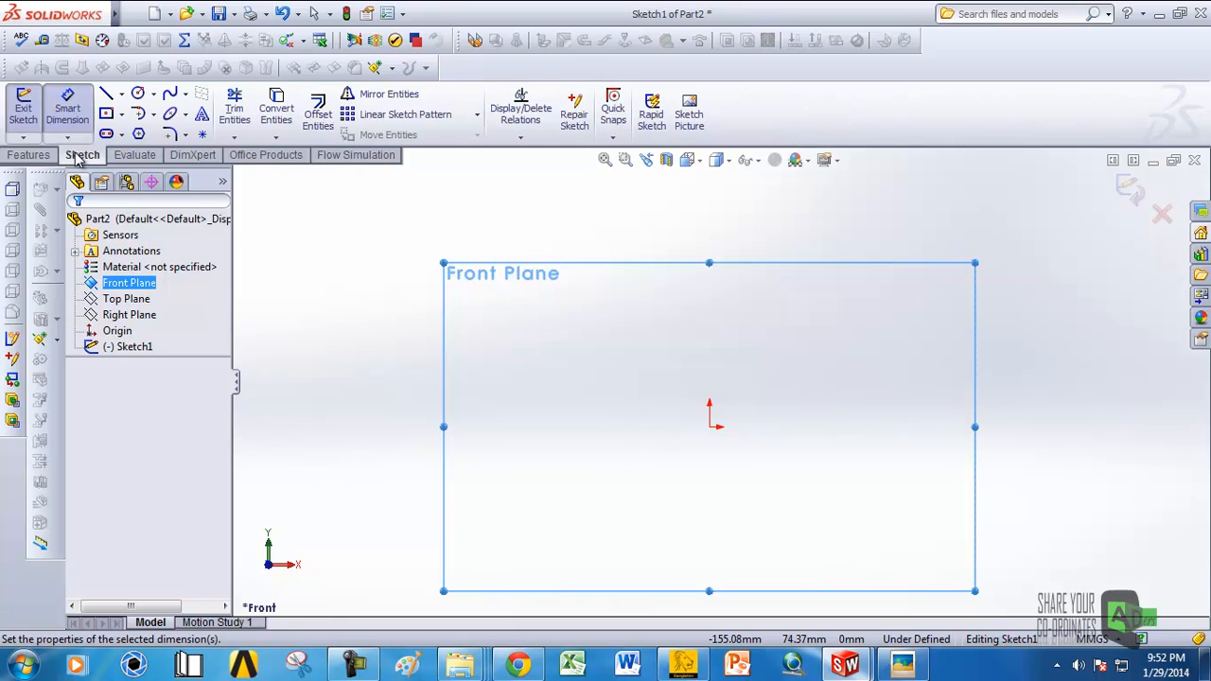
left_click(106, 94)
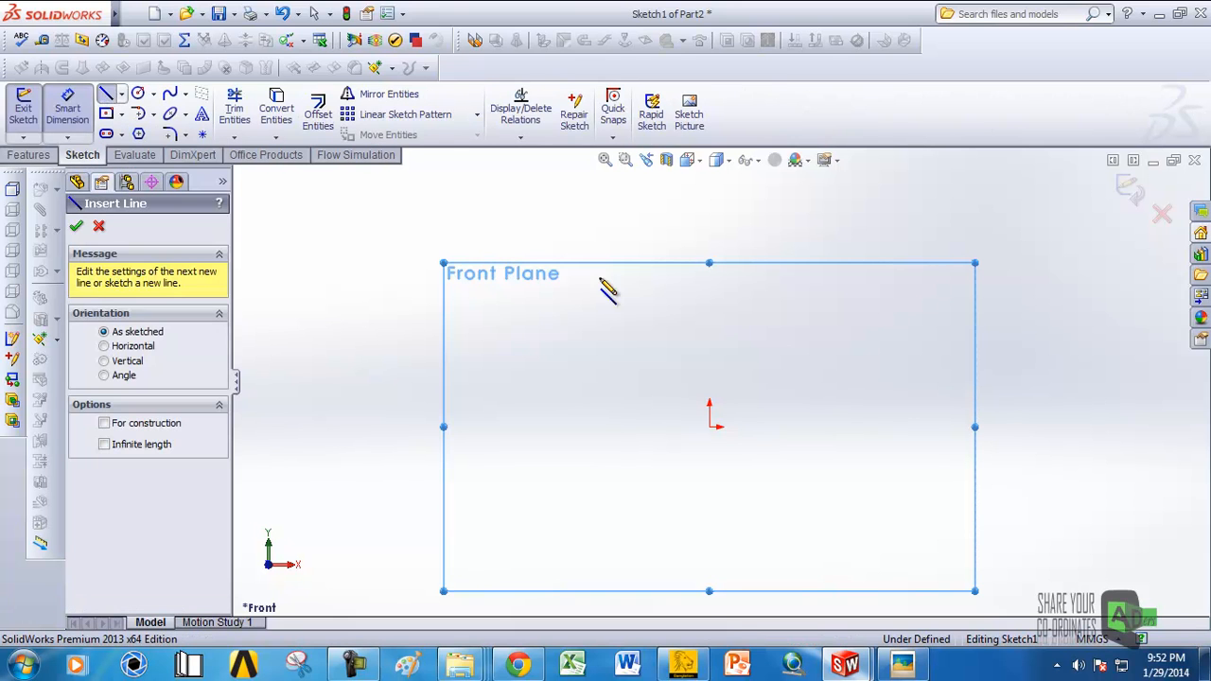
left_click(709, 427)
left_click(925, 429)
right_click(927, 433)
left_click(984, 108)
key("Escape")
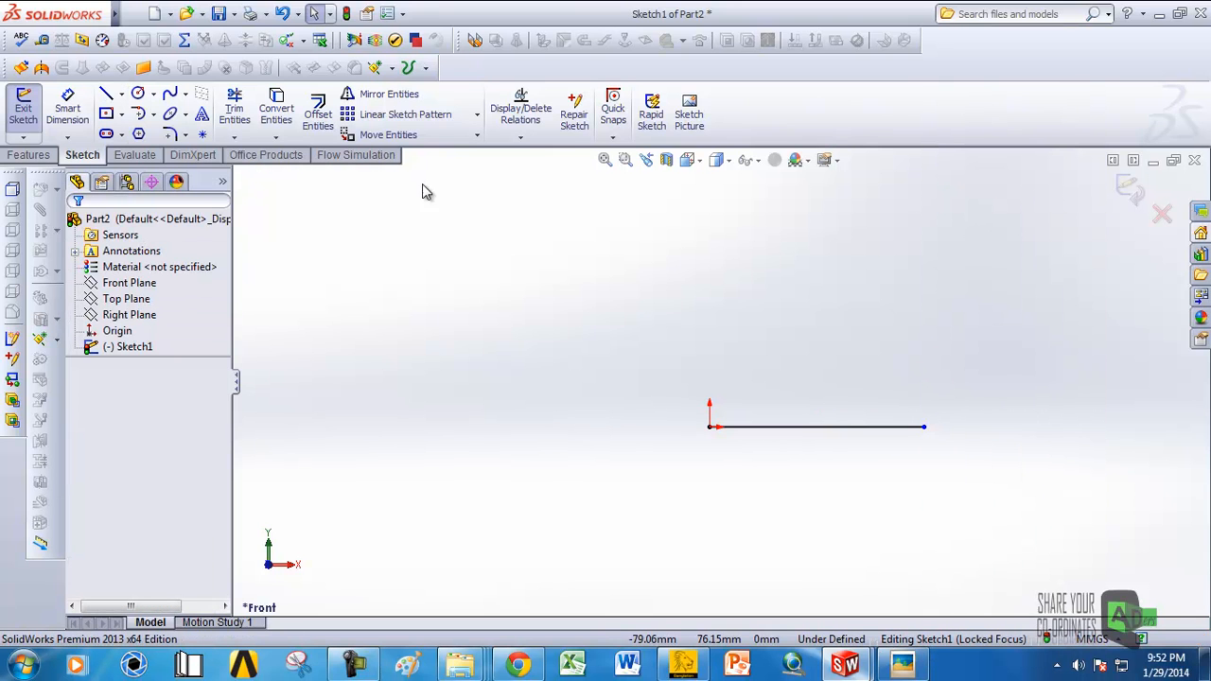
Step: Sketch a vertical line about 31 mm long upward from the origin
left_click(108, 95)
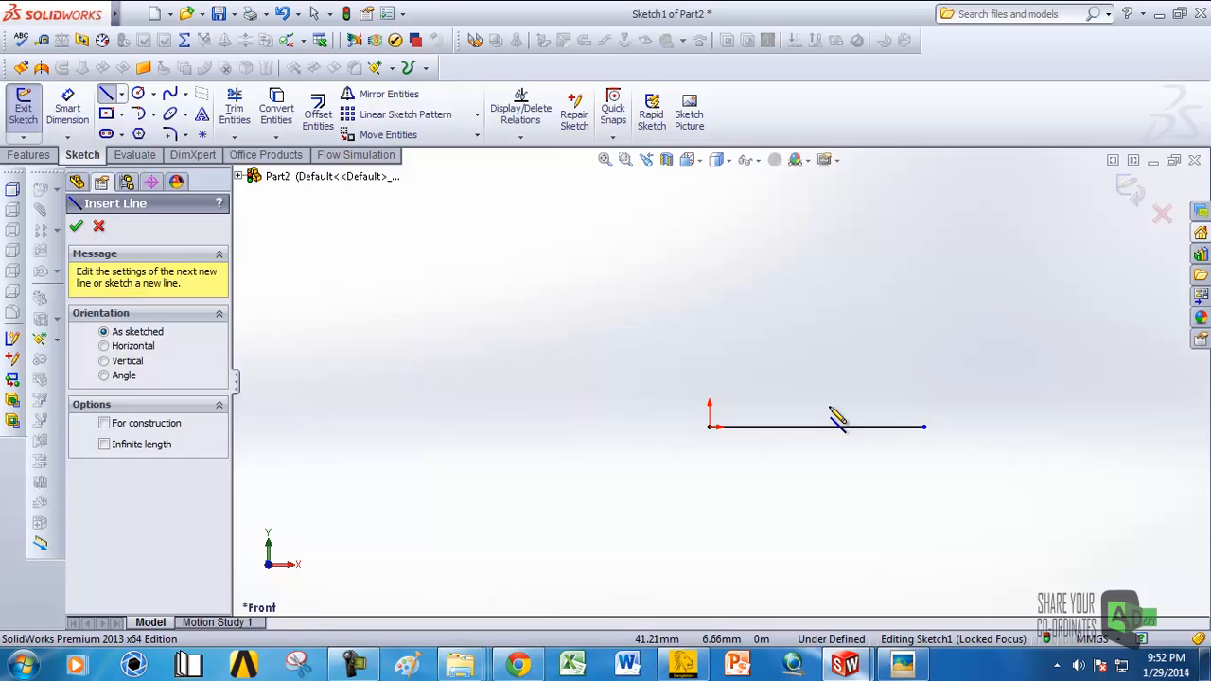
left_click(709, 427)
left_click(710, 337)
right_click(712, 338)
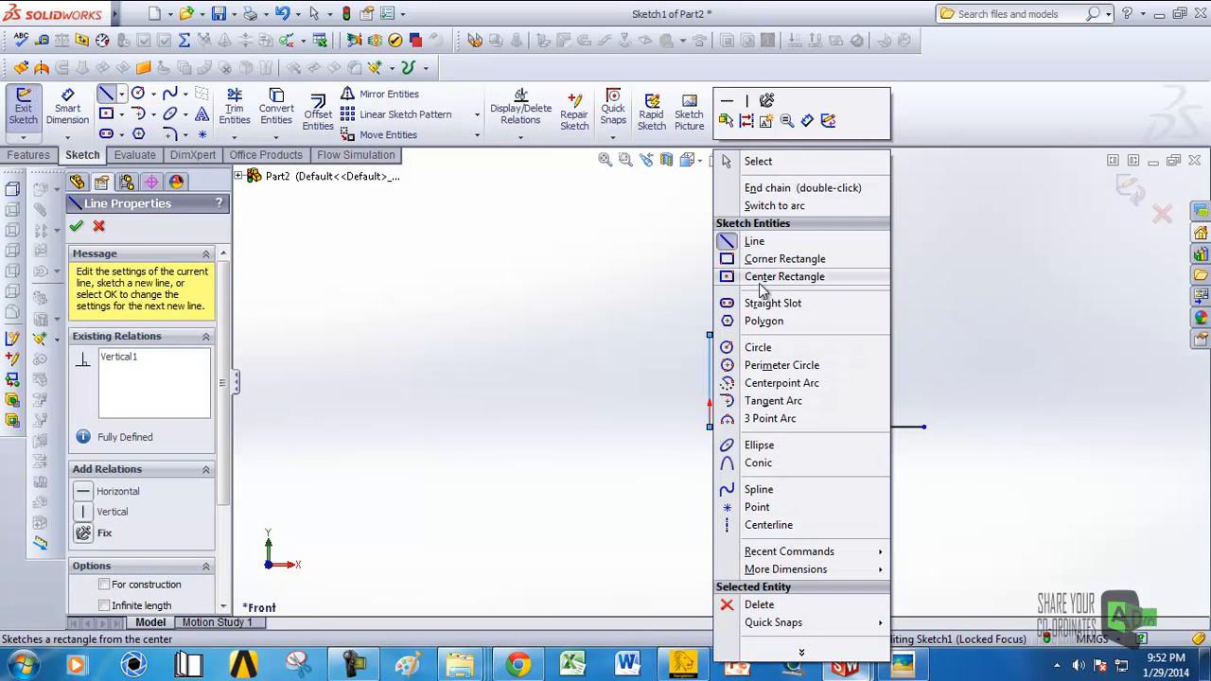
left_click(752, 161)
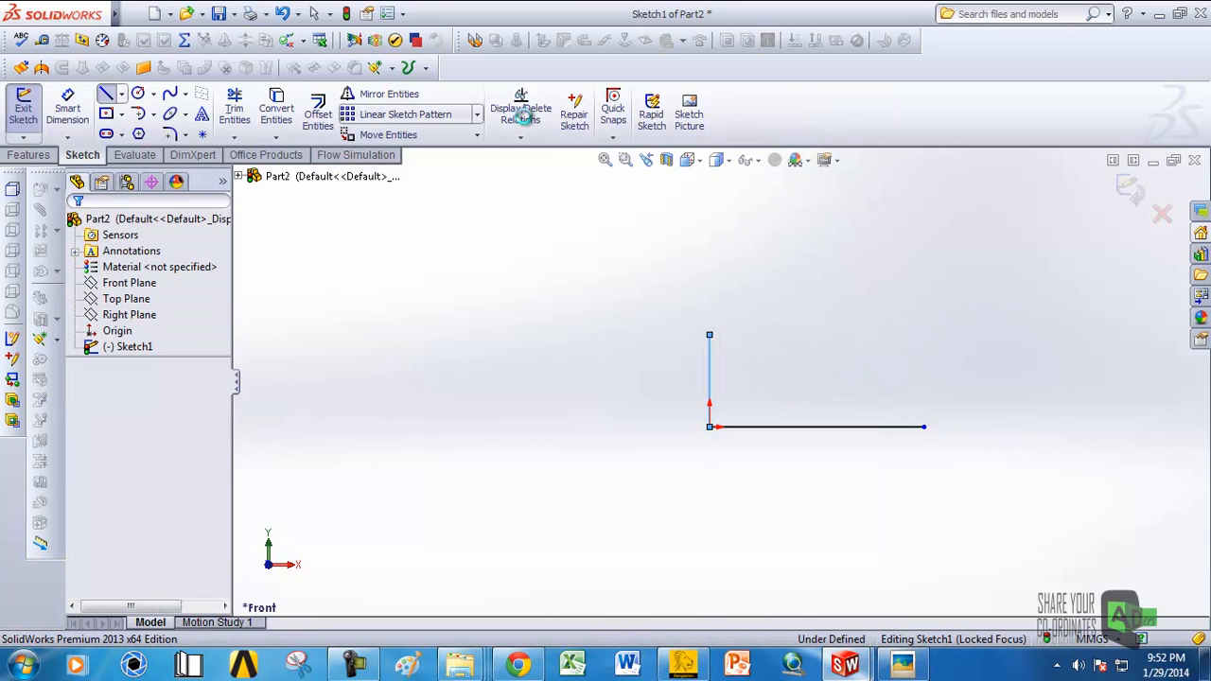
Step: Dimension the vertical line's length to 60 mm
left_click(72, 106)
left_click(710, 365)
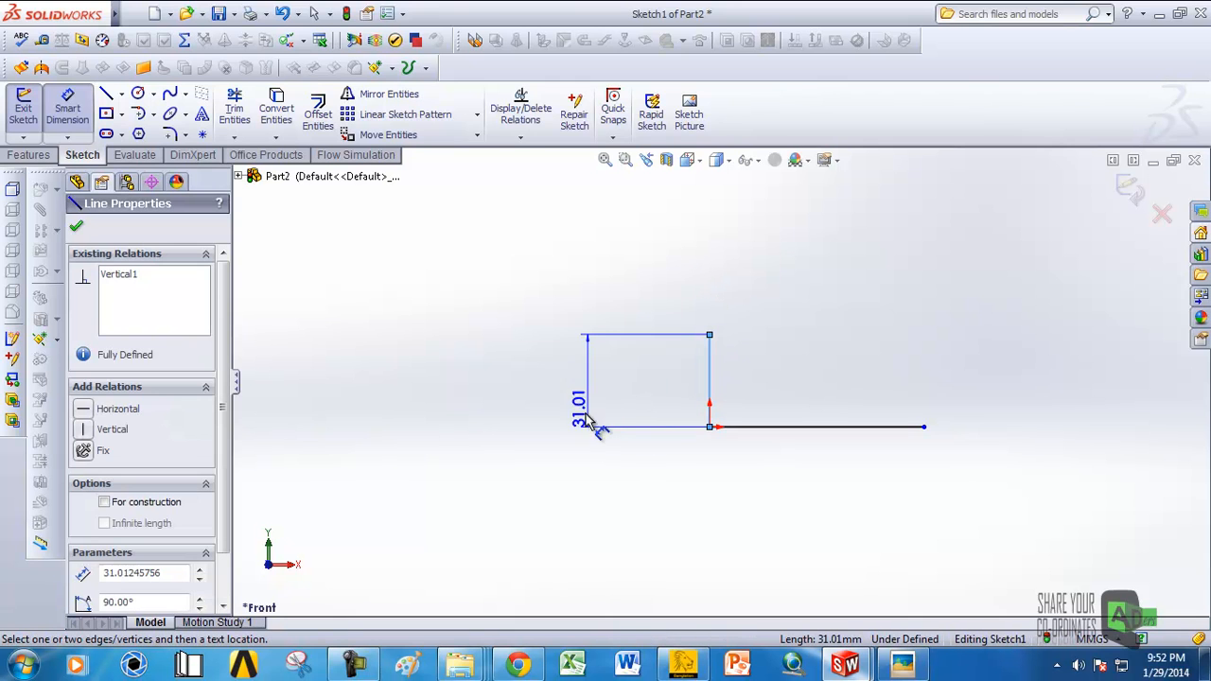
left_click(584, 541)
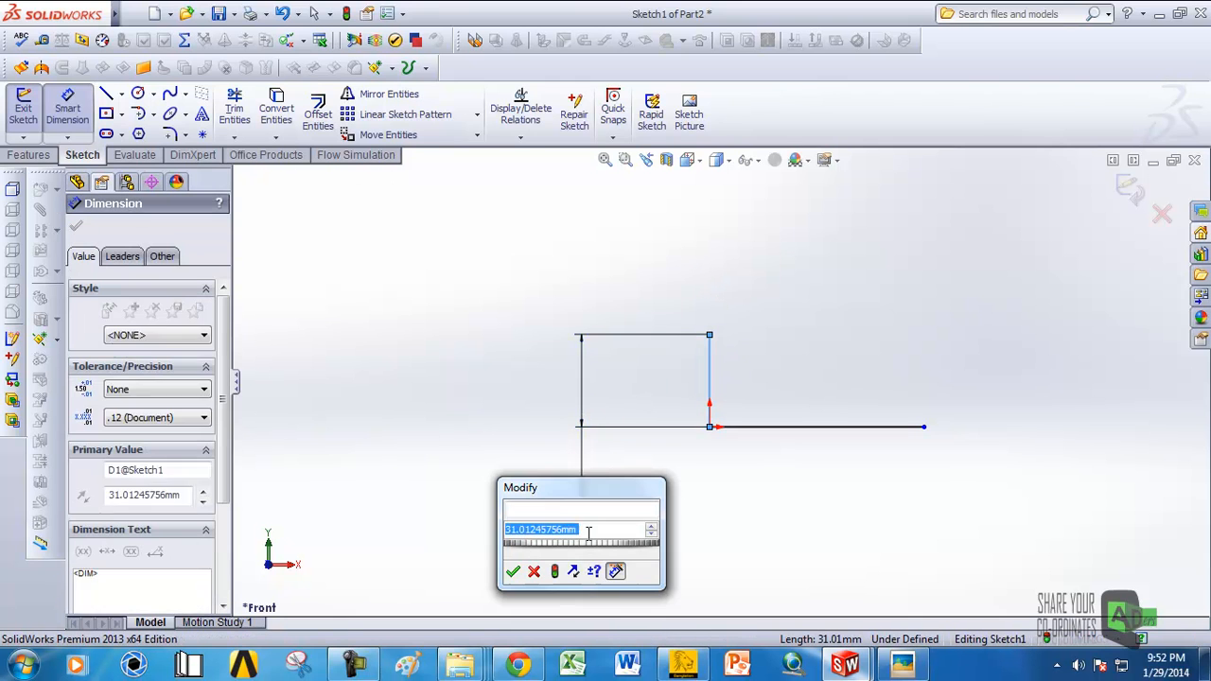
type("60")
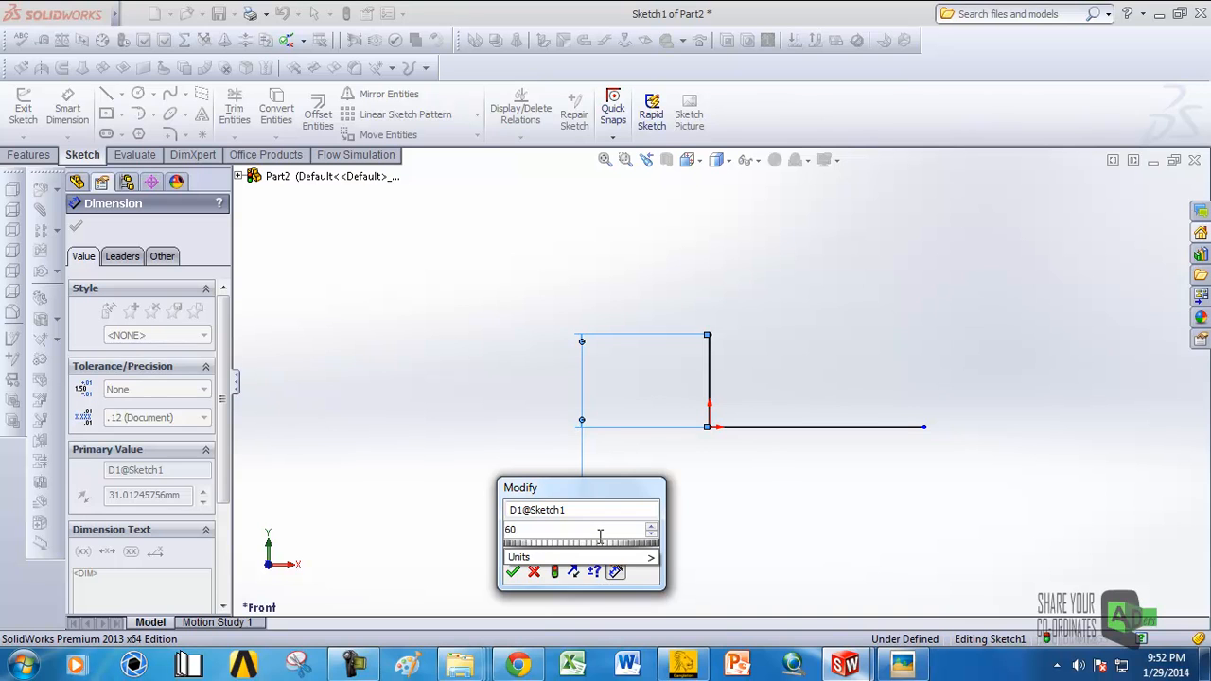
key("Return")
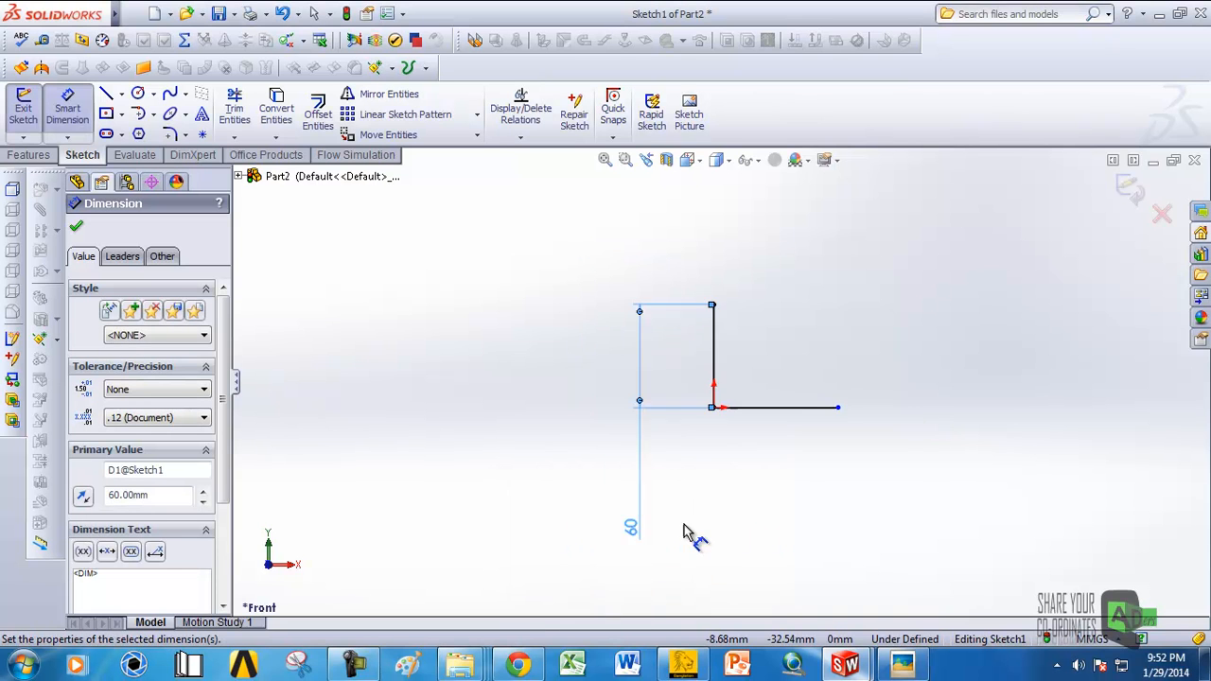
Step: Check the unit system and unit settings in the document properties
left_click(1094, 639)
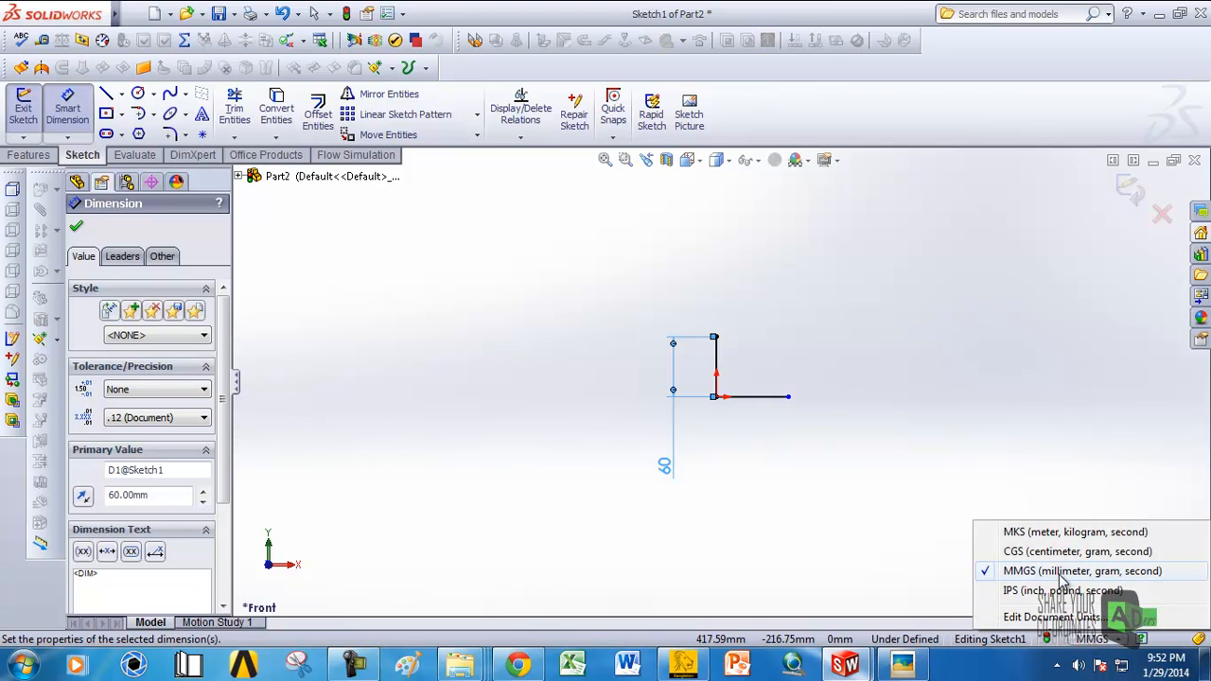
left_click(767, 531)
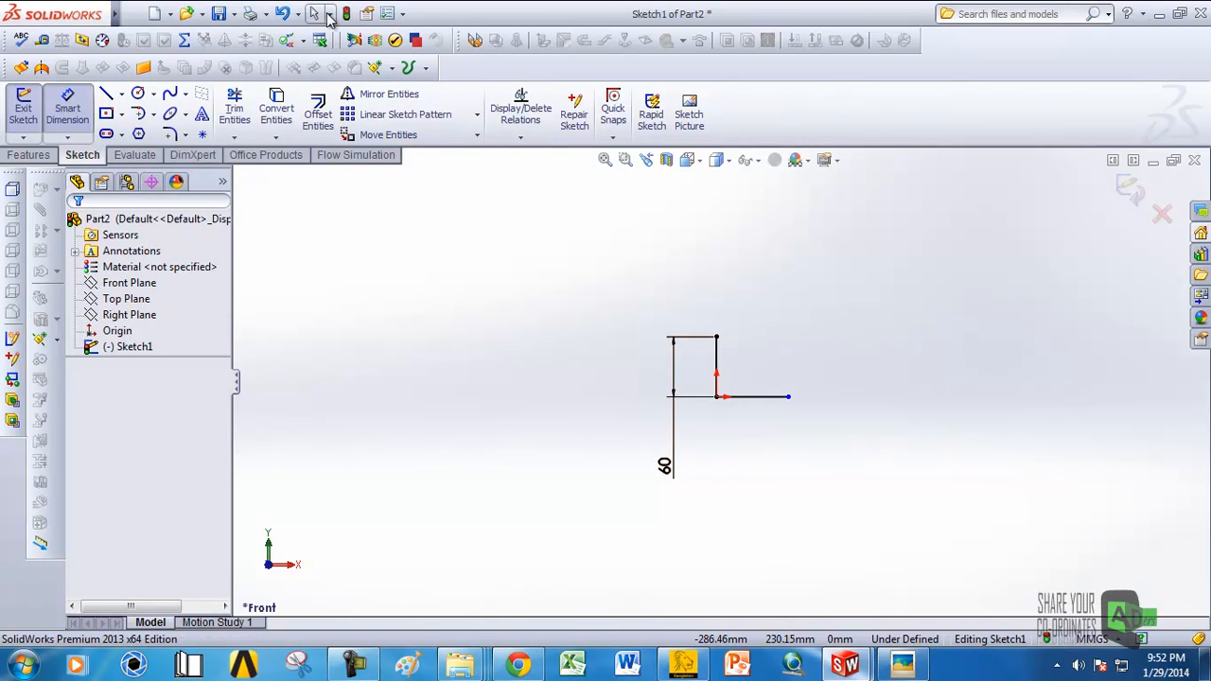
left_click(386, 15)
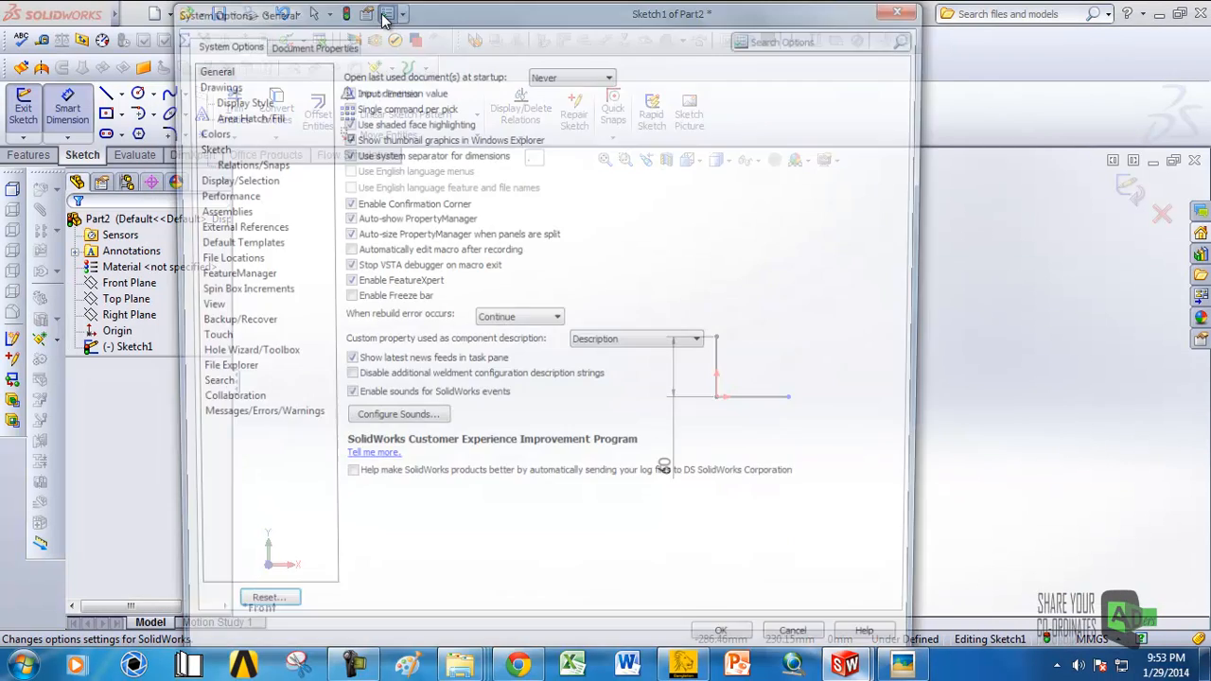
left_click(279, 43)
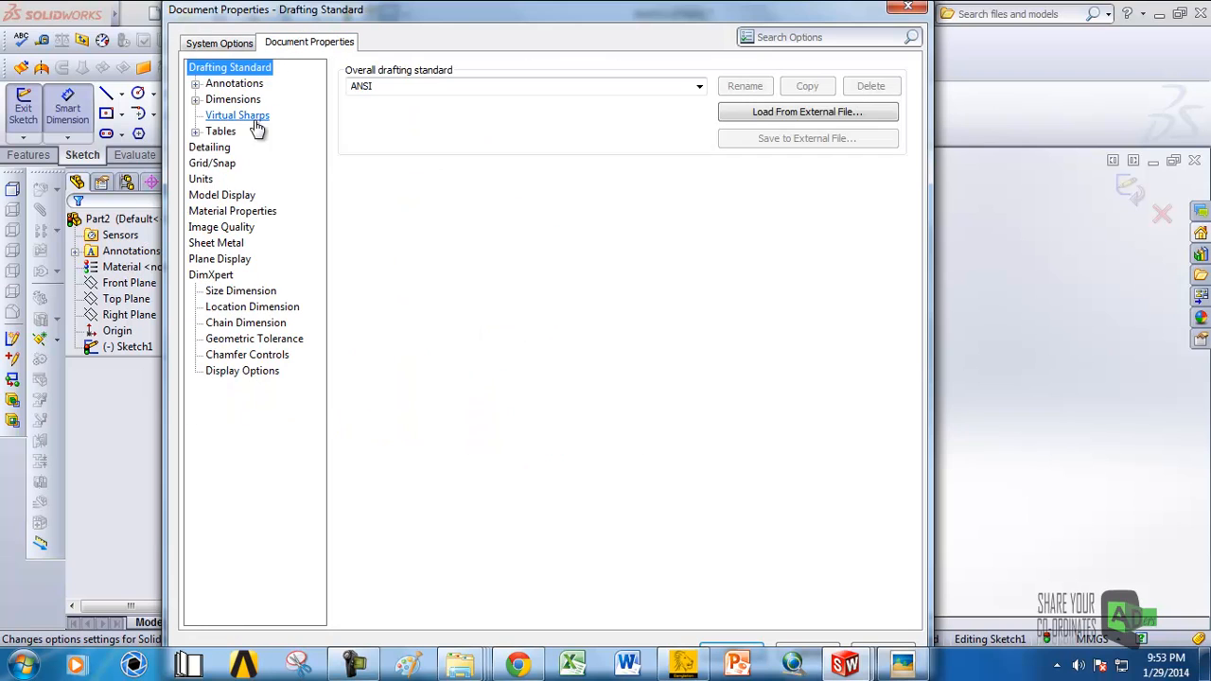
left_click(200, 180)
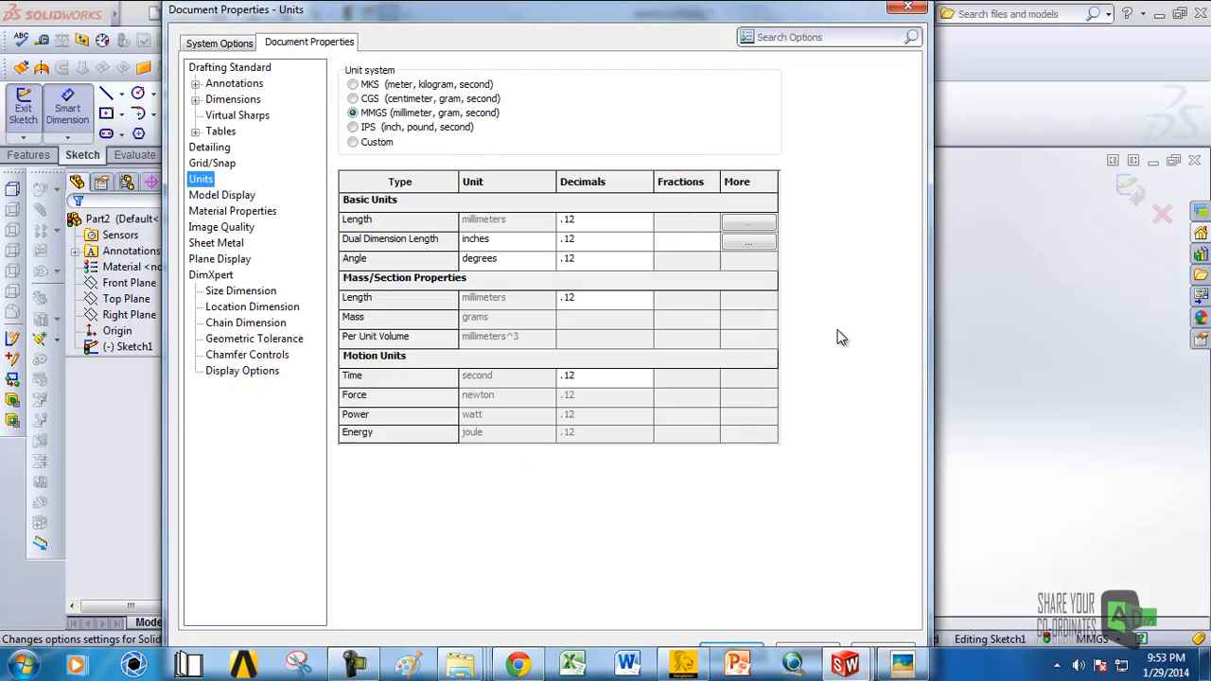
key("Return")
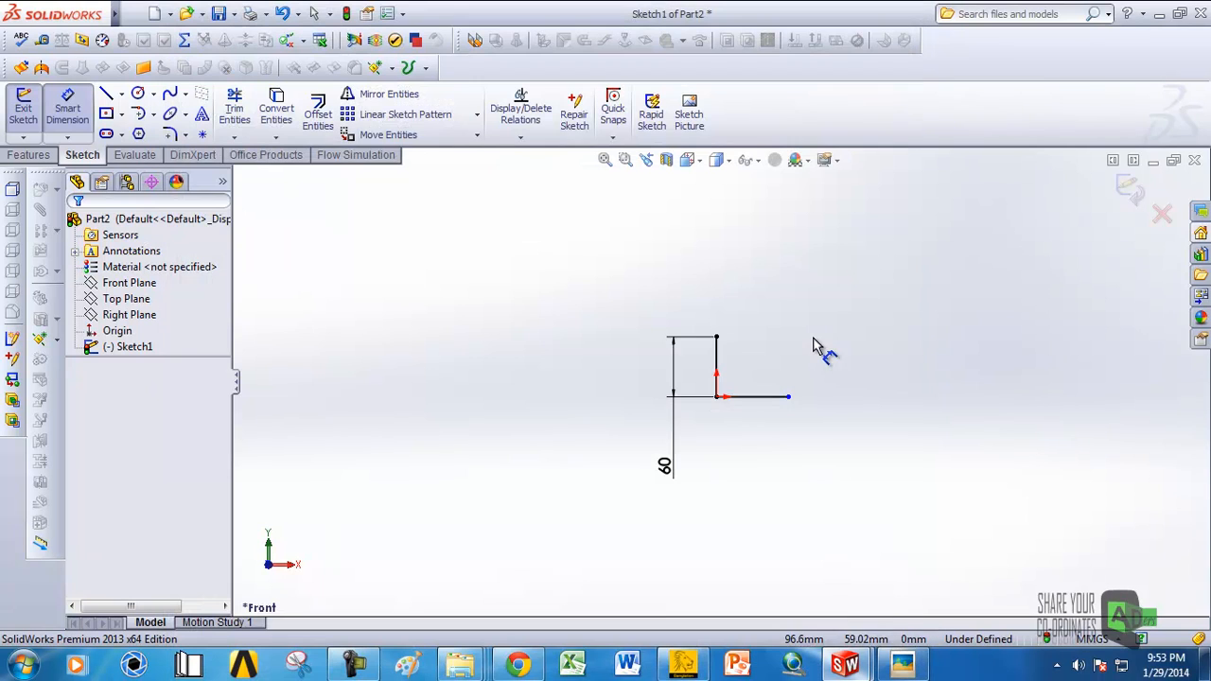
Step: Dimension the horizontal line's length to 155 mm
left_click(769, 401)
left_click(899, 499)
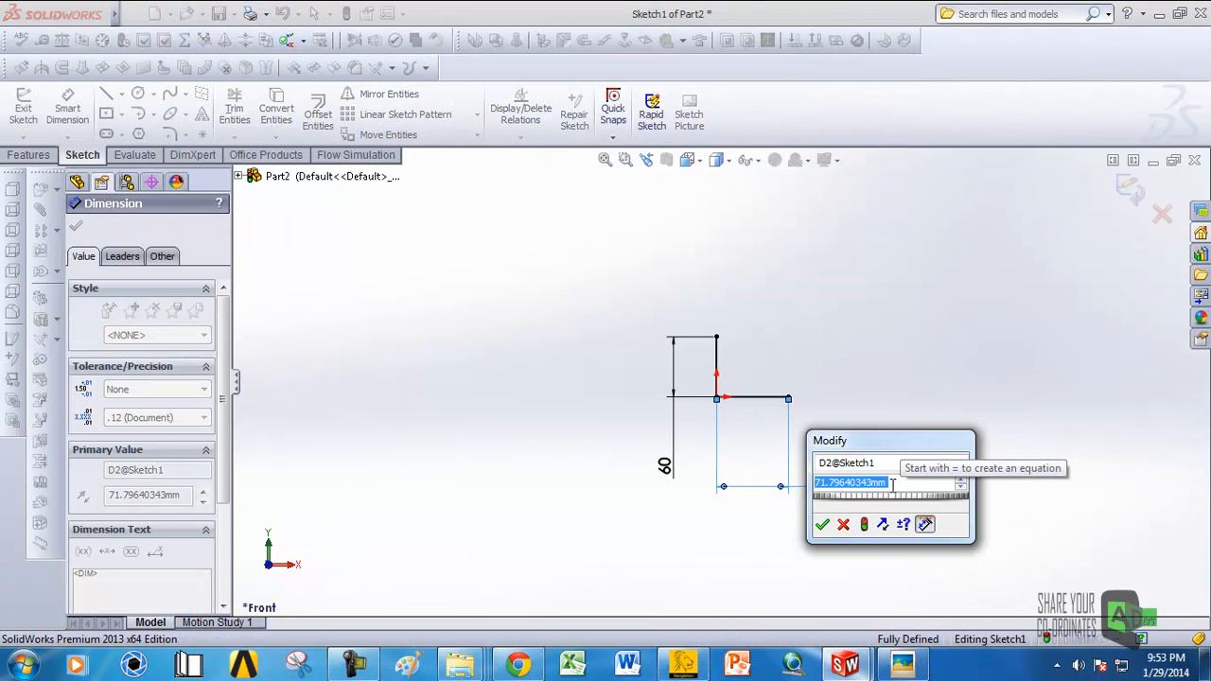
type("155")
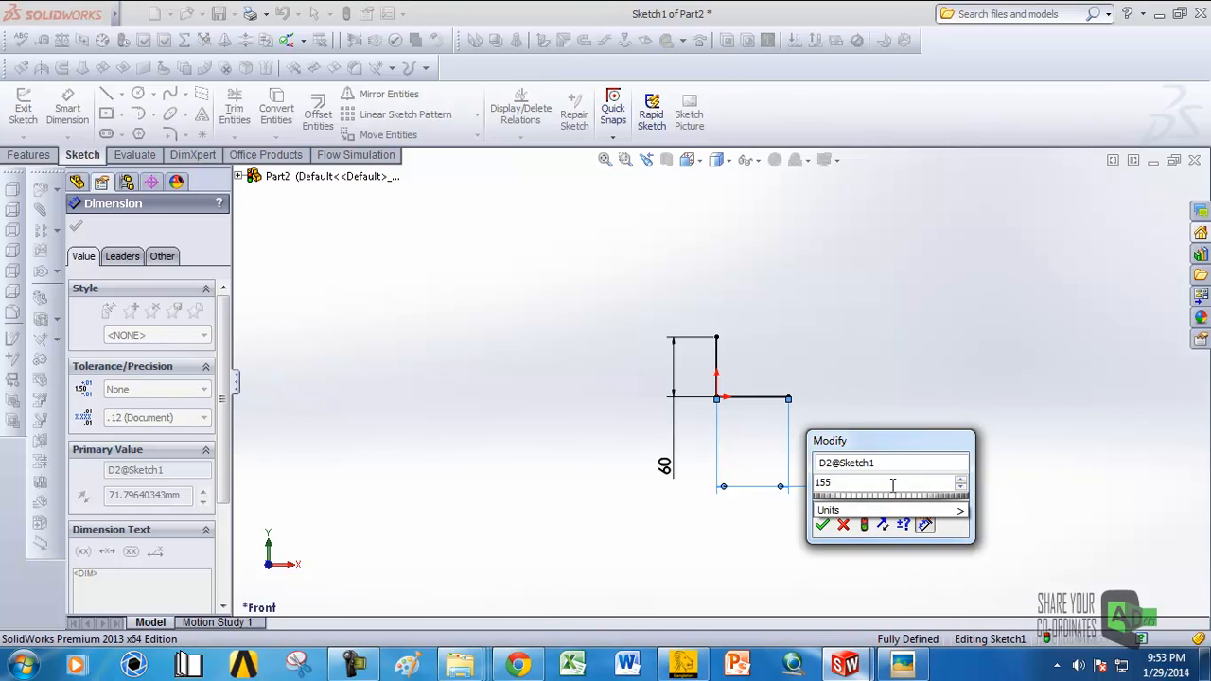
key("Return")
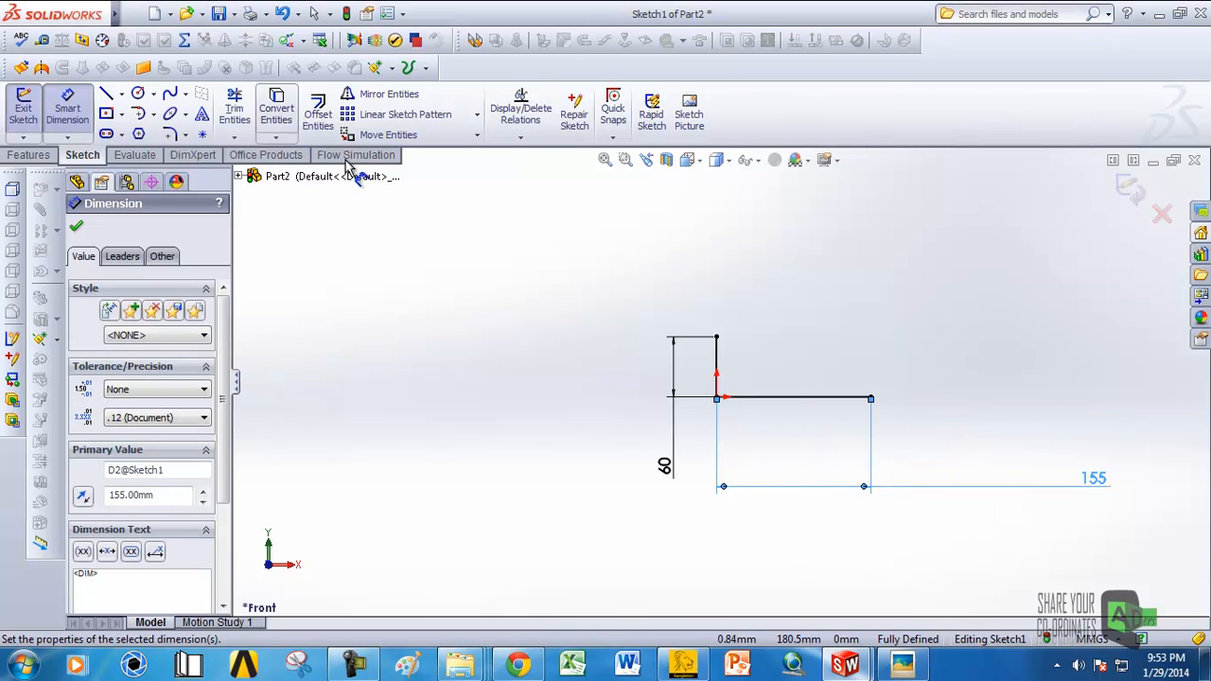
Step: Sketch a line about 71 mm long sloping up and outward from the free end of the horizontal line
left_click(109, 97)
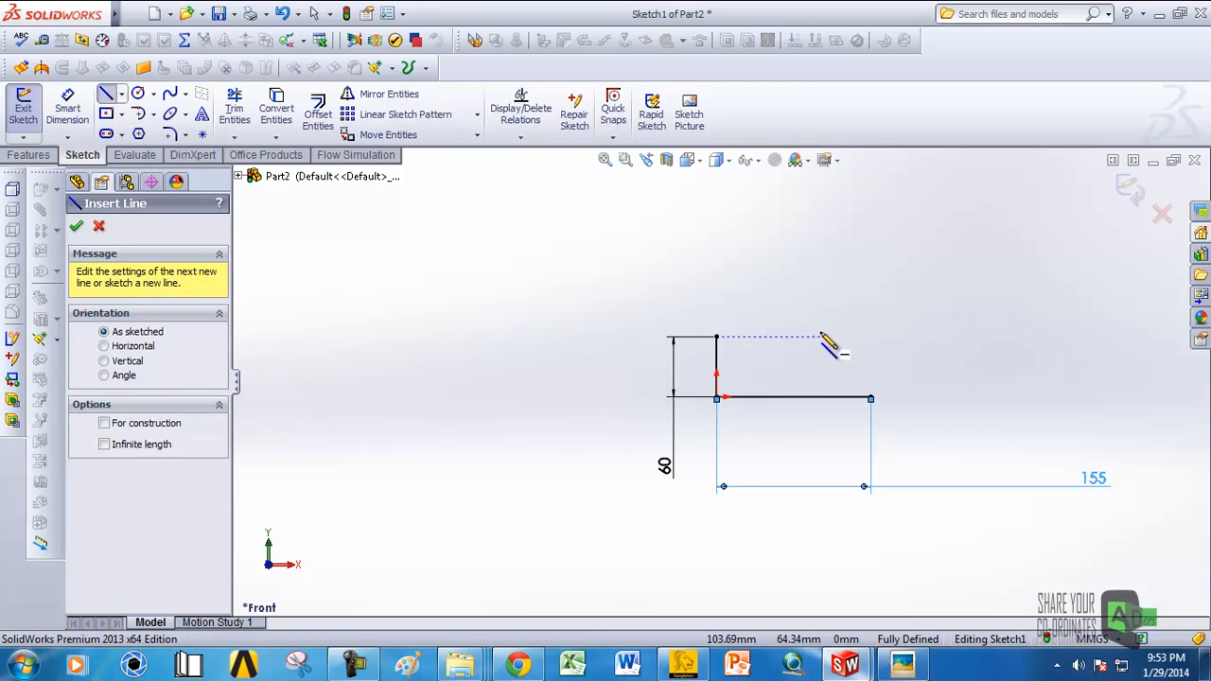
left_click(870, 397)
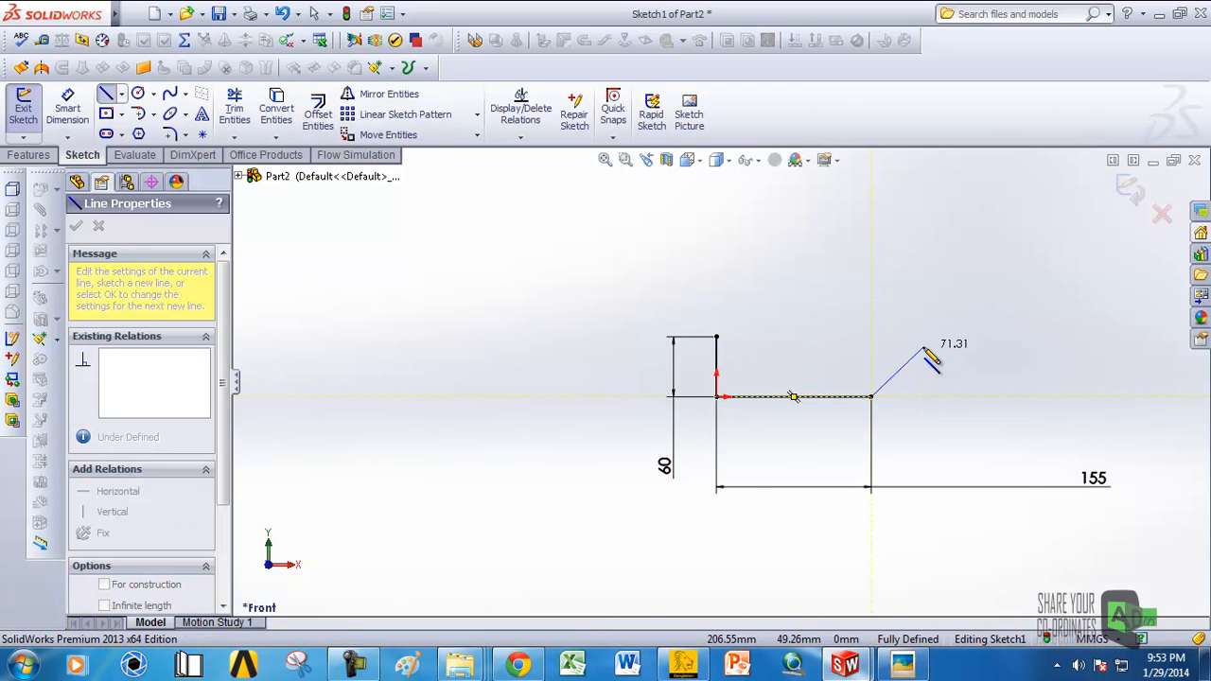
left_click(922, 347)
right_click(921, 347)
left_click(979, 163)
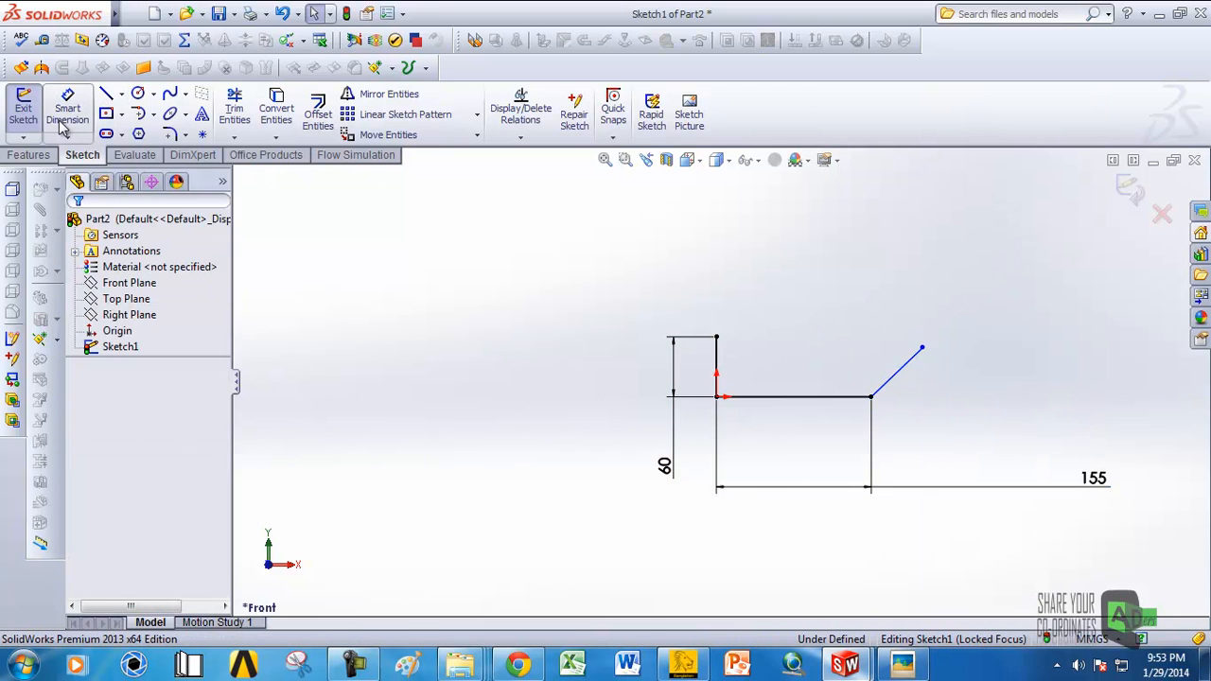
Step: Dimension the sloping line's length to 73 mm
left_click(66, 124)
left_click(900, 370)
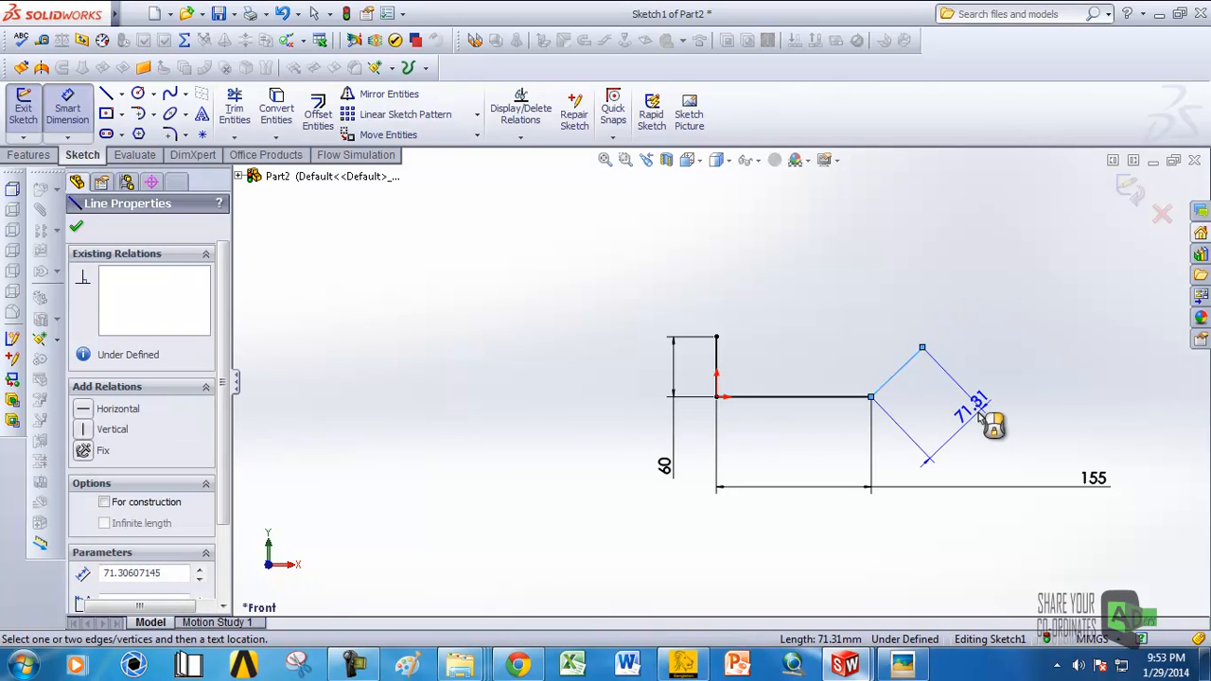
left_click(979, 416)
type("7")
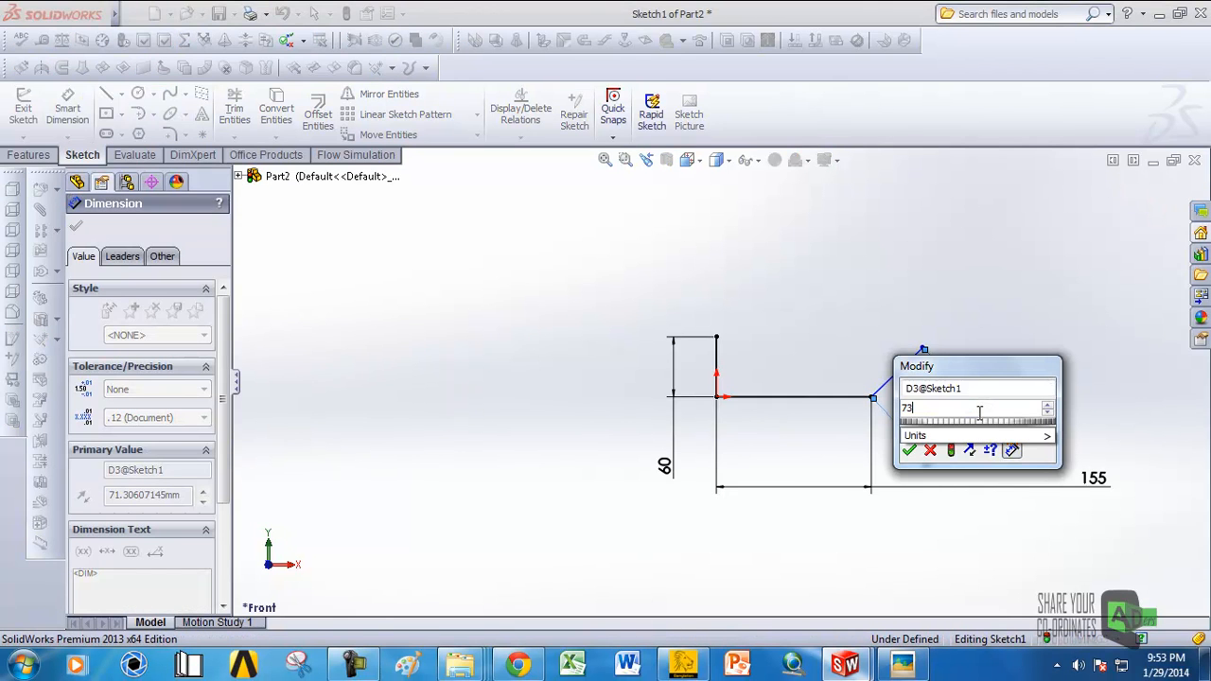
type("3")
key("Return")
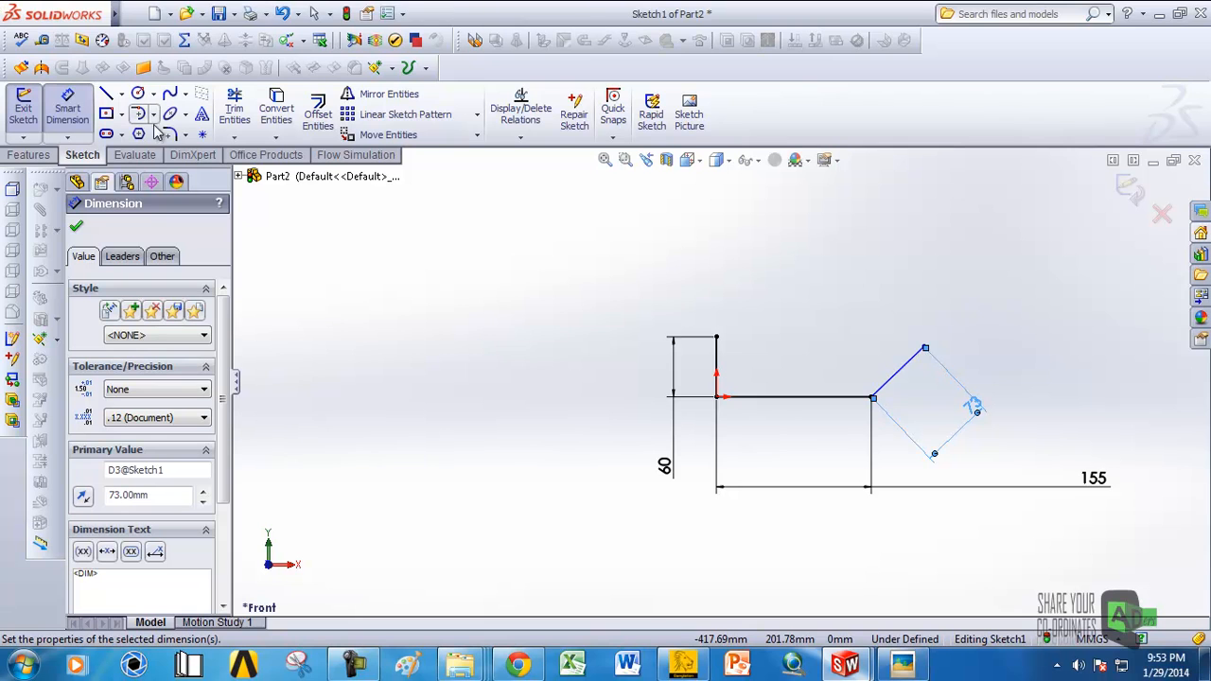
Step: Dimension the angle between the horizontal line and the sloping line to 30 degrees
scroll(876, 406, "up", 5)
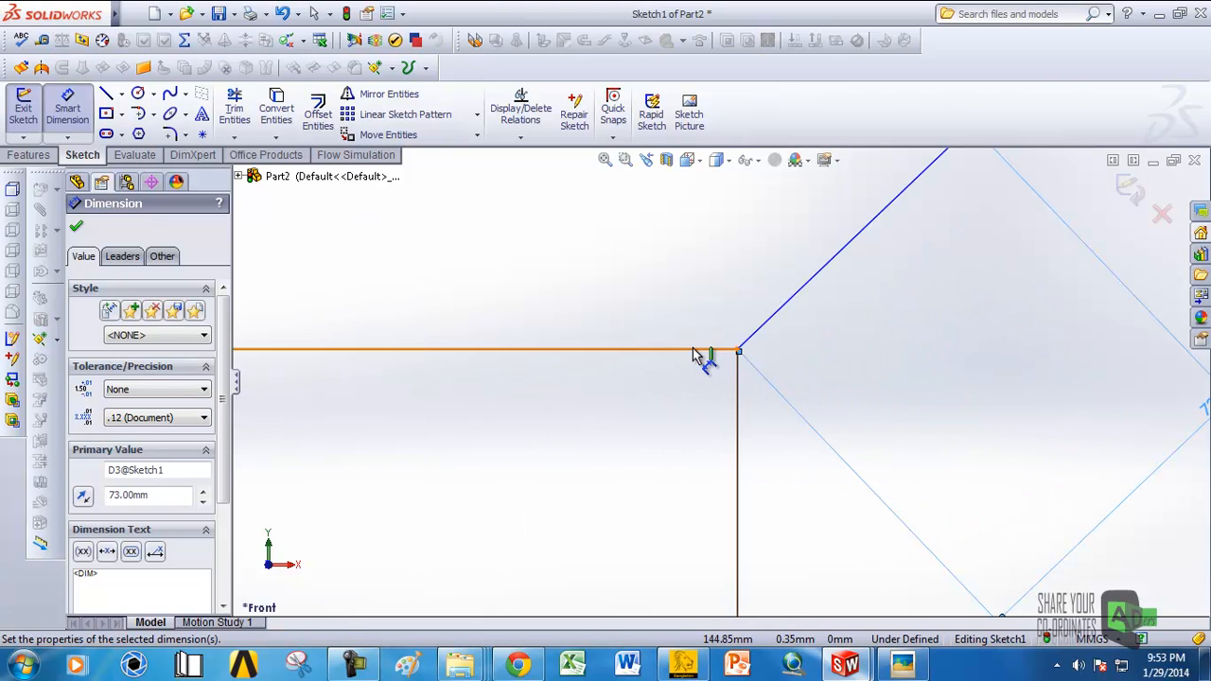
left_click(705, 349)
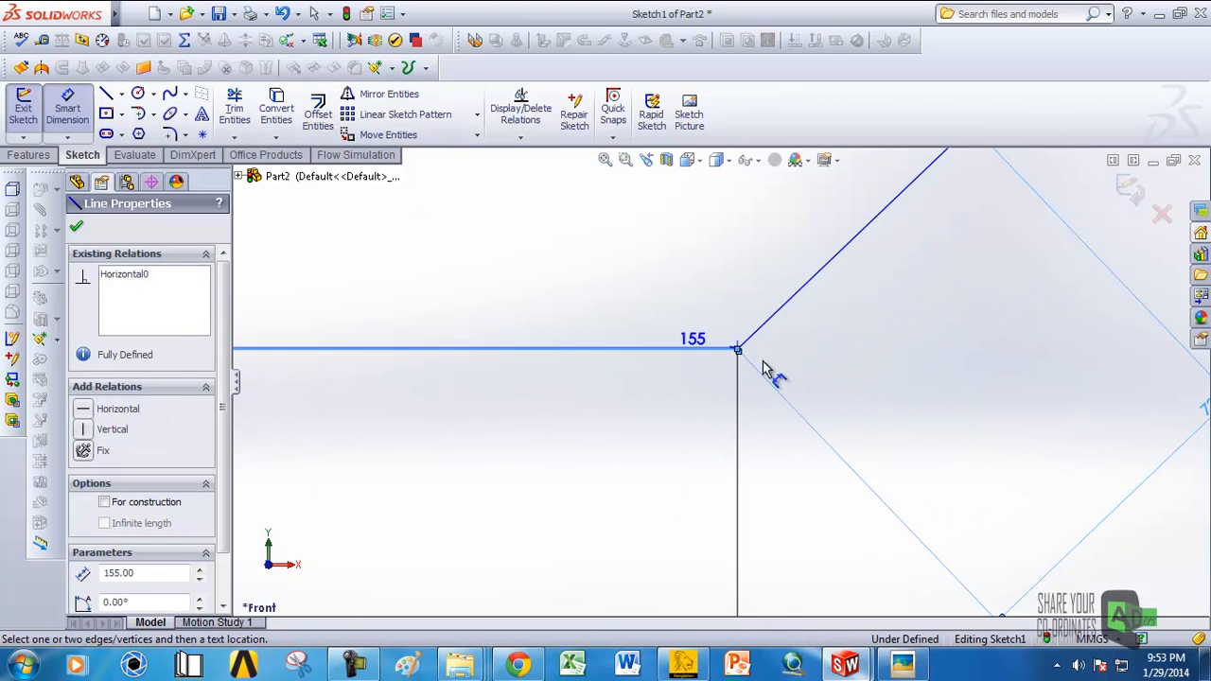
left_click(829, 269)
left_click(859, 305)
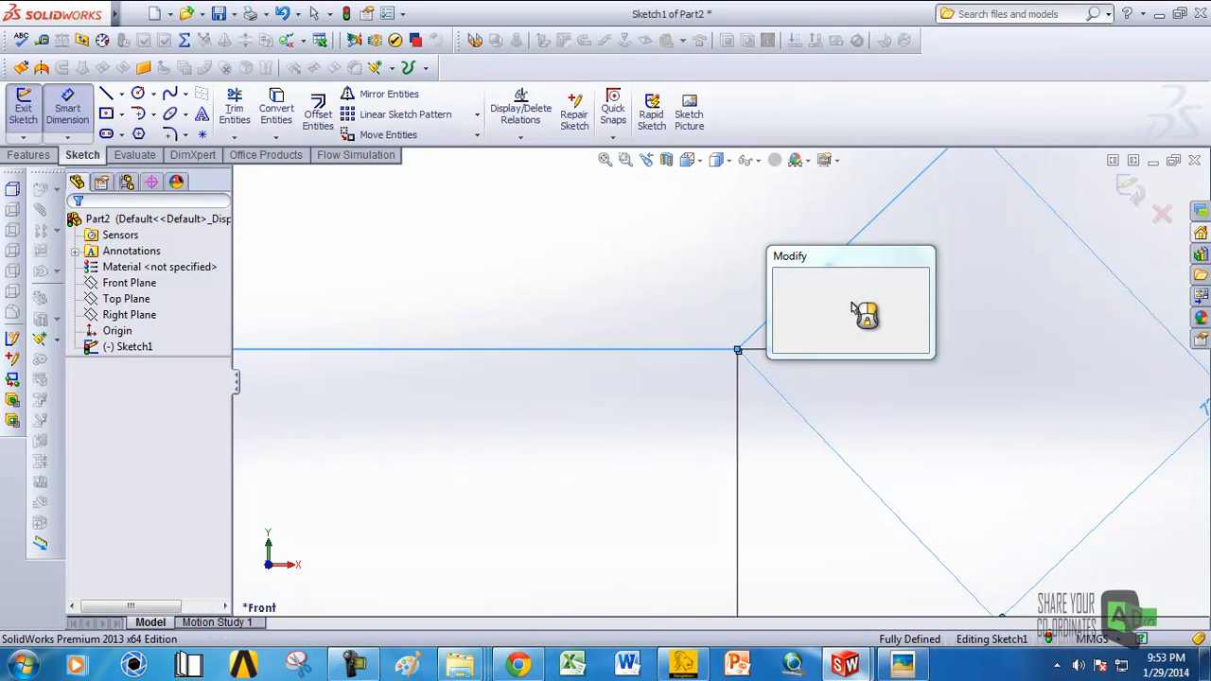
type("30")
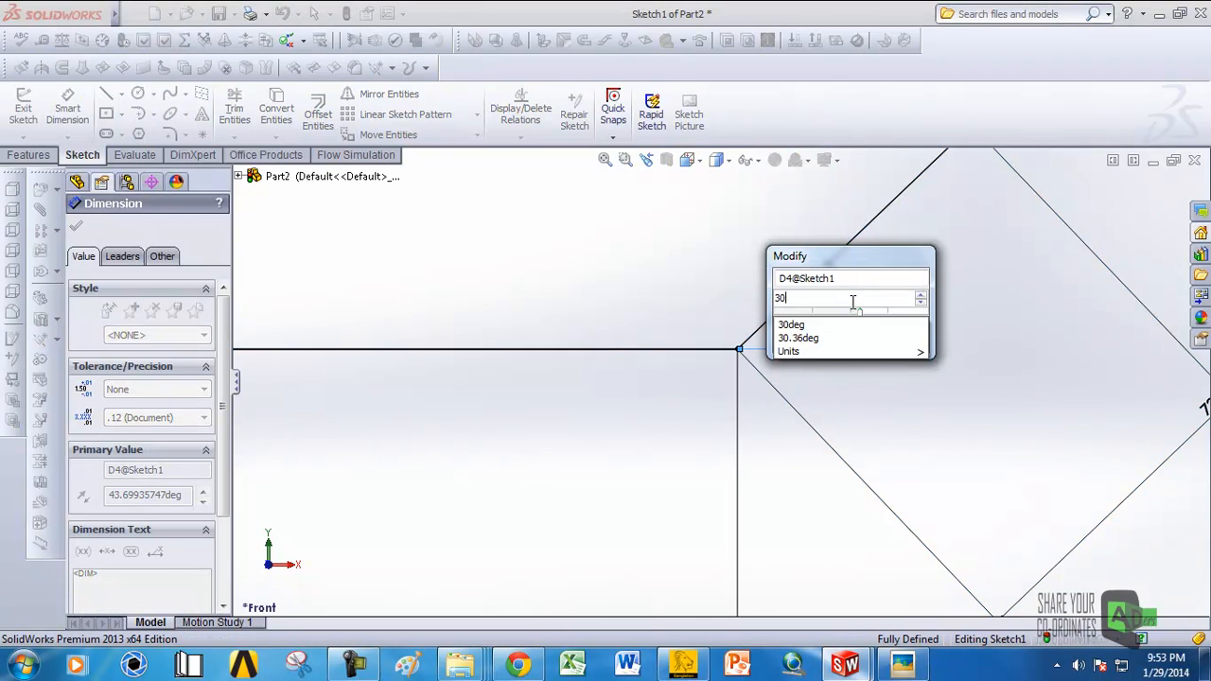
key("Return")
key("f")
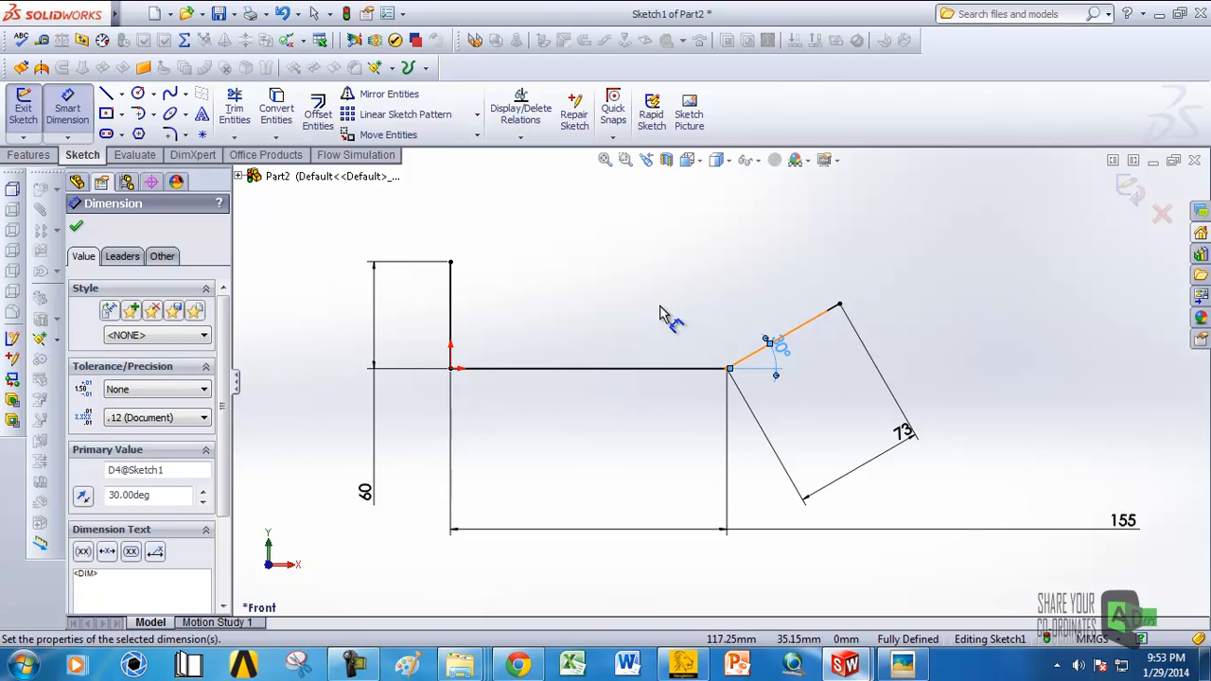
Step: Sketch a horizontal line about 155 mm long from the vertical line's upper end, ending directly above the lower line's far end
left_click(106, 93)
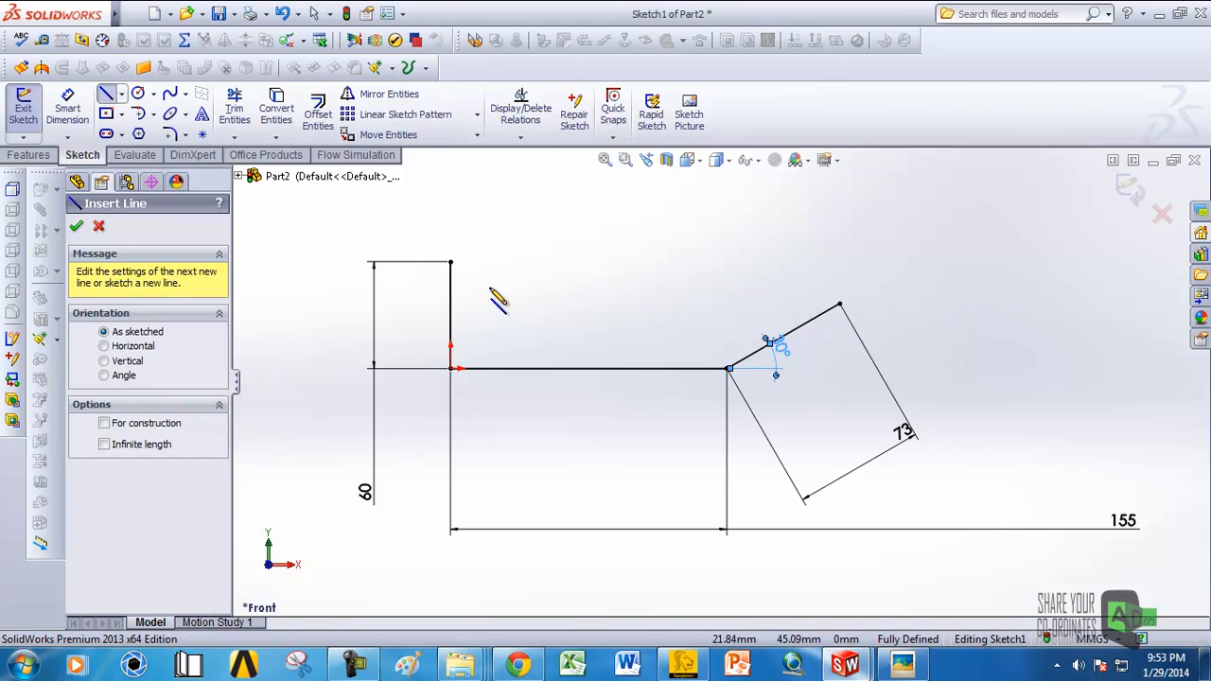
left_click(451, 263)
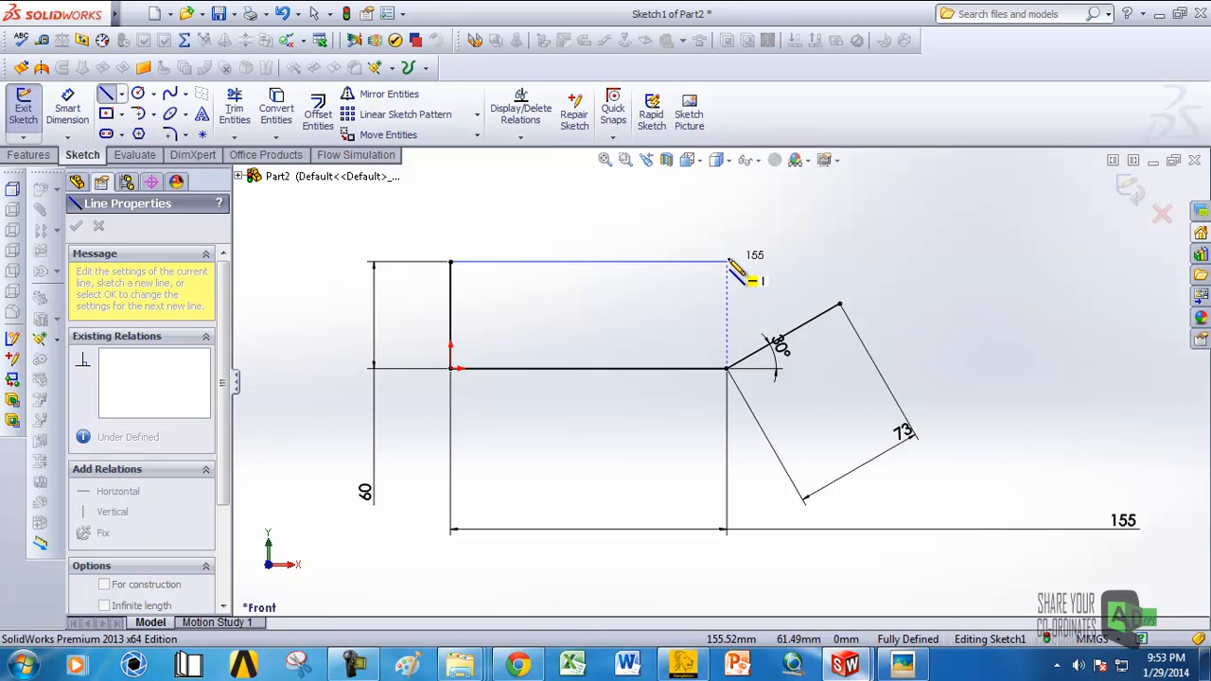
left_click(728, 262)
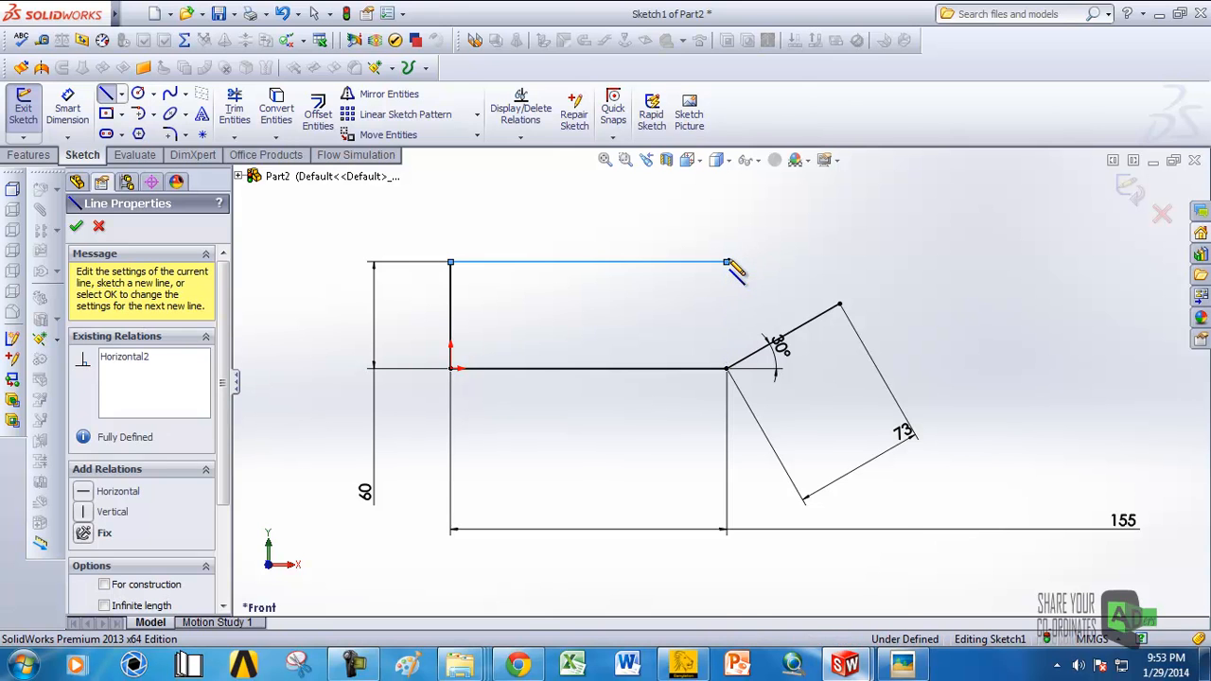
right_click(729, 264)
left_click(763, 89)
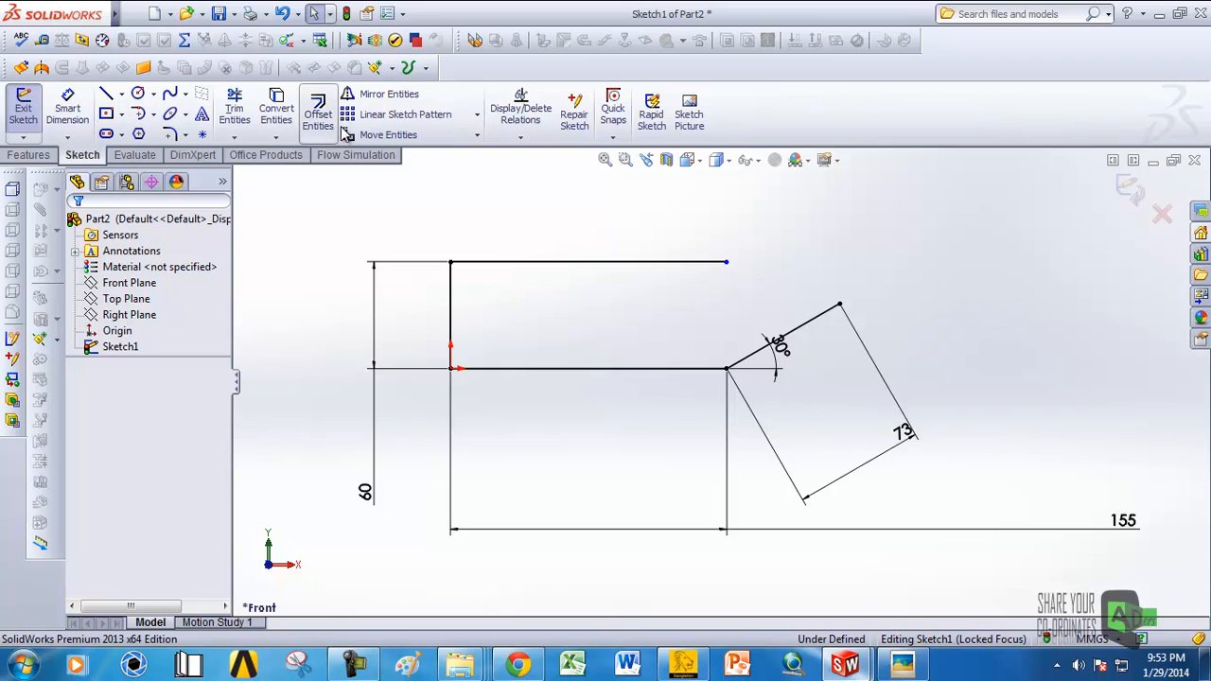
Step: Close the profile with a tangent arc of about 97 mm radius from the upper line's end to the sloping line's free end
left_click(139, 114)
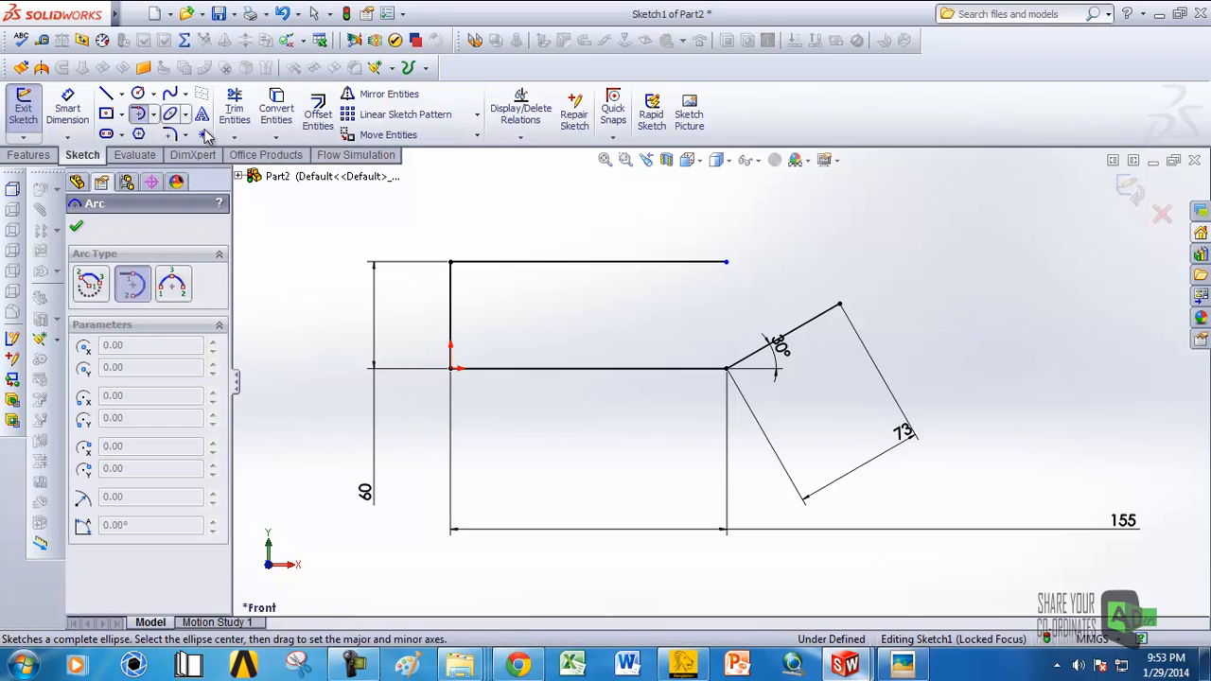
left_click(726, 262)
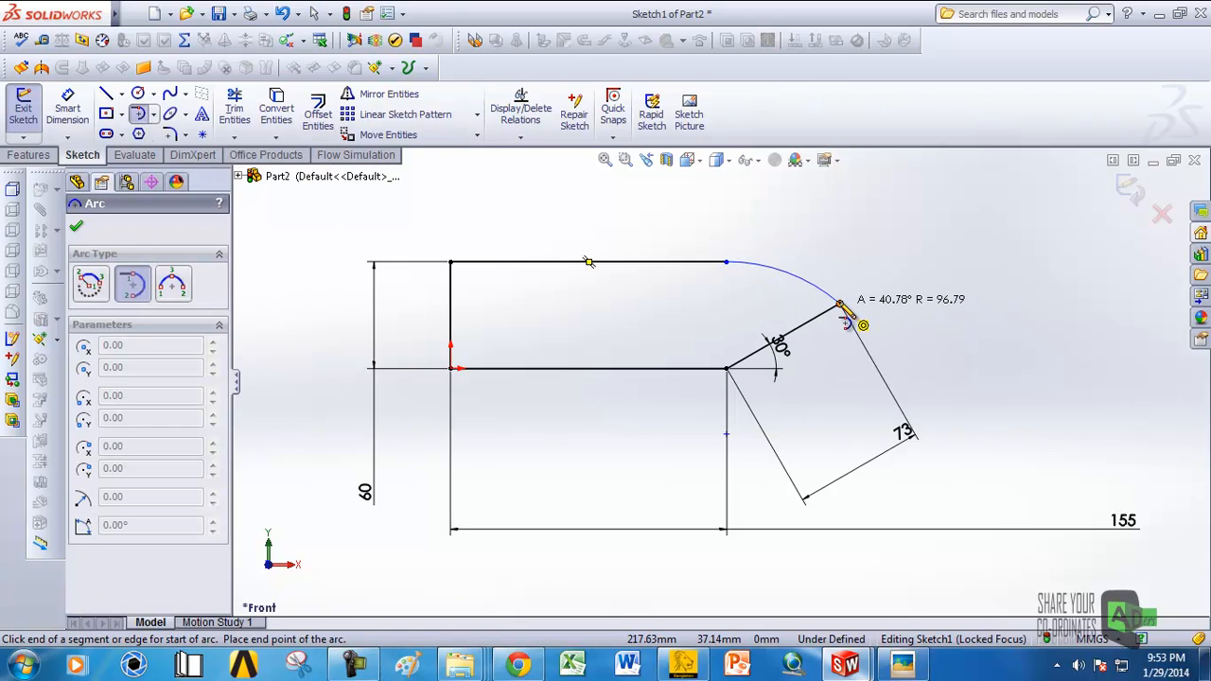
left_click(840, 304)
right_click(839, 225)
left_click(870, 240)
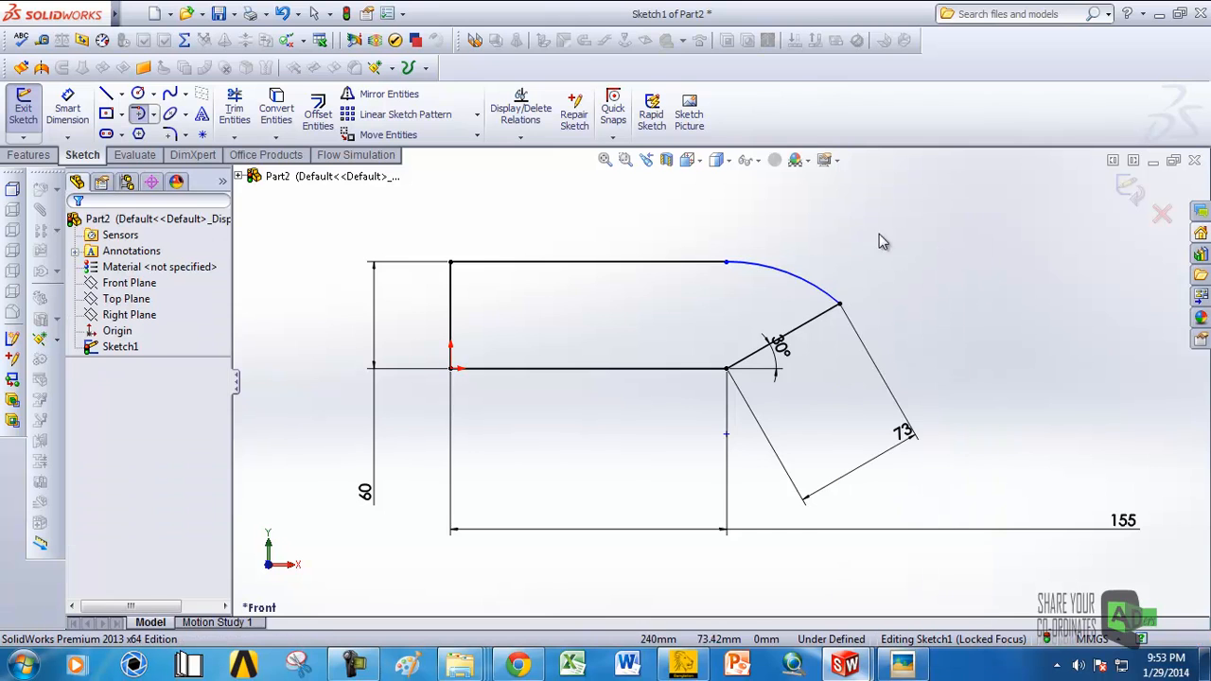
Step: Extrude the closed profile as a blind boss 43 mm deep from the sketch plane
scroll(778, 305, "up", 2)
scroll(763, 323, "down", 1)
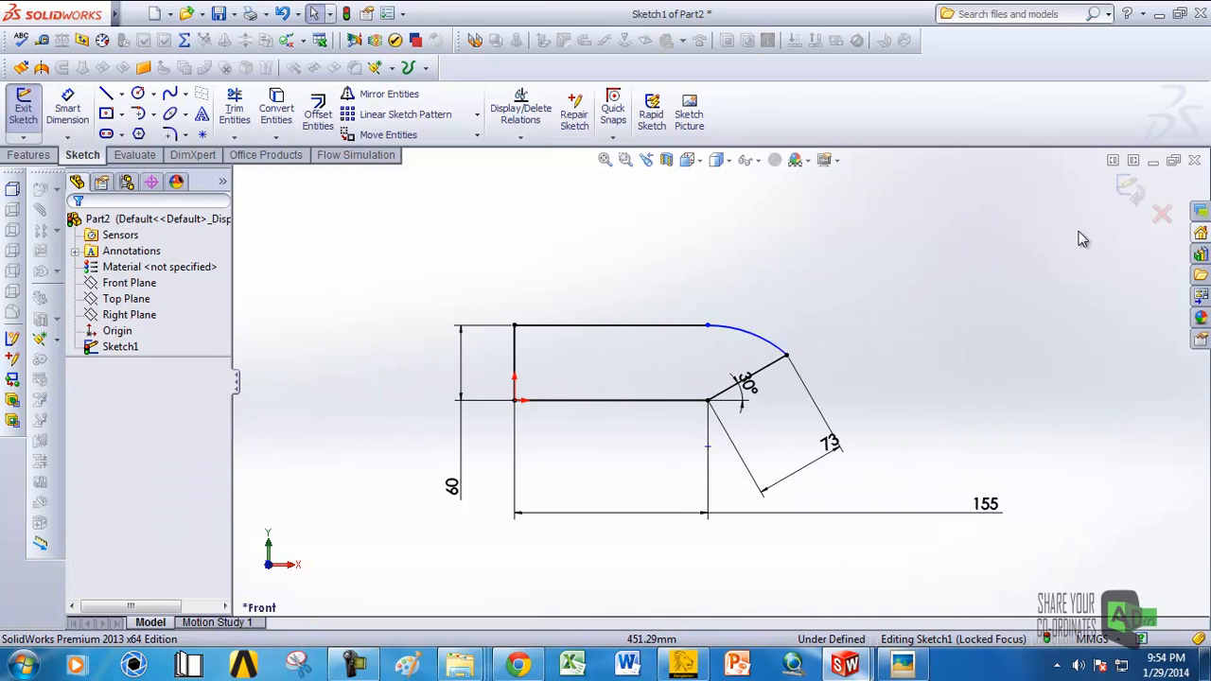
scroll(700, 369, "down", 3)
middle_click_drag(700, 369, 642, 410)
scroll(643, 411, "up", 3)
left_click(17, 158)
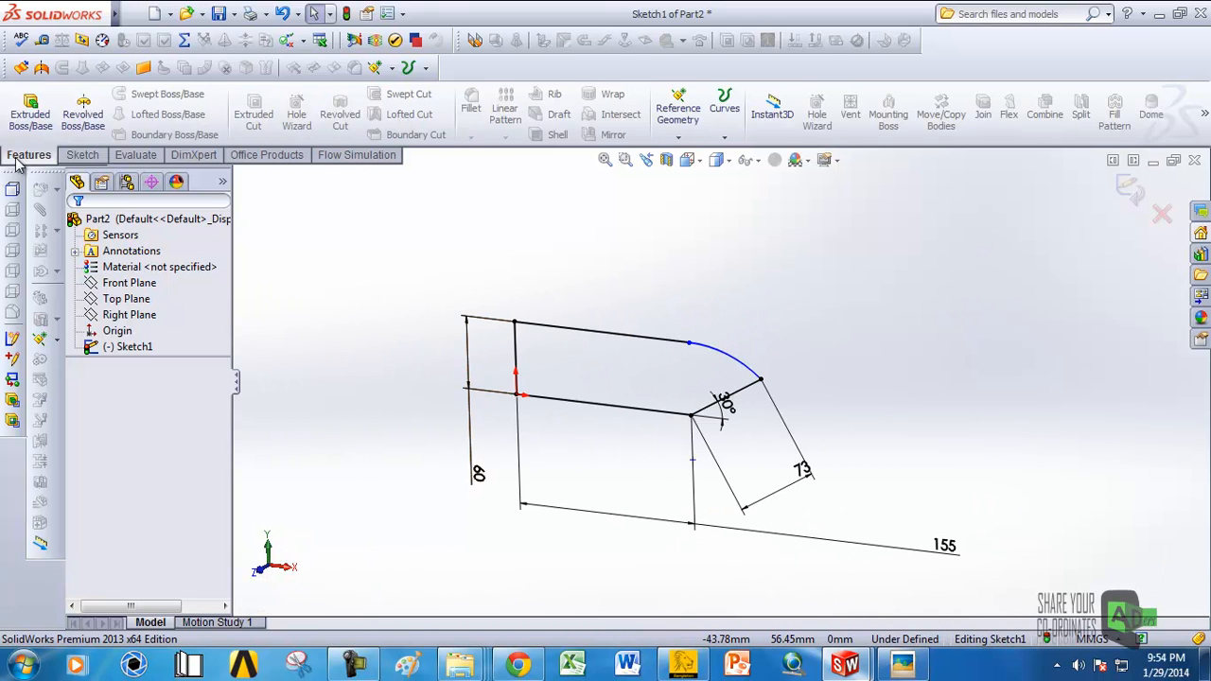
left_click(31, 107)
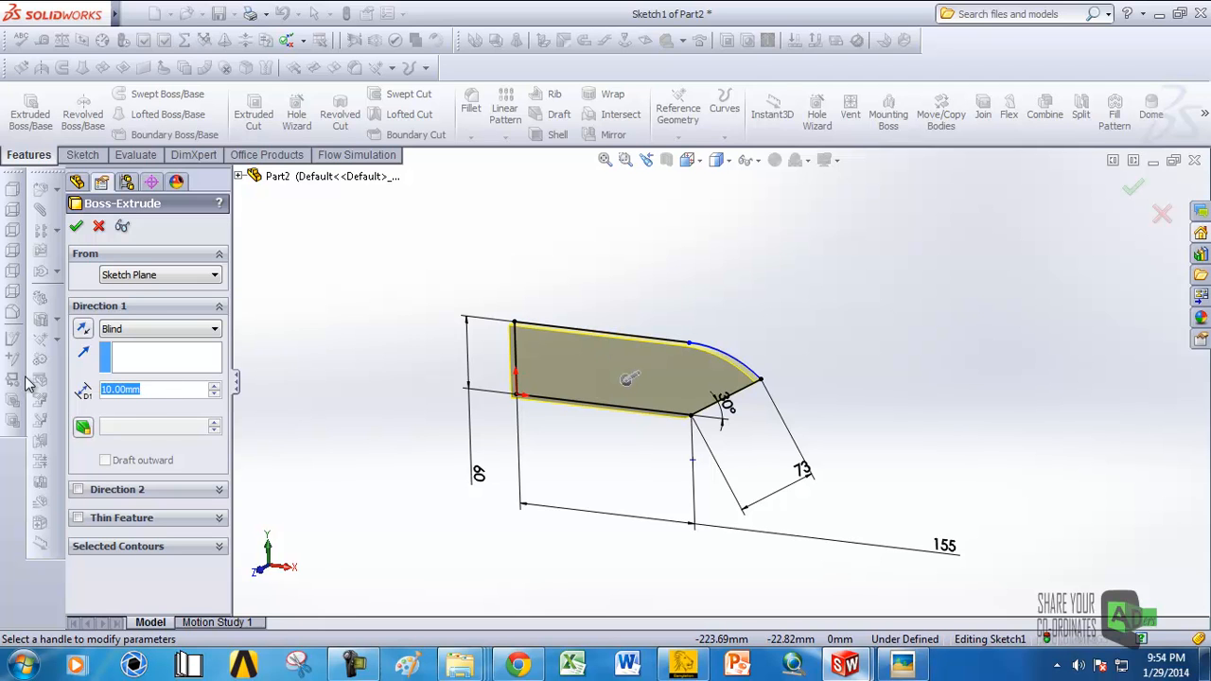
type("43")
key("Return")
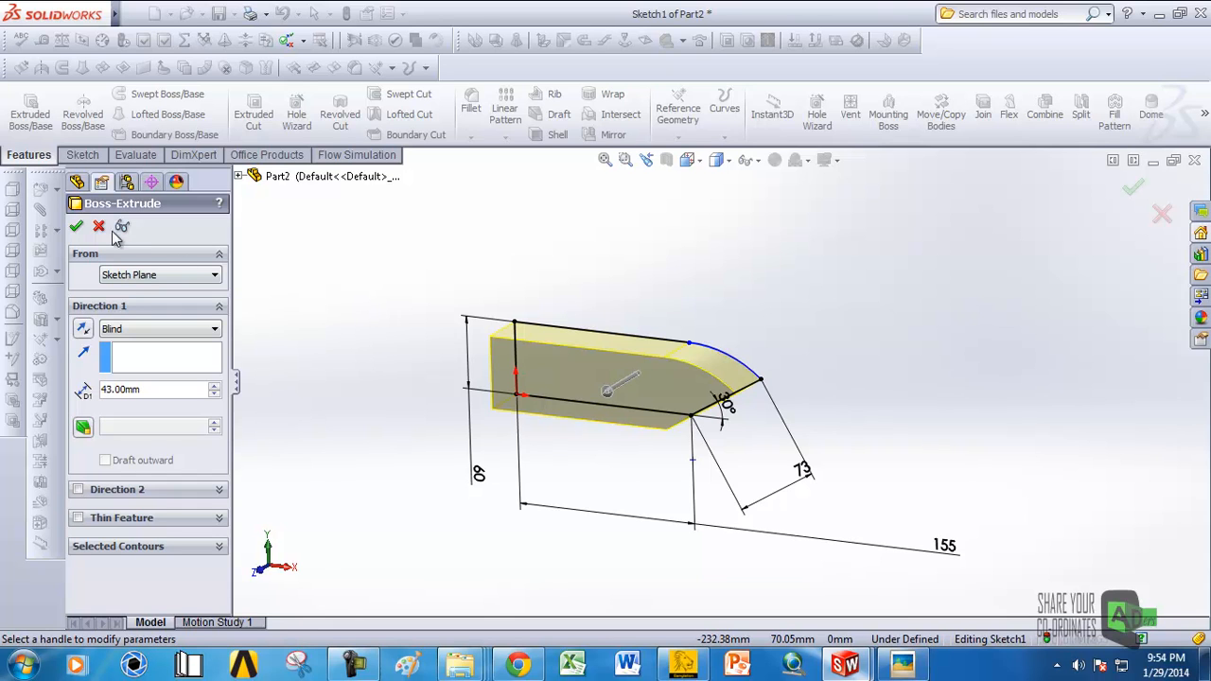
left_click(77, 227)
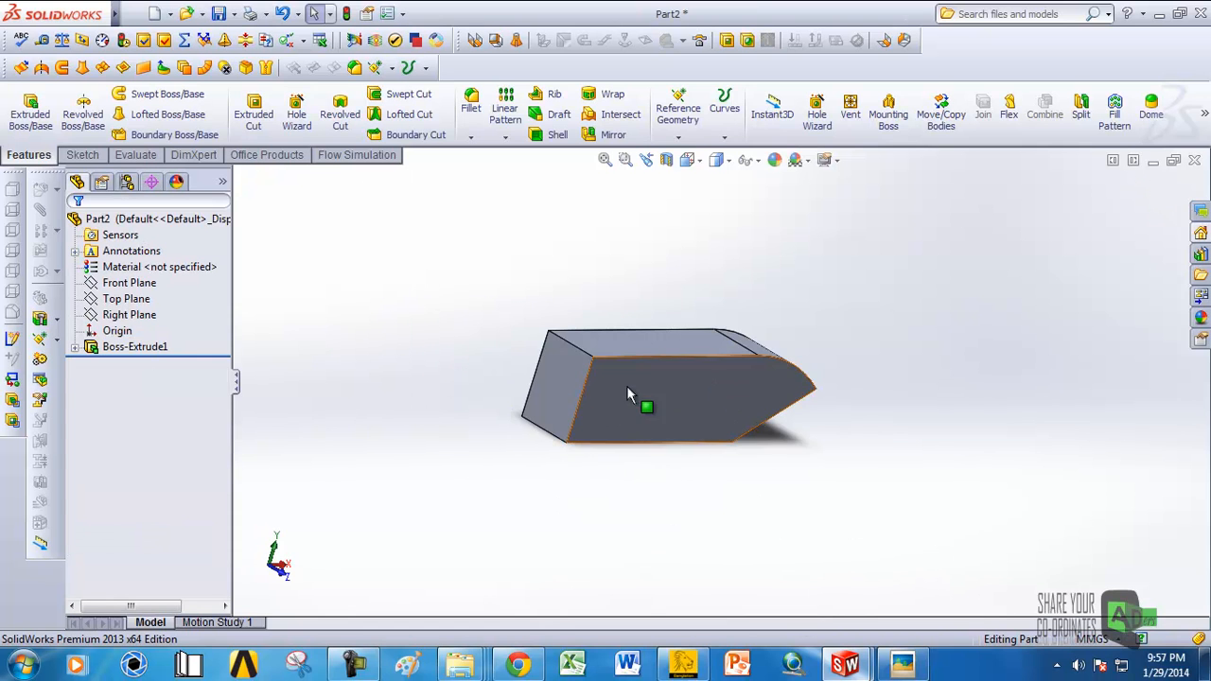
scroll(575, 372, "down", 4)
middle_click_drag(568, 352, 627, 381)
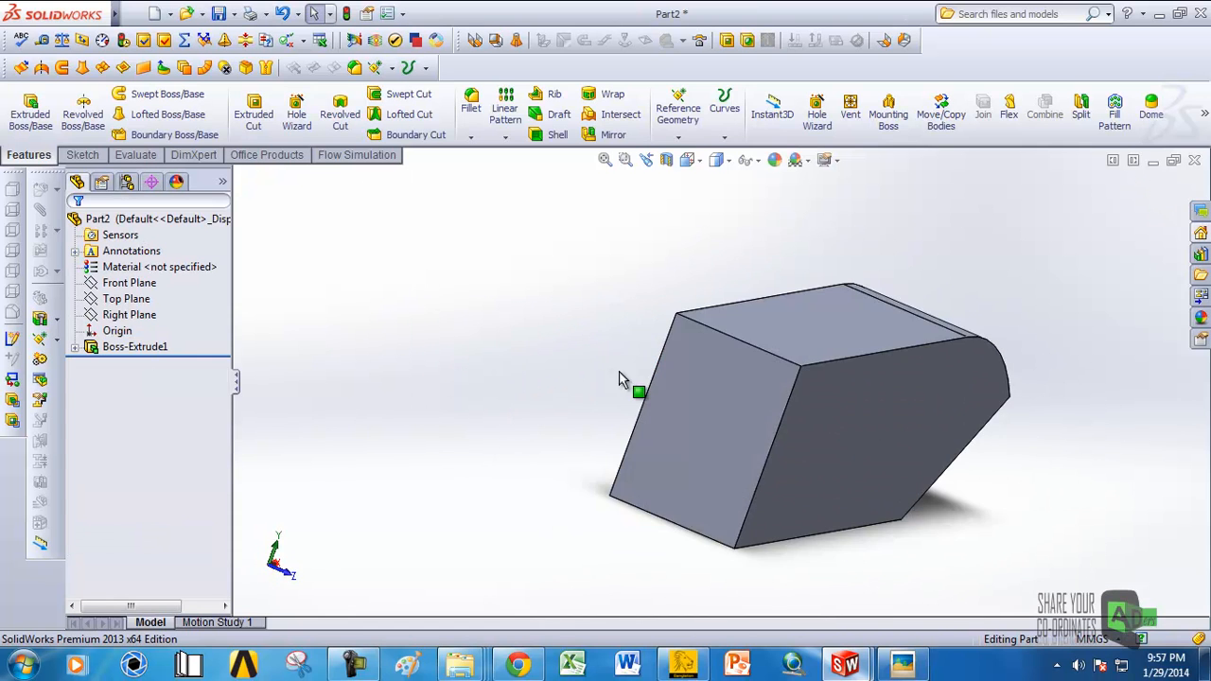
left_click(691, 374)
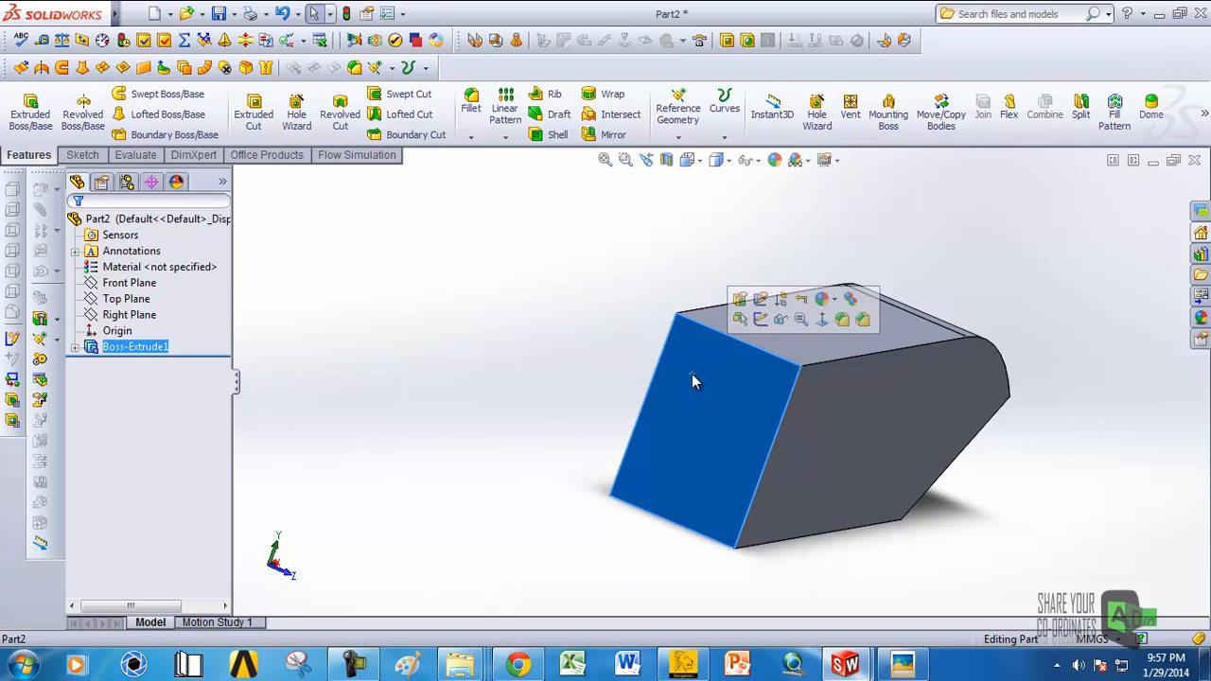
left_click(761, 319)
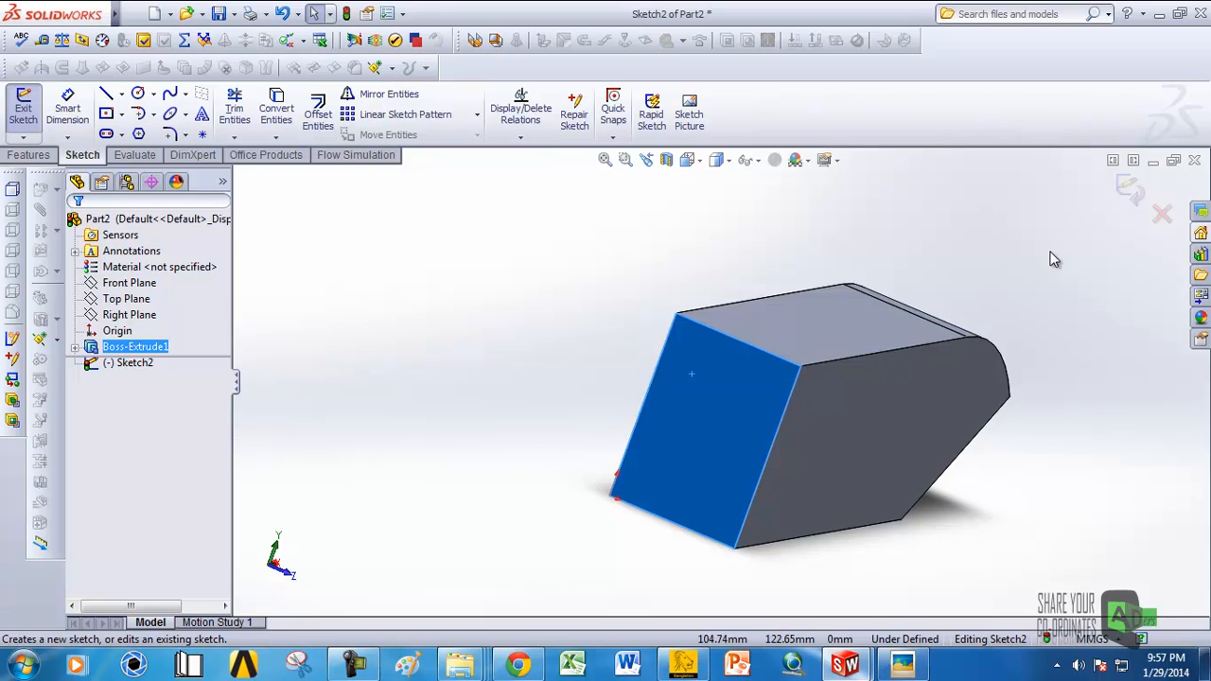
middle_click_drag(826, 340, 738, 329)
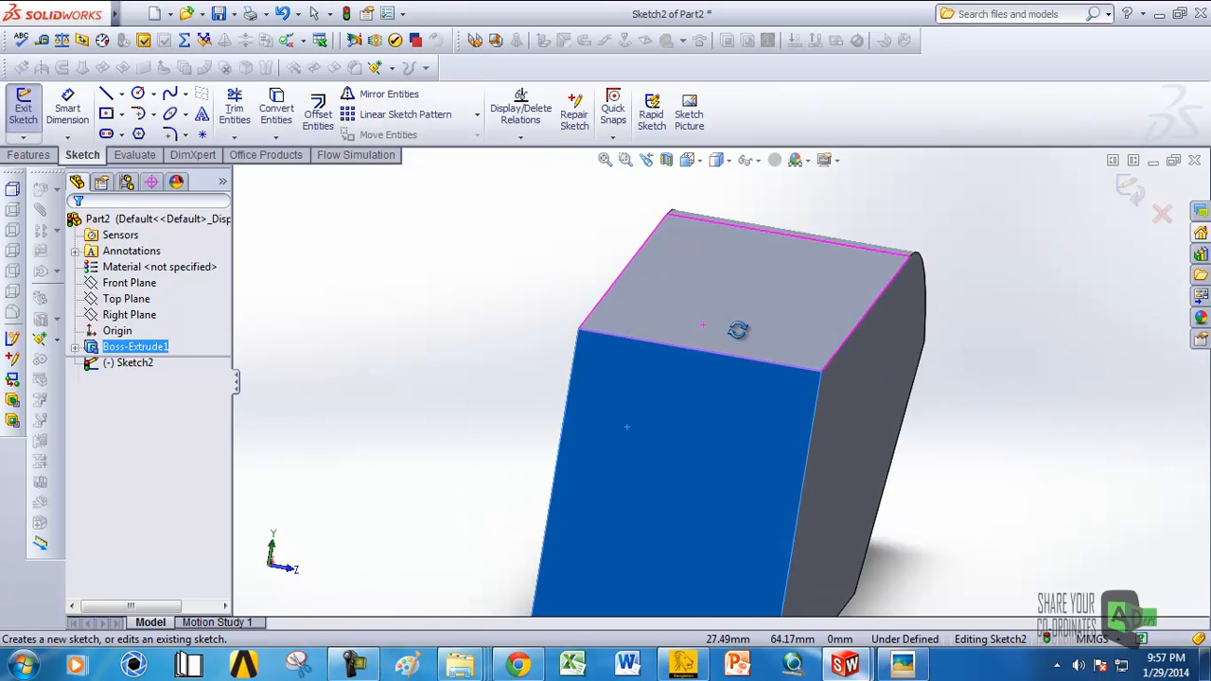
scroll(835, 399, "up", 3)
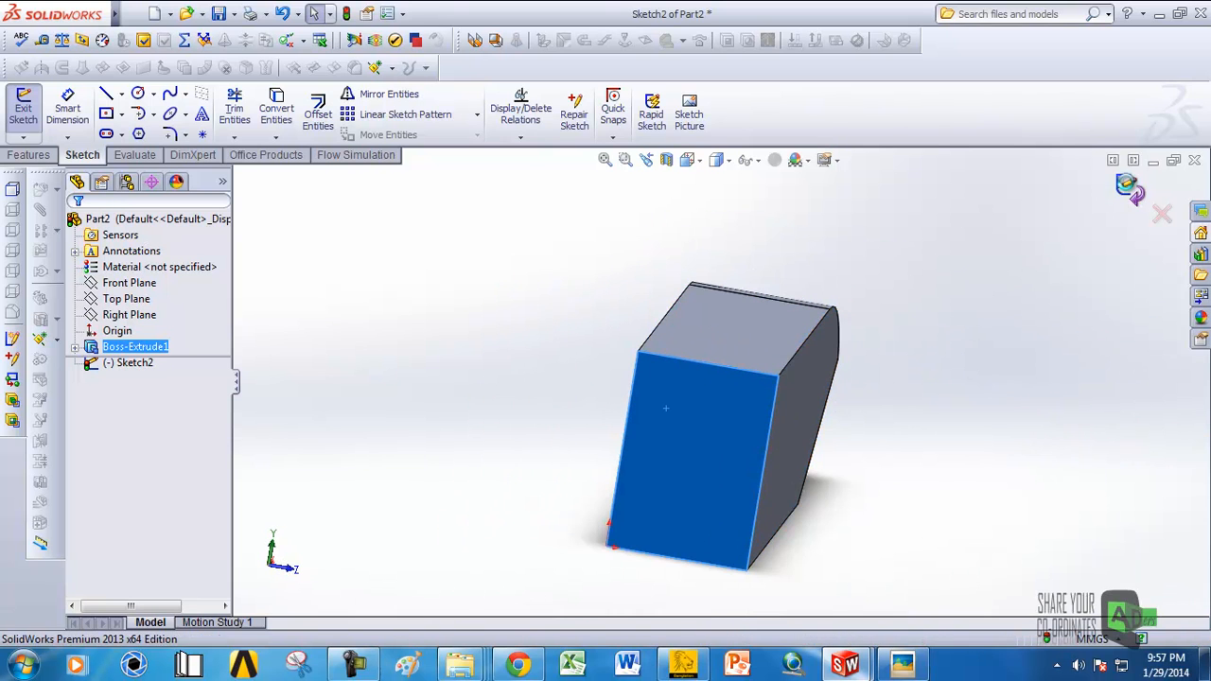
left_click(1129, 187)
Step: Start a new sketch on the extruded body's flat rectangular end face, opposite the curved end
left_click(711, 446)
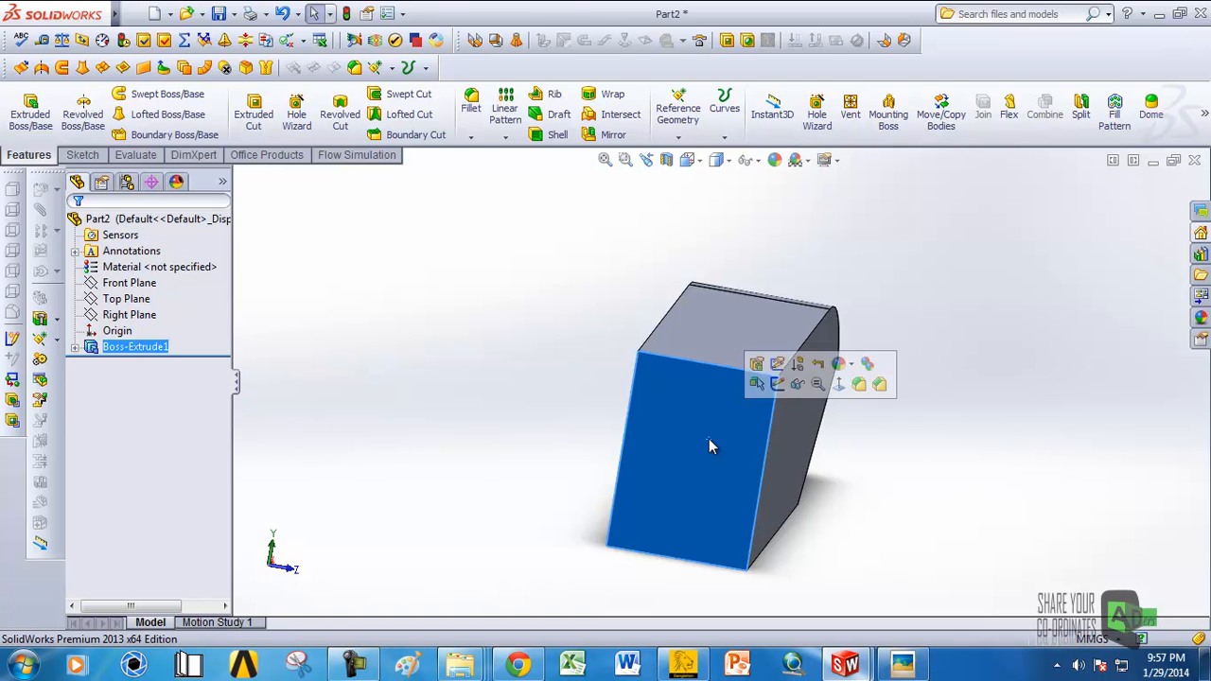
left_click(82, 155)
left_click(24, 111)
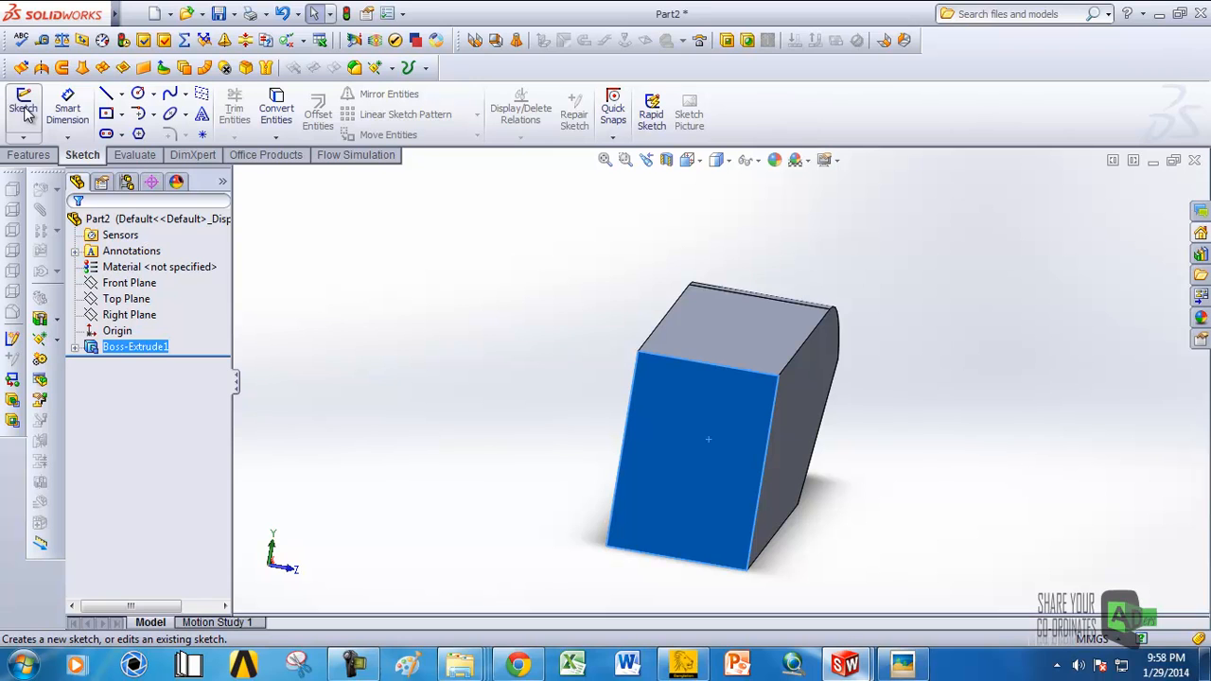
scroll(729, 384, "down", 3)
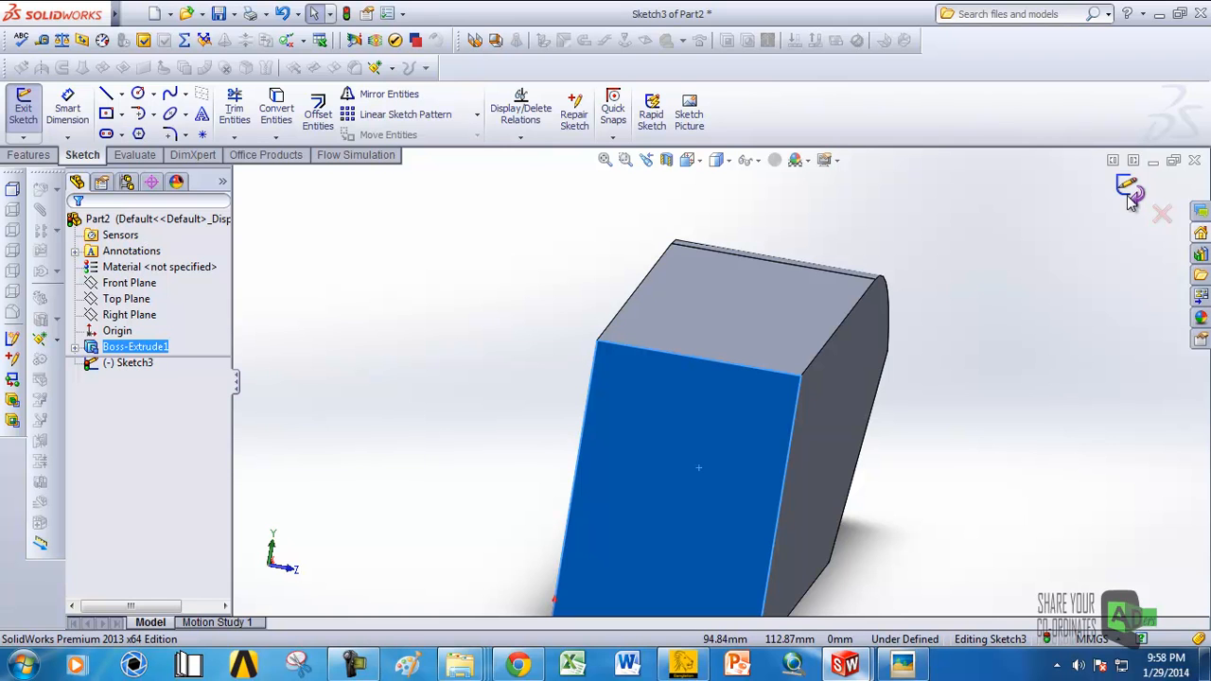
scroll(1067, 301, "up", 3)
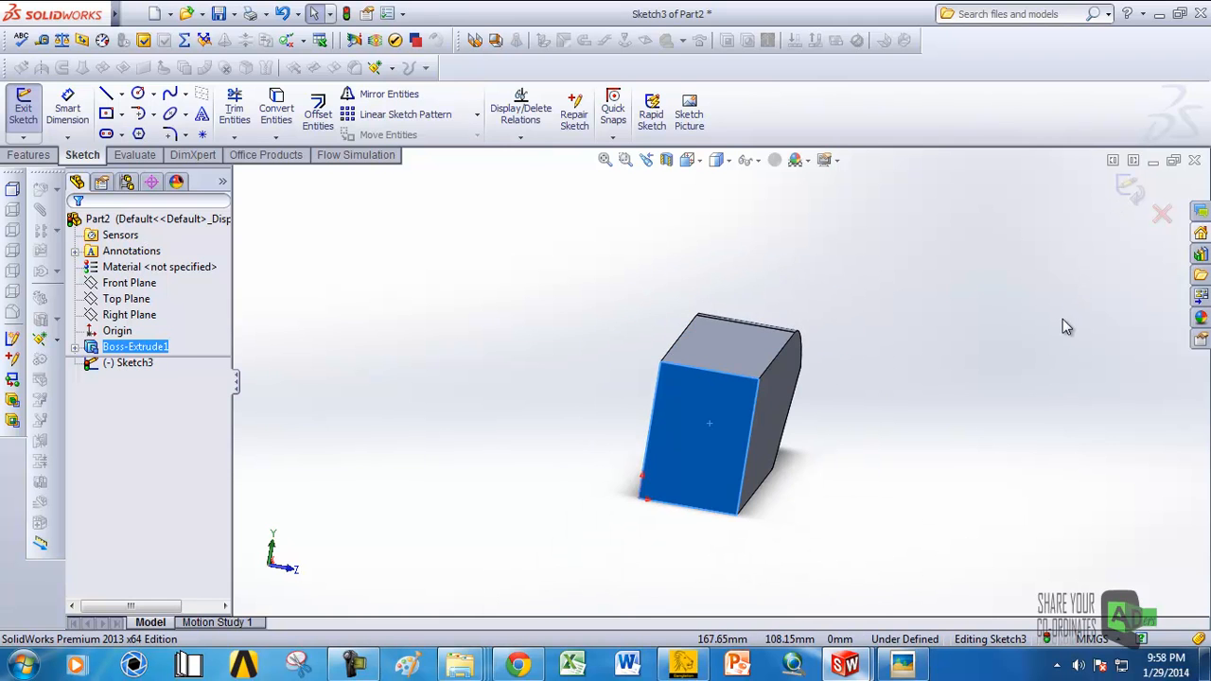
left_click(1062, 320)
scroll(752, 401, "down", 3)
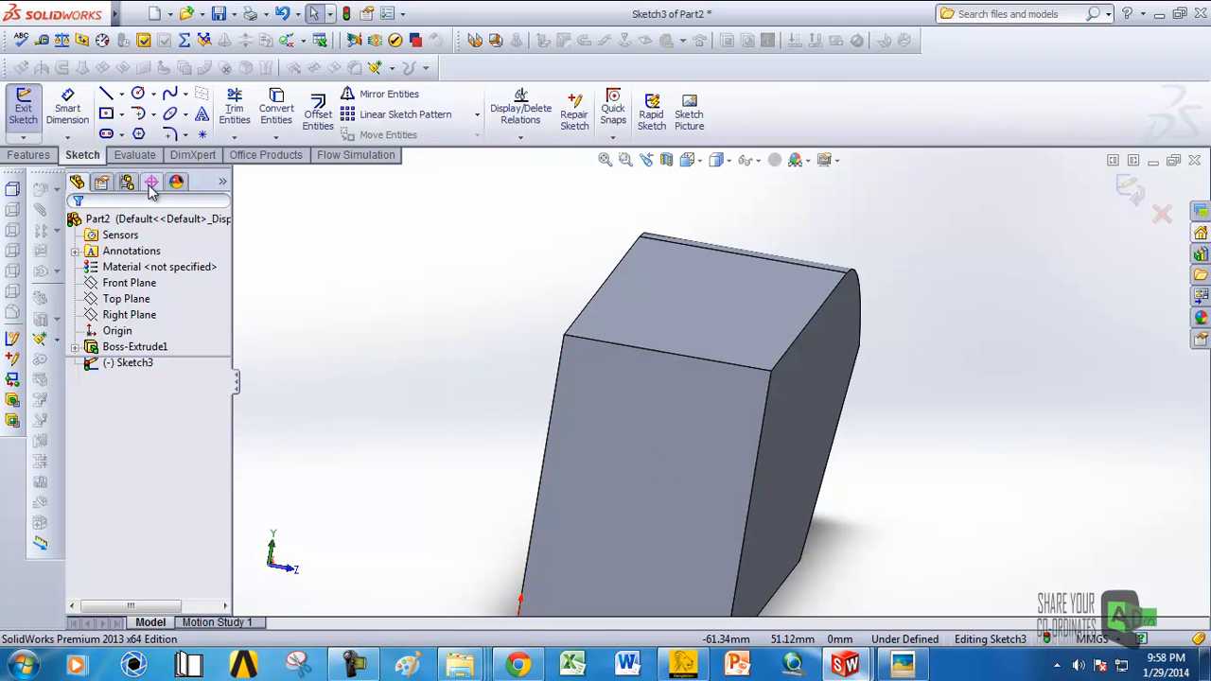
left_click(107, 94)
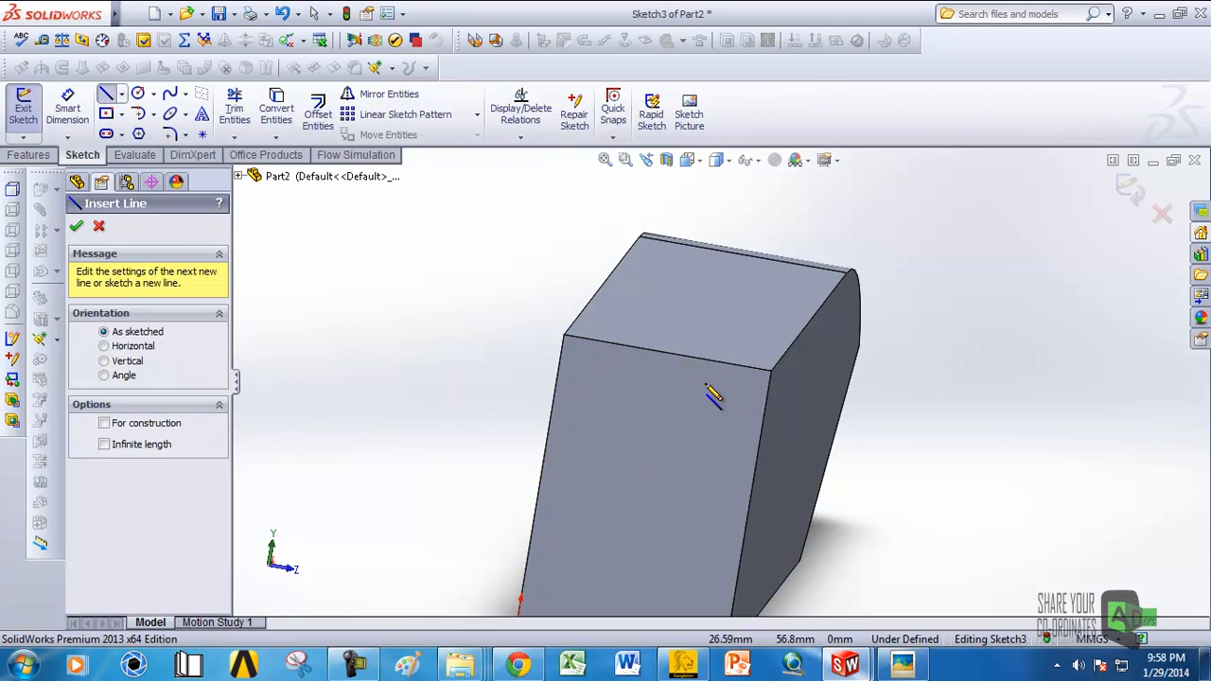
left_click(667, 353)
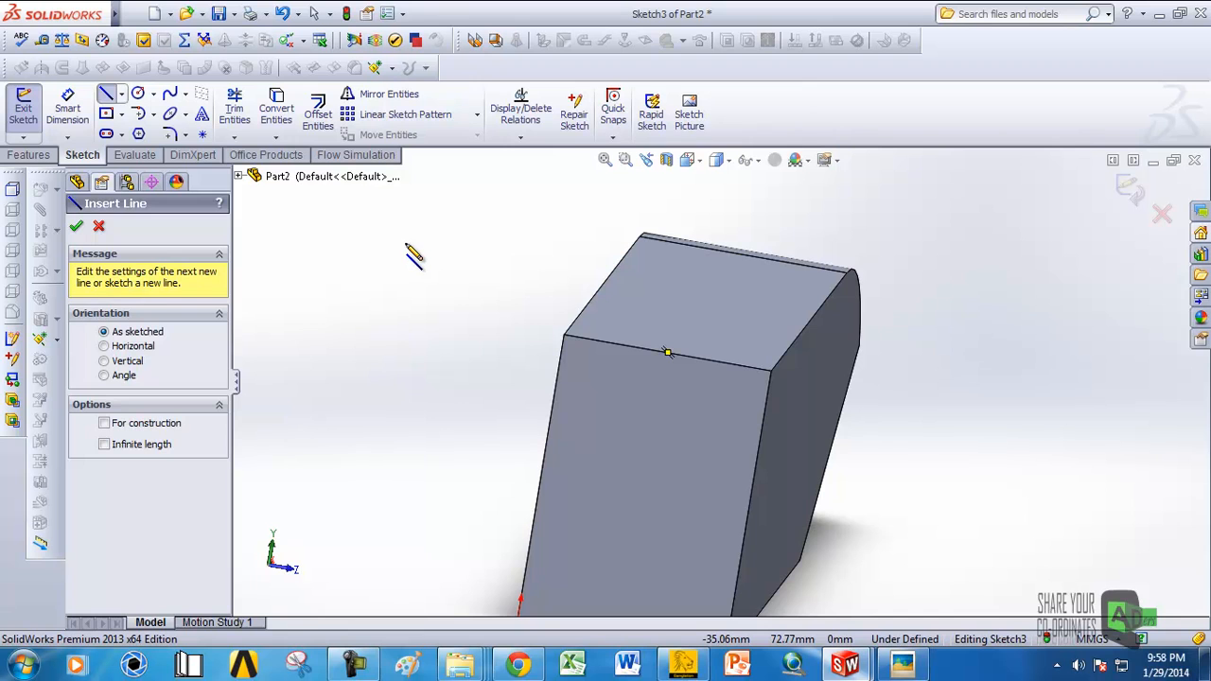
key("Escape")
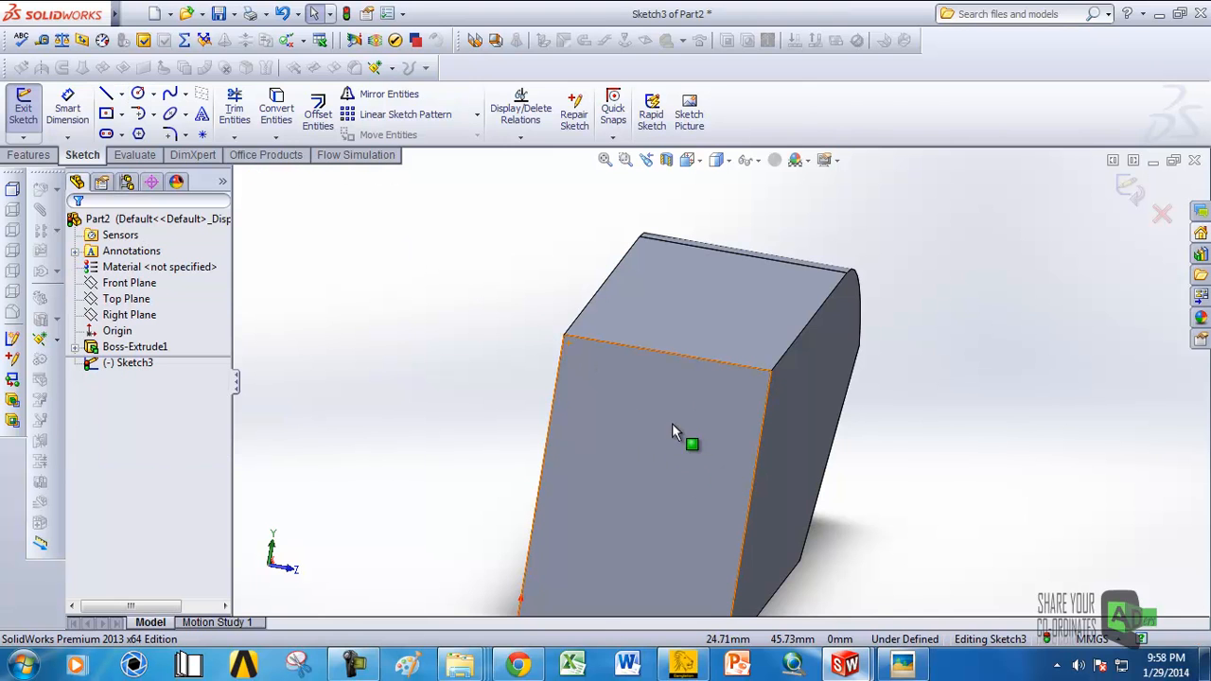
Step: Orient the view normal to the sketch plane on the rectangular end face
middle_click_drag(681, 395, 652, 393)
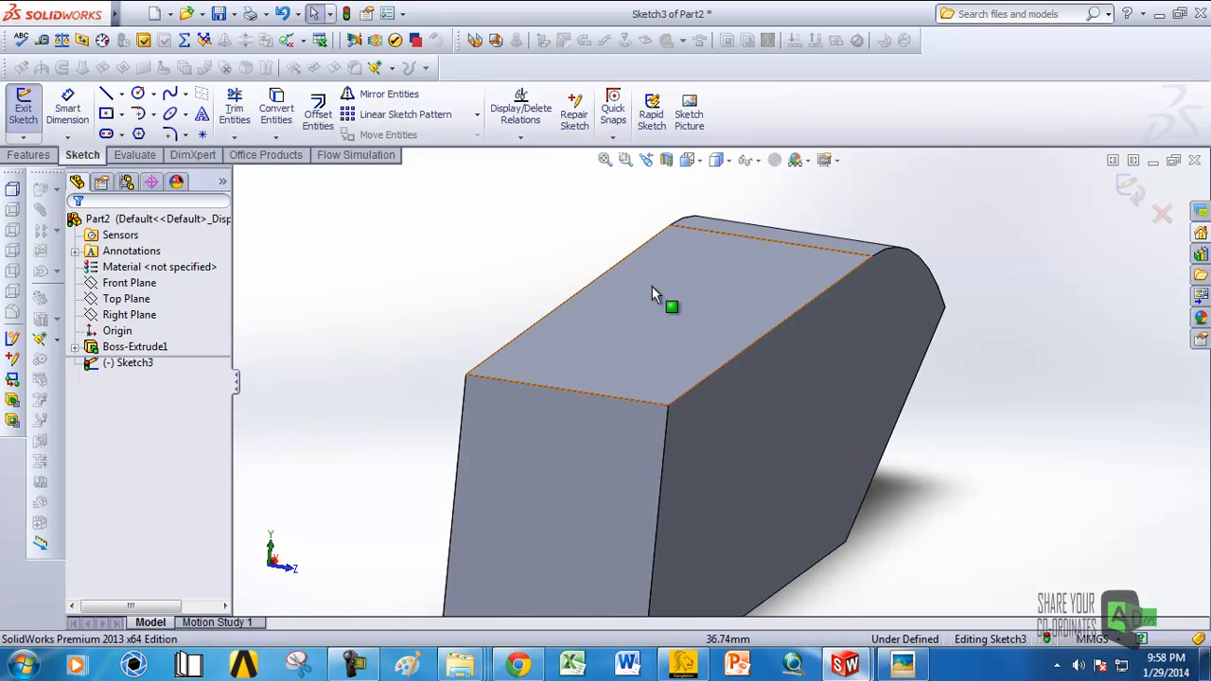
scroll(640, 440, "up", 2)
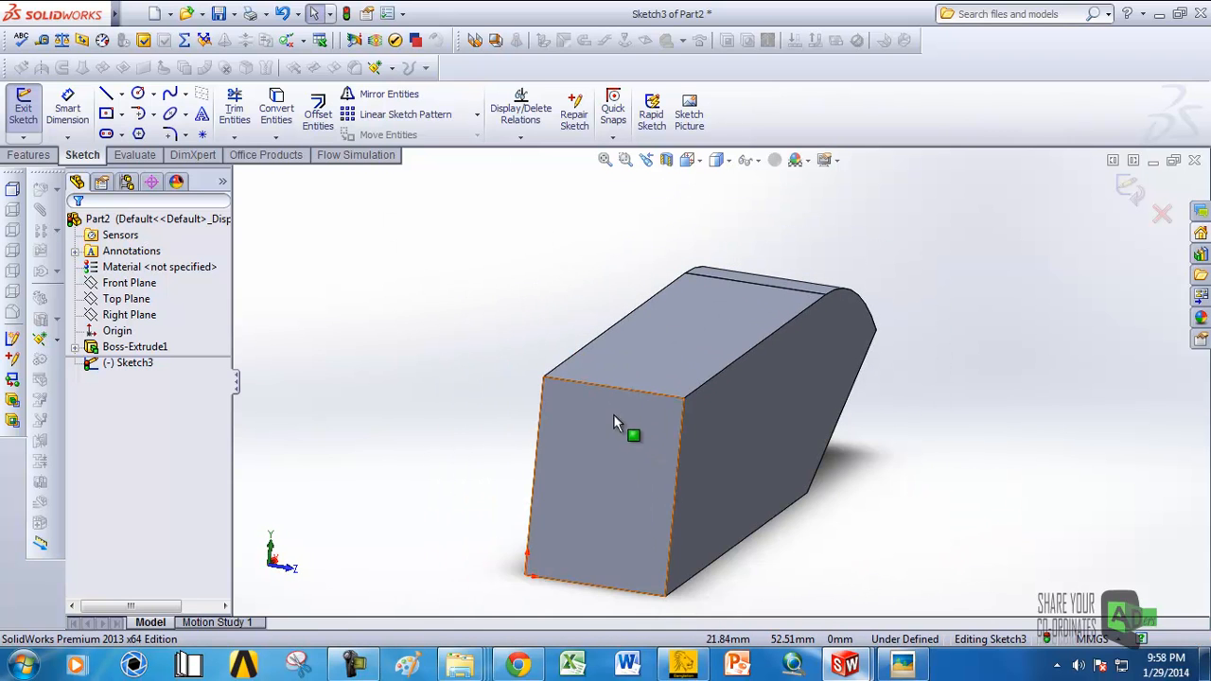
scroll(627, 445, "down", 4)
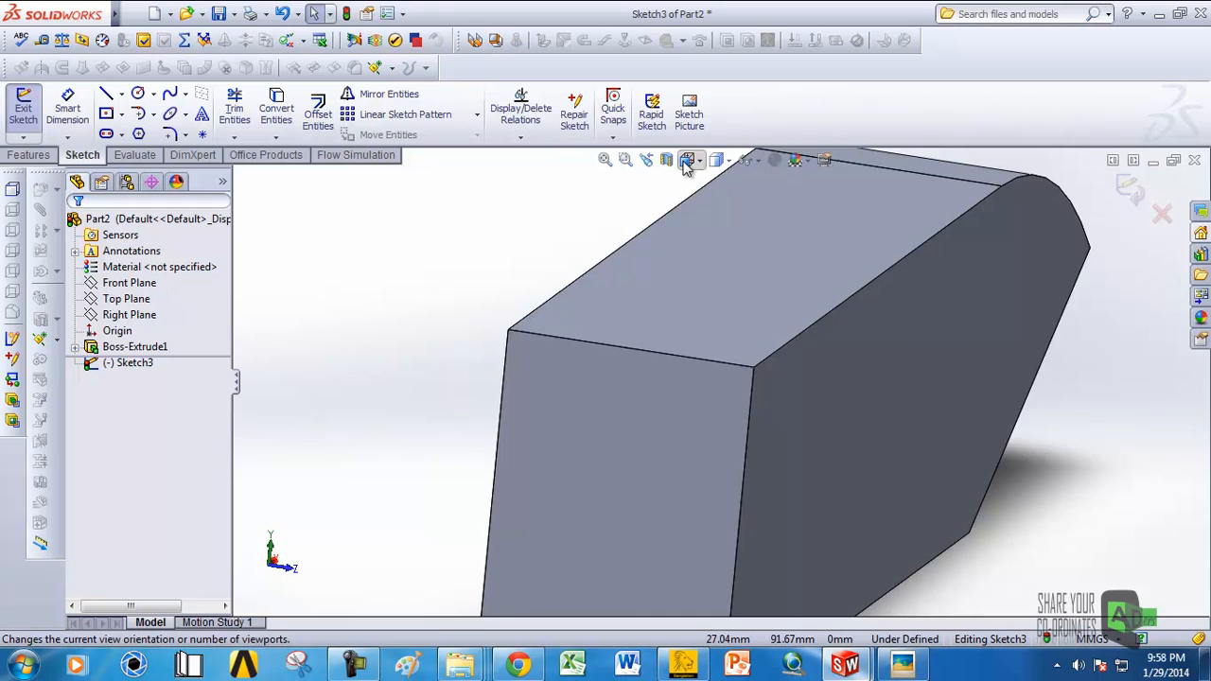
left_click(687, 161)
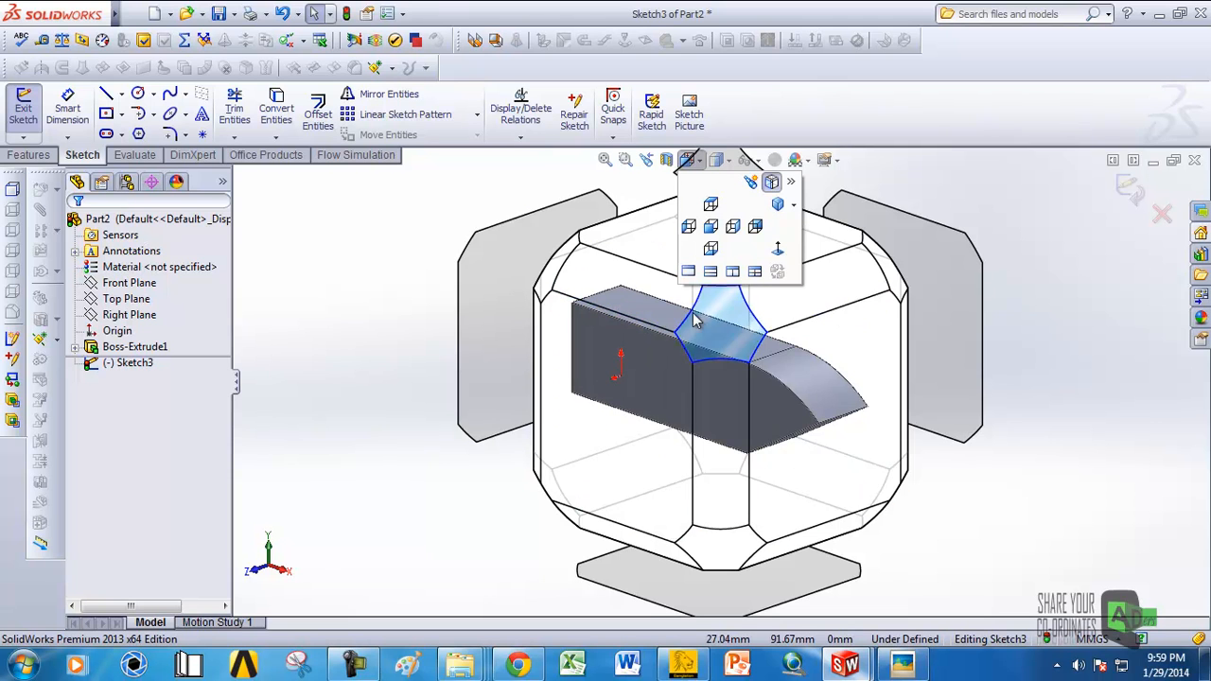
left_click(777, 249)
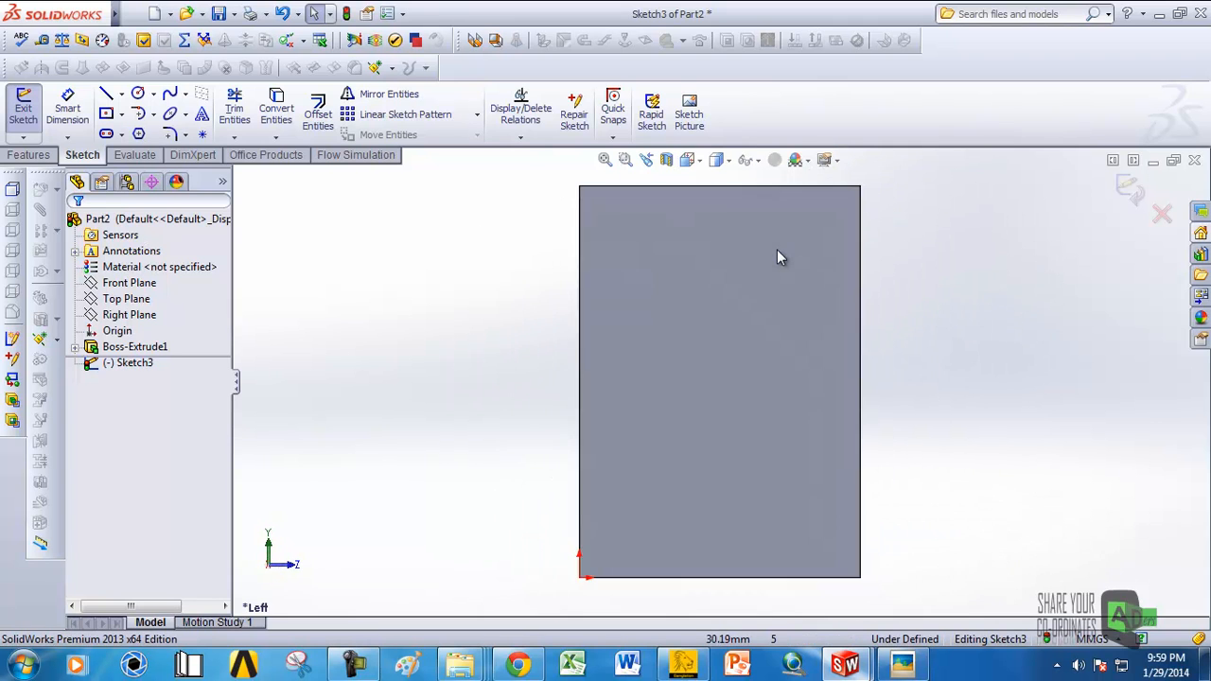
Step: Draw a vertical line about 13.5 mm long downward from the midpoint of the rectangular face's upper edge
left_click(107, 96)
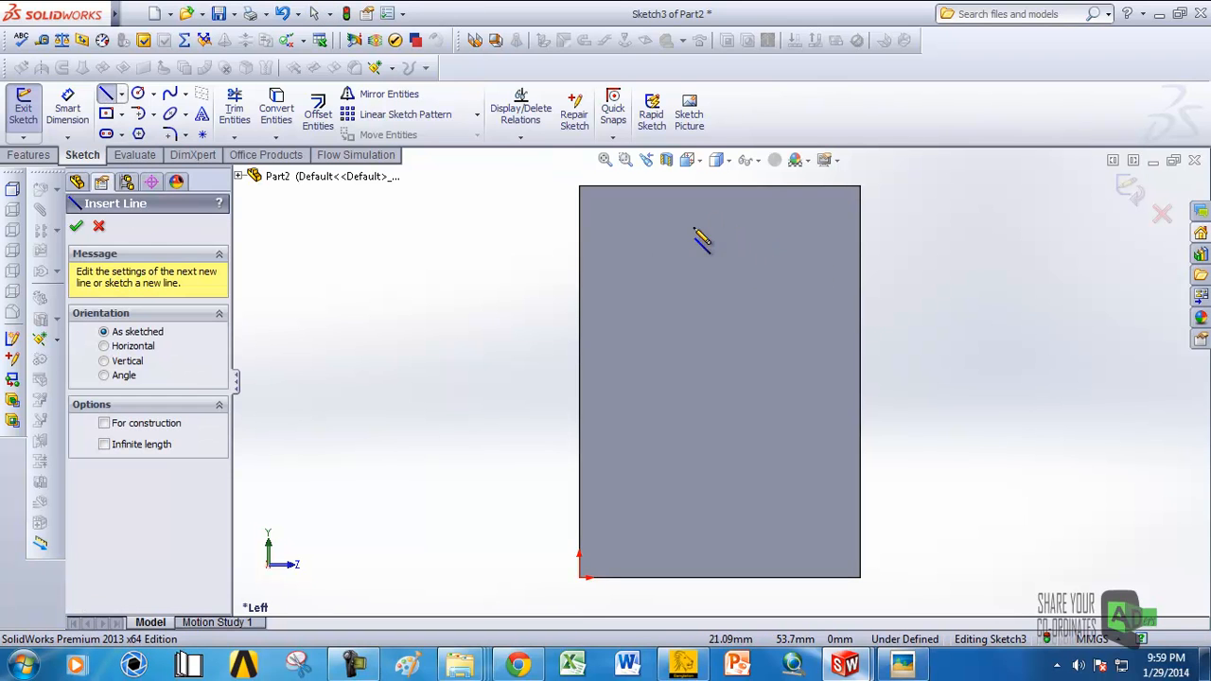
left_click(719, 184)
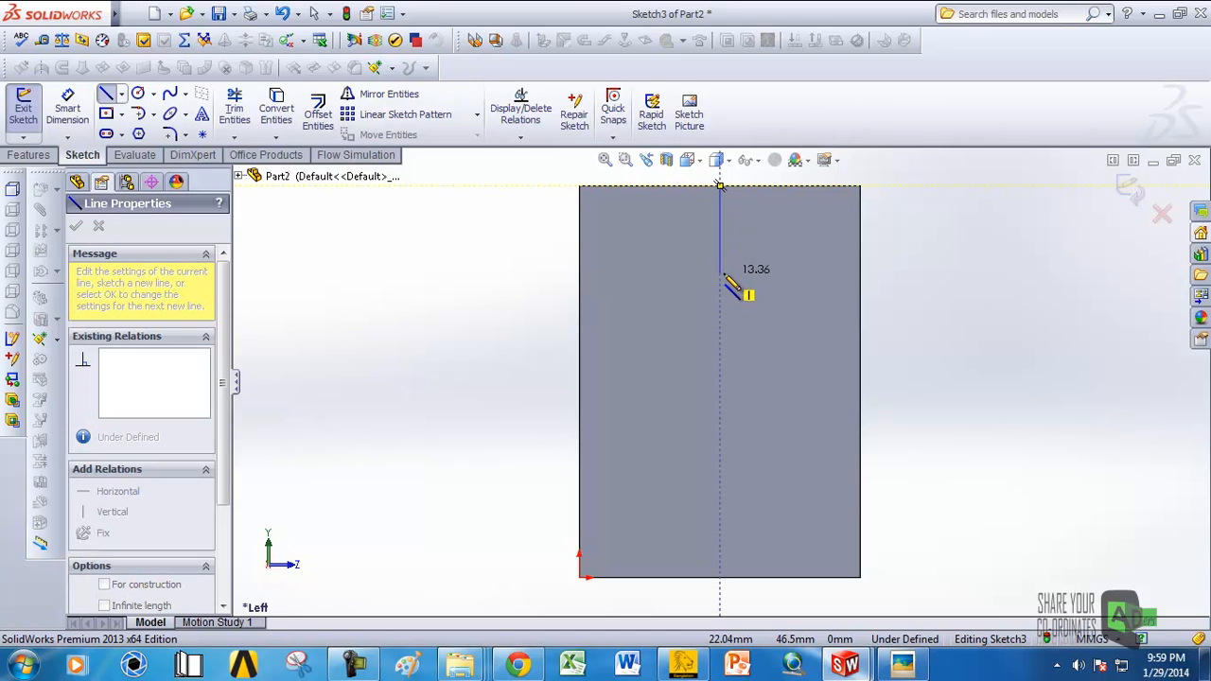
left_click(720, 274)
right_click(725, 276)
left_click(767, 163)
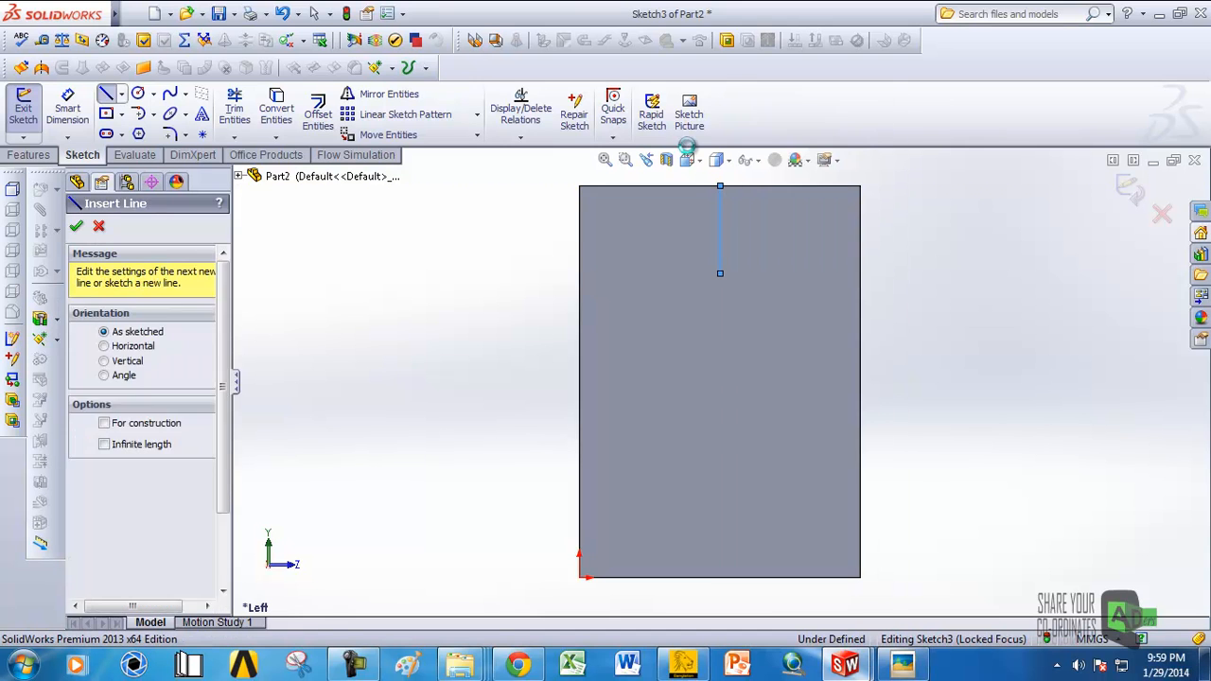
Step: Dimension the vertical line and set its length to 15.5 mm
left_click(72, 110)
left_click(721, 241)
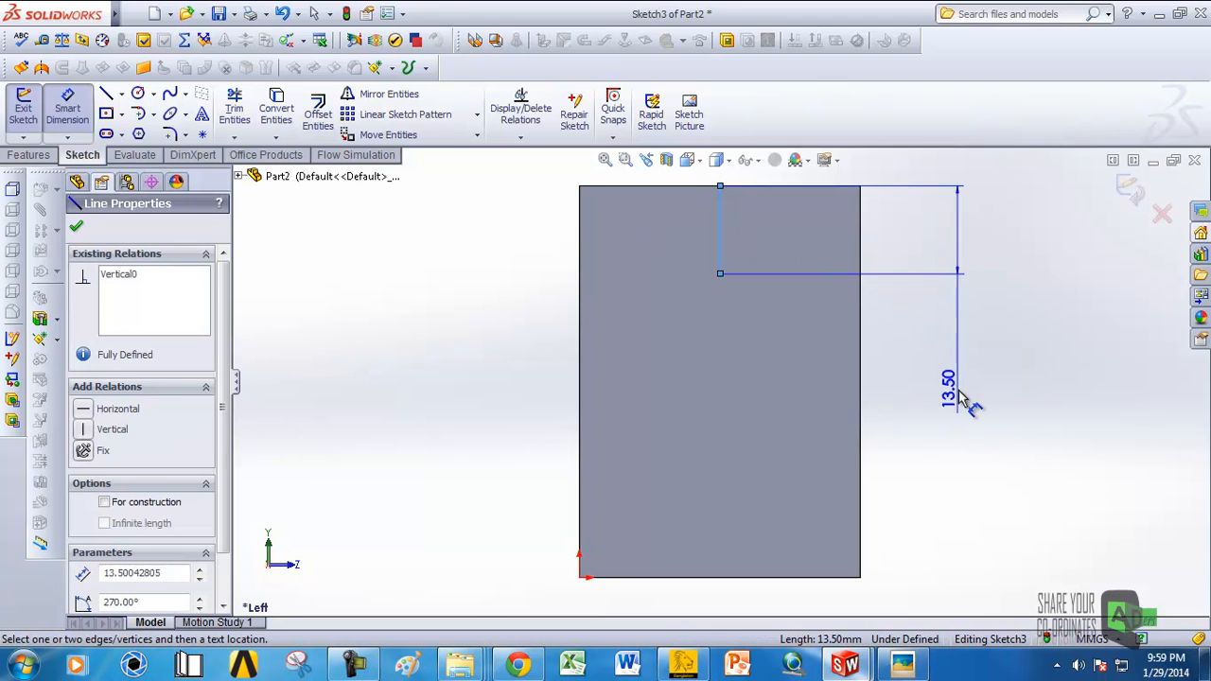
left_click(951, 397)
type("15.5")
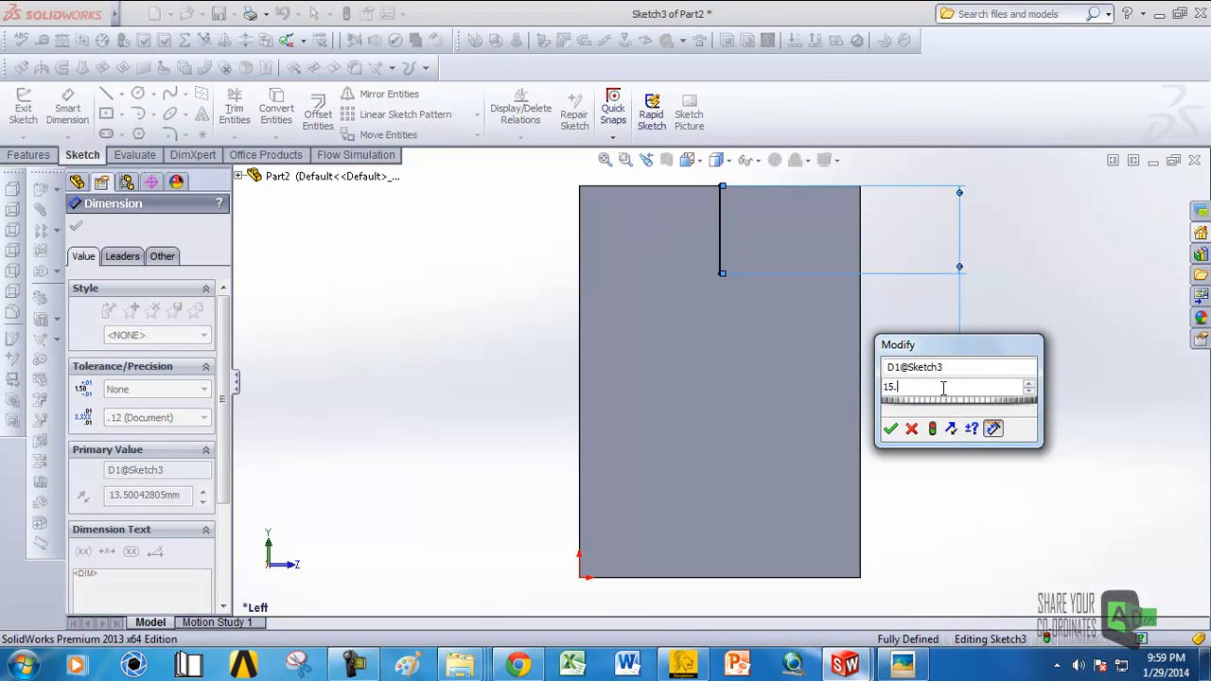
key("Return")
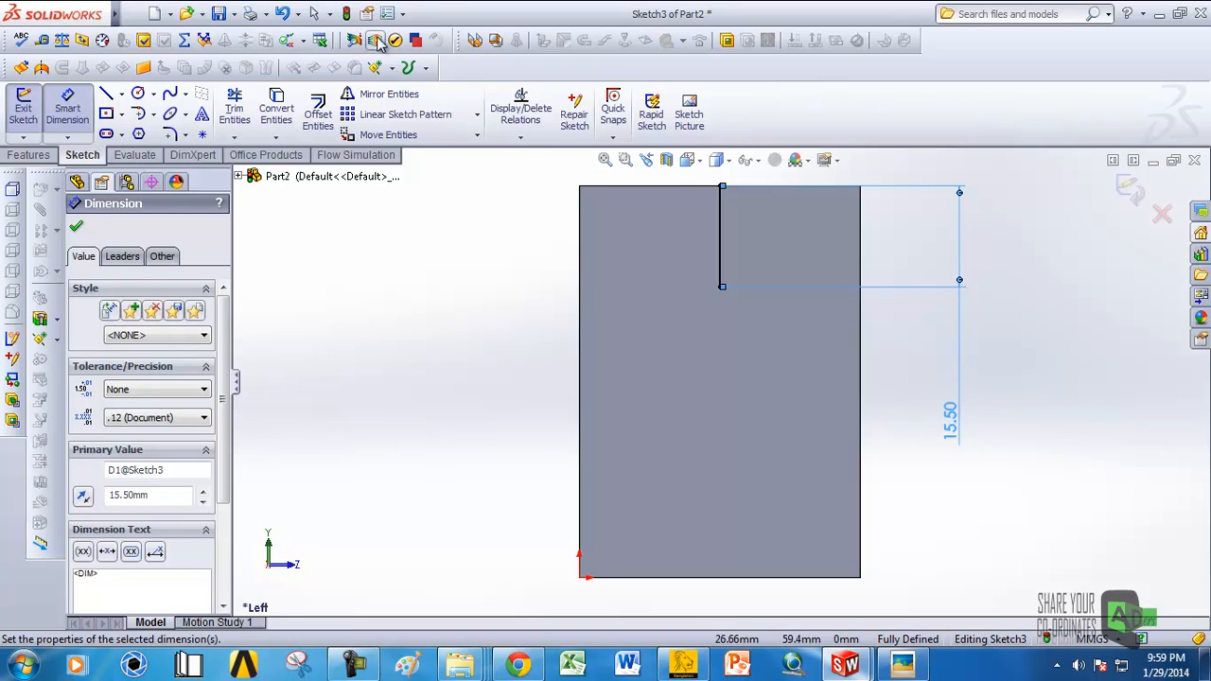
Step: Draw a circle centred on the vertical line's lower end and set its diameter to 21.5 mm
left_click(137, 94)
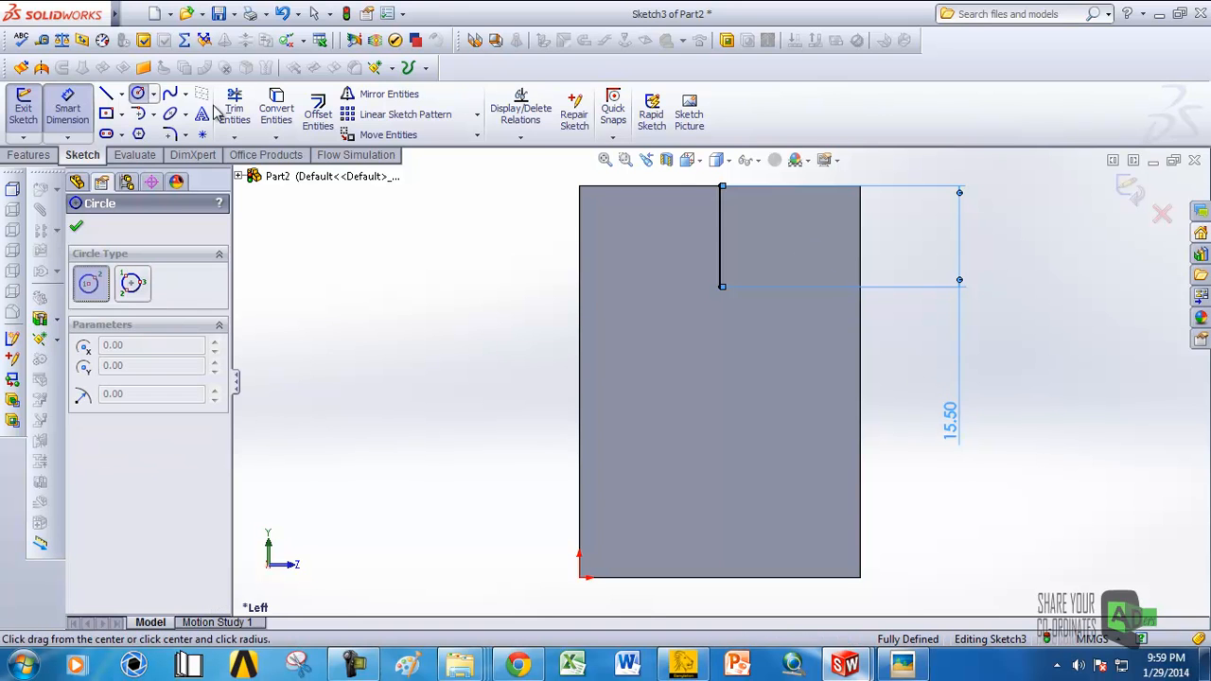
left_click(721, 286)
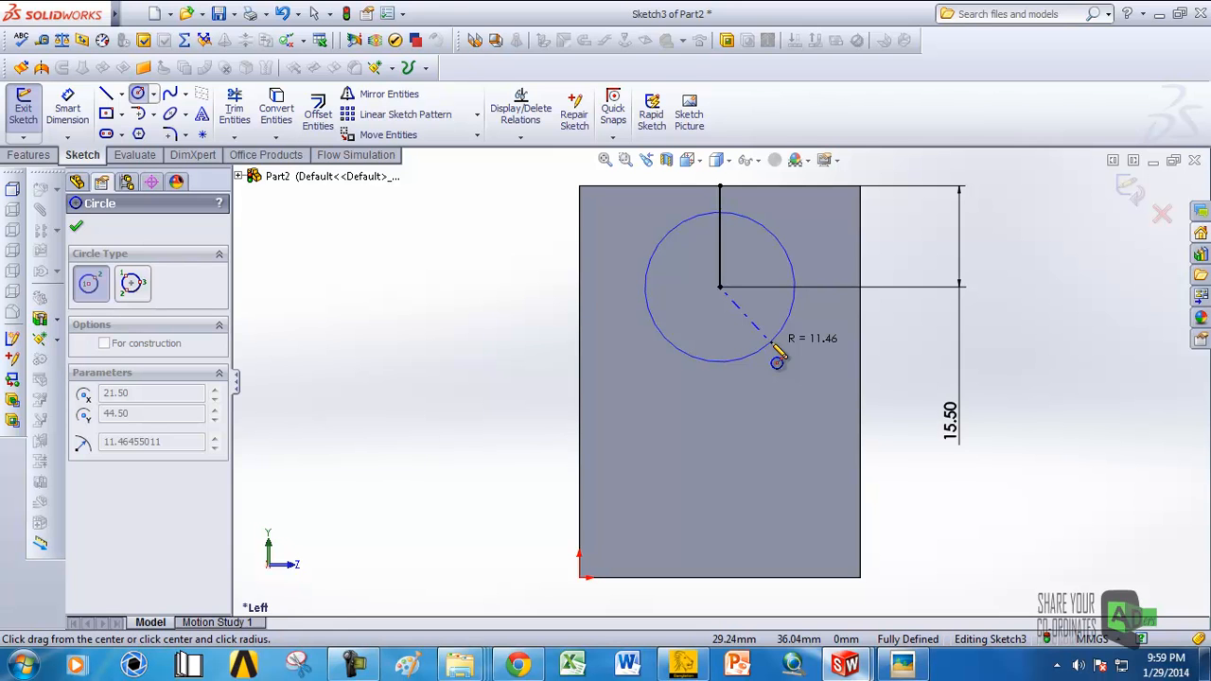
left_click(777, 362)
left_click(67, 106)
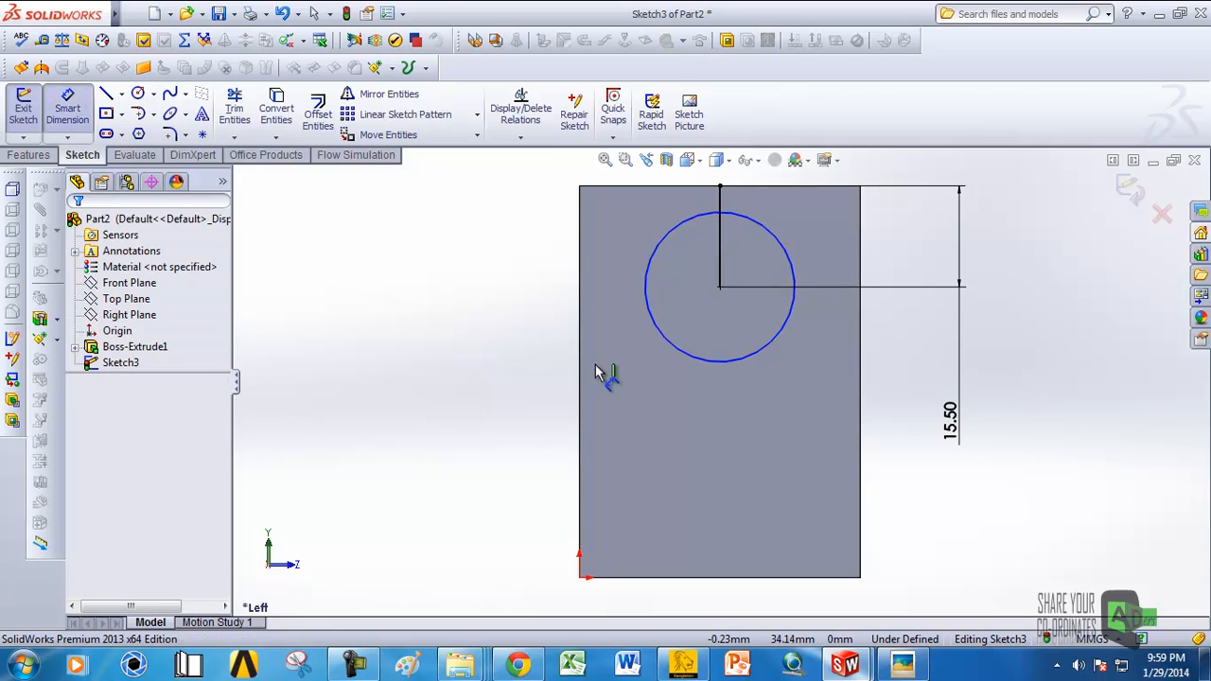
left_click(698, 360)
left_click(454, 443)
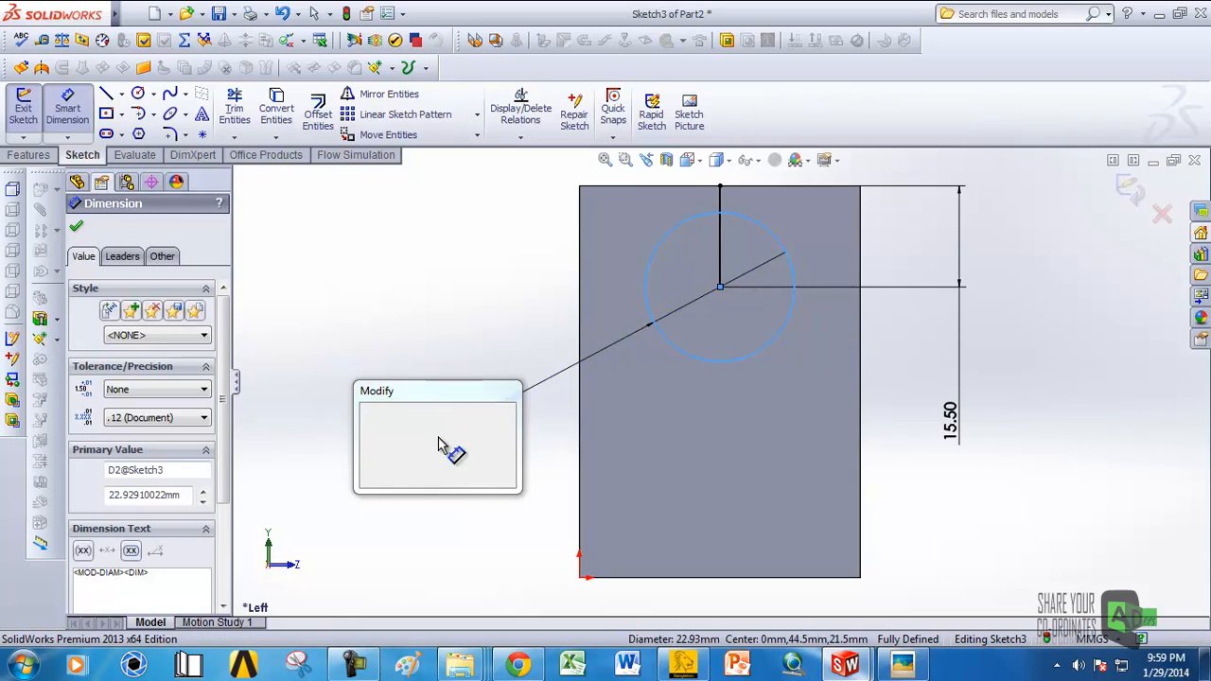
type("21.50")
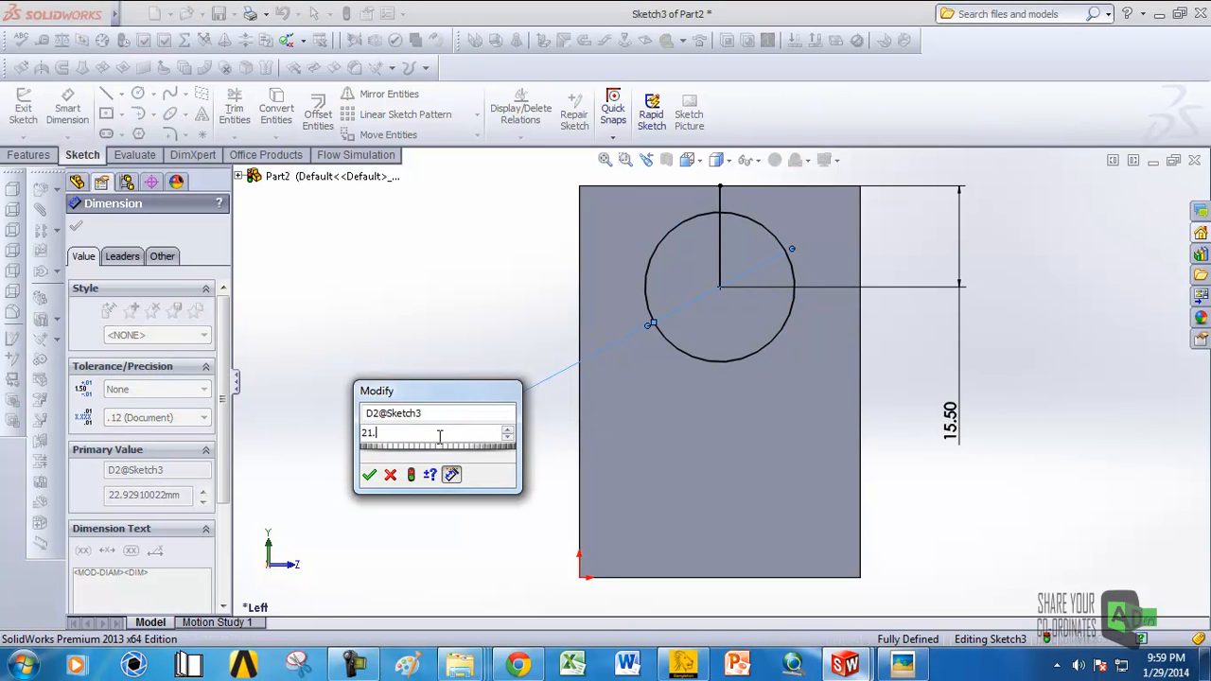
key("Return")
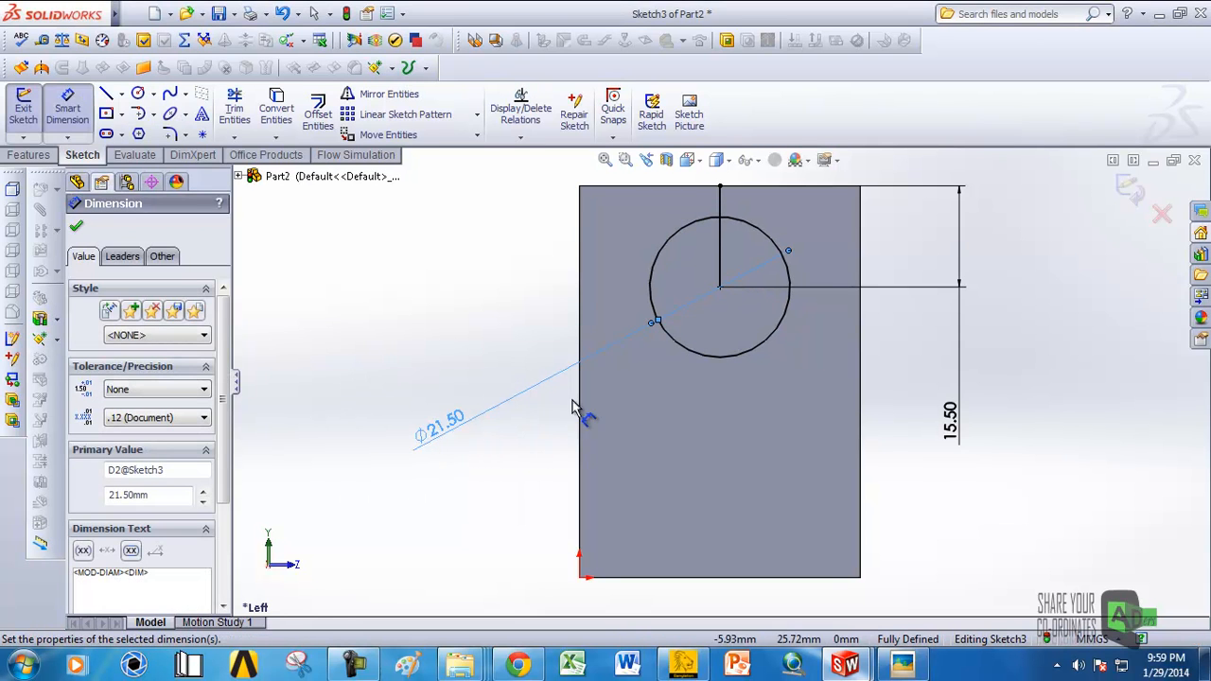
Step: Set up a blind boss extrusion of the circular region outward from the rectangular face with a depth of 2660 mm
scroll(685, 374, "up", 3)
middle_click_drag(602, 333, 543, 354)
scroll(568, 358, "up", 4)
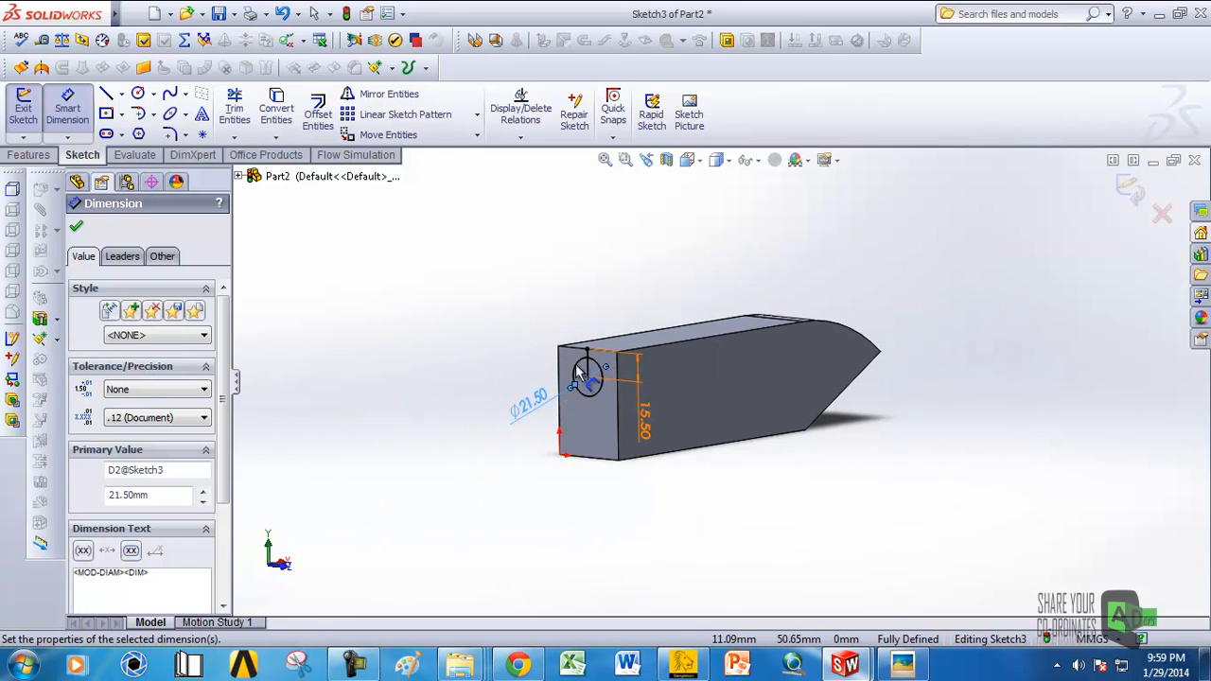
scroll(571, 365, "down", 3)
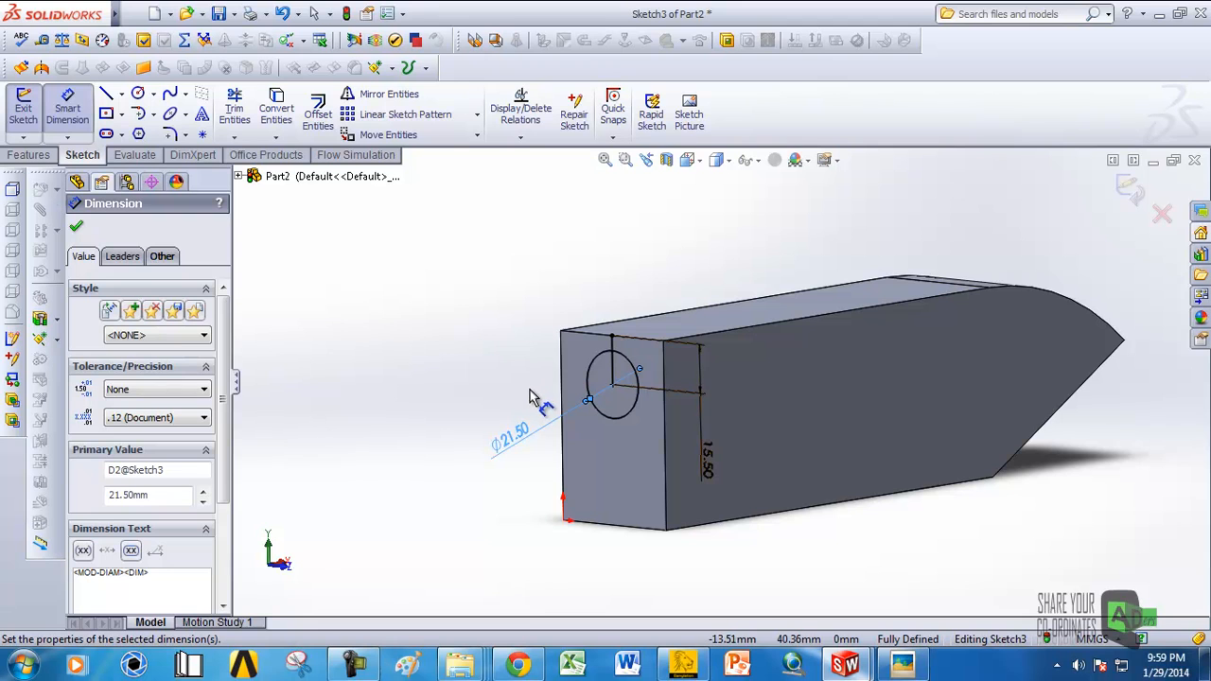
left_click(28, 154)
left_click(30, 107)
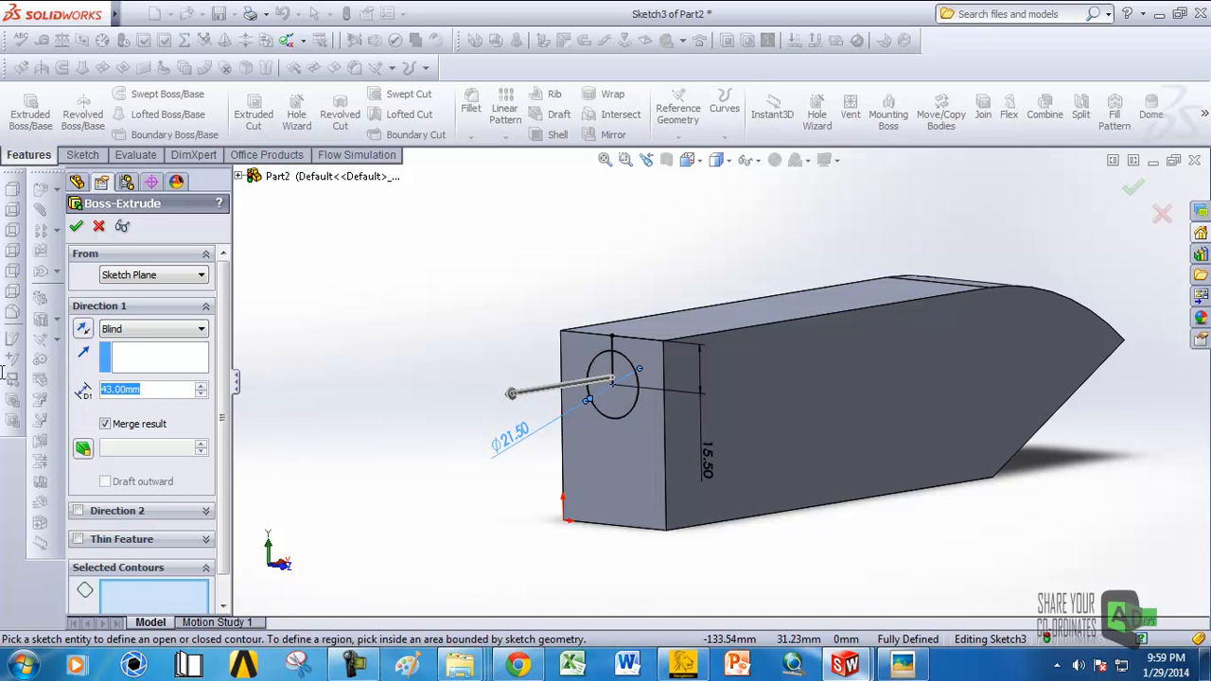
type("2660")
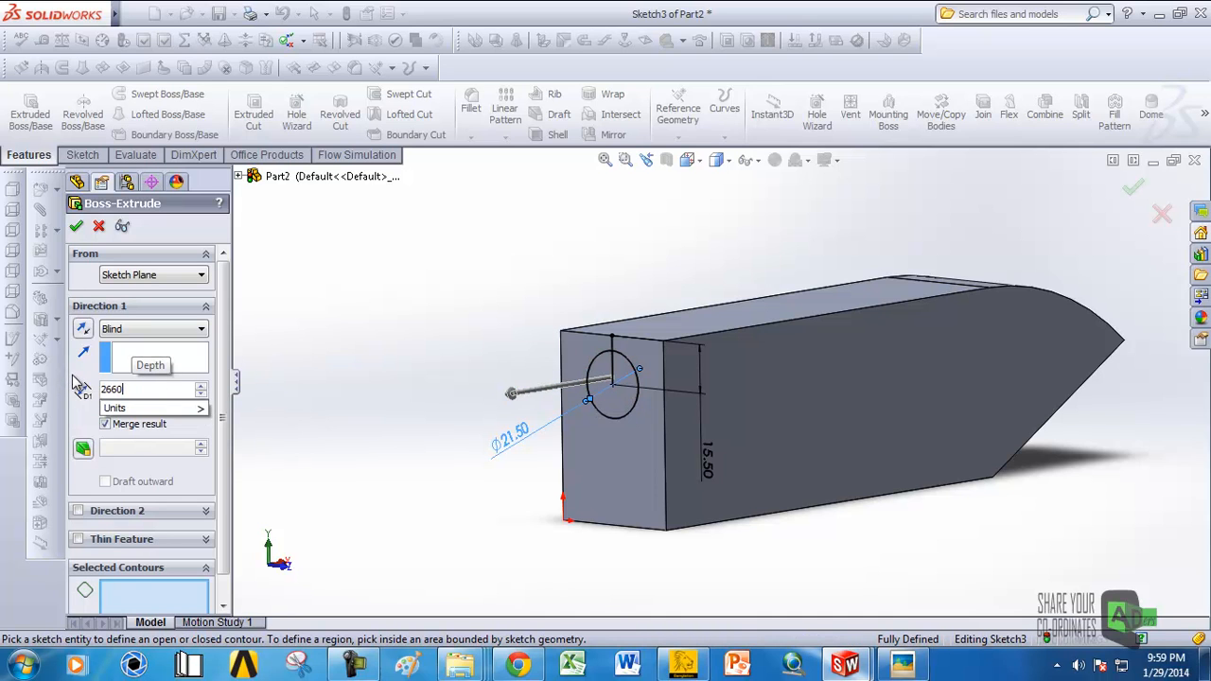
key("Return")
left_click(619, 407)
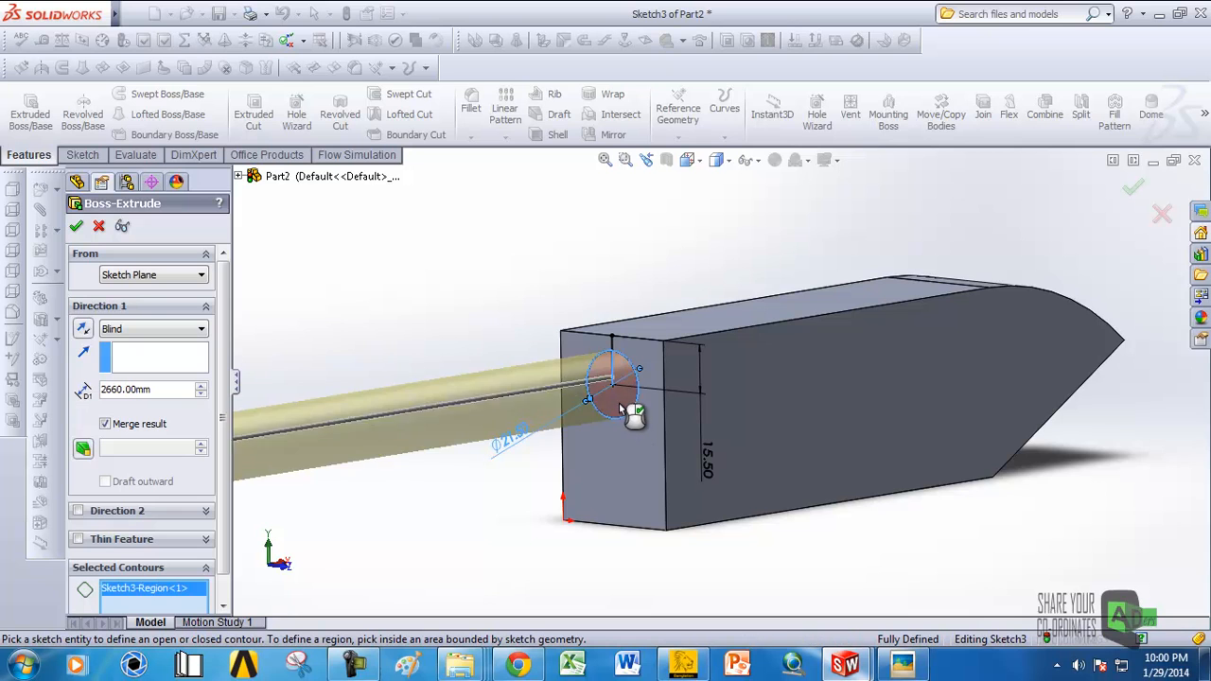
Step: Set the circular boss's extrusion depth to 260 mm and complete the extrusion
scroll(620, 407, "up", 6)
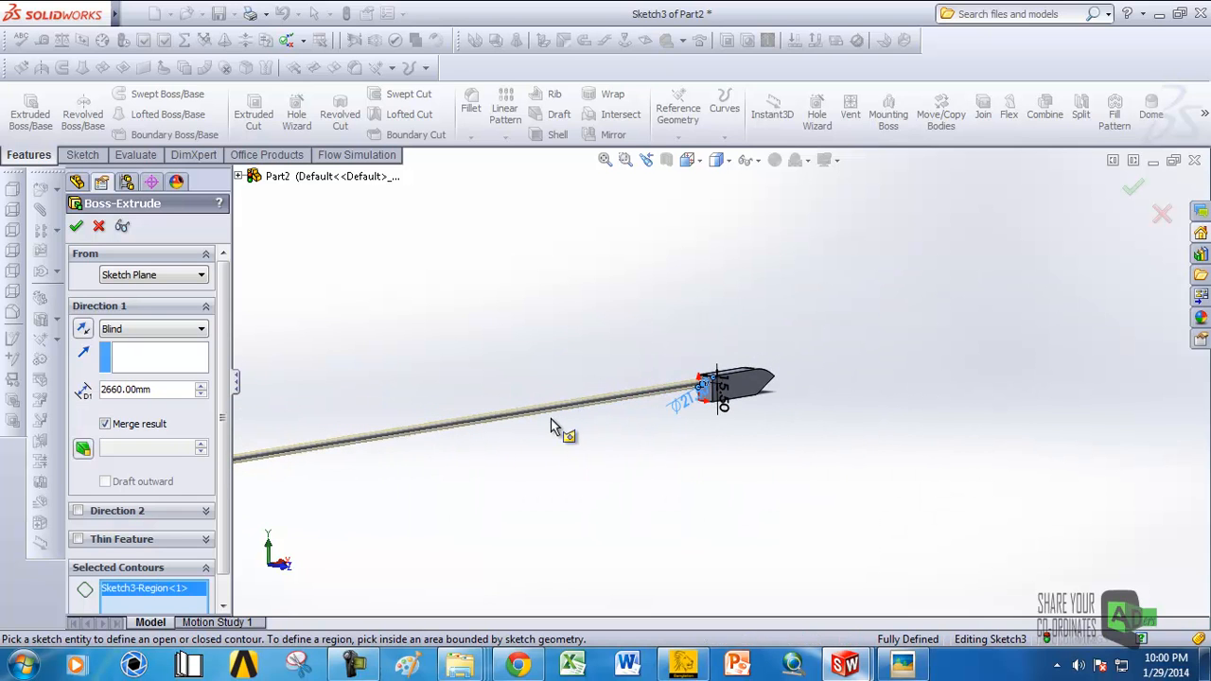
type("260")
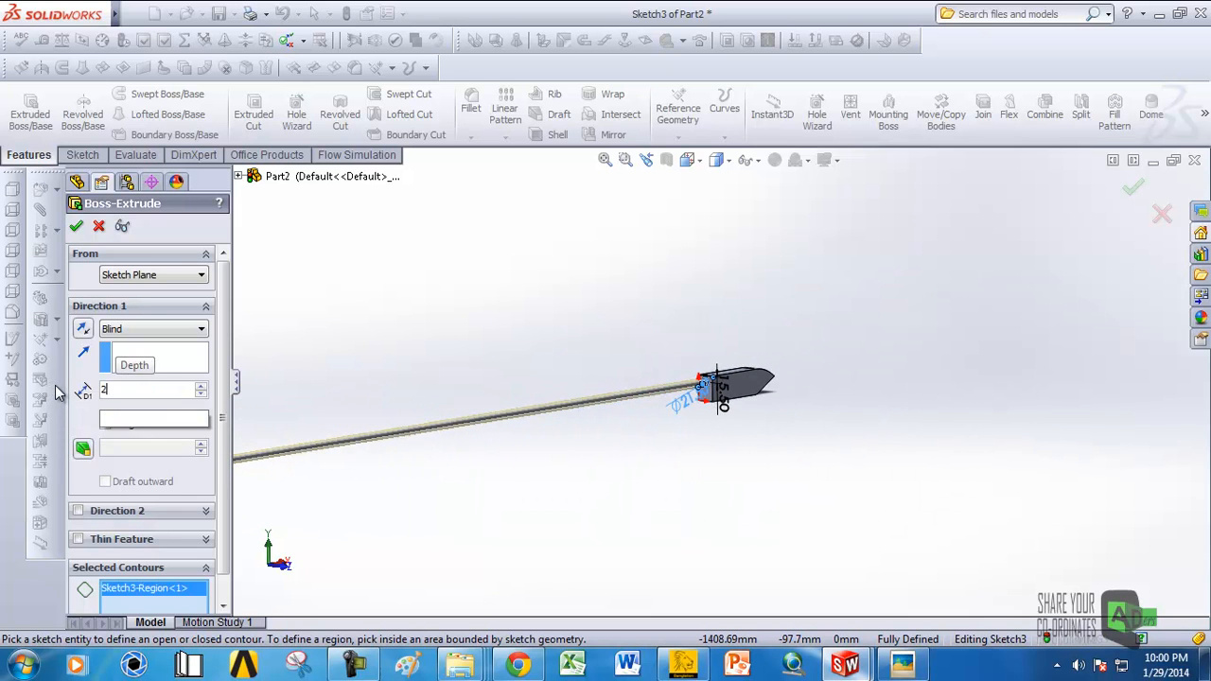
key("Return")
scroll(644, 378, "down", 5)
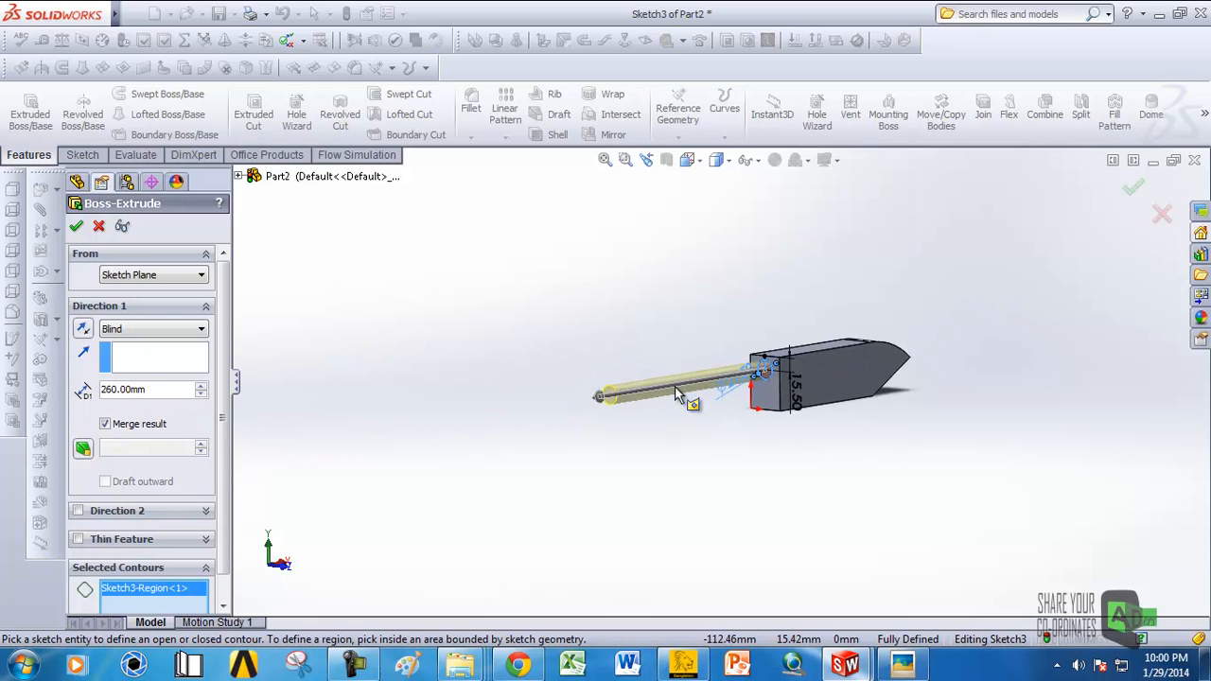
left_click(77, 227)
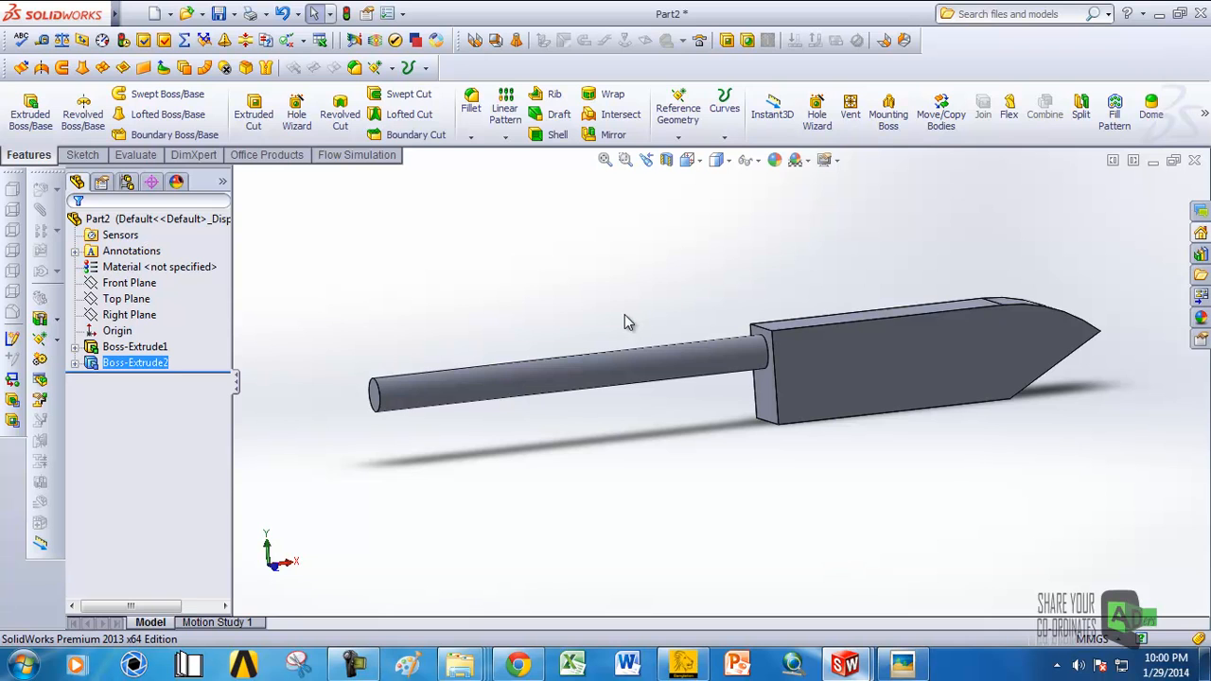
Step: Start a new sketch on the cylinder's free circular end face and view it straight on from the left
scroll(576, 316, "down", 5)
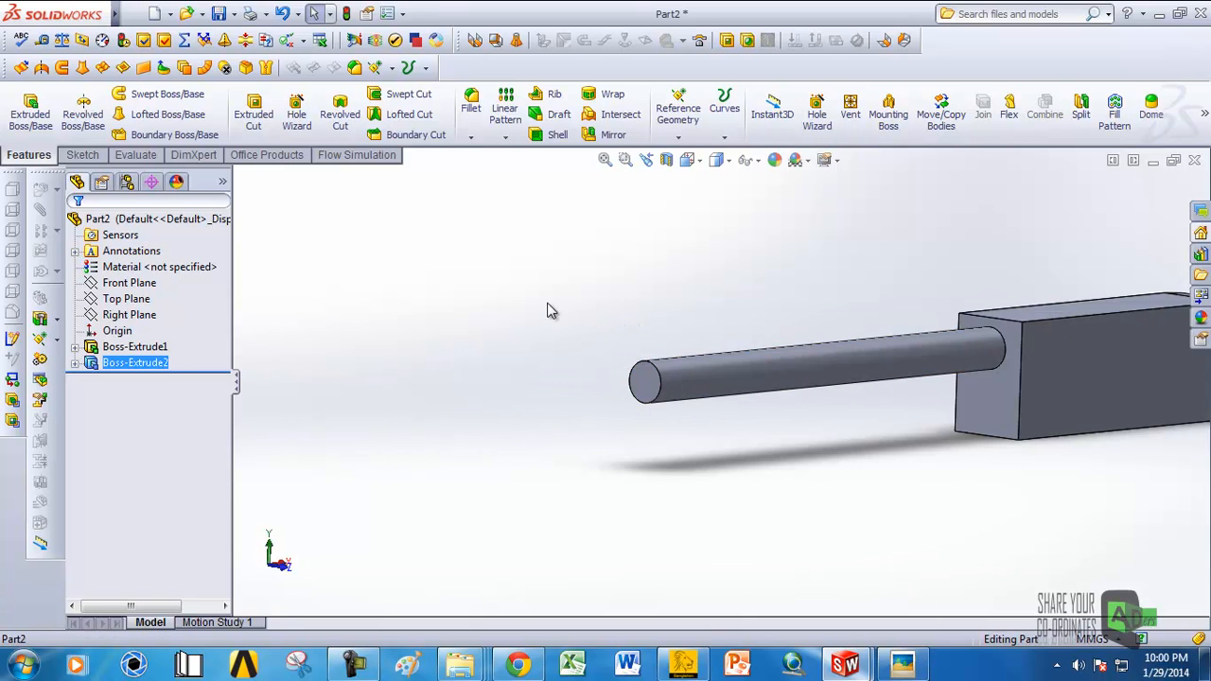
scroll(710, 417, "down", 2)
left_click(678, 410)
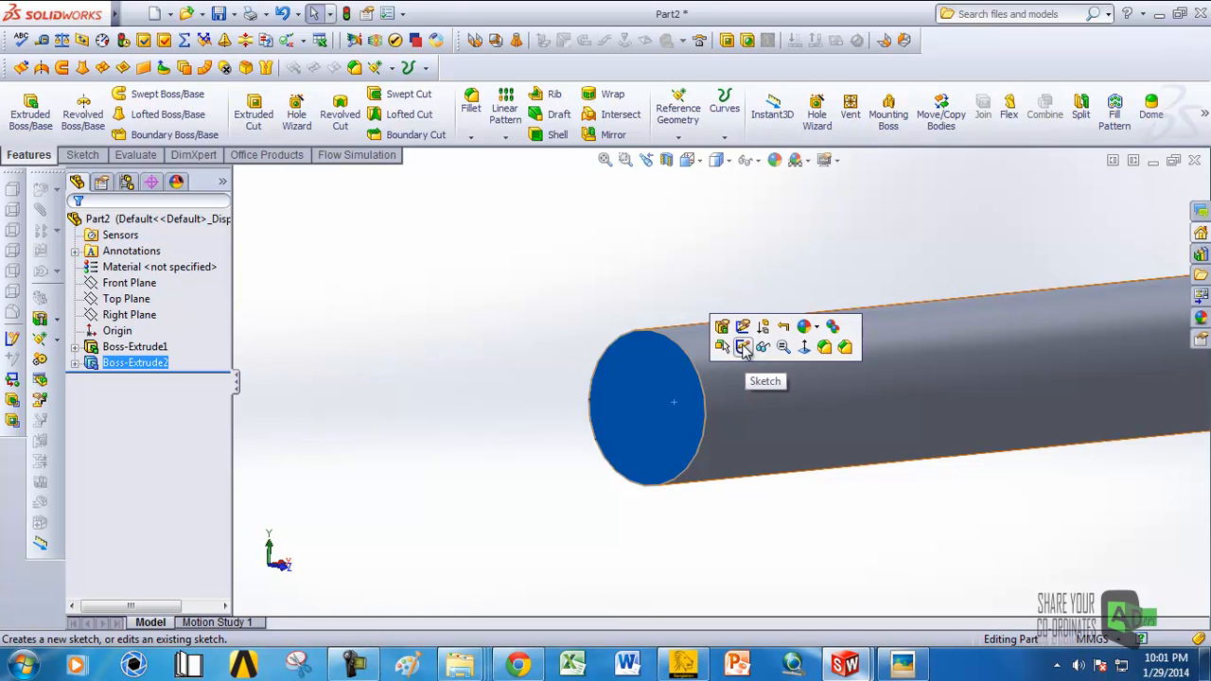
left_click(744, 348)
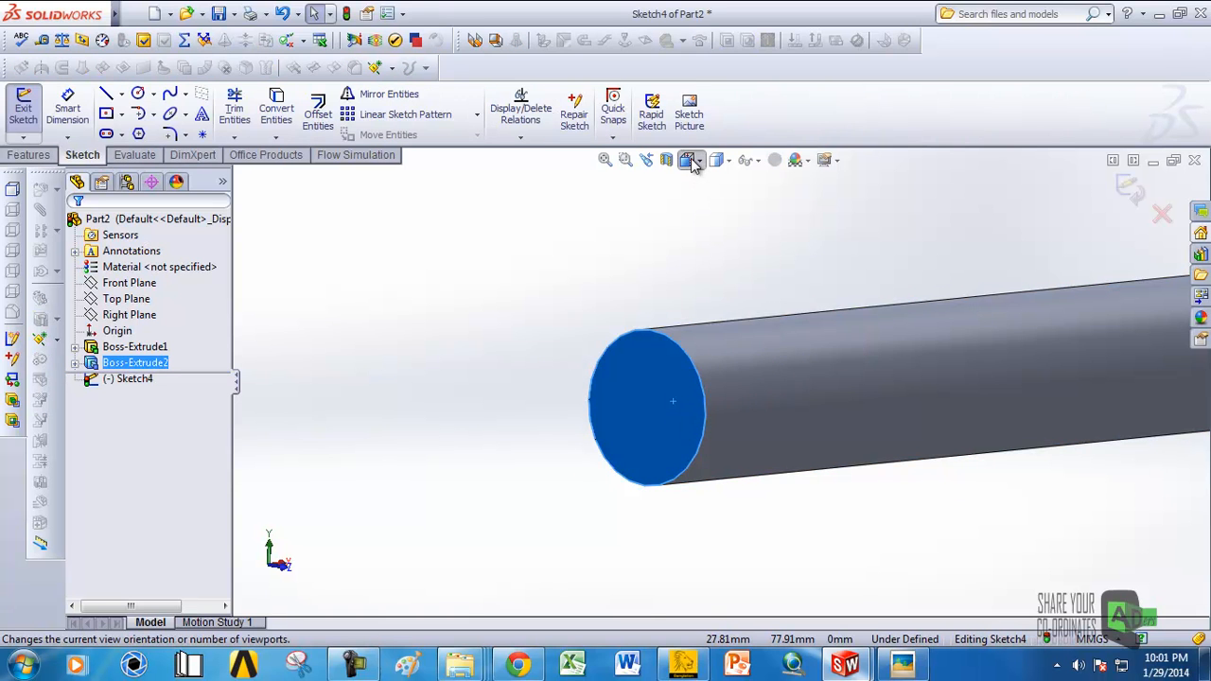
left_click(687, 160)
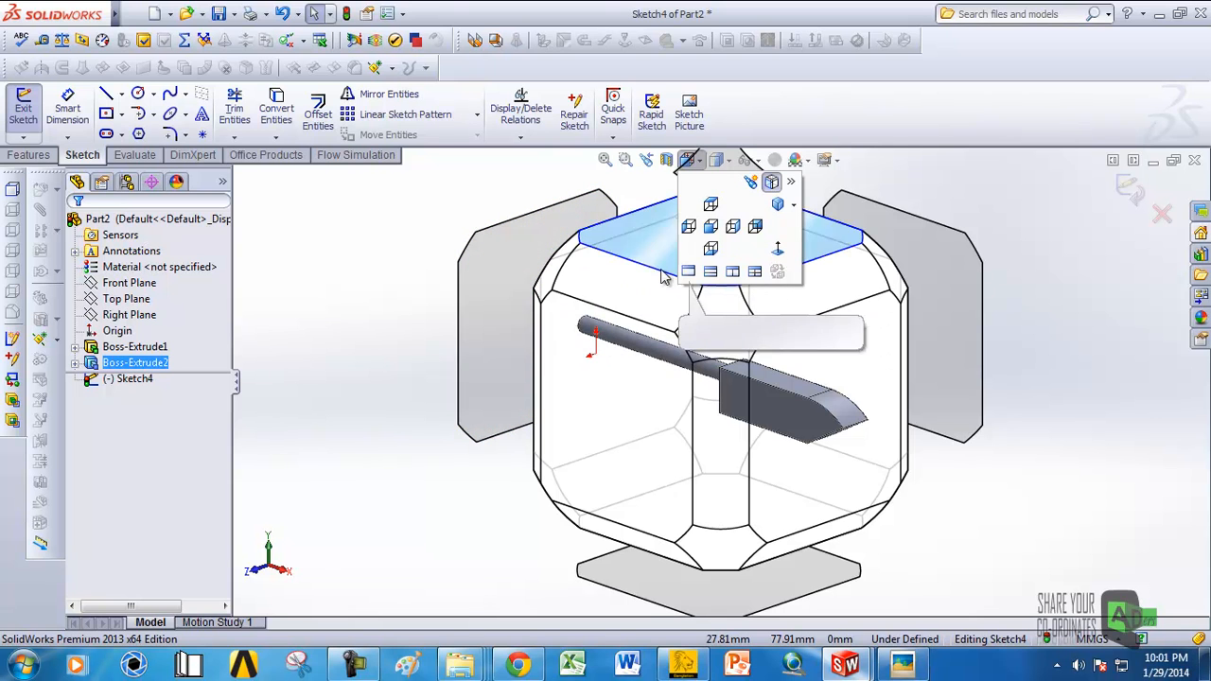
left_click(518, 301)
scroll(724, 283, "down", 3)
scroll(727, 285, "up", 5)
scroll(727, 286, "down", 3)
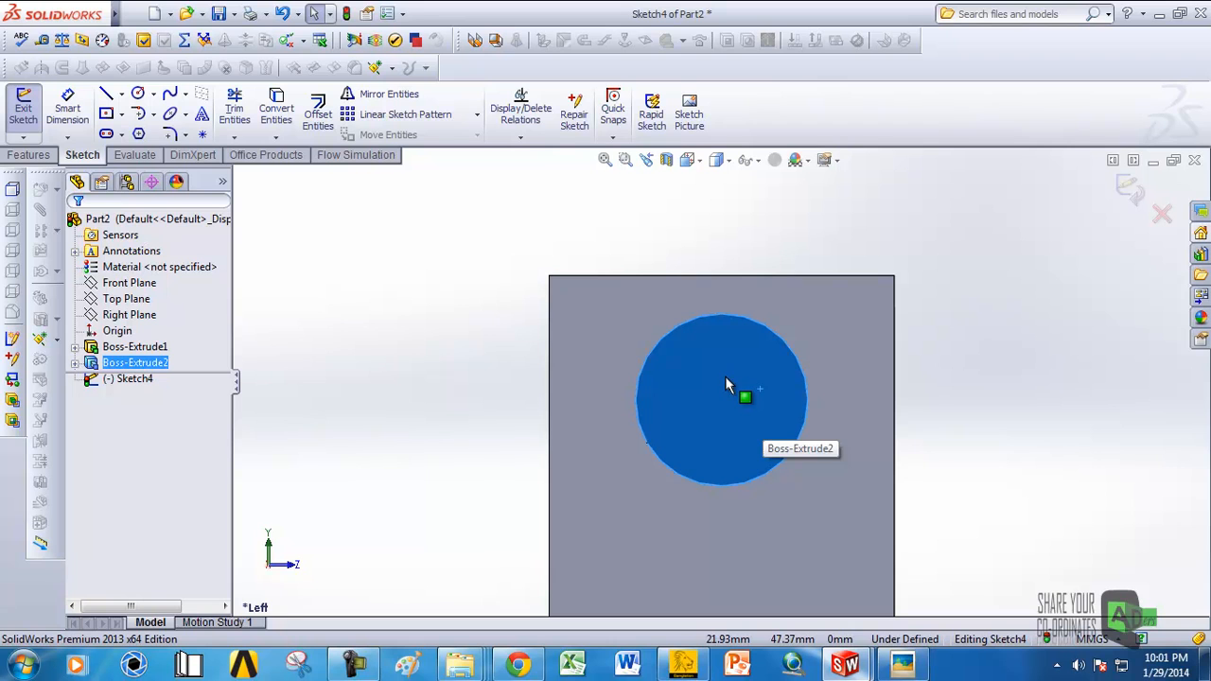
Step: Draw a circle concentric with the cylinder's end face and set its diameter to 17 mm
left_click(139, 95)
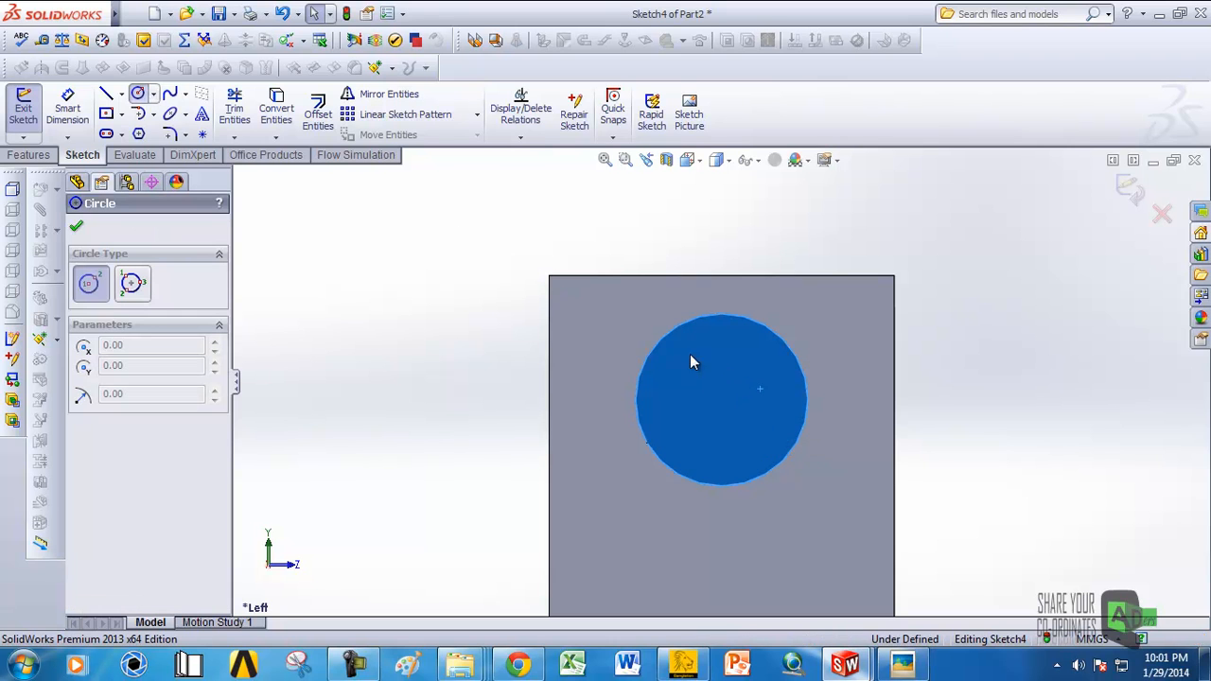
left_click(722, 400)
right_click(750, 438)
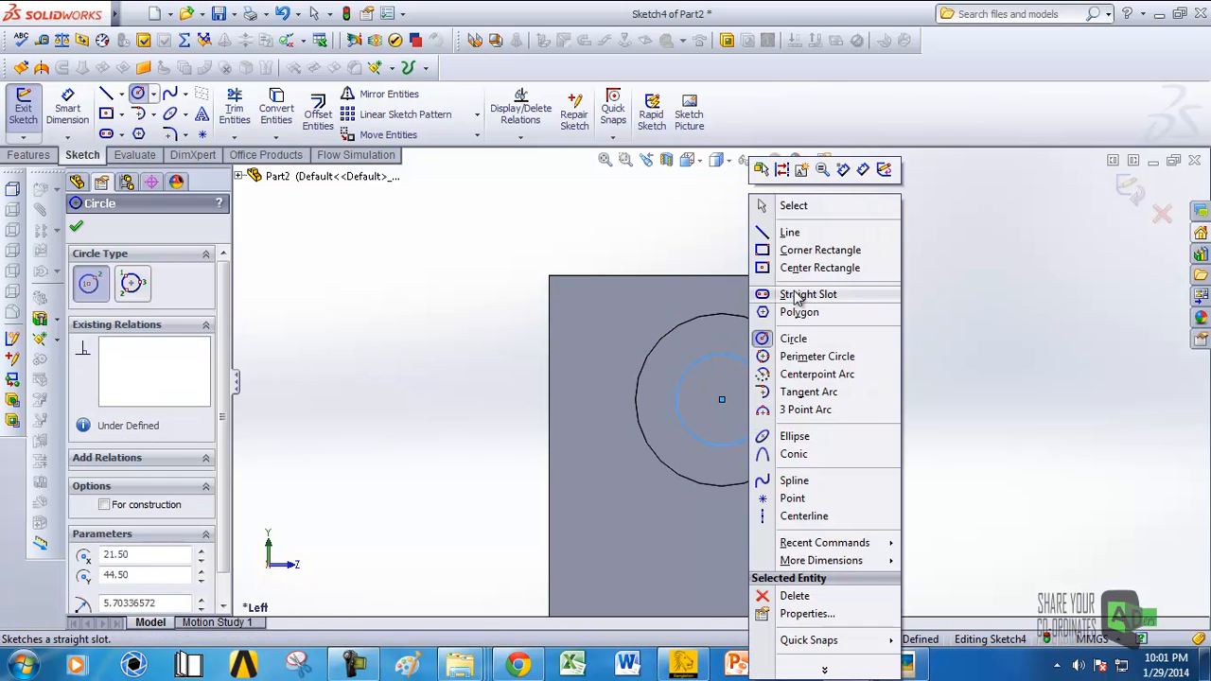
left_click(793, 206)
key("d")
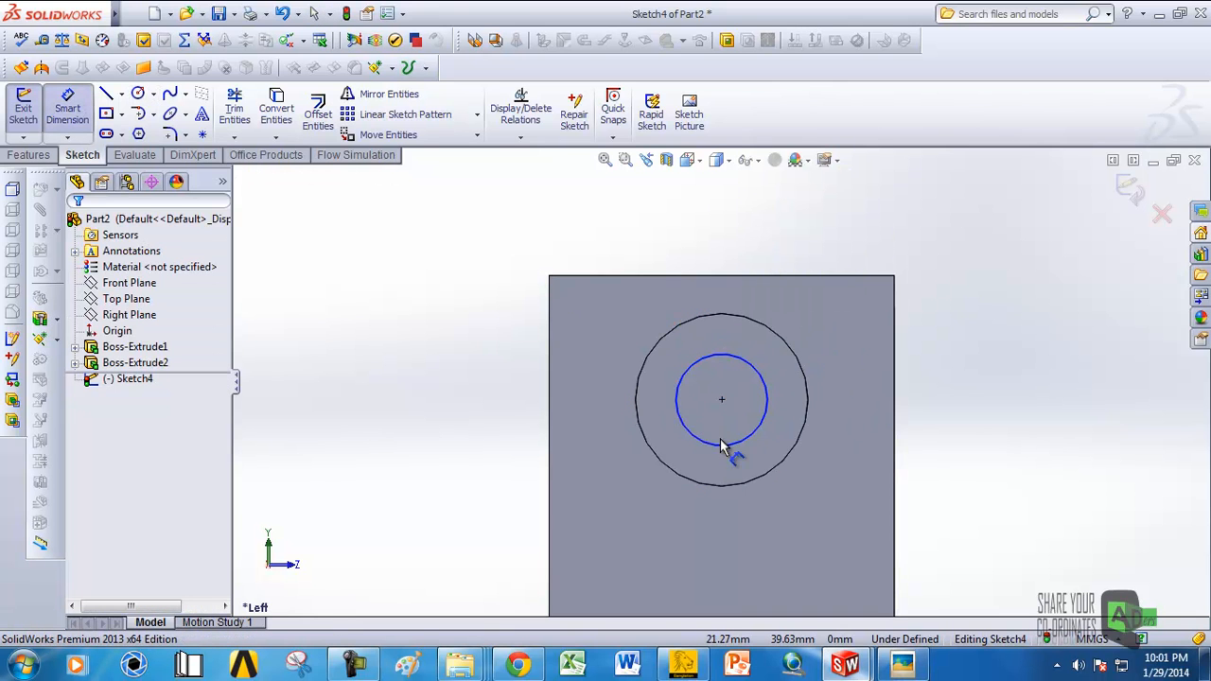
left_click(722, 445)
left_click(432, 500)
type("17")
key("Return")
Step: Extrude the 17 mm circle as a blind boss 77 mm deep, extending outward from the cylinder's end face
scroll(667, 405, "down", 3)
middle_click_drag(709, 404, 606, 426)
scroll(572, 400, "up", 4)
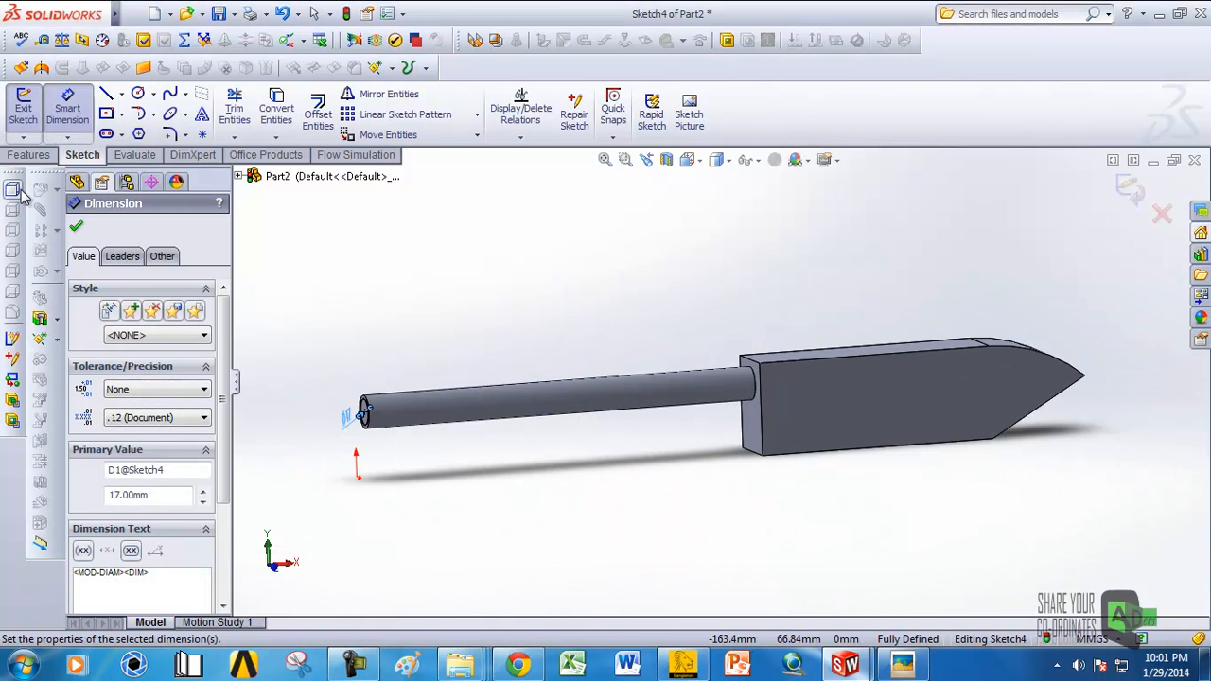
left_click(28, 154)
left_click(31, 109)
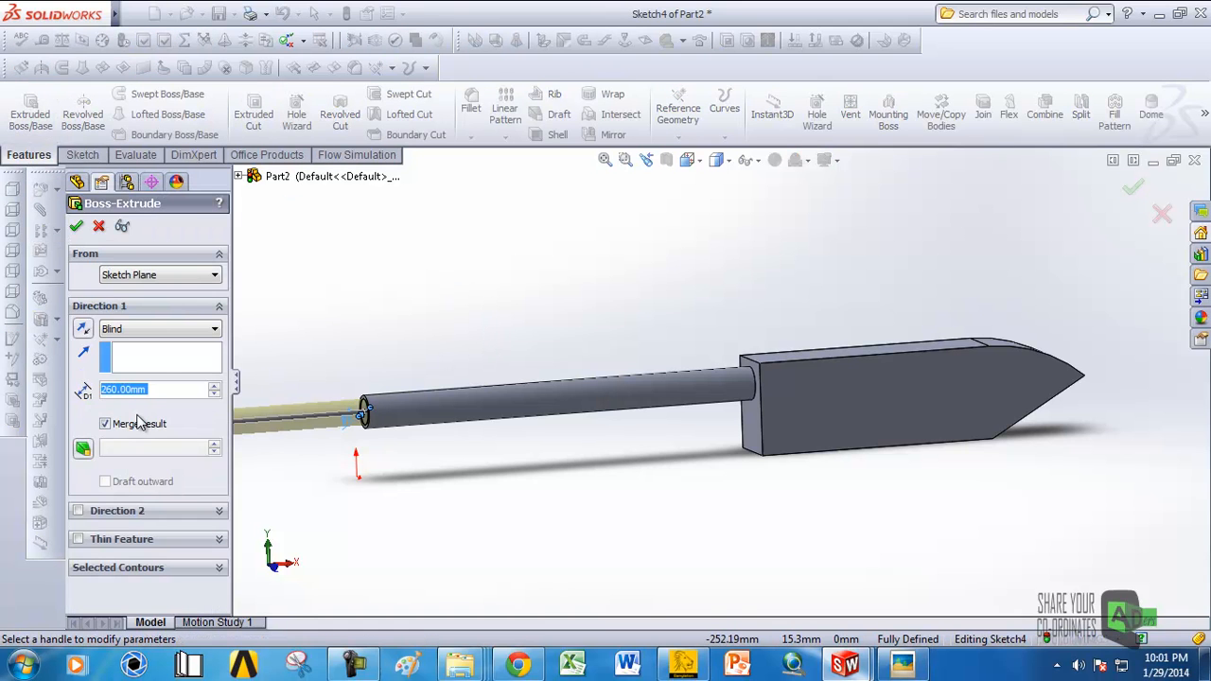
type("77")
key("Return")
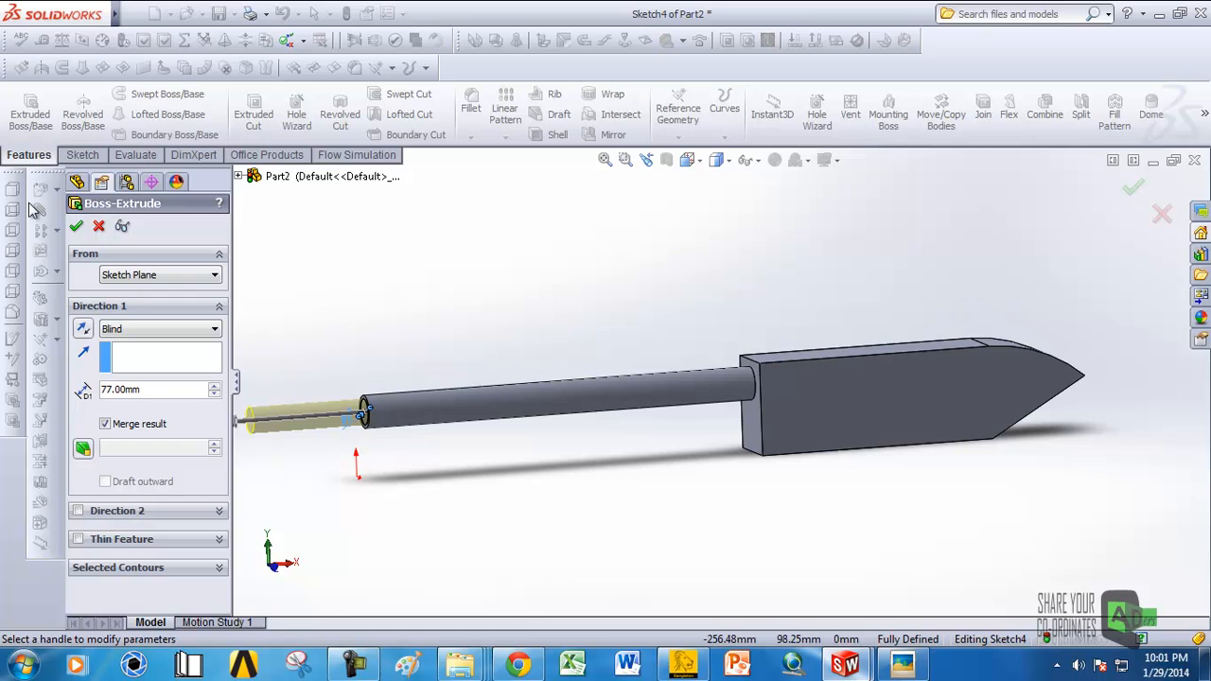
left_click(76, 227)
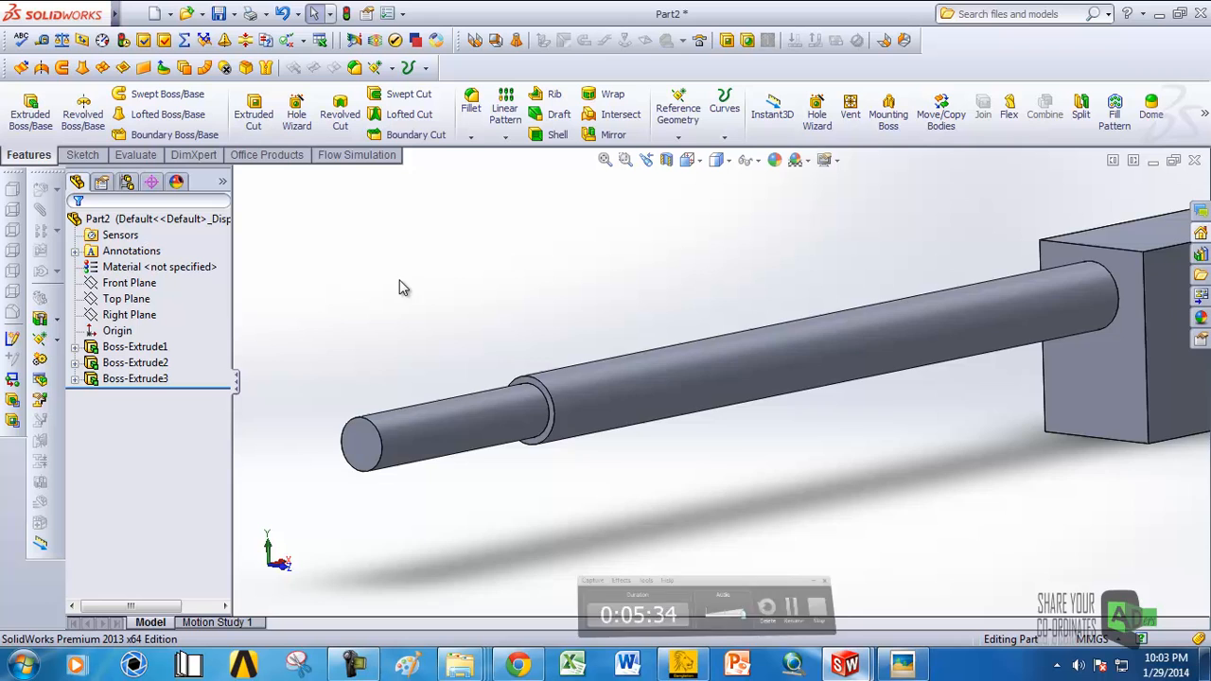
Step: Start a new sketch on the 17 mm cylinder's free end face and view it straight on from the left
scroll(460, 367, "down", 3)
scroll(609, 478, "up", 2)
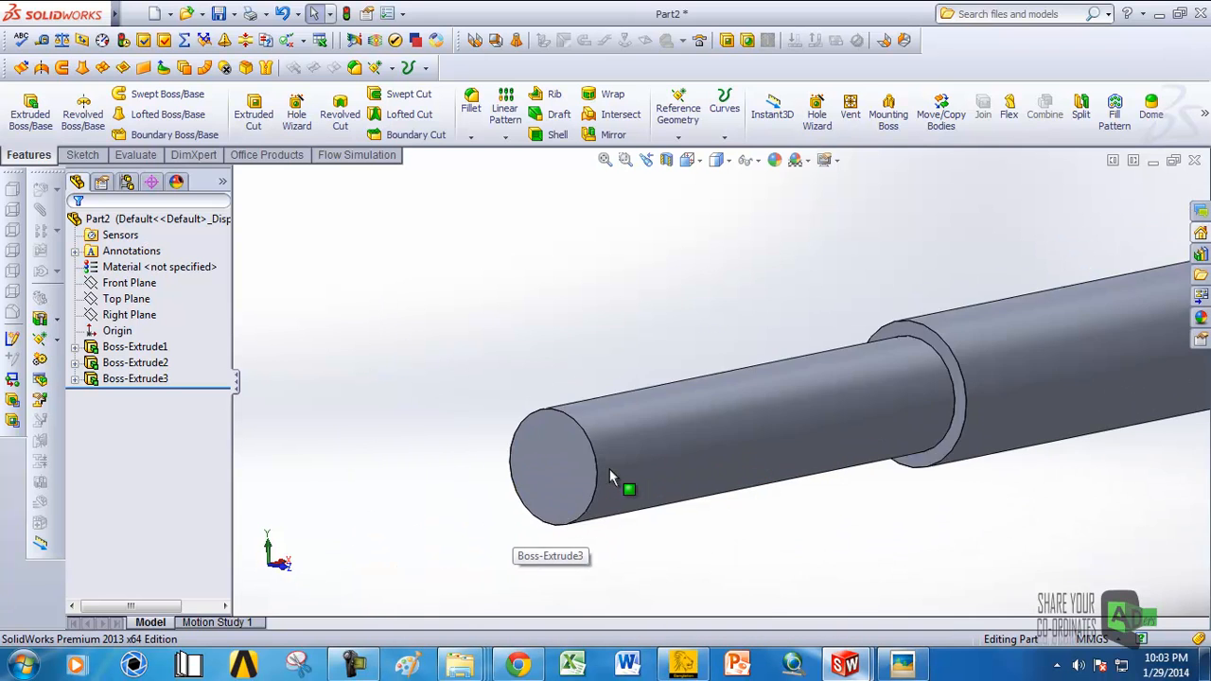
scroll(592, 466, "up", 3)
left_click(574, 430)
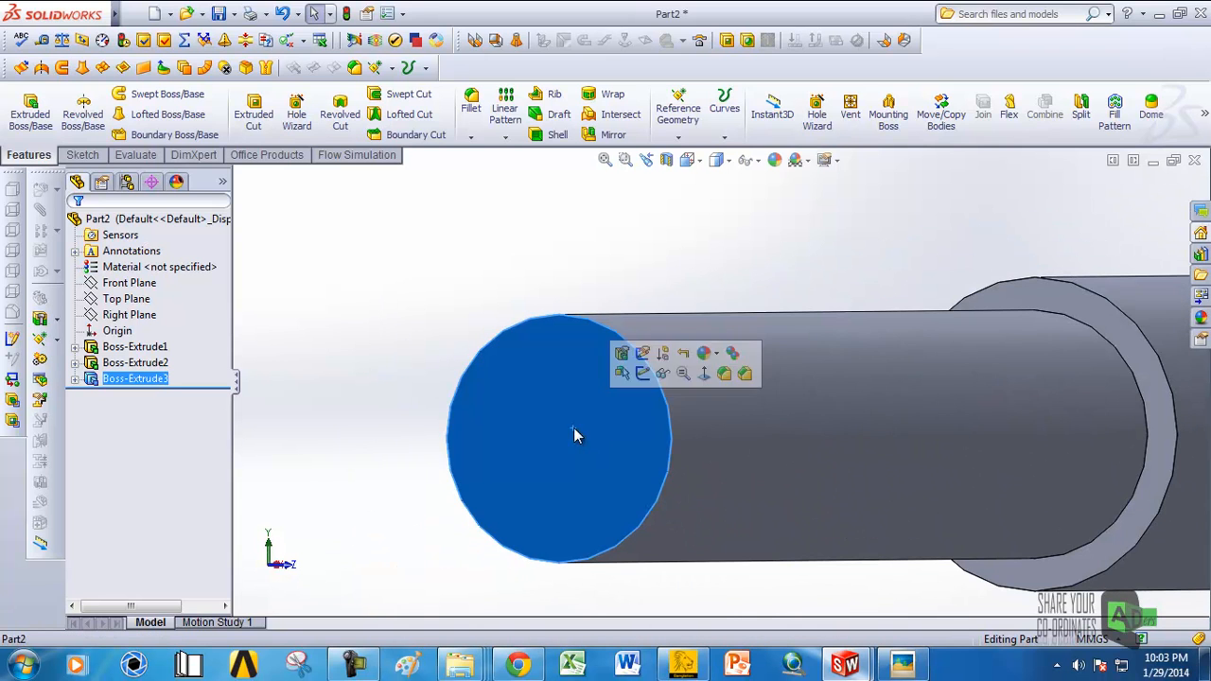
left_click(644, 374)
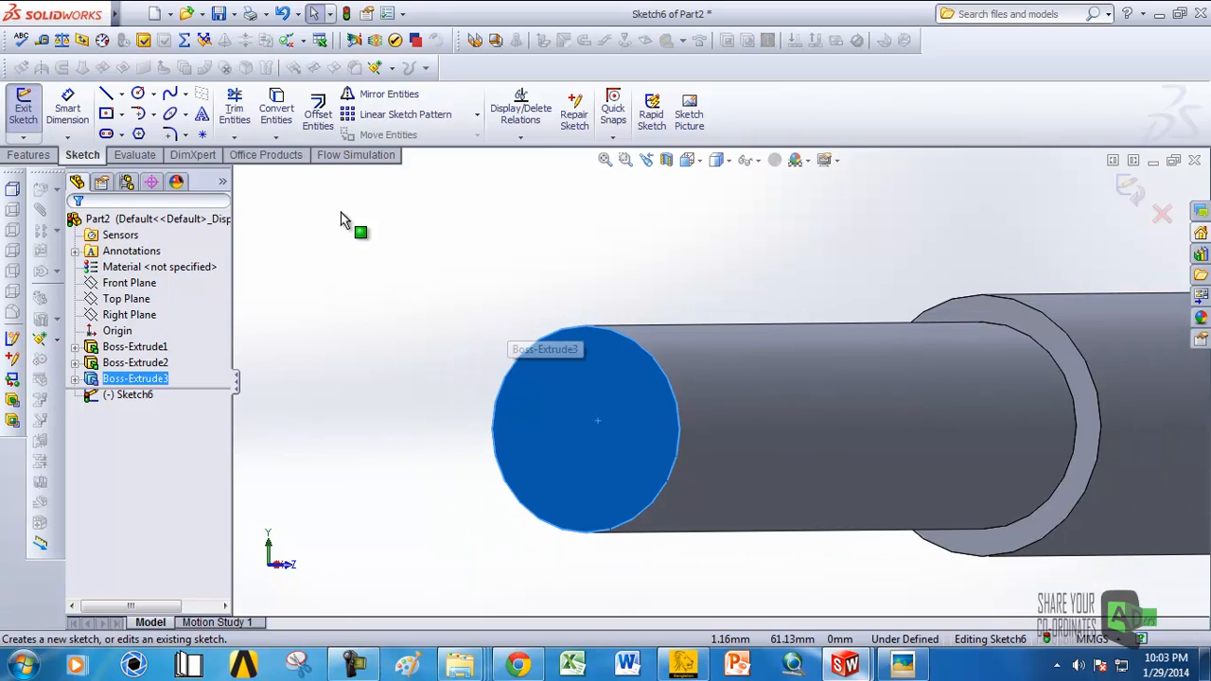
left_click(137, 94)
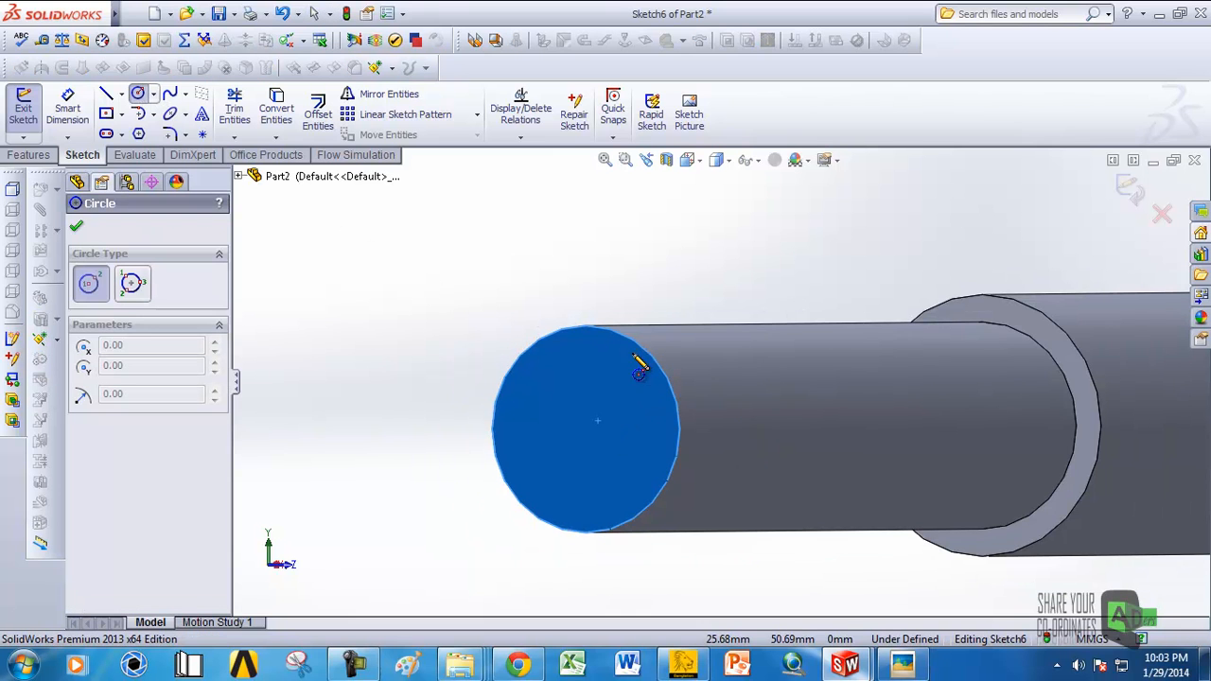
left_click(689, 160)
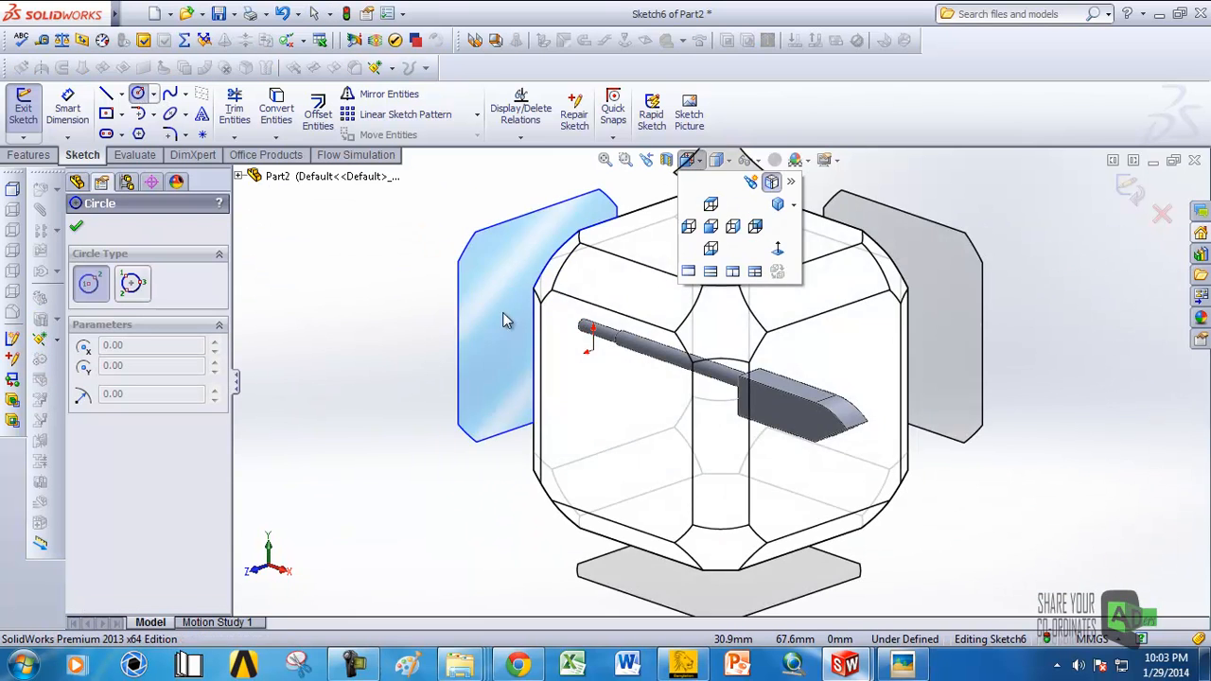
left_click(509, 318)
scroll(725, 313, "down", 2)
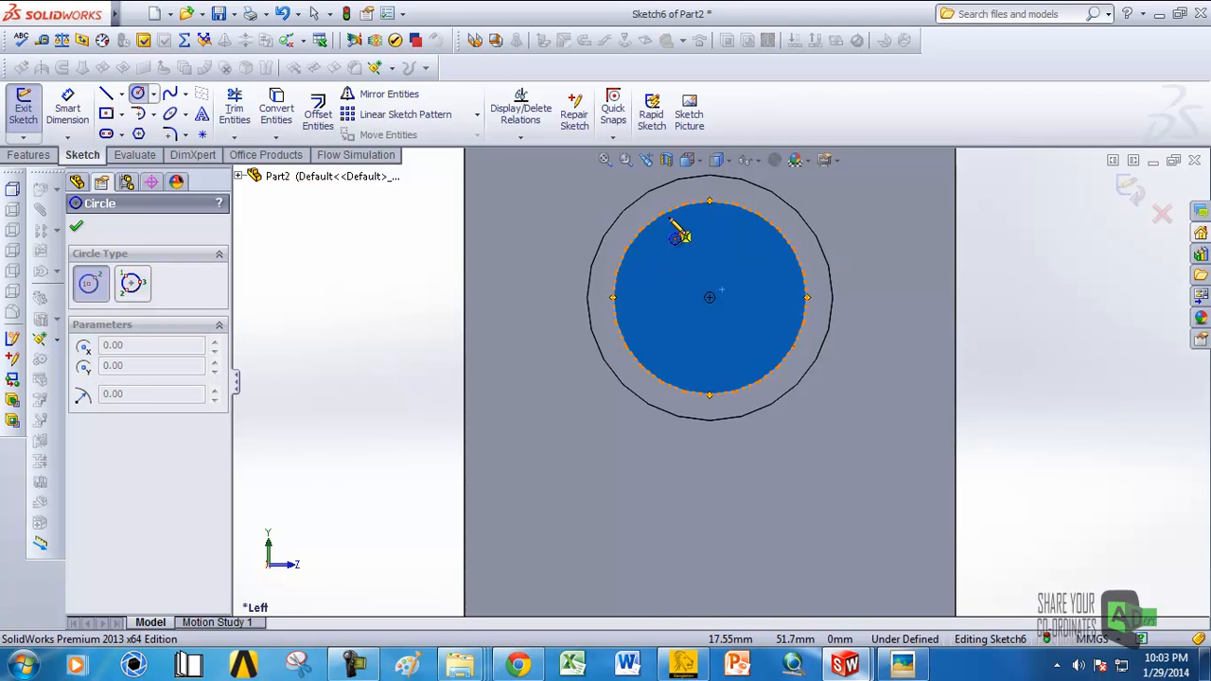
Step: Draw a circle concentric with the cylinder's end face and set its diameter to 13.25 mm
left_click(710, 297)
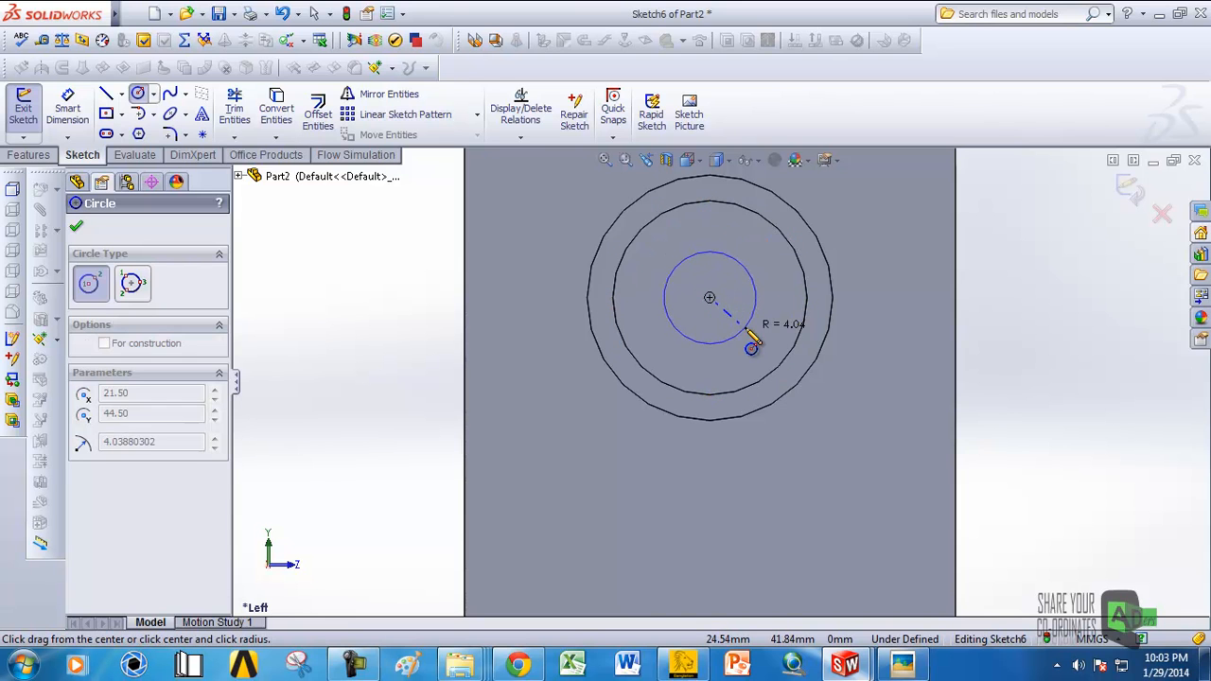
left_click(746, 330)
right_click(751, 347)
left_click(803, 206)
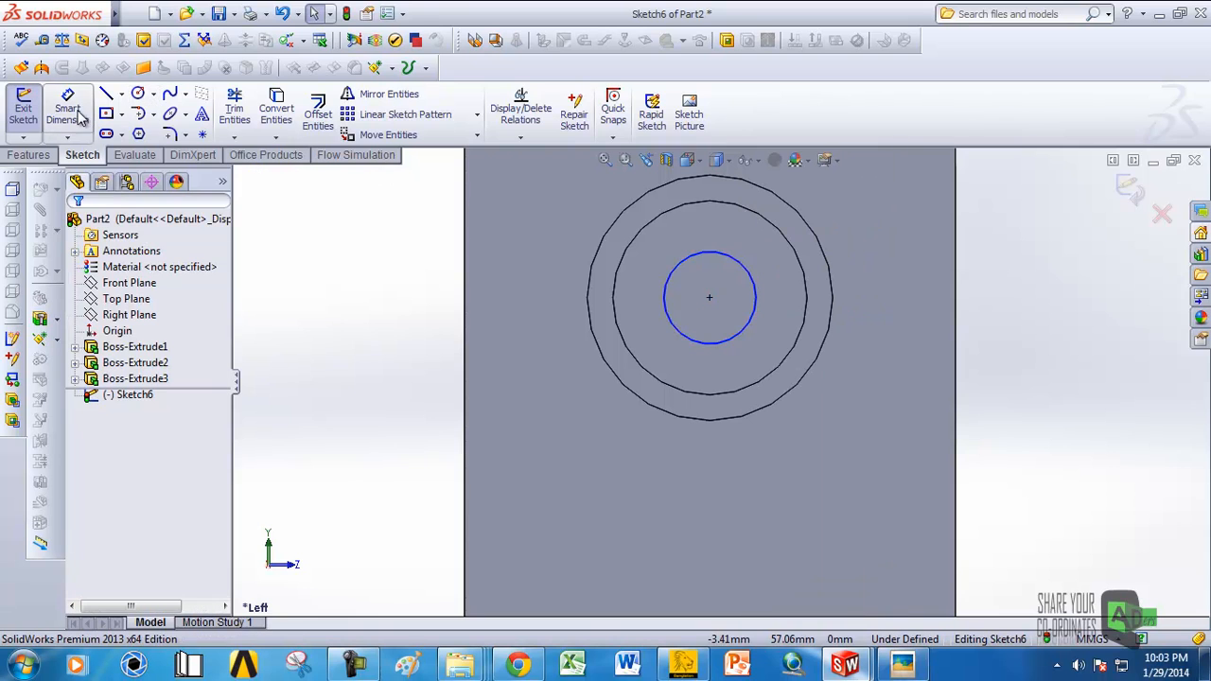
left_click(68, 112)
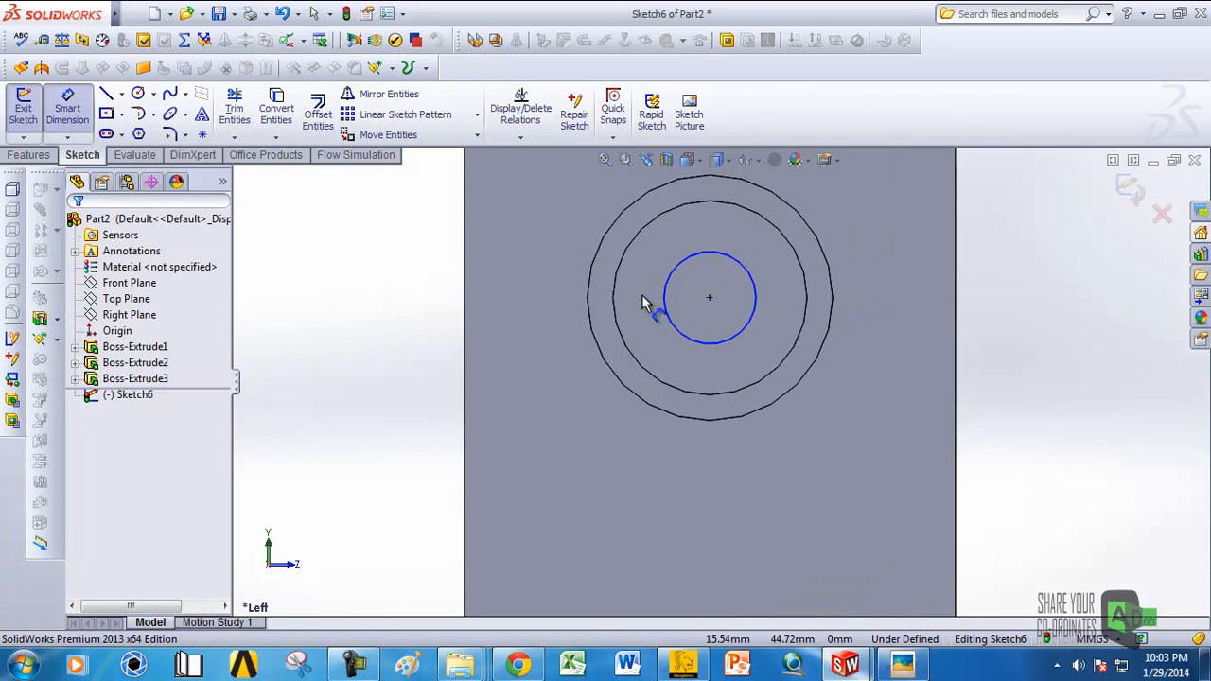
left_click(717, 344)
left_click(1058, 504)
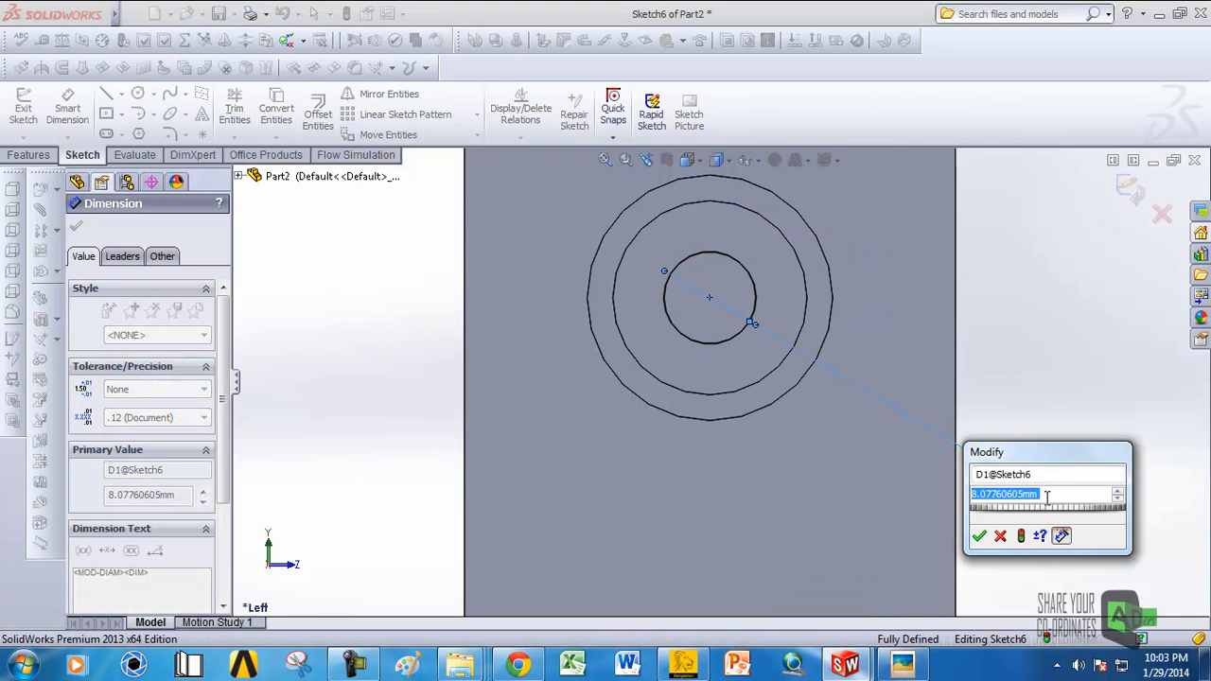
type("13.25")
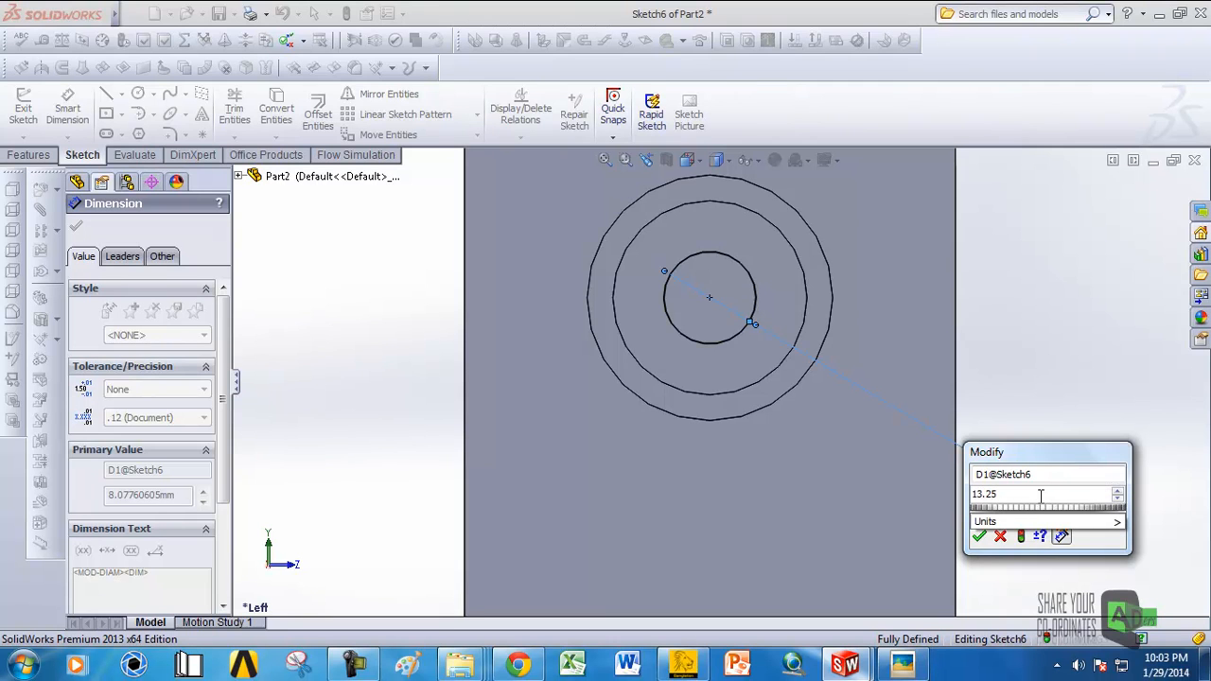
key("Return")
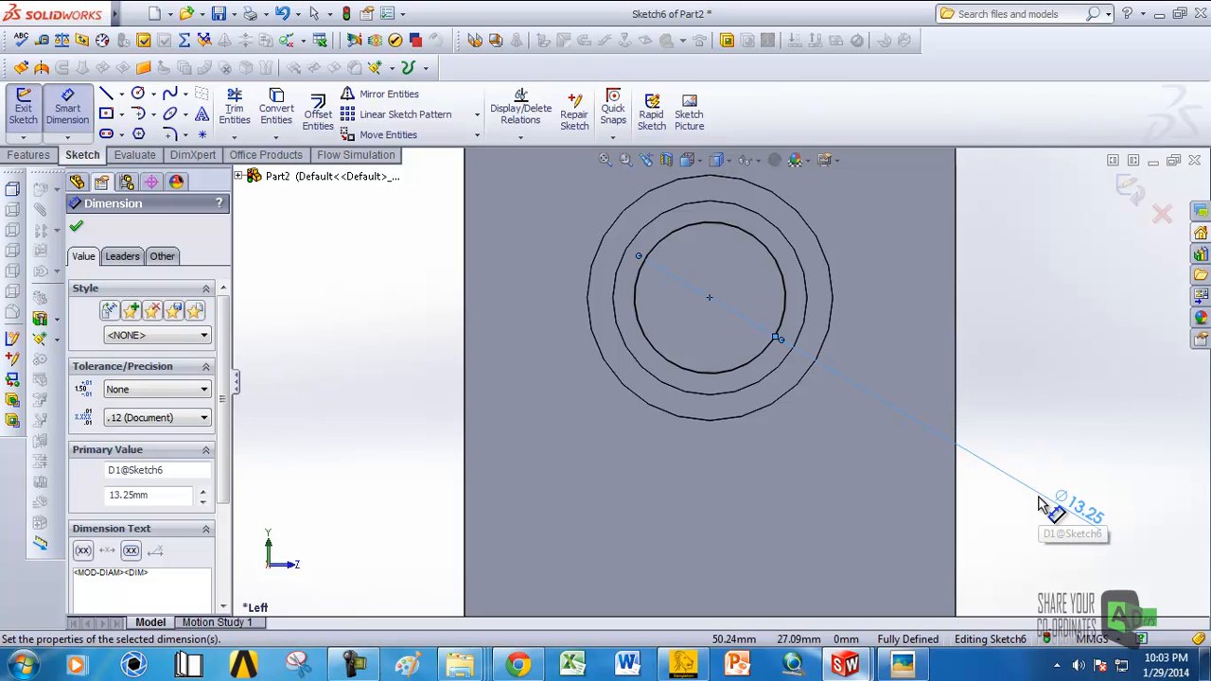
Step: Cut-extrude the 13.25 mm circle through both cylinders up to the surface of the receiver body's rectangular end face
left_click(29, 156)
scroll(634, 284, "up", 4)
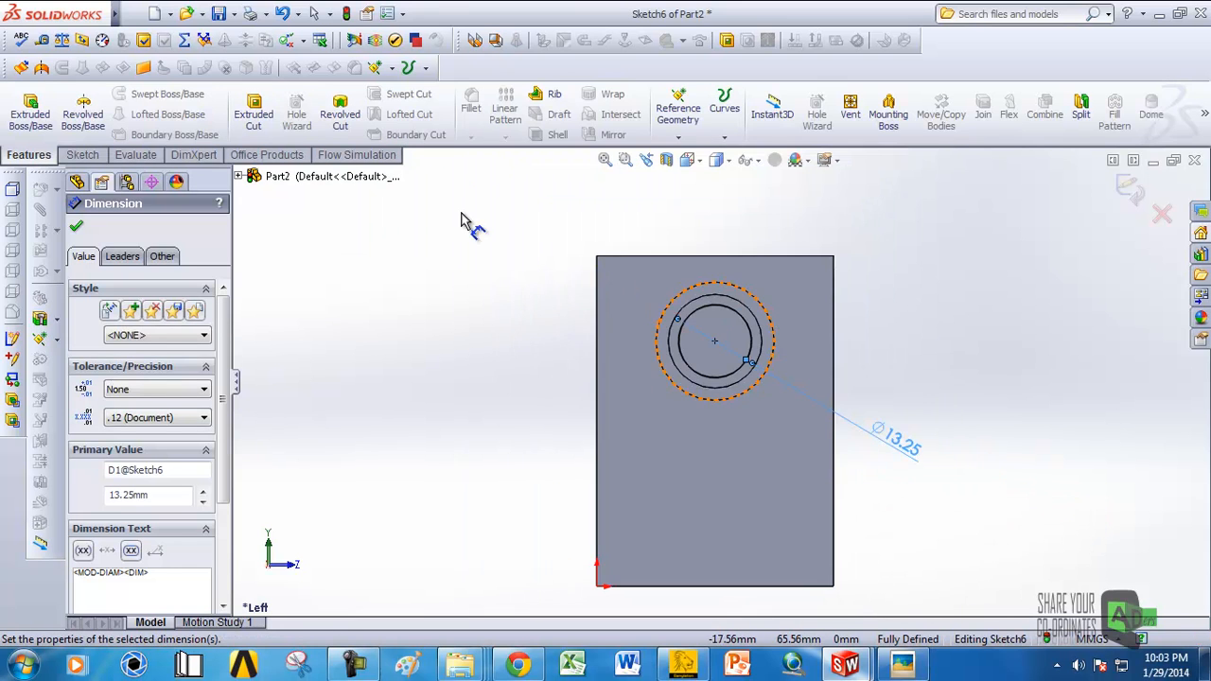
left_click(250, 127)
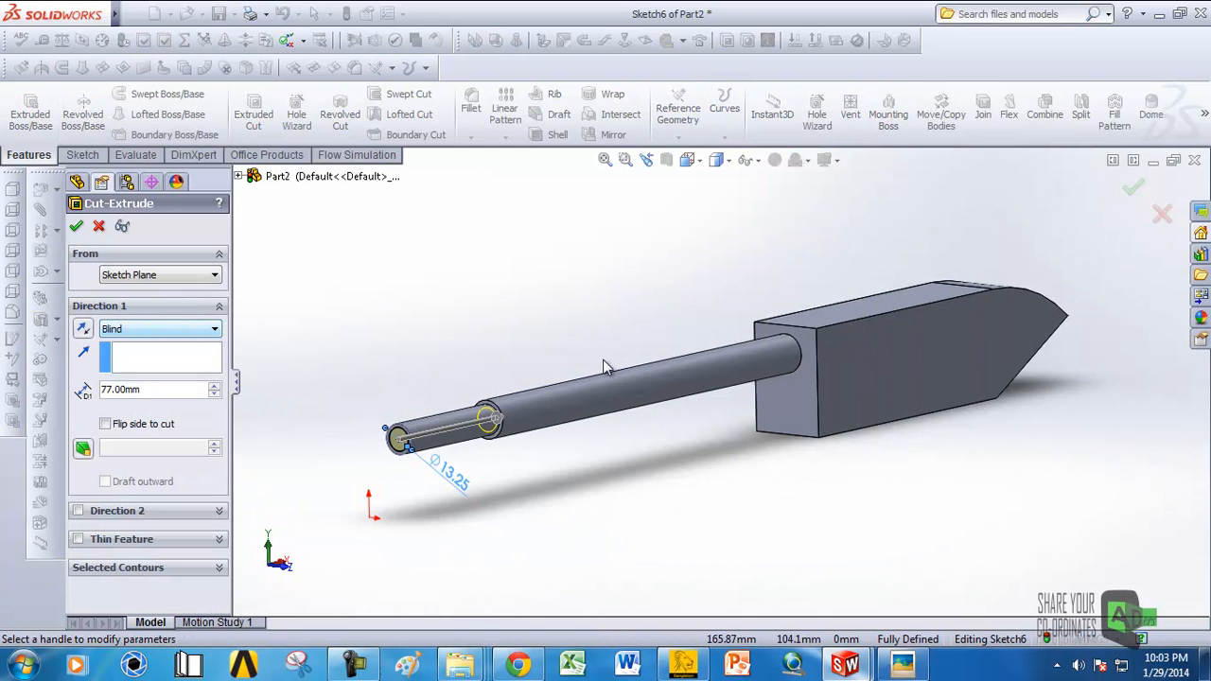
left_click(180, 331)
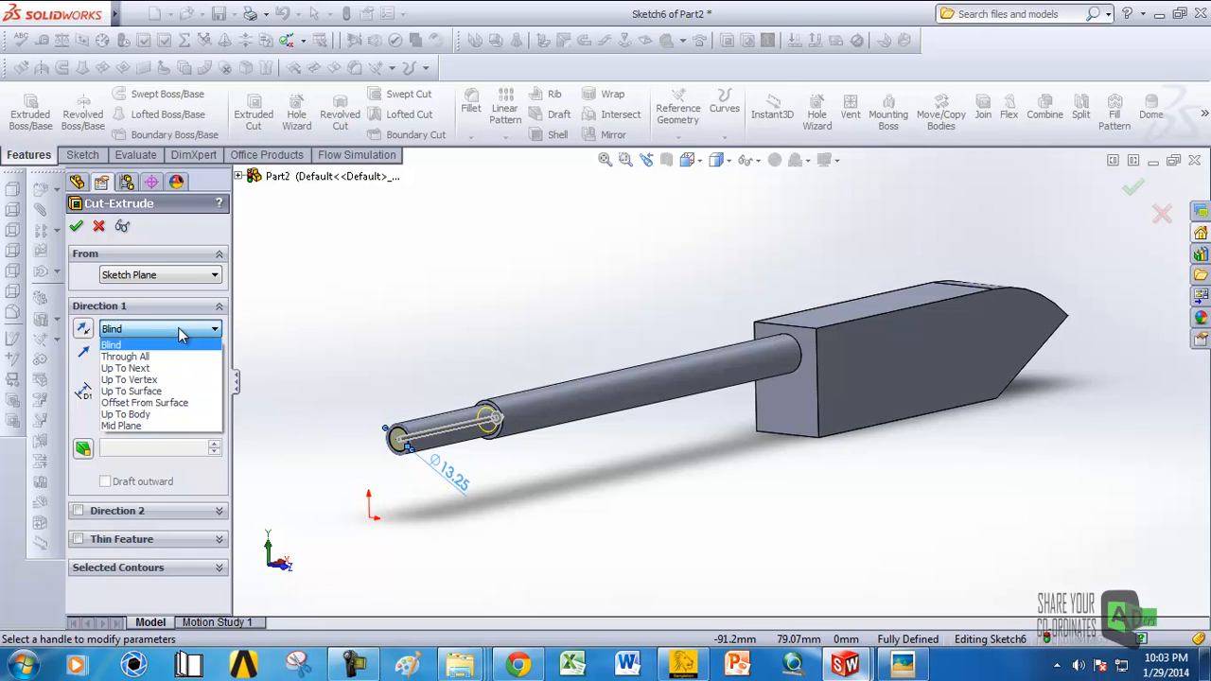
left_click(137, 392)
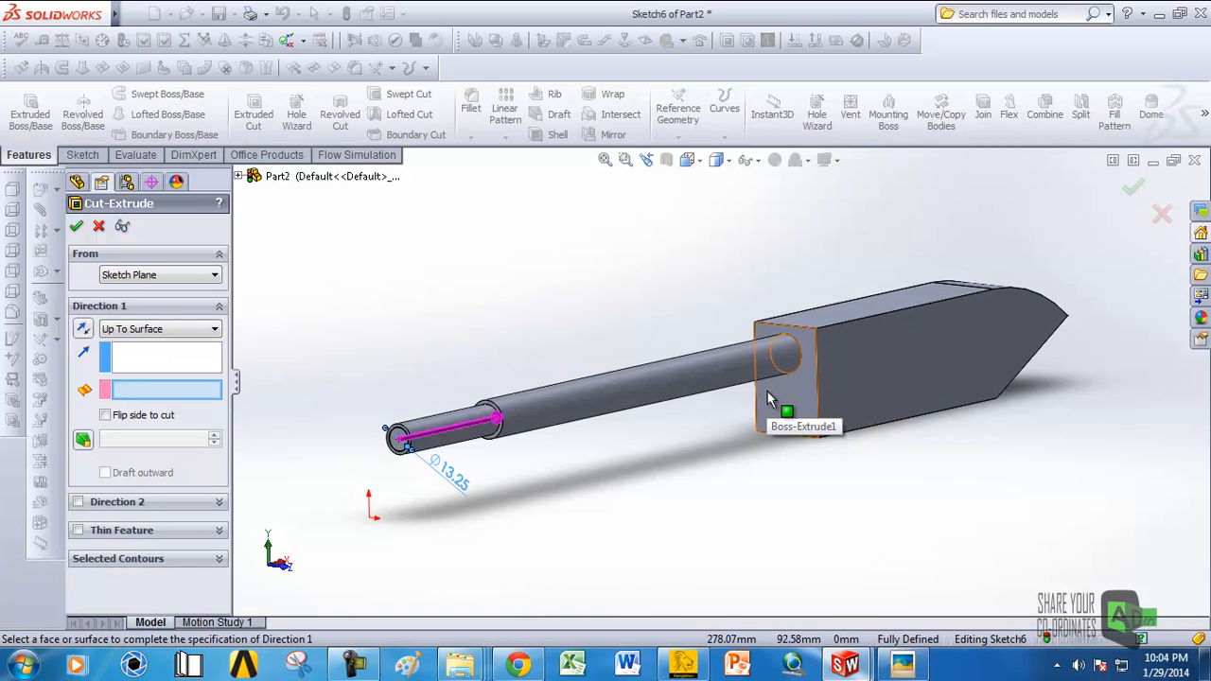
scroll(795, 388, "down", 2)
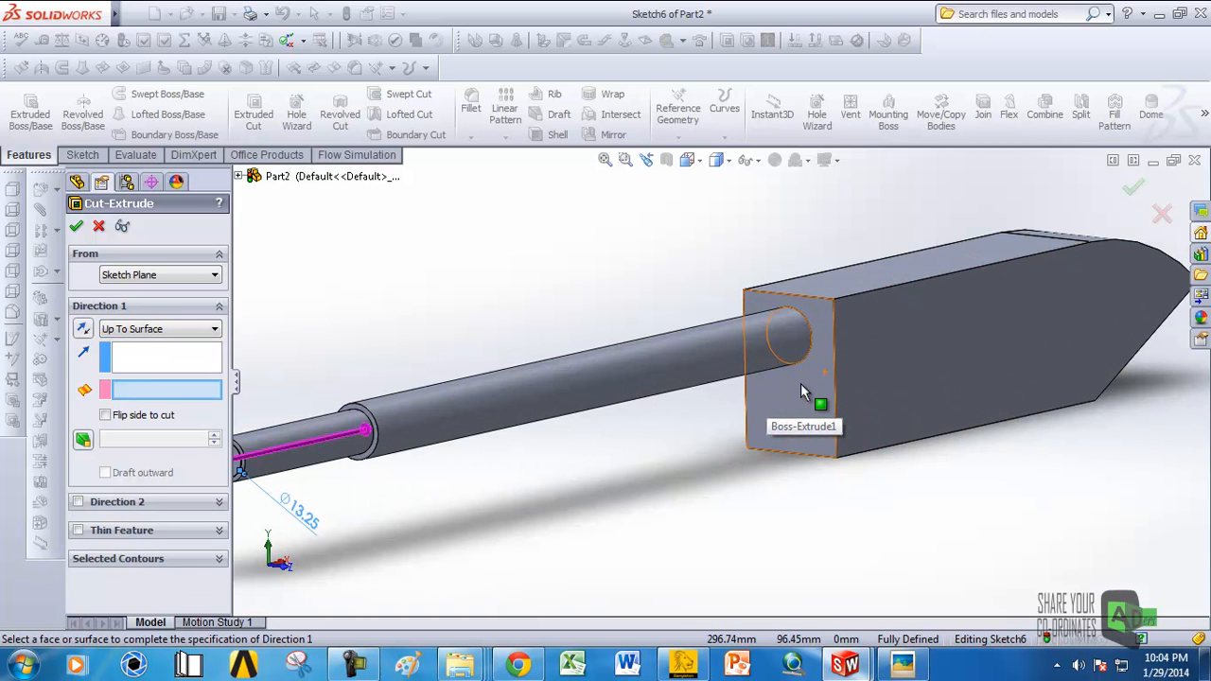
left_click(801, 392)
scroll(643, 377, "up", 3)
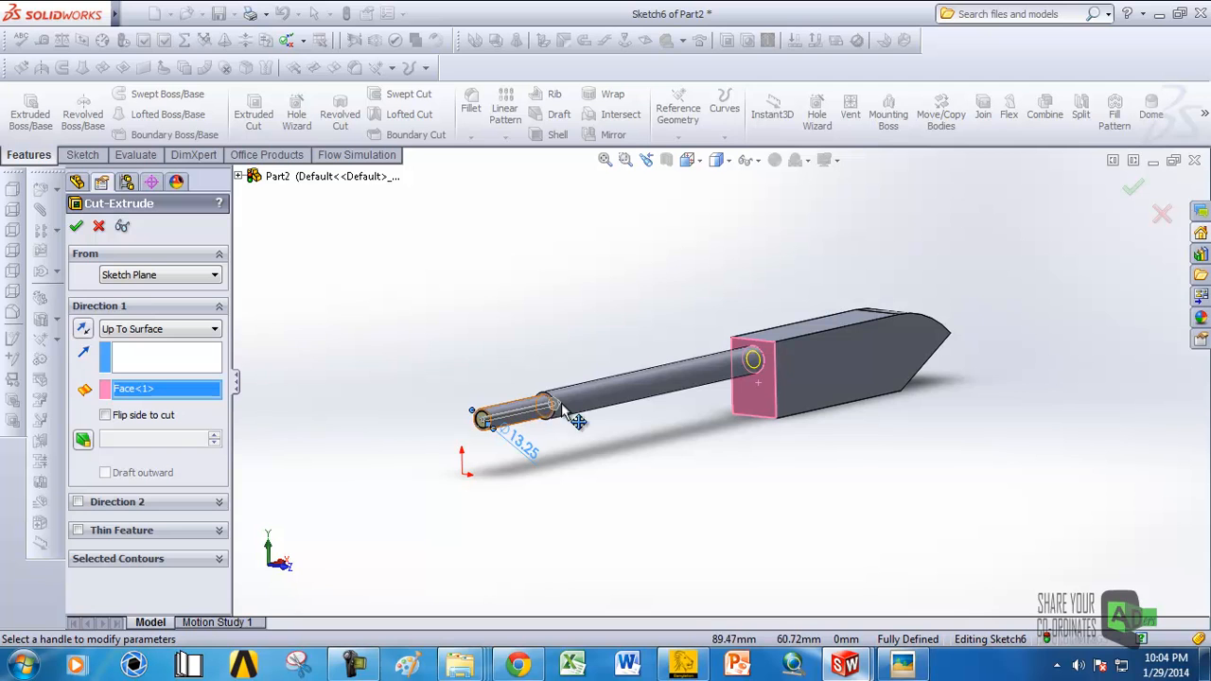
scroll(484, 420, "down", 2)
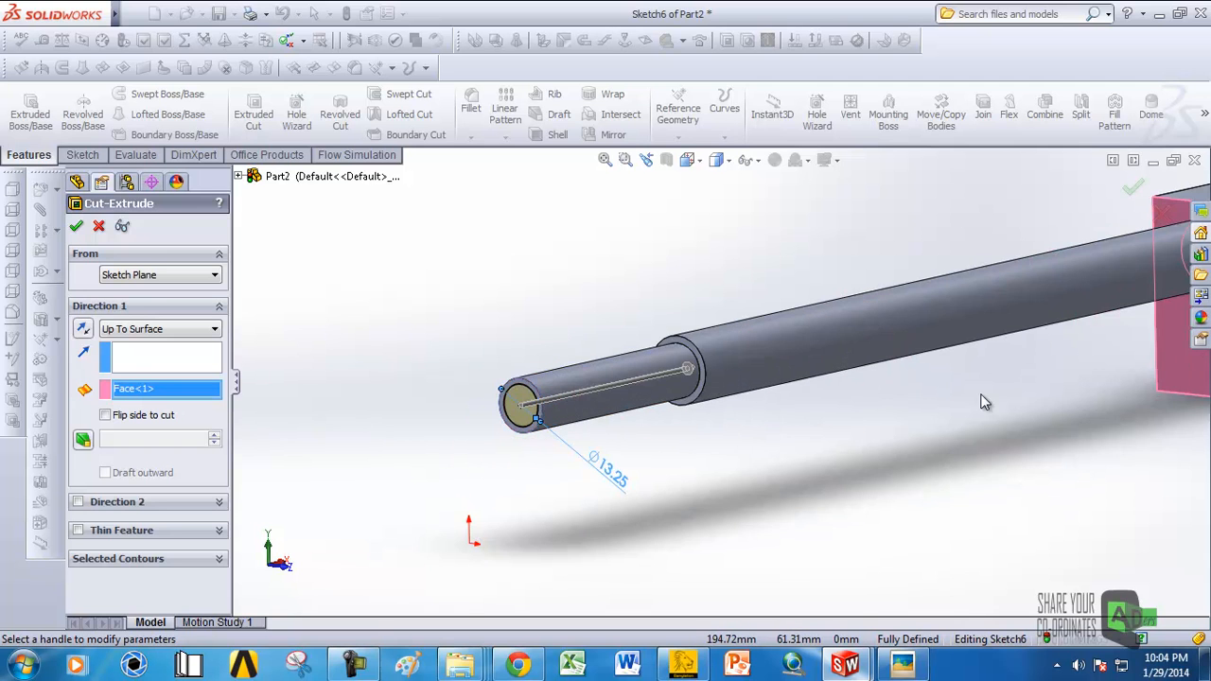
scroll(636, 413, "up", 3)
scroll(887, 313, "down", 3)
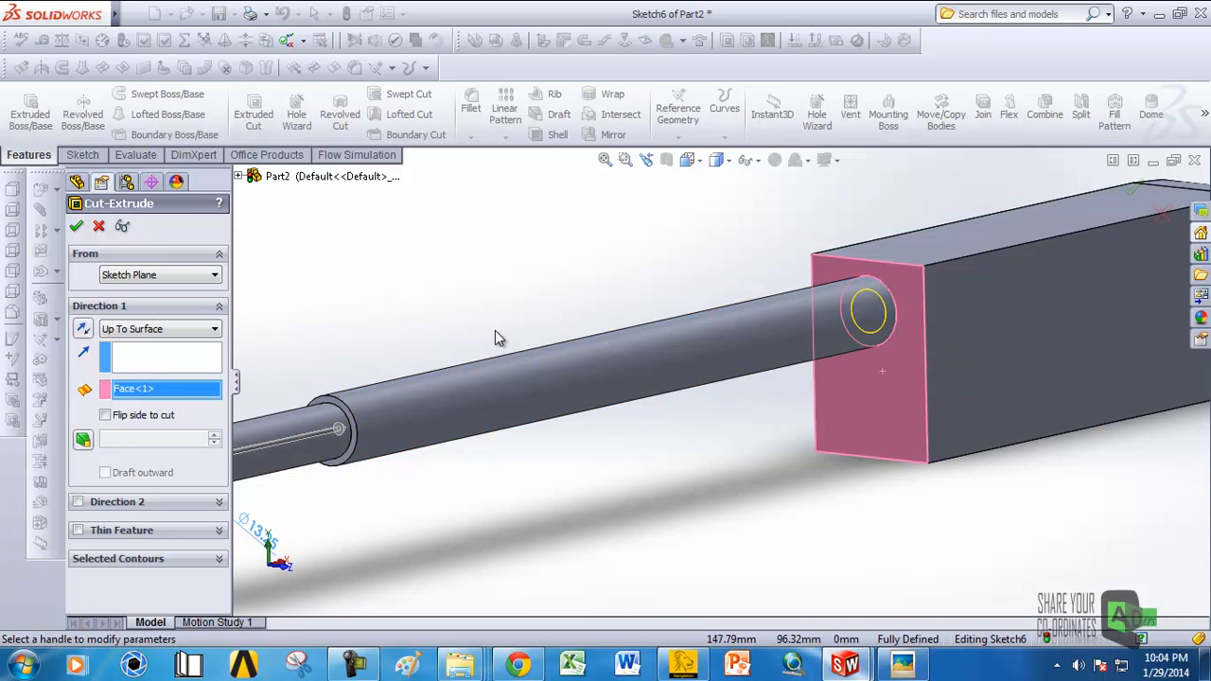
scroll(383, 318, "up", 3)
left_click(77, 227)
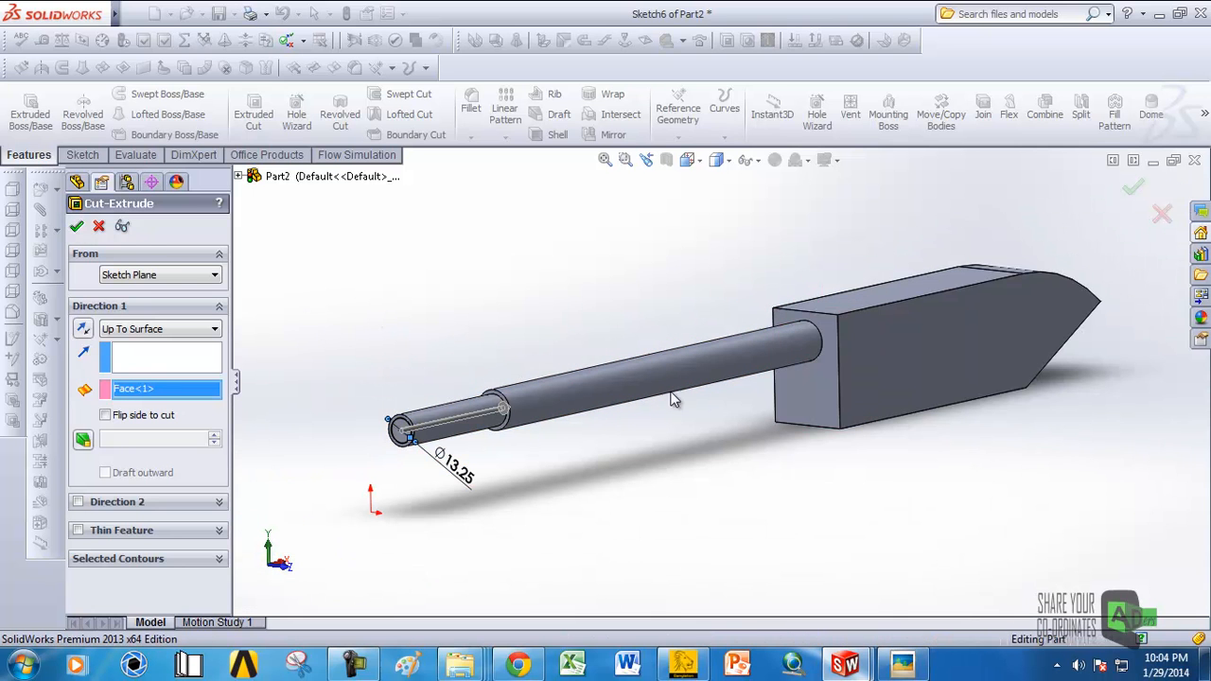
Step: Apply a section view referenced to the receiver body's flat side face, with the section plane offset 4 mm
middle_click_drag(534, 395, 794, 378)
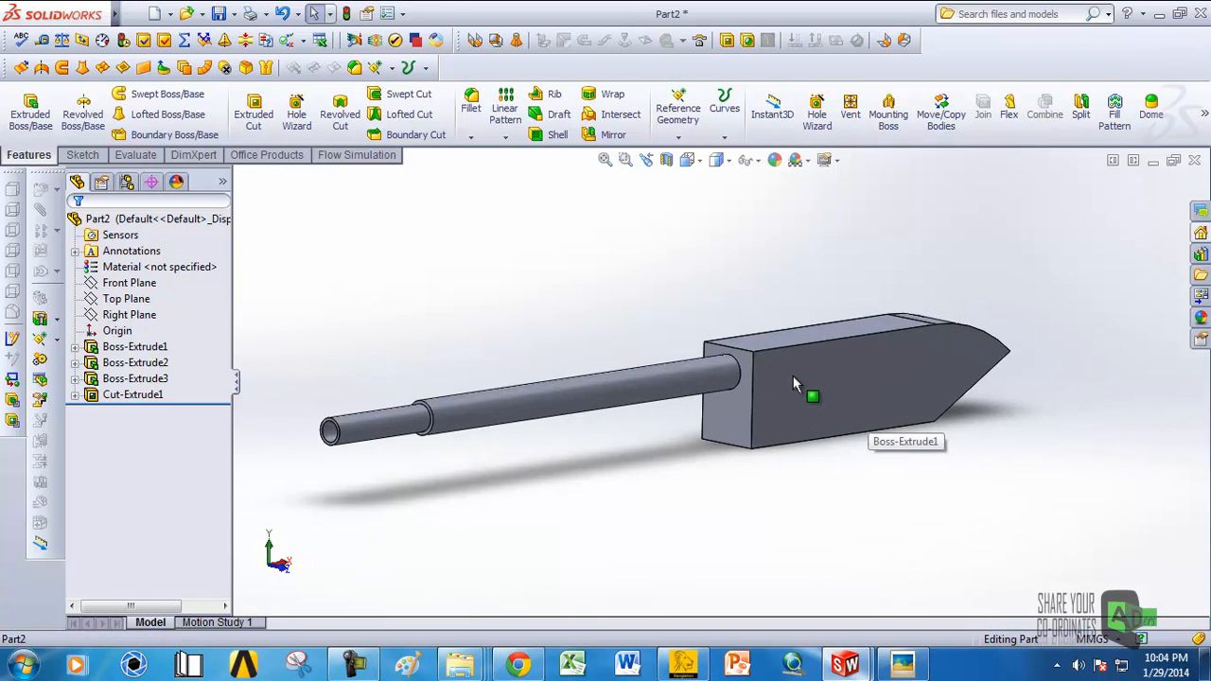
left_click(793, 375)
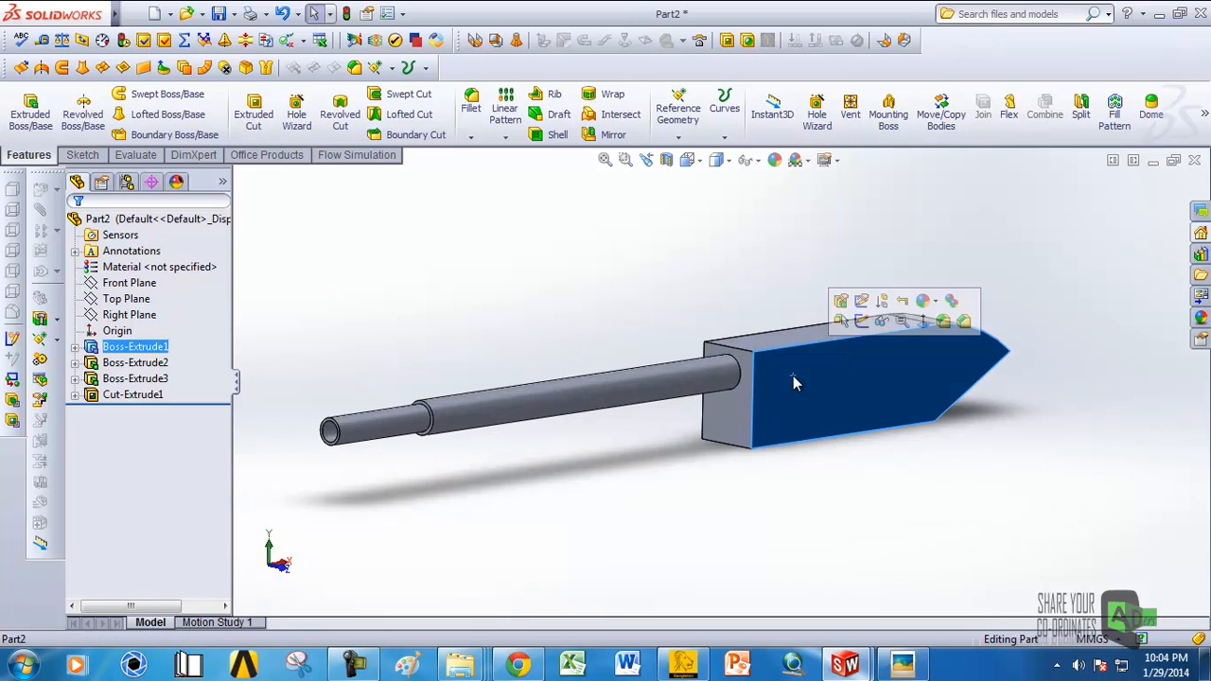
left_click(667, 160)
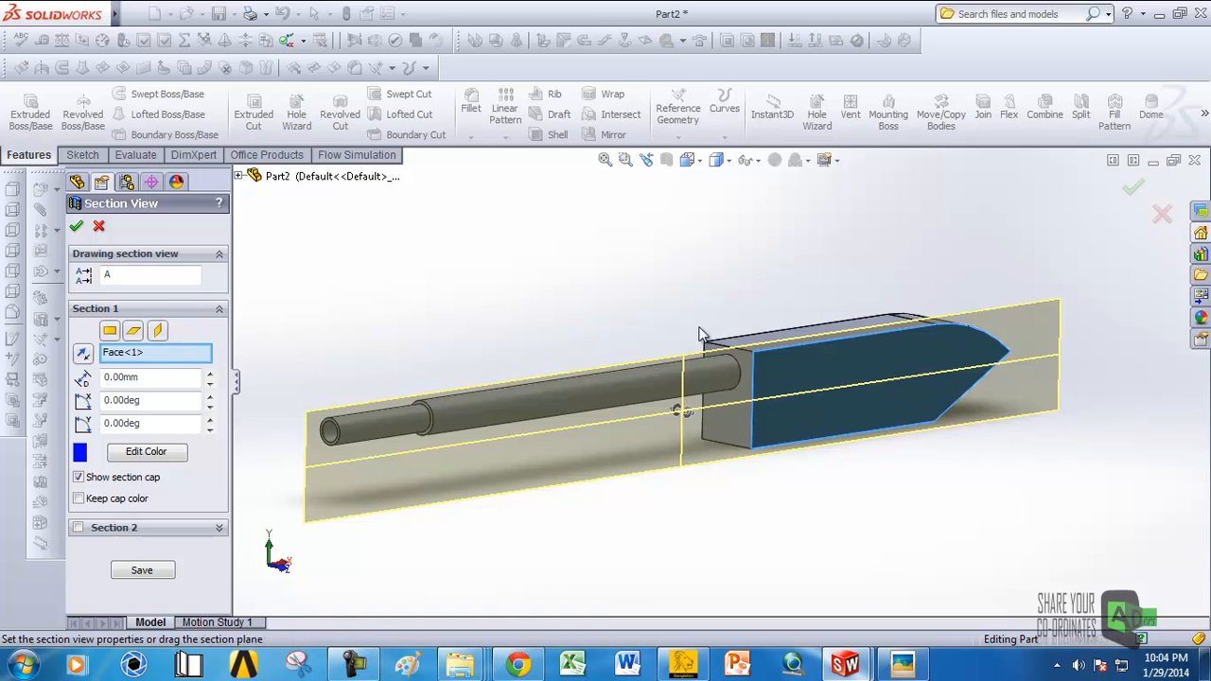
scroll(684, 395, "down", 2)
mouse_move(691, 400)
left_mouse_down()
mouse_move(660, 368)
mouse_move(695, 398)
left_mouse_up()
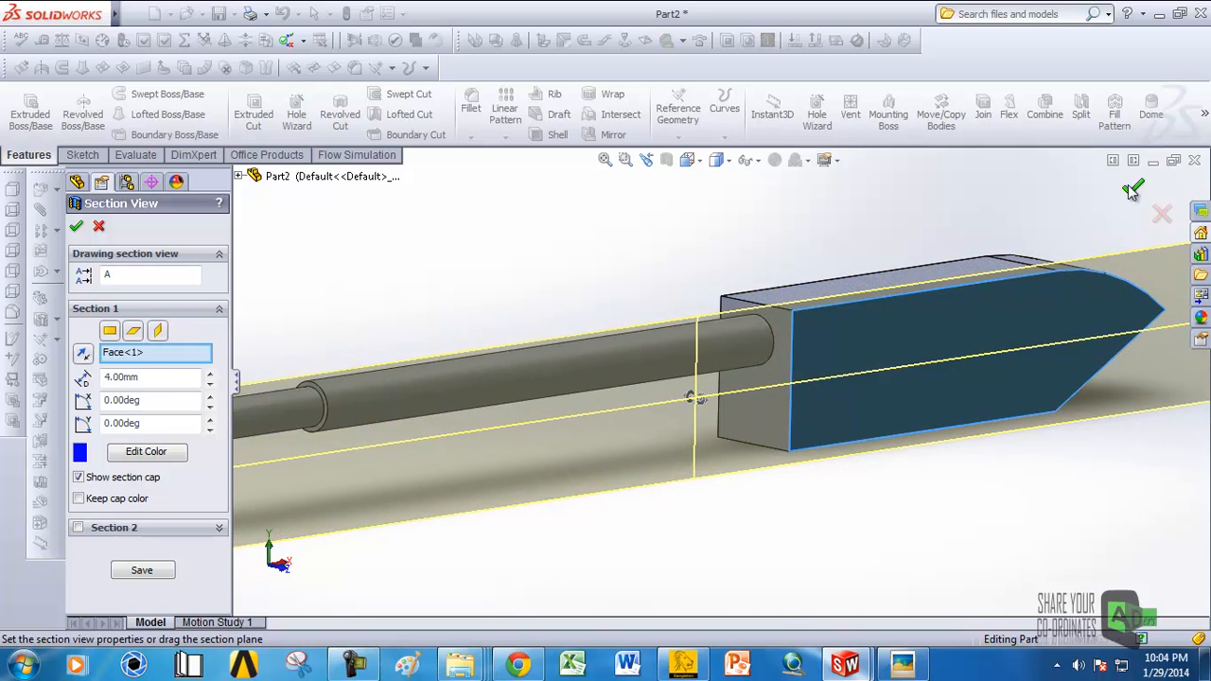
left_click(1132, 191)
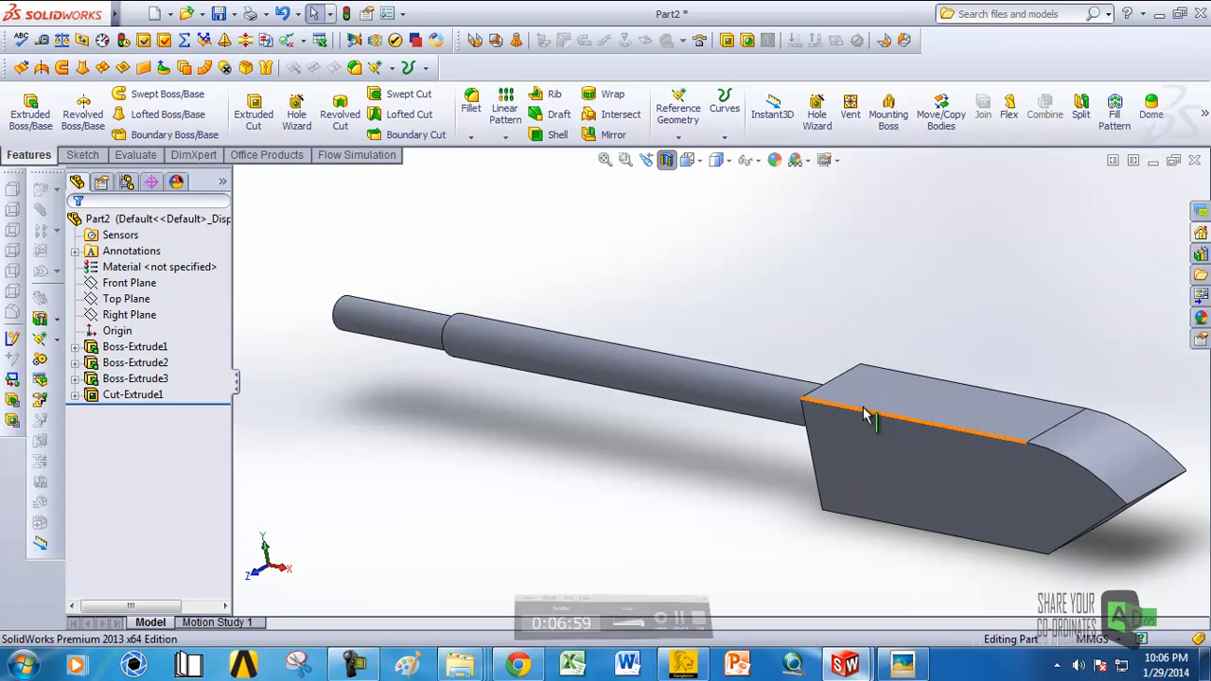
Step: Examine the stepped barrel and its junction with the receiver body from several angles
scroll(742, 364, "down", 2)
middle_click_drag(741, 369, 765, 346)
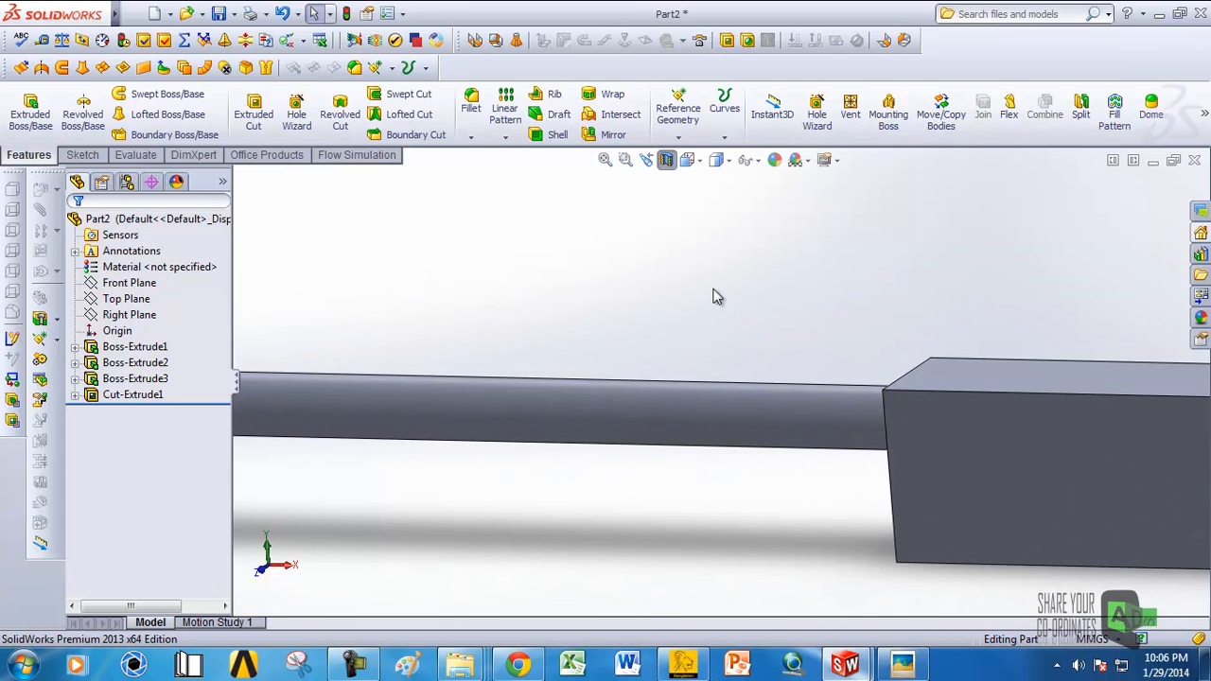
scroll(651, 273, "up", 1)
mouse_move(698, 422)
middle_mouse_down()
mouse_move(681, 422)
mouse_move(705, 422)
middle_mouse_up()
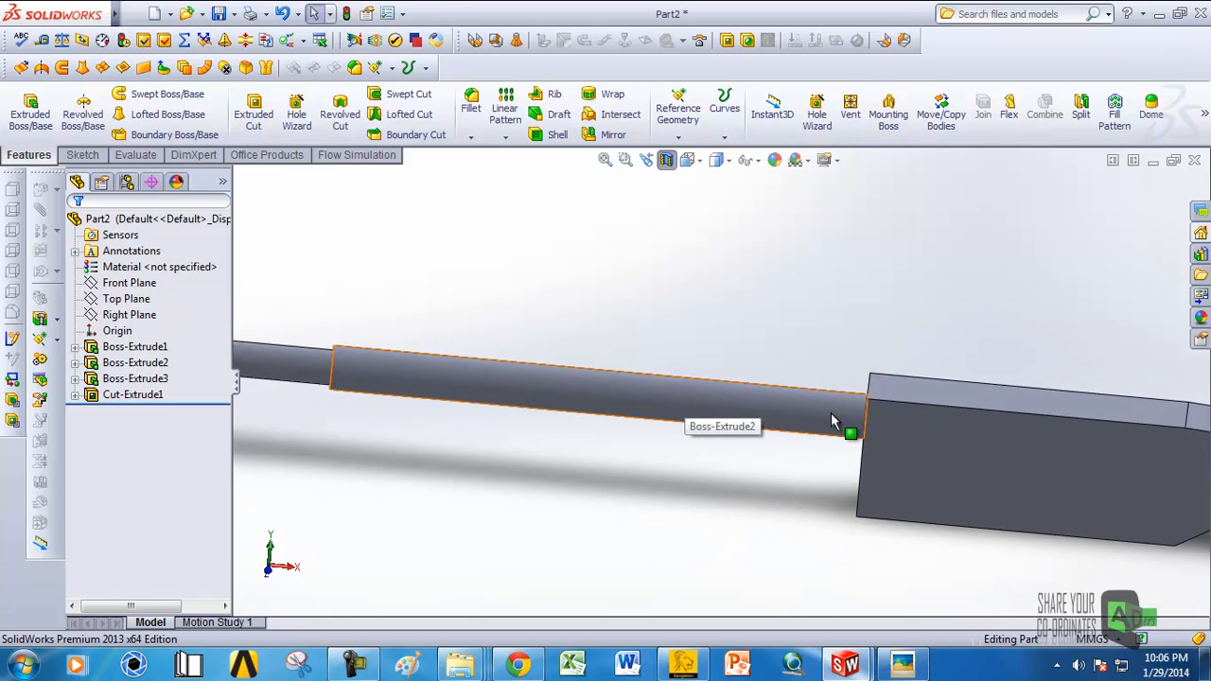
middle_click_drag(825, 412, 771, 424)
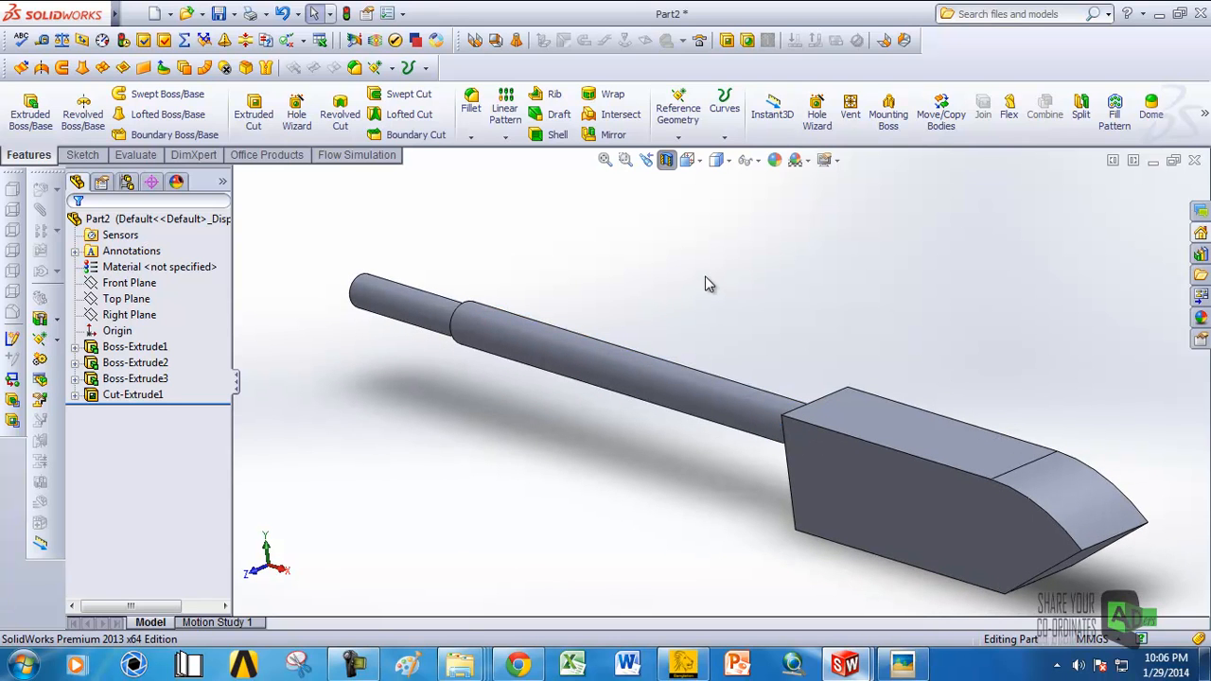
scroll(795, 396, "down", 2)
scroll(778, 321, "up", 3)
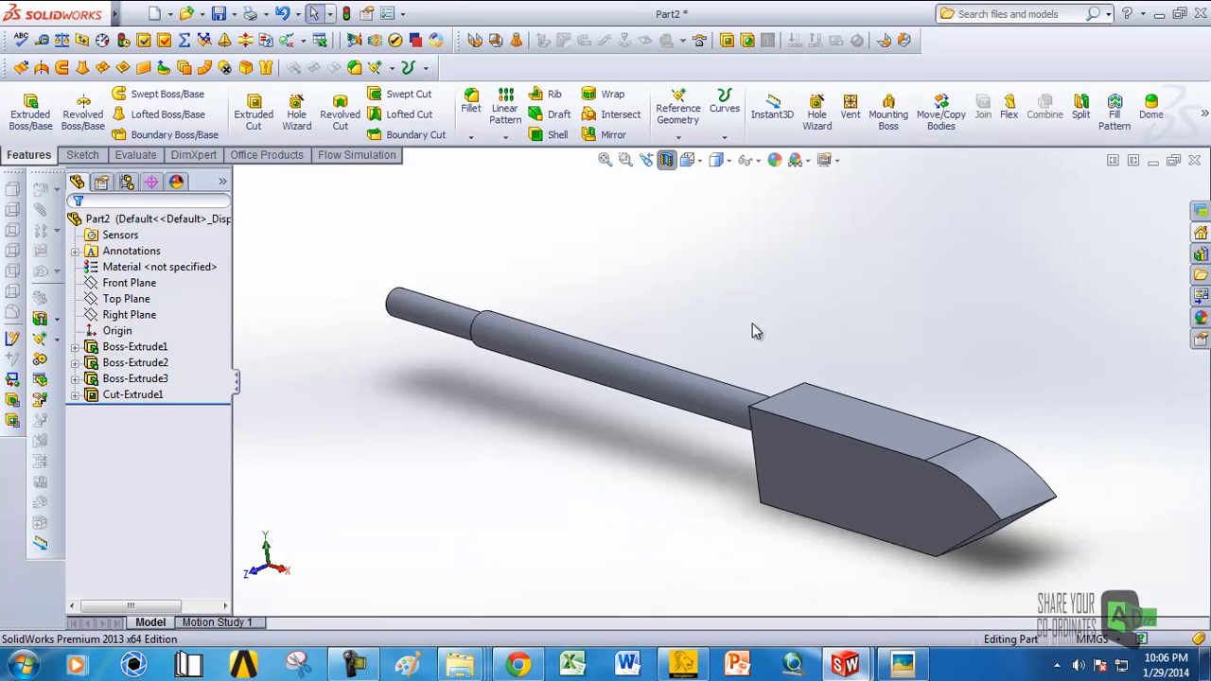
scroll(817, 471, "down", 1)
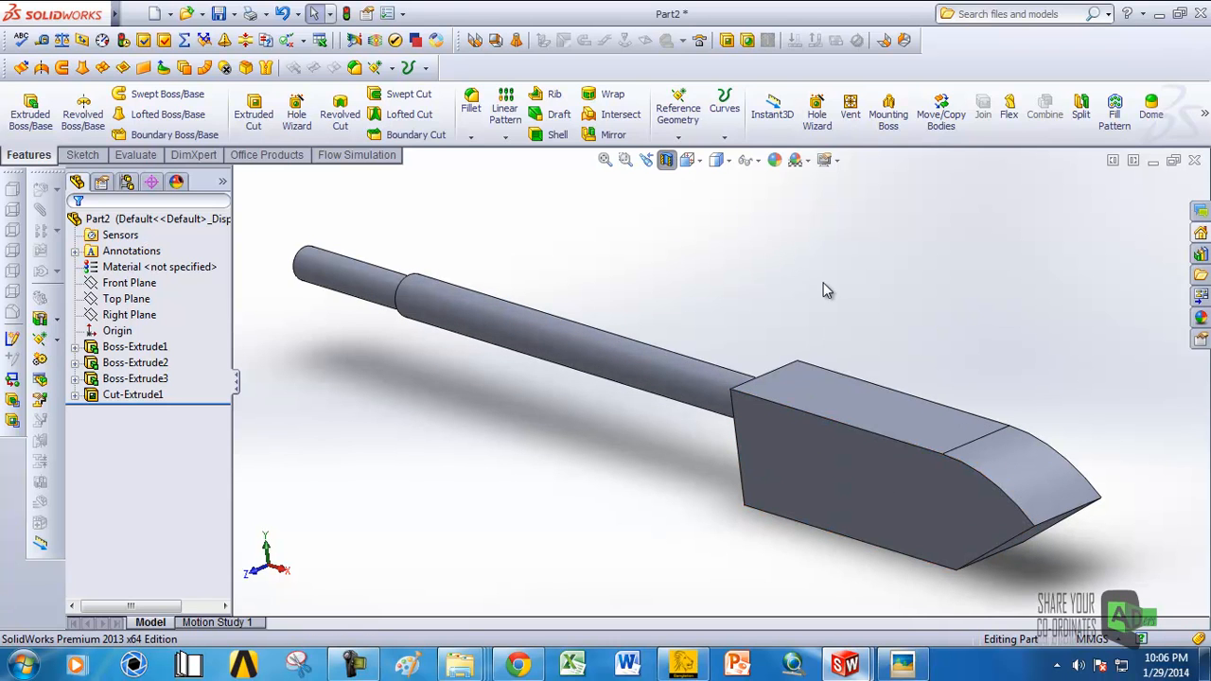
Step: Create a reference plane offset 10 mm outward from the receiver body's flat side face
left_click(678, 138)
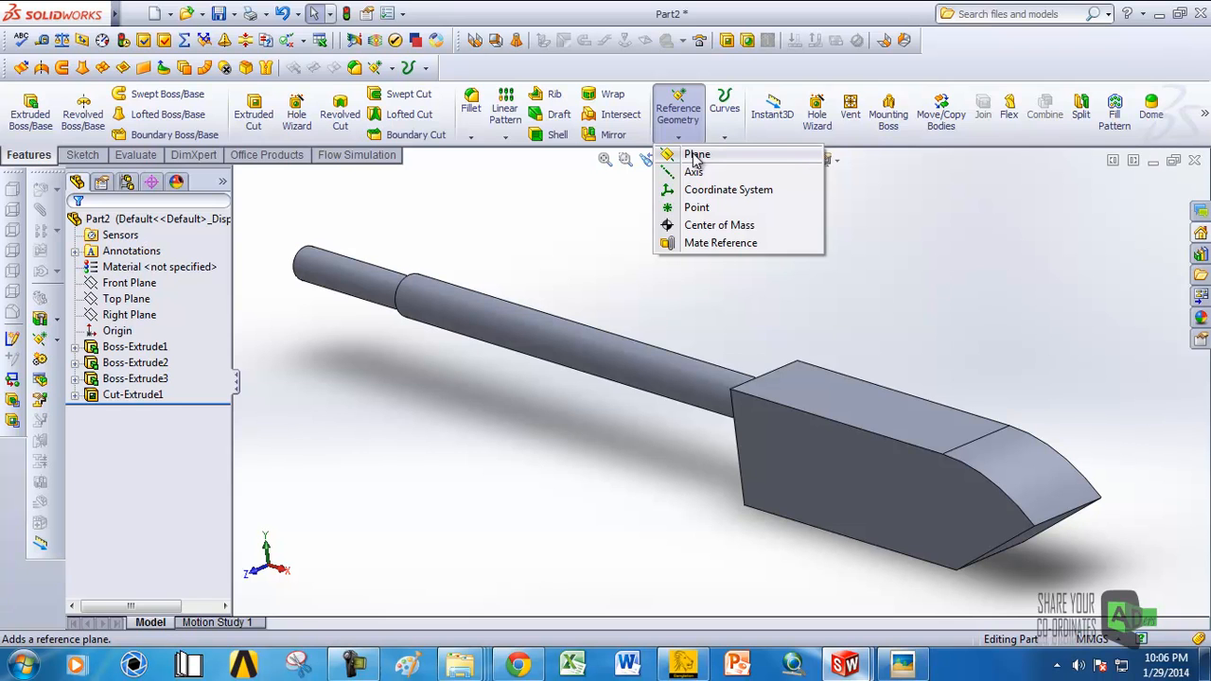
left_click(694, 156)
left_click(785, 437)
scroll(776, 444, "down", 2)
middle_click_drag(773, 447, 731, 465)
scroll(857, 413, "up", 4)
scroll(731, 465, "down", 3)
scroll(692, 395, "down", 3)
left_click(130, 450)
type("10")
key("Return")
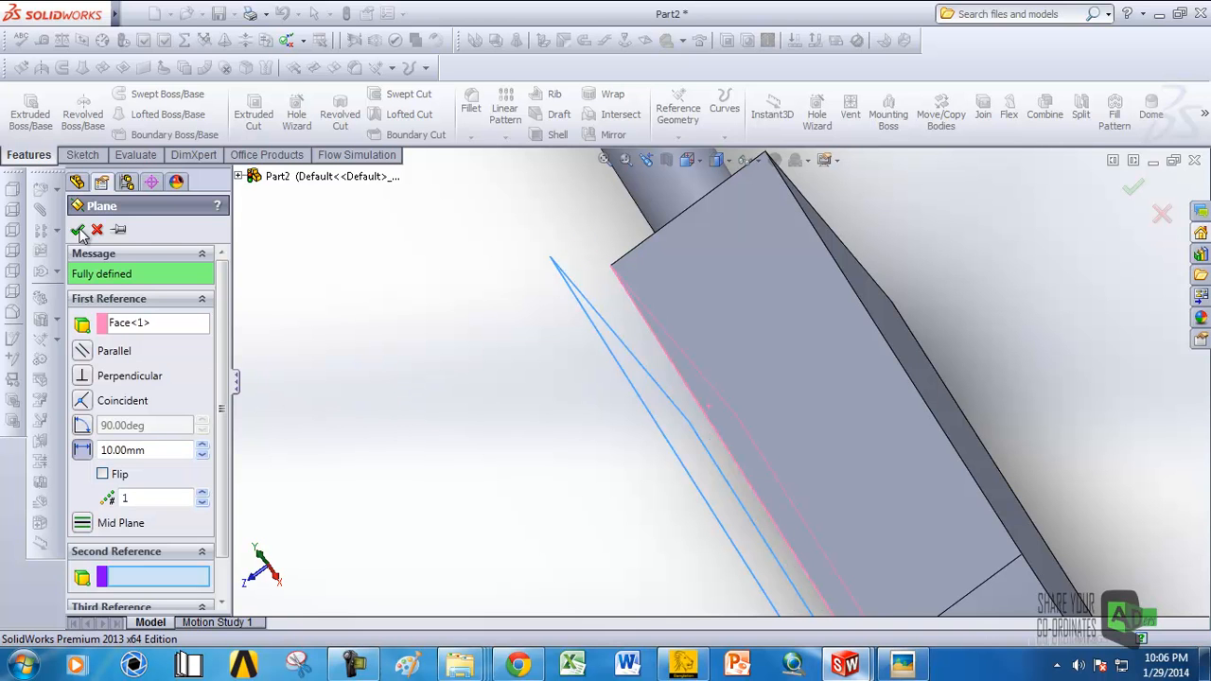
left_click(80, 232)
Step: Enlarge the offset reference plane's boundary so it extends above the receiver and forward along most of the barrel
scroll(592, 505, "up", 4)
middle_click_drag(592, 506, 674, 327)
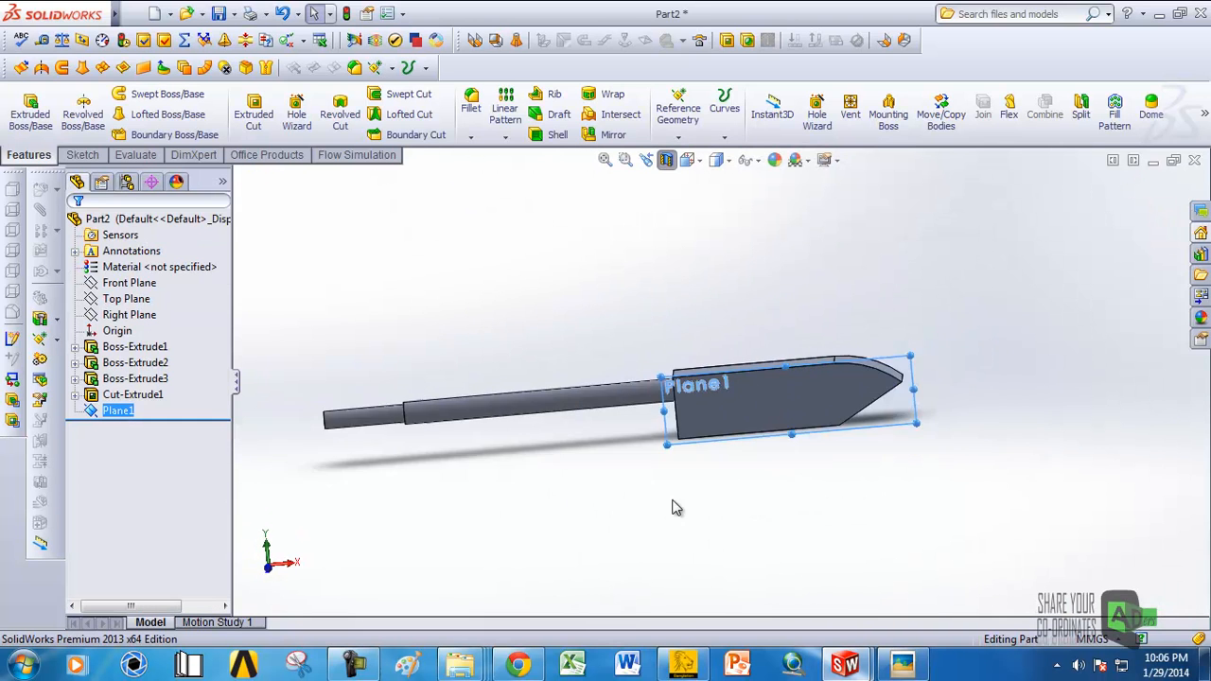
left_click_drag(640, 390, 270, 365)
scroll(694, 383, "up", 4)
scroll(690, 379, "down", 2)
left_click_drag(655, 362, 653, 237)
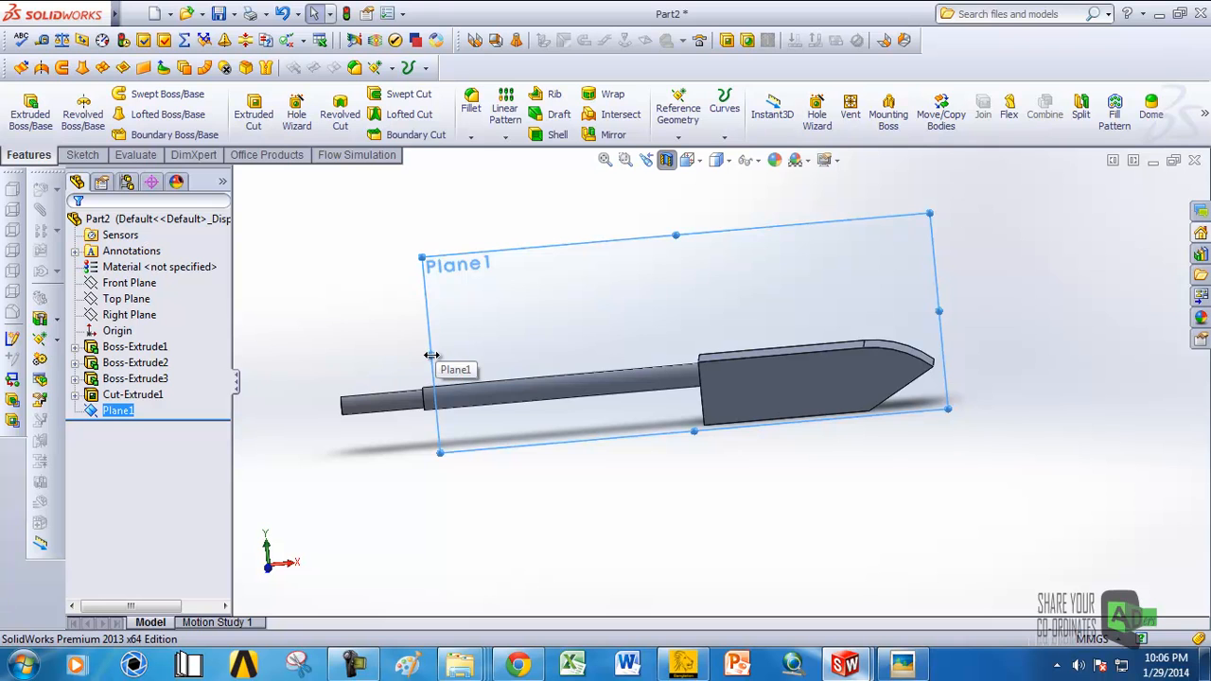
left_click_drag(431, 354, 369, 379)
Step: Start a new sketch on the offset reference plane, viewed from the front
left_click(695, 163)
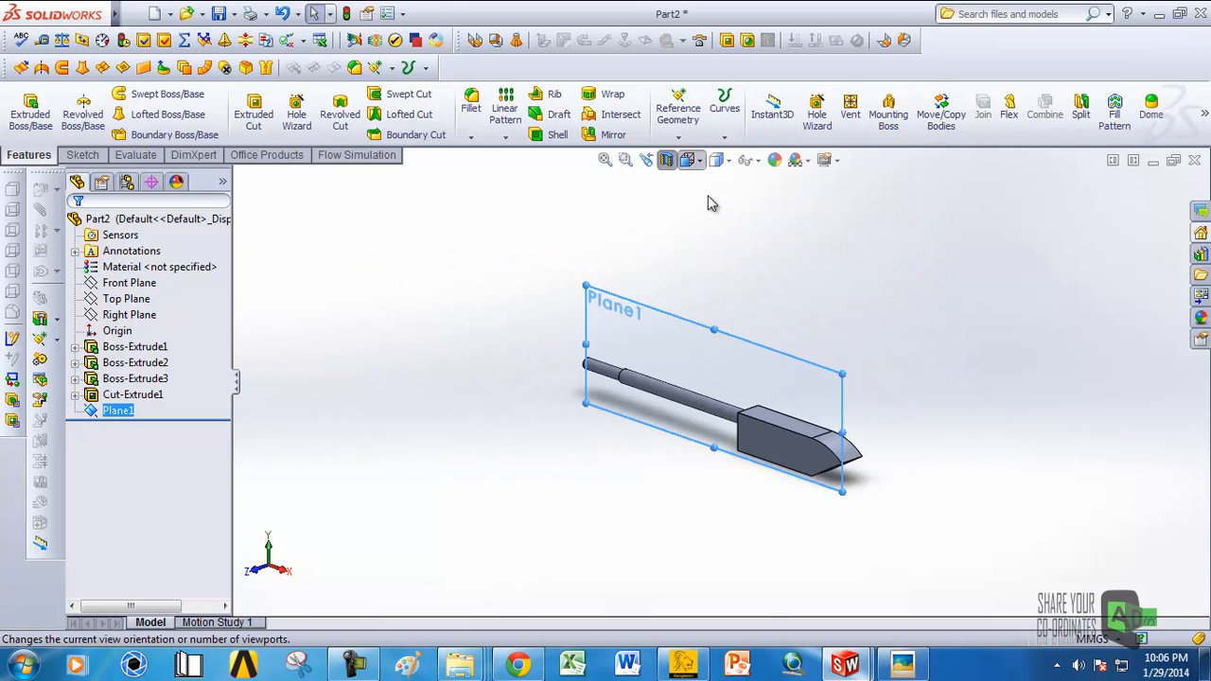
left_click(606, 367)
scroll(752, 434, "down", 5)
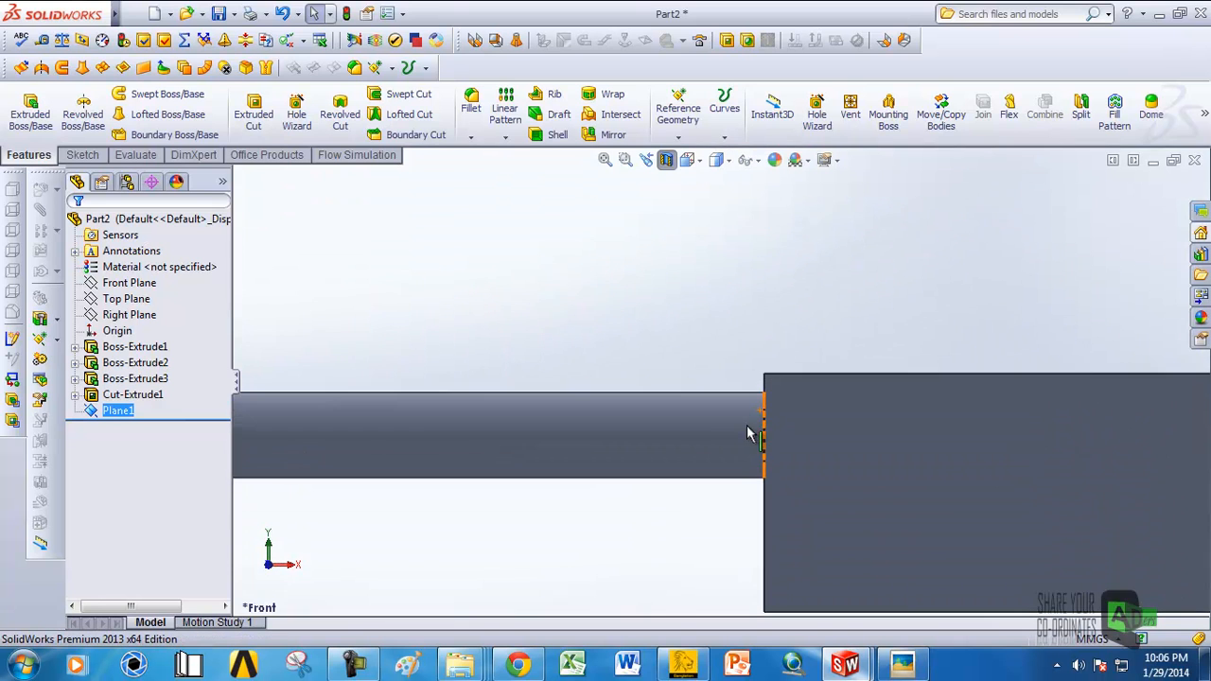
scroll(497, 265, "up", 5)
left_click(565, 311)
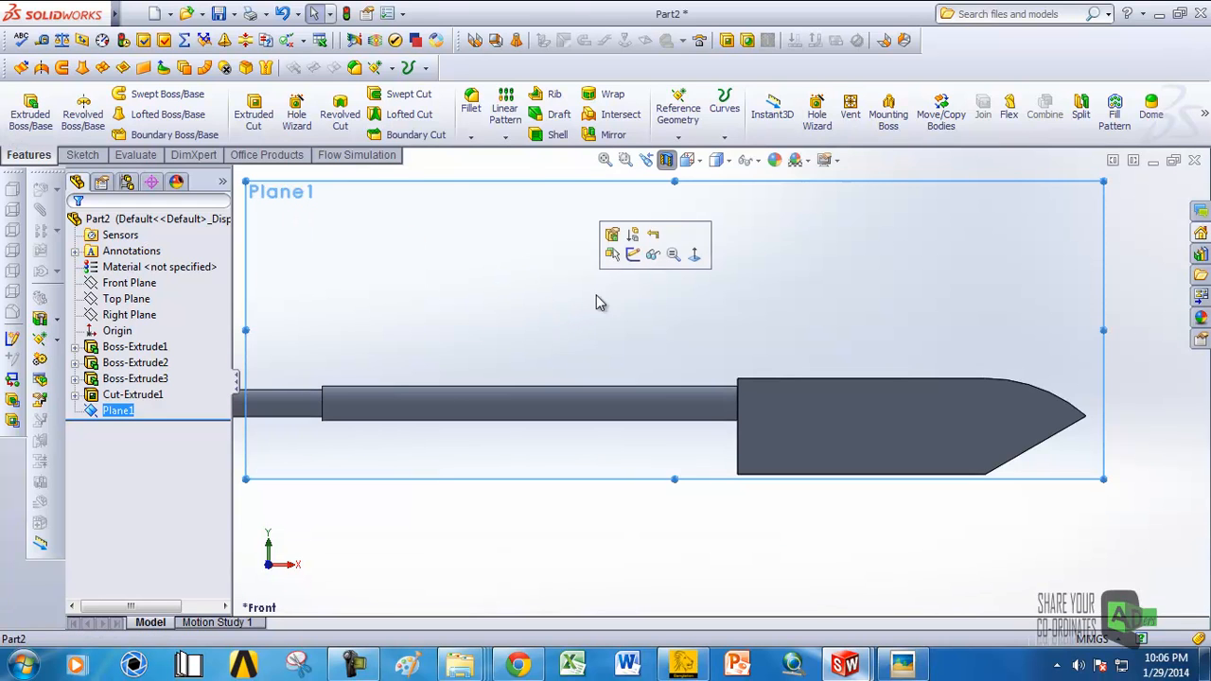
left_click(406, 269)
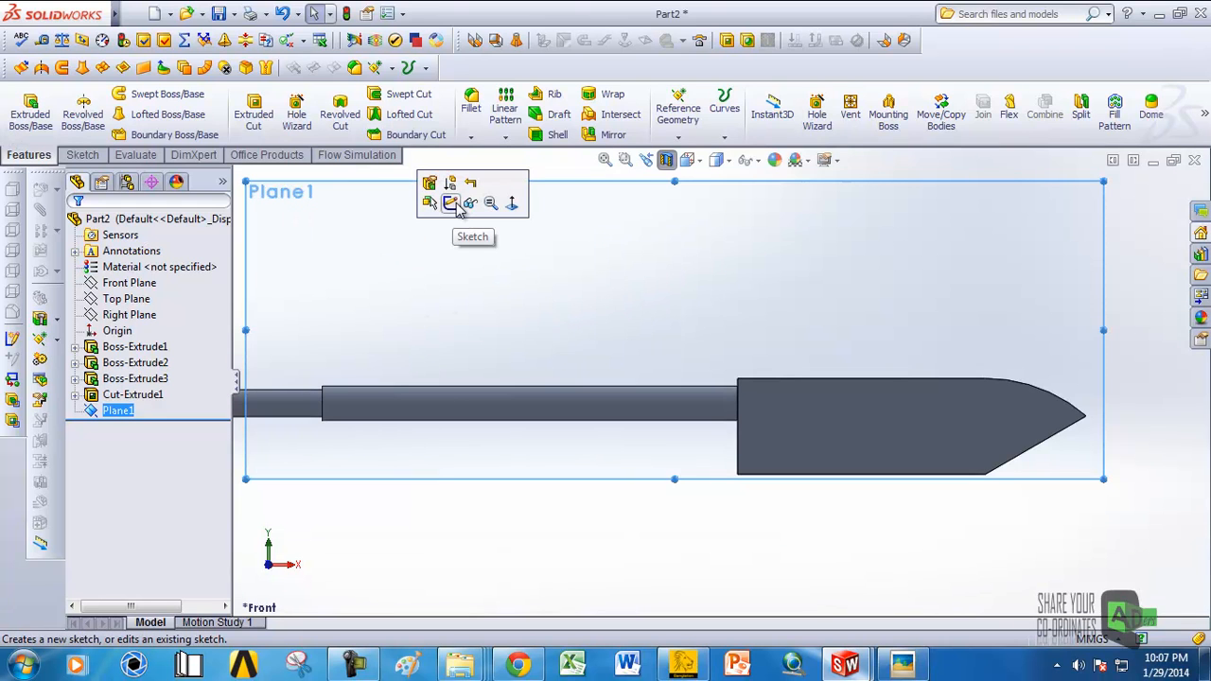
left_click(450, 204)
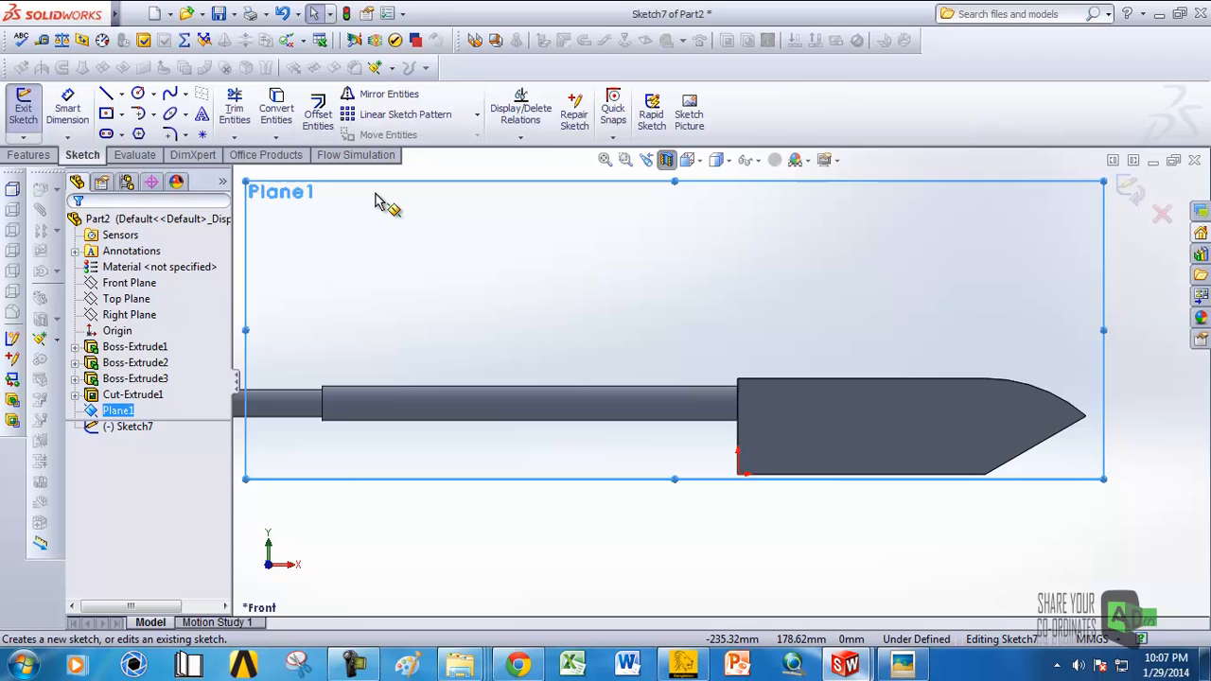
Step: Sketch a circle about 7.9 mm in diameter on the thicker barrel section, just ahead of the receiver body
left_click(138, 94)
scroll(694, 390, "down", 3)
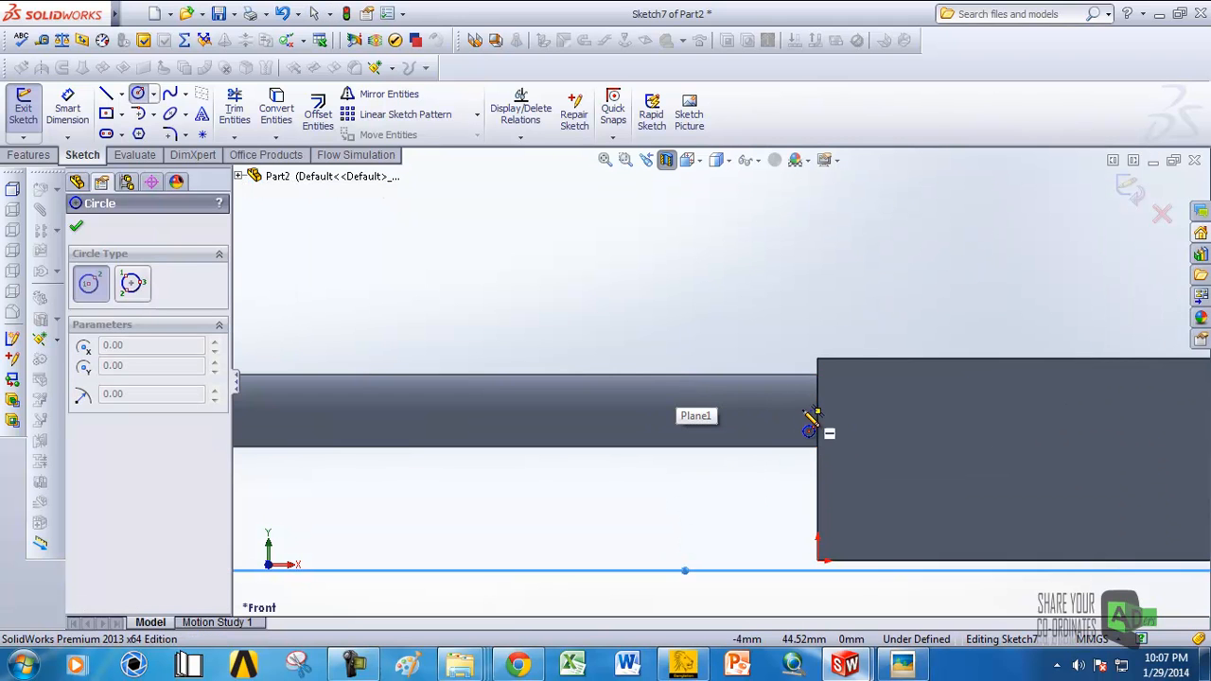
left_click(752, 412)
left_click(770, 431)
right_click(765, 425)
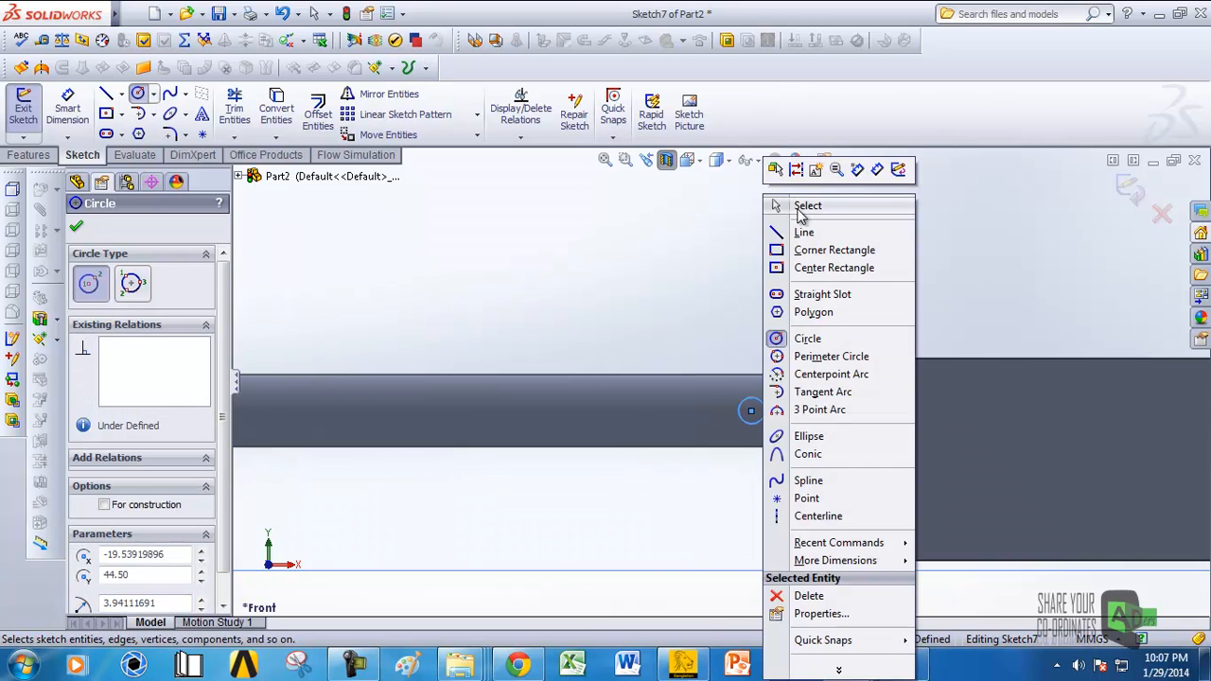
left_click(793, 207)
Step: Dimension the small barrel circle's diameter and set it to 3.75 mm
left_click(62, 102)
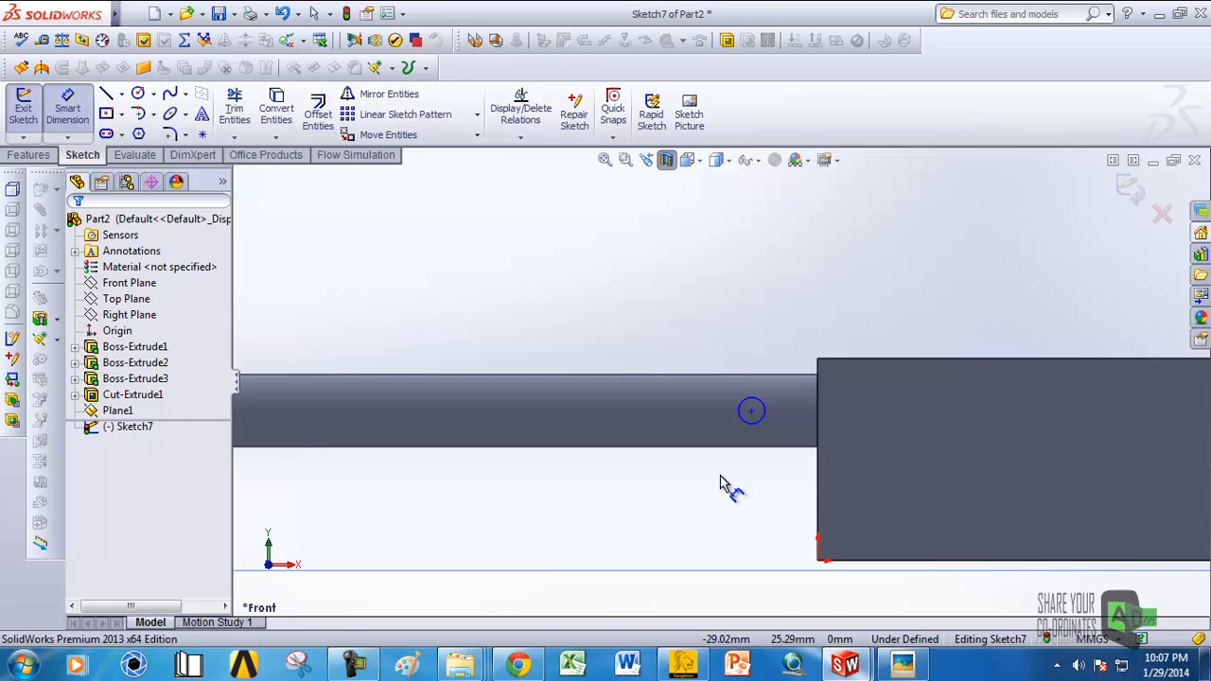
left_click(758, 425)
left_click(629, 516)
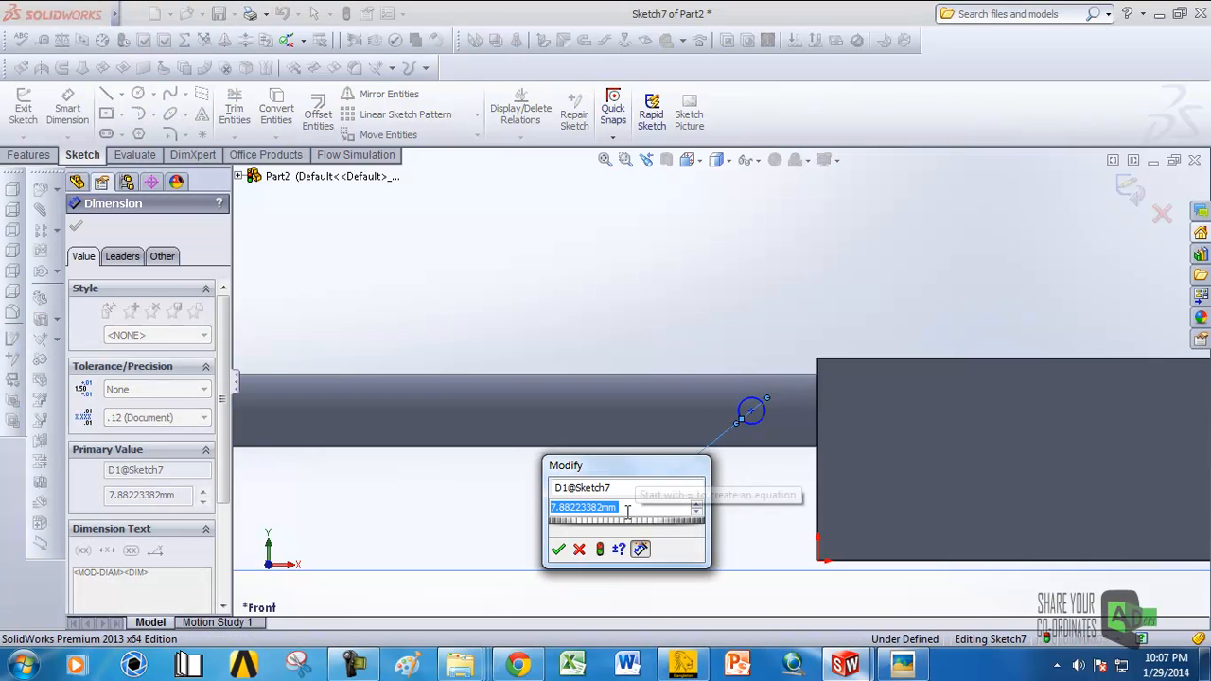
type("7.88")
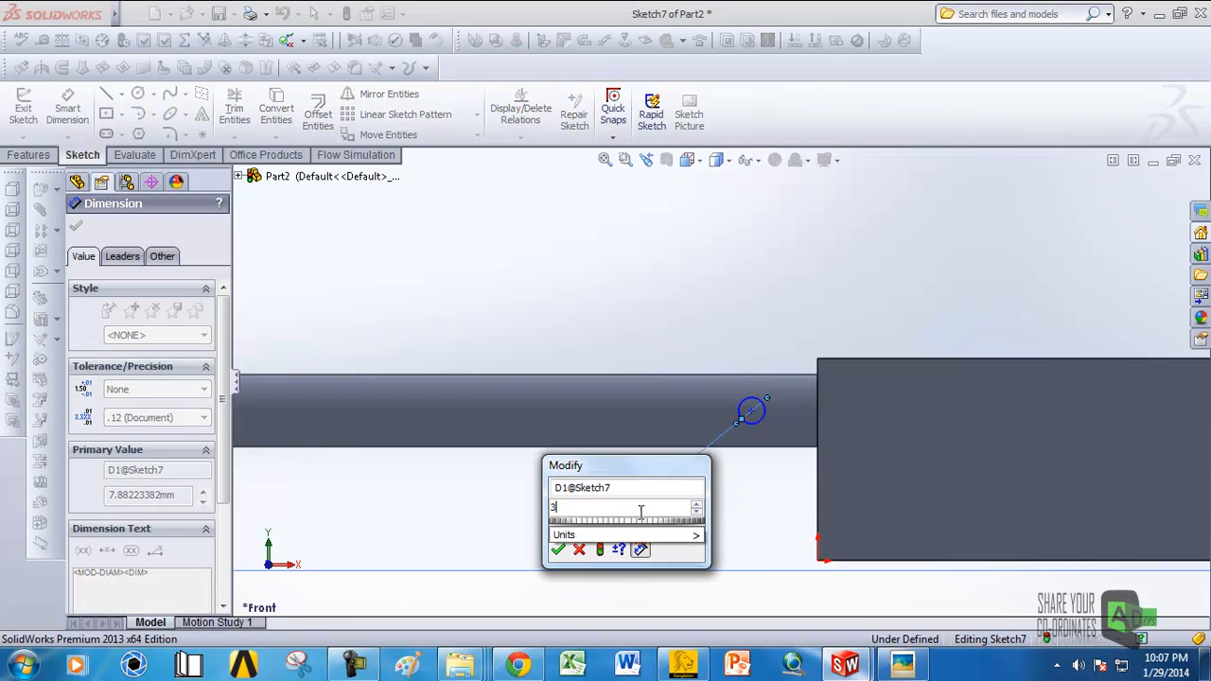
key("Return")
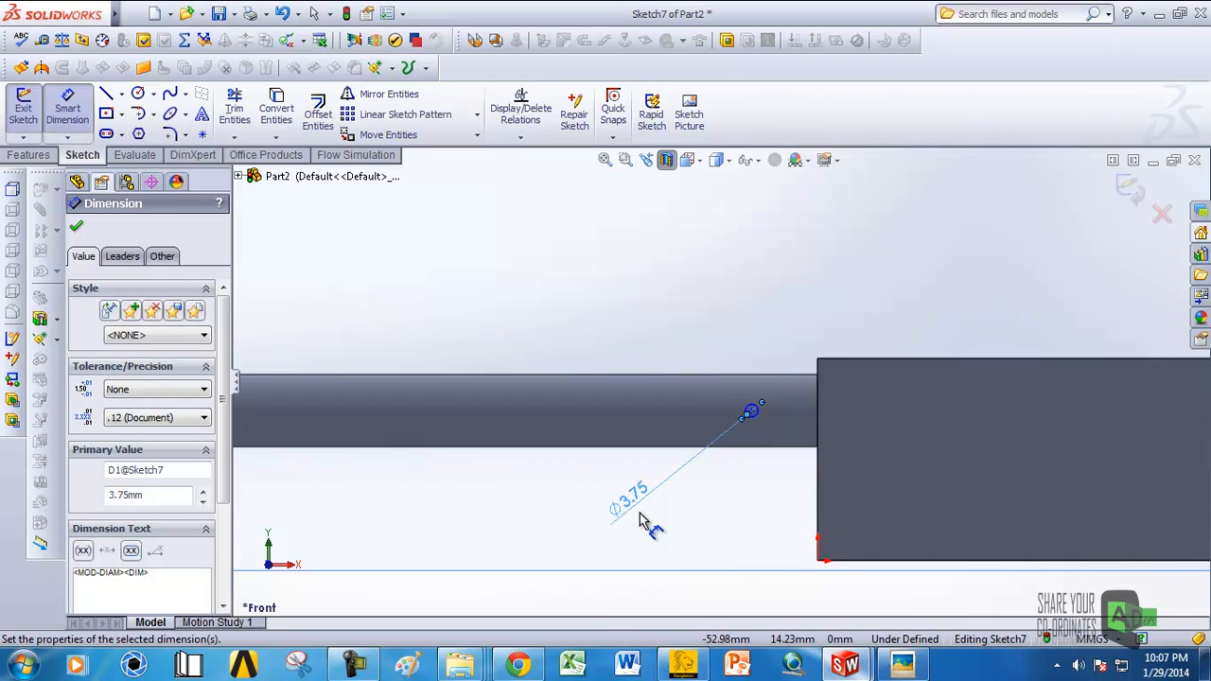
Step: Set up a linear sketch pattern of the circle toward the muzzle, using the receiver's upper edge as direction, with 23 instances
scroll(757, 415, "down", 4)
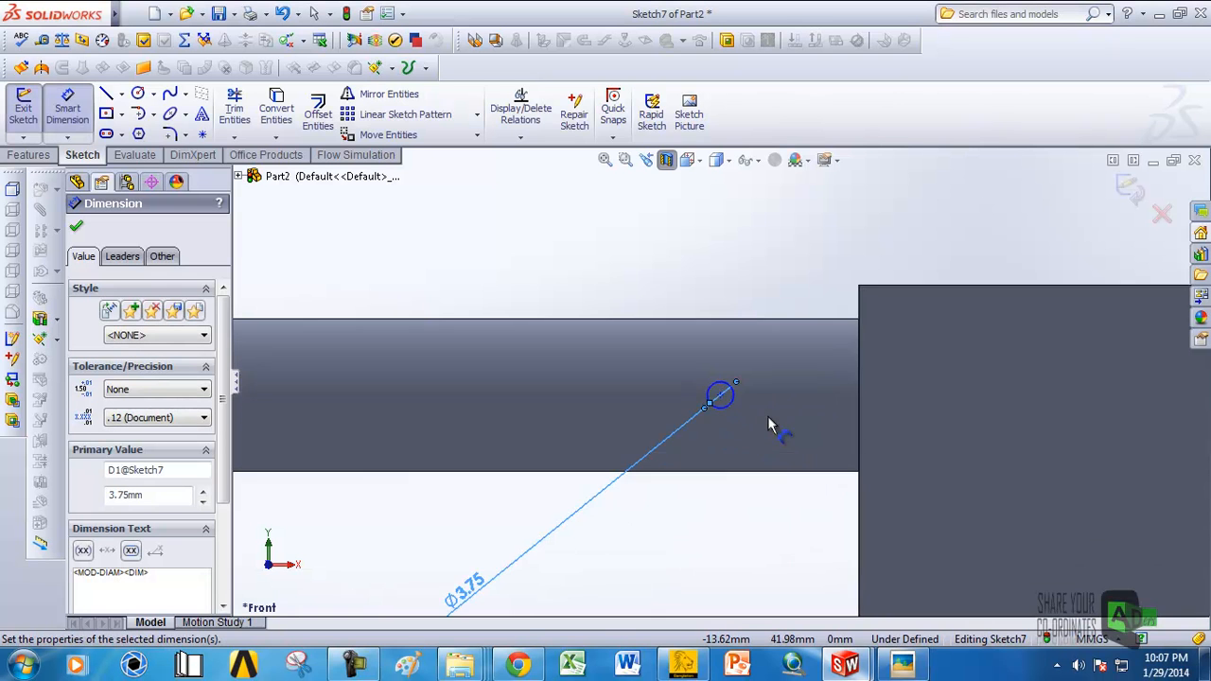
scroll(740, 417, "up", 3)
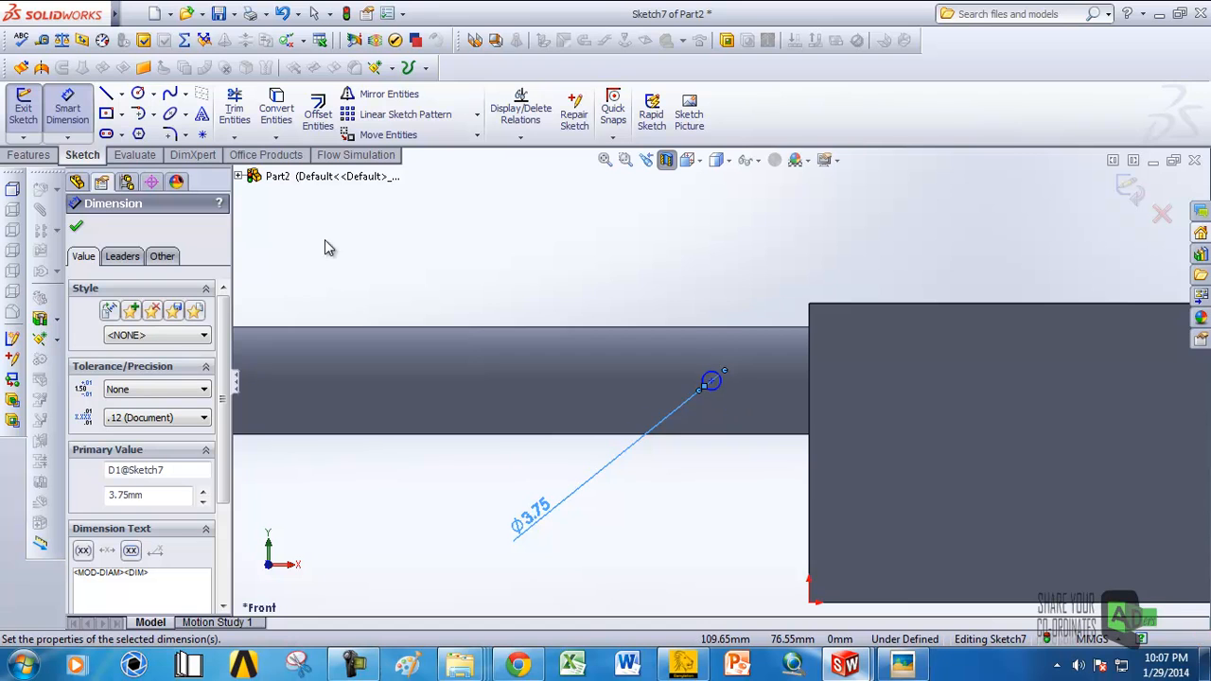
scroll(719, 394, "down", 2)
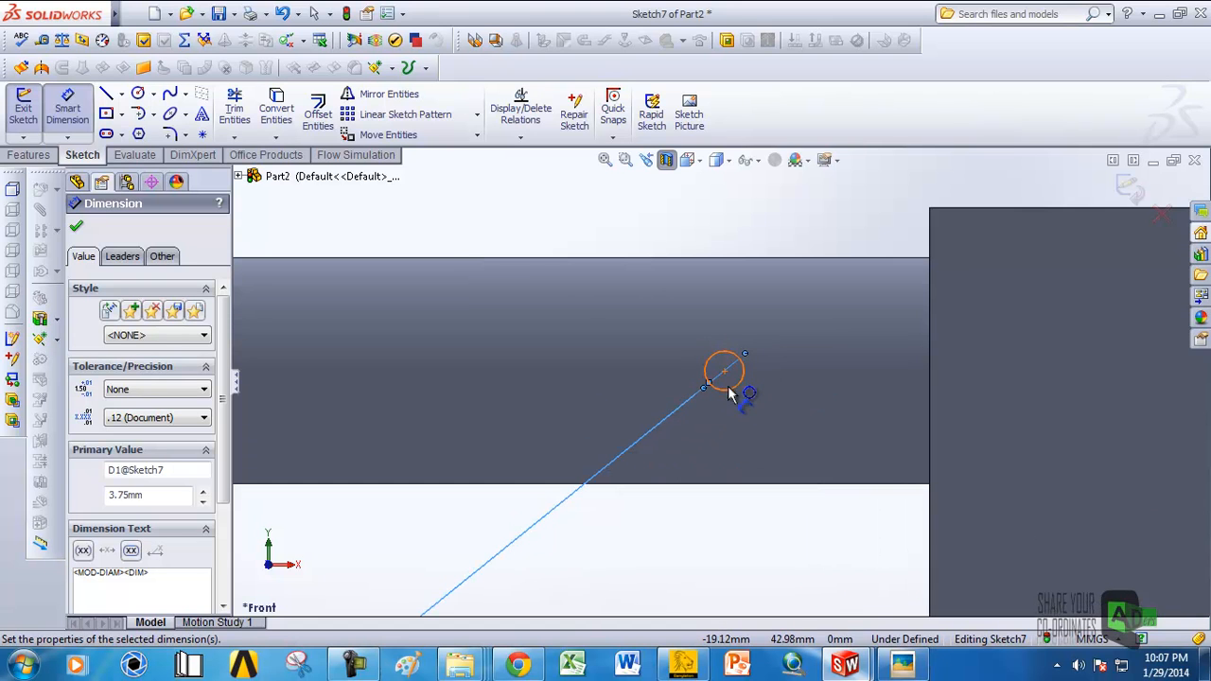
scroll(432, 206, "up", 4)
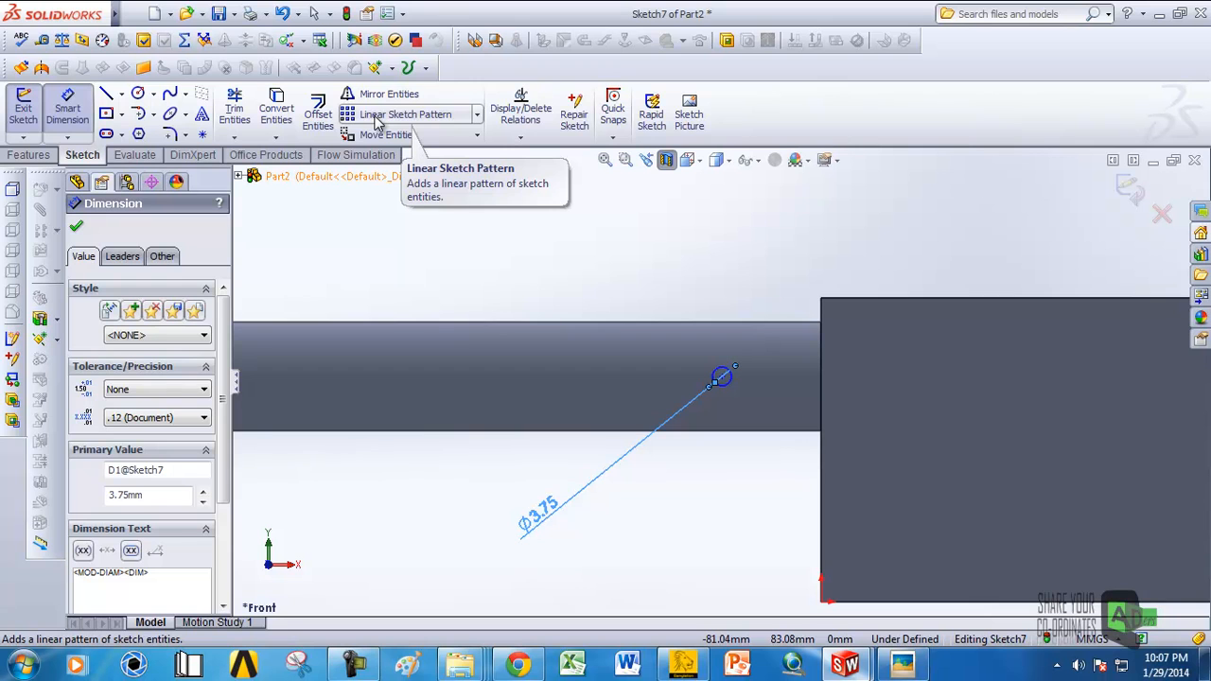
left_click(377, 121)
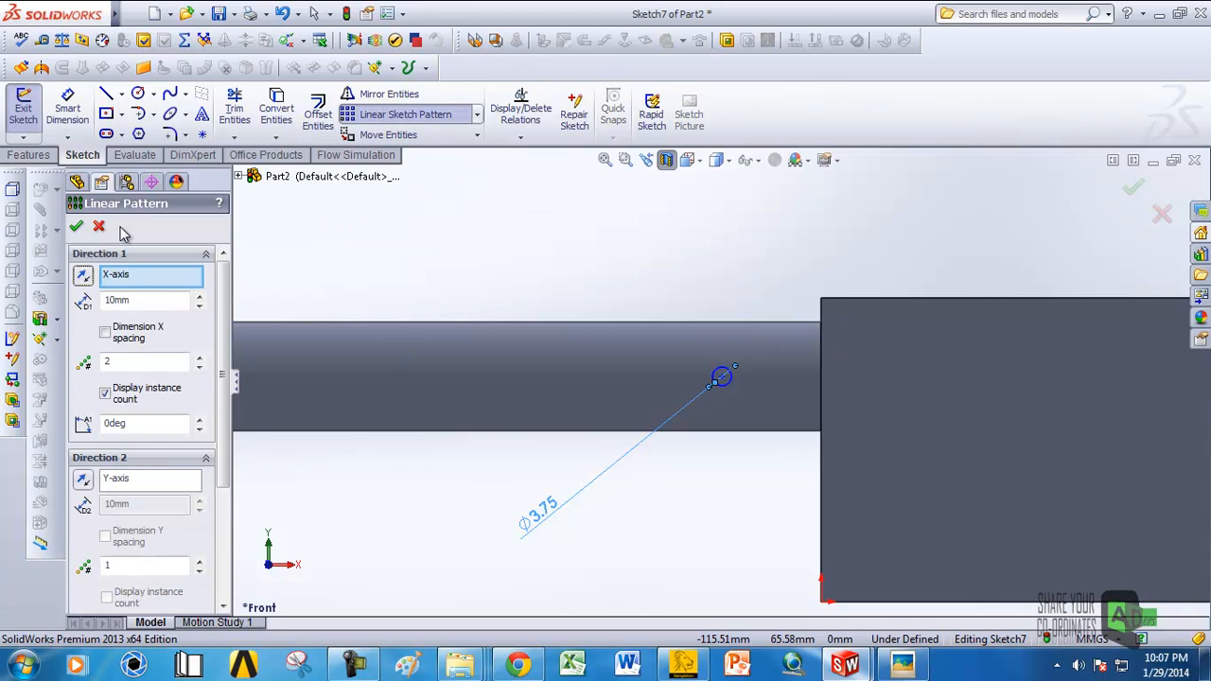
scroll(934, 377, "up", 3)
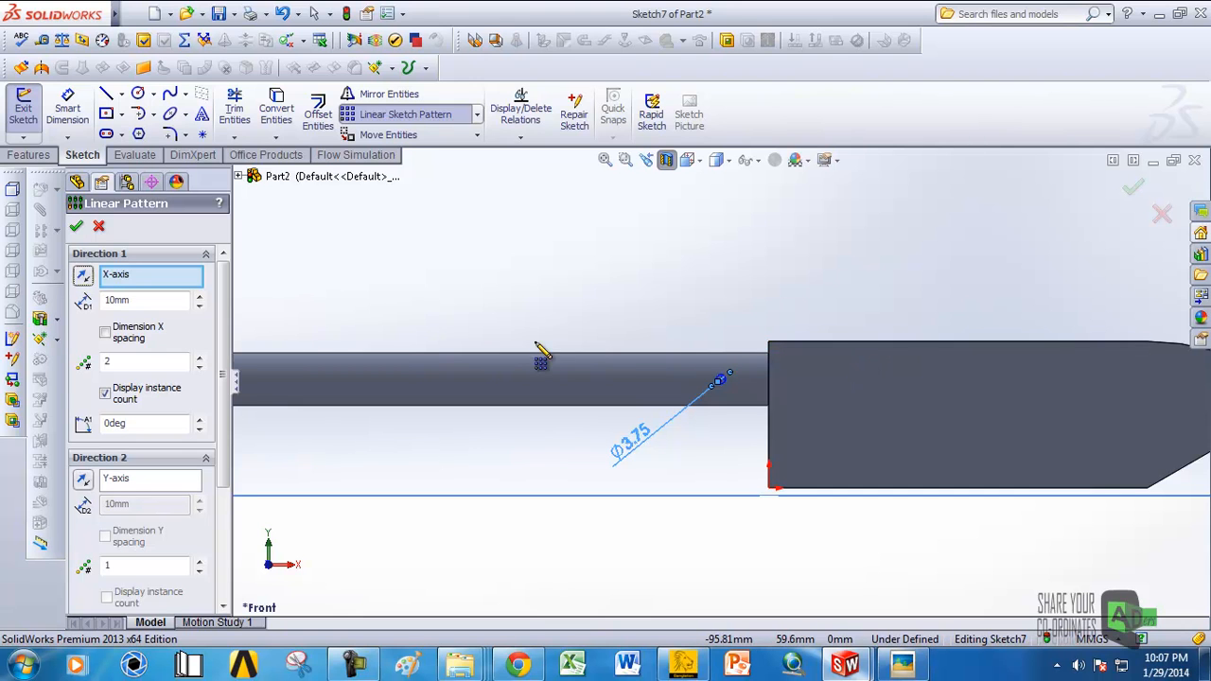
scroll(743, 396, "down", 1)
scroll(744, 395, "down", 2)
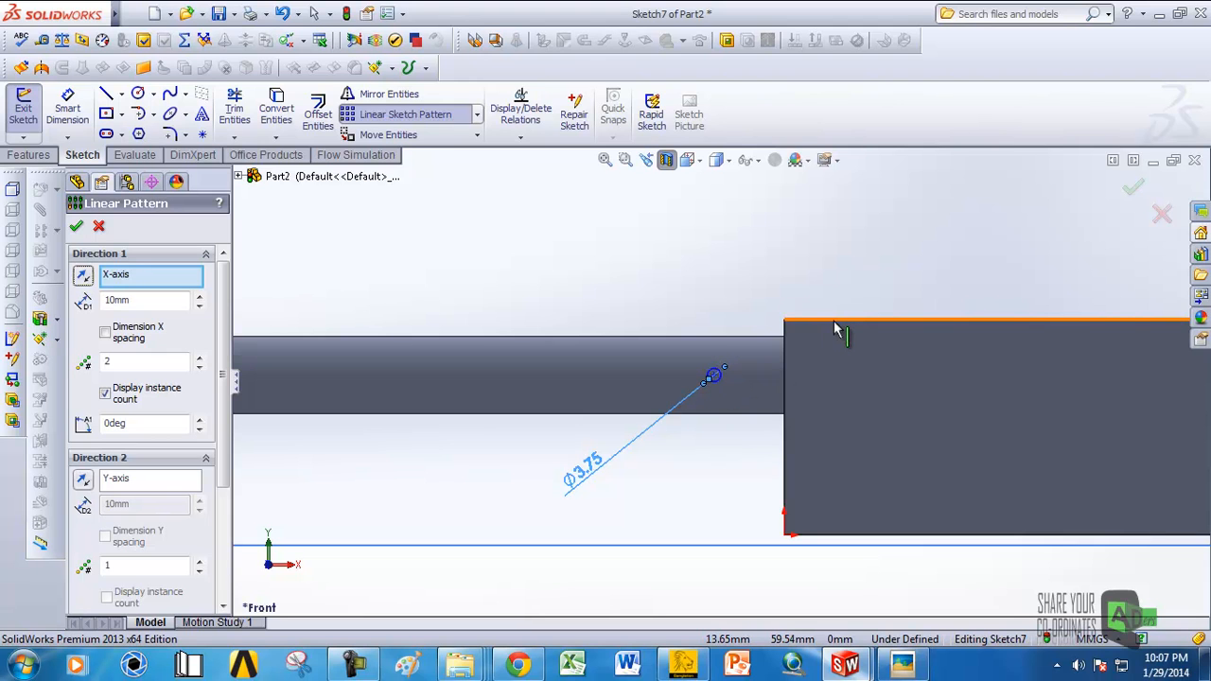
left_click(835, 326)
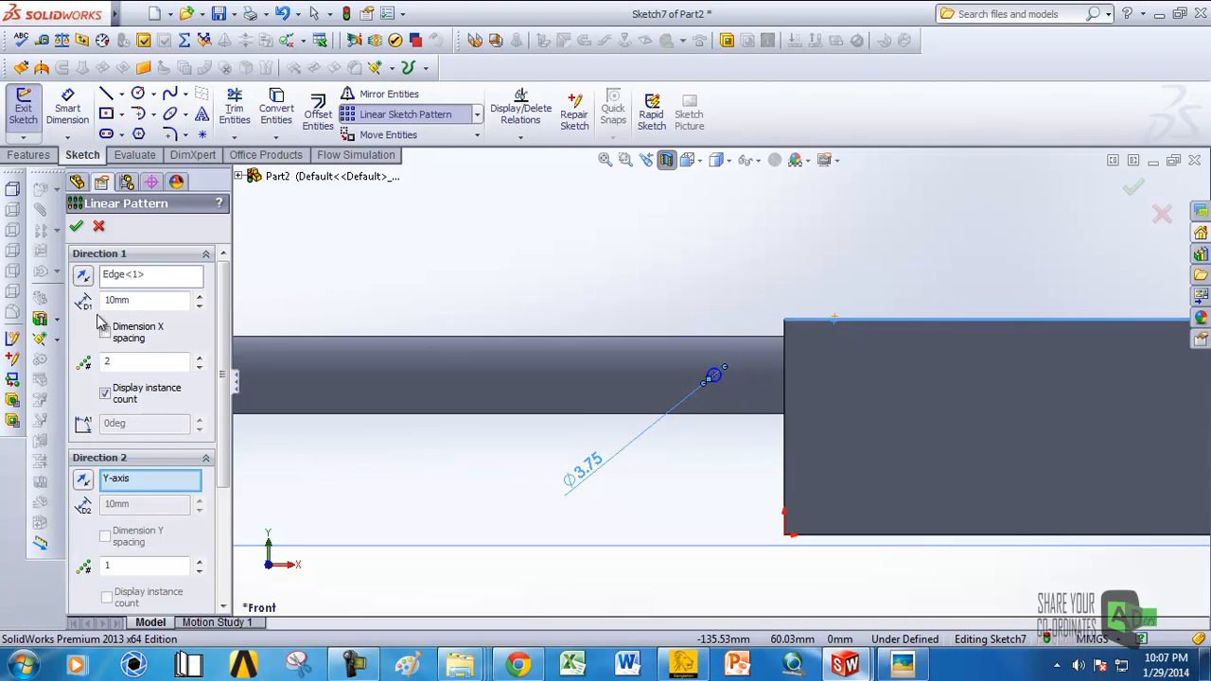
scroll(724, 392, "down", 2)
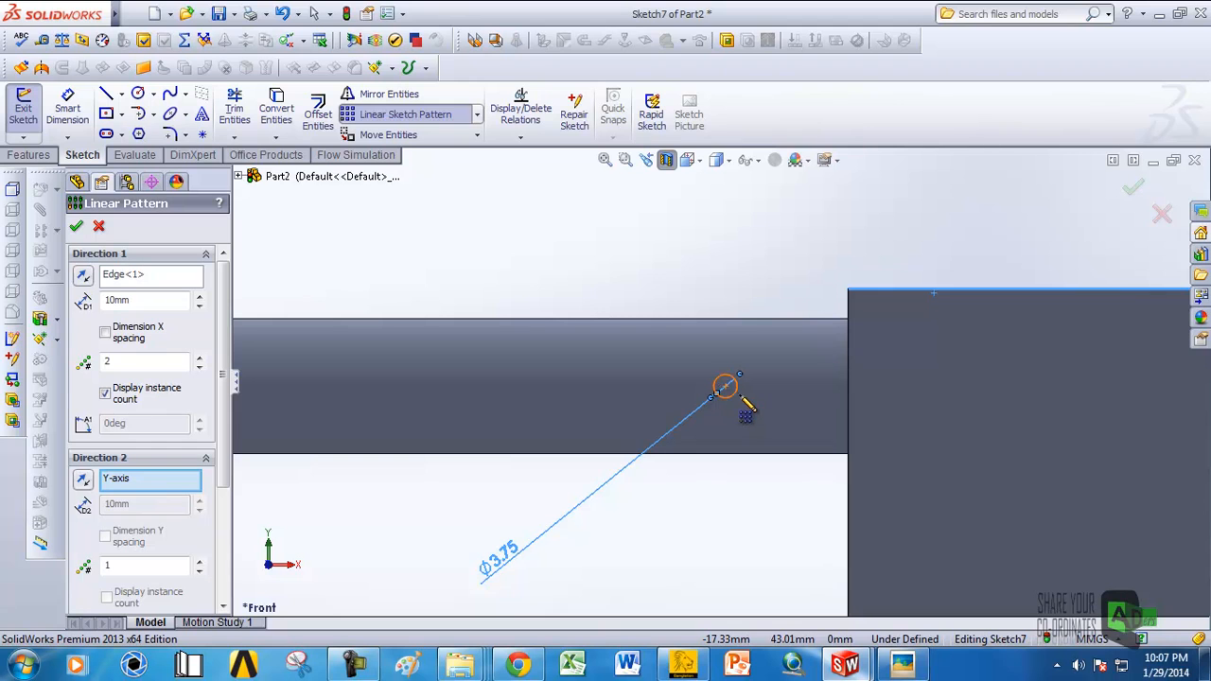
left_click(738, 396)
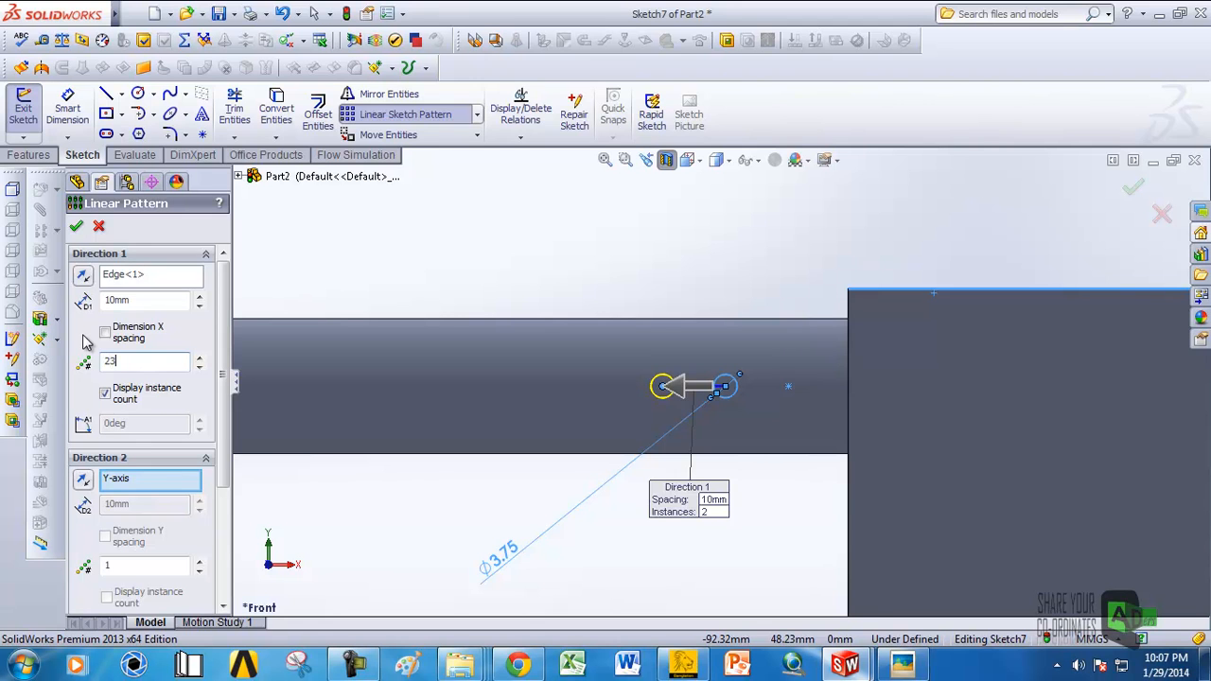
Step: Complete the linear pattern of 23 circles along the barrel with 10 mm spacing
scroll(549, 324, "up", 4)
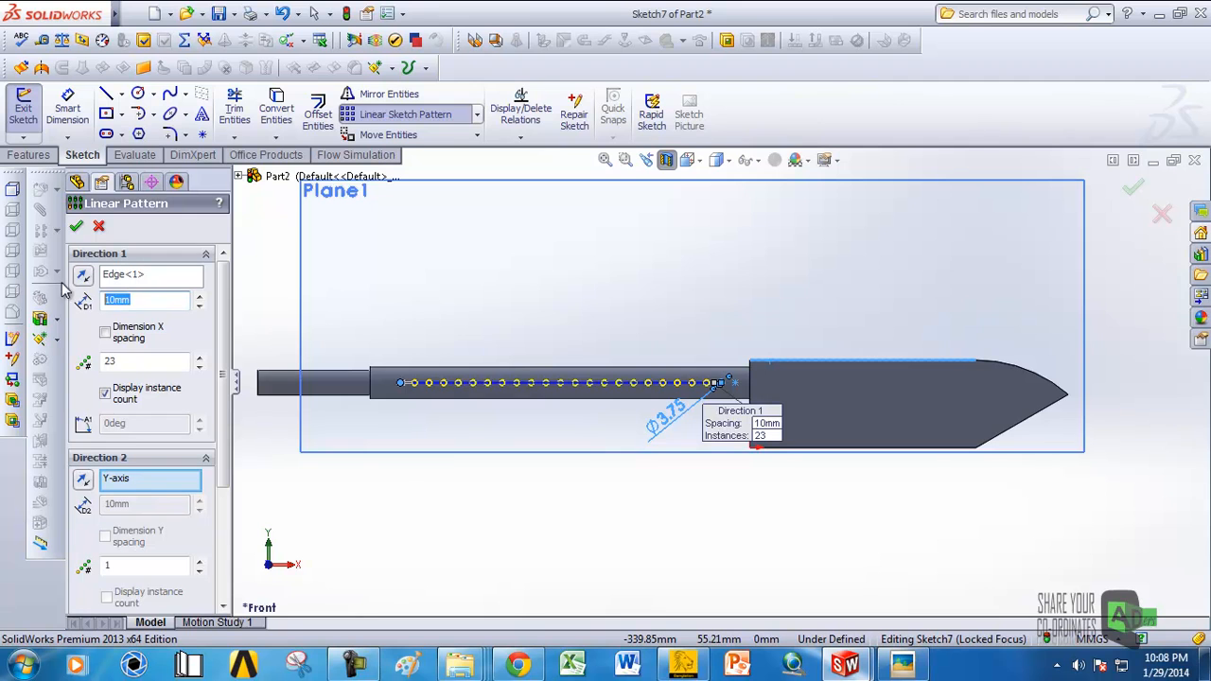
scroll(705, 388, "down", 4)
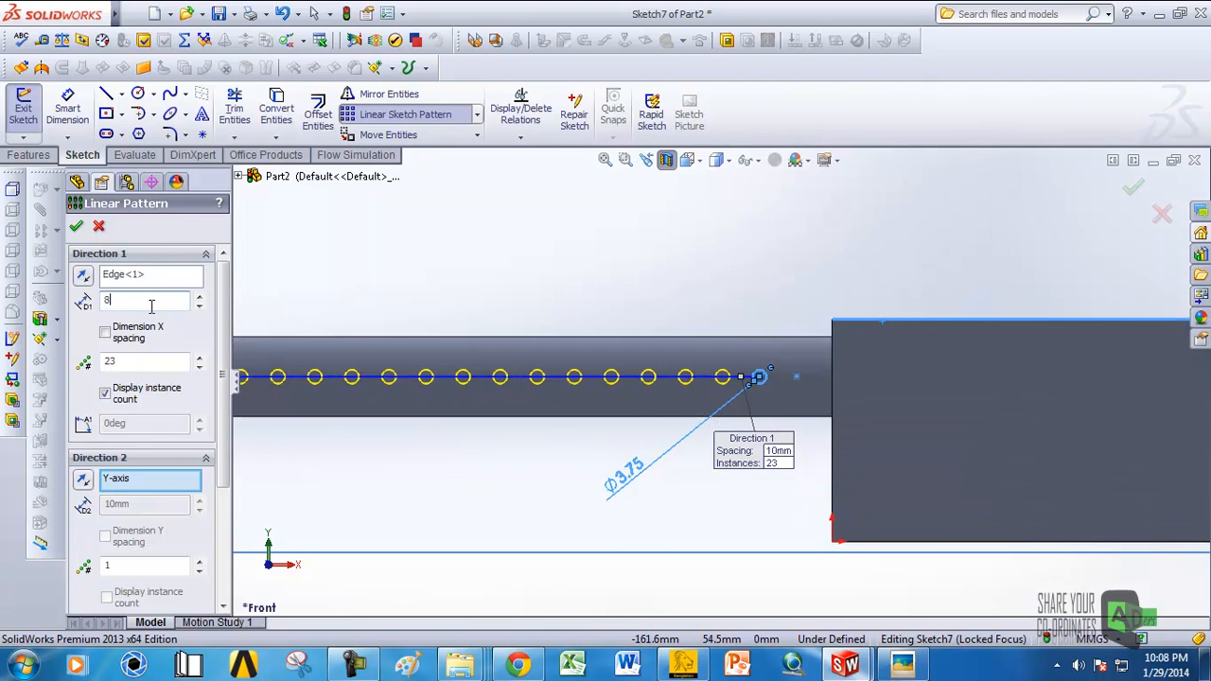
scroll(520, 298, "up", 5)
scroll(504, 362, "down", 2)
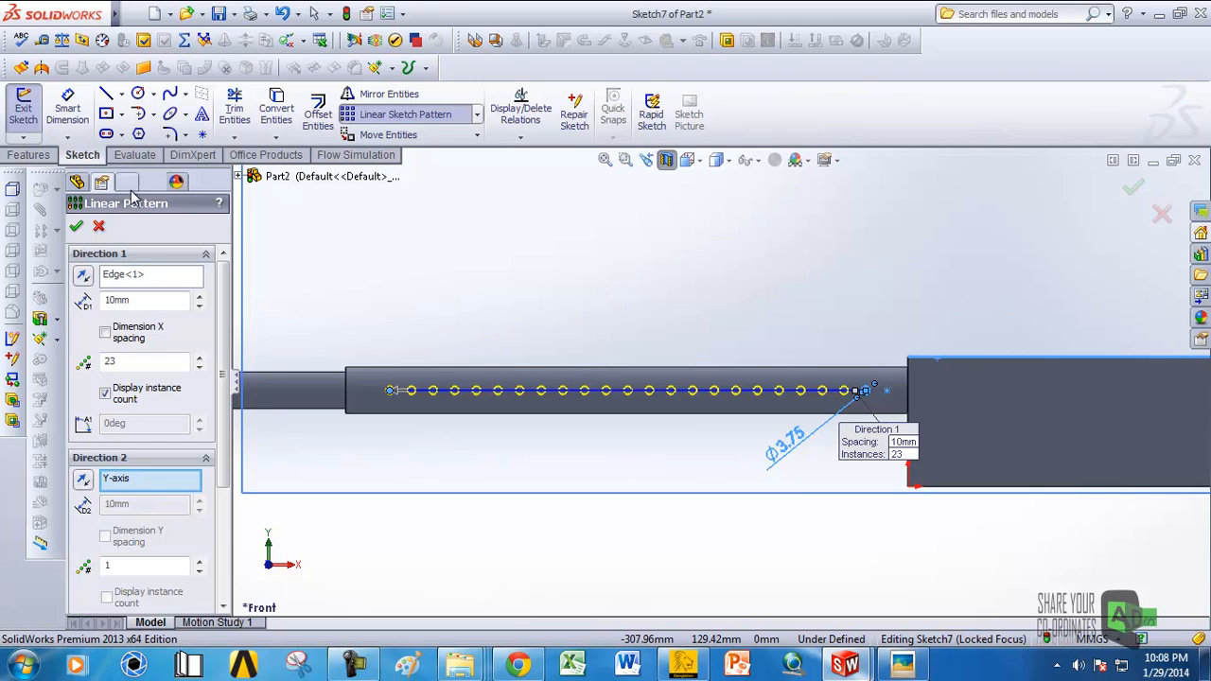
left_click(77, 229)
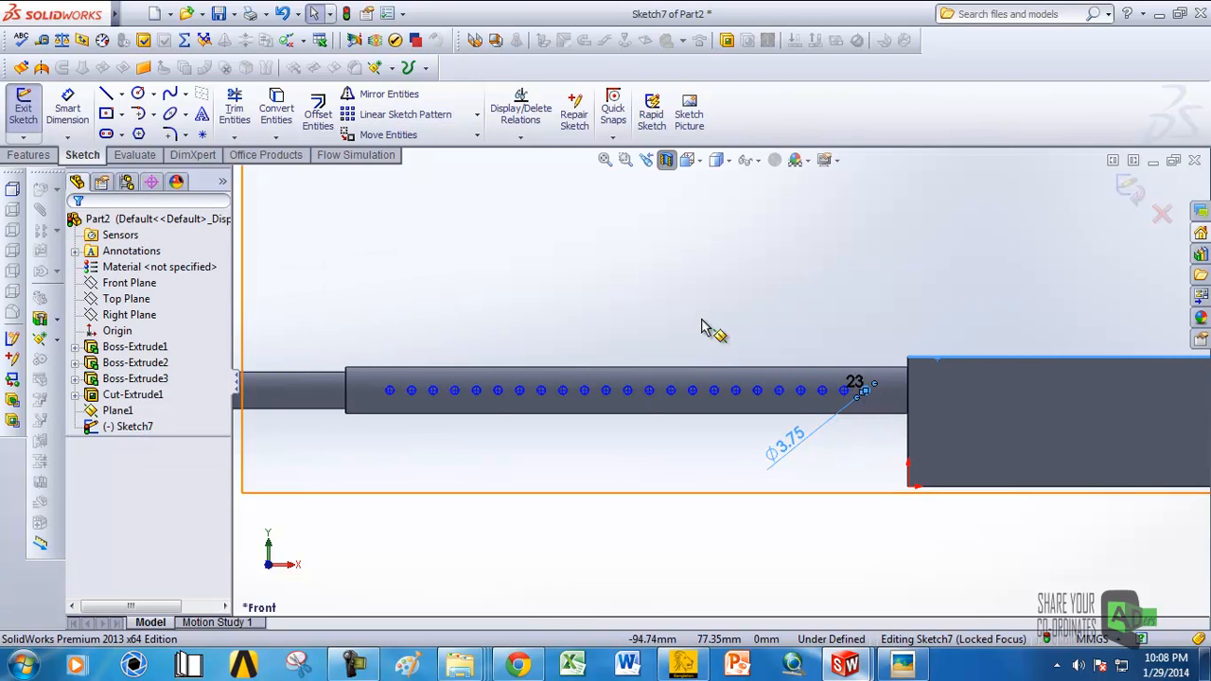
Step: Inspect the row of circles along the barrel and exit the sketch
scroll(747, 374, "up", 3)
scroll(766, 374, "down", 5)
scroll(755, 367, "down", 2)
scroll(685, 383, "up", 6)
scroll(712, 373, "up", 3)
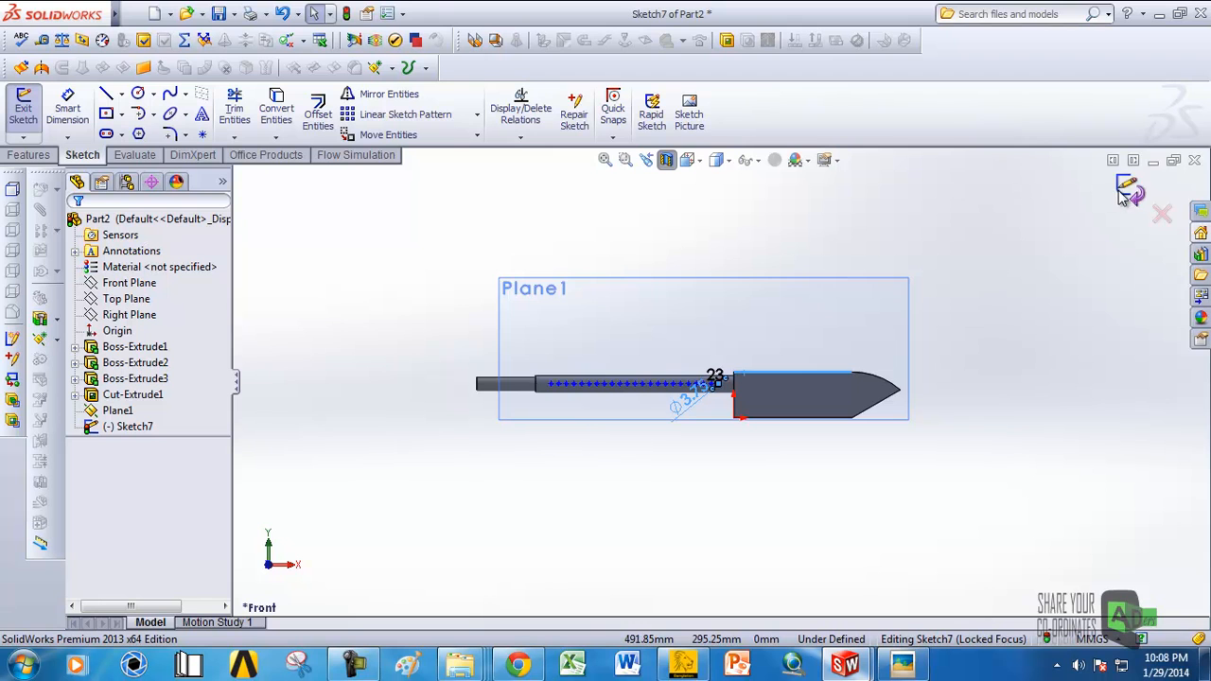
left_click(24, 155)
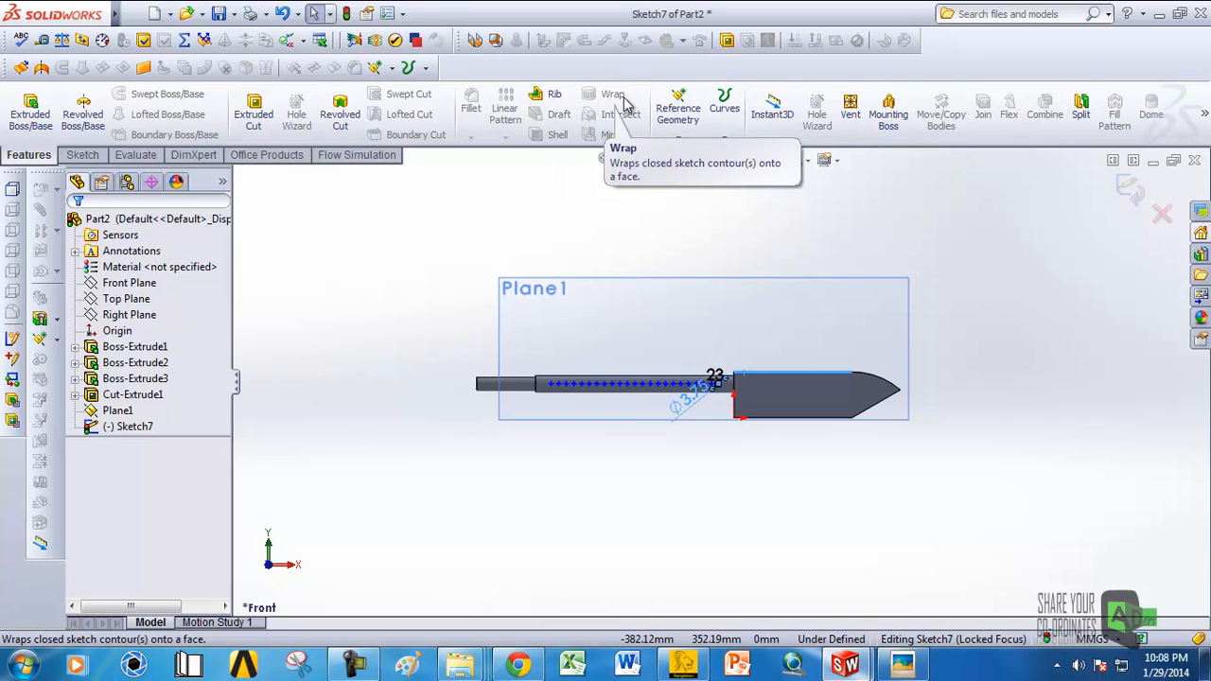
left_click(83, 155)
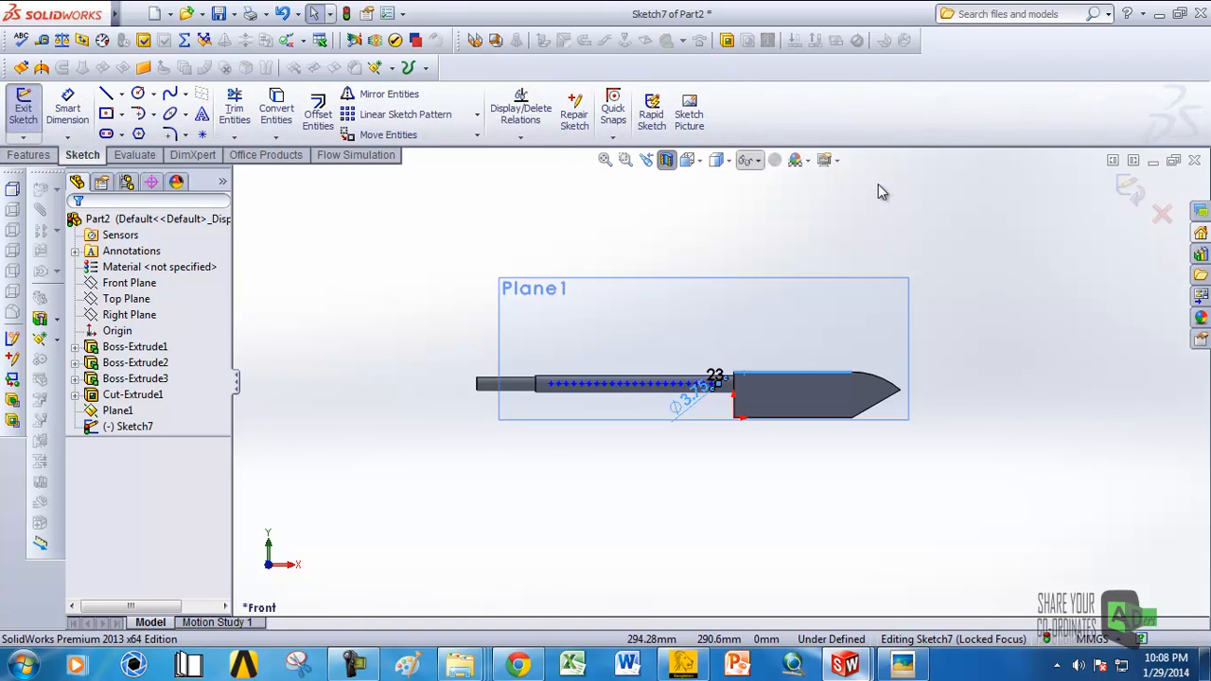
left_click(1128, 188)
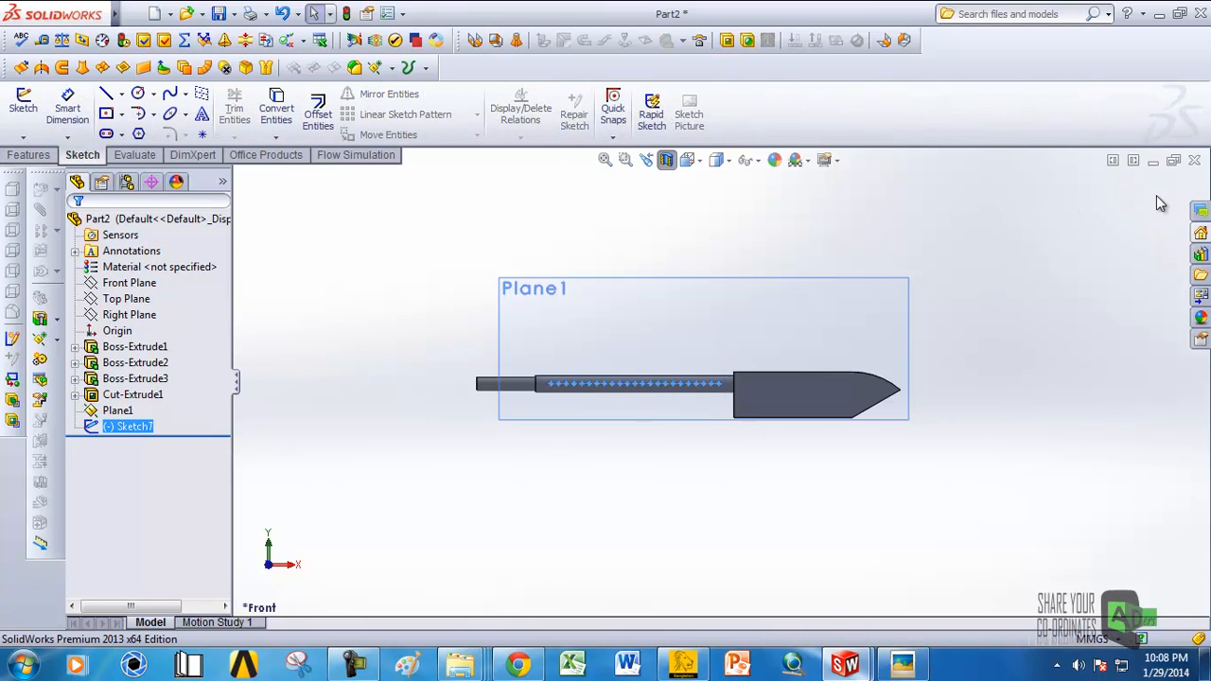
Step: Set up a Wrap of the circle-row sketch onto the cylindrical face of the barrel's thicker section
left_click(28, 156)
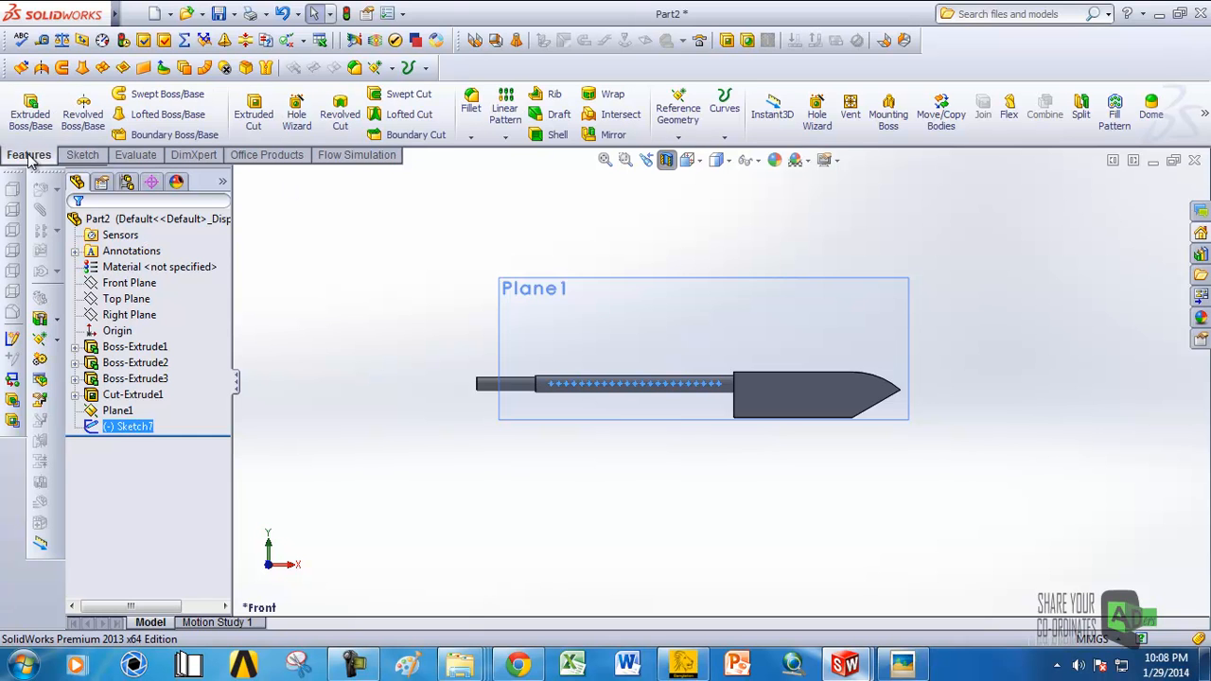
scroll(553, 210, "down", 2)
scroll(919, 312, "up", 4)
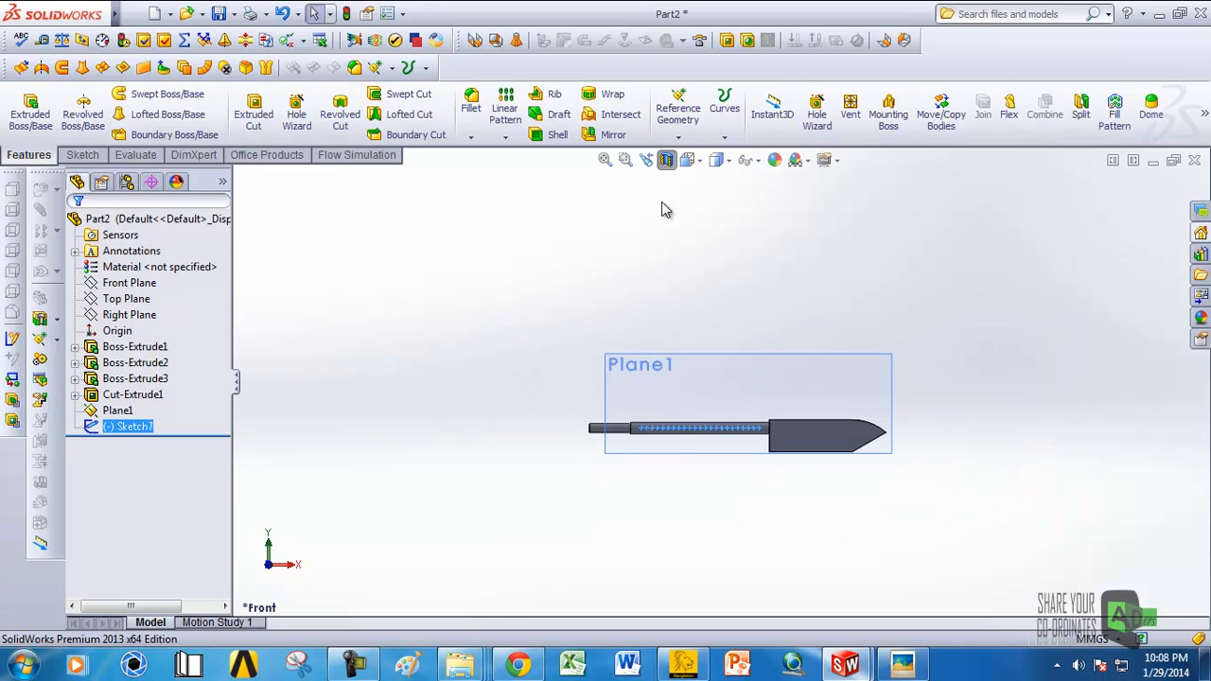
scroll(746, 378, "down", 2)
scroll(690, 465, "down", 2)
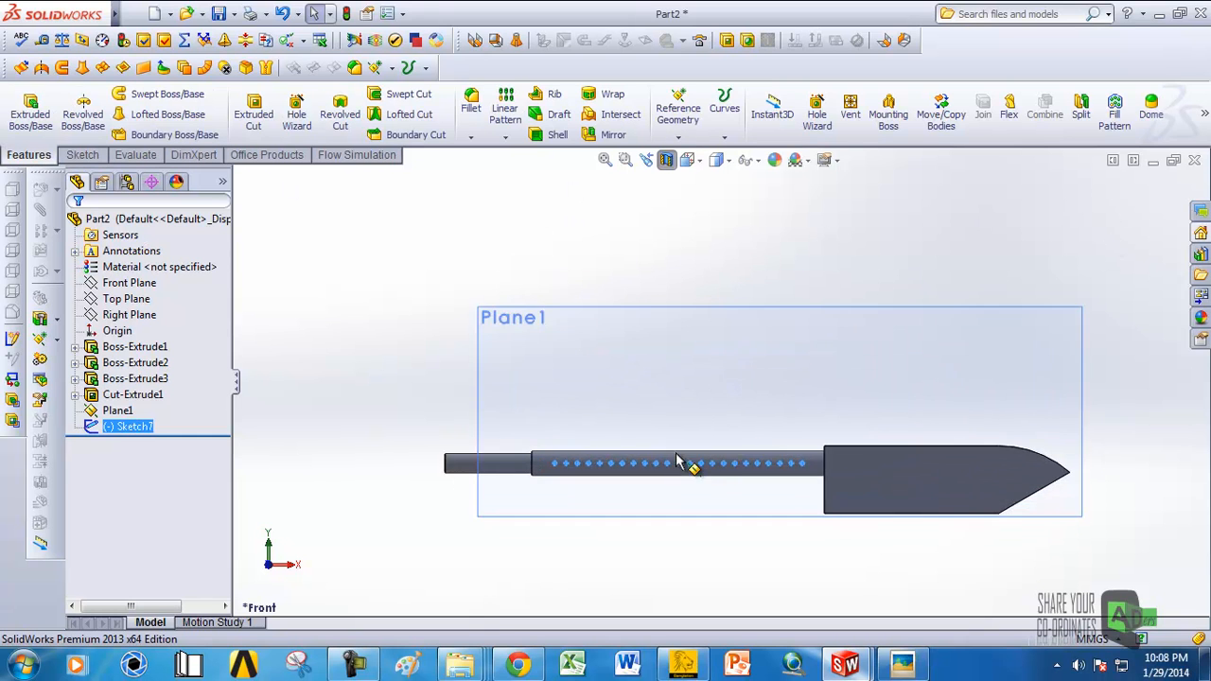
left_click(607, 102)
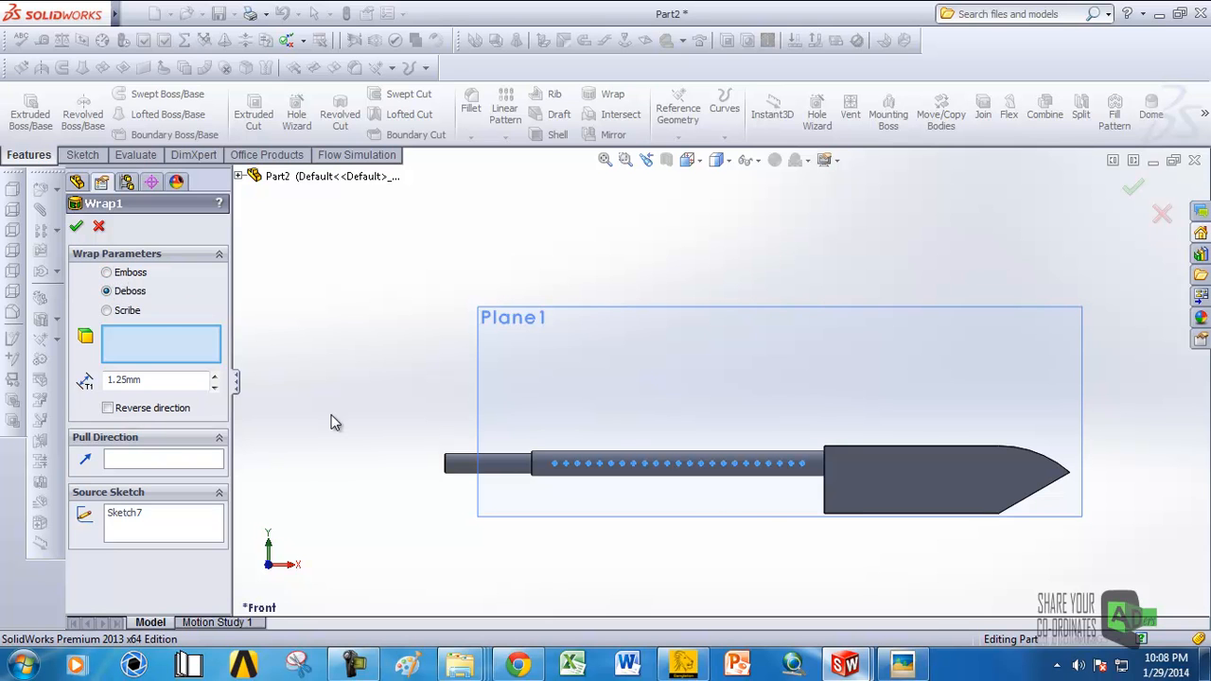
scroll(559, 409, "down", 3)
middle_click_drag(586, 399, 603, 465)
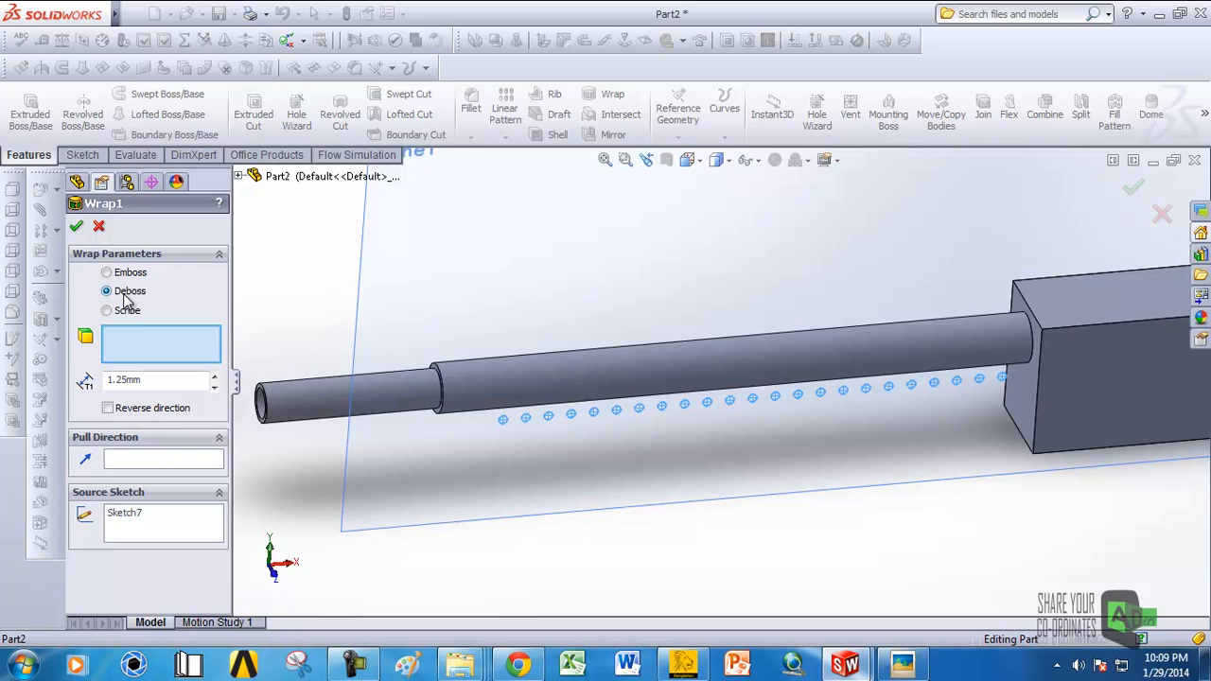
scroll(567, 419, "down", 2)
middle_click_drag(568, 418, 544, 336)
scroll(606, 352, "up", 2)
scroll(606, 351, "up", 2)
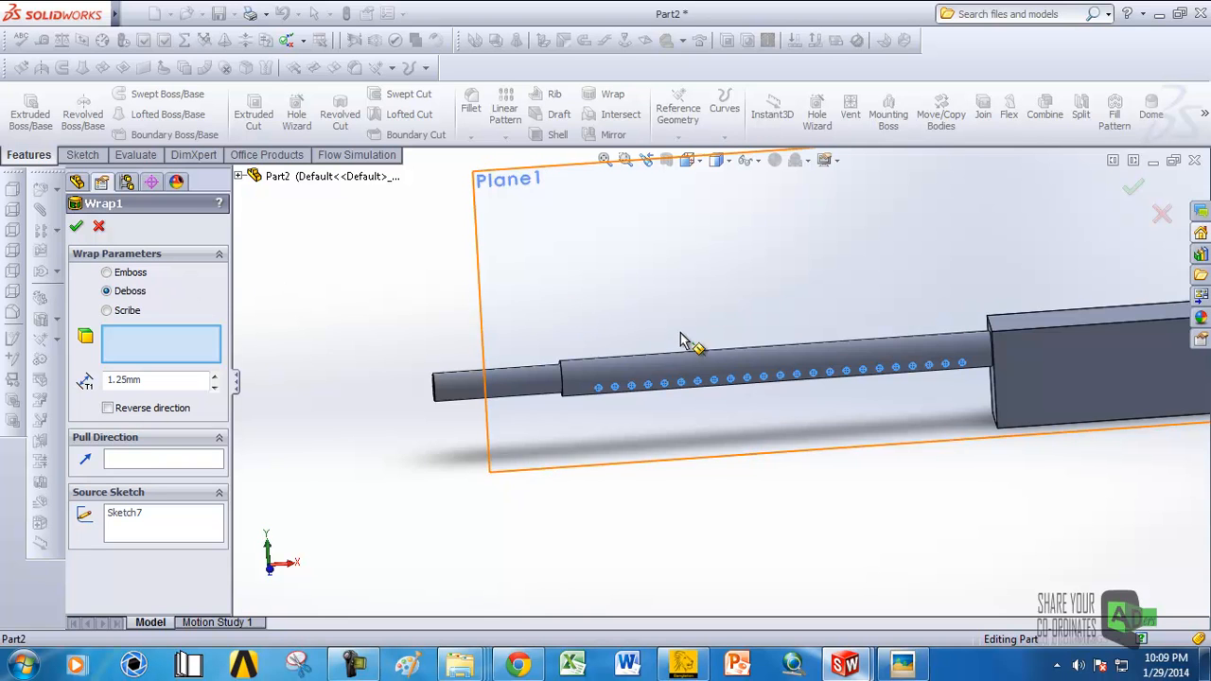
scroll(641, 378, "down", 2)
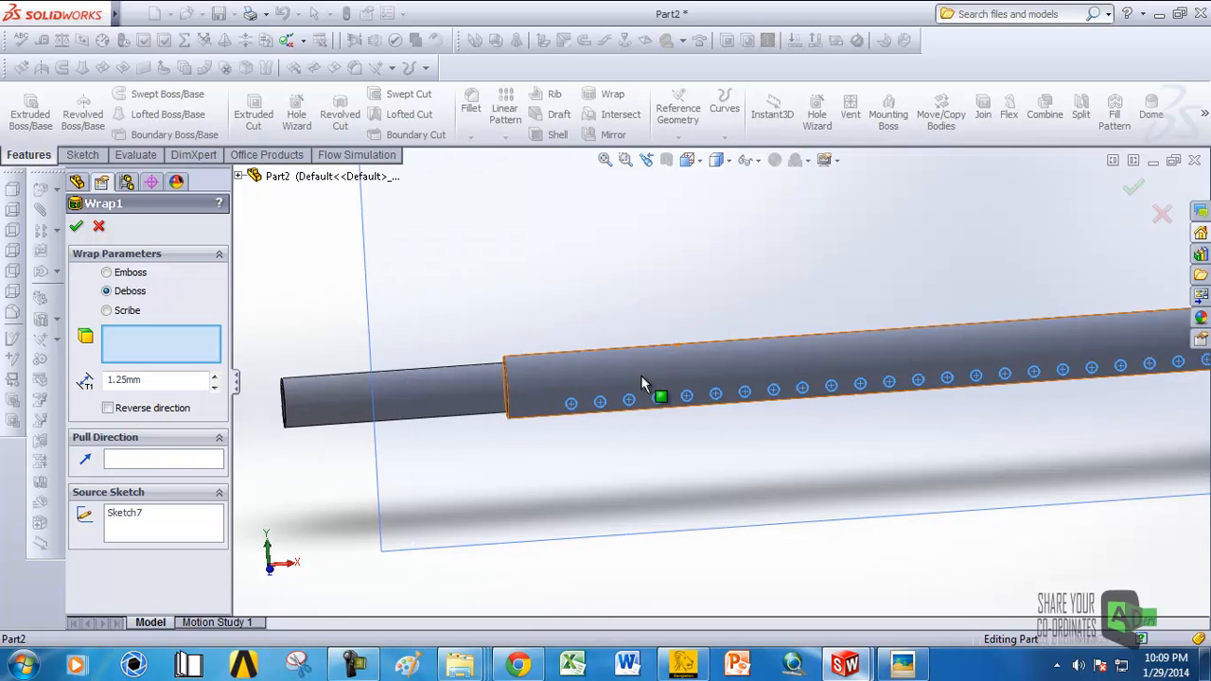
left_click(565, 382)
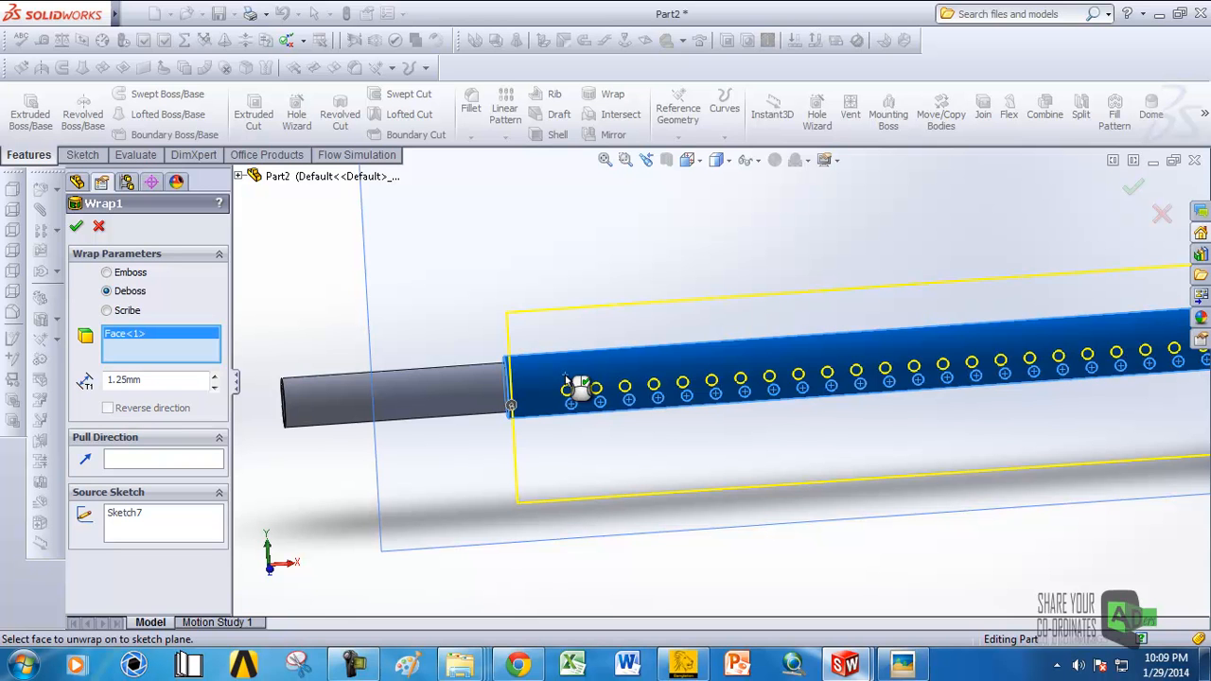
Step: Switch the wrap type to Emboss and create the row of circles on the barrel with a 1.25 mm thickness
scroll(625, 386, "up", 2)
scroll(705, 393, "down", 2)
scroll(696, 406, "down", 3)
middle_click_drag(678, 388, 727, 384)
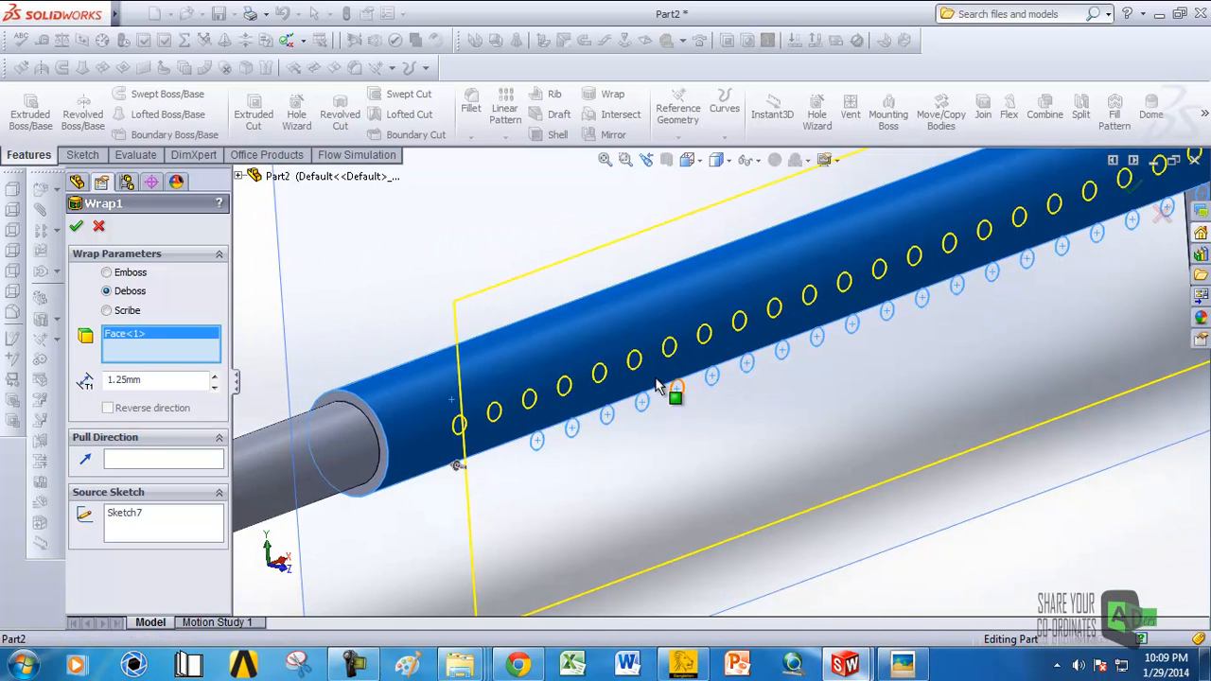
scroll(655, 388, "up", 2)
scroll(700, 401, "down", 2)
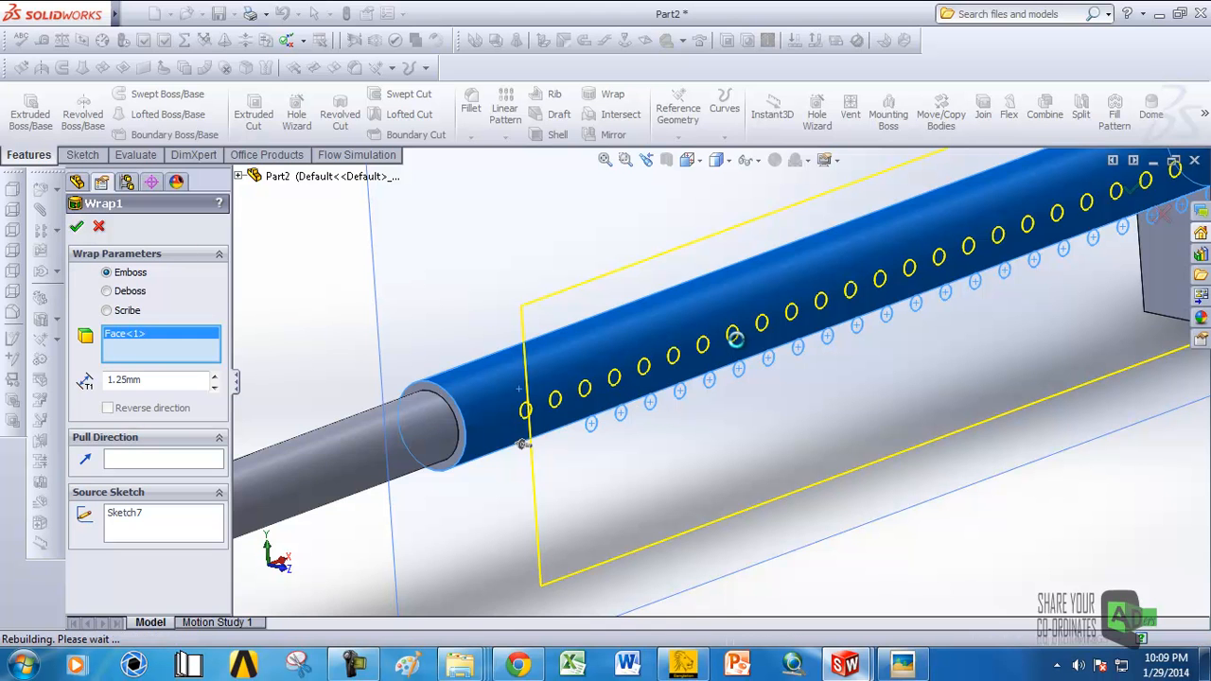
scroll(738, 347, "up", 5)
scroll(747, 359, "down", 5)
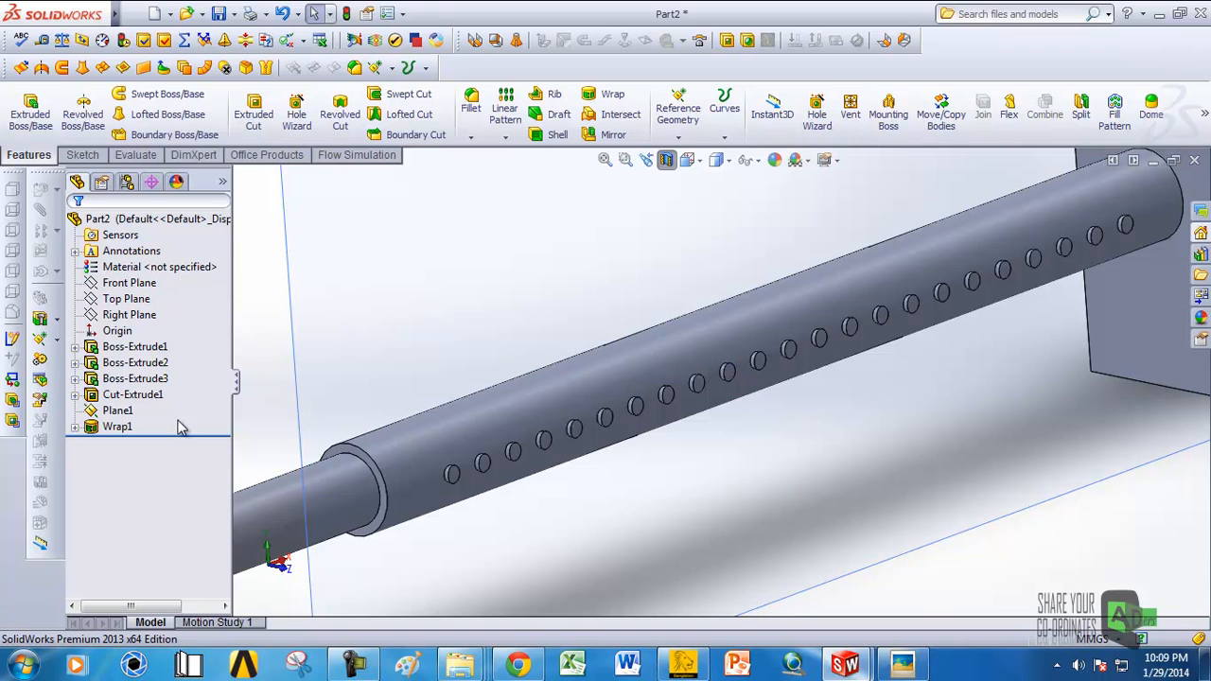
scroll(511, 471, "down", 2)
scroll(515, 471, "up", 4)
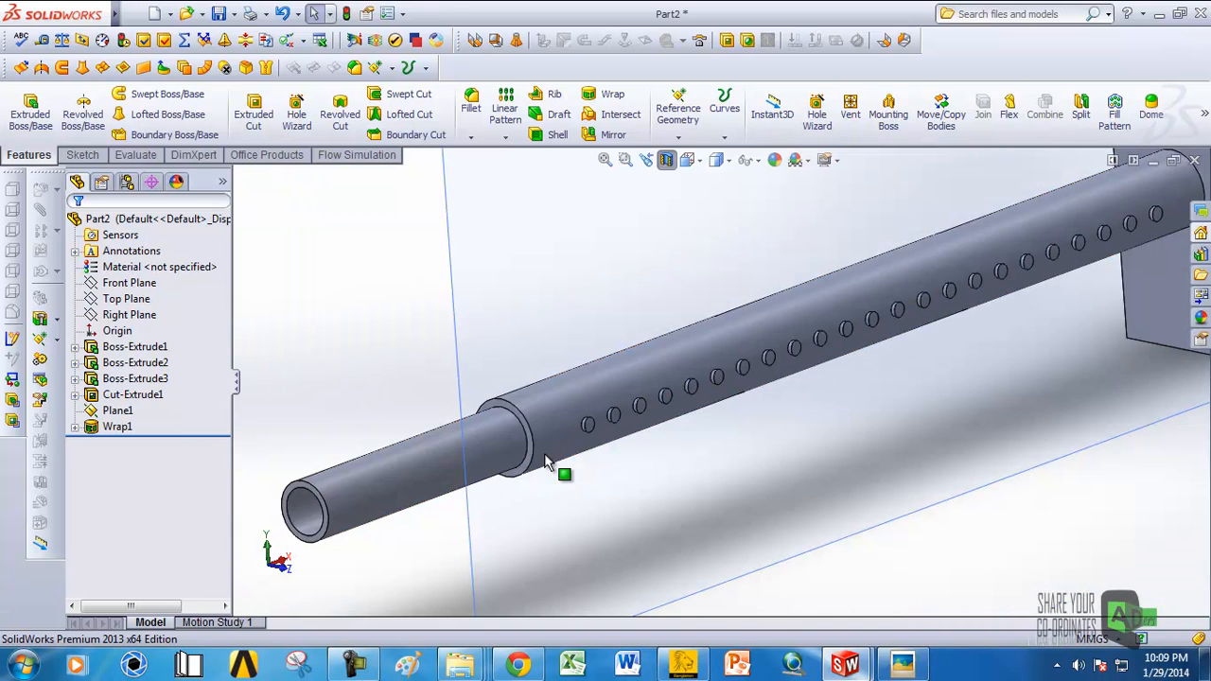
scroll(568, 416, "down", 4)
scroll(598, 428, "down", 2)
scroll(598, 427, "up", 3)
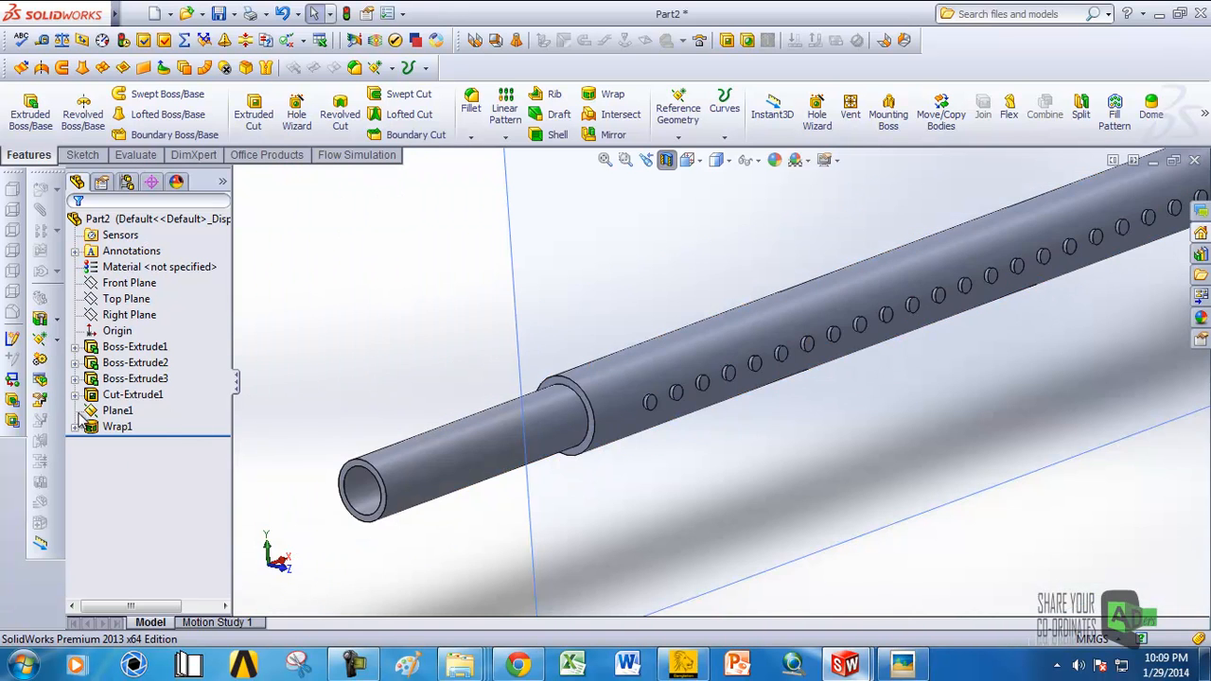
left_click(117, 427)
right_click(117, 426)
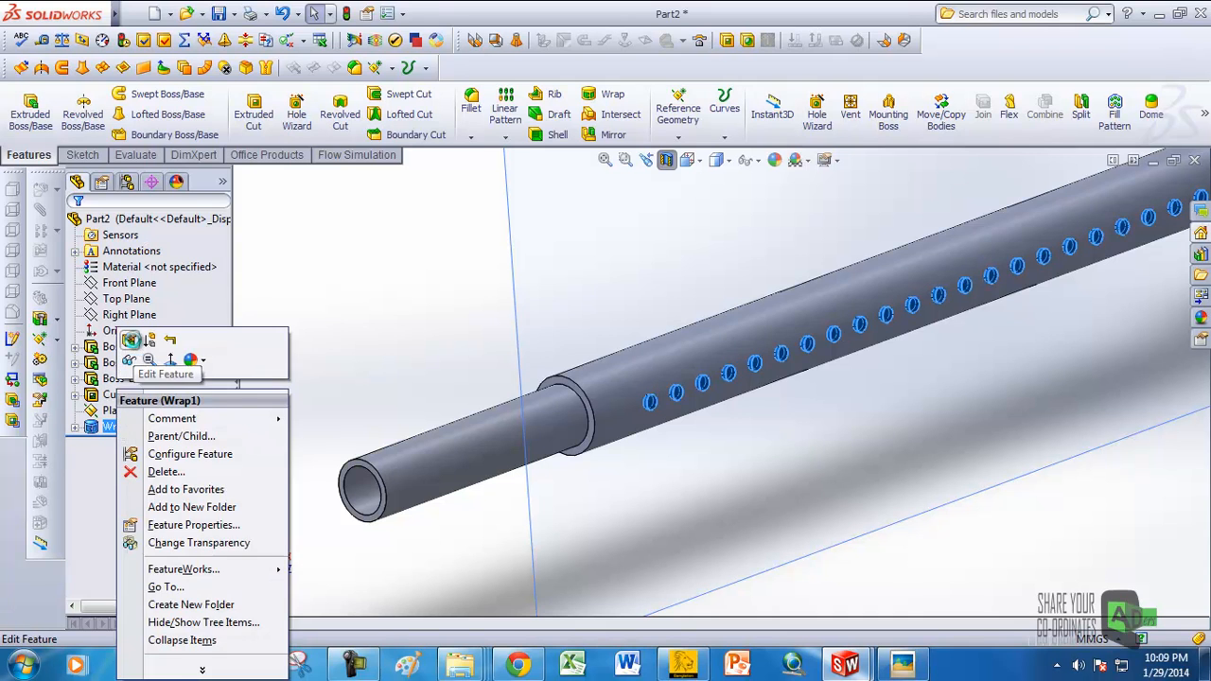
left_click(132, 342)
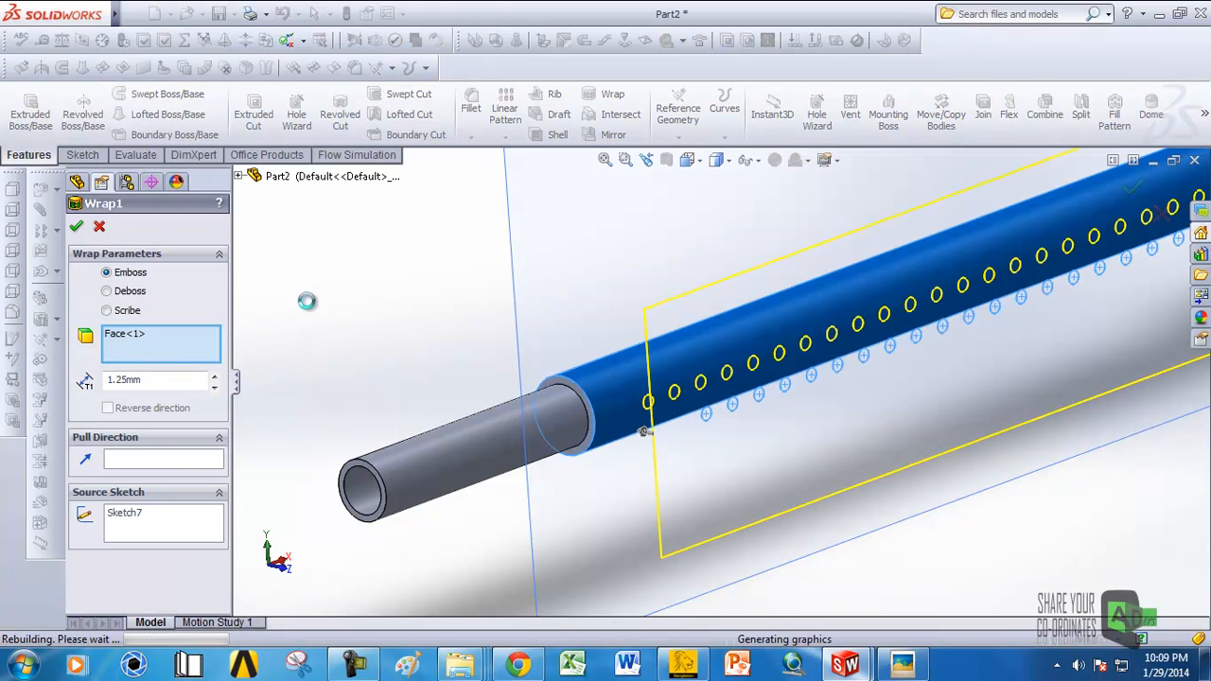
left_click(77, 227)
Step: Edit the barrel's wrap feature and change its type to Deboss
right_click(111, 428)
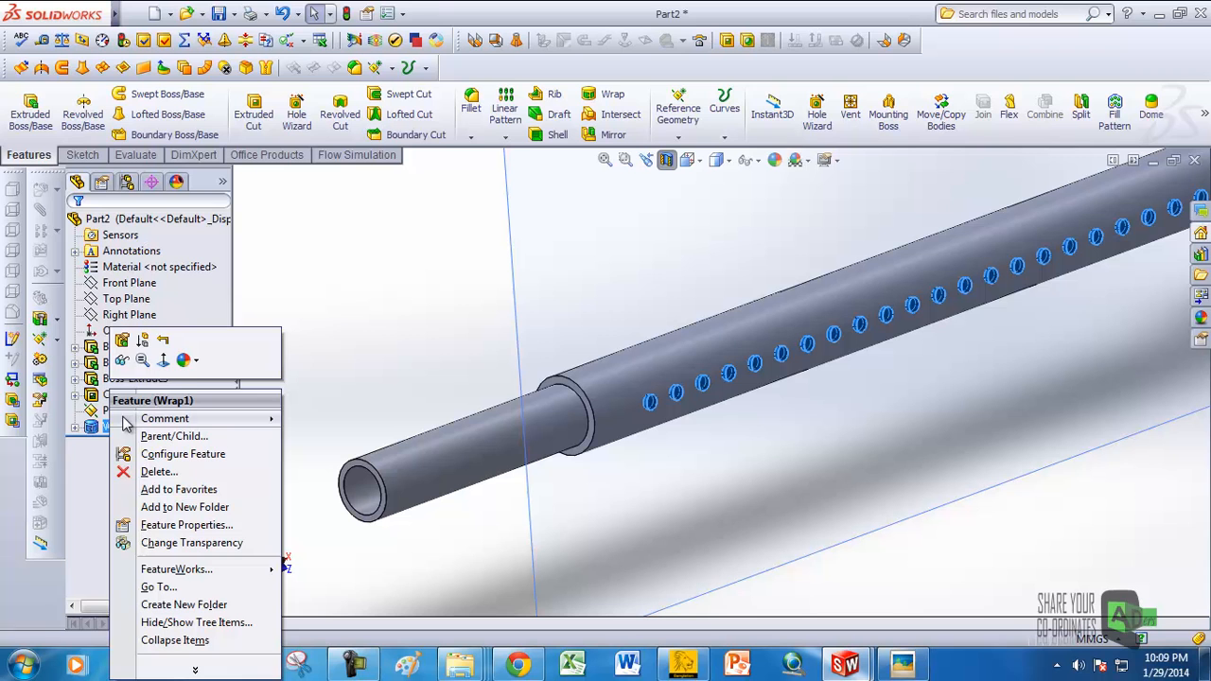
left_click(123, 345)
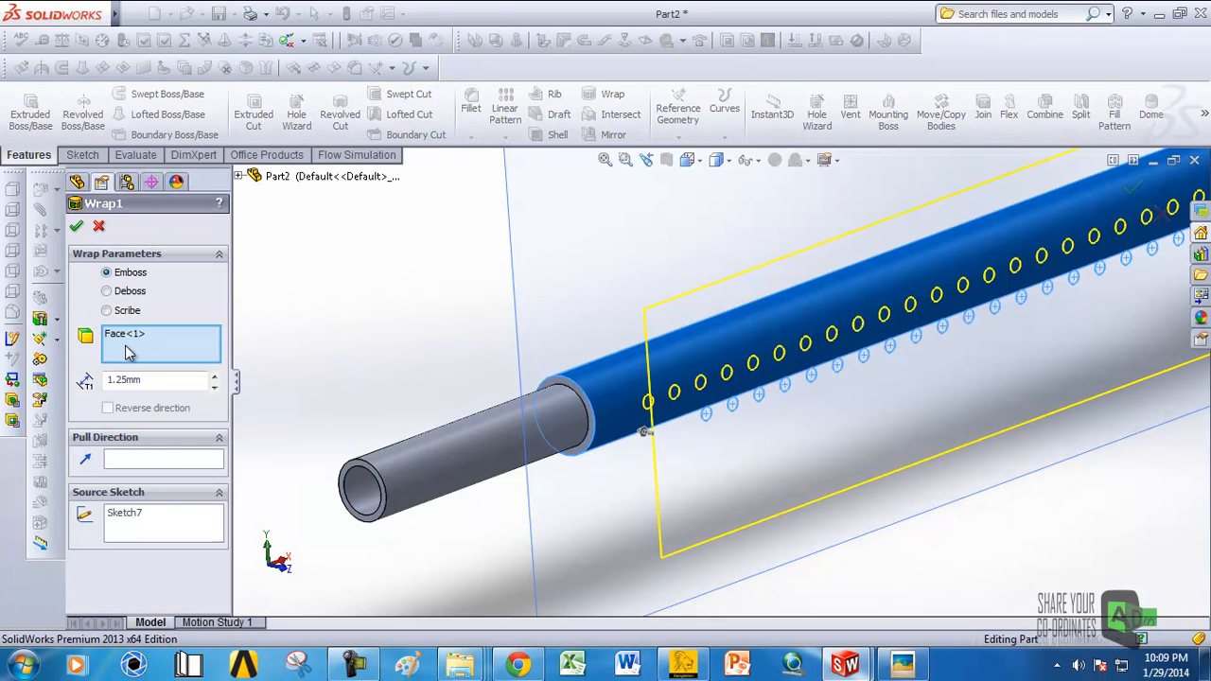
left_click(107, 292)
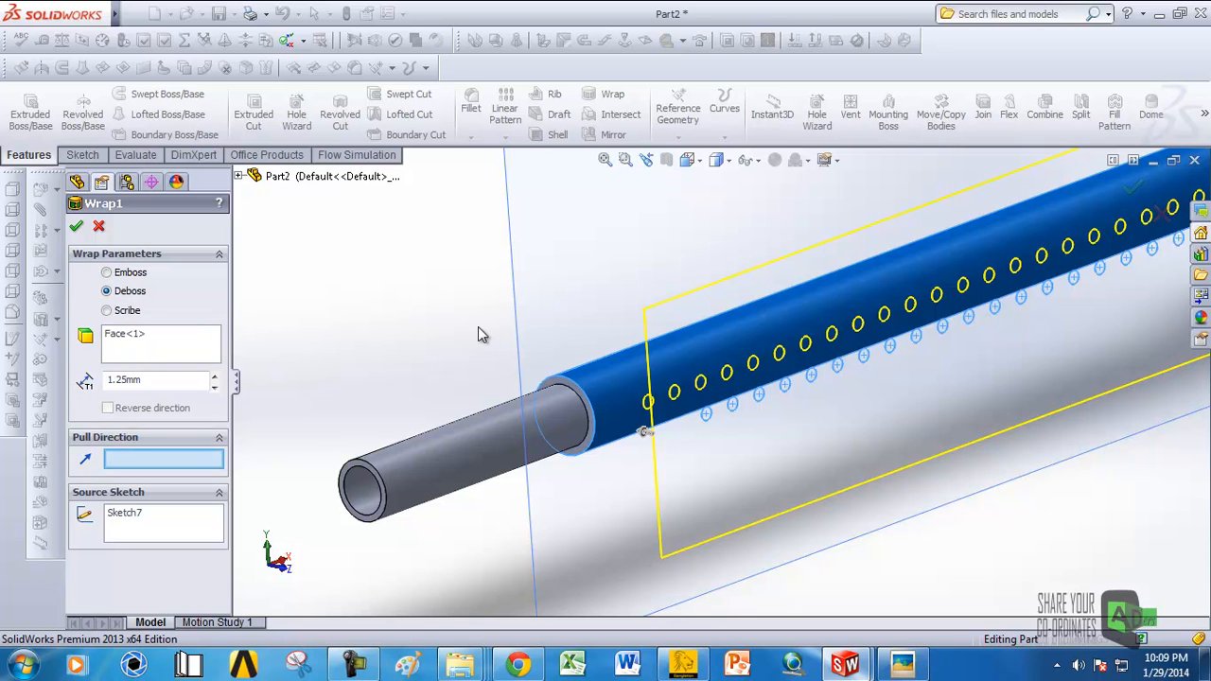
left_click(77, 229)
scroll(681, 379, "down", 3)
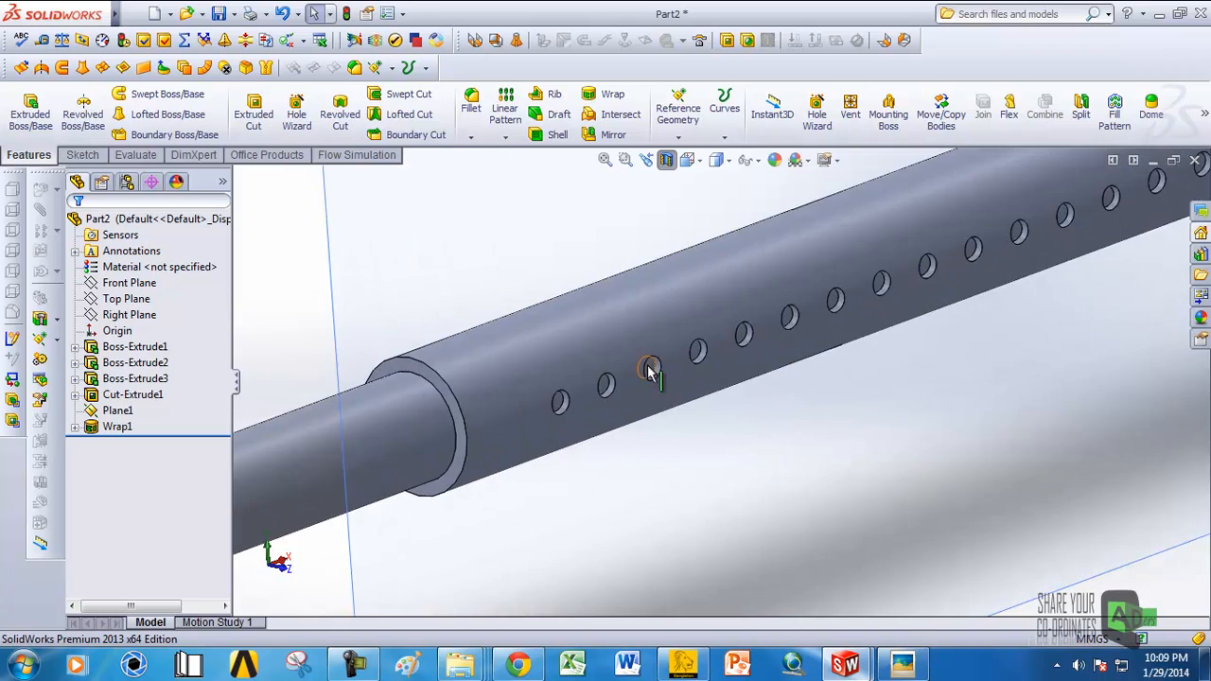
Step: Inspect the debossed row of holes along the barrel from several angles and check the overall model
scroll(662, 375, "down", 5)
scroll(680, 390, "up", 4)
middle_click_drag(676, 383, 697, 398)
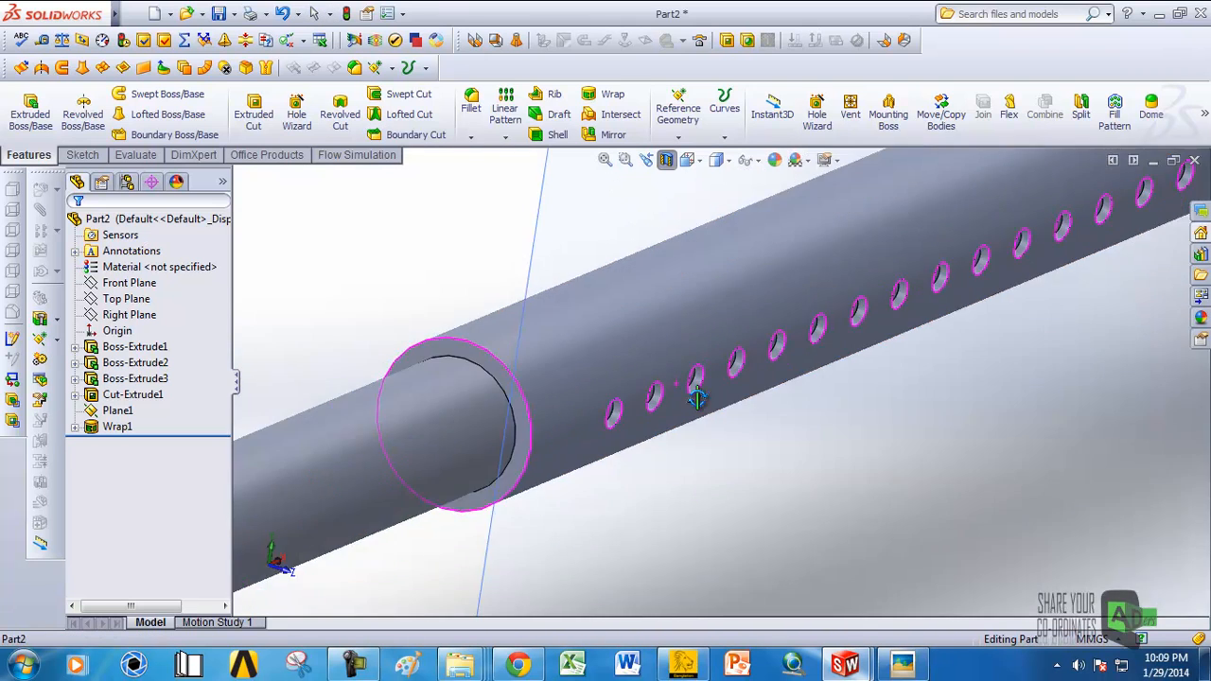
scroll(697, 399, "up", 8)
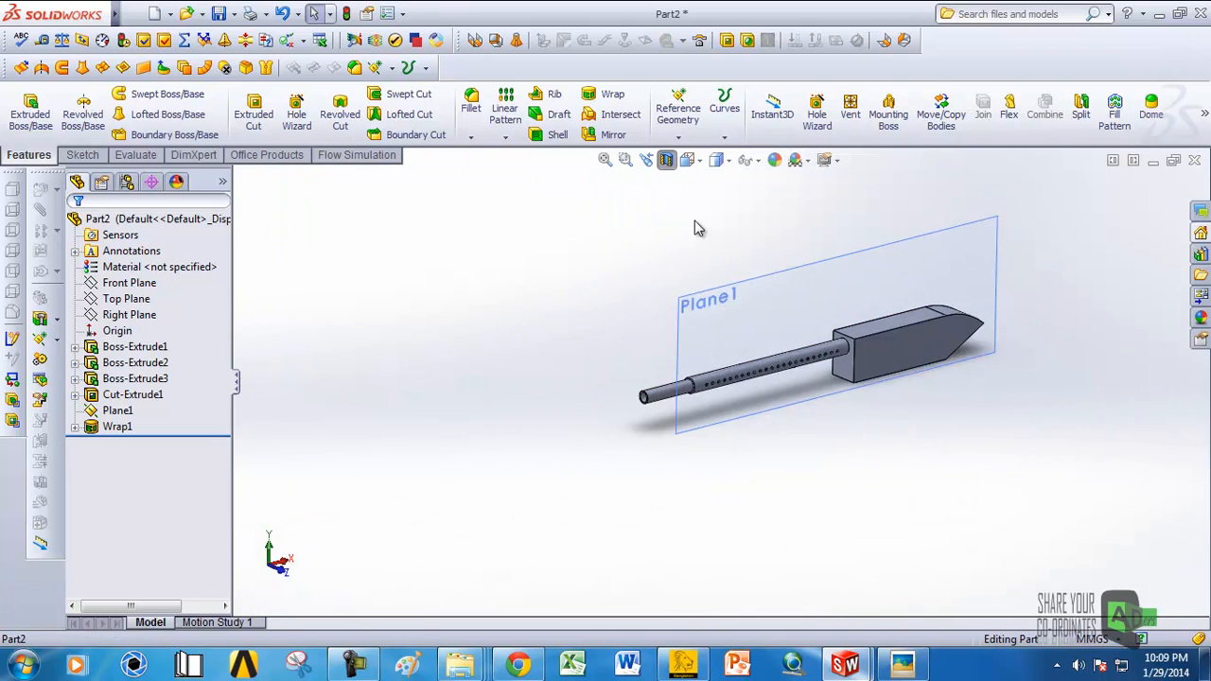
scroll(742, 331, "down", 4)
scroll(575, 438, "down", 4)
middle_click_drag(576, 438, 547, 431)
left_click(545, 431)
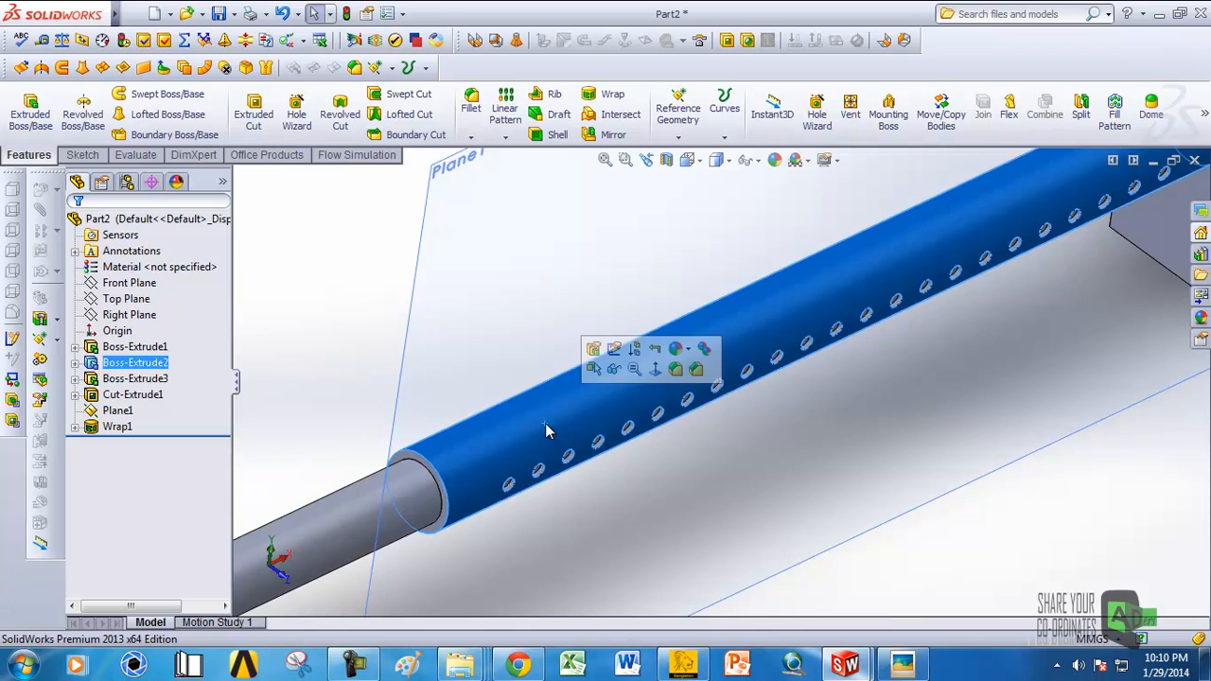
key("f")
left_click(586, 273)
scroll(719, 424, "down", 6)
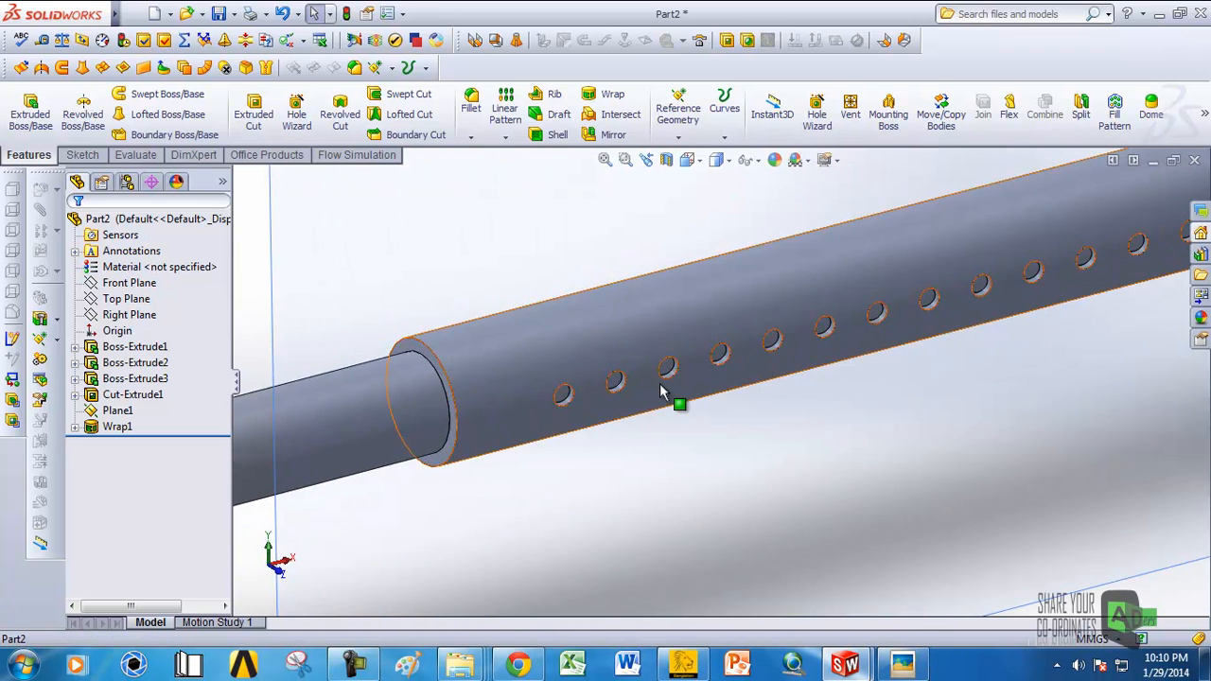
scroll(644, 396, "down", 2)
scroll(1016, 304, "up", 7)
scroll(716, 366, "down", 3)
middle_click_drag(716, 366, 676, 369)
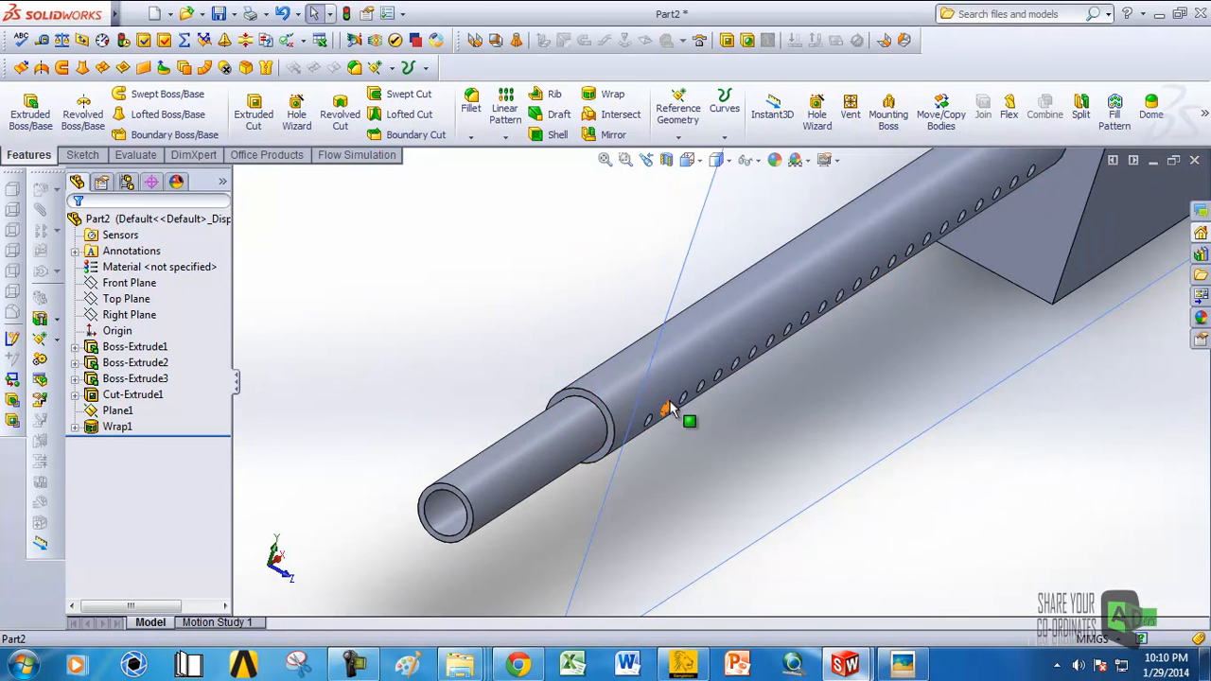
middle_click_drag(501, 382, 473, 318)
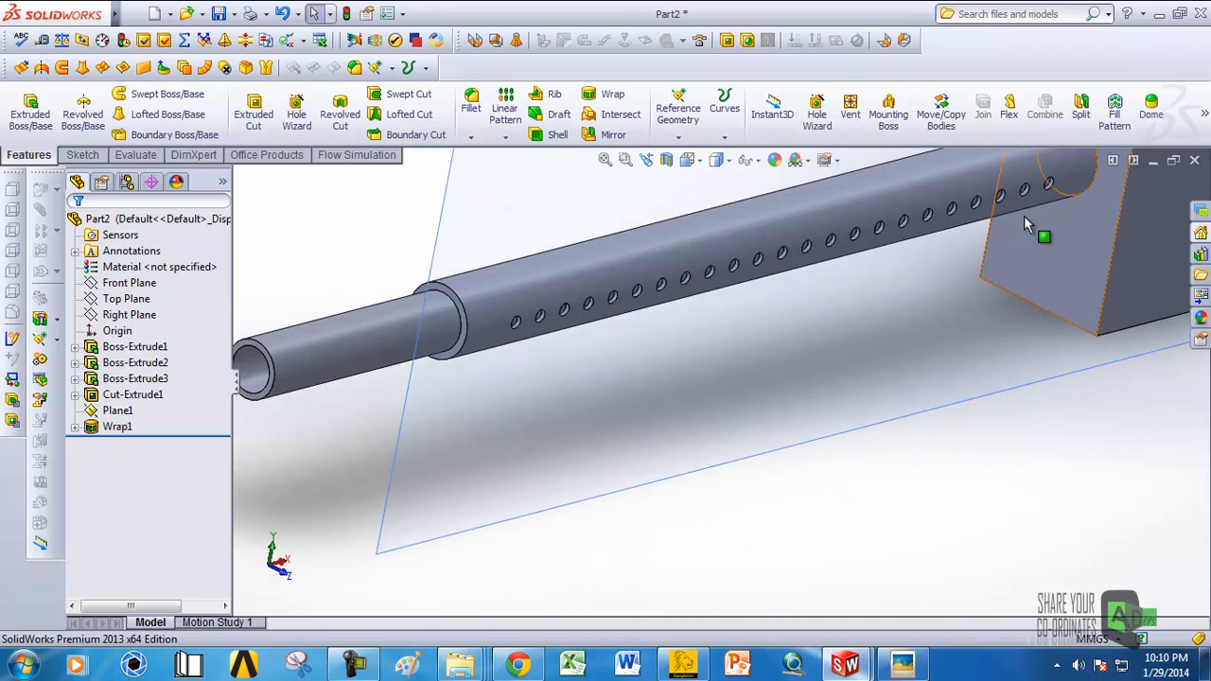
scroll(530, 268, "up", 4)
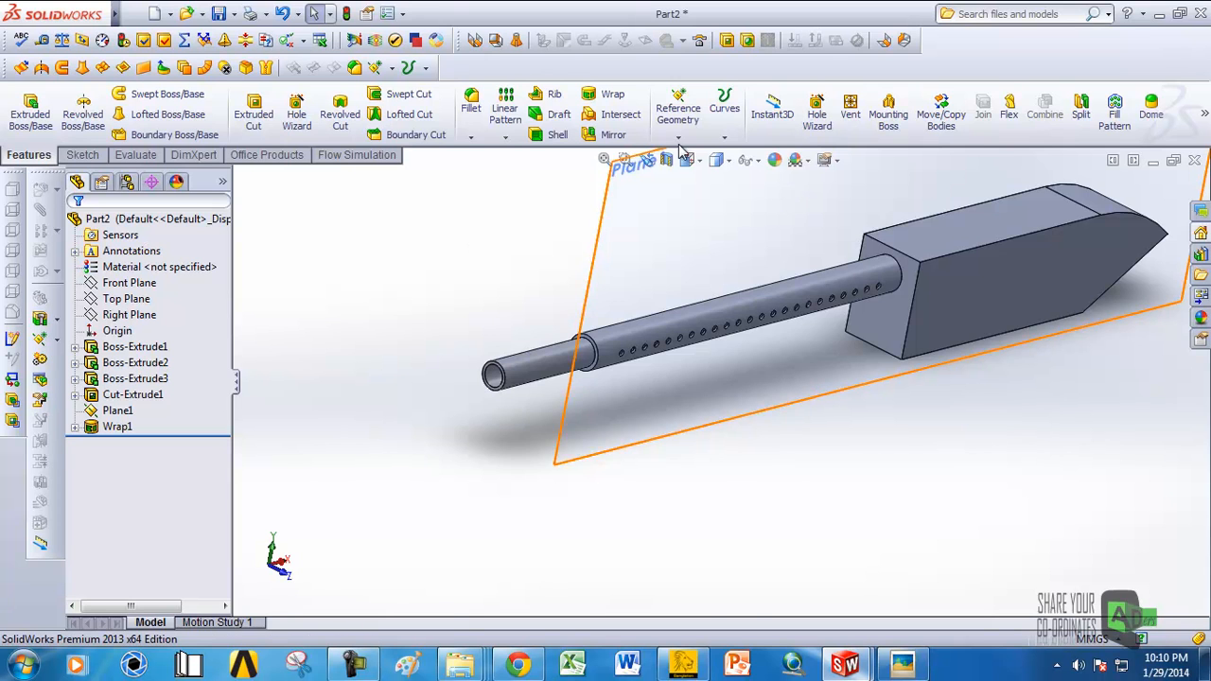
scroll(661, 152, "down", 2)
scroll(704, 201, "up", 5)
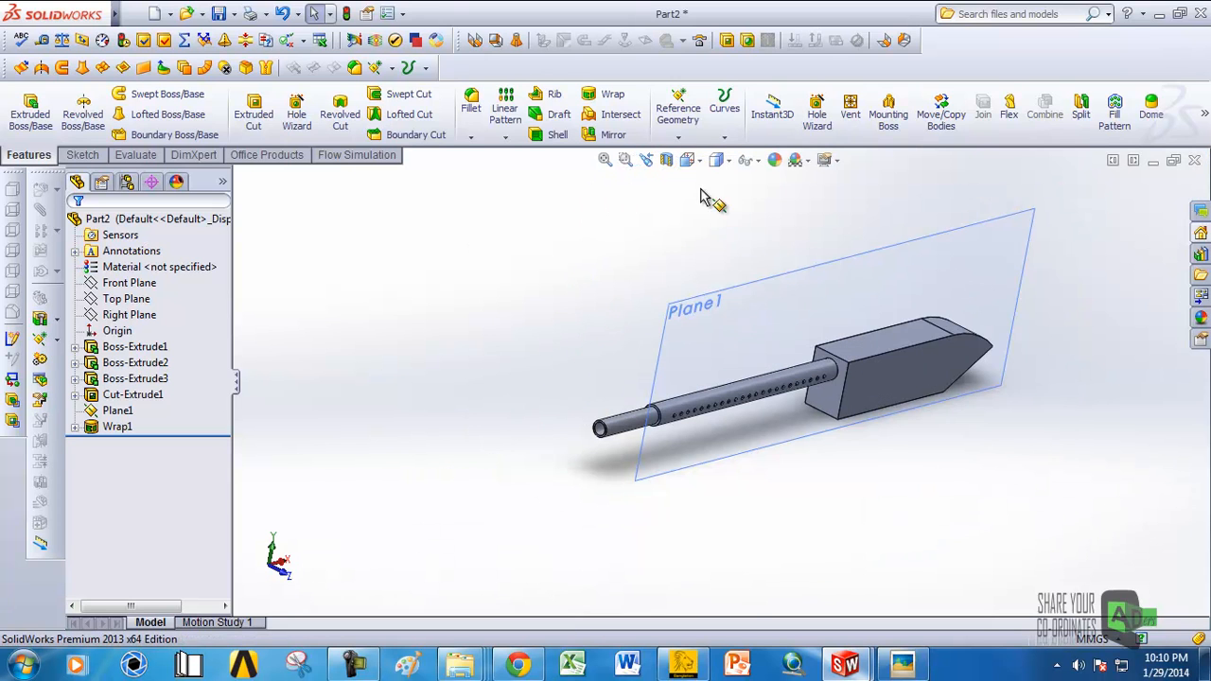
Step: Create a reference axis through the barrel's centre from the cylindrical face of its thicker section
left_click(678, 128)
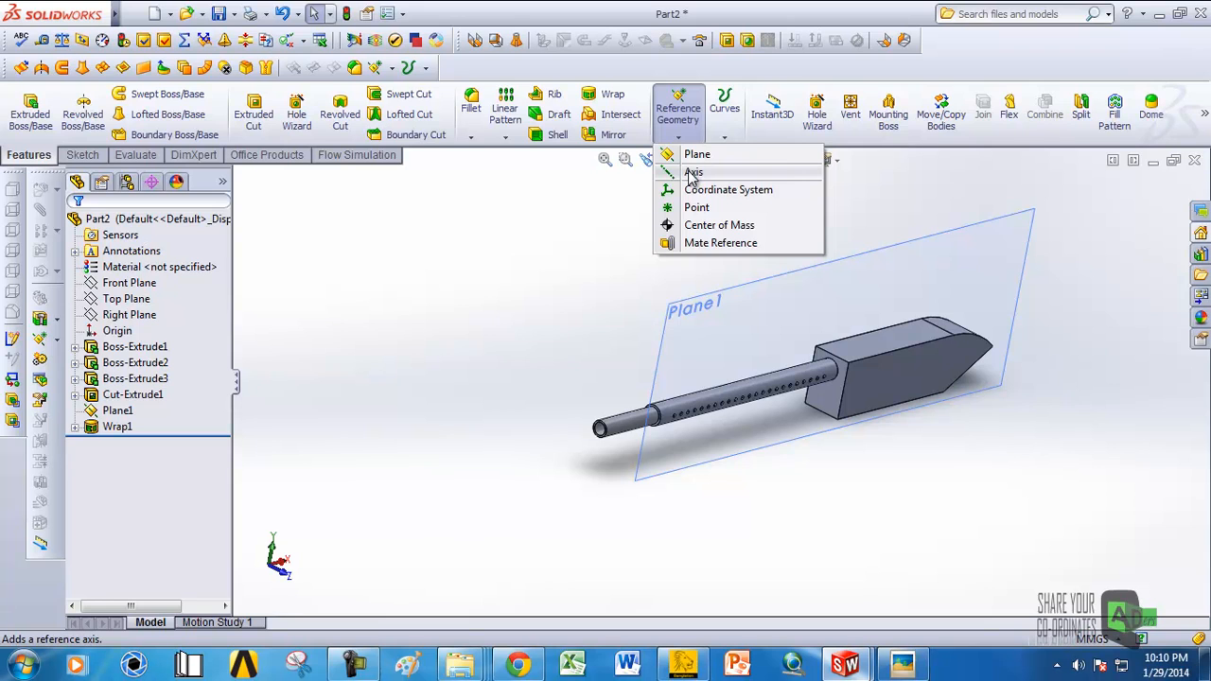
left_click(693, 174)
scroll(683, 401, "down", 5)
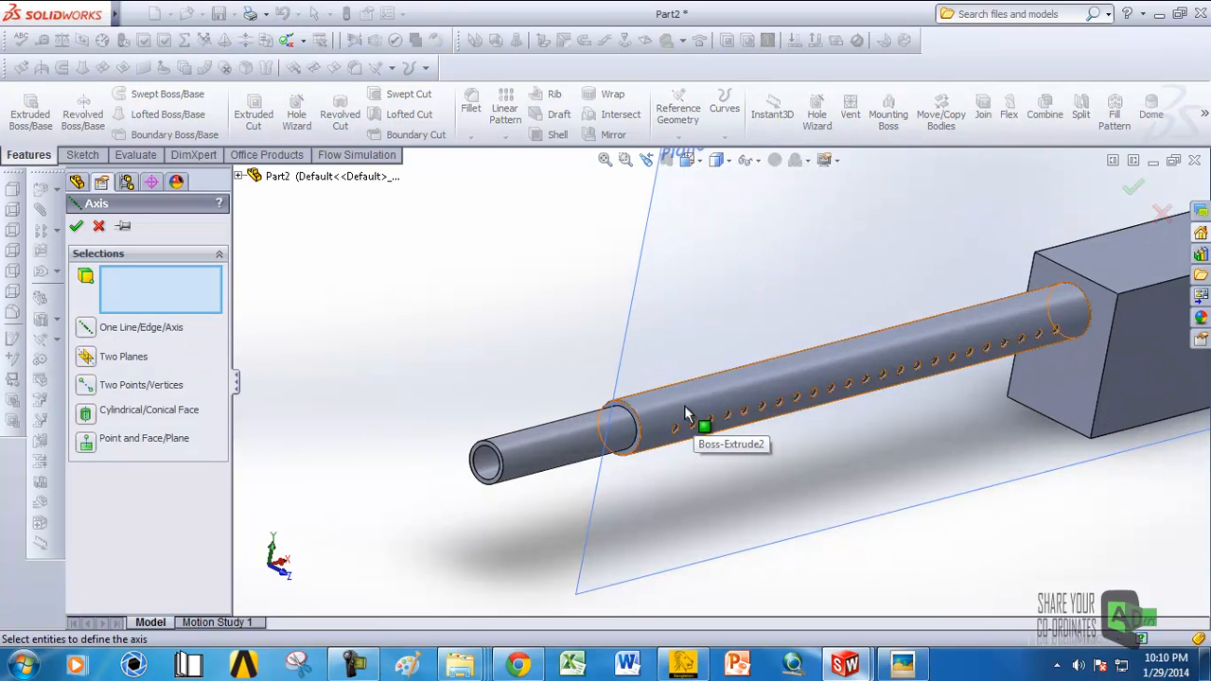
left_click(689, 415)
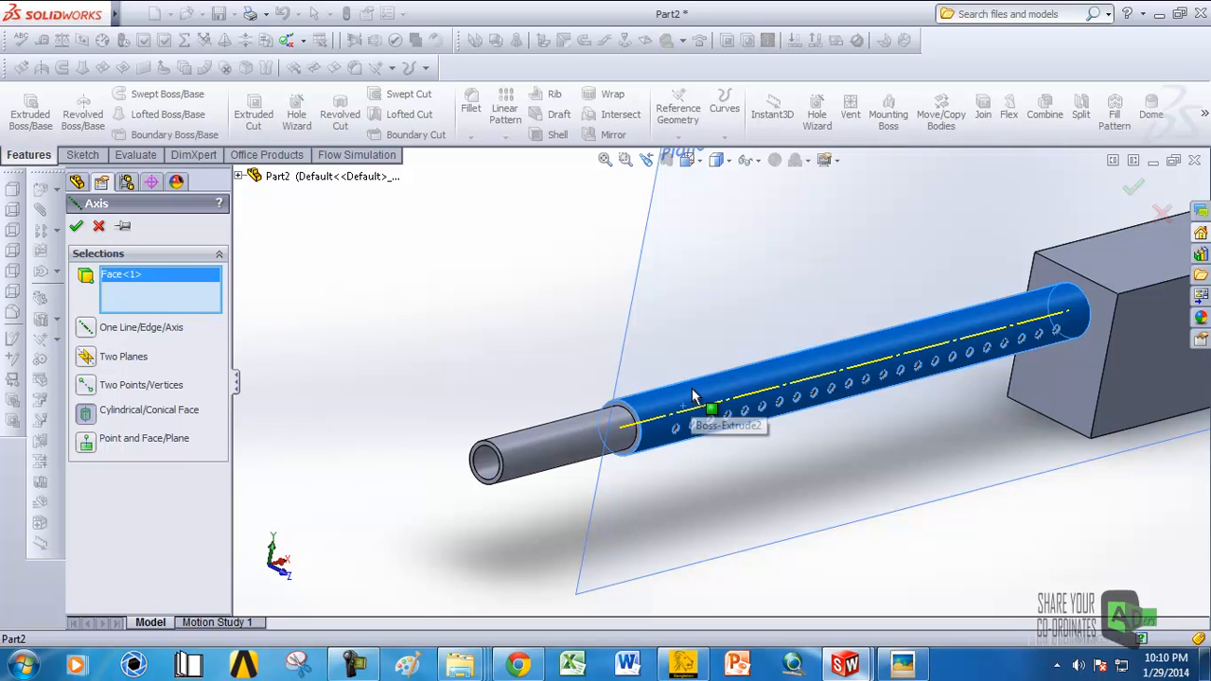
scroll(725, 402, "down", 3)
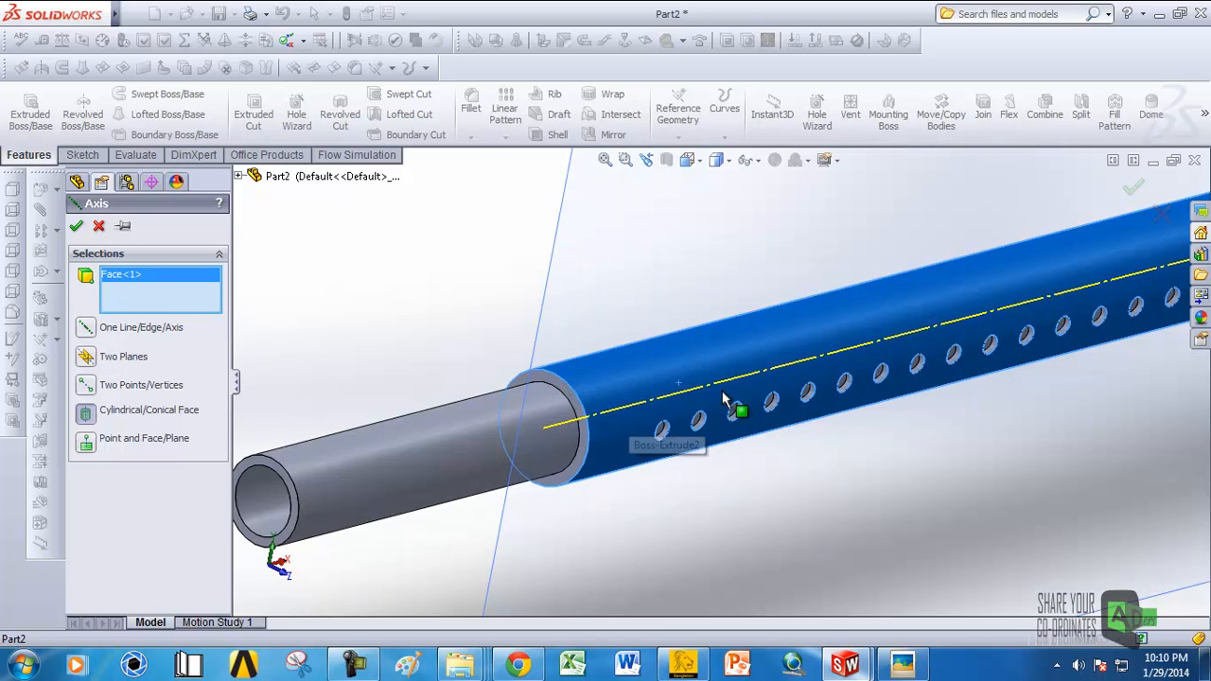
scroll(1146, 276, "up", 4)
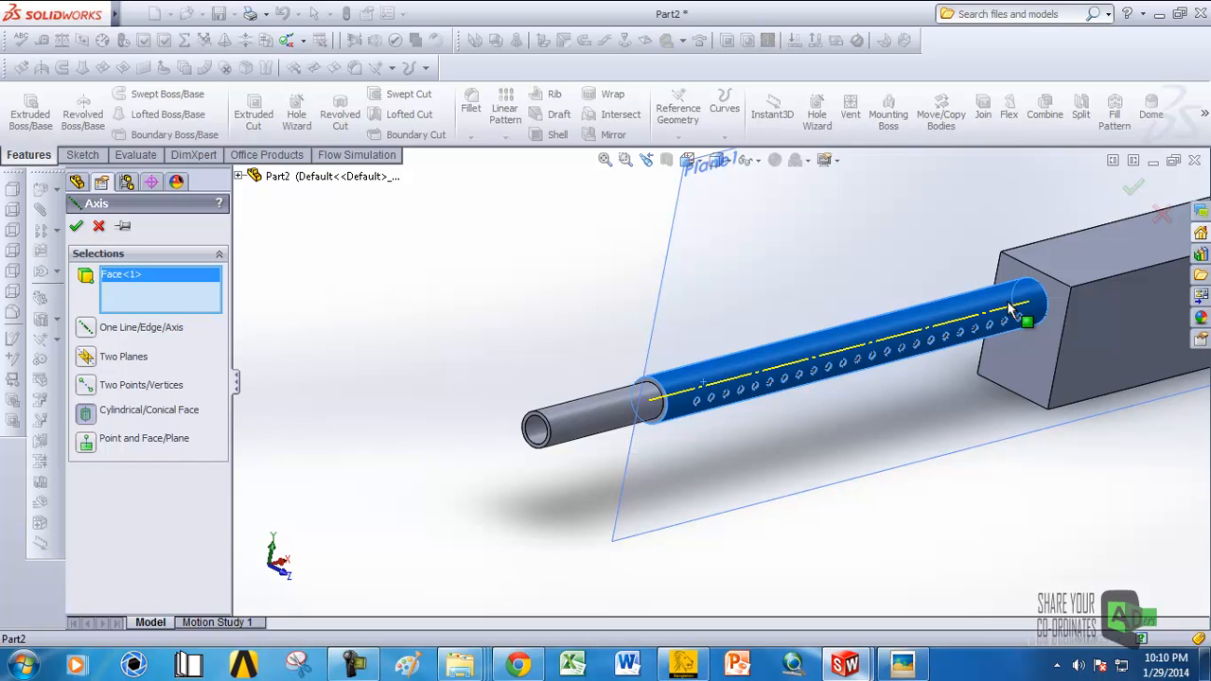
left_click(1135, 191)
scroll(736, 389, "up", 5)
scroll(736, 389, "down", 6)
scroll(736, 390, "up", 4)
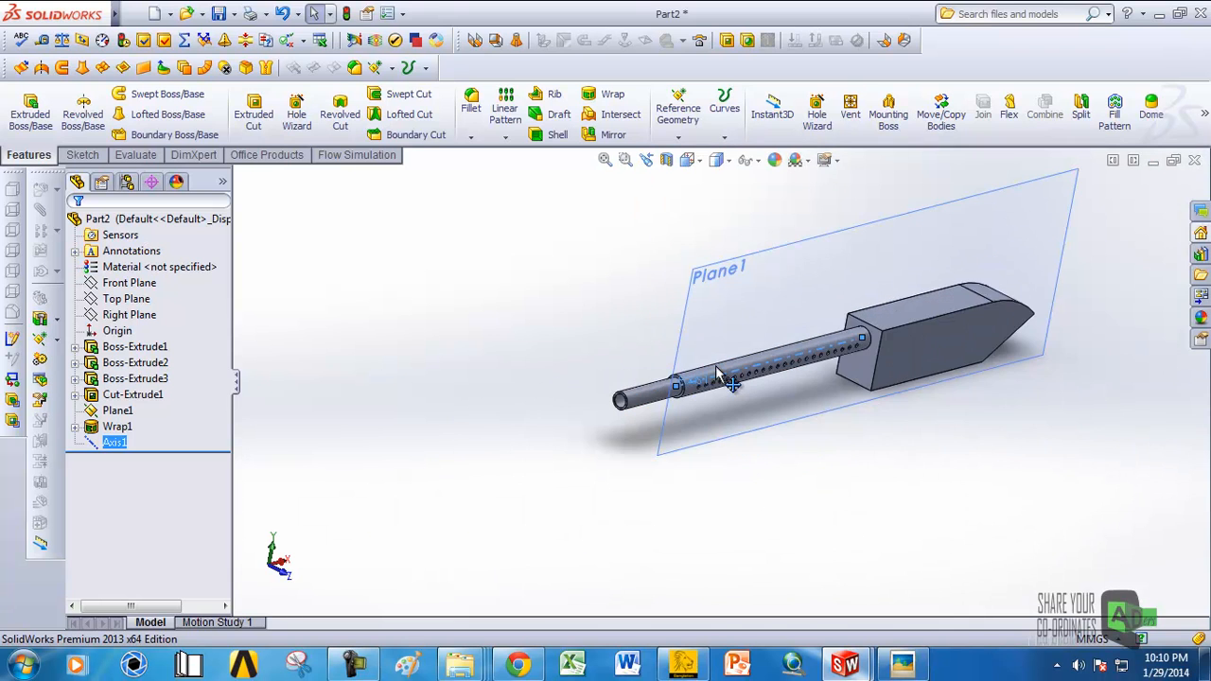
scroll(734, 393, "down", 7)
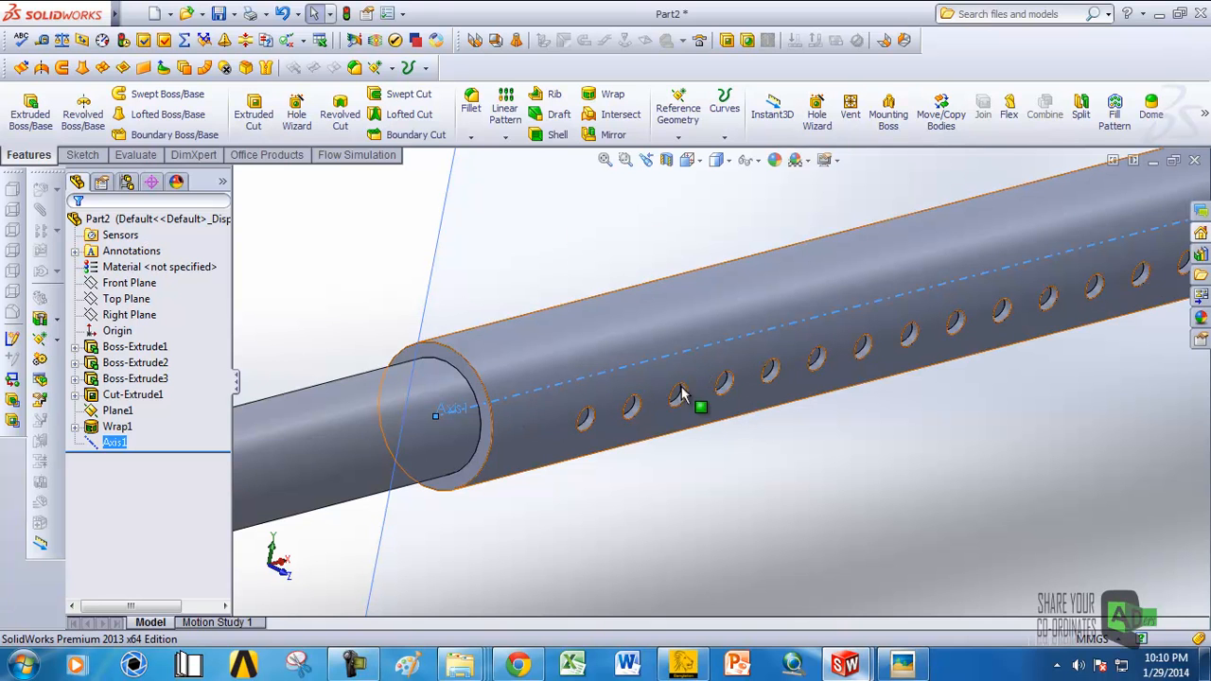
scroll(542, 396, "up", 4)
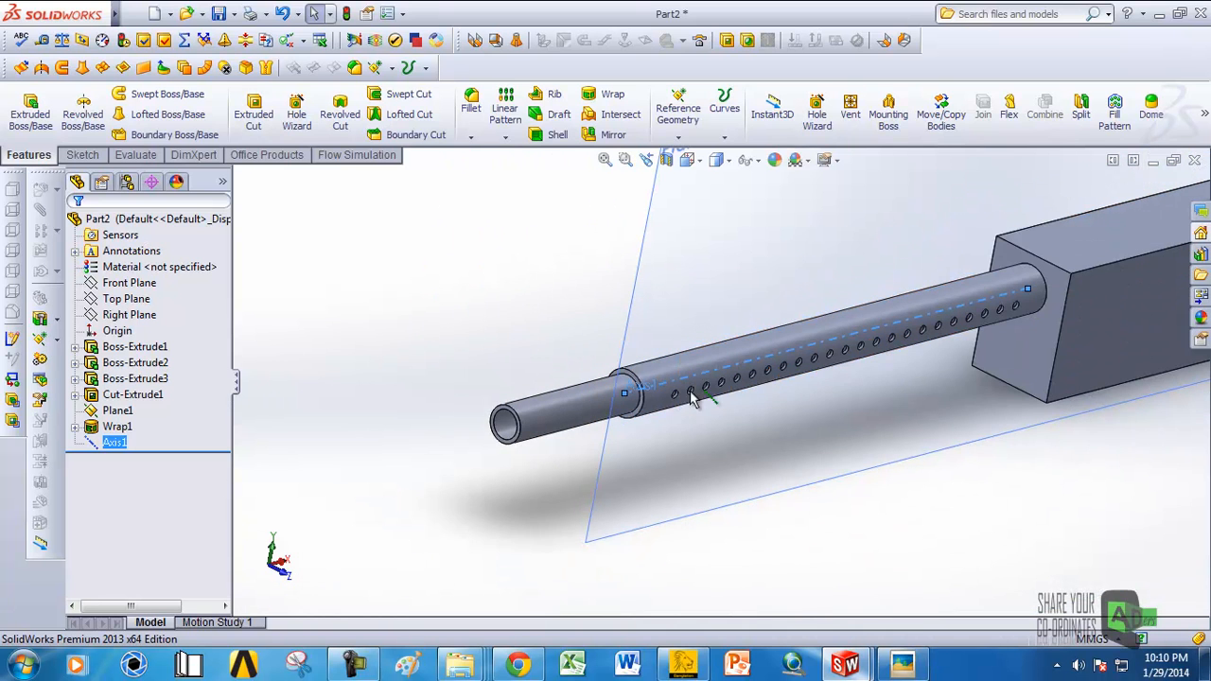
Step: Start a circular pattern about the barrel's central axis with 4 equally spaced instances over 360 degrees
scroll(662, 379, "down", 4)
left_click(505, 138)
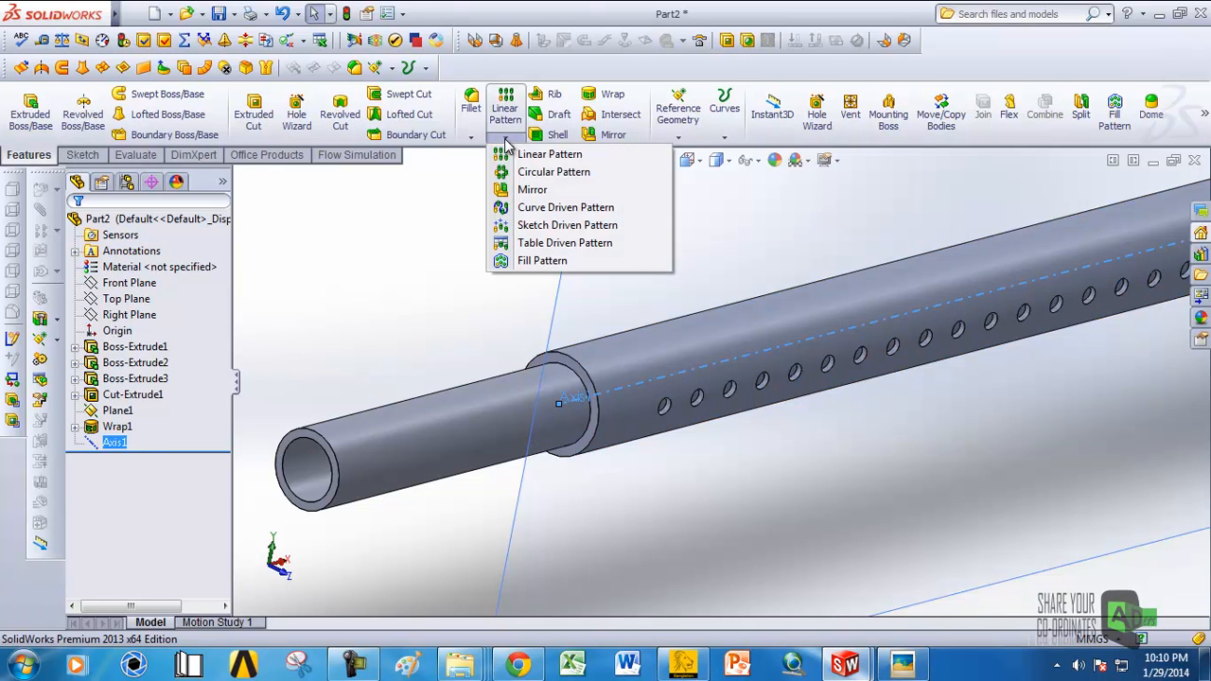
left_click(347, 238)
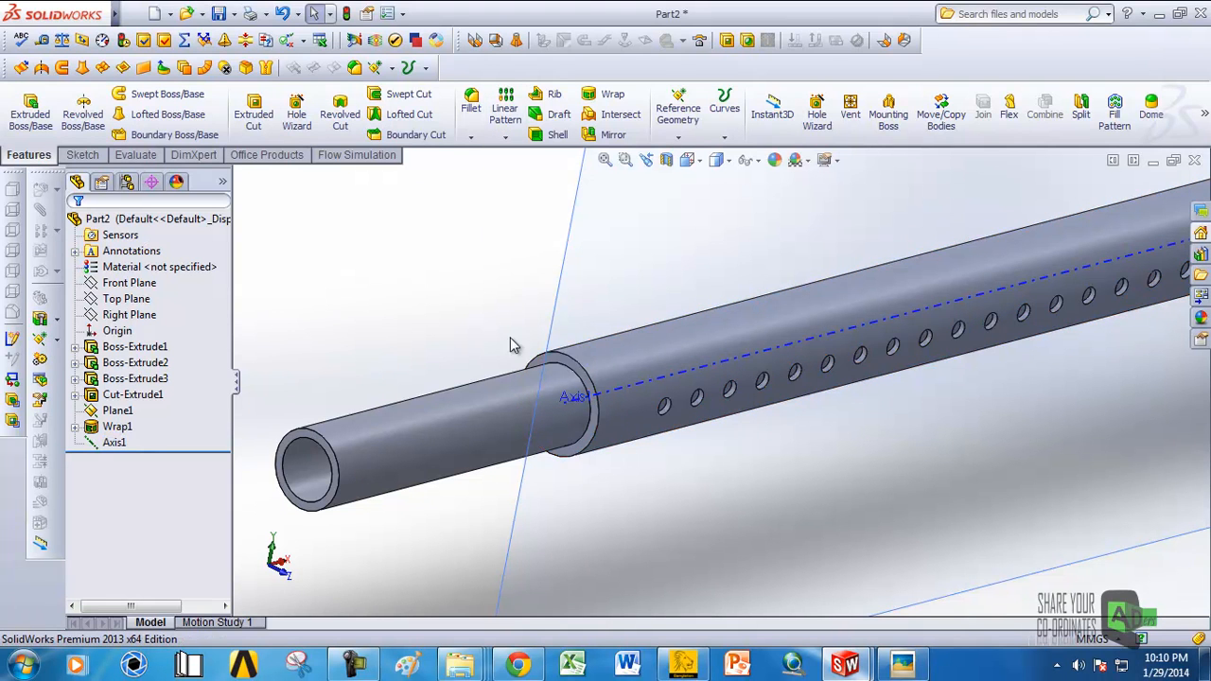
scroll(763, 365, "up", 5)
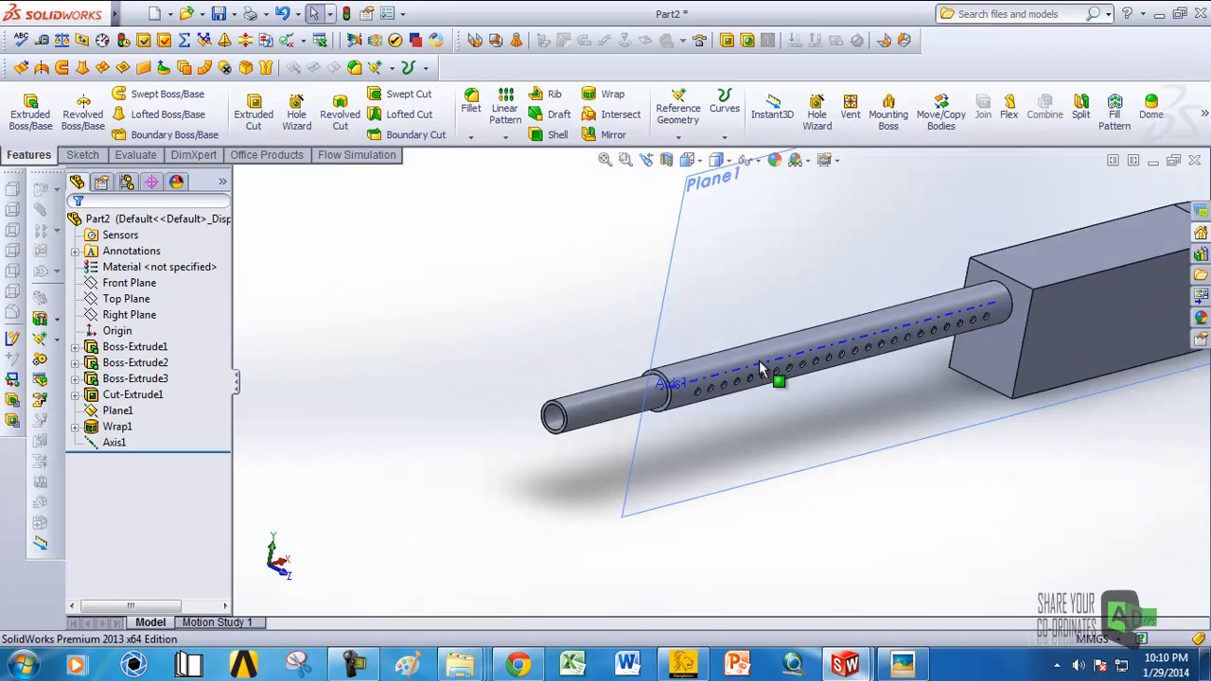
scroll(719, 368, "down", 3)
middle_click_drag(599, 407, 725, 397)
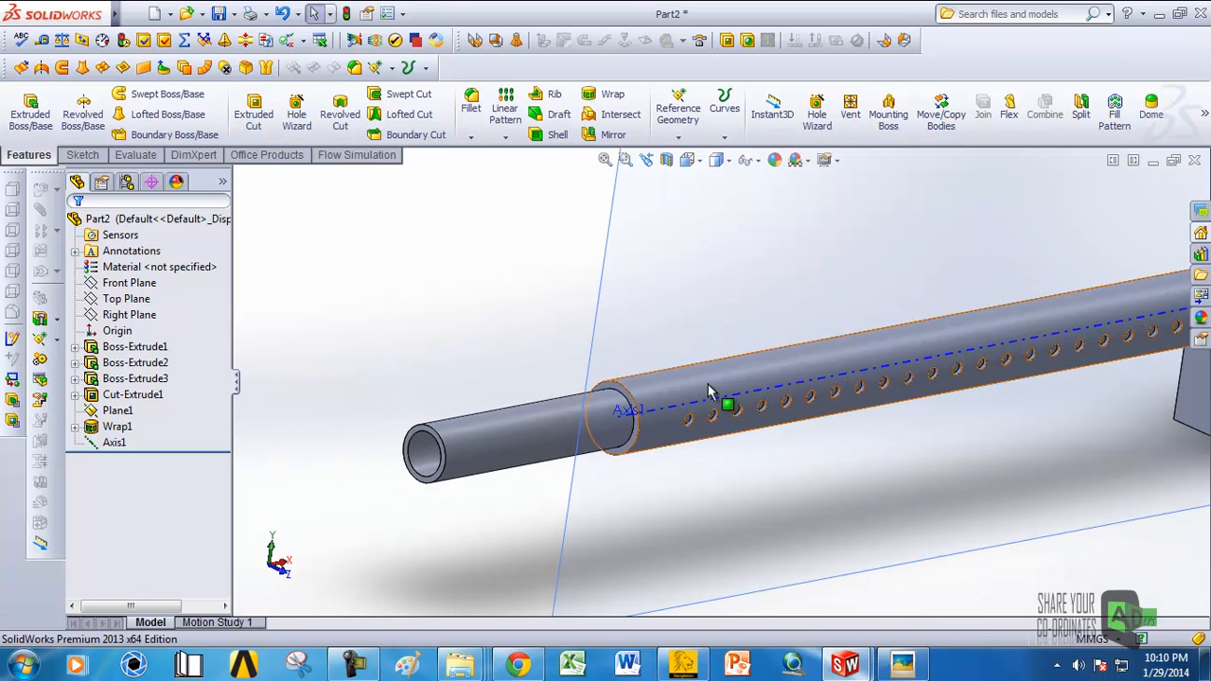
left_click(506, 138)
left_click(554, 172)
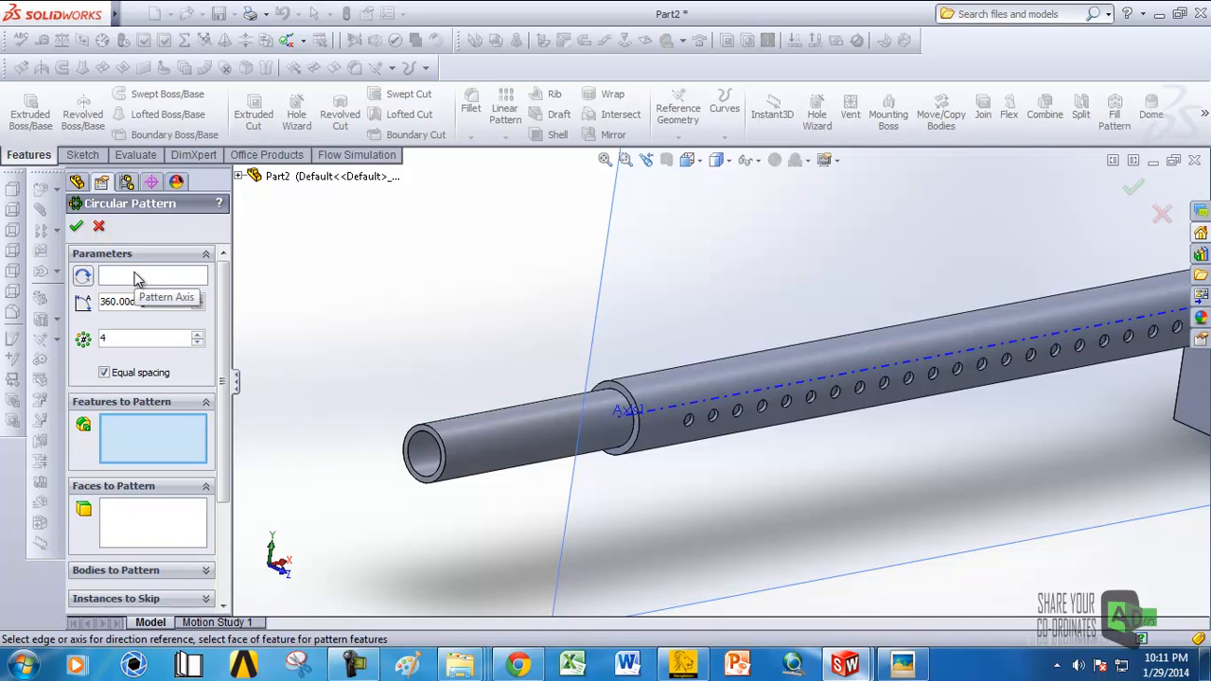
left_click(135, 276)
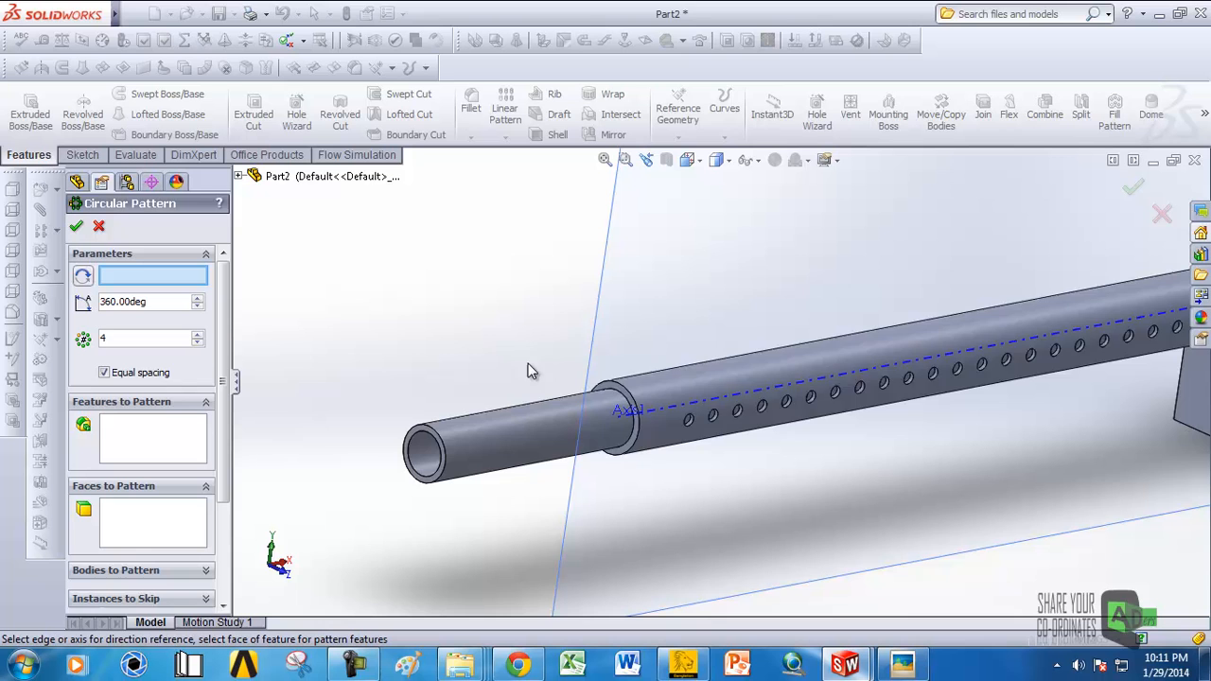
left_click(728, 402)
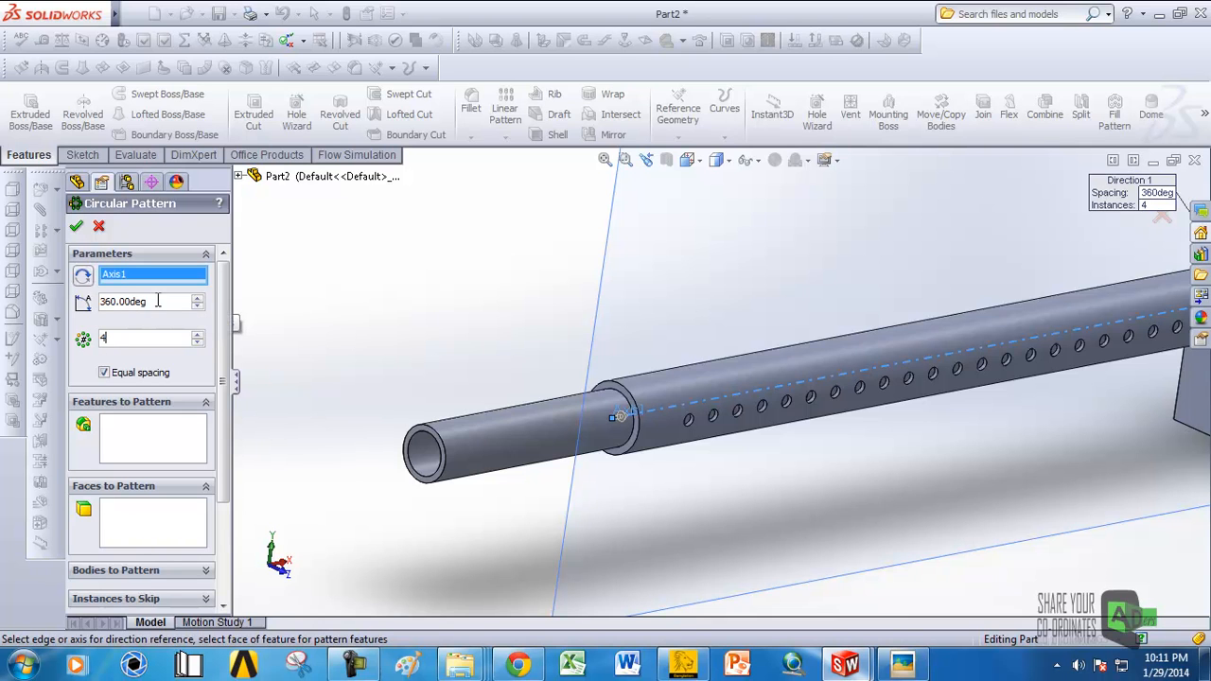
Step: Choose the barrel's debossed wrap as the feature to pattern, picking it from the feature tree
scroll(694, 419, "up", 3)
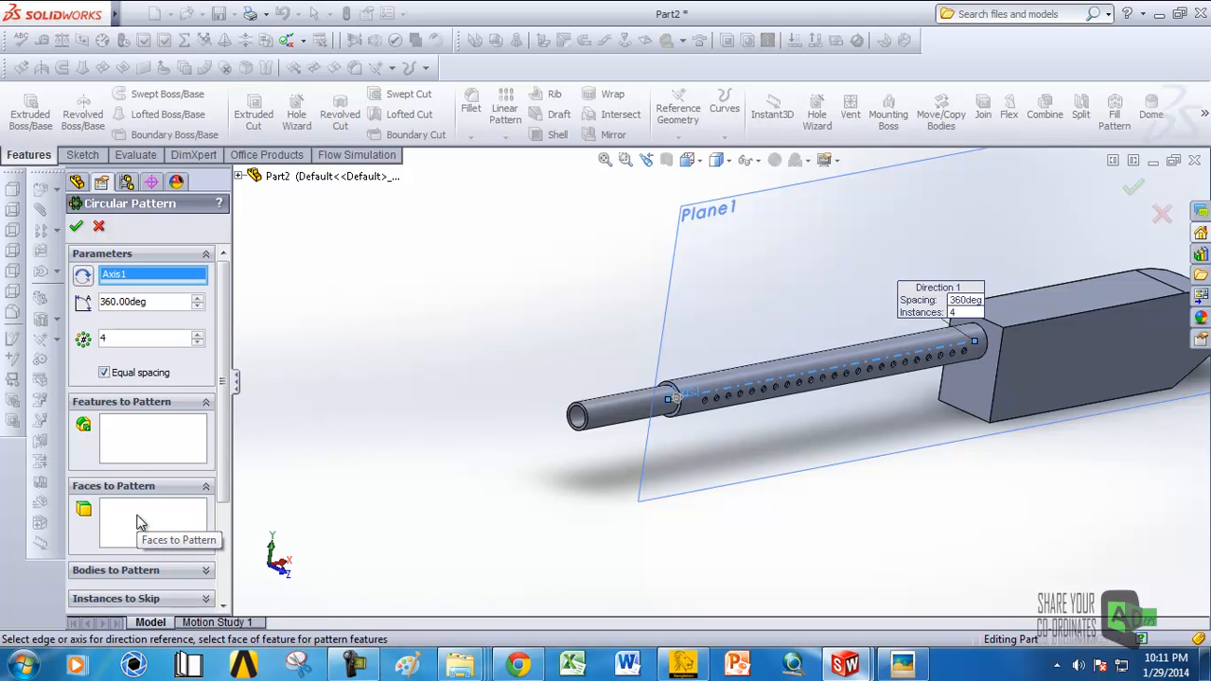
left_click(205, 488)
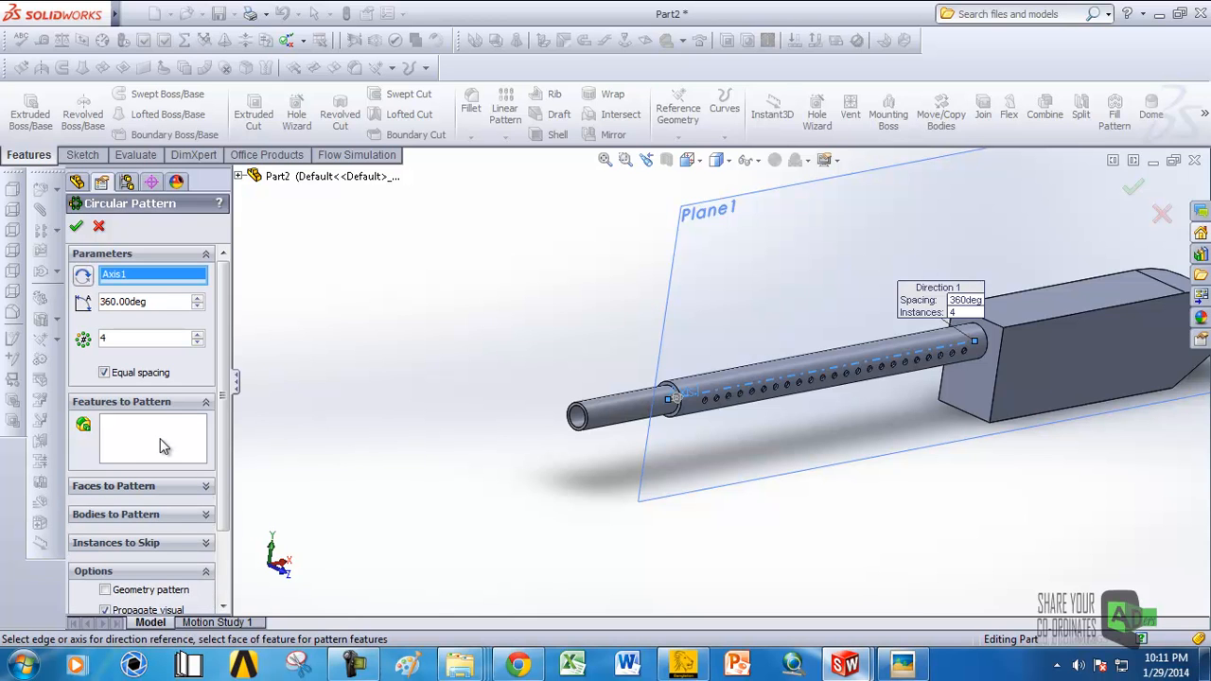
left_click(161, 444)
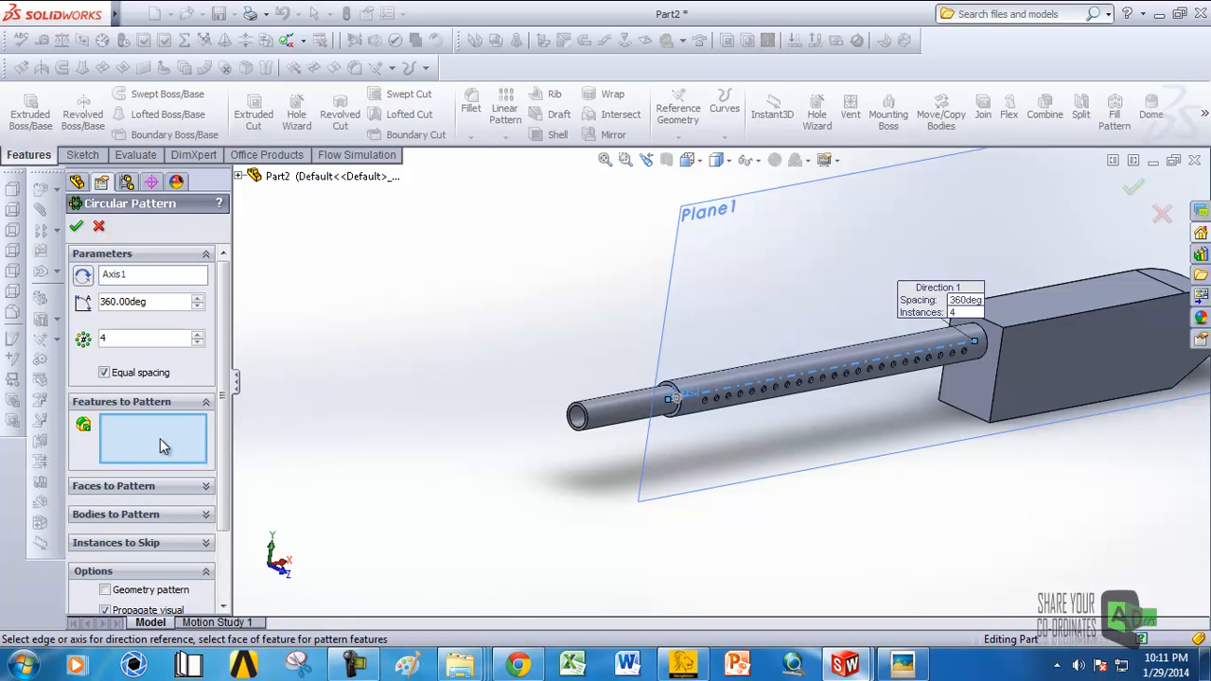
left_click(240, 177)
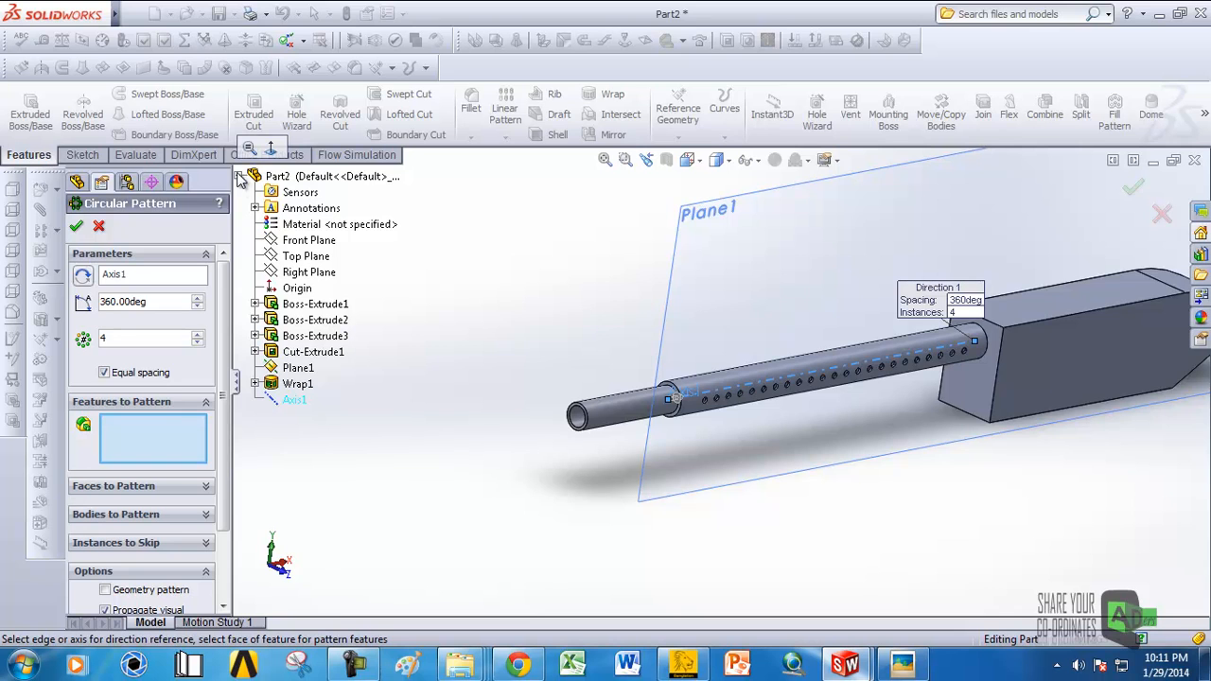
left_click(277, 386)
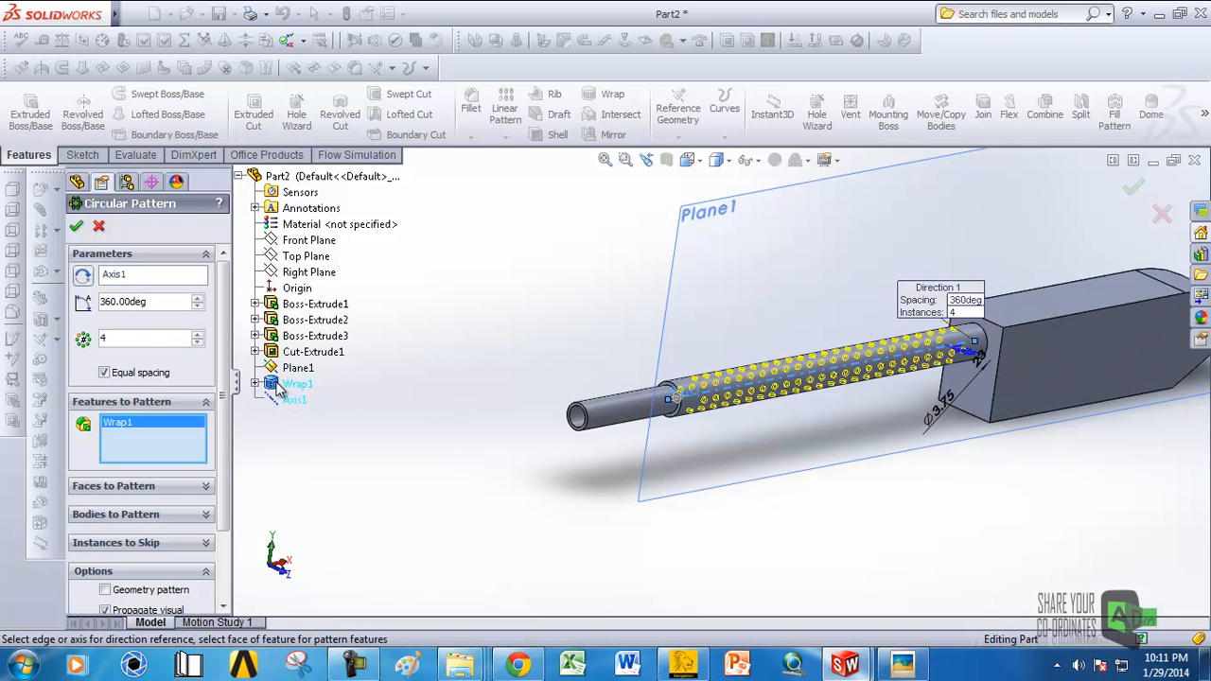
Step: Reselect the wrap feature from one of the barrel's holes and create the circular pattern
right_click(151, 422)
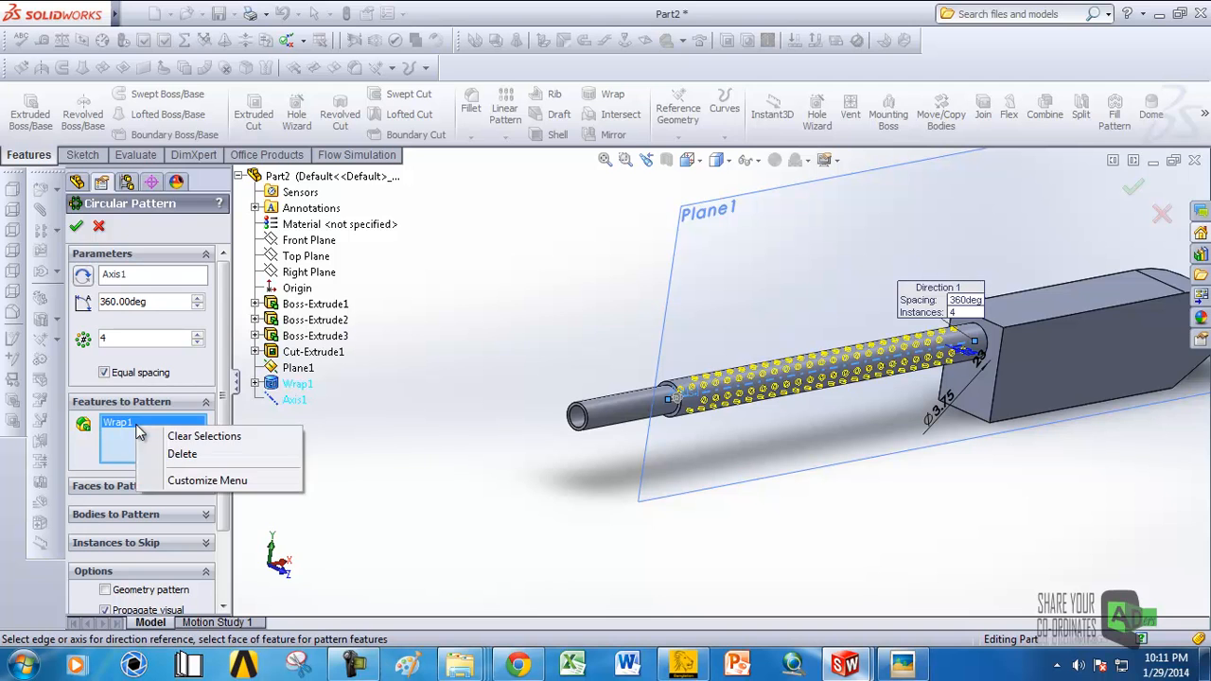
left_click(179, 455)
scroll(719, 416, "down", 10)
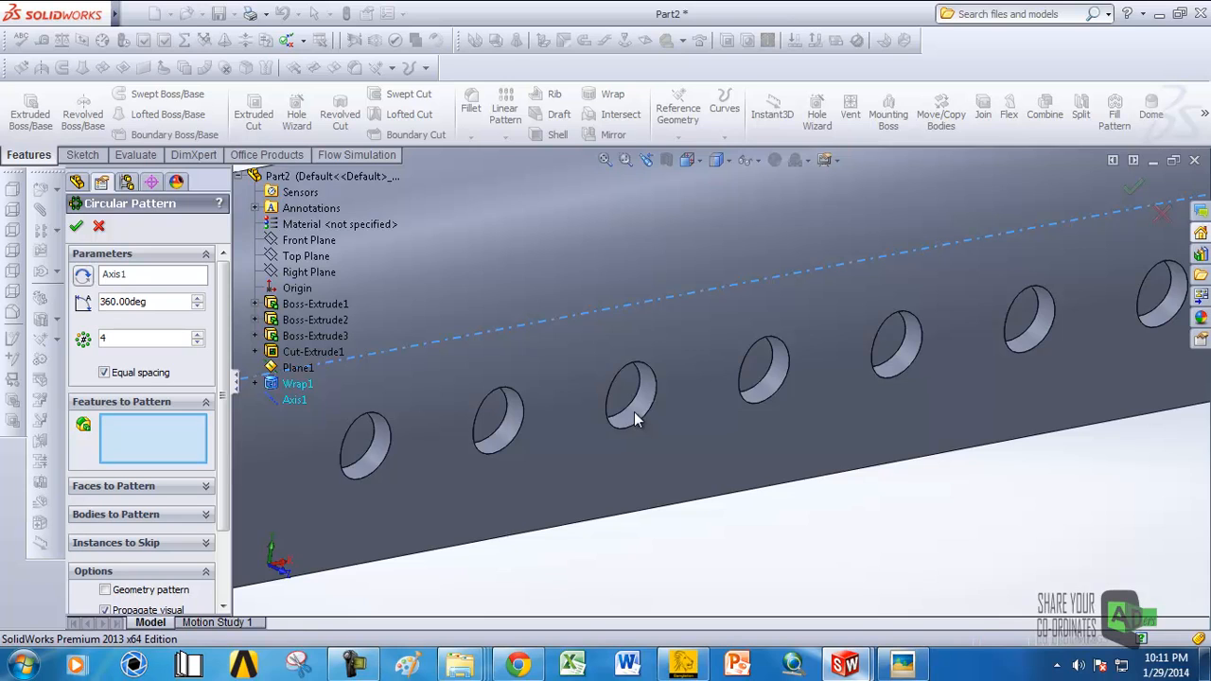
left_click(634, 413)
scroll(643, 423, "up", 8)
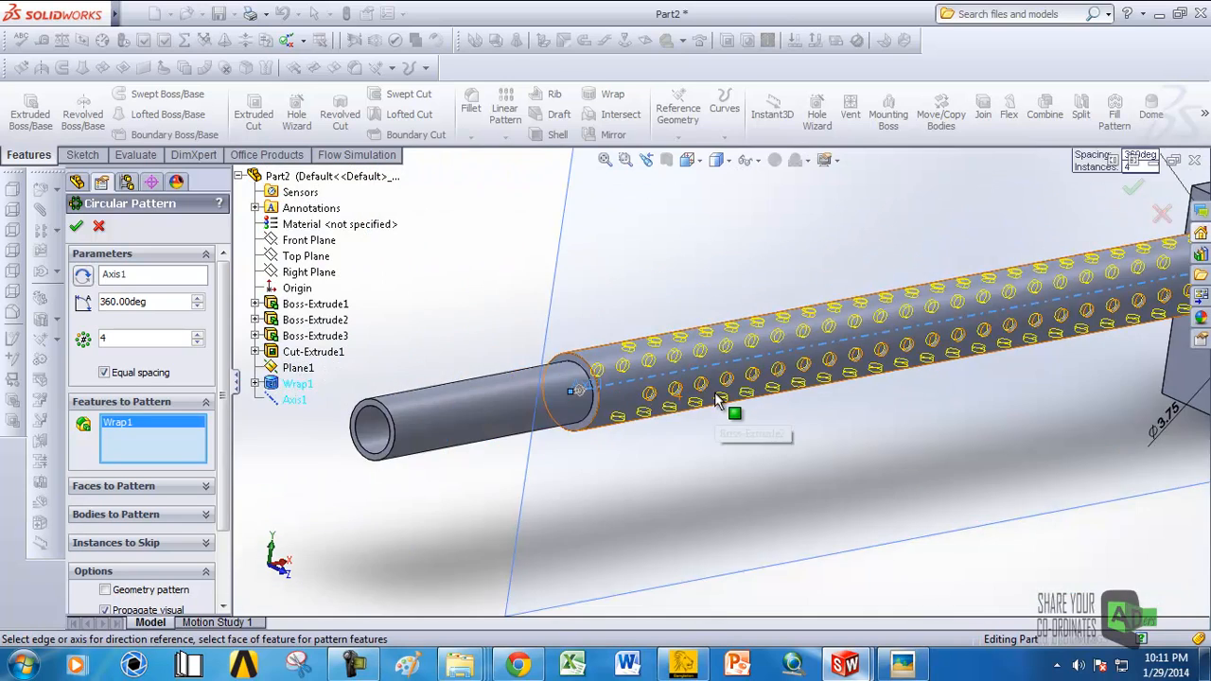
scroll(727, 414, "down", 8)
scroll(686, 373, "up", 2)
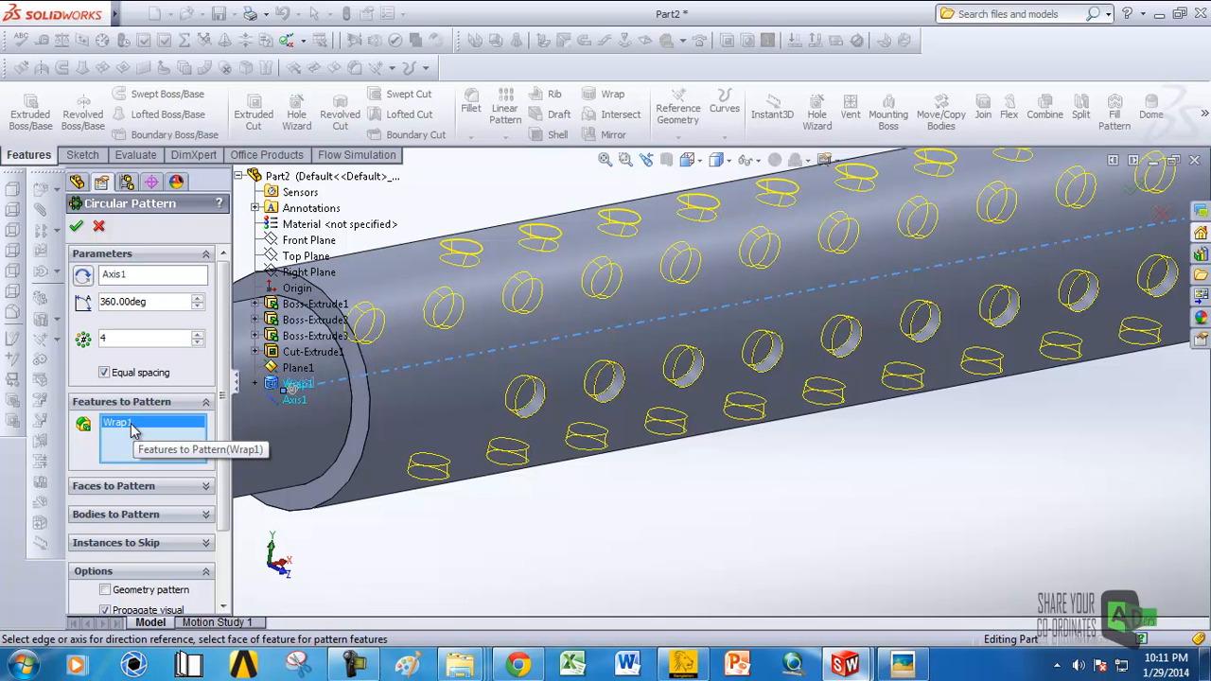
scroll(762, 398, "up", 6)
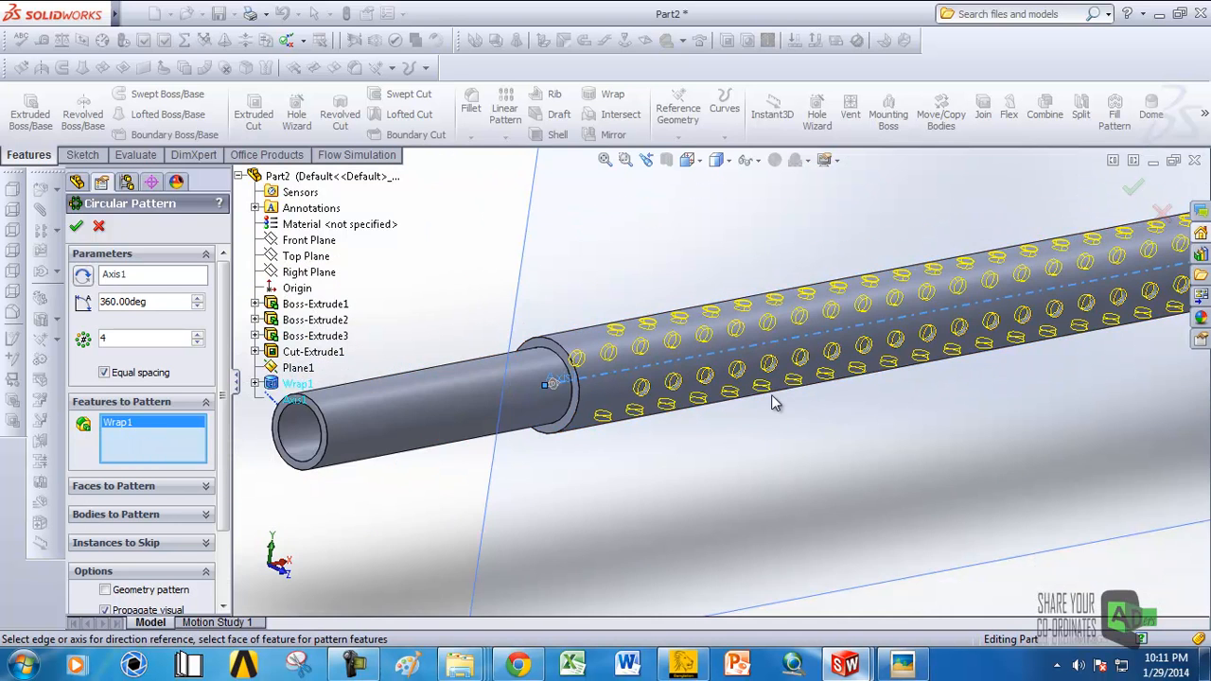
middle_click_drag(530, 282, 501, 317)
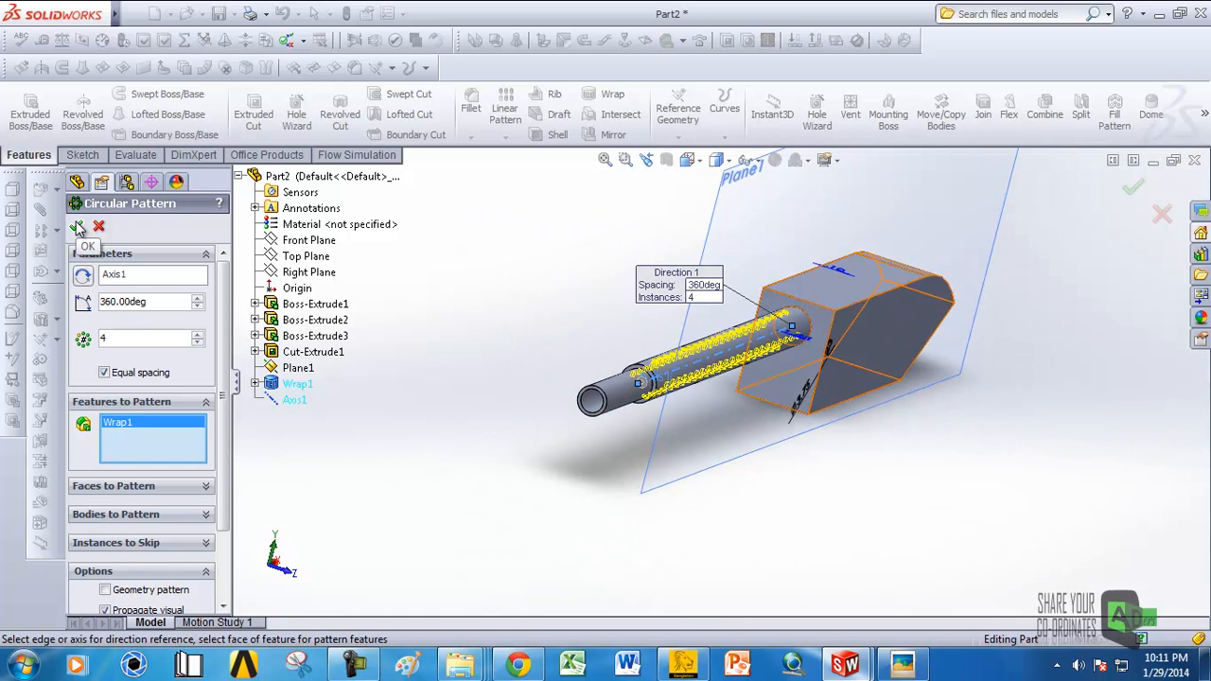
left_click(78, 226)
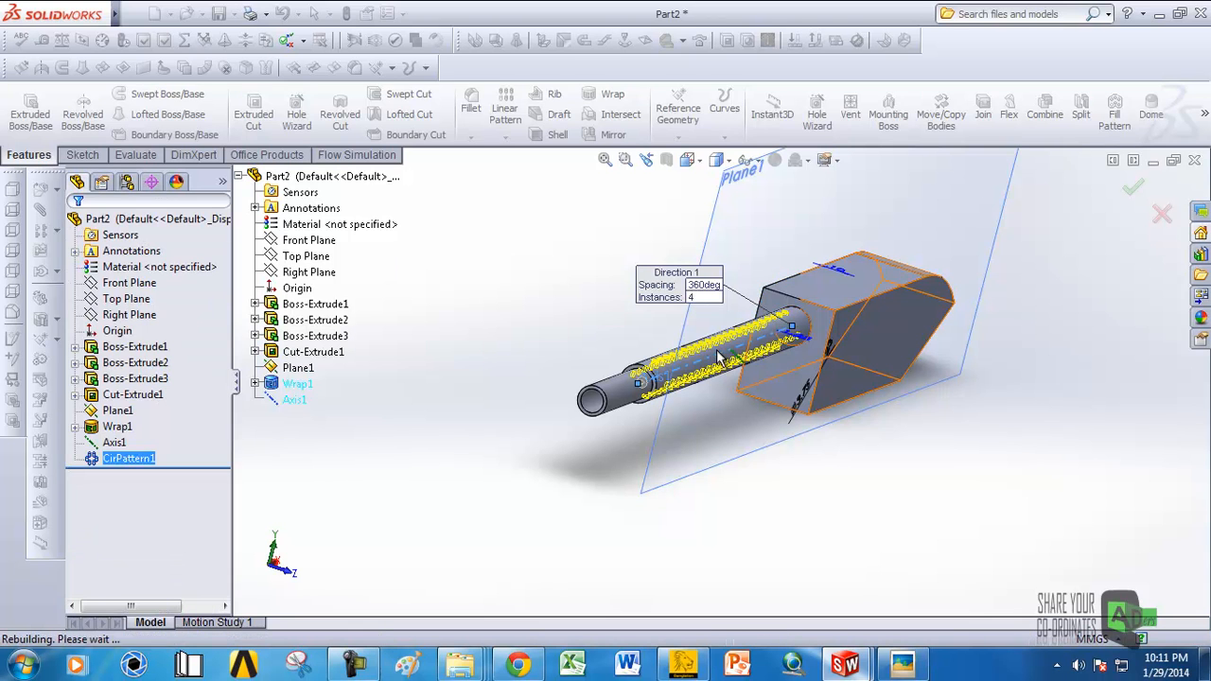
Step: Inspect the patterned rows of holes around the barrel and the front face of the receiver block
scroll(720, 379, "down", 3)
middle_click_drag(711, 310, 636, 435)
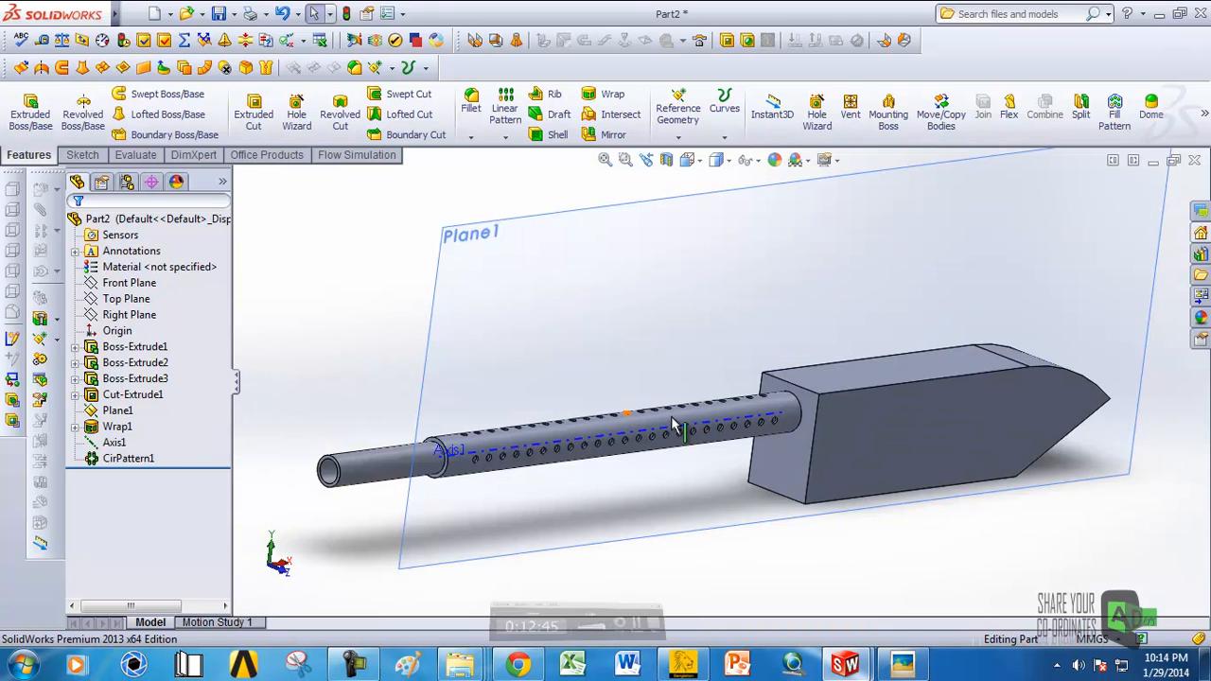
scroll(785, 473, "down", 5)
scroll(781, 469, "up", 3)
left_click(781, 416)
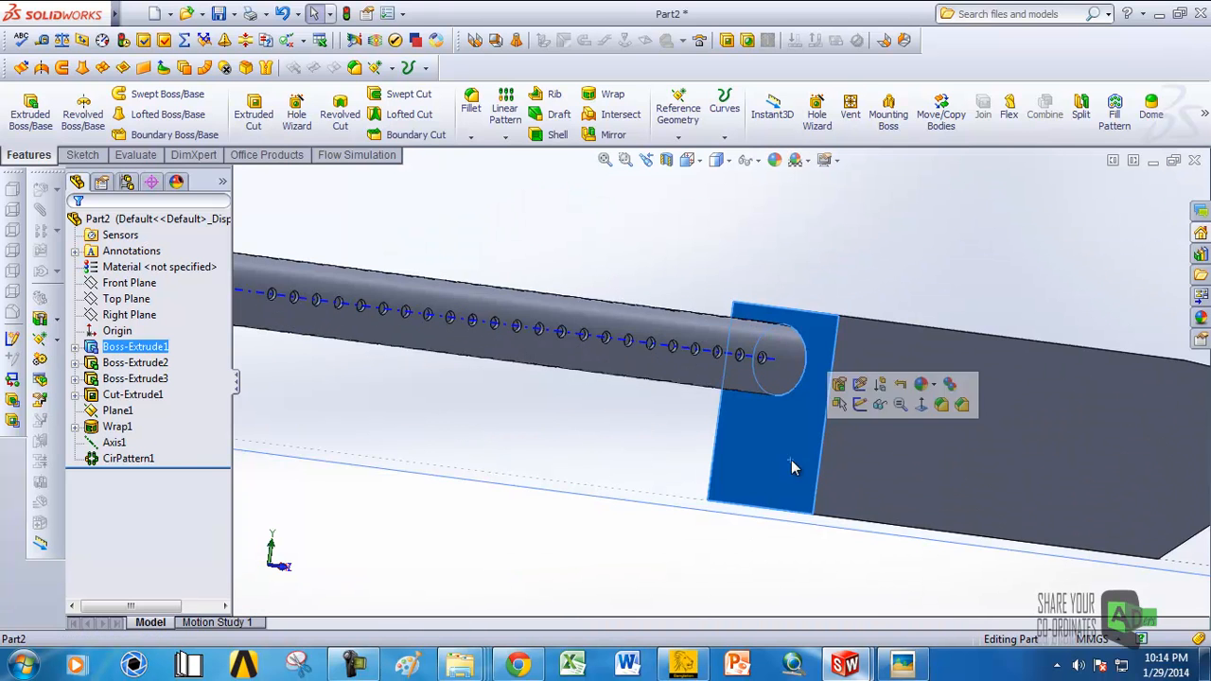
scroll(750, 450, "up", 3)
scroll(750, 451, "up", 3)
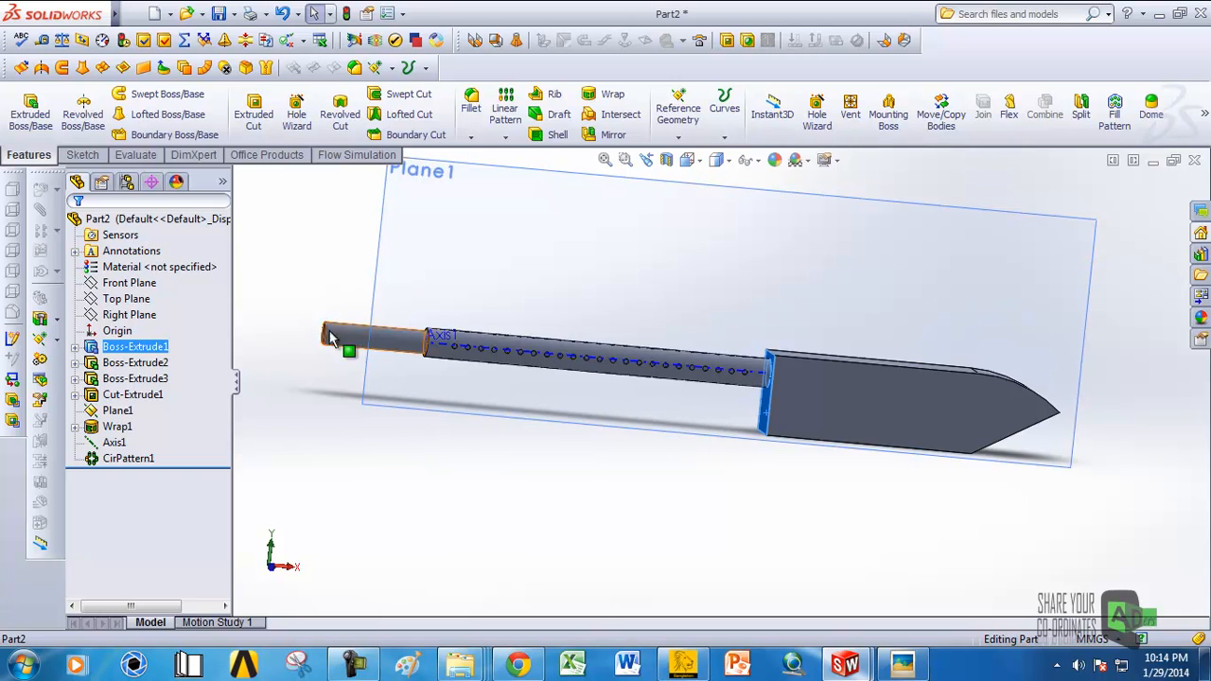
scroll(680, 402, "down", 2)
middle_click_drag(703, 401, 766, 416)
left_click(742, 425)
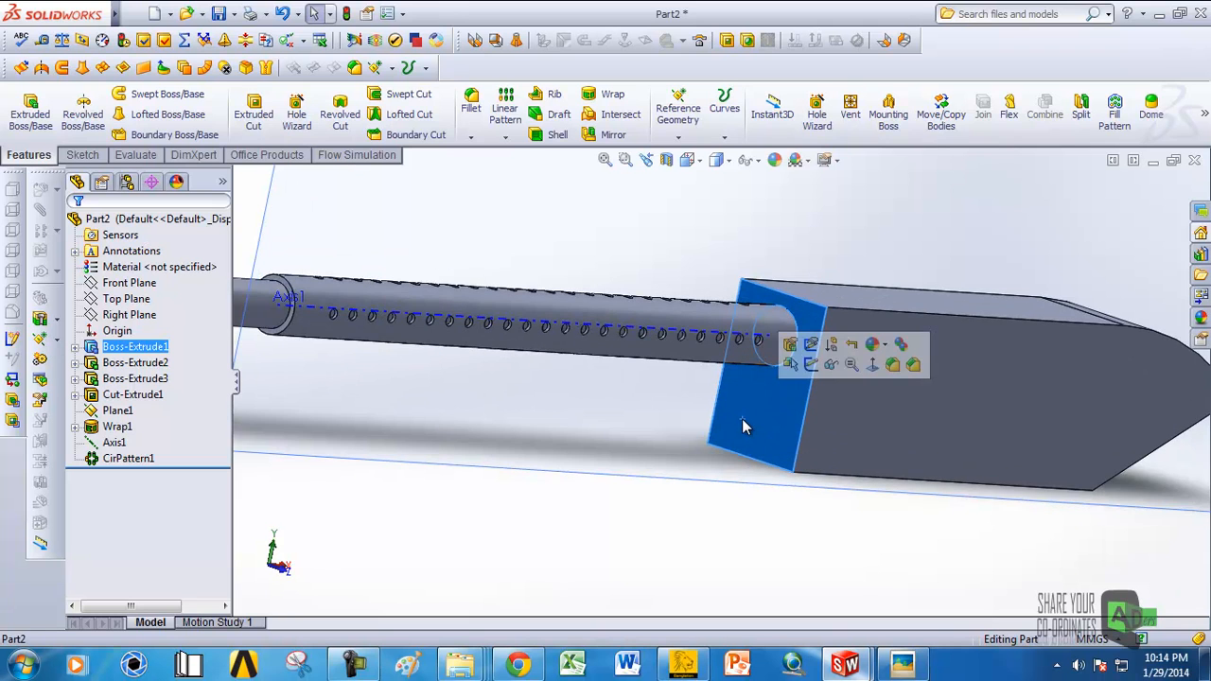
left_click(670, 502)
Step: Hide the reference plane that was used for the hole sketch
scroll(644, 416, "up", 3)
left_click(615, 288)
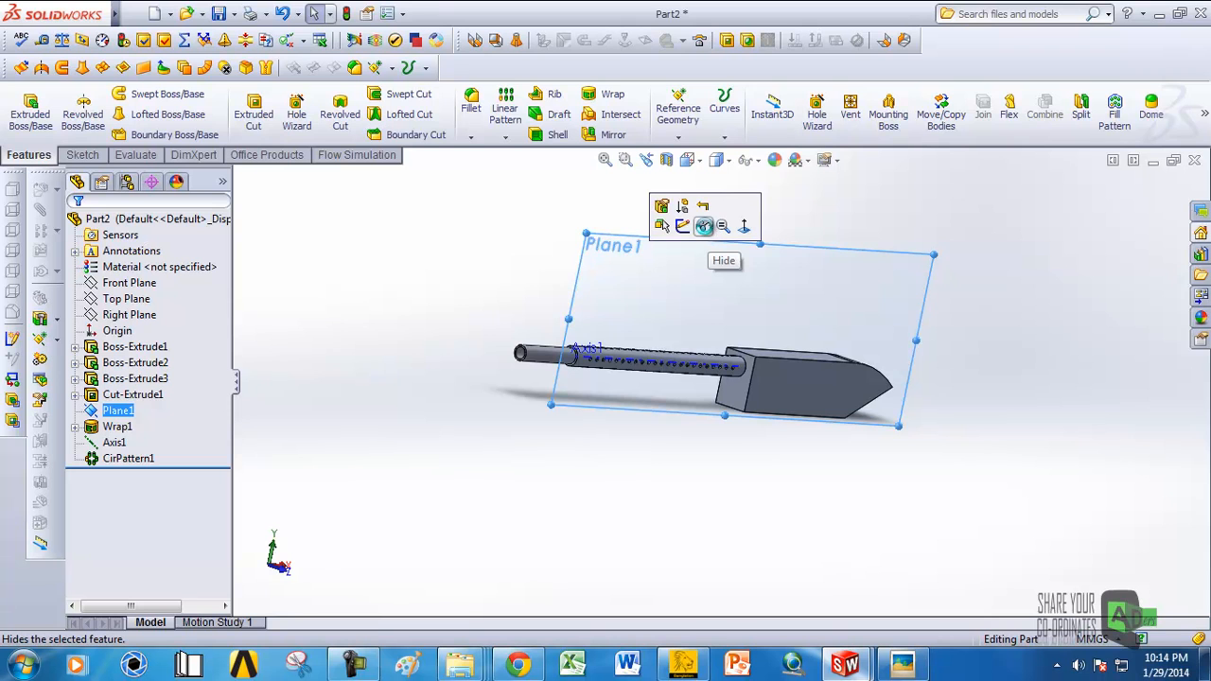
left_click(708, 229)
Step: Start a sketch on the receiver block's front face and switch to the Left view
scroll(752, 397, "down", 3)
middle_click_drag(752, 398, 747, 418)
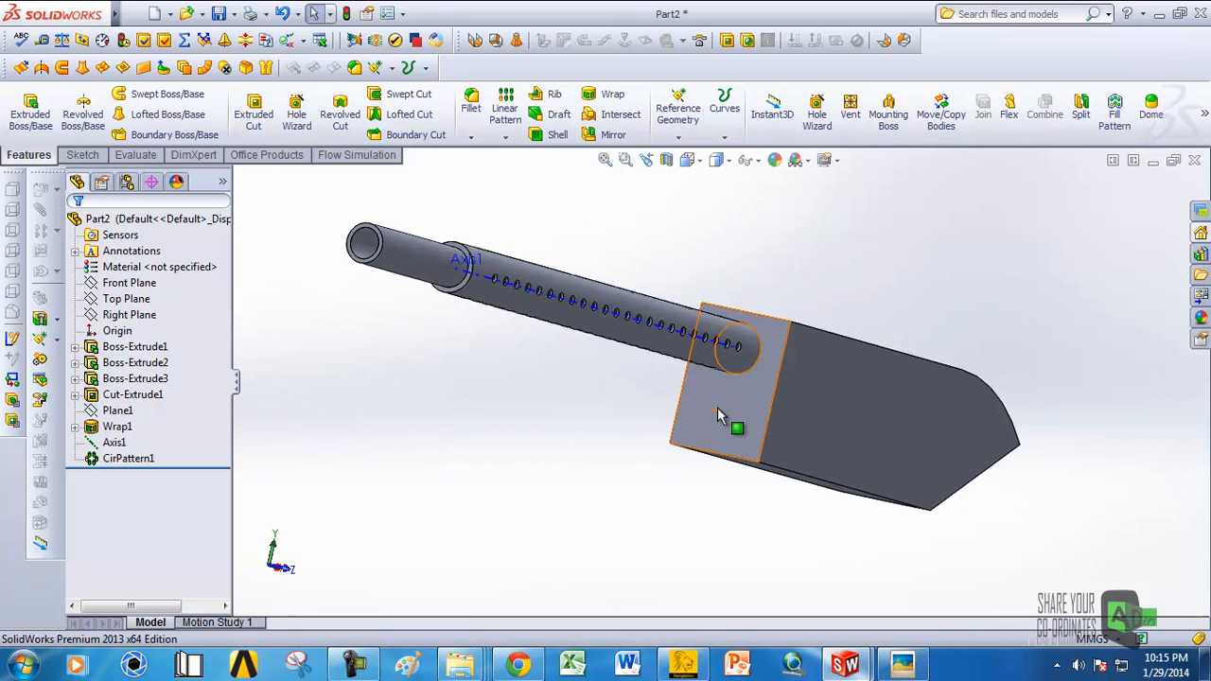
left_click(725, 414)
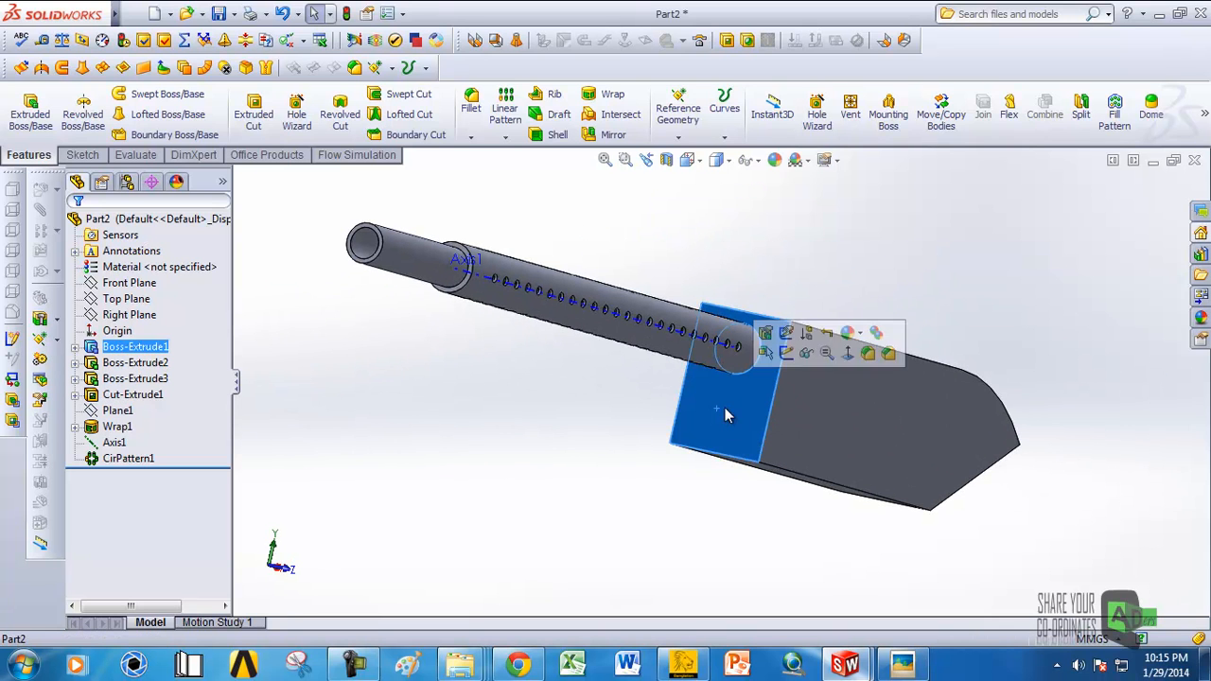
left_click(786, 358)
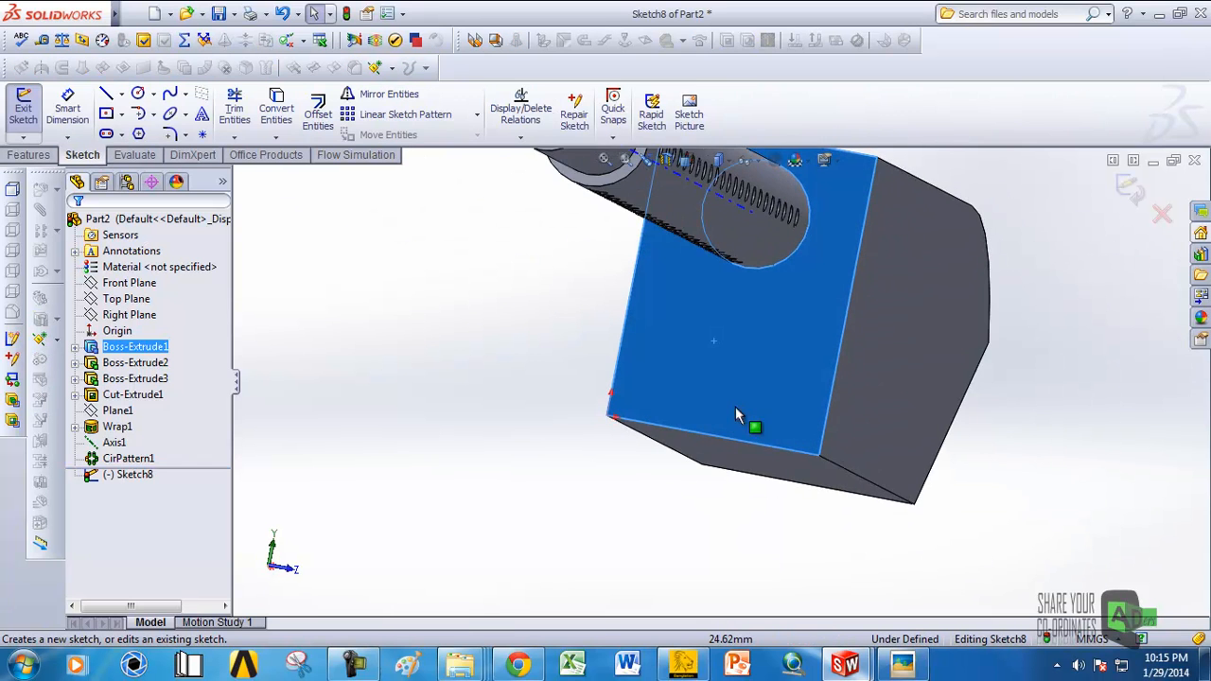
scroll(721, 417, "up", 3)
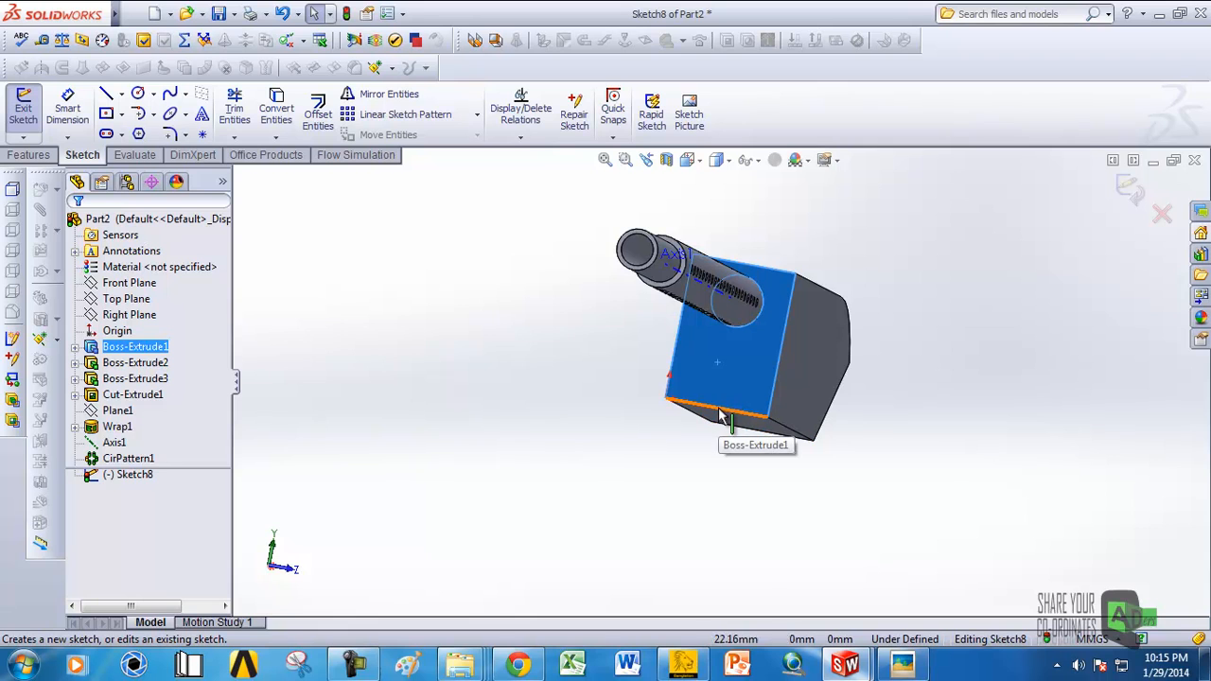
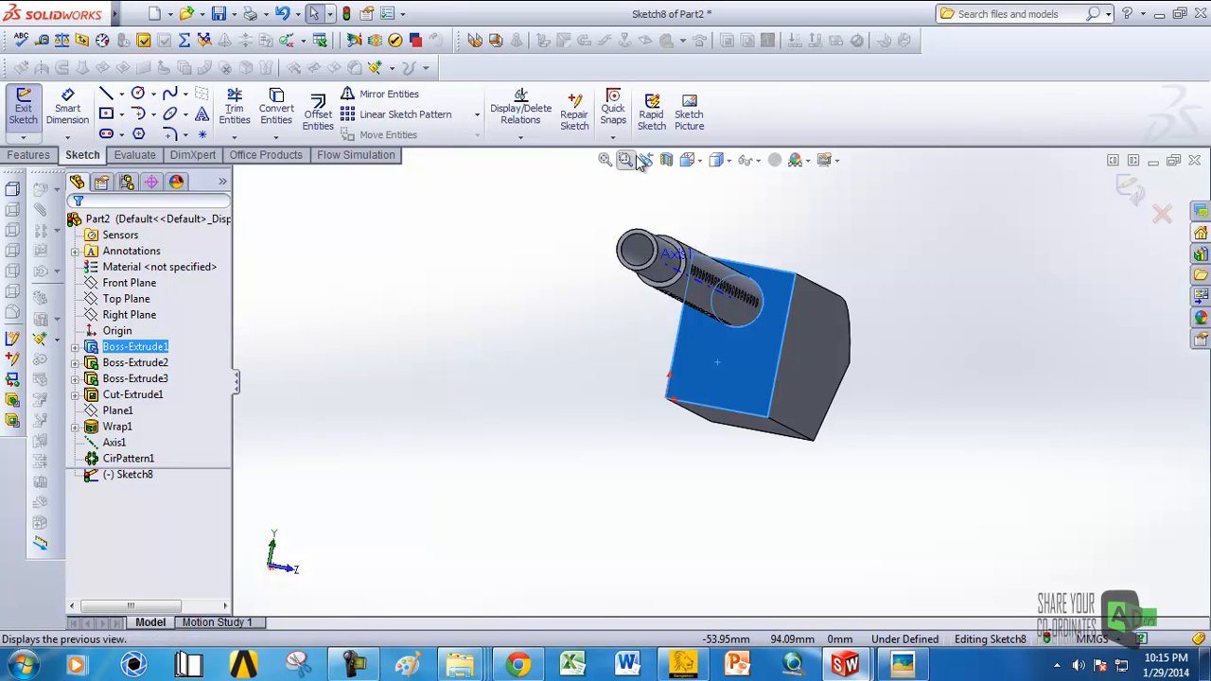
left_click(690, 159)
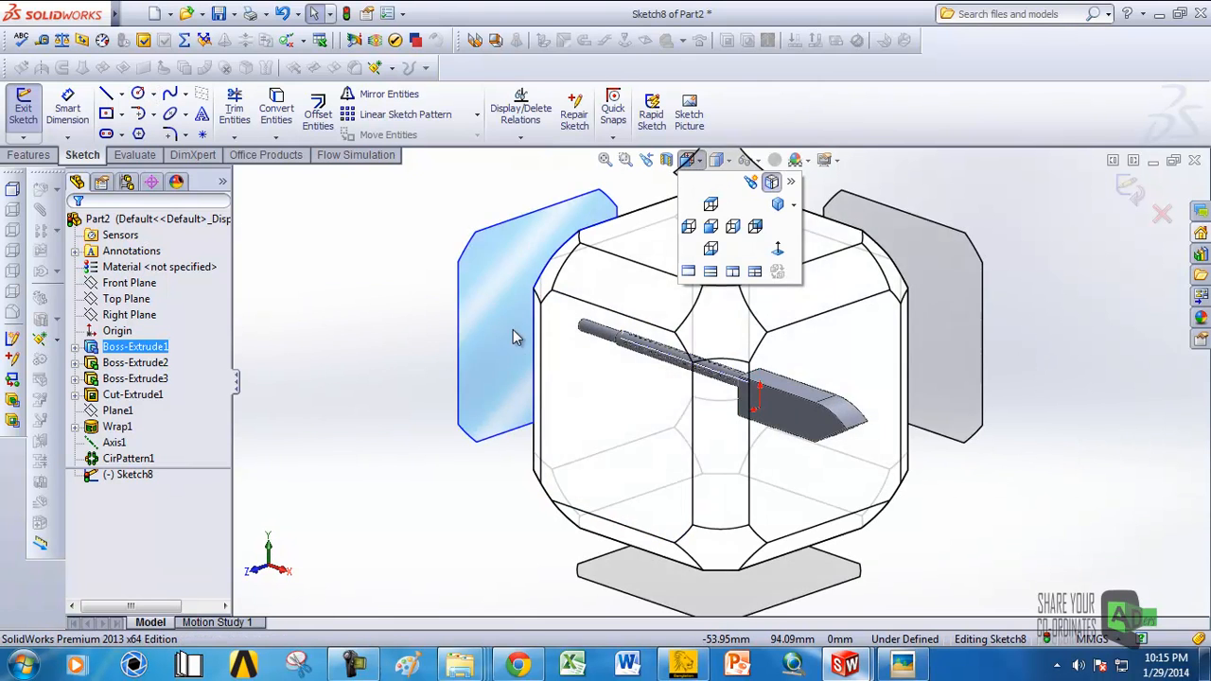
left_click(523, 343)
Step: Sketch a vertical line about 13.6 mm long upward from the midpoint of the face's bottom edge
key("l")
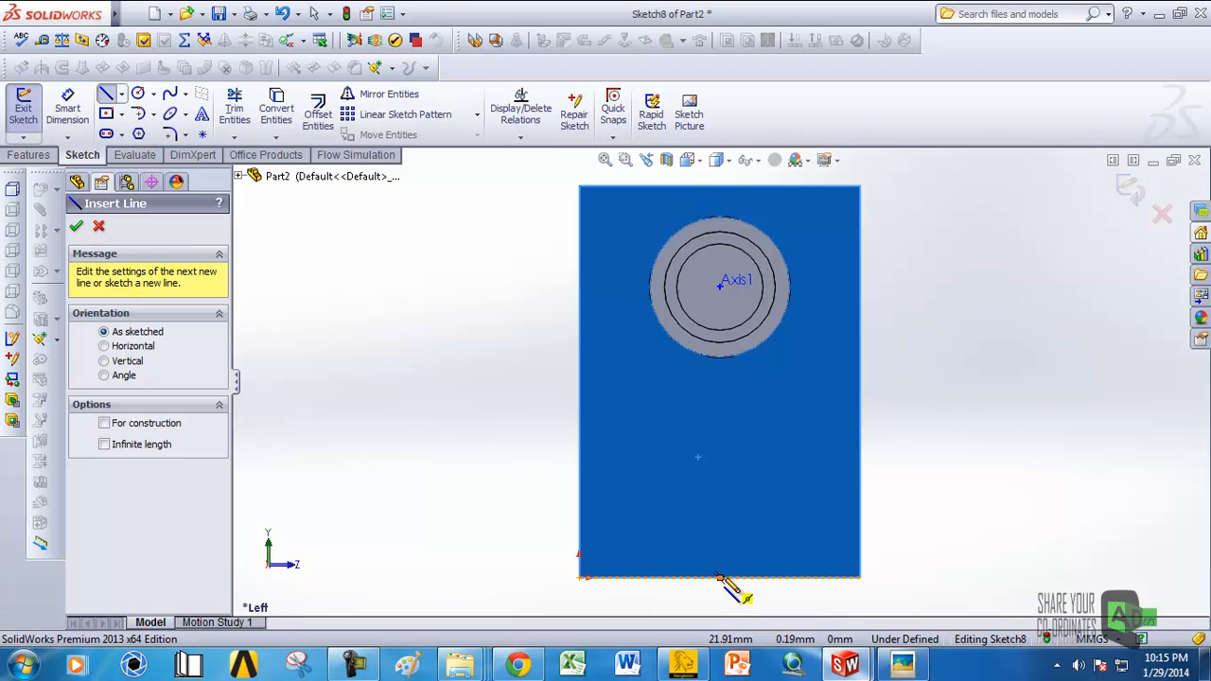
left_click(719, 579)
left_click(724, 492)
right_click(722, 493)
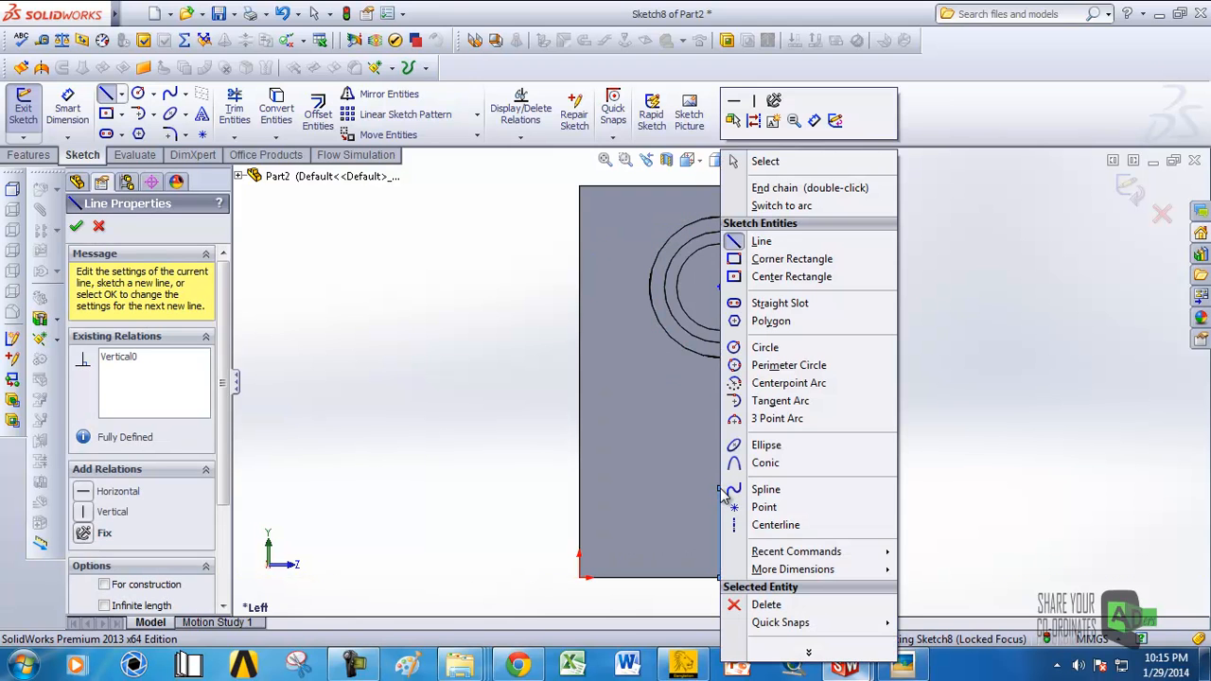
left_click(738, 161)
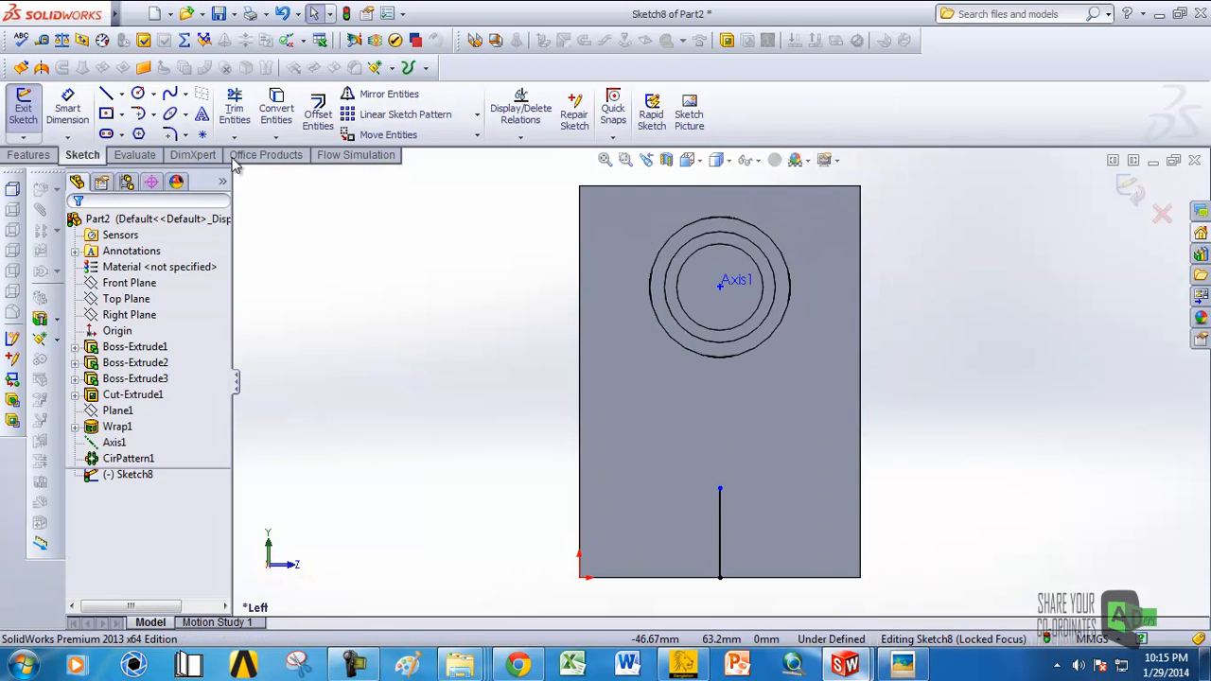
Step: Dimension the vertical line on the receiver's front face to a length of 18 mm
left_click(70, 112)
left_click(729, 528)
left_click(1036, 483)
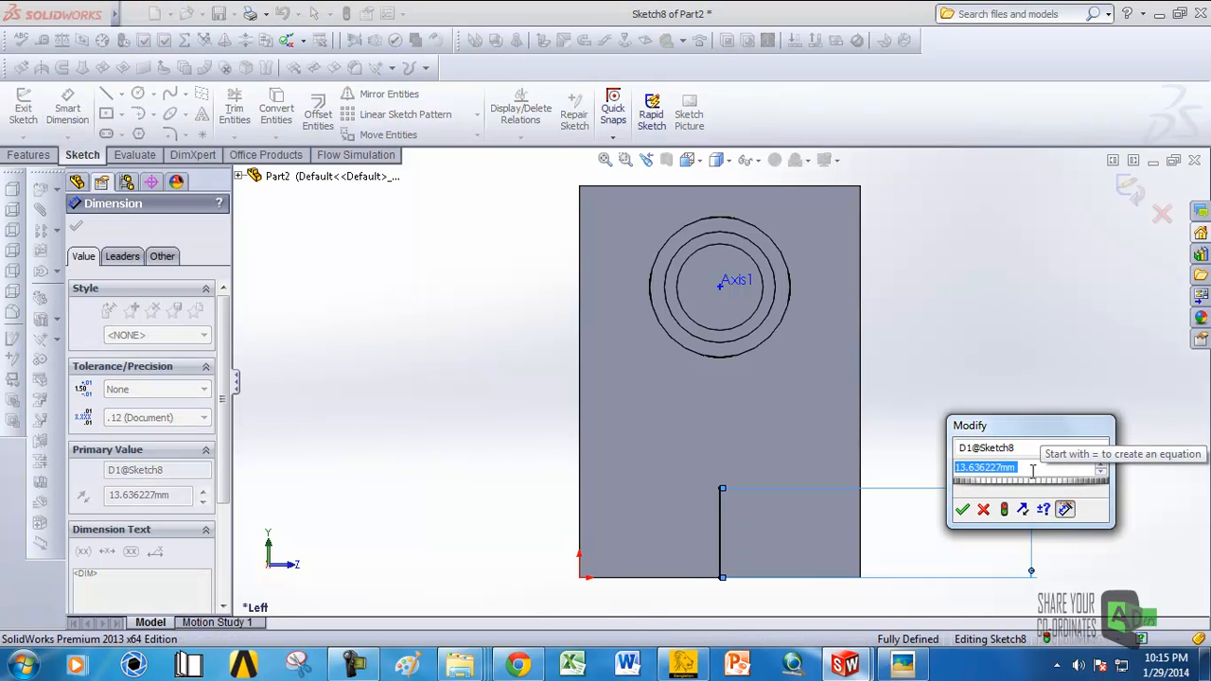
type("18")
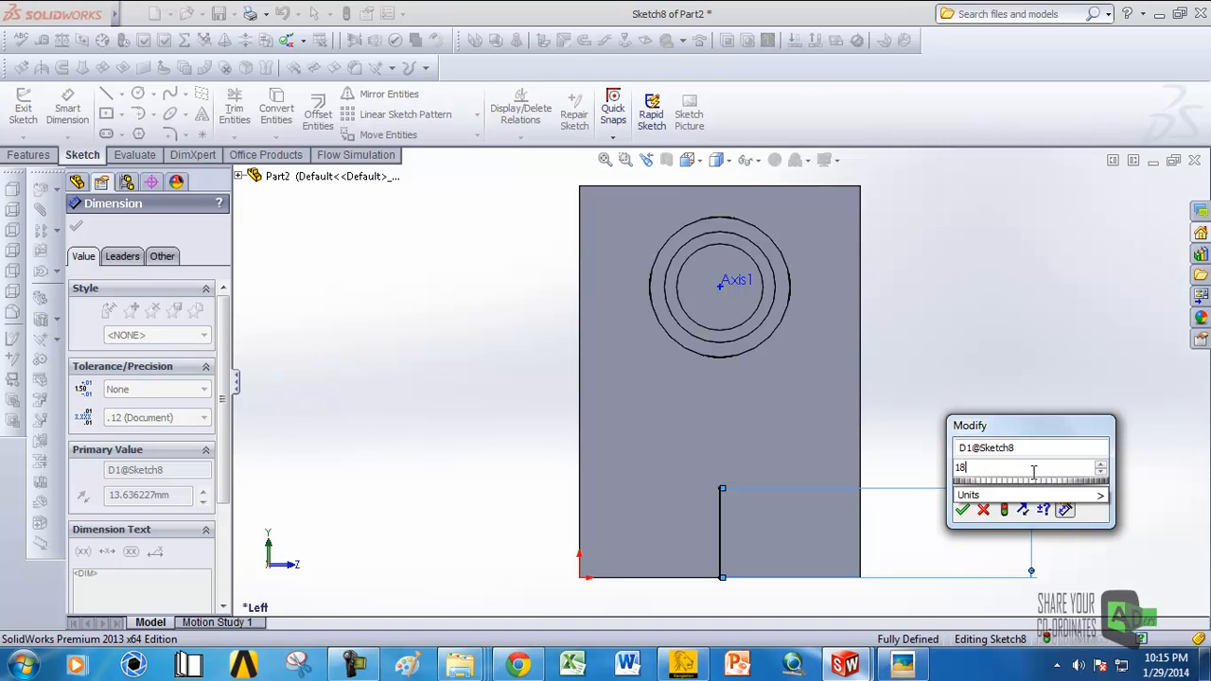
key("Return")
Step: Sketch a circle about 18.5 mm in diameter centred on the upper end of the vertical line
left_click(137, 94)
left_click(721, 461)
left_click(771, 498)
right_click(775, 161)
left_click(830, 207)
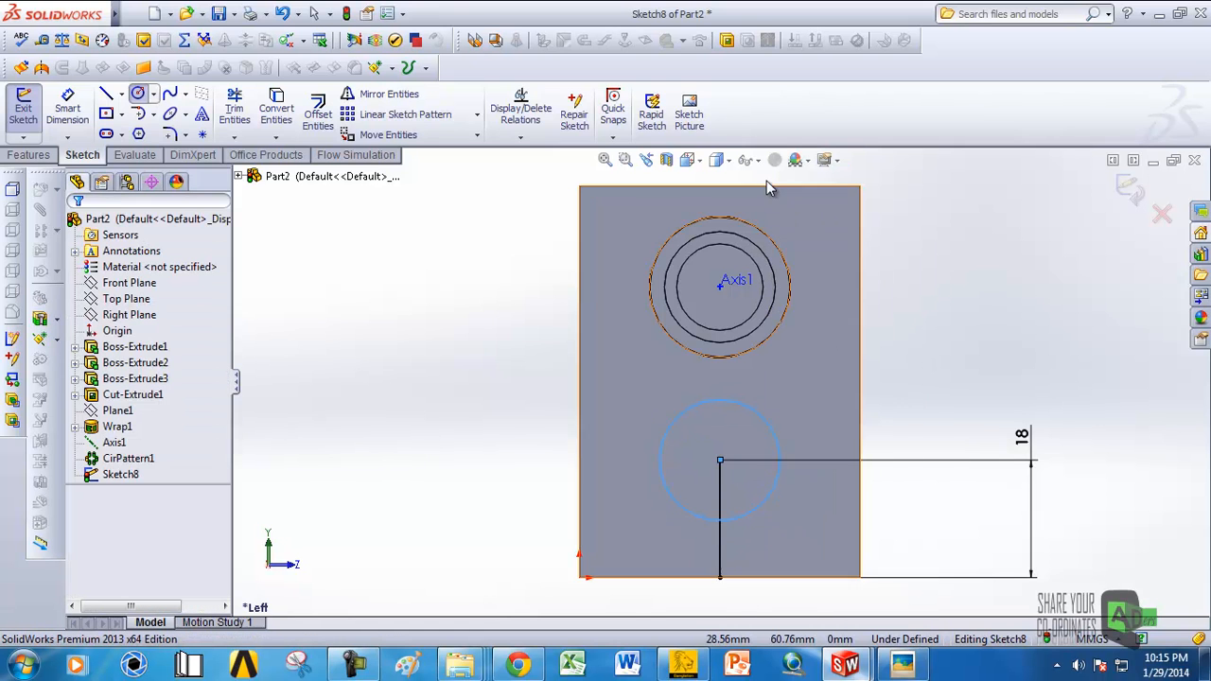
Step: Set the diameter of the circle below the barrel to 13 mm
left_click(68, 108)
left_click(771, 497)
left_click(957, 504)
type("13")
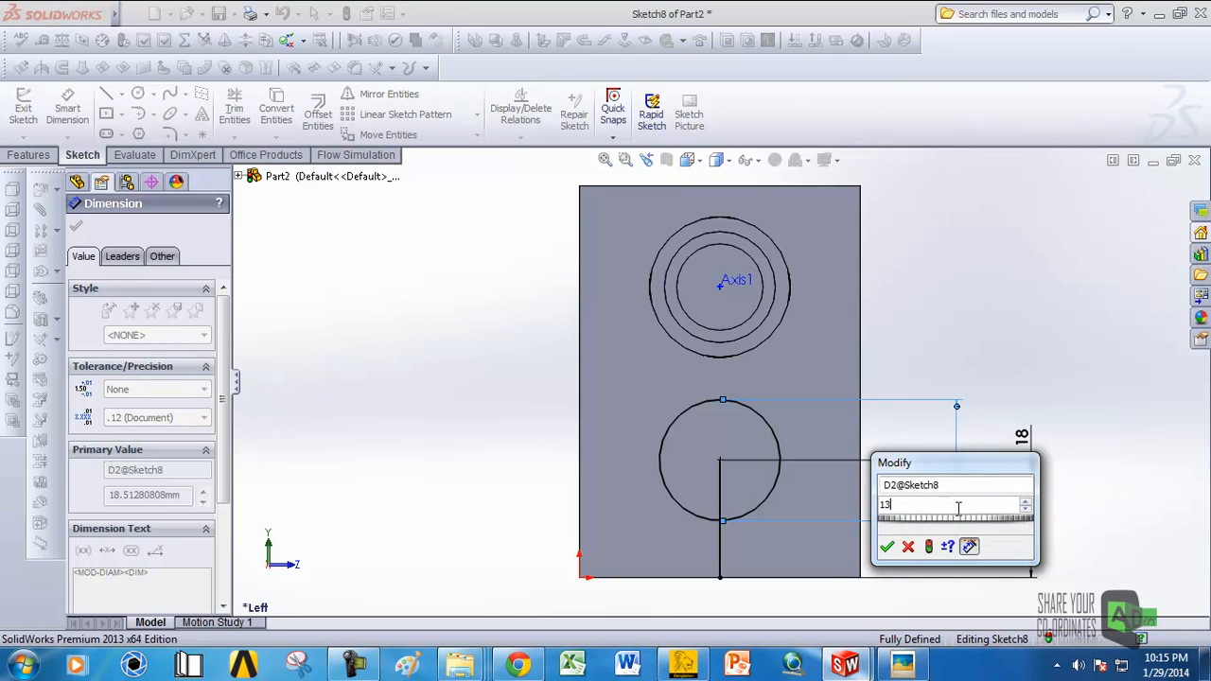
key("Return")
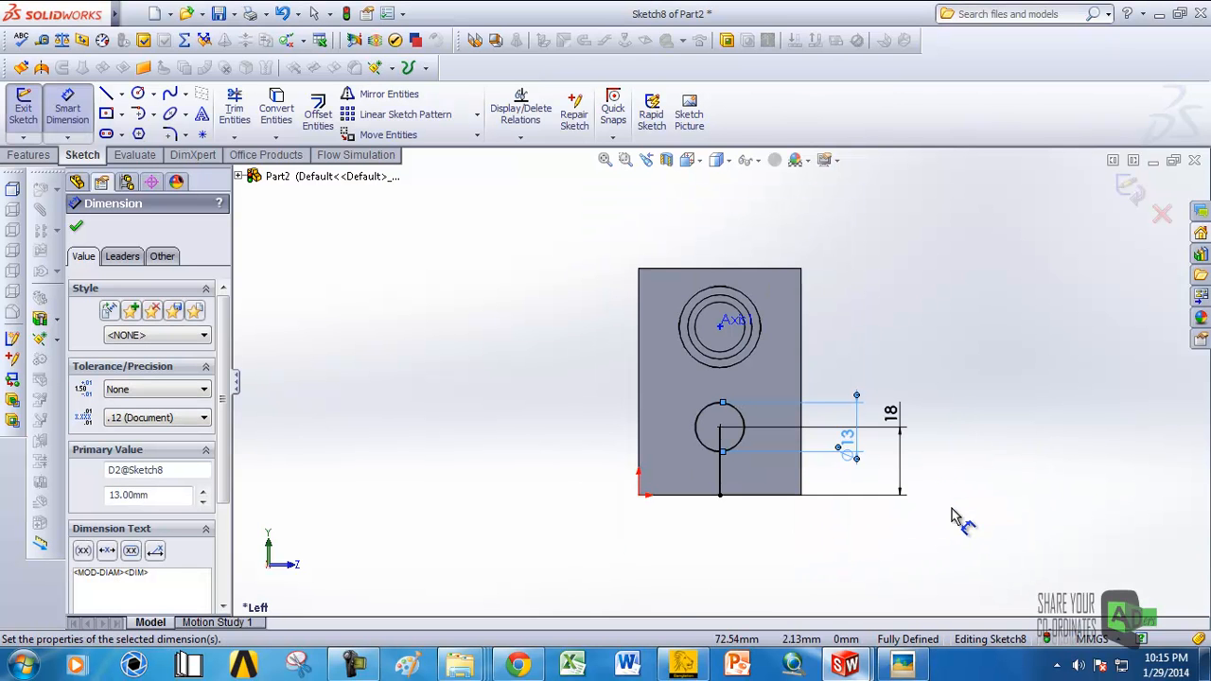
Step: Extrude only the circle's region as a merged boss 78.5 mm forward from the receiver's front face
middle_click_drag(894, 407, 279, 331)
left_click(26, 155)
left_click(31, 109)
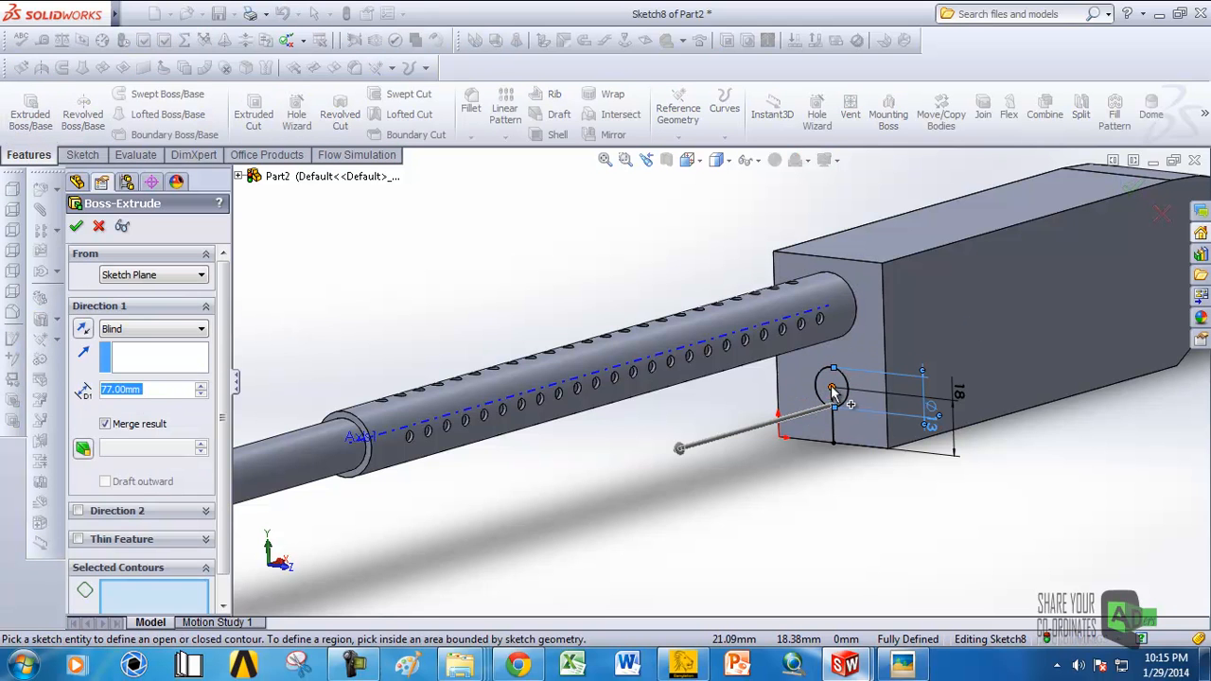
scroll(829, 388, "down", 6)
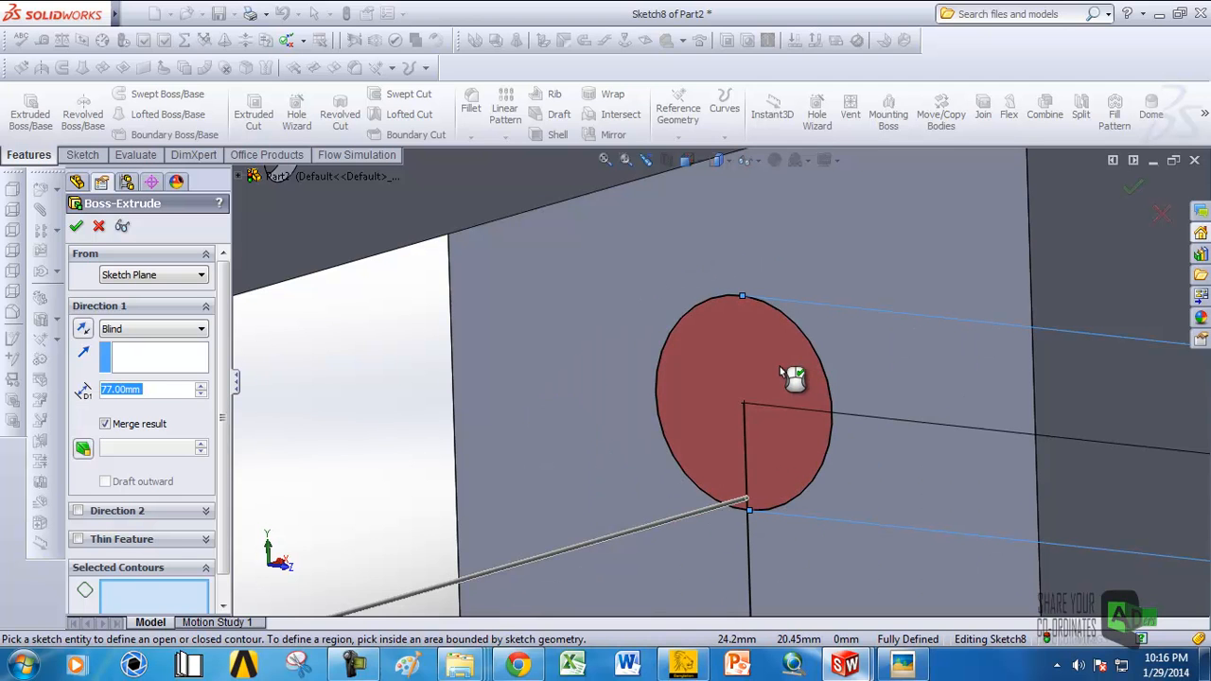
left_click(784, 373)
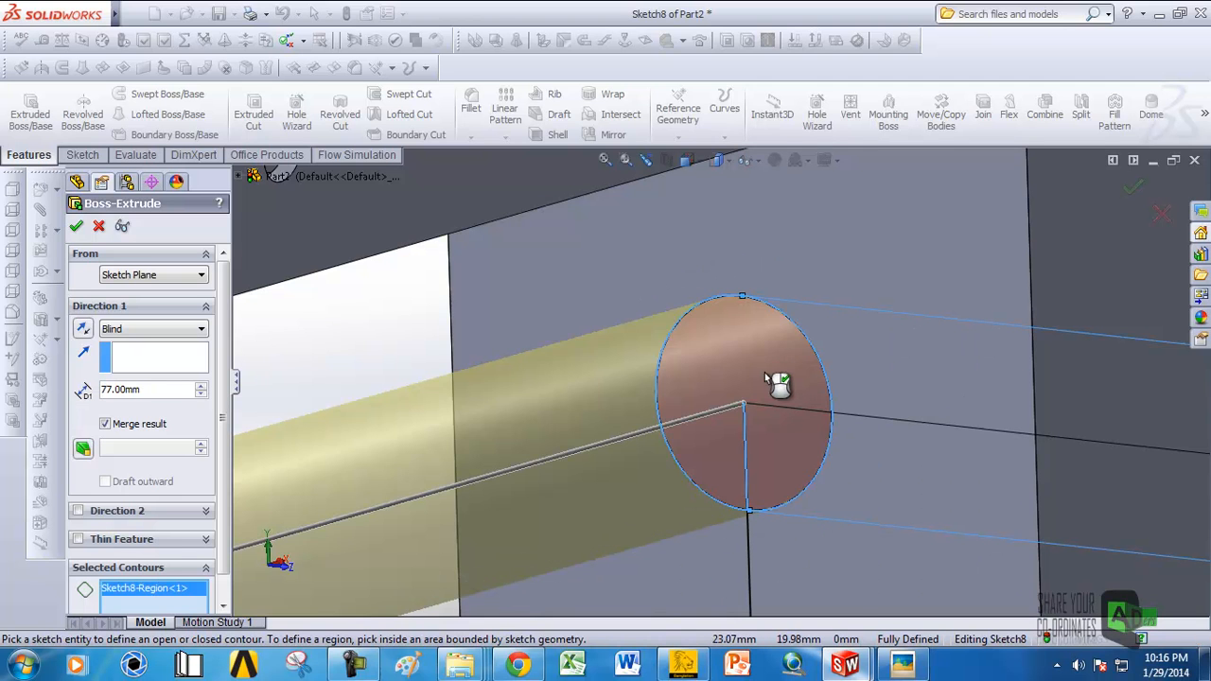
scroll(693, 393, "up", 5)
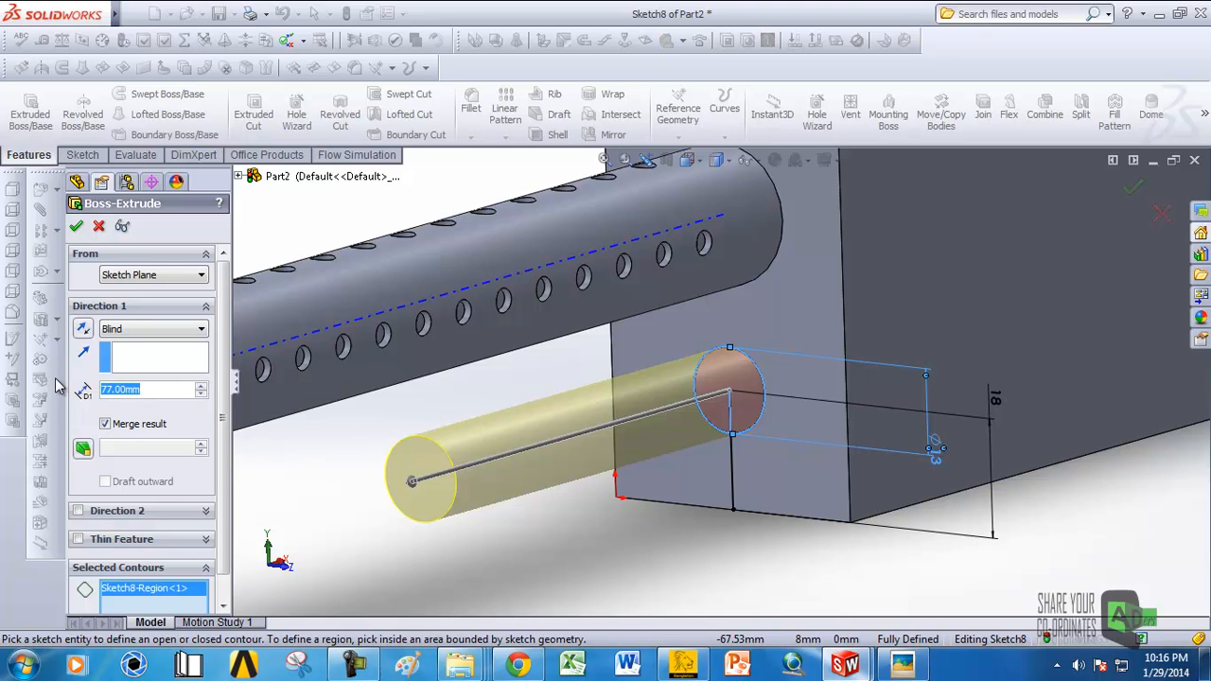
type("78.5")
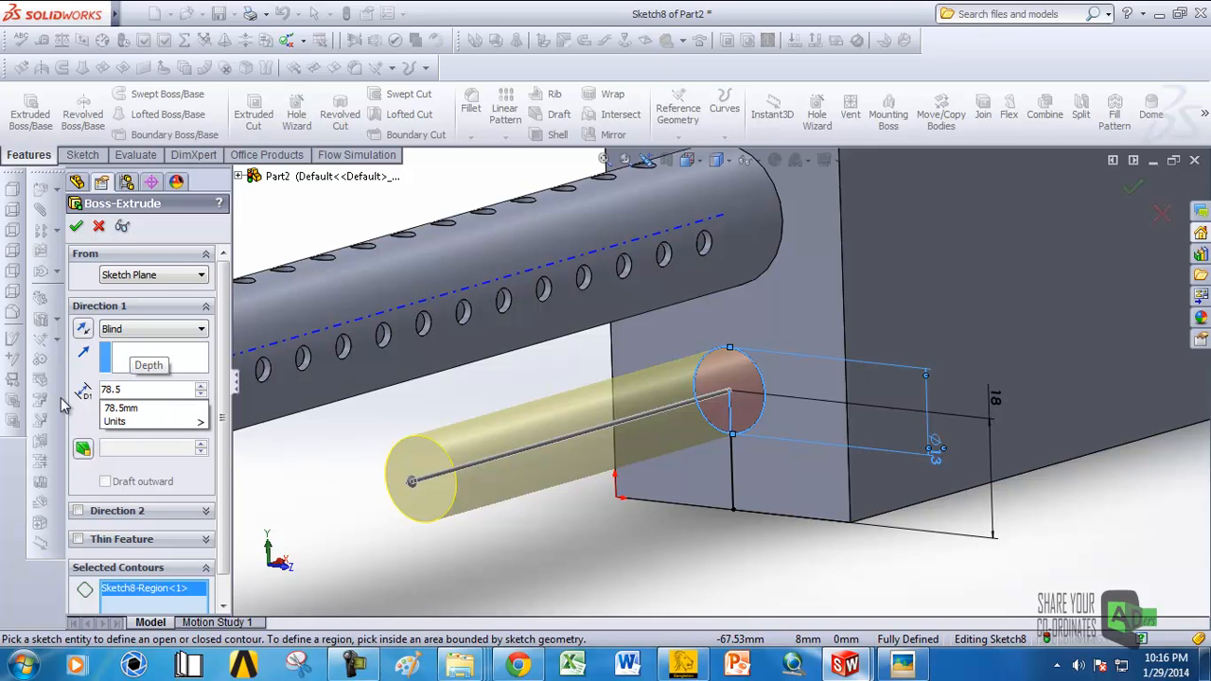
mouse_move(159, 423)
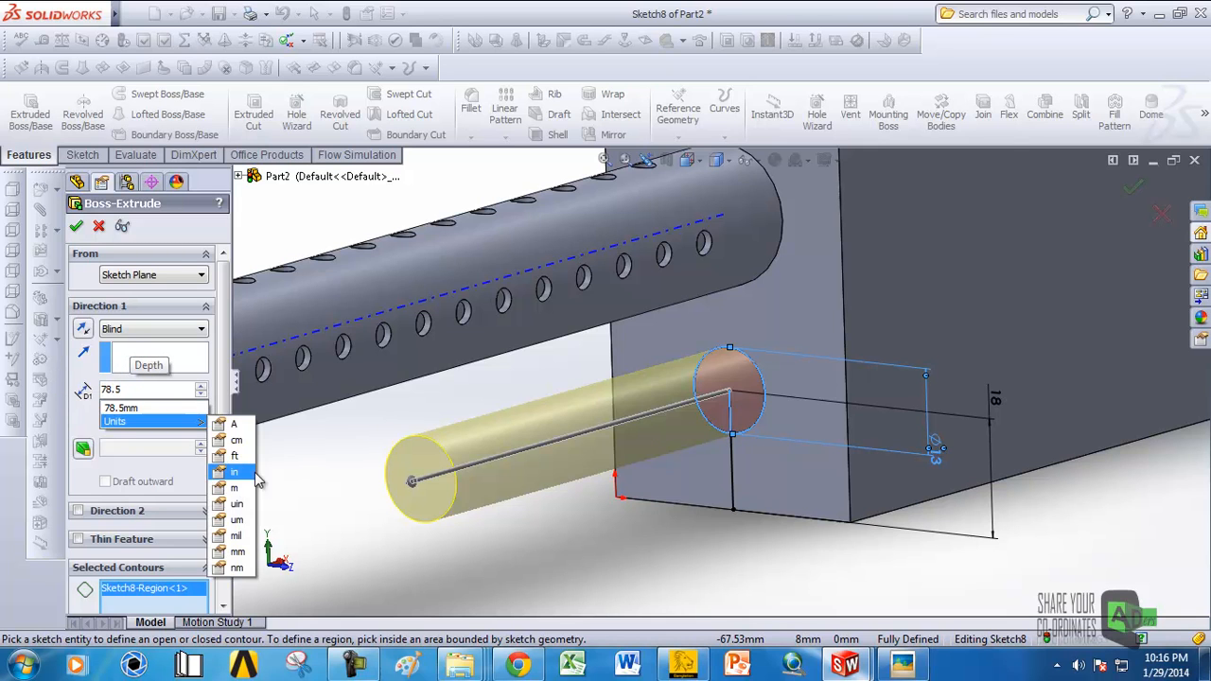
left_click(315, 470)
scroll(371, 458, "up", 4)
middle_click_drag(371, 458, 320, 475)
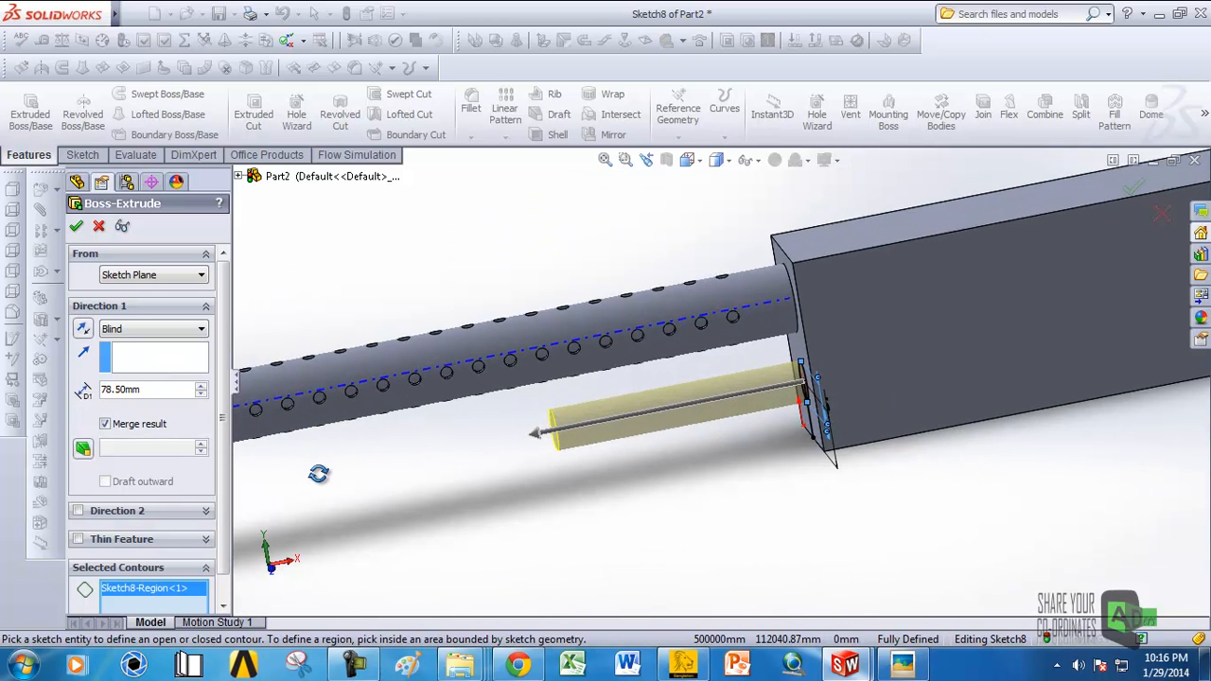
left_click(77, 227)
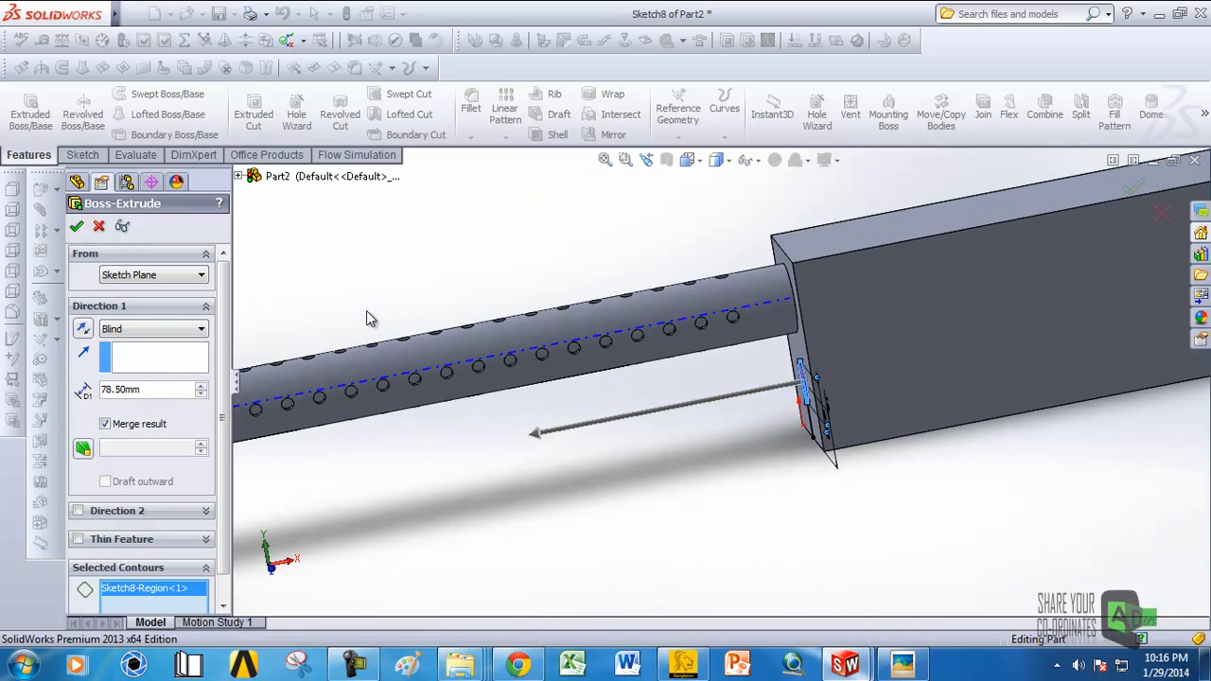
Step: Start a sketch on the new rod's free end face and draw a concentric circle about 18.3 mm in diameter
scroll(580, 458, "up", 3)
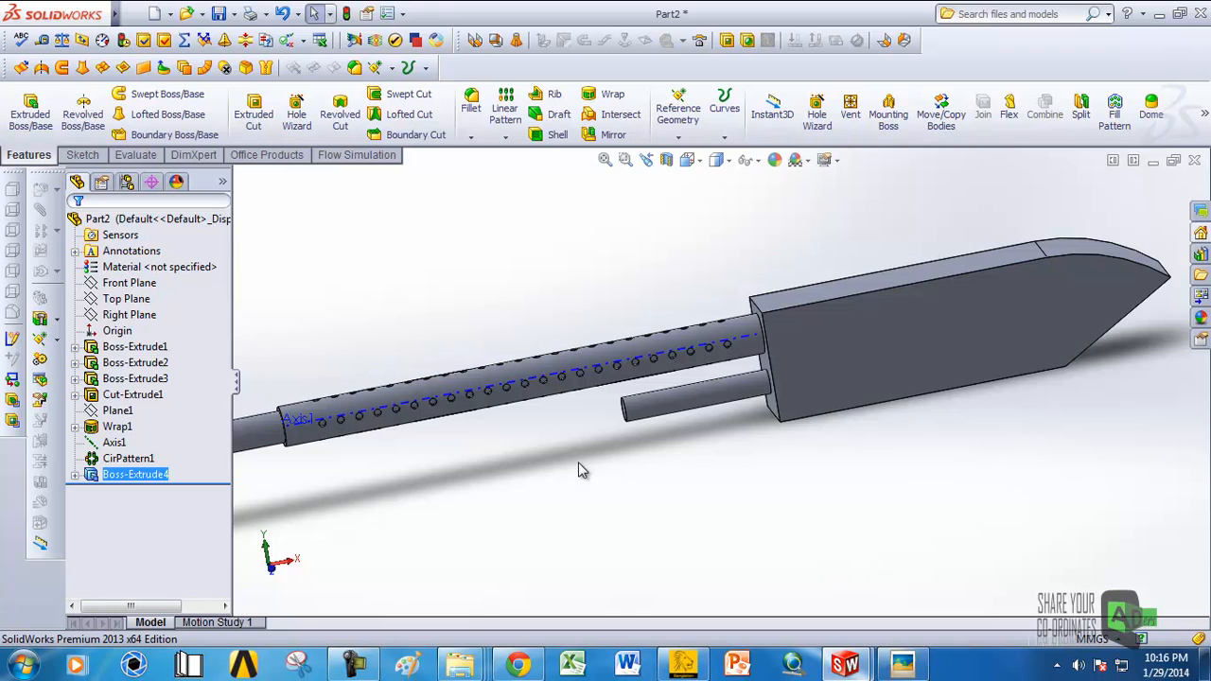
scroll(576, 471, "down", 8)
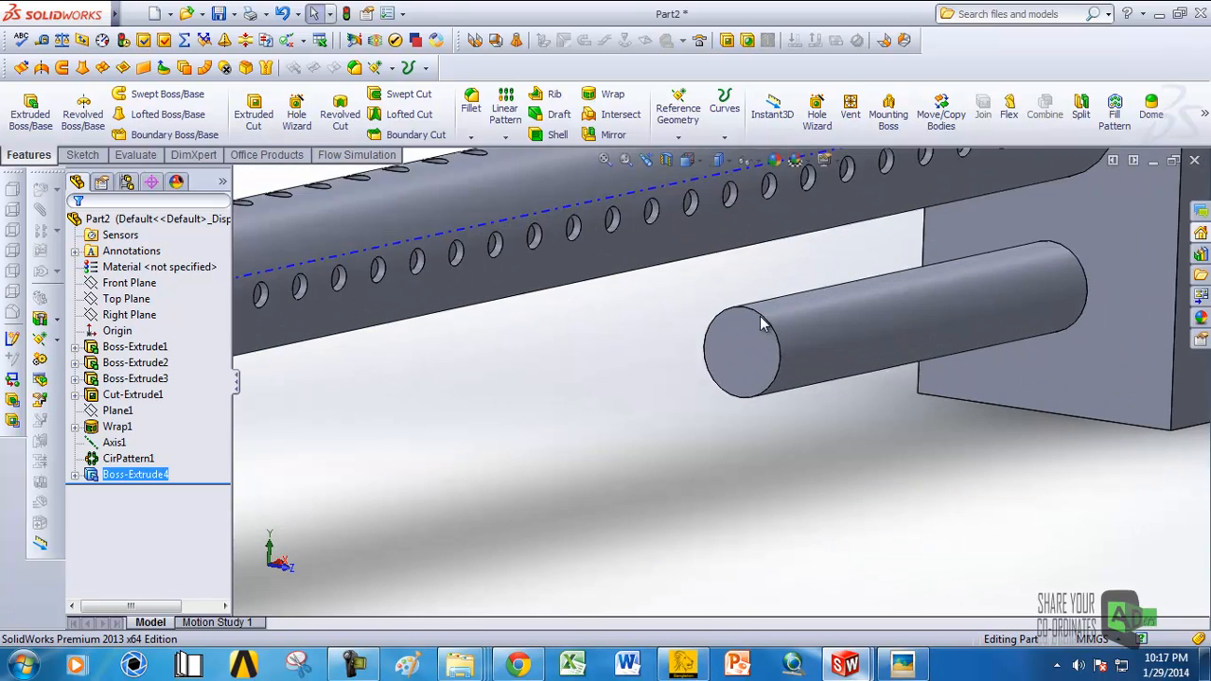
scroll(764, 323, "down", 4)
left_click(751, 349)
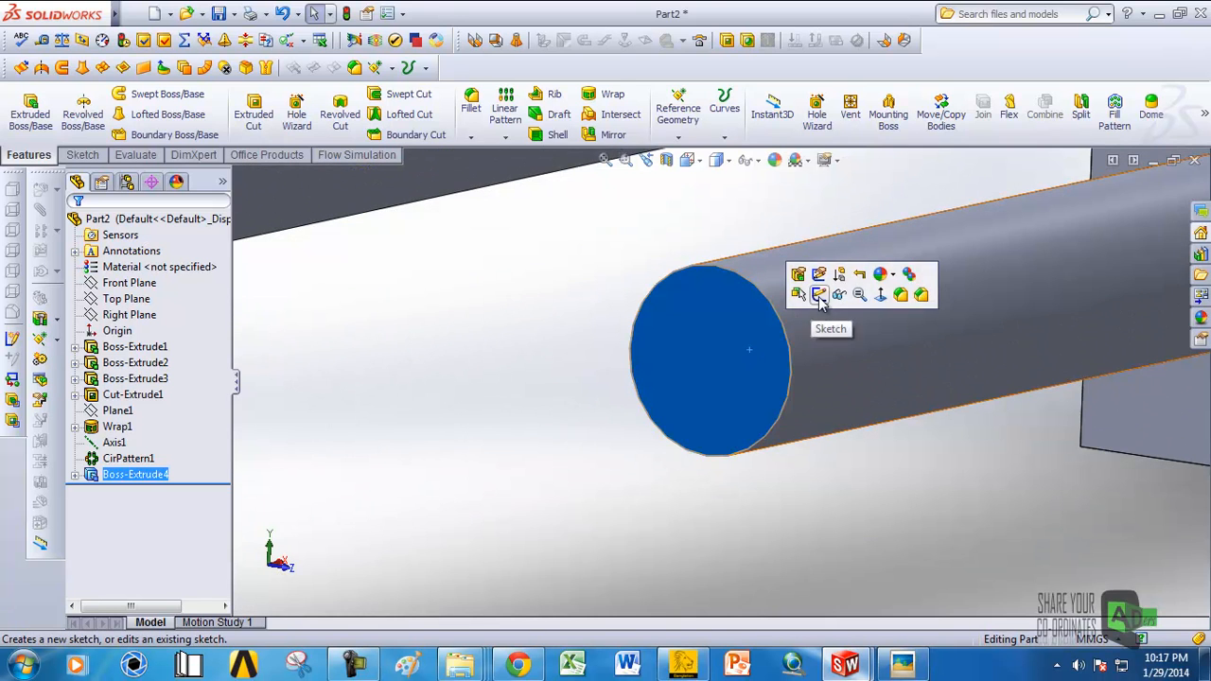
left_click(813, 291)
scroll(814, 351, "up", 4)
left_click(139, 94)
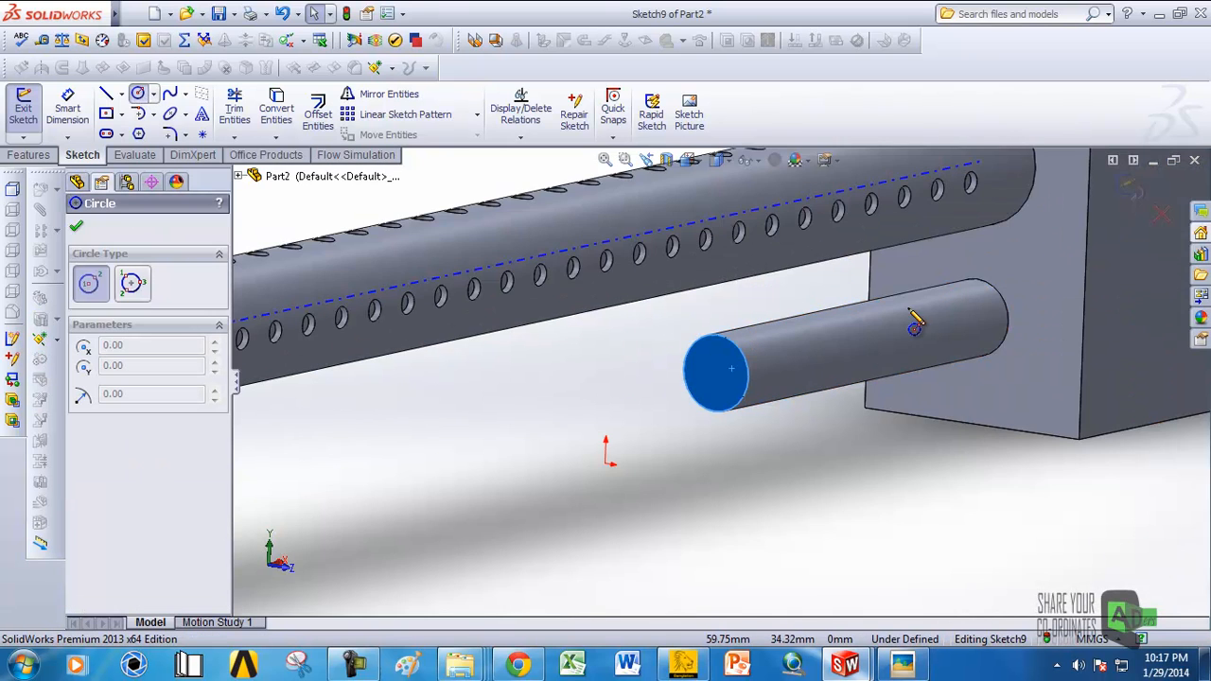
scroll(719, 374, "down", 2)
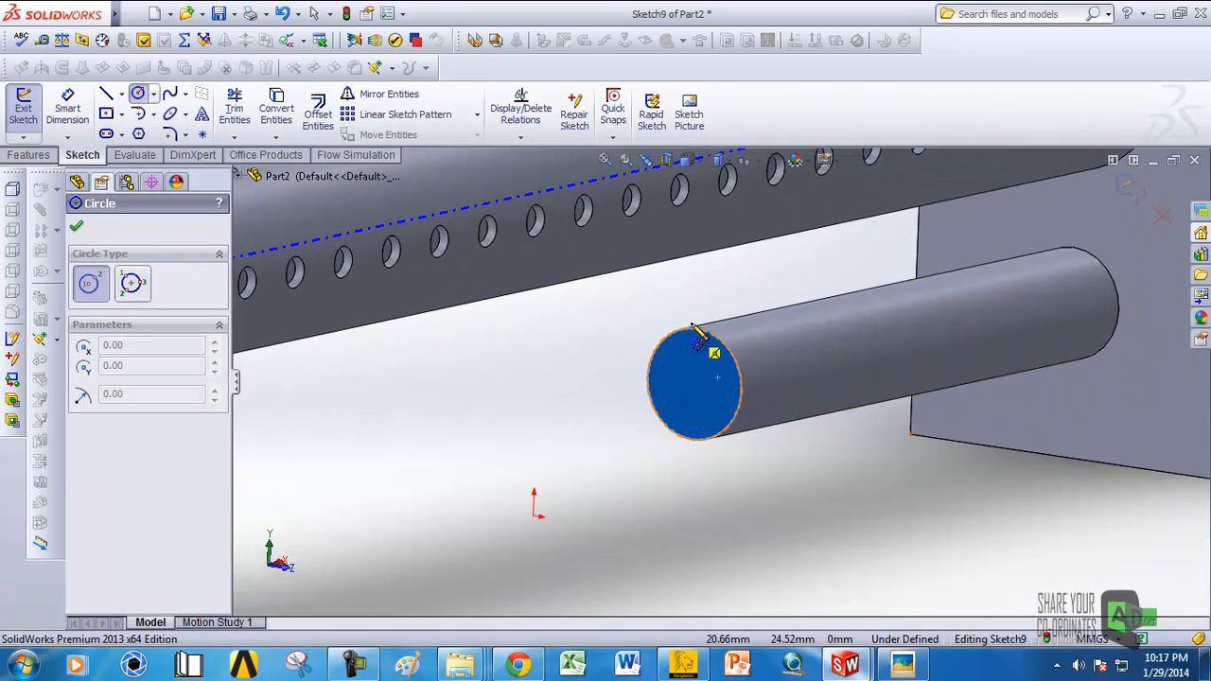
left_click(695, 384)
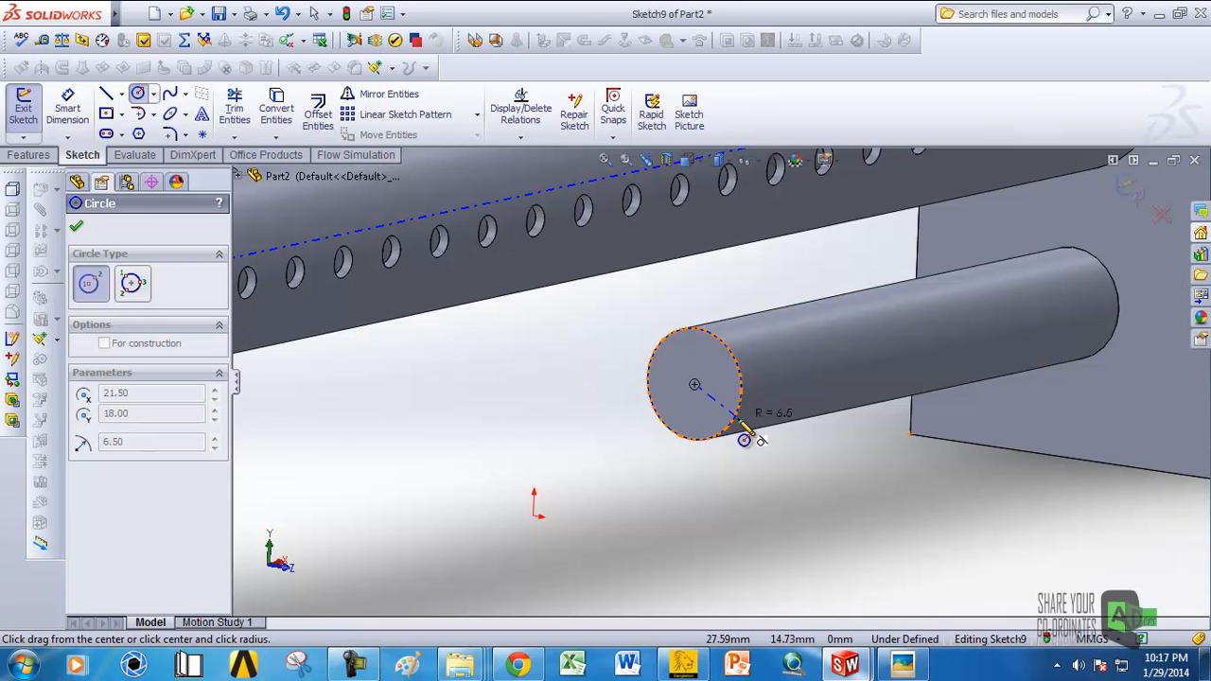
left_click(754, 455)
right_click(754, 455)
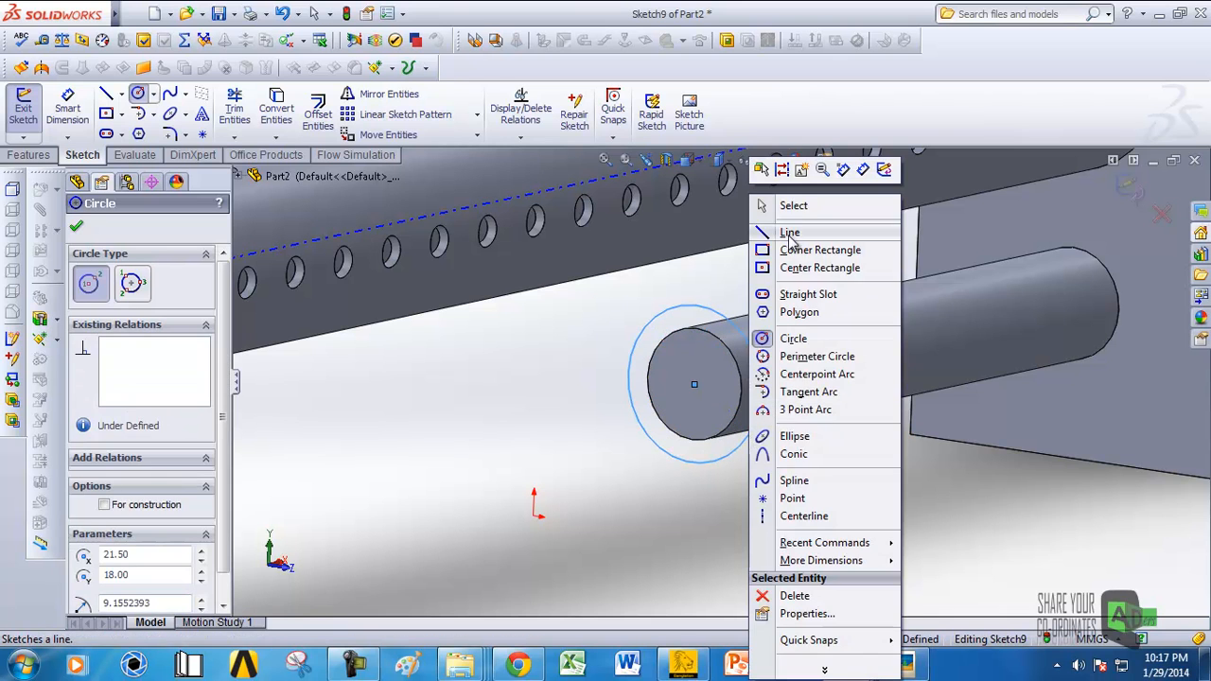
left_click(789, 203)
Step: Set the diameter of the circle on the rod's end face to 31 mm
left_click(81, 111)
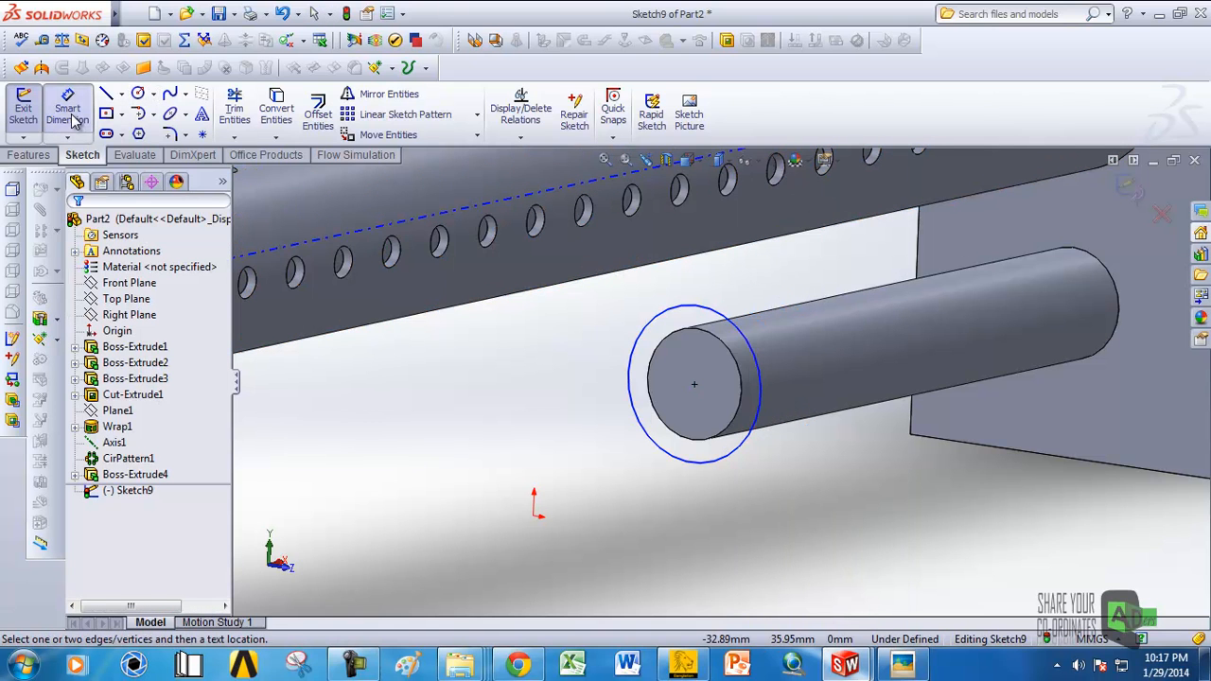
left_click(745, 459)
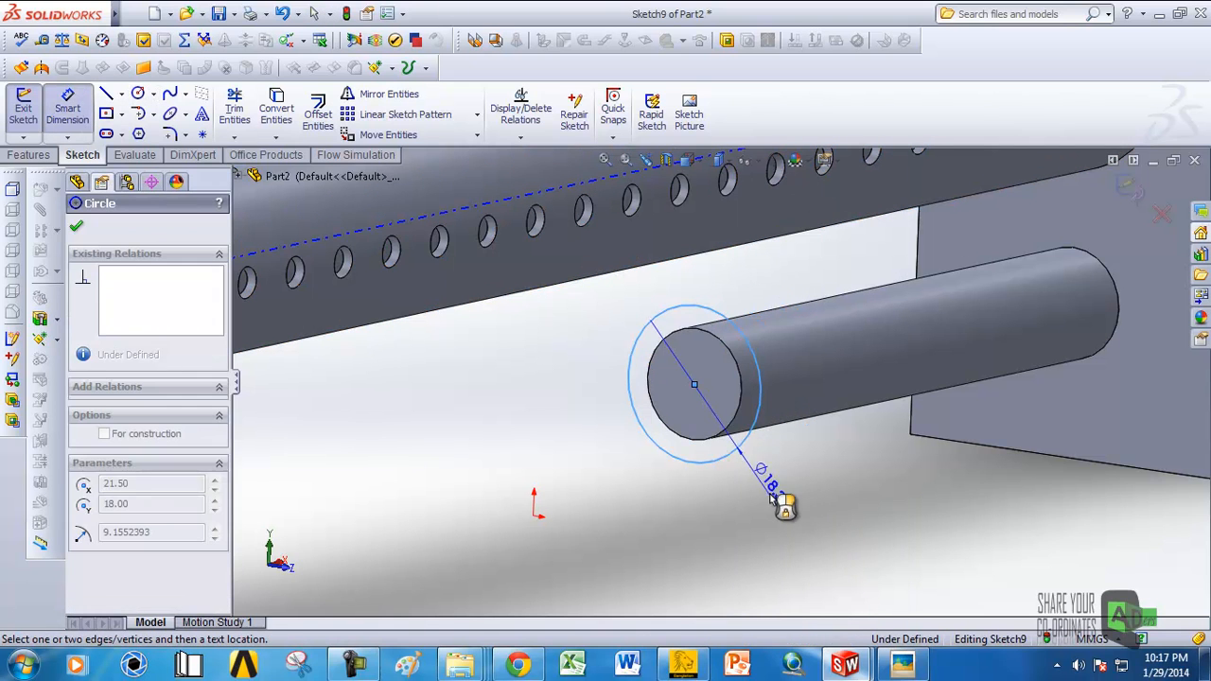
left_click(777, 497)
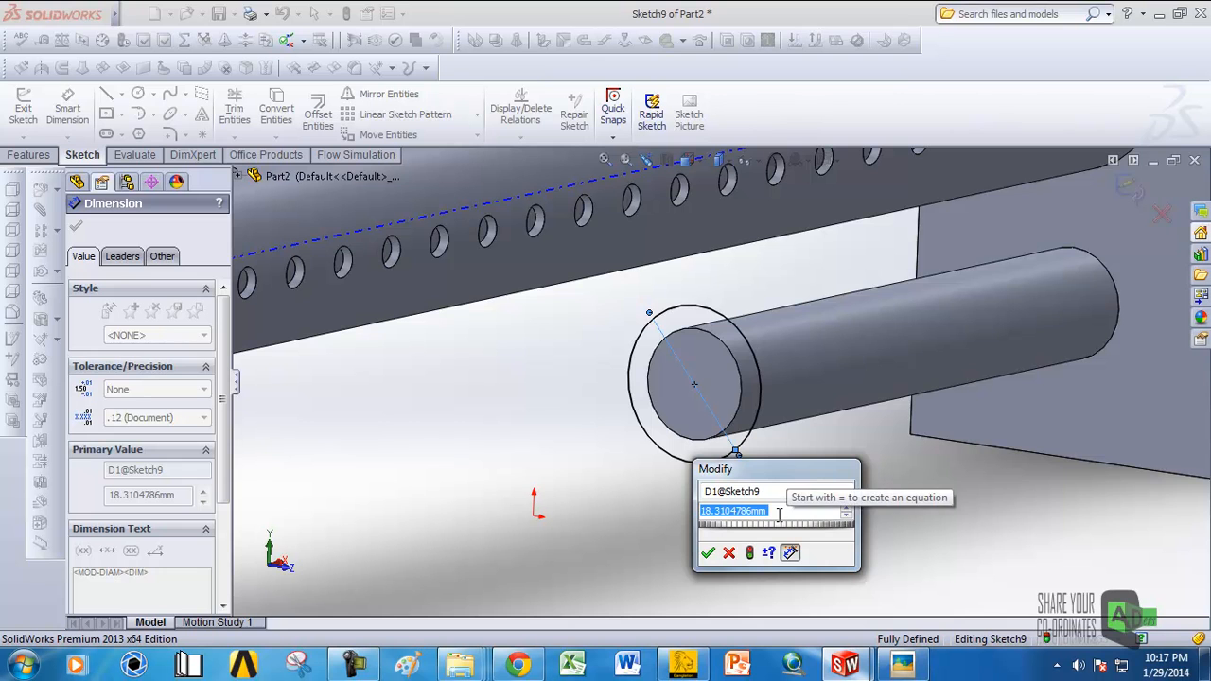
type("31")
key("Return")
Step: Extrude the 31 mm circle as a blind boss 155 mm forward beneath the barrel
scroll(779, 522, "up", 4)
middle_click_drag(723, 405, 723, 368)
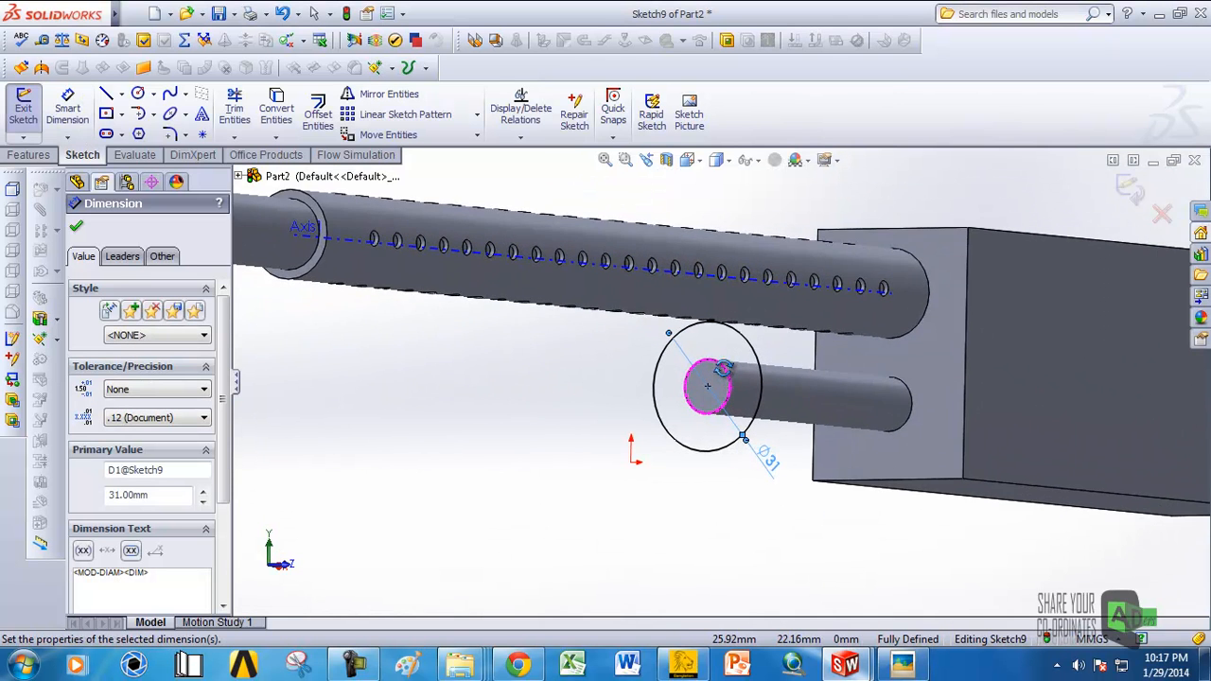
scroll(725, 348, "down", 4)
scroll(747, 480, "up", 4)
middle_click_drag(716, 482, 667, 494)
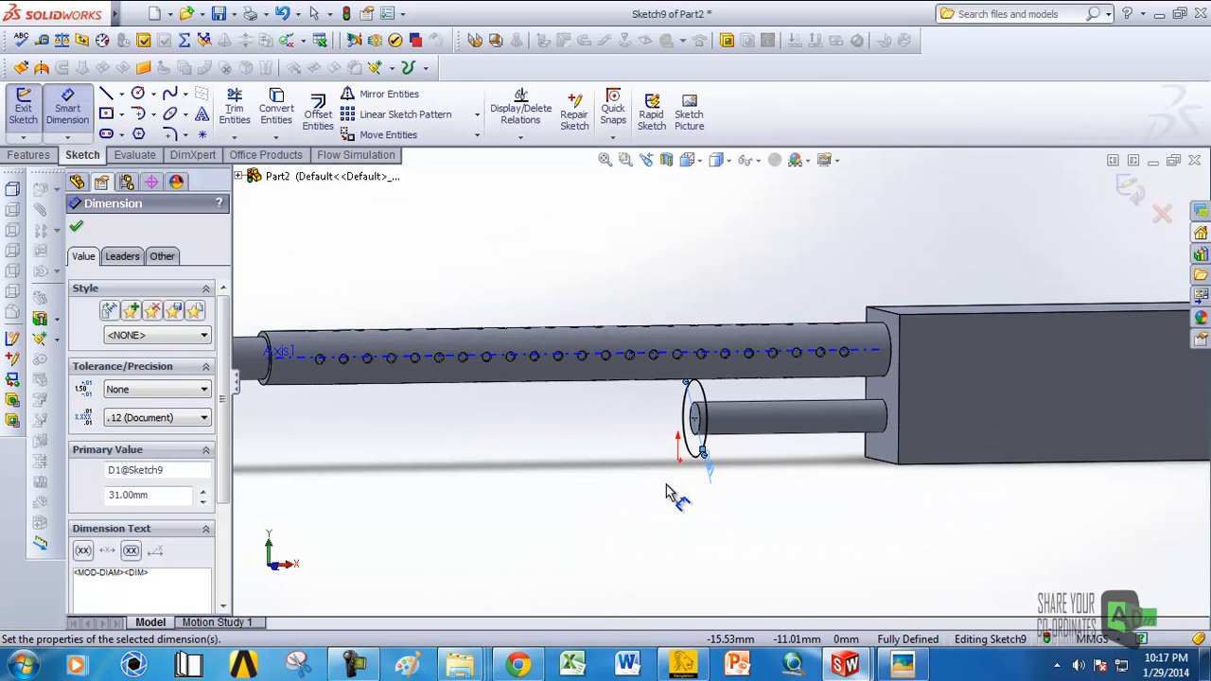
left_click(30, 155)
left_click(30, 112)
type("155")
key("Return")
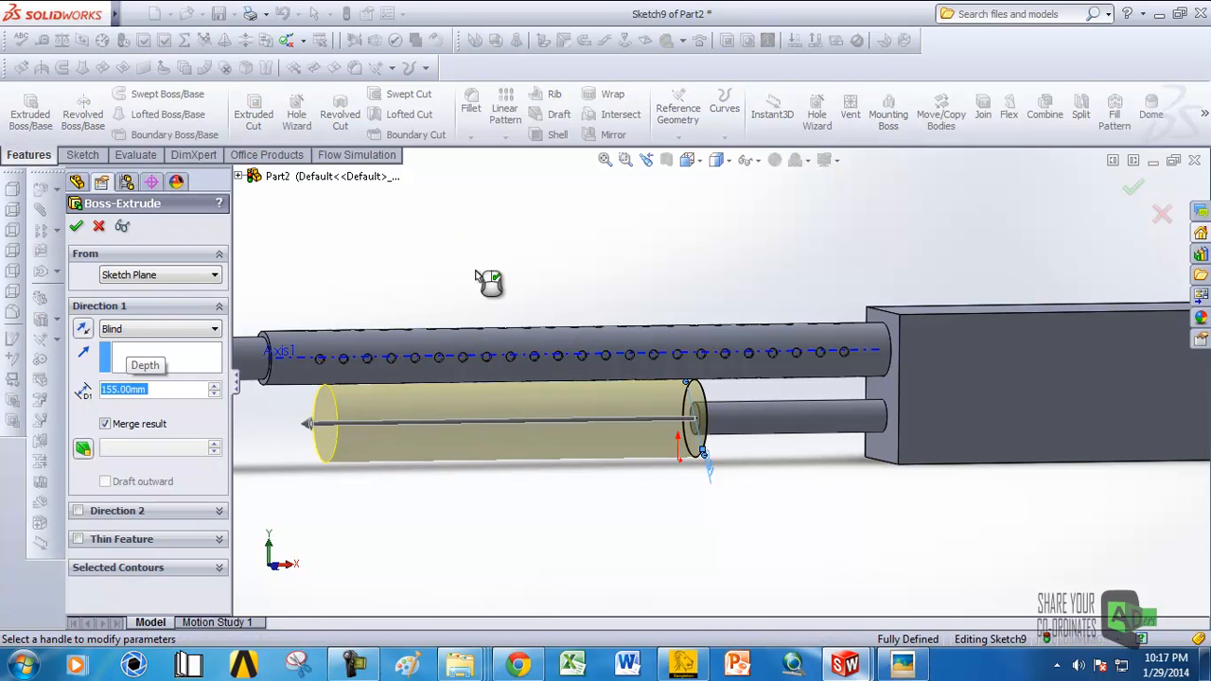
left_click(77, 227)
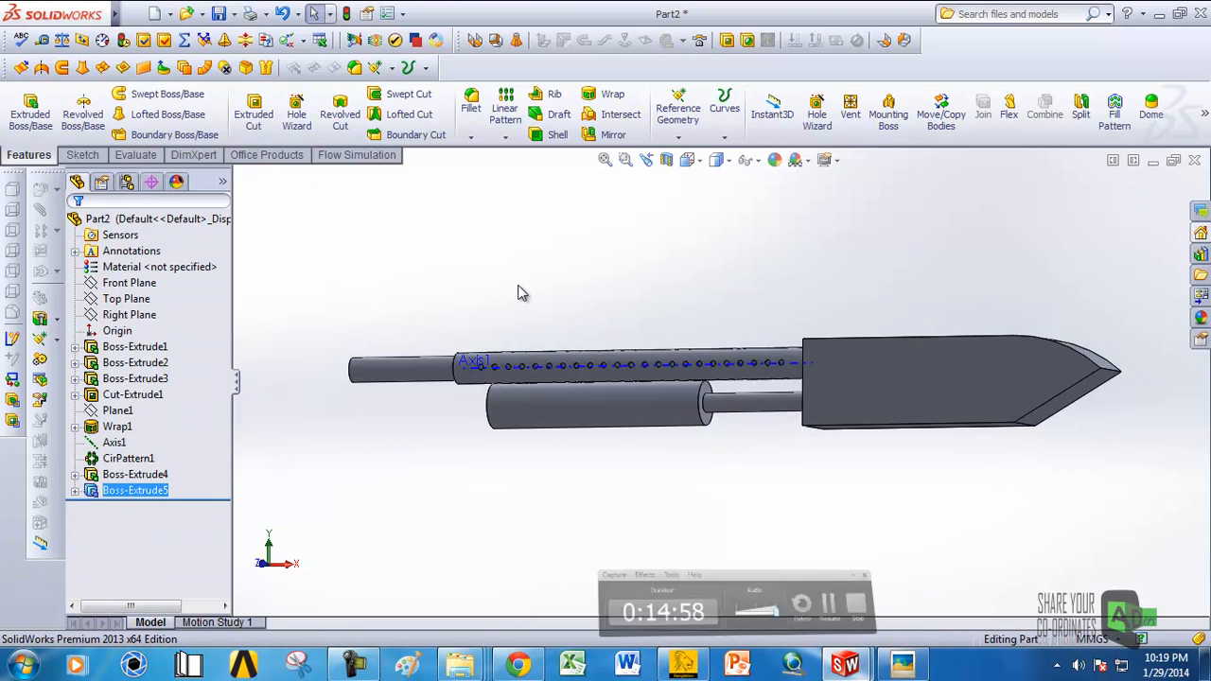
Step: Create a reference plane offset 27.5 mm from the large cylinder's rear ring face, flipped to lie inside the cylinder
scroll(642, 382, "down", 6)
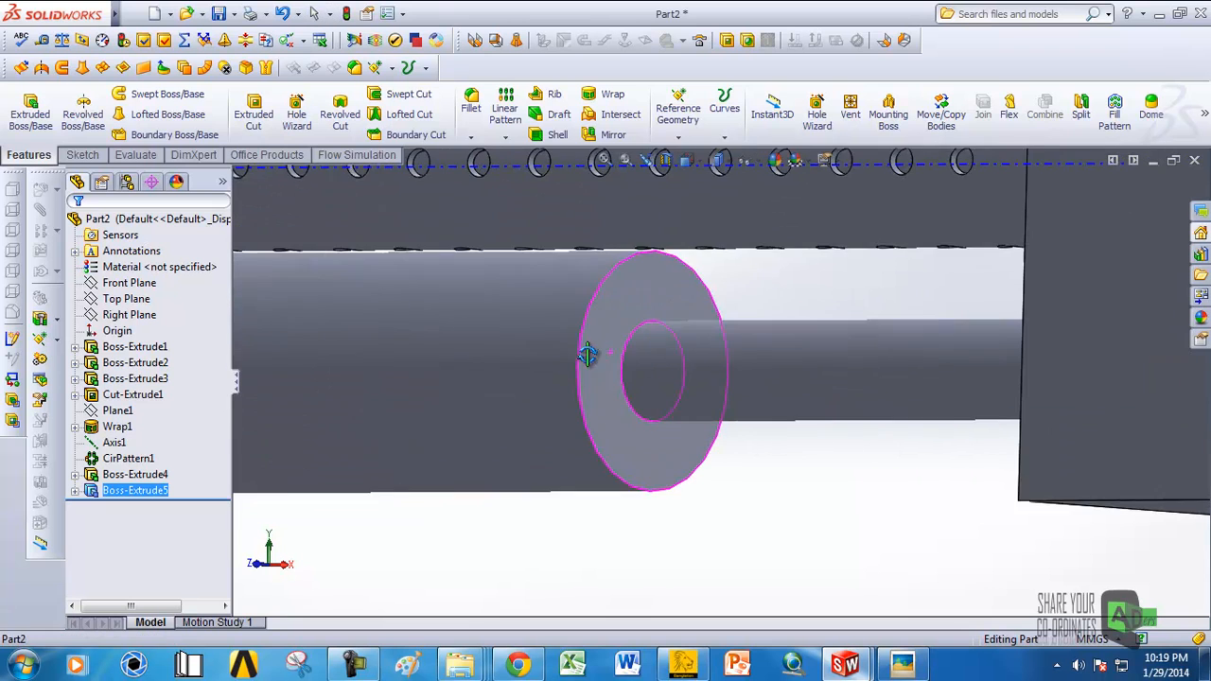
left_click(598, 345)
left_click(678, 138)
left_click(703, 154)
scroll(626, 382, "up", 3)
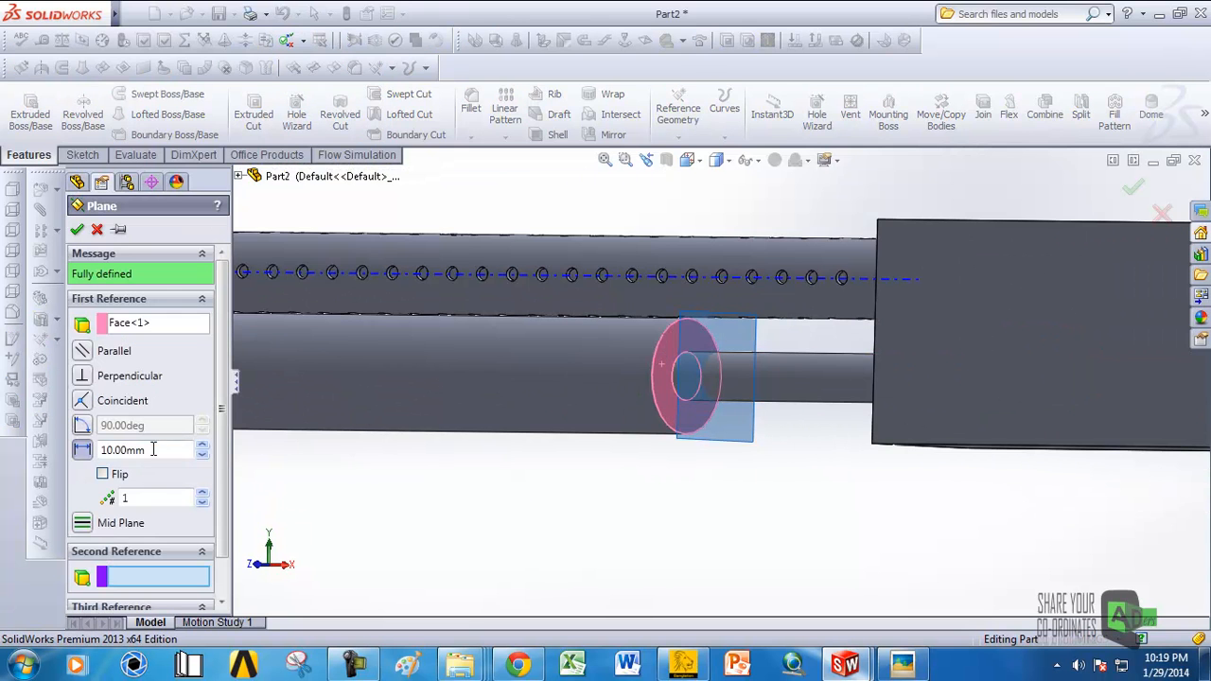
double_click(145, 458)
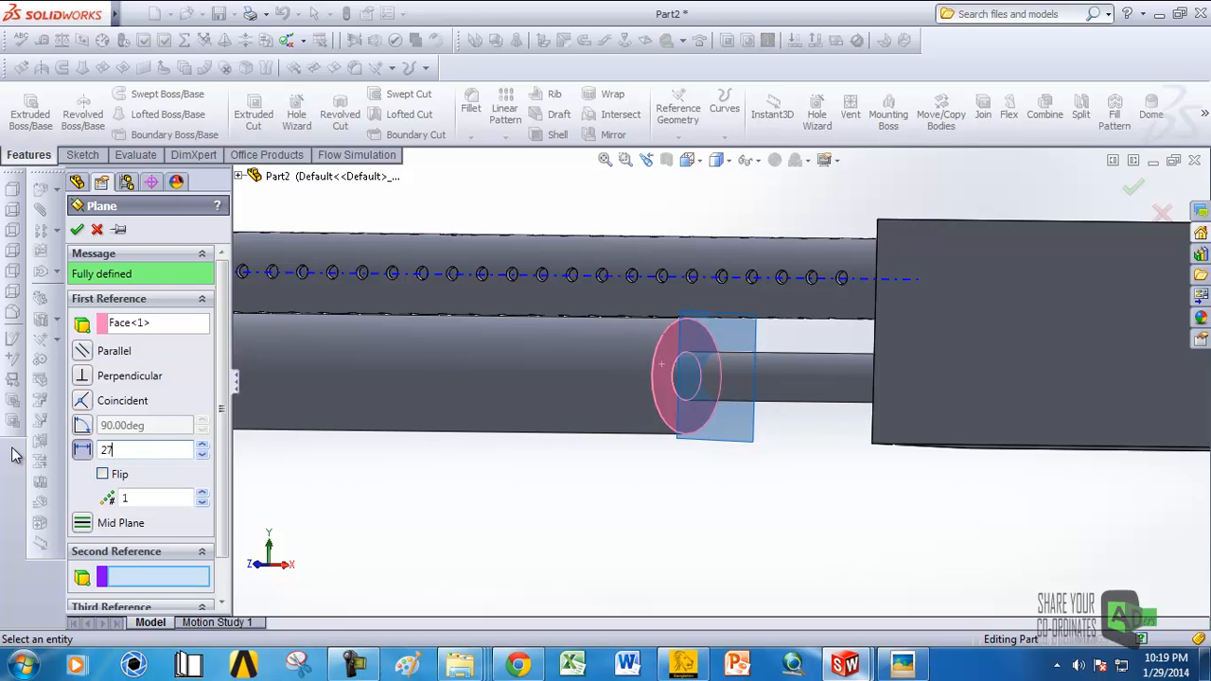
type("27.5")
key("Return")
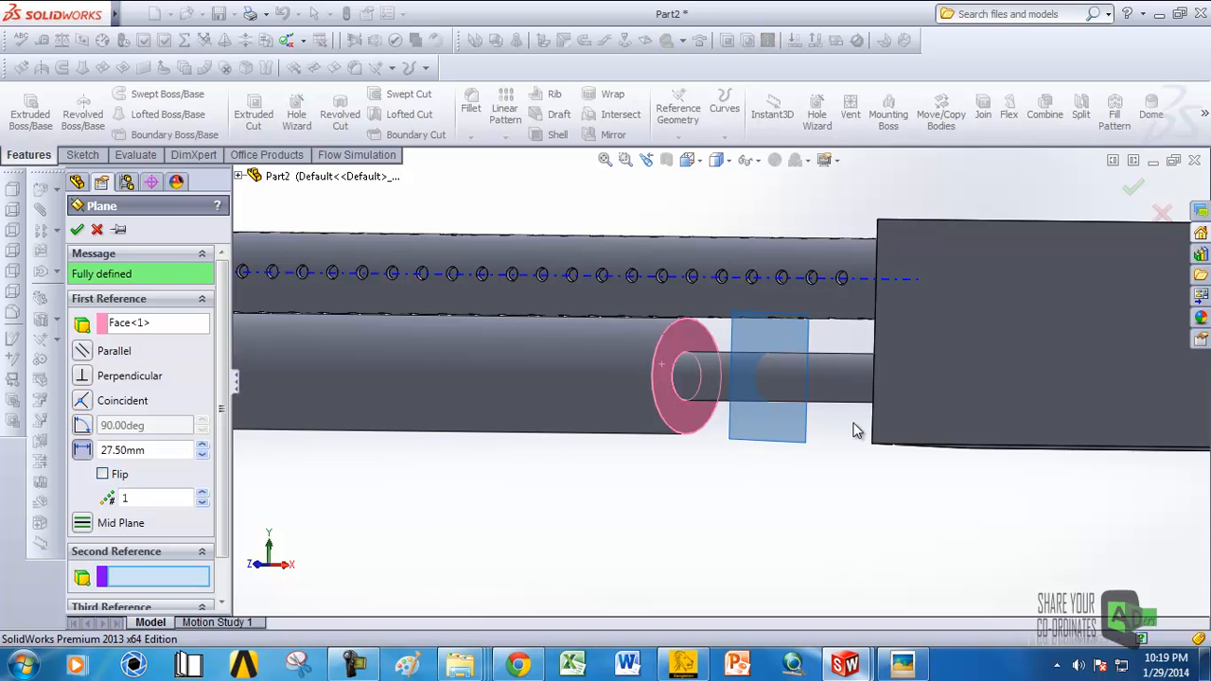
left_click(102, 474)
middle_click_drag(530, 492, 725, 387)
left_click(80, 235)
Step: Start a sketch on the new offset plane and convert the outer circular edge of the large cylinder's rear face into it
scroll(684, 384, "up", 3)
scroll(605, 342, "down", 5)
scroll(606, 343, "down", 3)
left_click(701, 352)
left_click(769, 288)
middle_click_drag(746, 417, 795, 426)
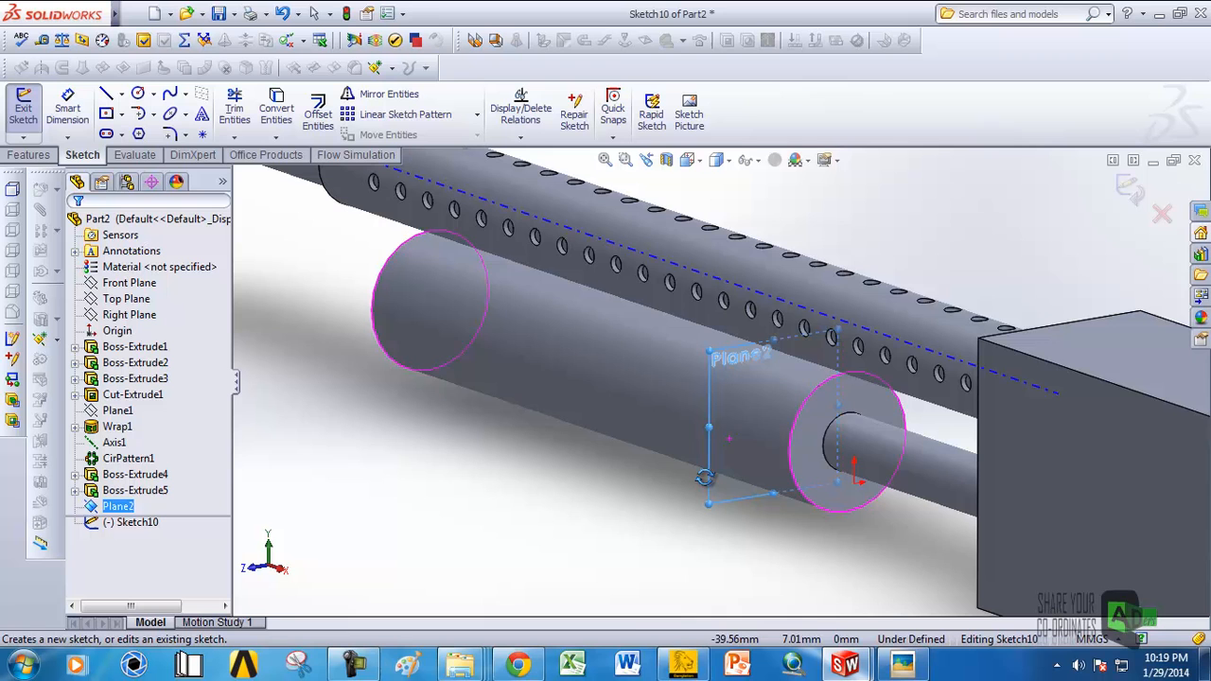
left_click(806, 412)
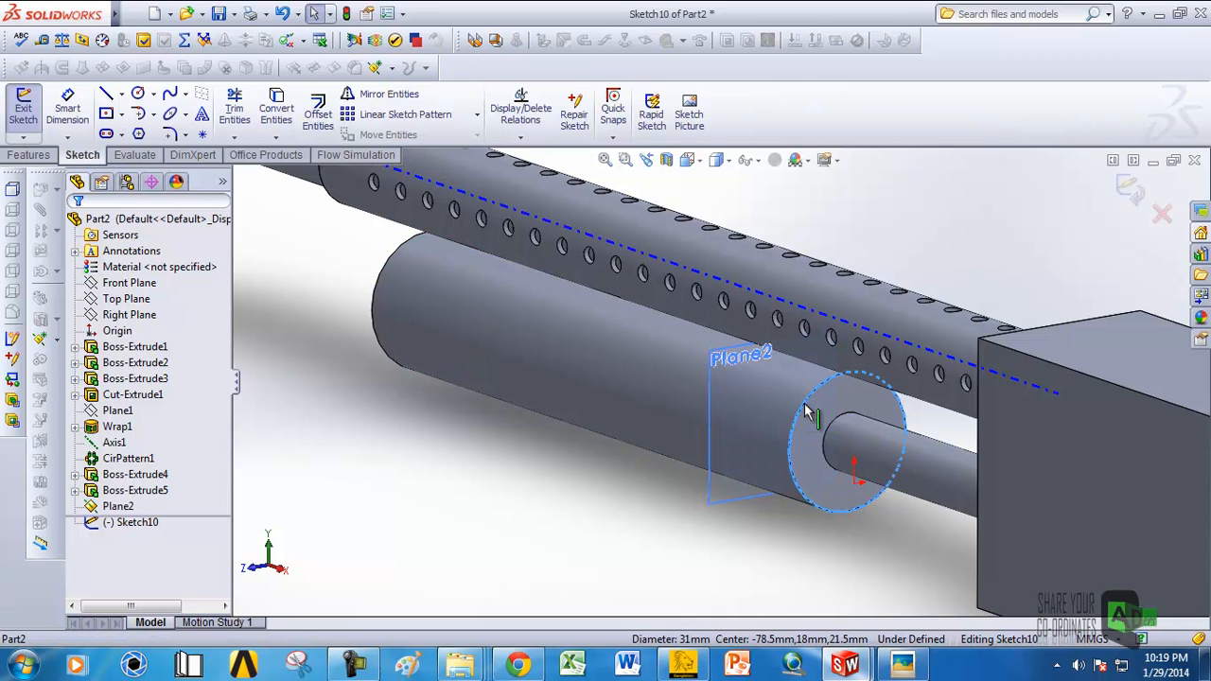
left_click(277, 106)
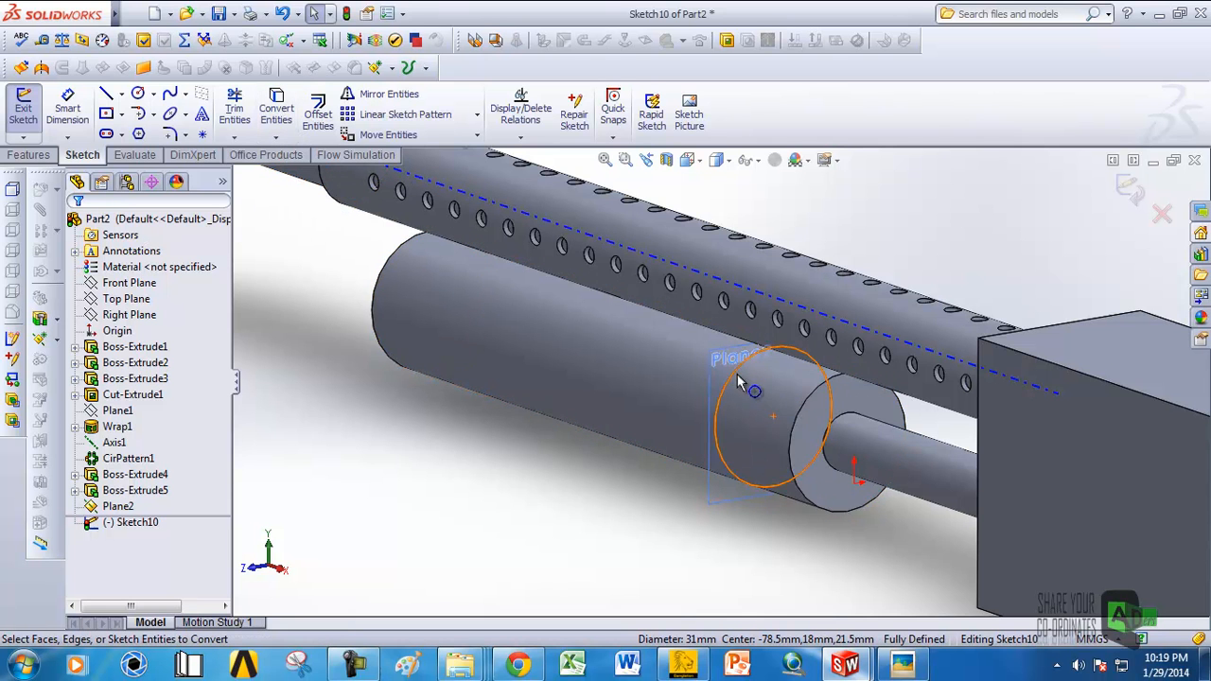
scroll(749, 368, "down", 5)
scroll(705, 354, "up", 5)
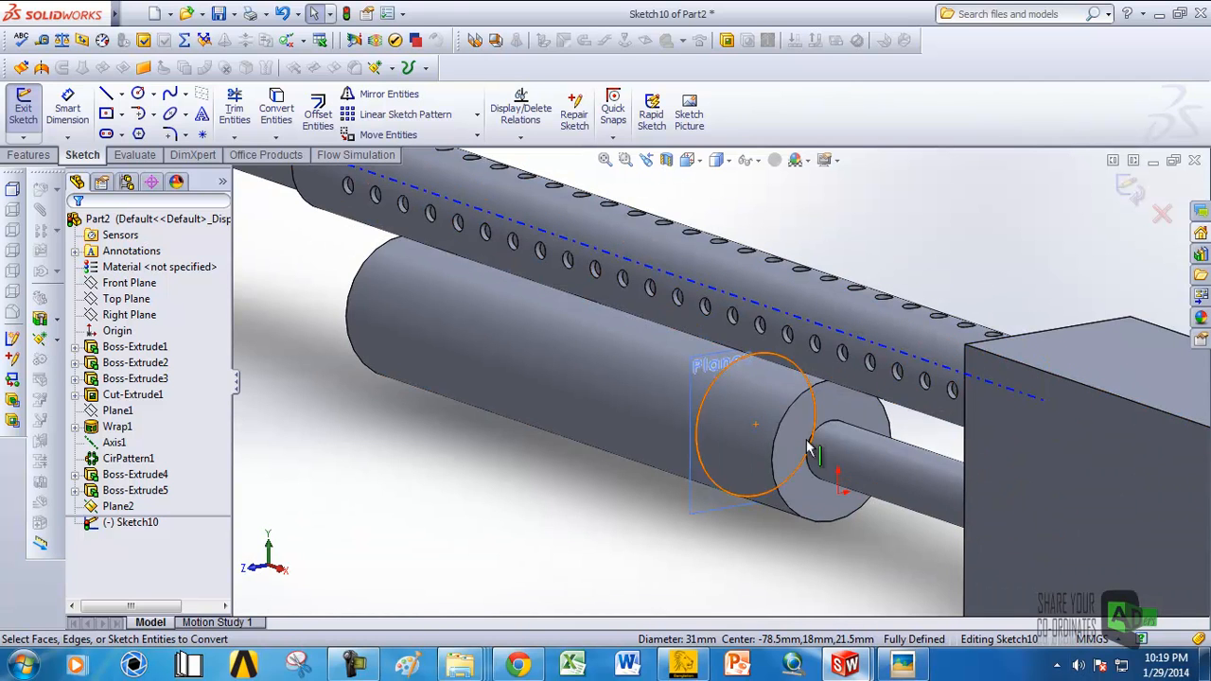
Step: Sketch a concentric circle about 27.8 mm in diameter just inside the converted circular edge on the offset plane
left_click(139, 95)
left_click(755, 425)
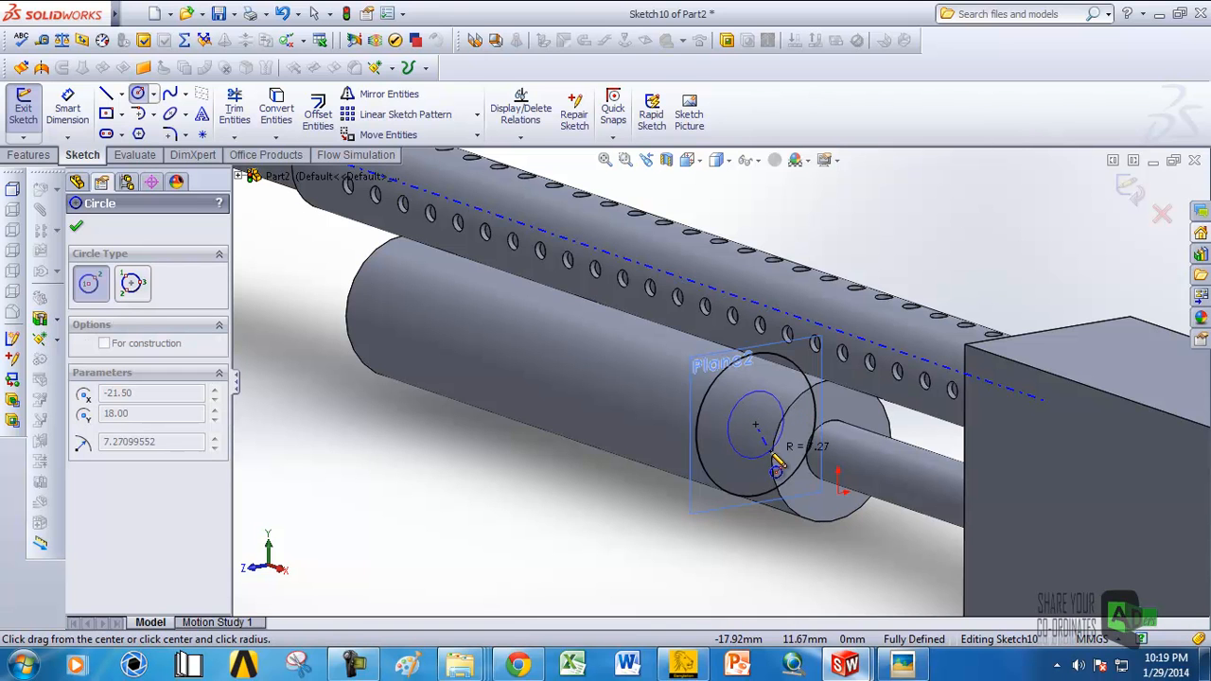
left_click(725, 490)
right_click(721, 488)
left_click(784, 216)
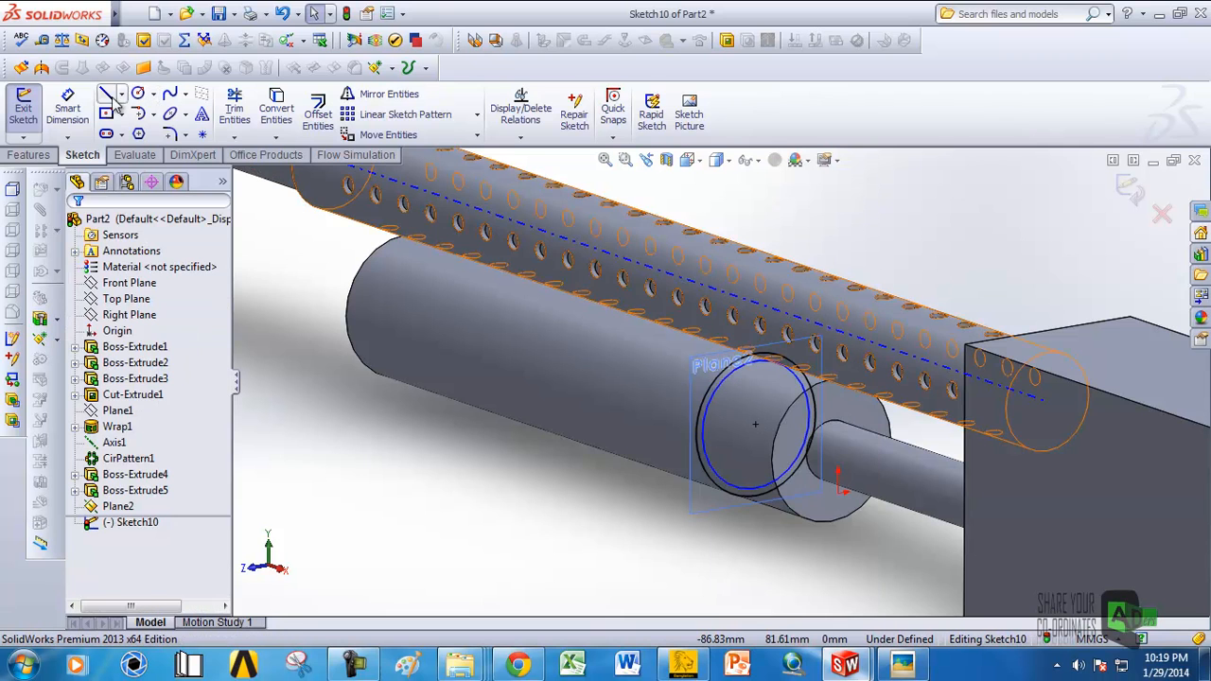
Step: Set the diameter of the inner concentric circle to 28 mm
left_click(67, 106)
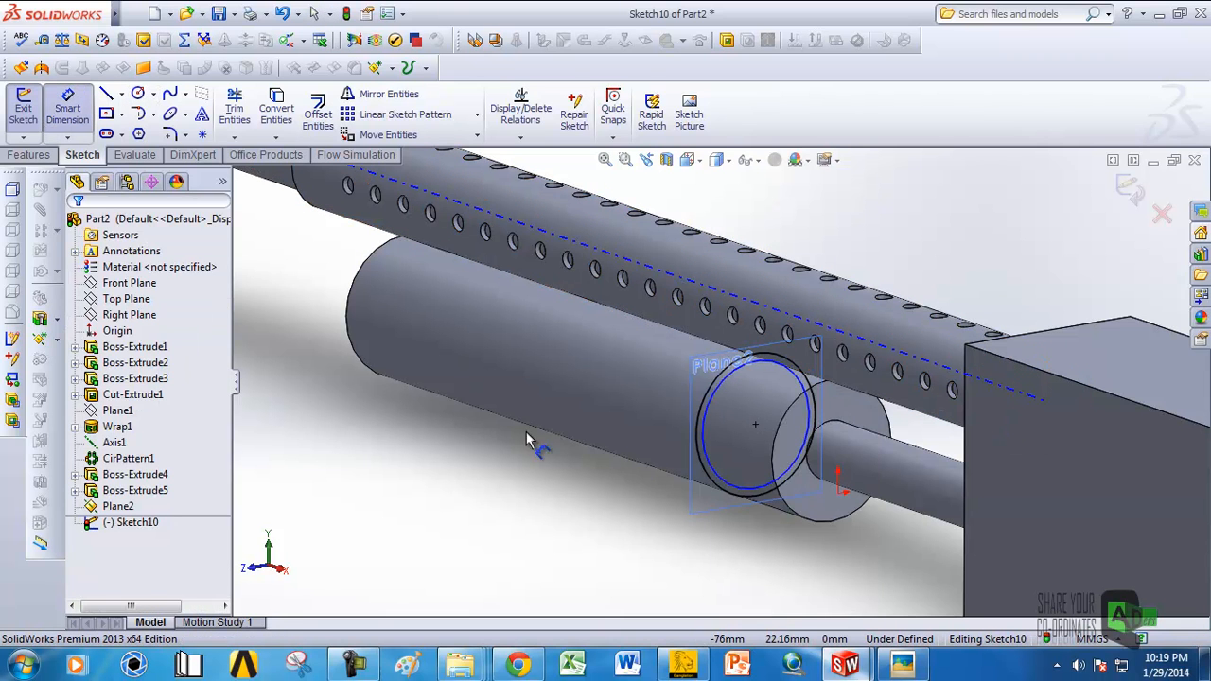
left_click(721, 480)
left_click(502, 497)
type("28")
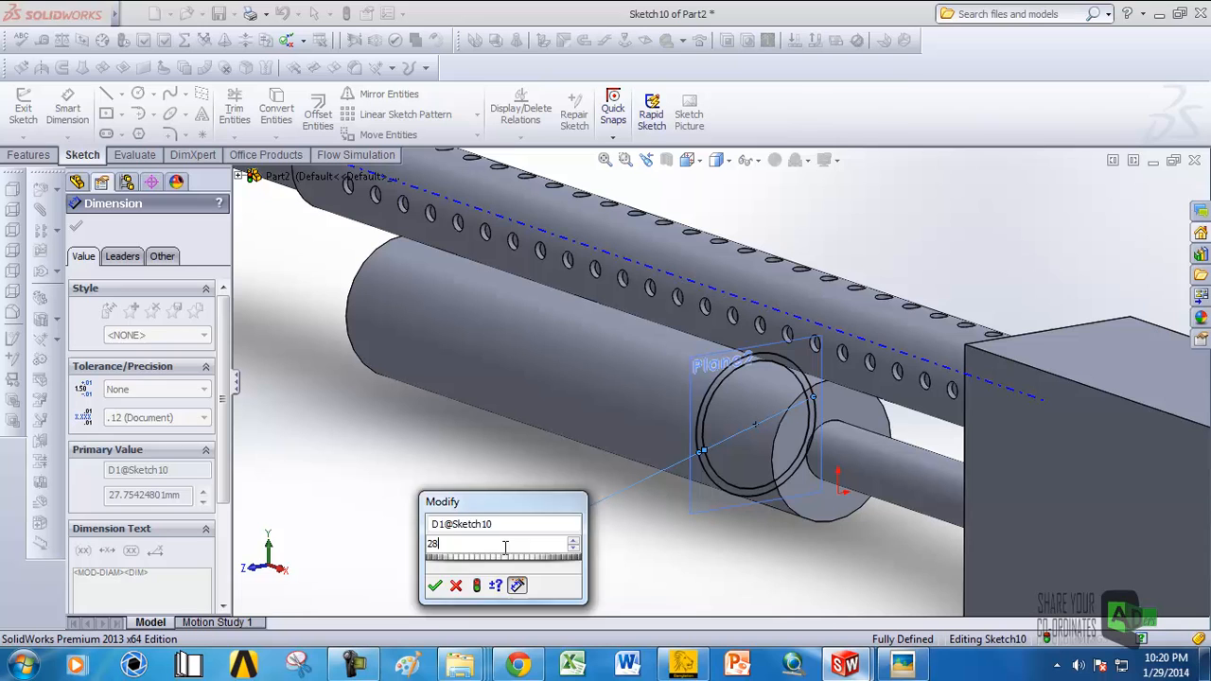
key("Return")
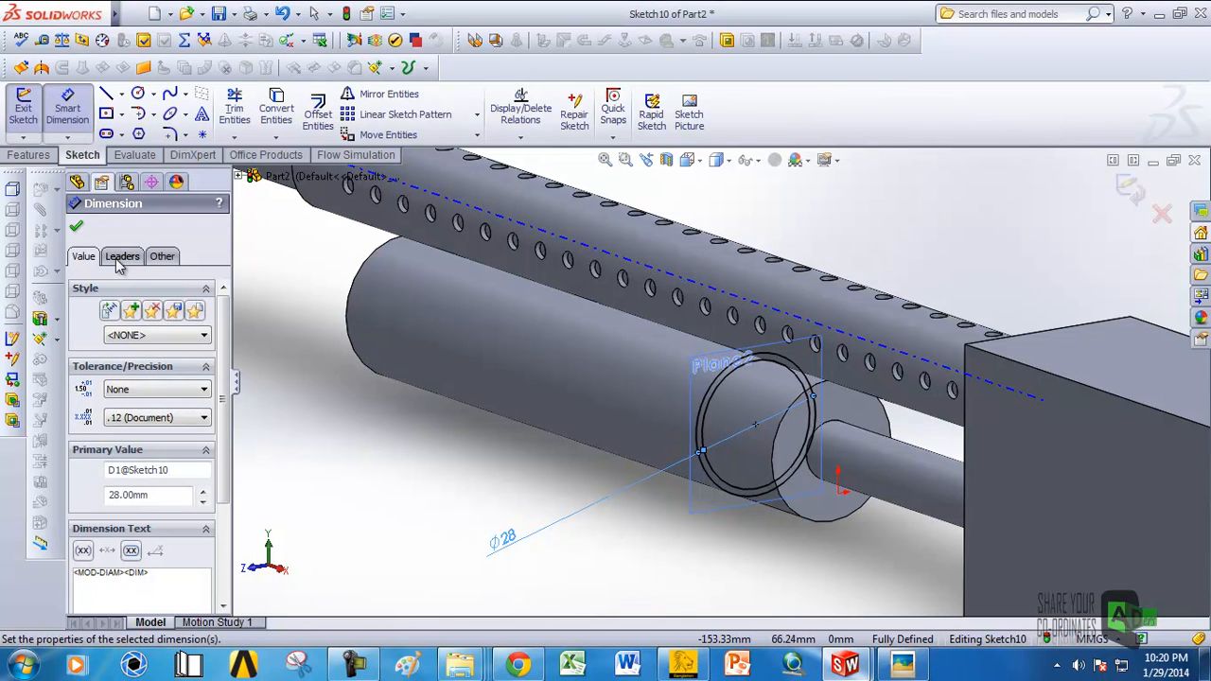
Step: Cut the ring between the two concentric circles as a blind extruded cut 1.5 mm deep, forming a groove around the forend cylinder
left_click(27, 156)
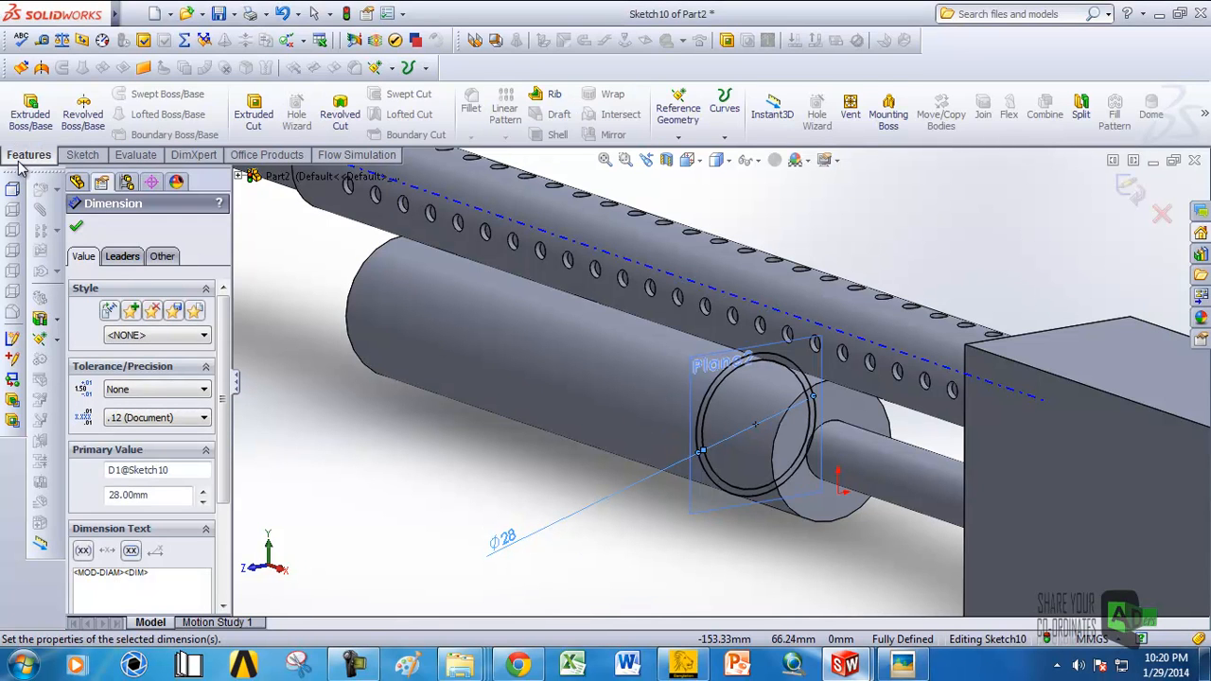
left_click(253, 111)
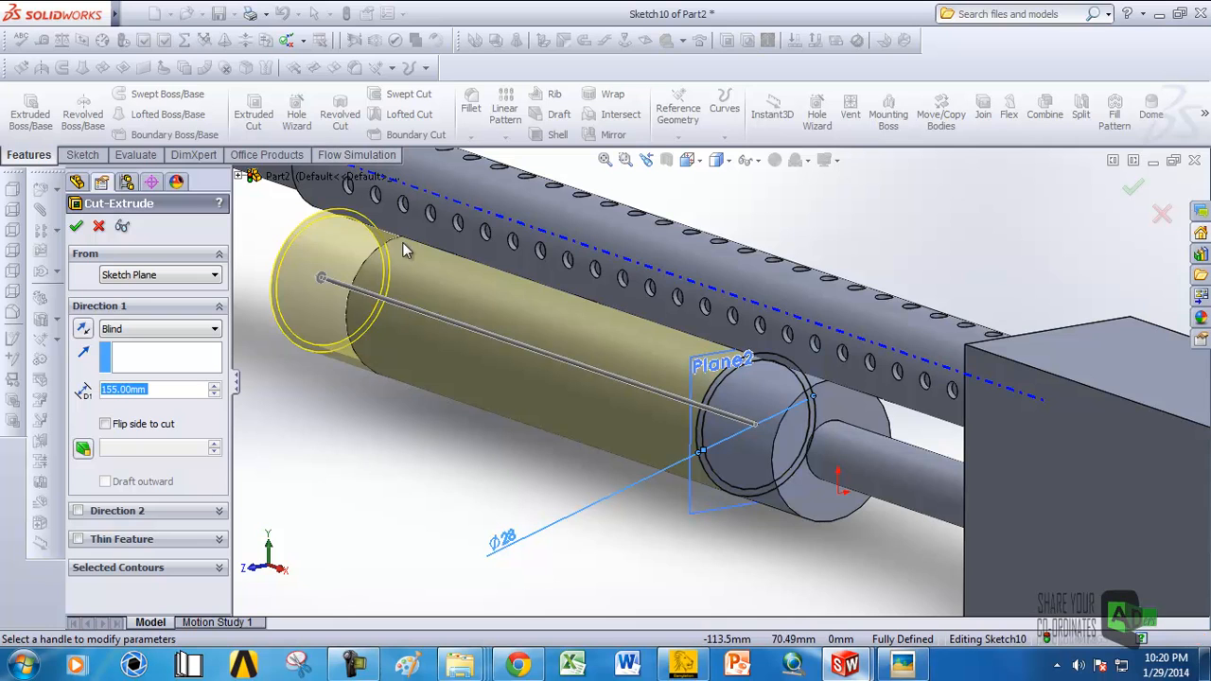
middle_click_drag(449, 428, 440, 398)
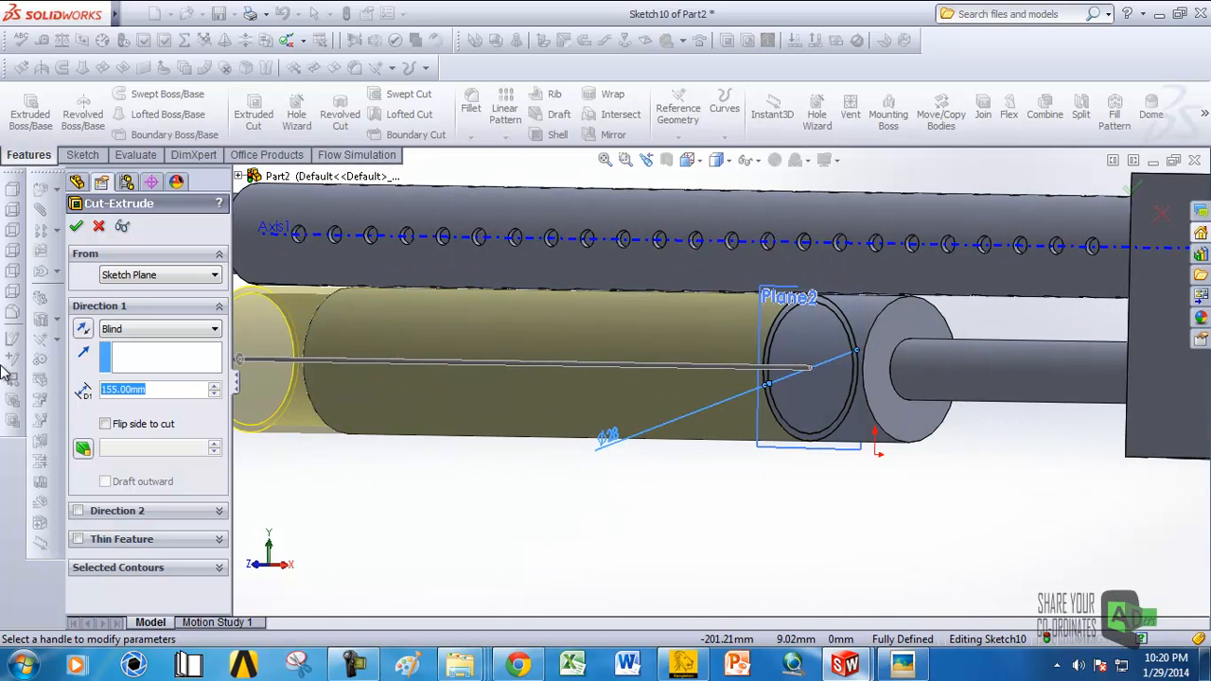
type("1.5")
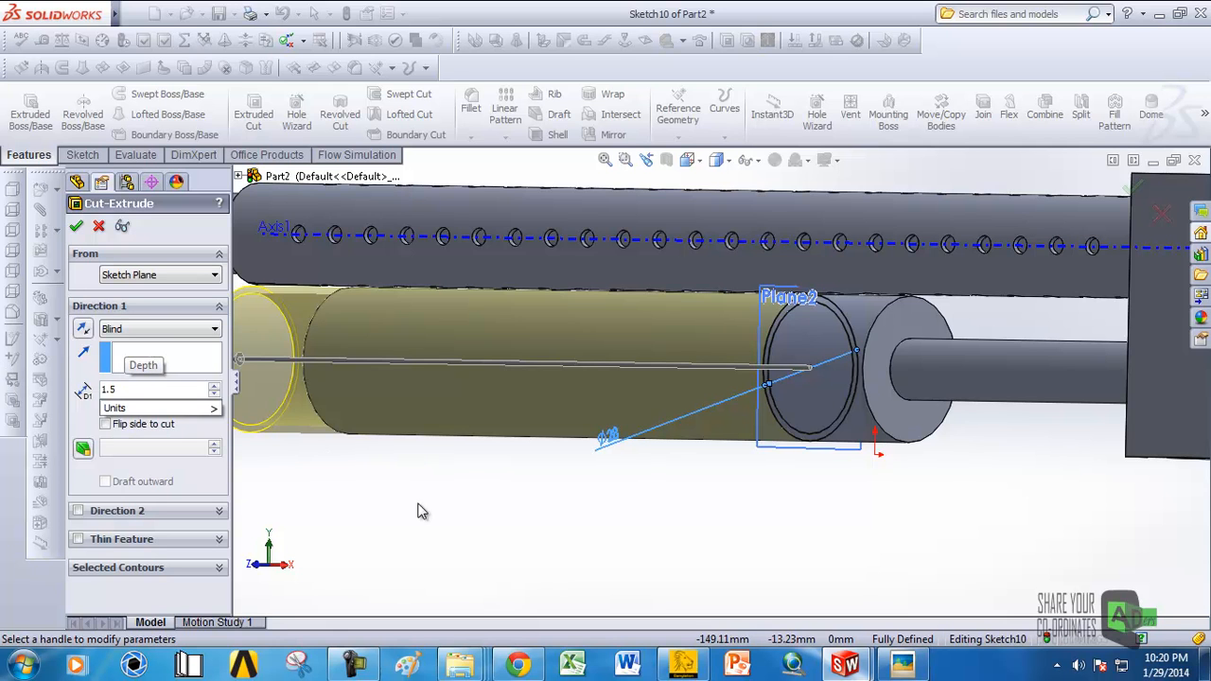
key("Return")
middle_click_drag(622, 437, 651, 459)
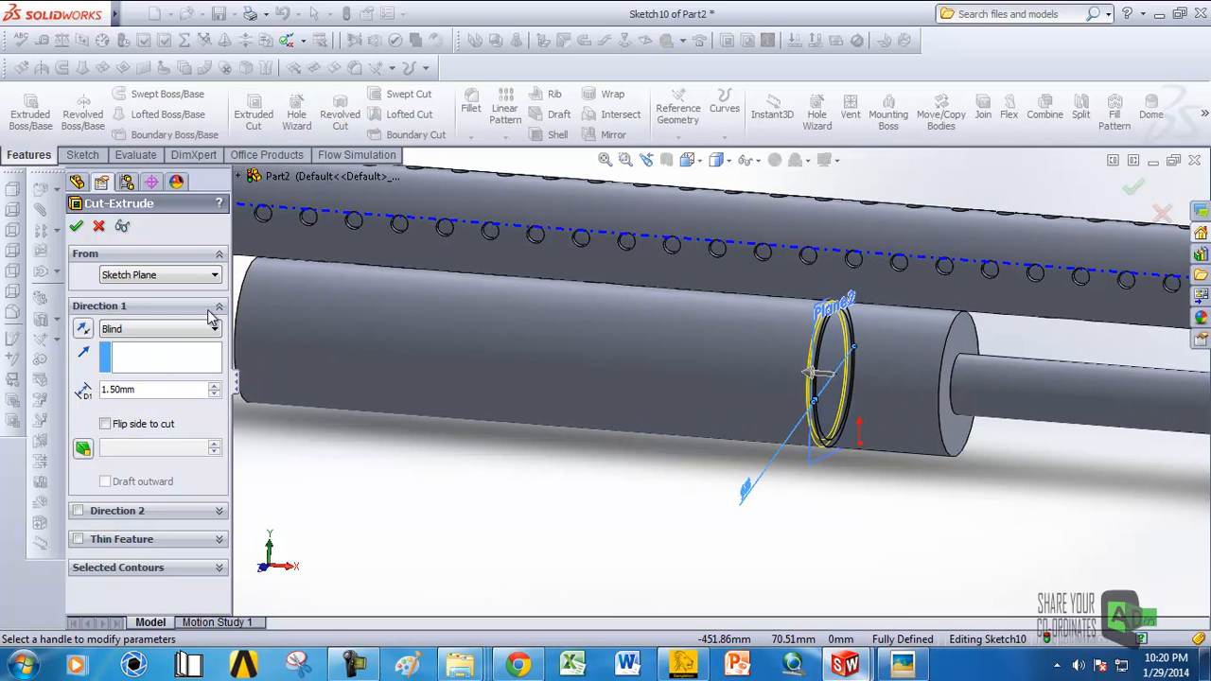
left_click(77, 227)
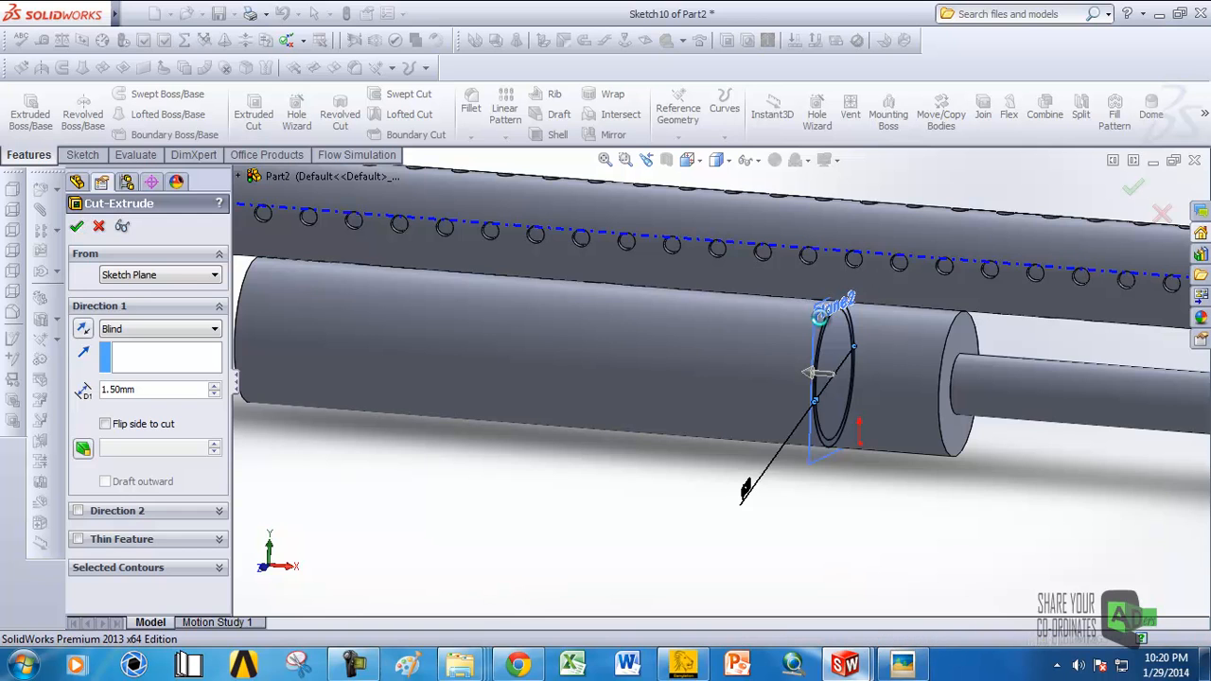
Step: Start a constant-radius fillet on one outer circular edge of the groove with a radius of 0.2 mm
scroll(833, 350, "down", 6)
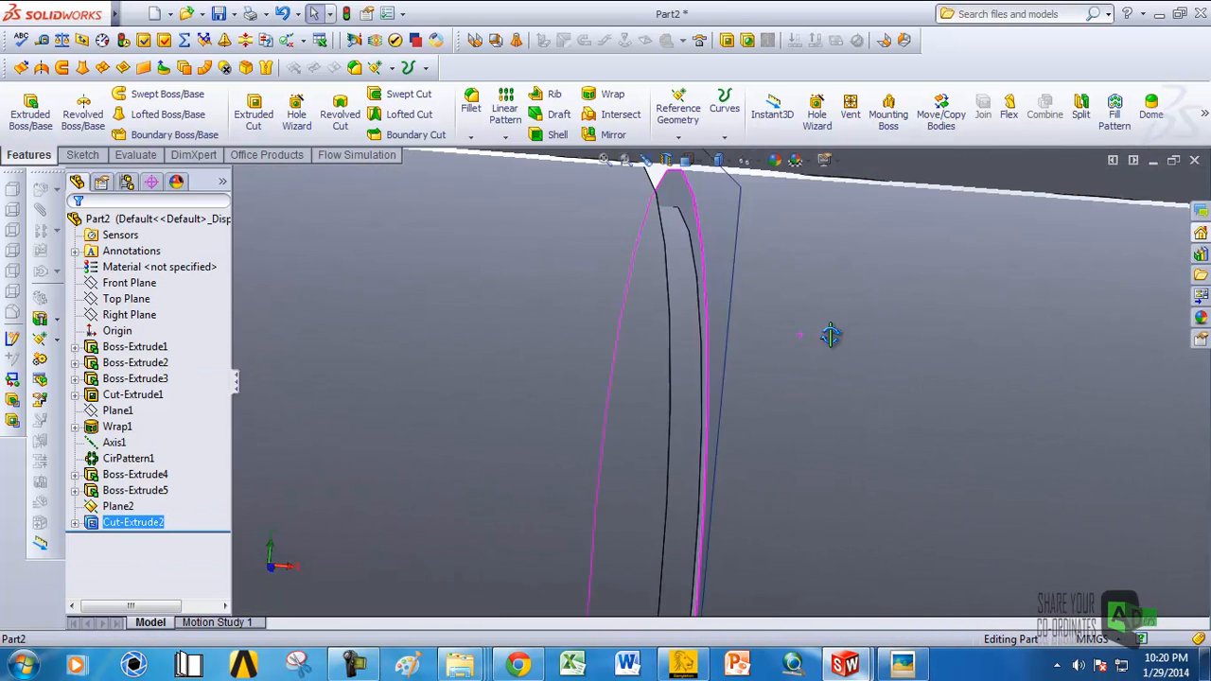
left_click(709, 299)
left_click(471, 106)
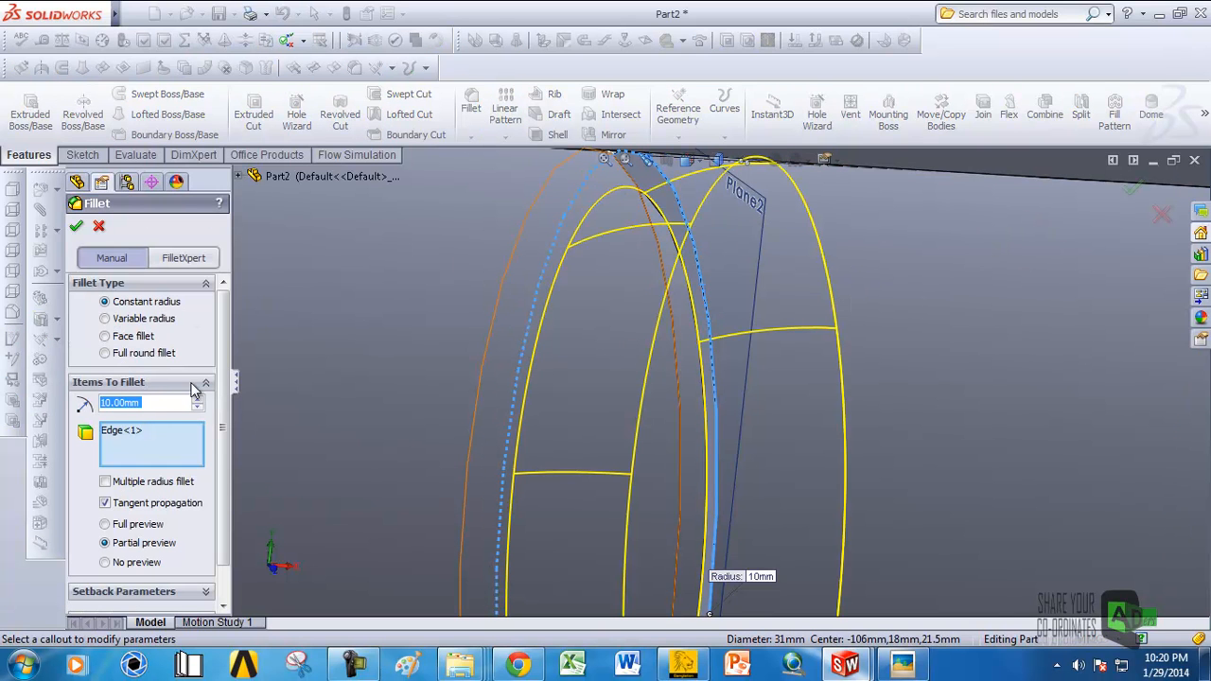
type(".2")
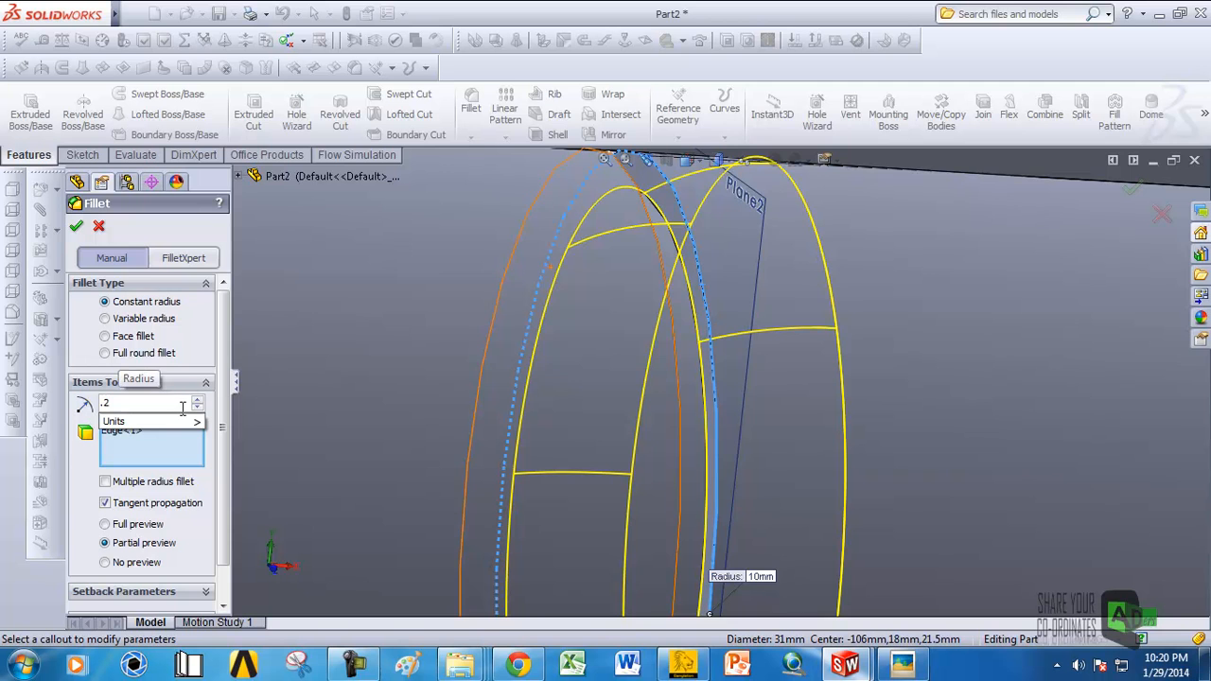
scroll(568, 359, "up", 5)
left_click(1001, 364)
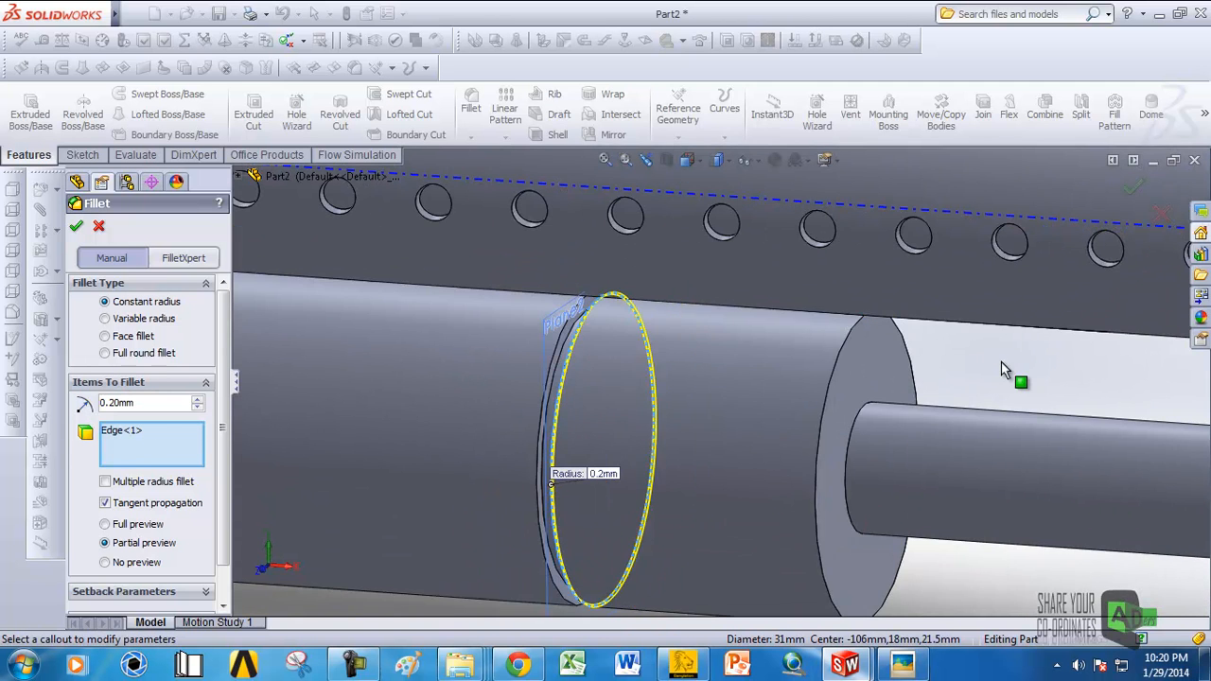
Step: Examine the fillet preview on the groove edge up close, switching it to no preview and back to partial preview
scroll(565, 402, "down", 4)
scroll(303, 399, "up", 5)
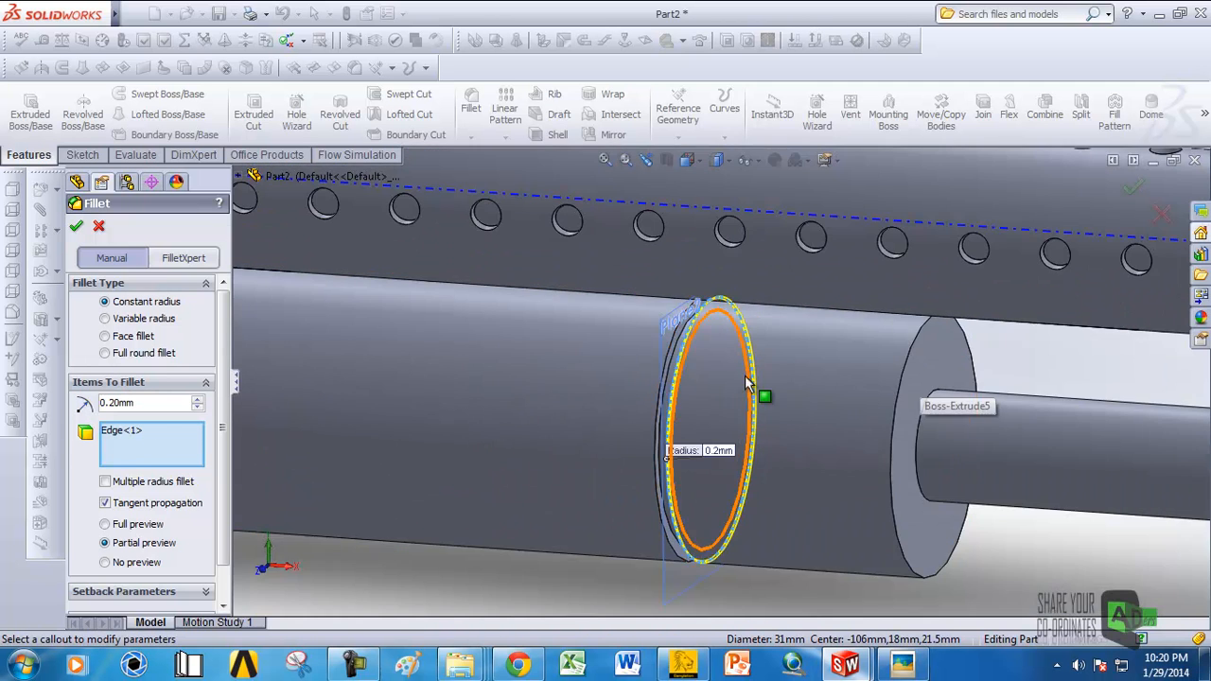
scroll(833, 374, "down", 2)
scroll(1031, 359, "up", 3)
scroll(1022, 365, "down", 2)
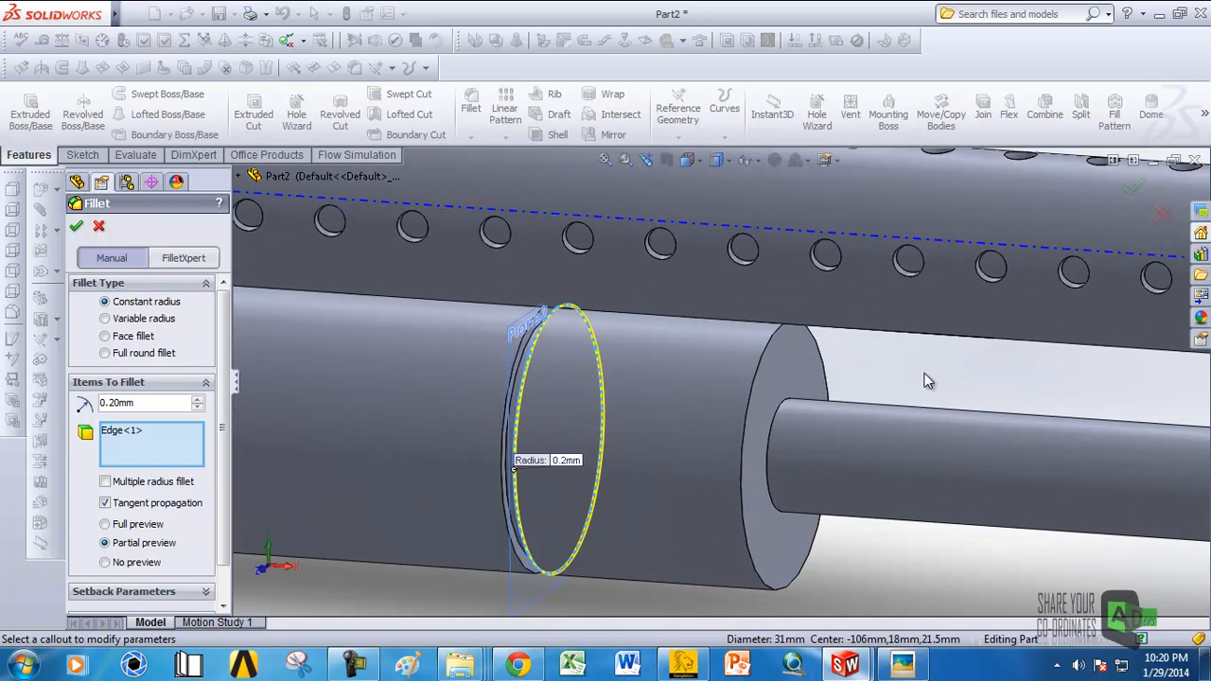
scroll(562, 413, "down", 3)
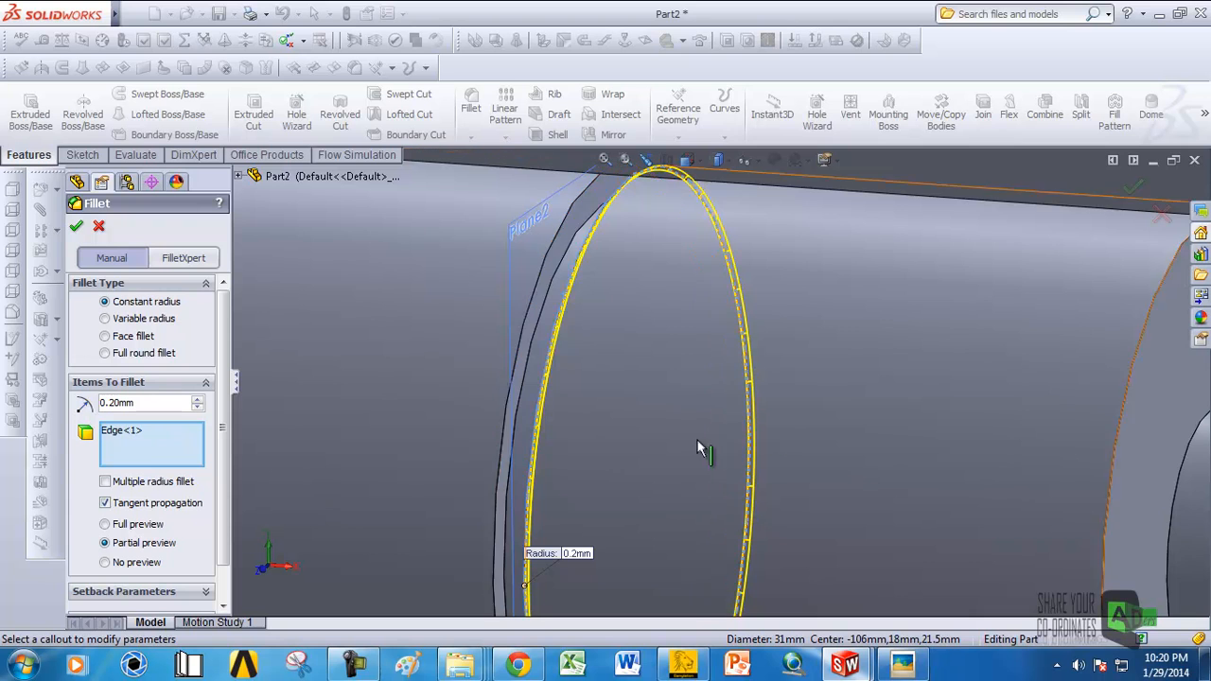
middle_click_drag(489, 347, 593, 386)
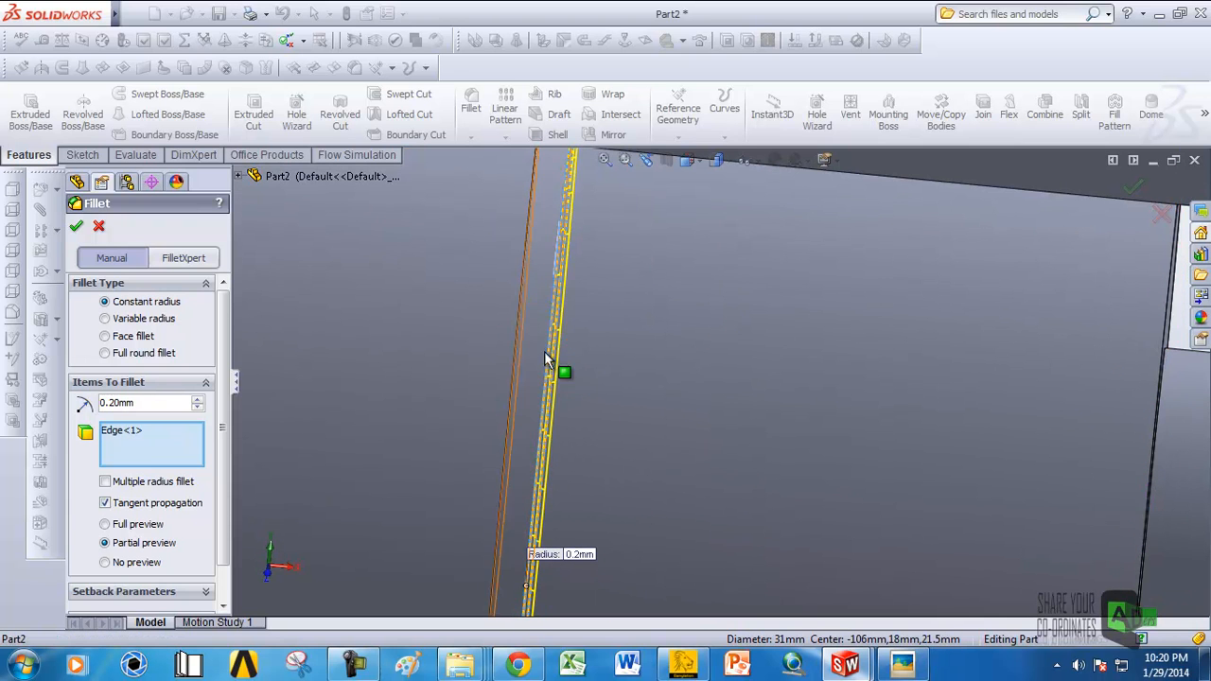
left_click(105, 563)
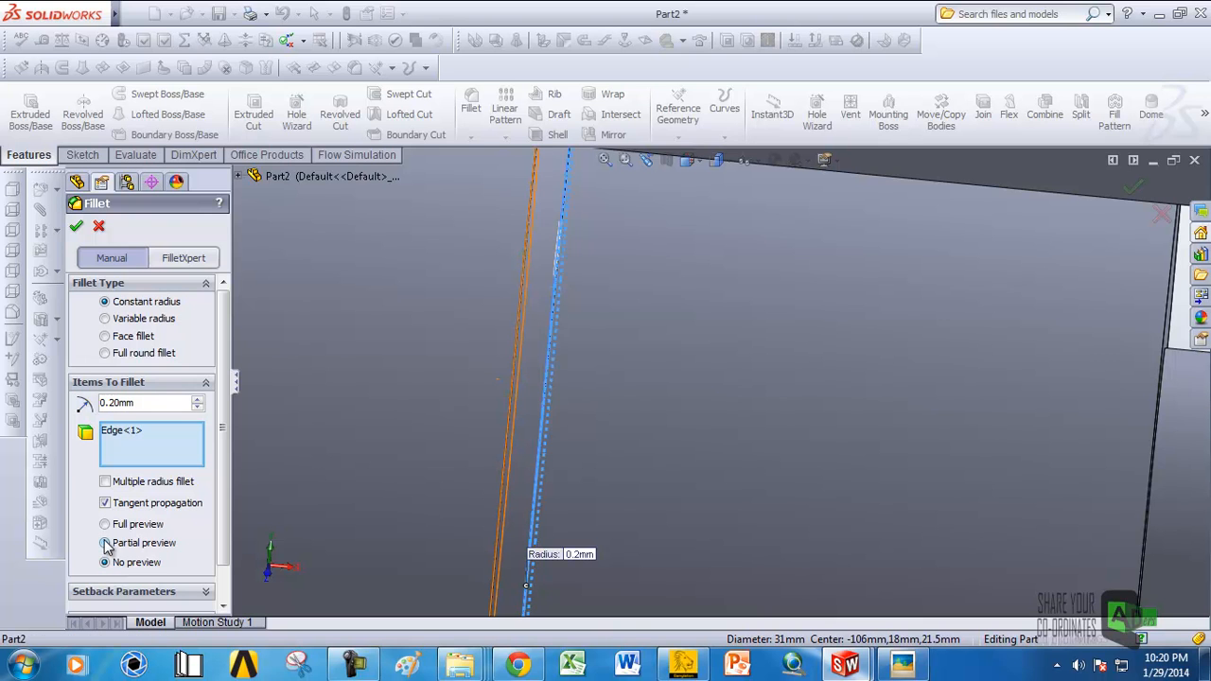
left_click(105, 544)
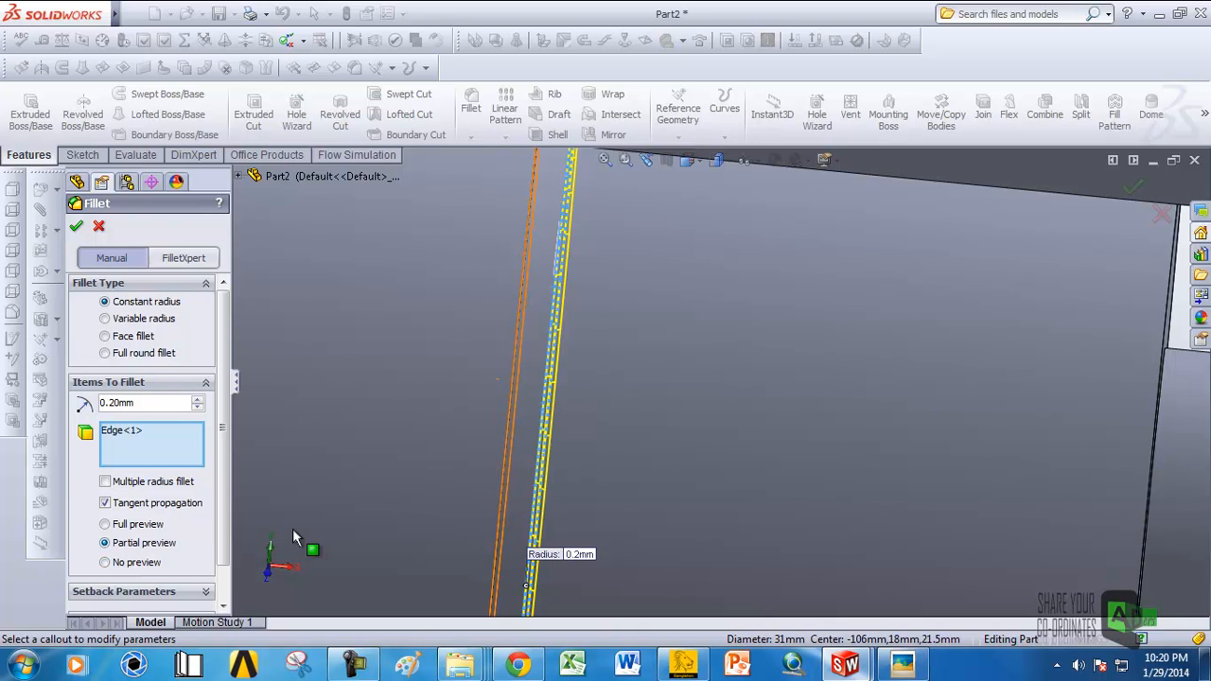
Step: Add the groove's opposite outer circular edge to the 0.2 mm fillet and apply it
scroll(560, 423, "up", 5)
scroll(604, 326, "down", 4)
middle_click_drag(582, 301, 559, 262)
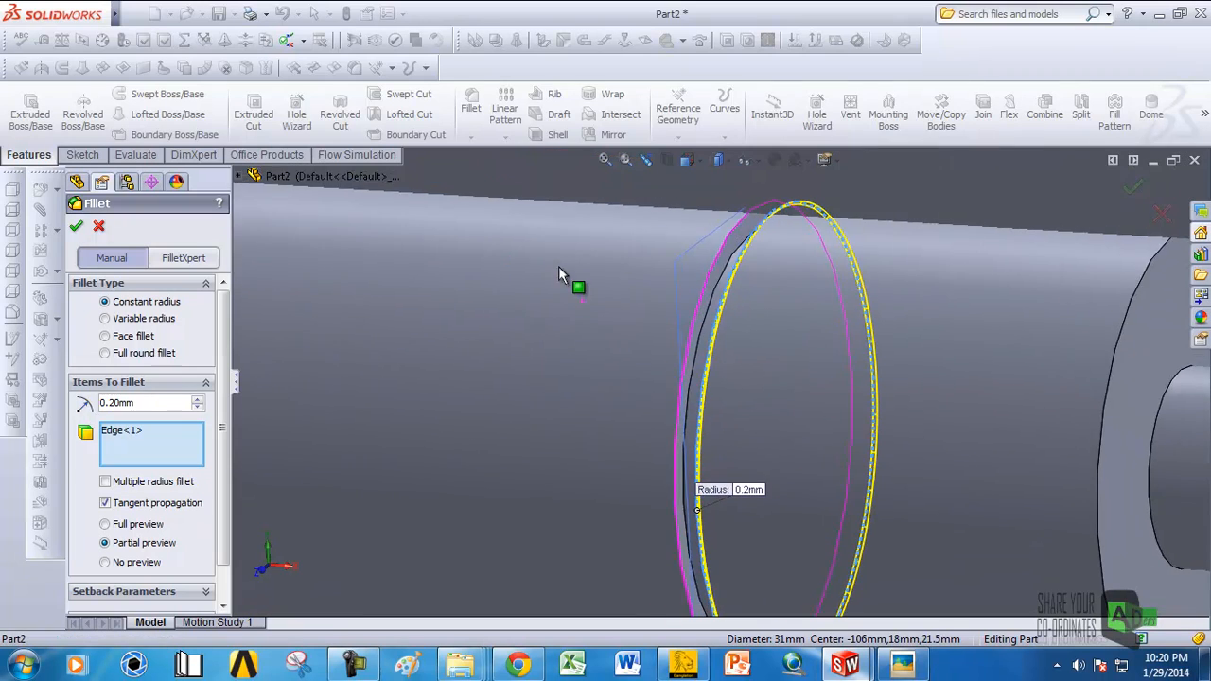
scroll(704, 312, "down", 5)
left_click(714, 315)
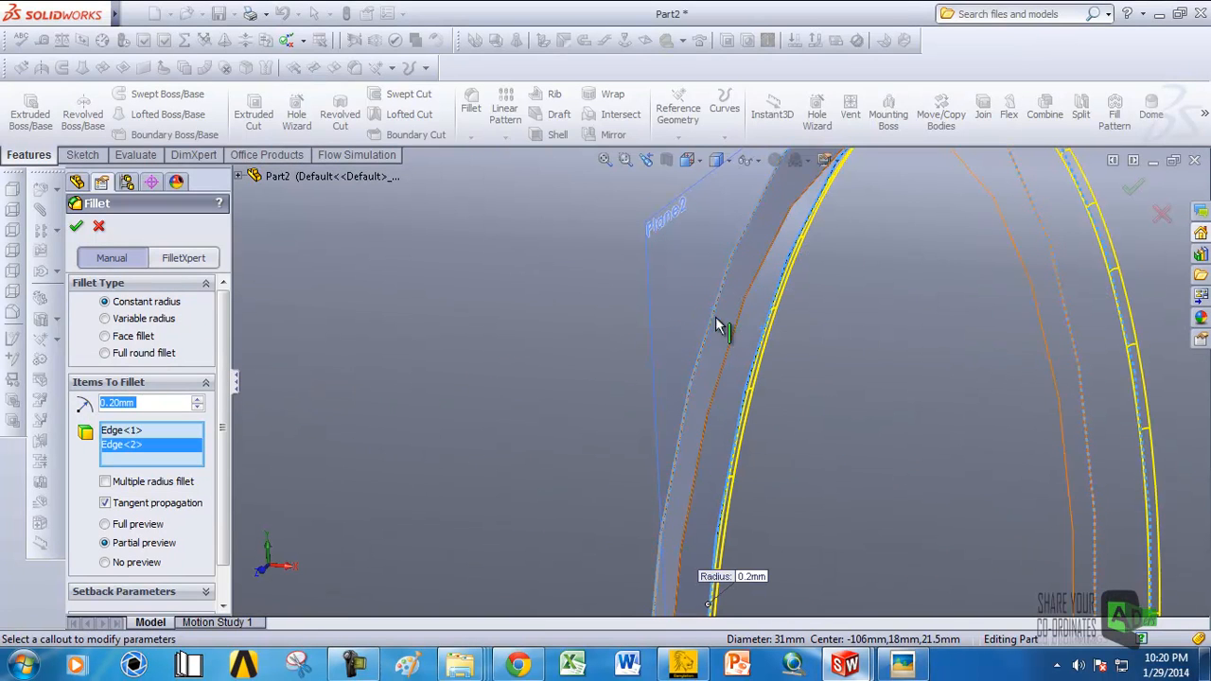
left_click(77, 227)
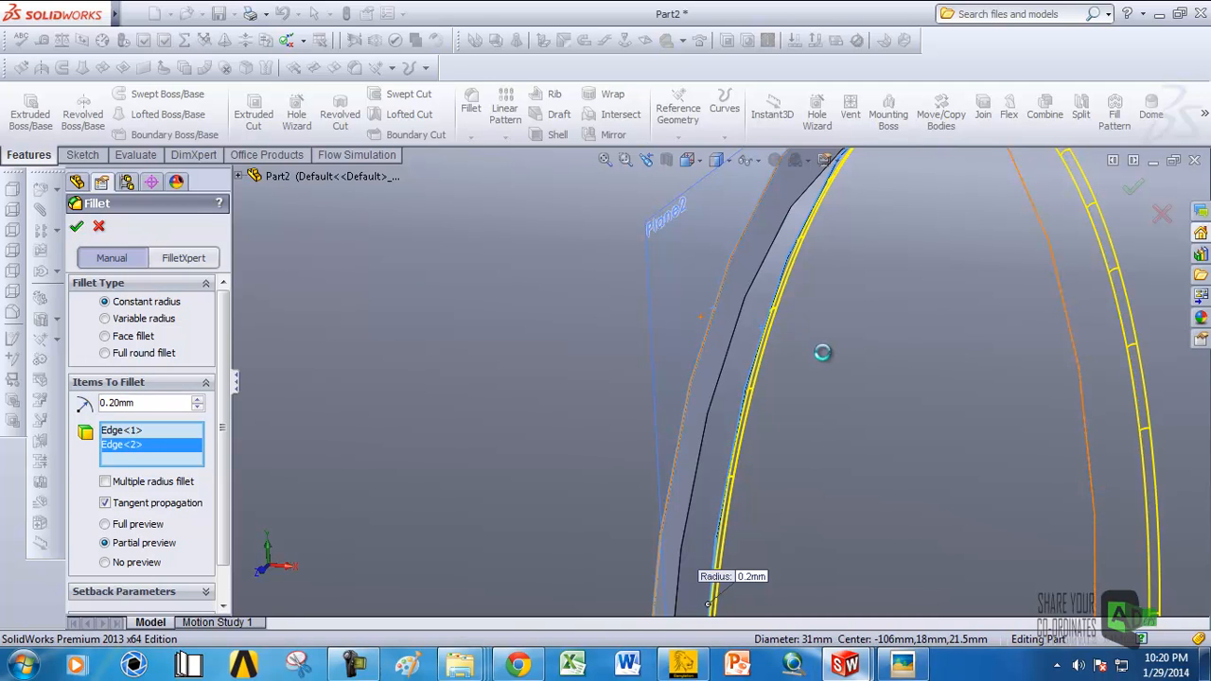
Step: Examine the filleted groove and the space around it on the forend cylinder from several distances and angles
scroll(797, 378, "up", 5)
scroll(793, 395, "up", 5)
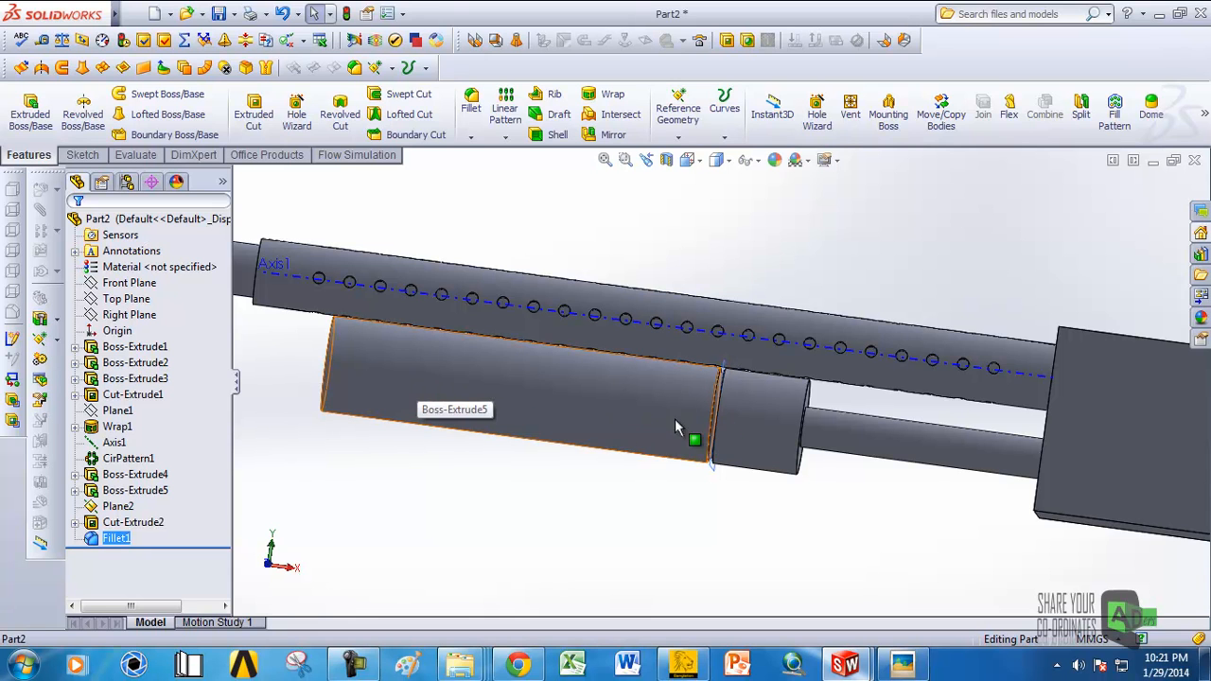
scroll(725, 426, "down", 2)
scroll(724, 426, "up", 2)
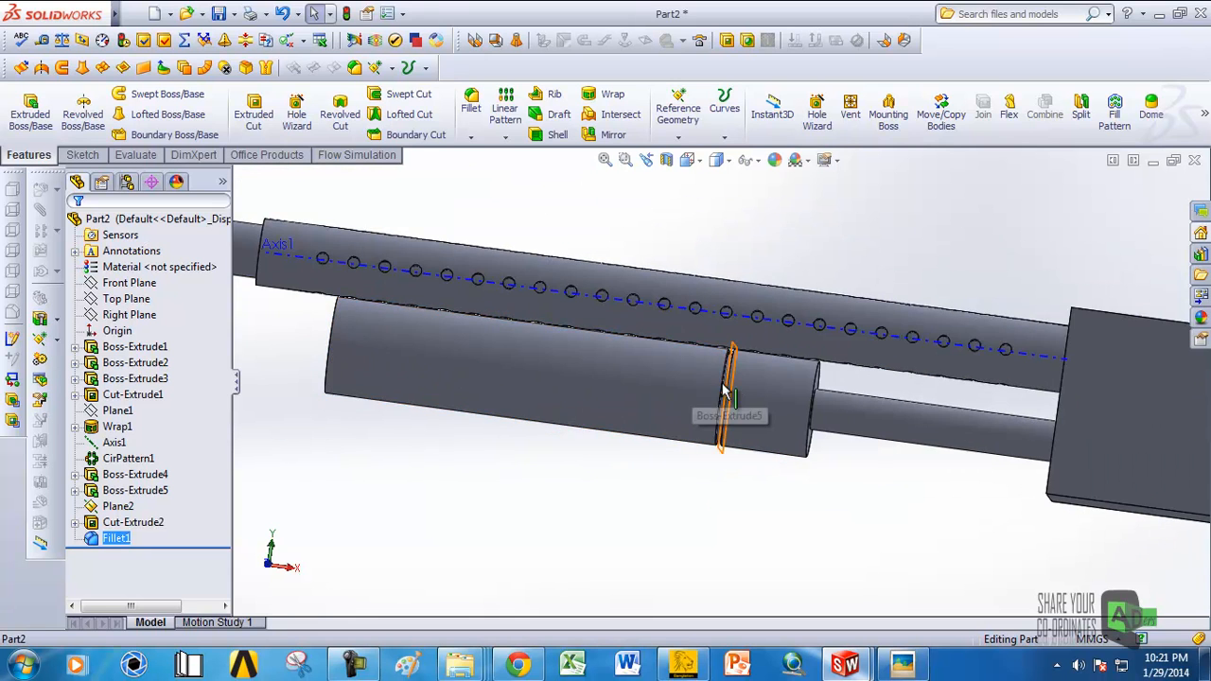
scroll(725, 388, "down", 3)
middle_click_drag(743, 383, 718, 405)
scroll(857, 345, "up", 3)
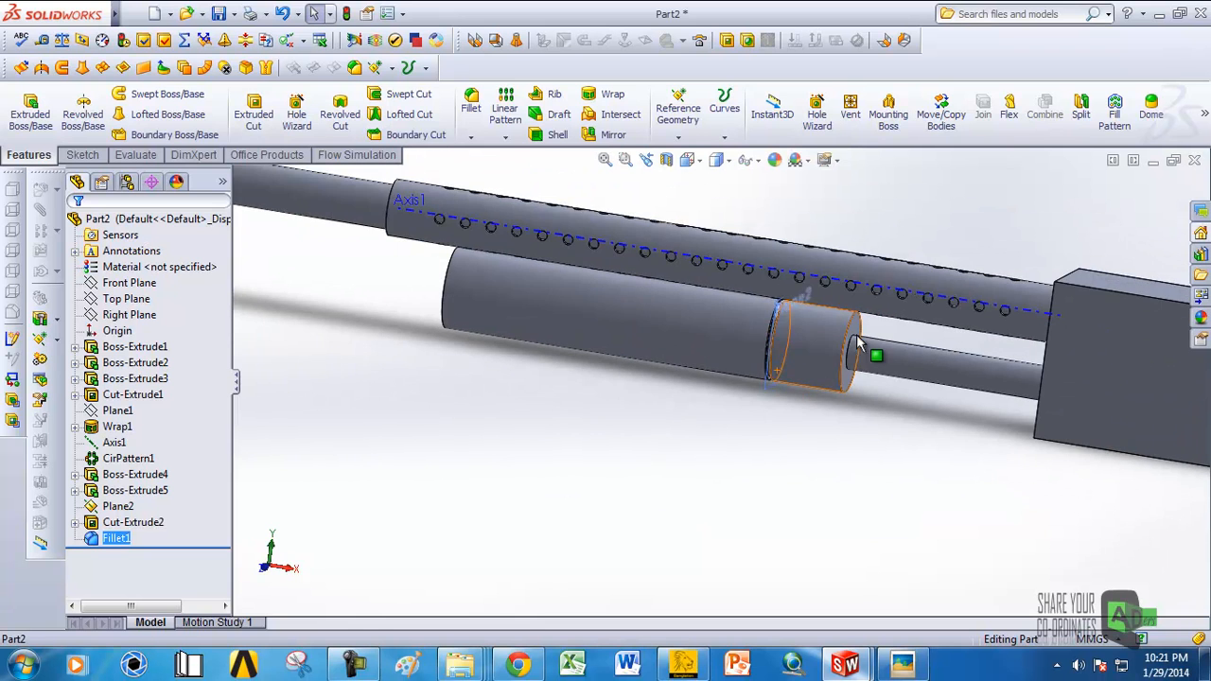
scroll(858, 347, "up", 5)
scroll(795, 352, "down", 4)
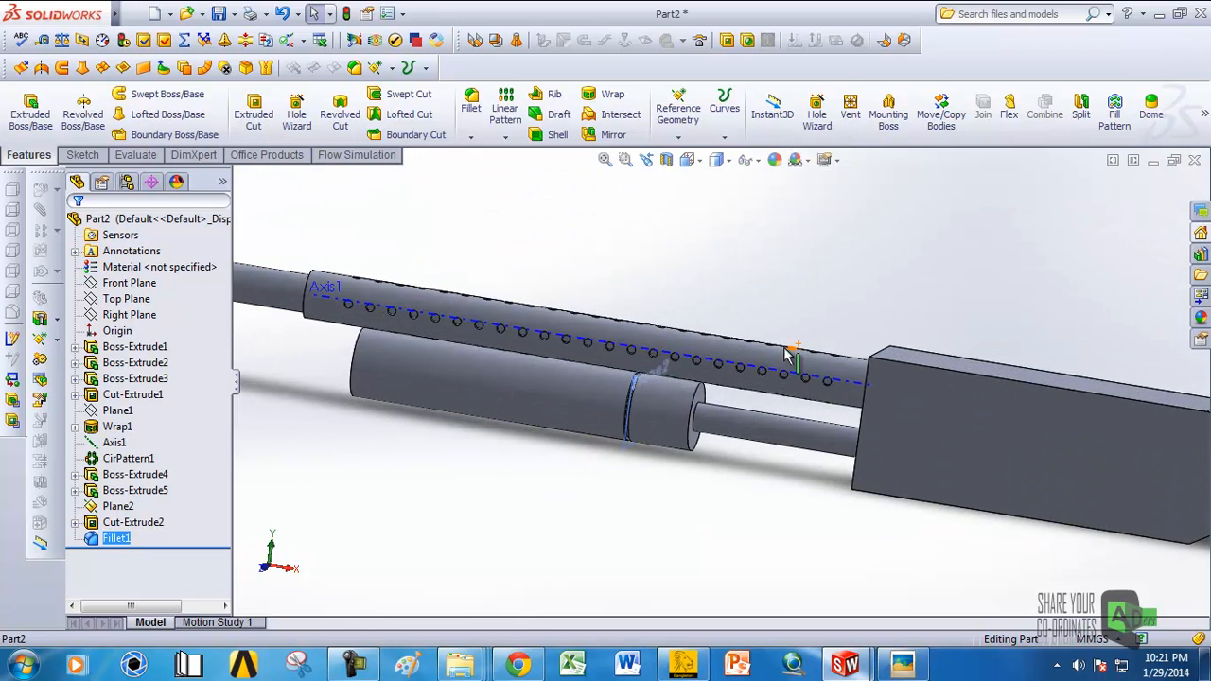
Step: Start a linear pattern of the groove fillet, using the long upper edge of the receiver block as its direction
left_click(506, 109)
scroll(644, 402, "down", 1)
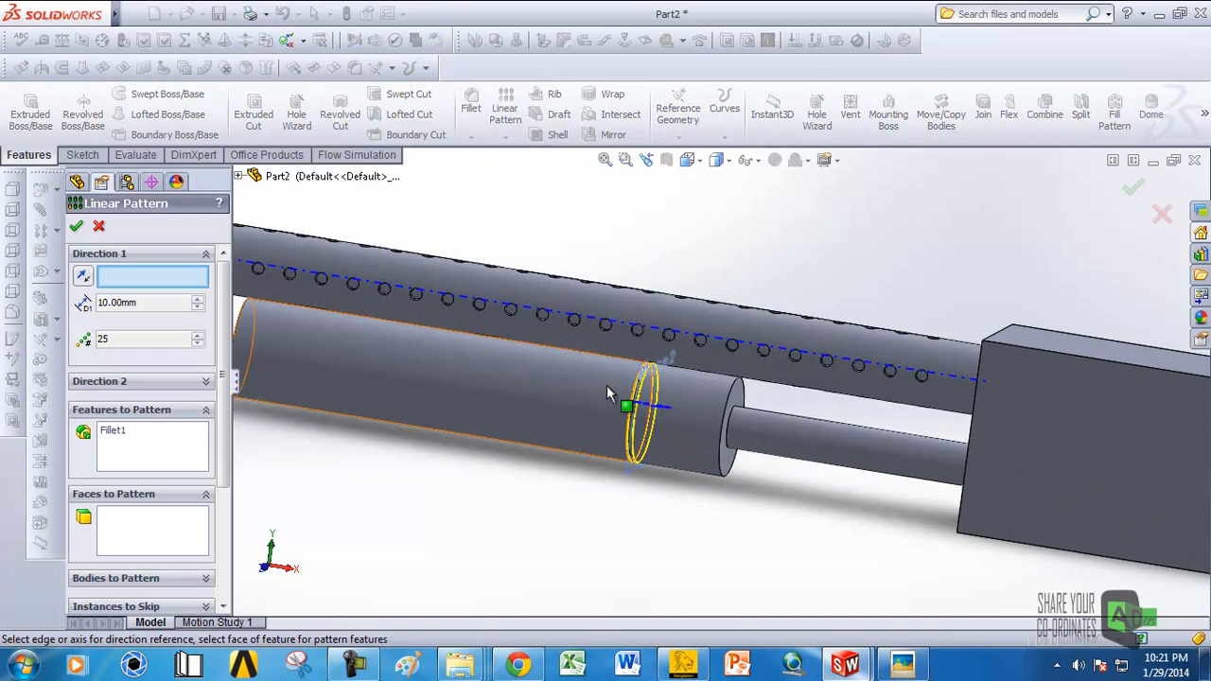
scroll(643, 402, "down", 2)
scroll(772, 344, "up", 2)
scroll(909, 367, "up", 3)
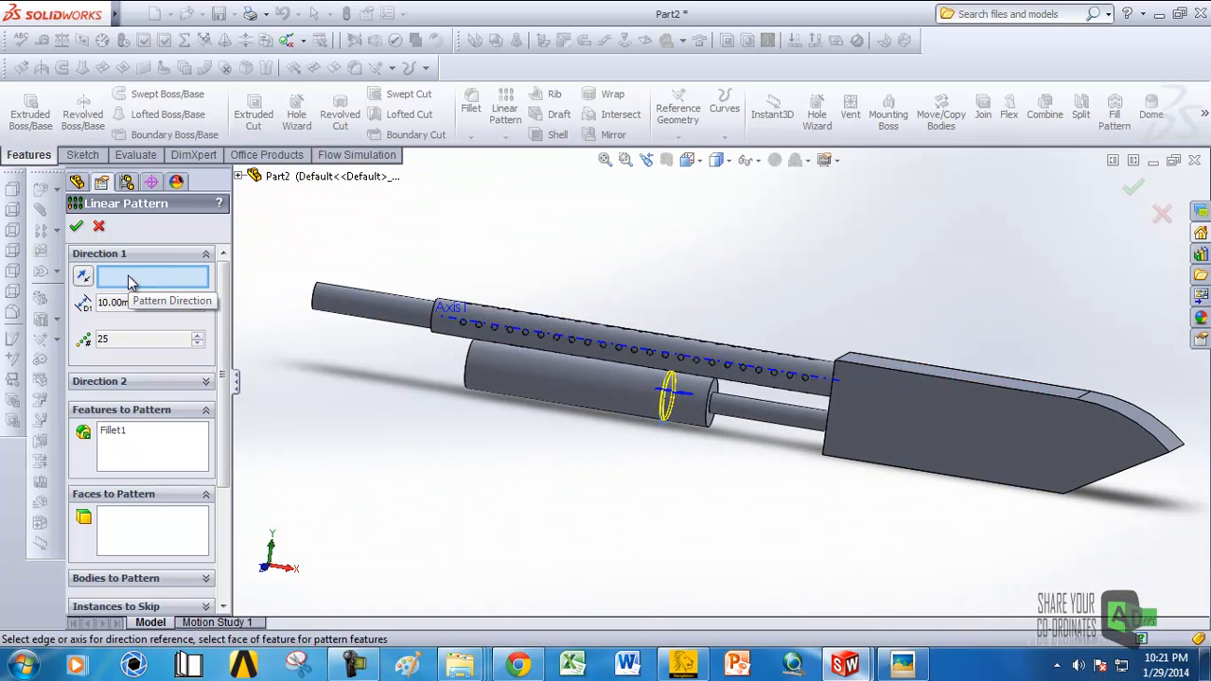
left_click(912, 382)
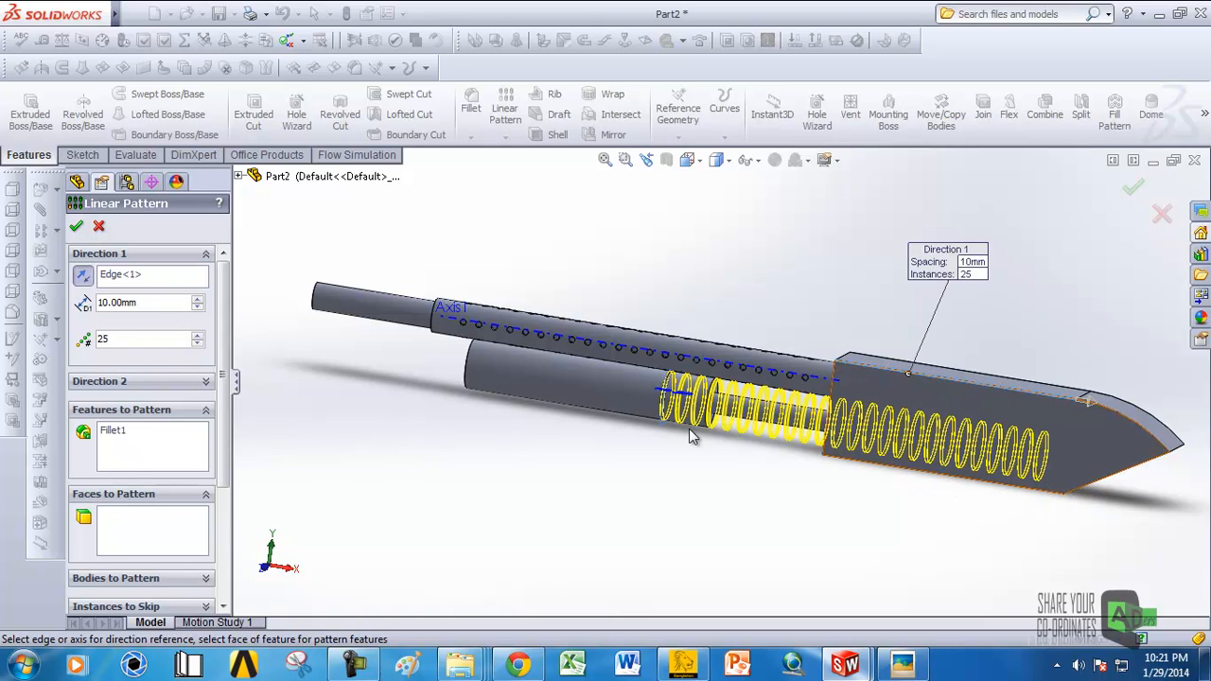
Step: Reverse the pattern direction toward the front of the forend cylinder and set the spacing to 4 mm
left_click(84, 276)
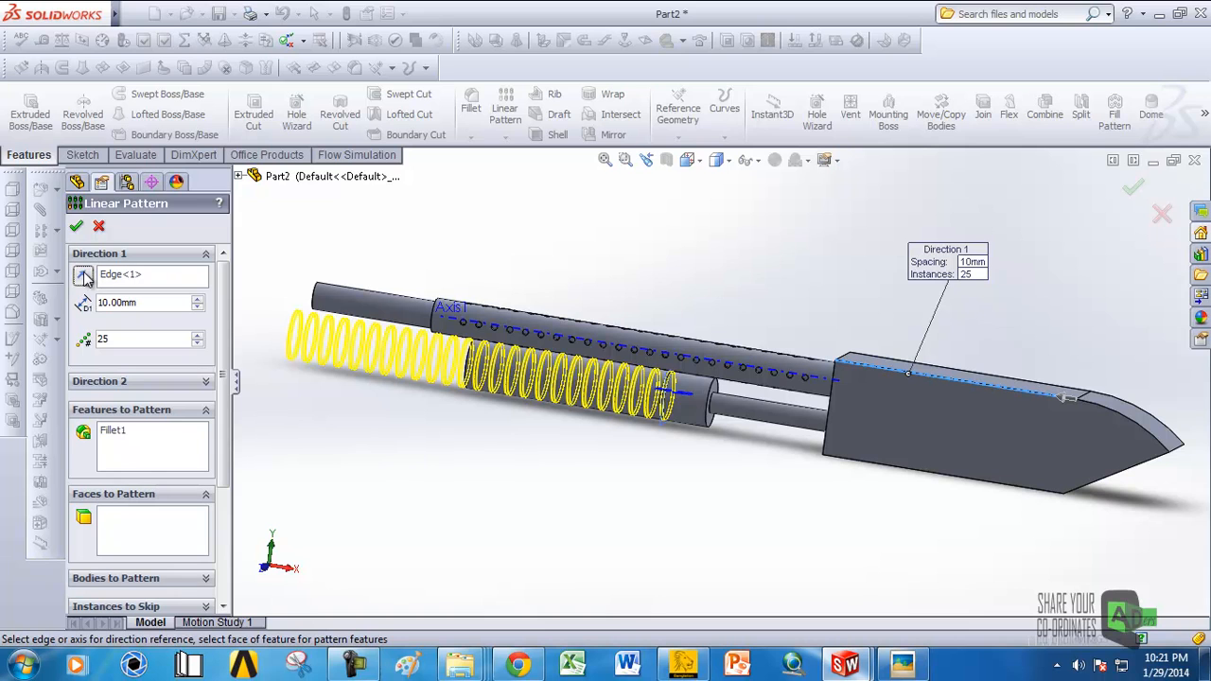
left_click(155, 282)
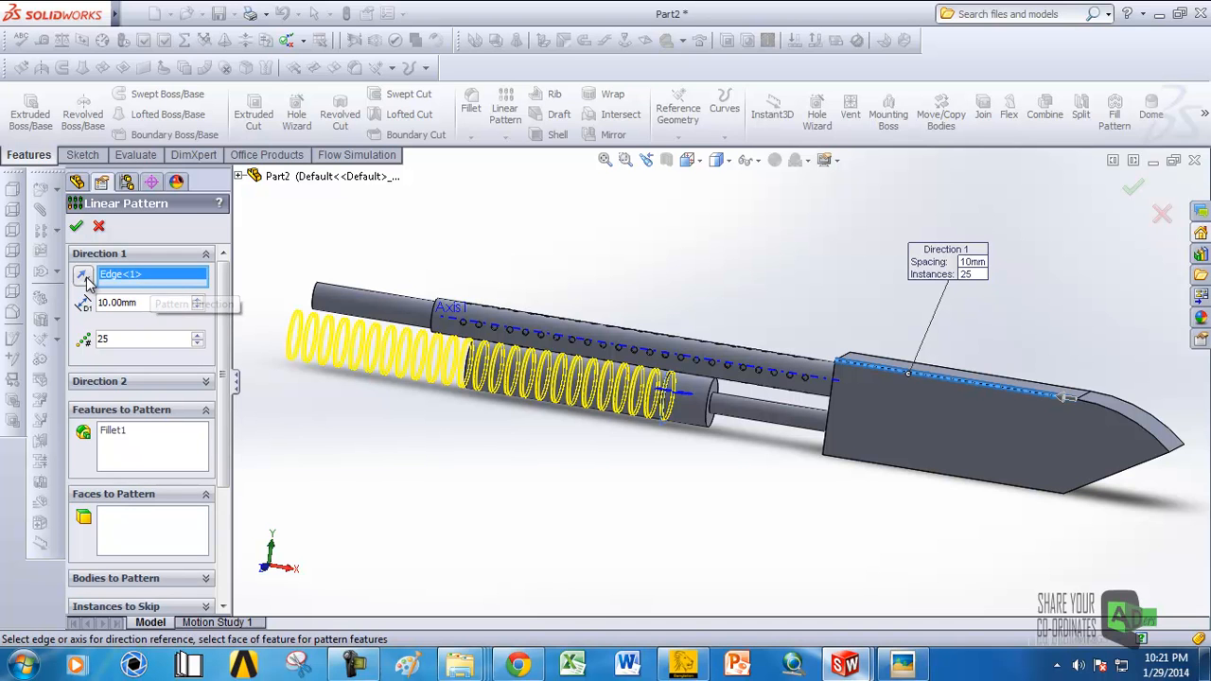
scroll(617, 378, "down", 2)
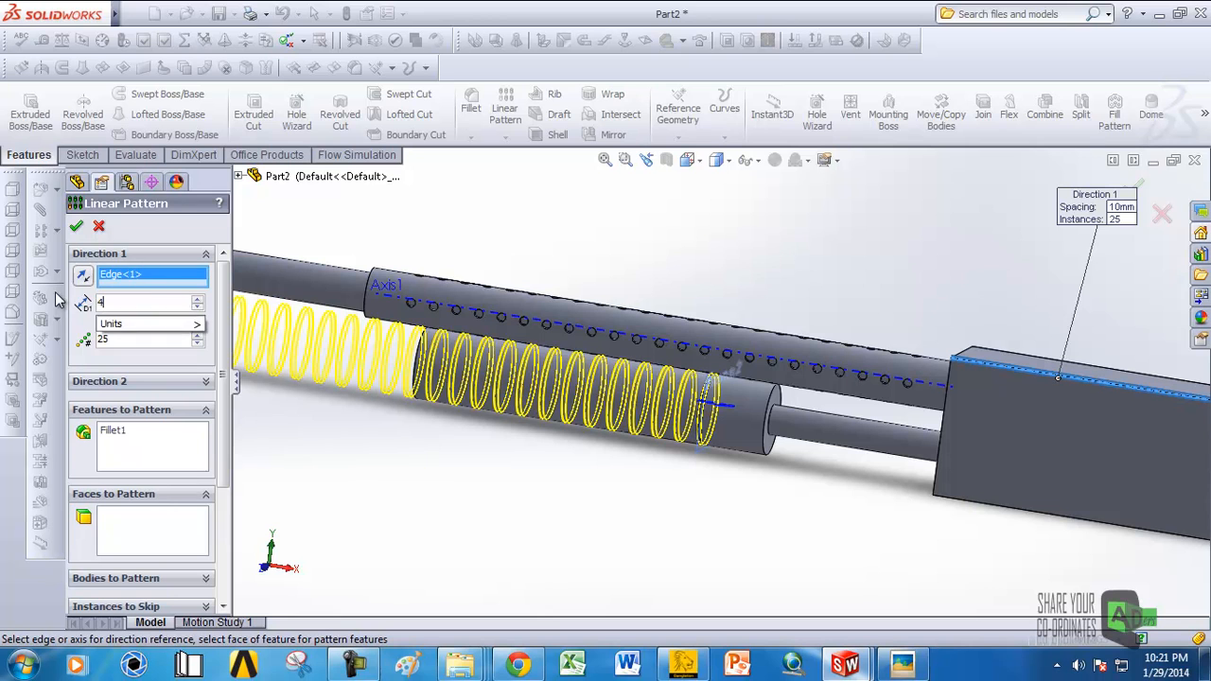
type("4")
key("Return")
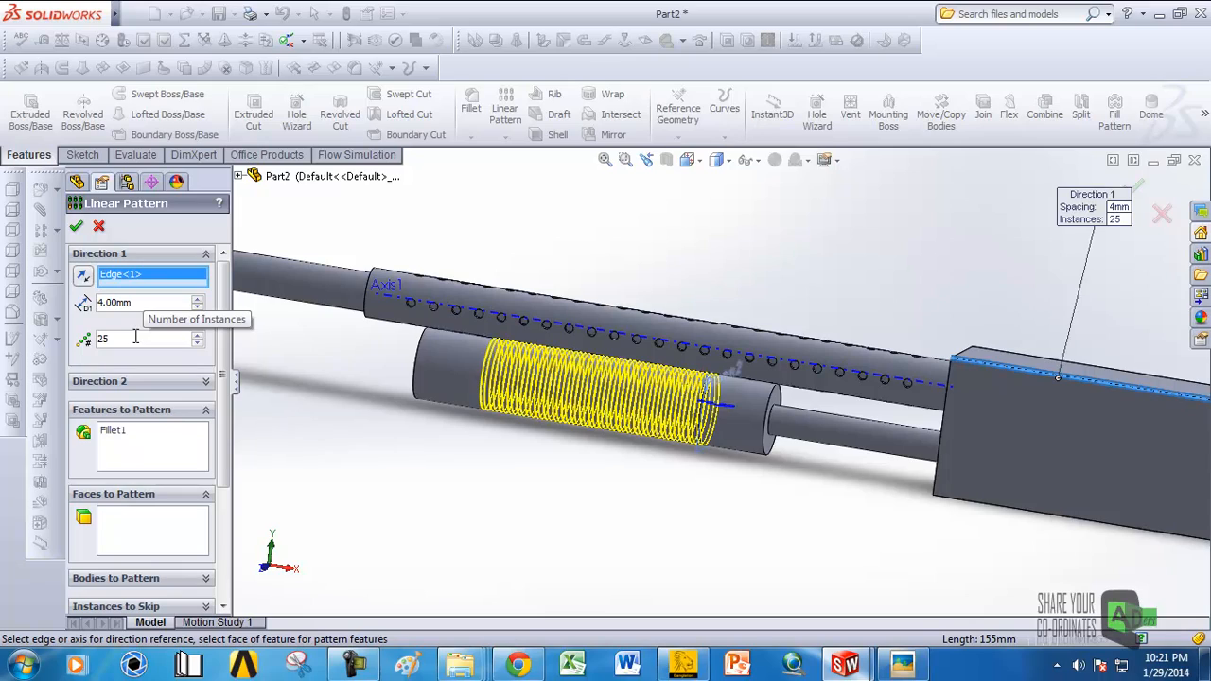
Step: Try to apply the linear pattern of the groove fillet alone with 25 instances at 4 mm spacing
scroll(592, 397, "down", 5)
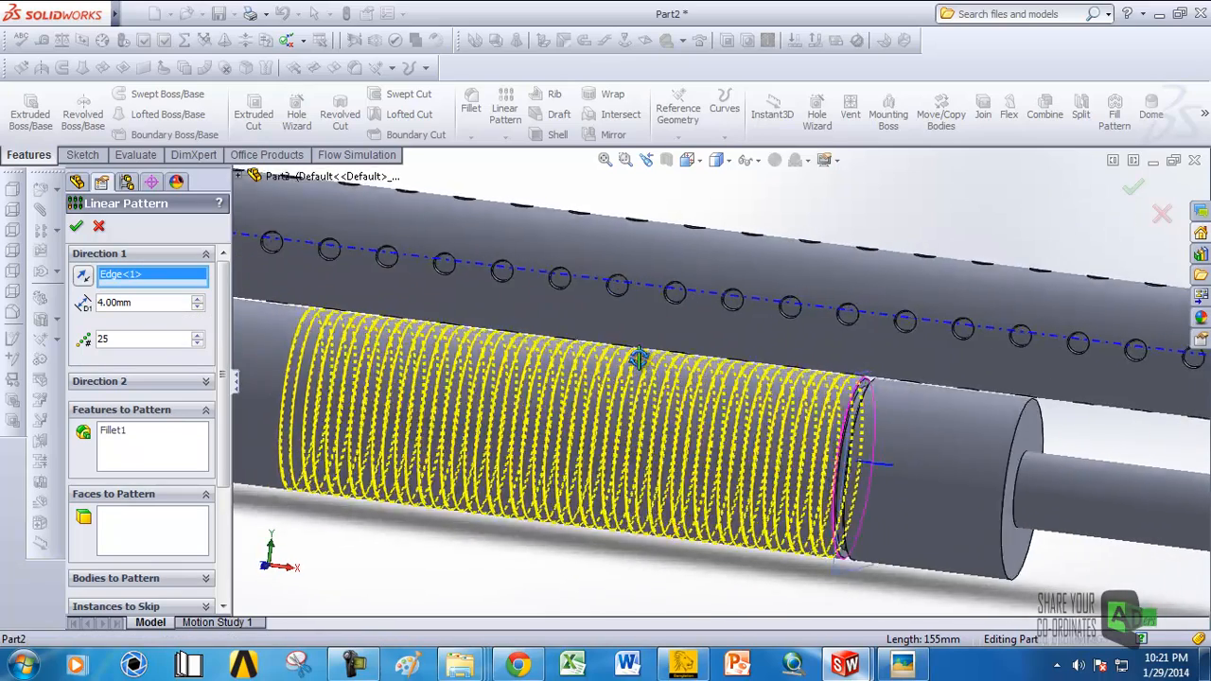
scroll(644, 360, "up", 5)
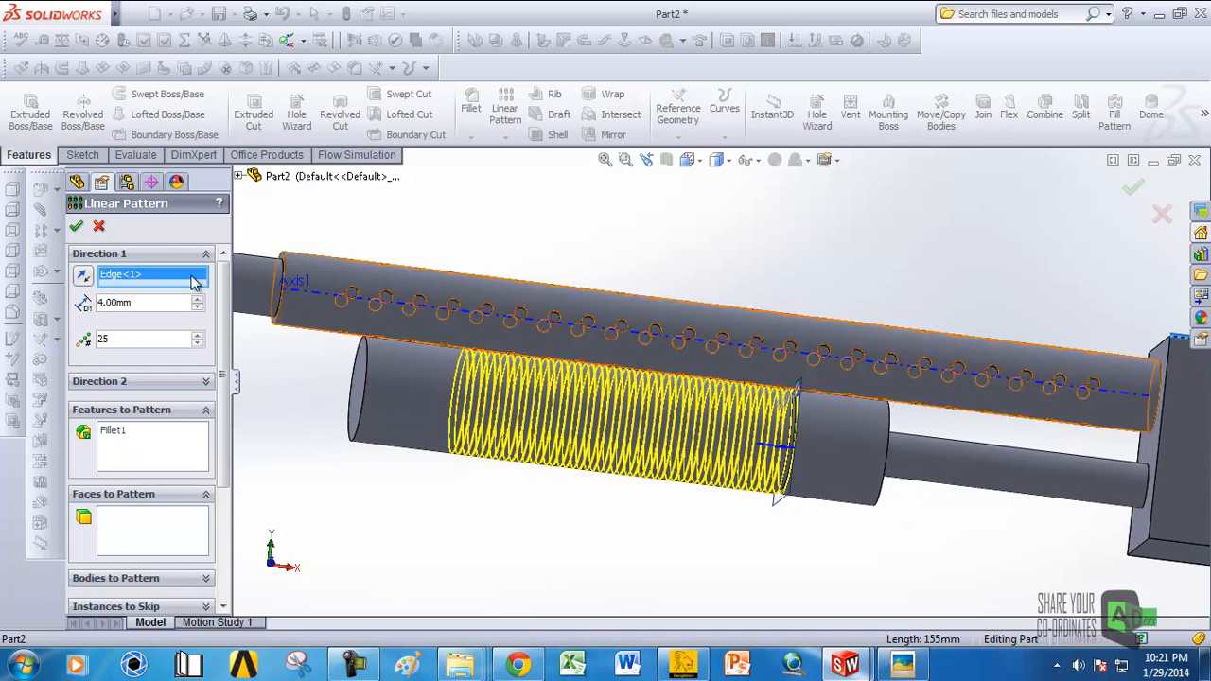
left_click(76, 227)
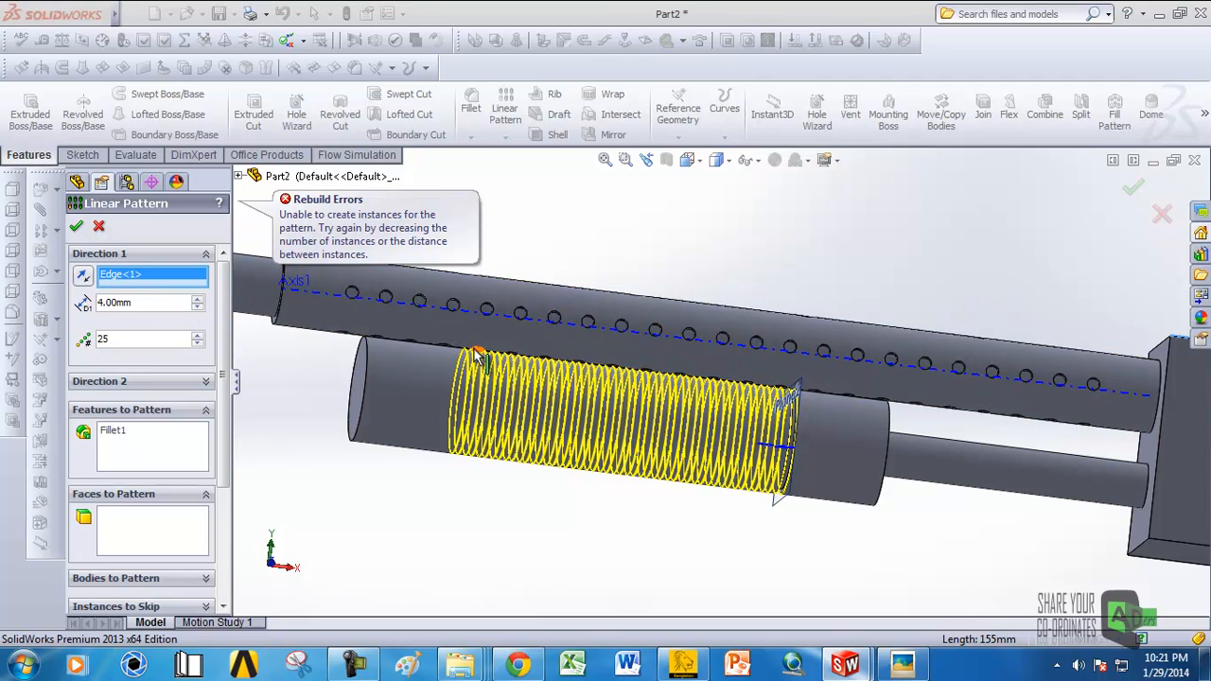
Step: Set the fillet pattern to 23 instances and try to apply it again
scroll(605, 415, "down", 5)
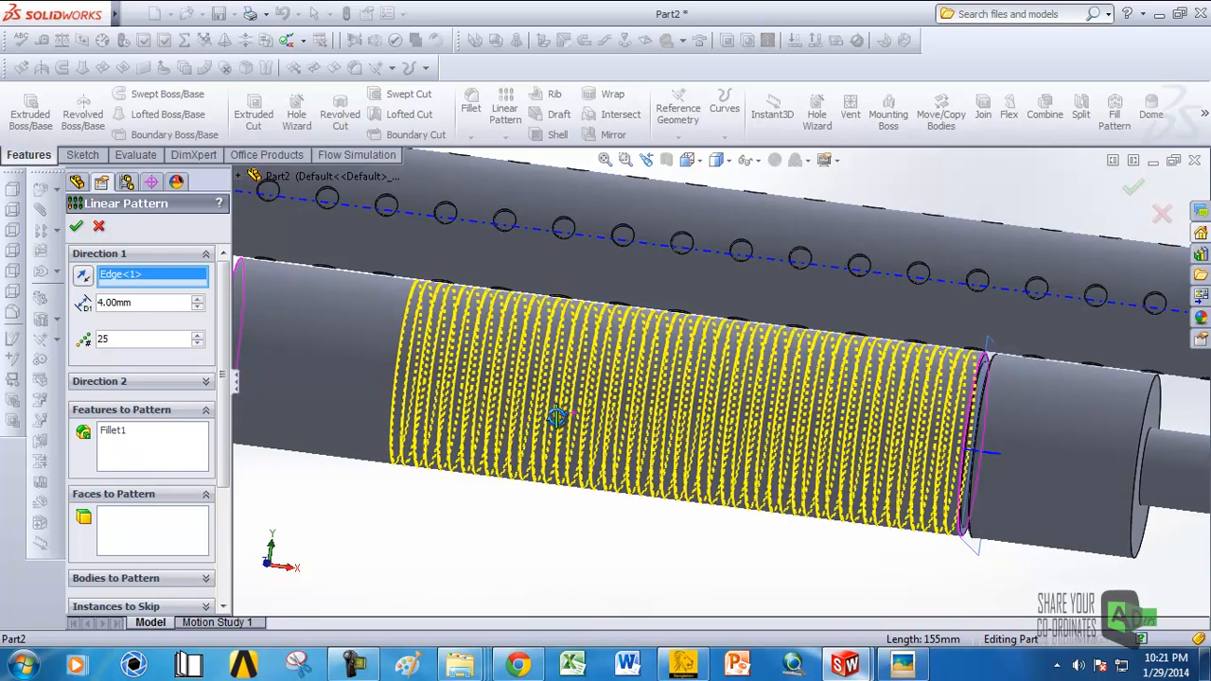
type("23")
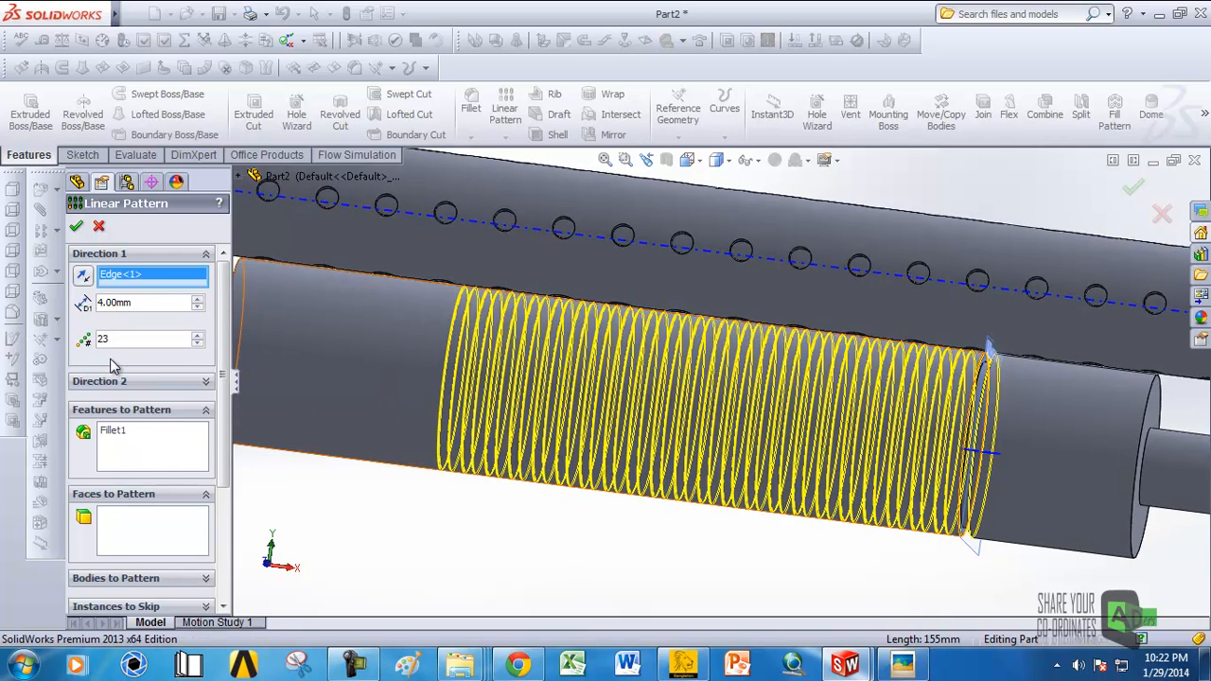
left_click(77, 226)
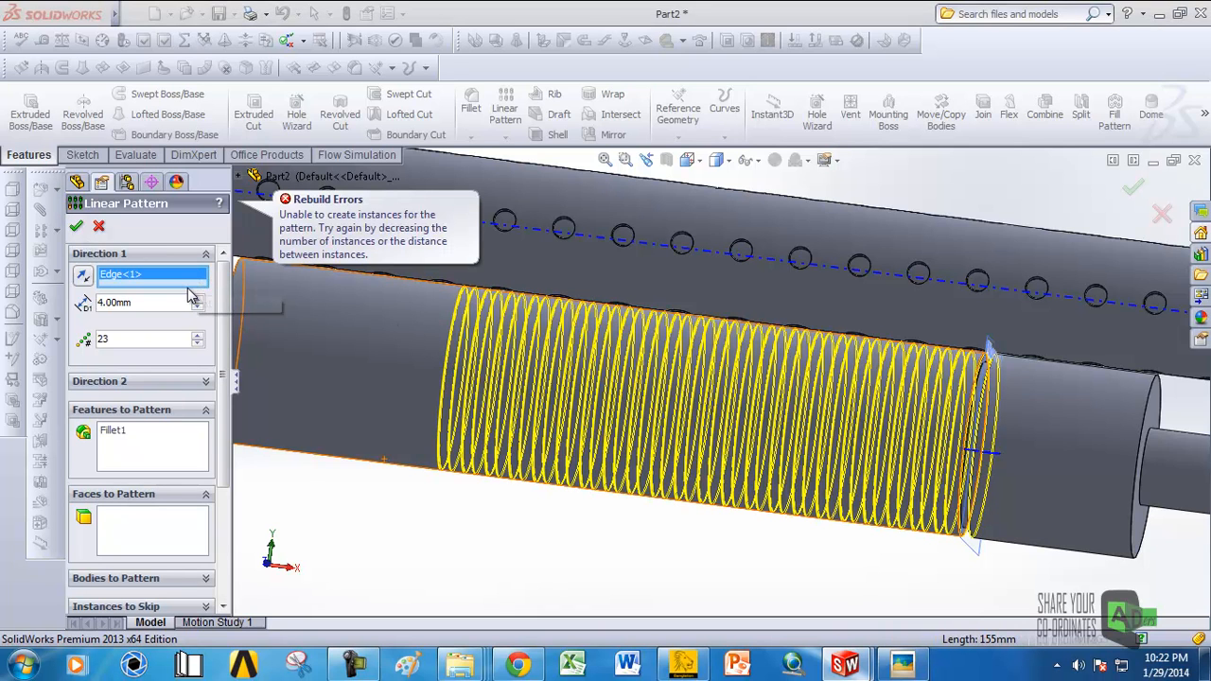
scroll(372, 468, "down", 3)
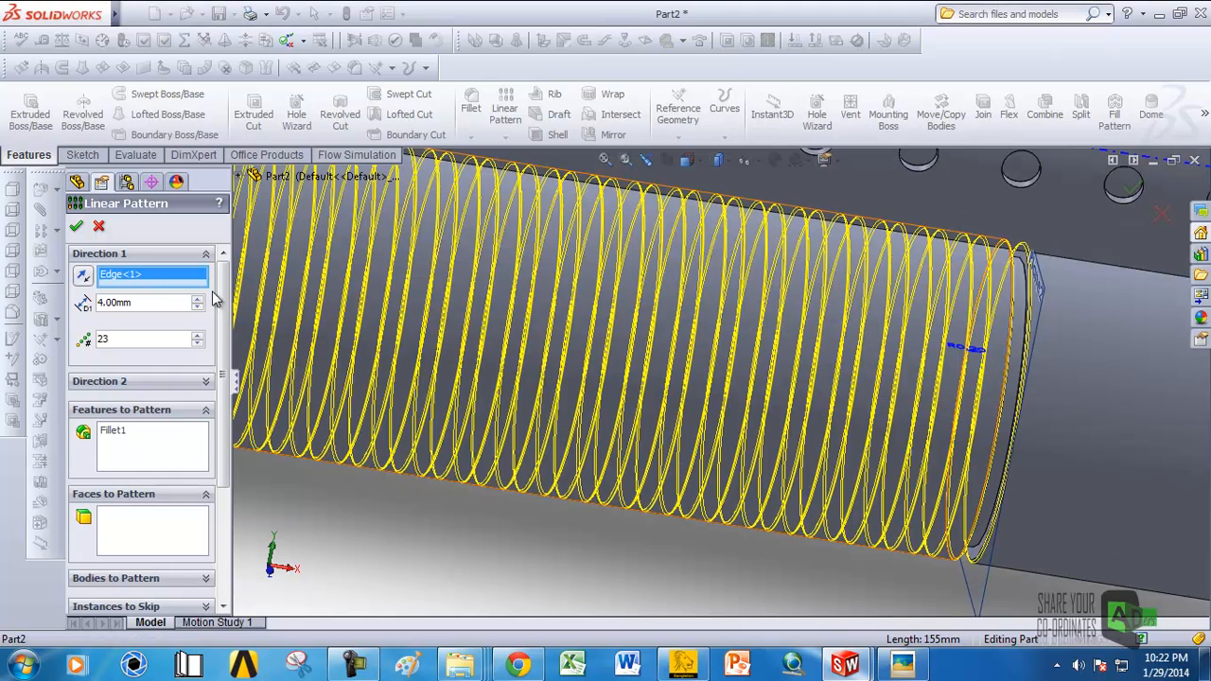
Step: Add the groove cut Cut-Extrude2 to the patterned features, set the number of instances to 25 and apply the linear pattern
left_click(119, 435)
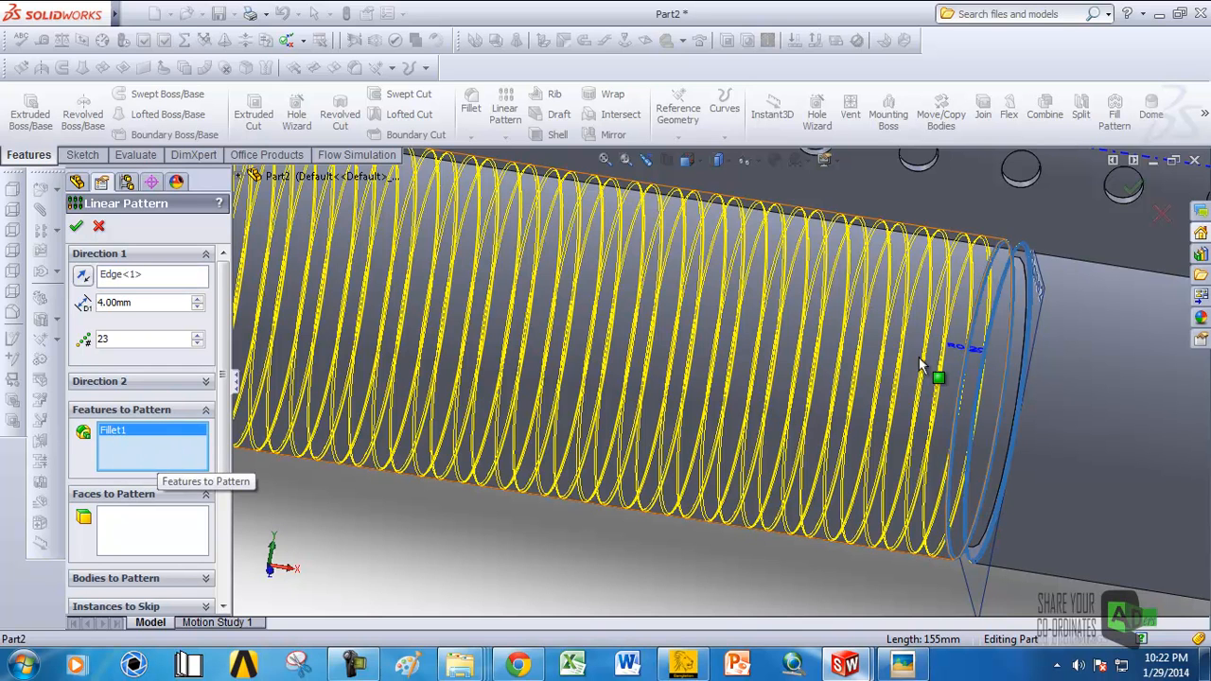
scroll(576, 354, "up", 4)
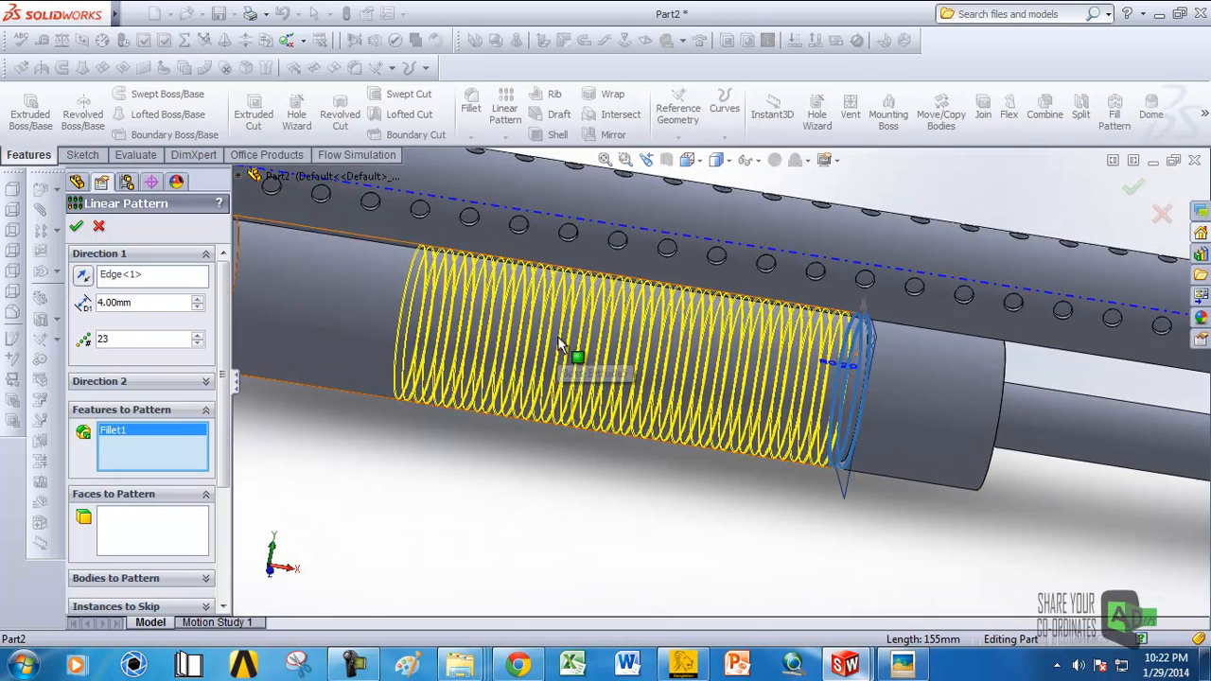
left_click(241, 173)
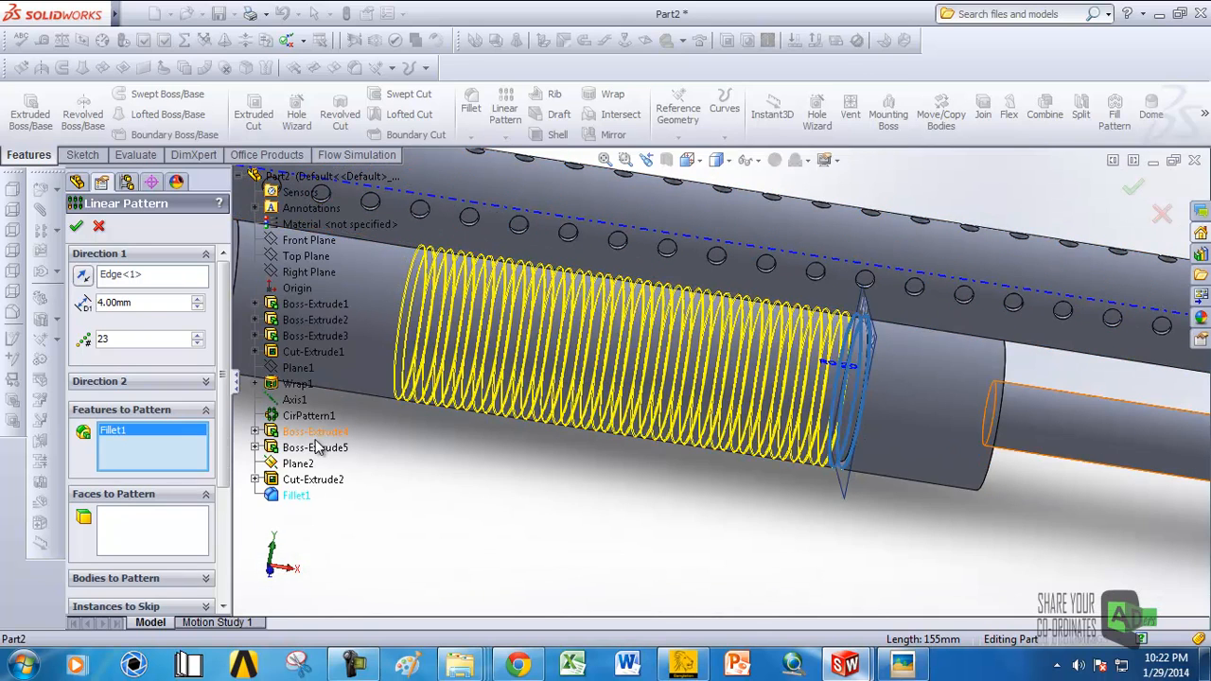
left_click(307, 481)
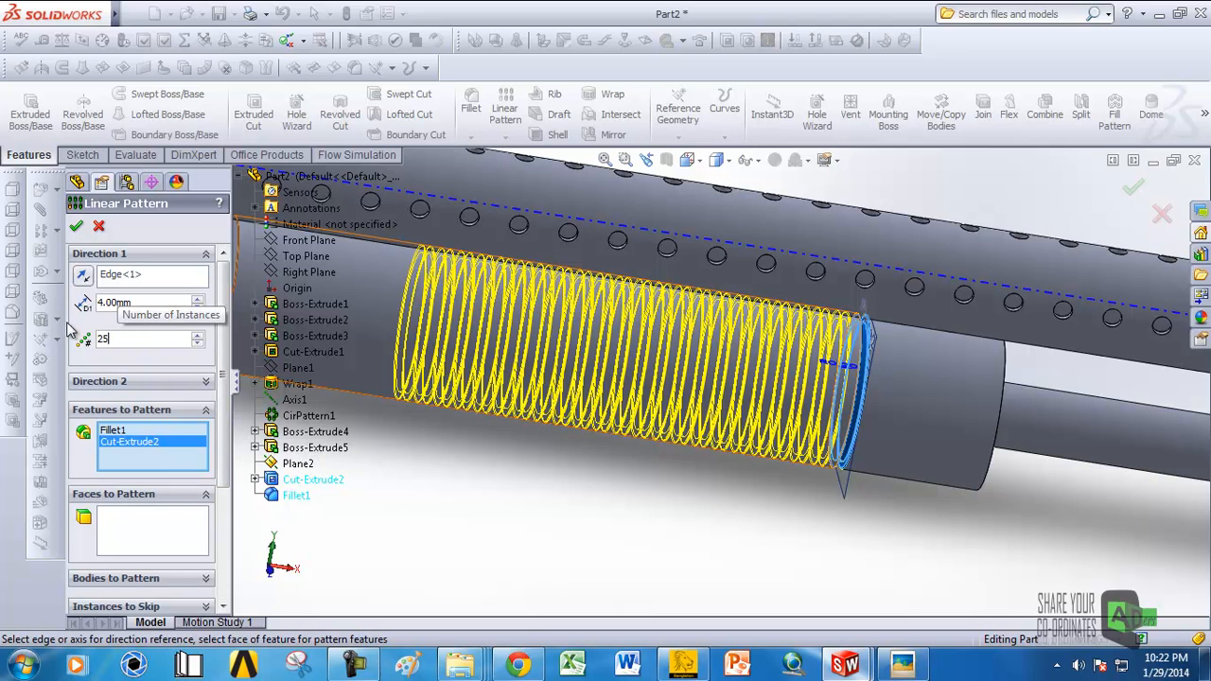
type("5")
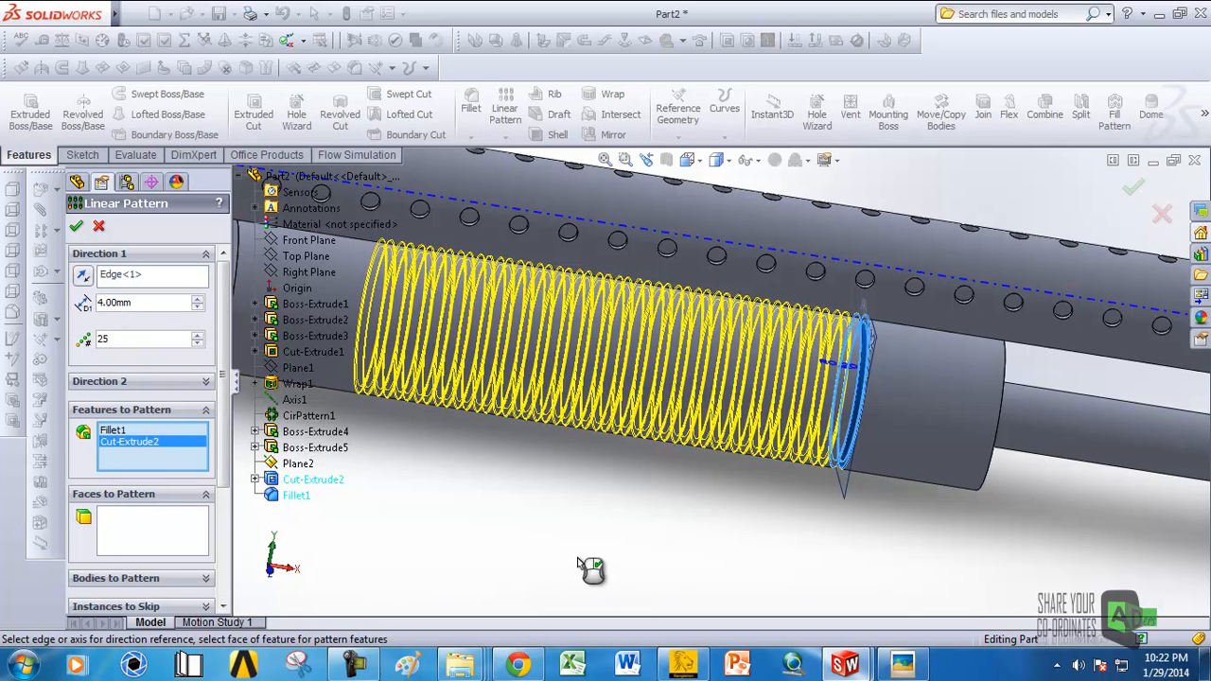
left_click(78, 228)
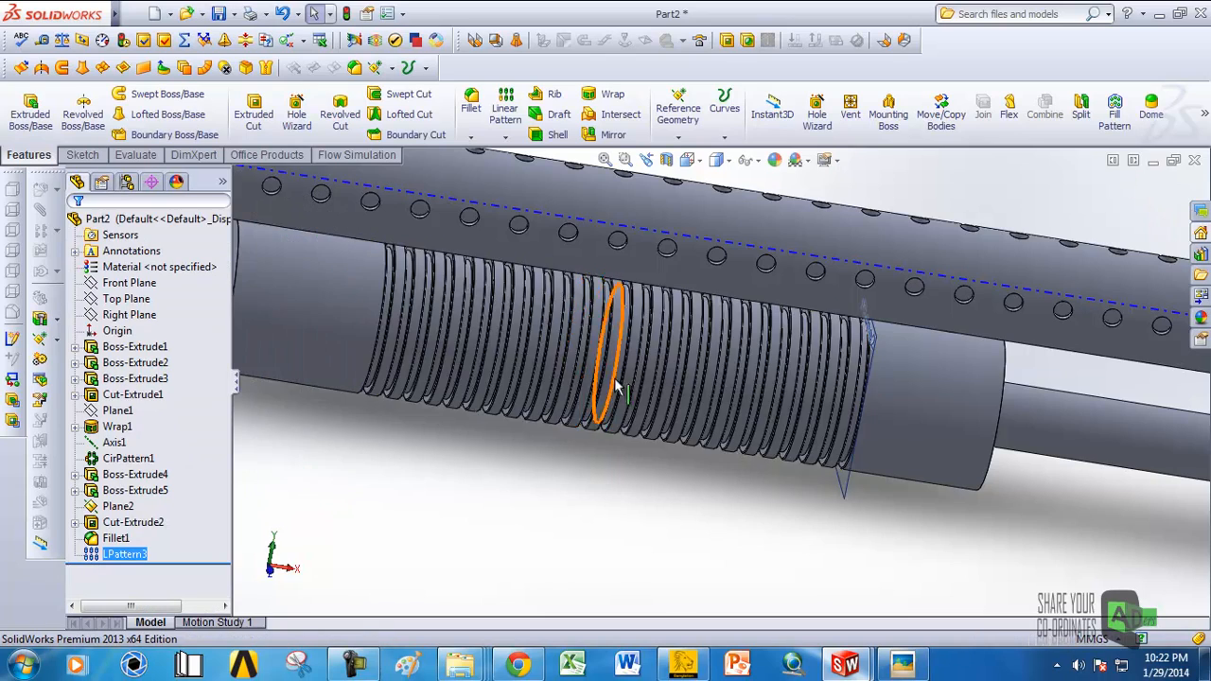
Step: Start a fillet on the outer circular edge of the forend cylinder's receiver-side end with a 2.5 mm radius
scroll(610, 380, "up", 3)
scroll(611, 375, "down", 2)
middle_click_drag(608, 374, 530, 345)
scroll(880, 389, "up", 3)
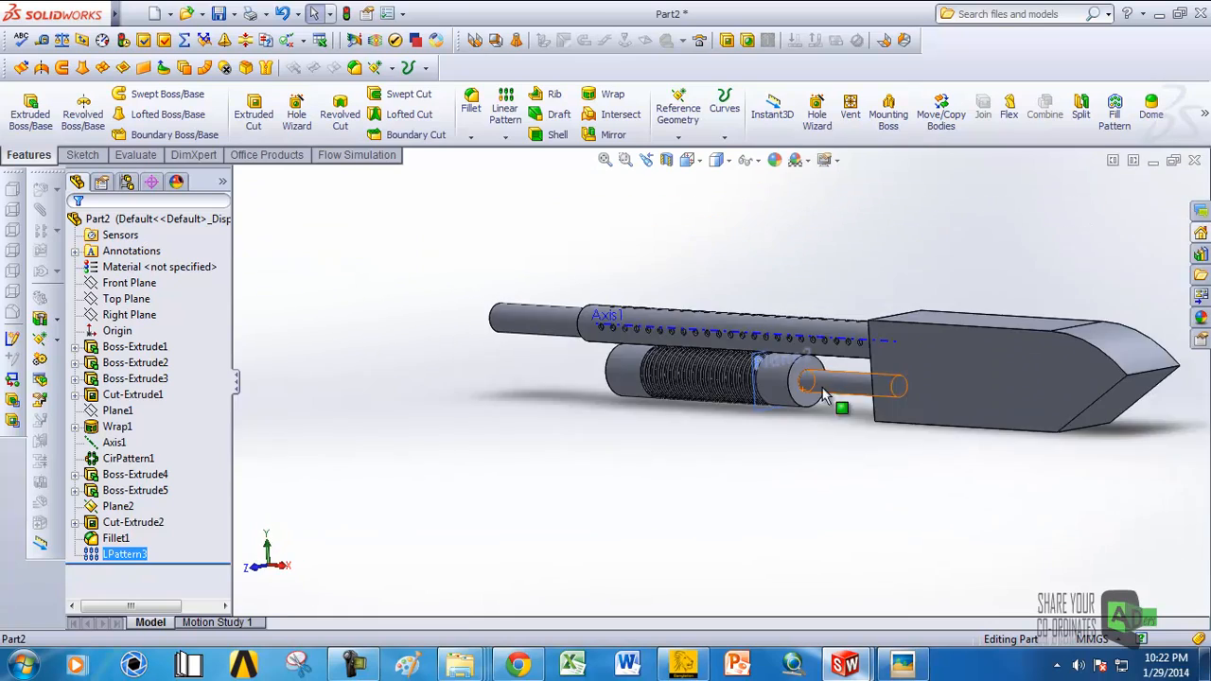
scroll(823, 386, "down", 4)
middle_click_drag(765, 354, 725, 343)
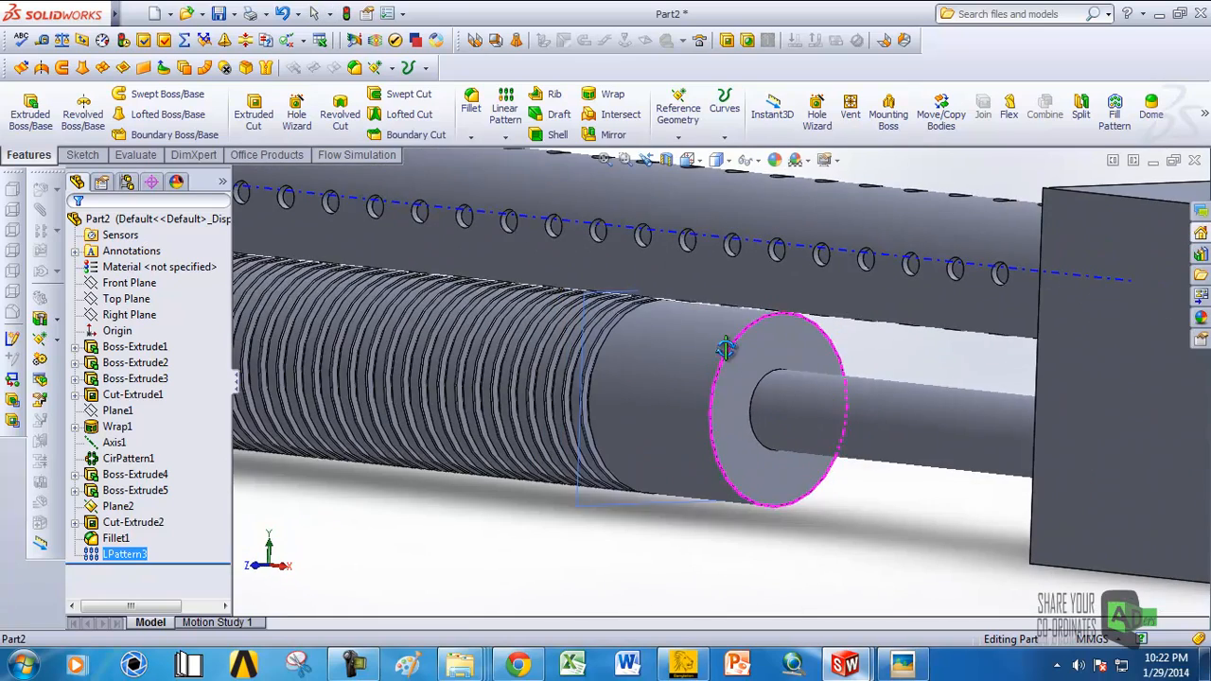
left_click(743, 341)
left_click(471, 106)
type("2.5")
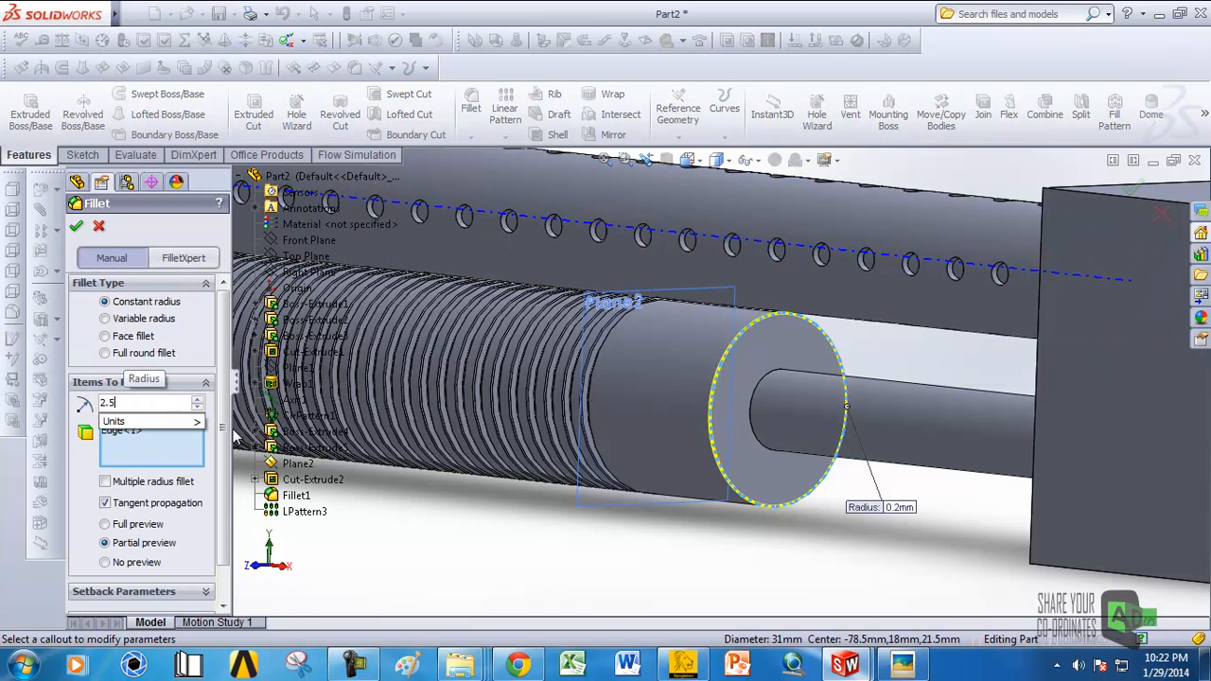
key("Return")
Step: Add the outer circular edge of the forend cylinder's front end to the 2.5 mm fillet and apply it
middle_click_drag(450, 537, 665, 398)
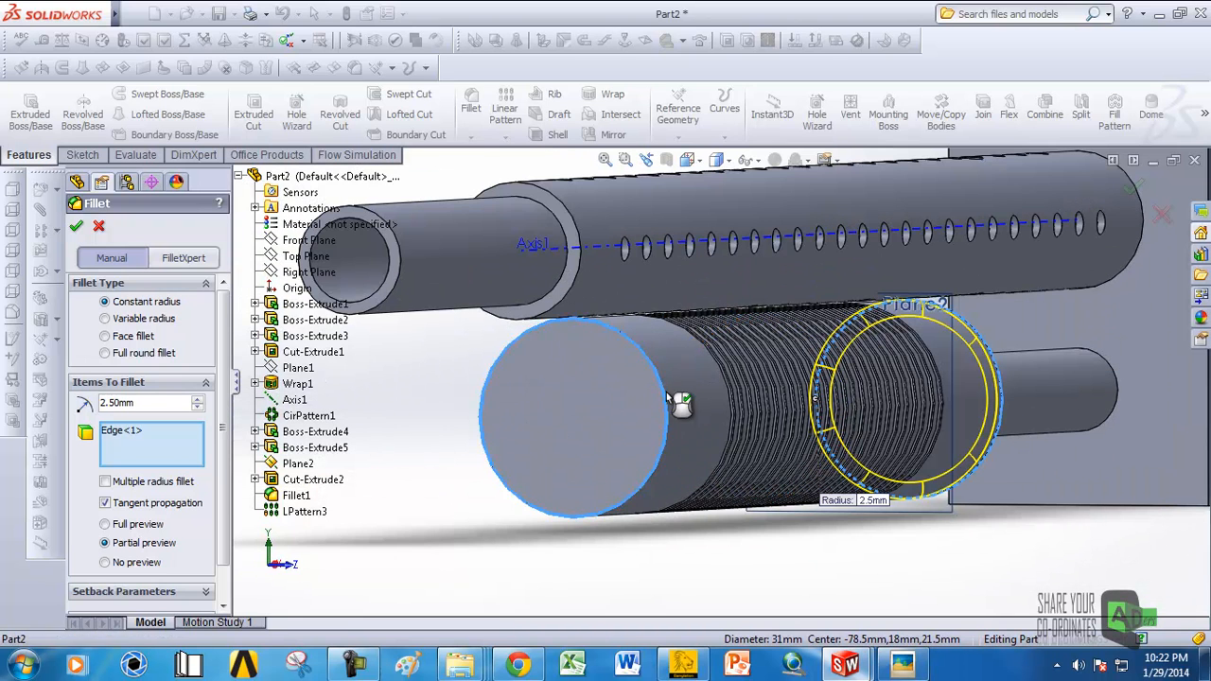
left_click(666, 405)
left_click(78, 229)
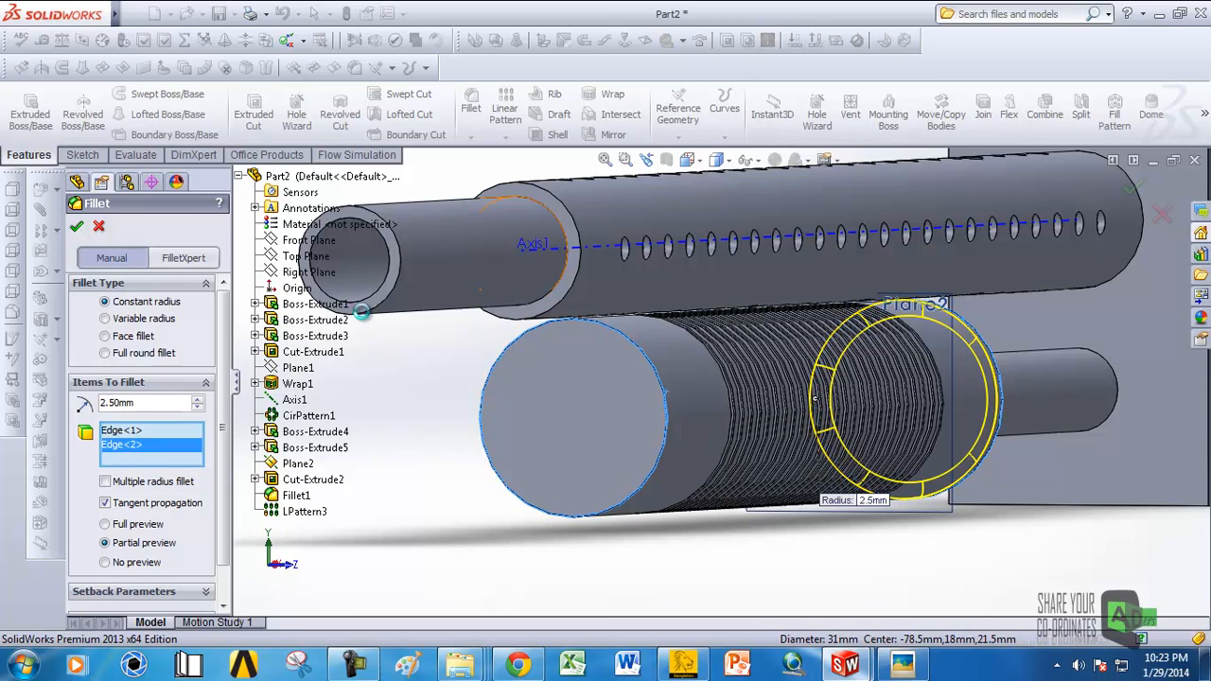
Step: Open a new sketch on the flat front face of the forend cylinder and show it in the Left view
scroll(778, 515, "up", 4)
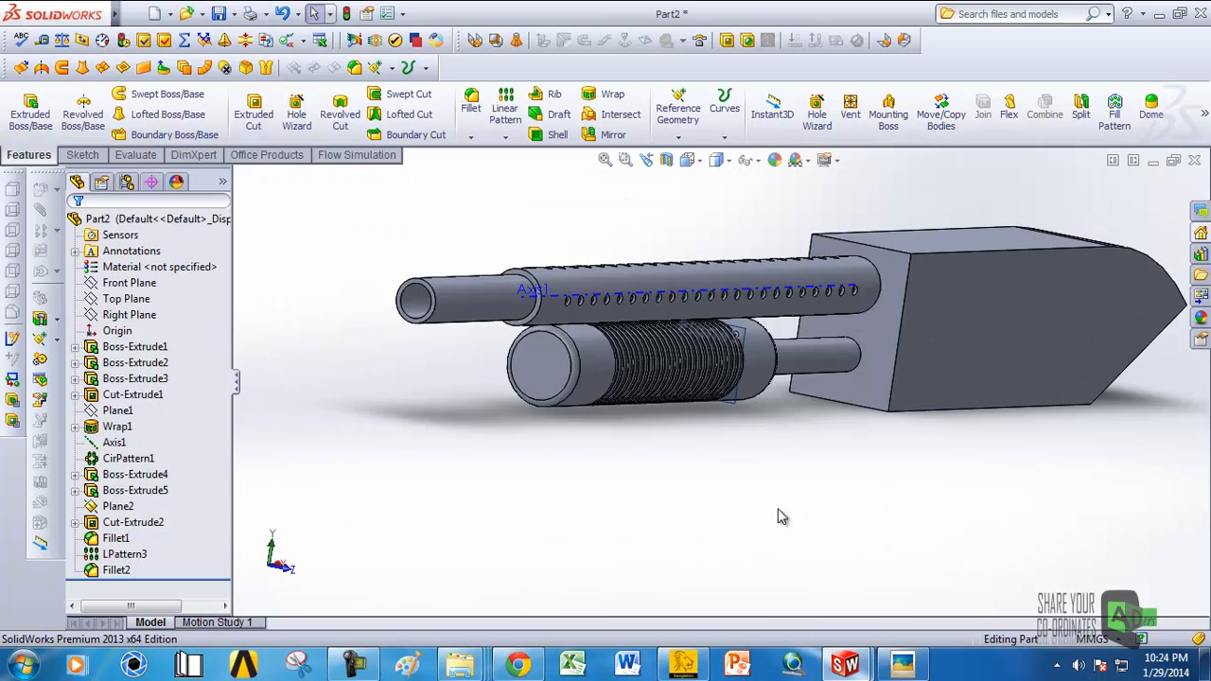
scroll(639, 415, "down", 6)
left_click(572, 371)
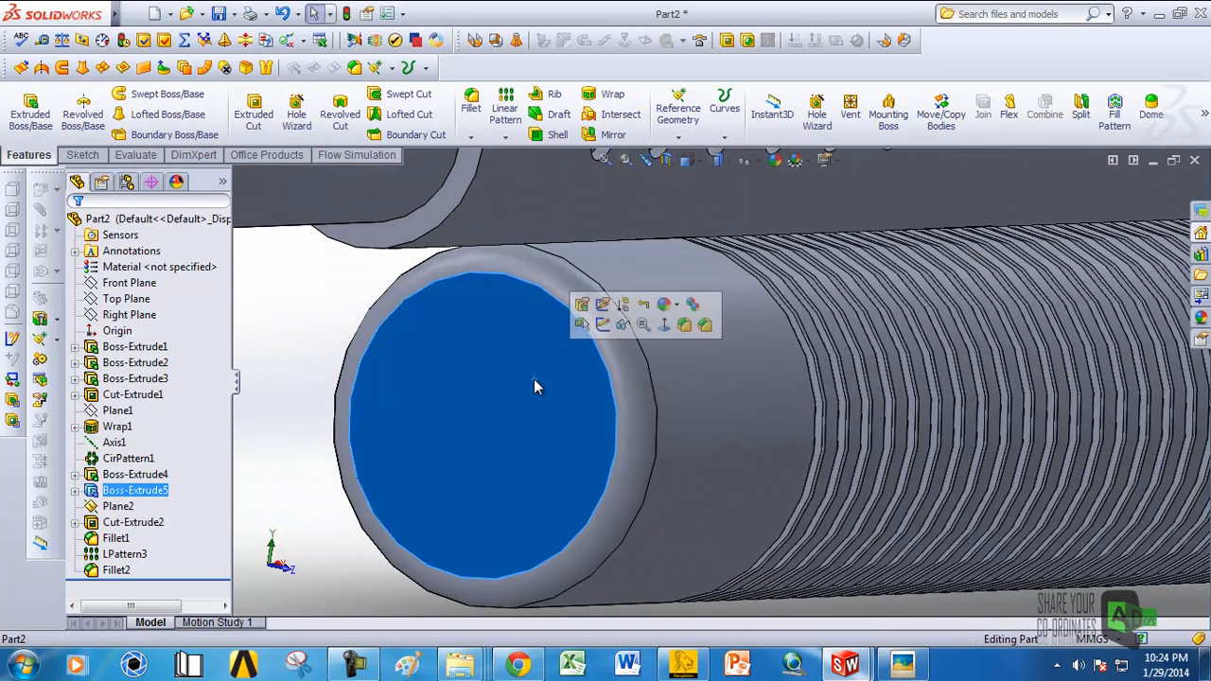
left_click(598, 327)
scroll(624, 369, "up", 5)
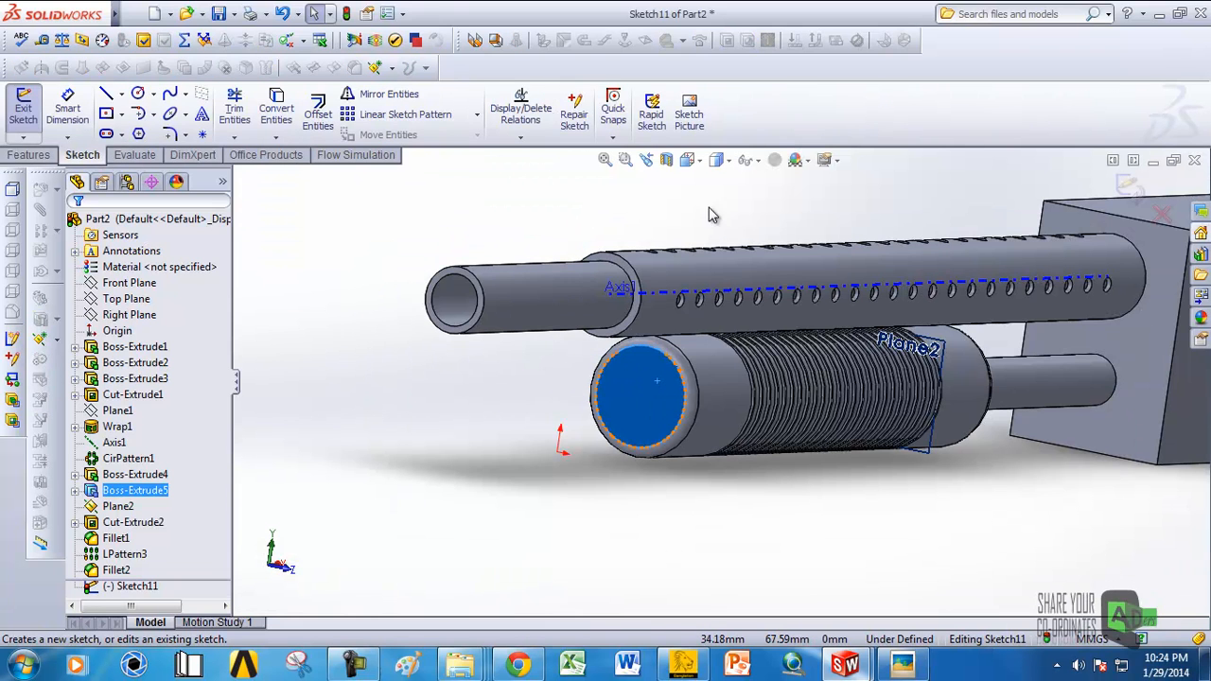
left_click(688, 159)
left_click(703, 228)
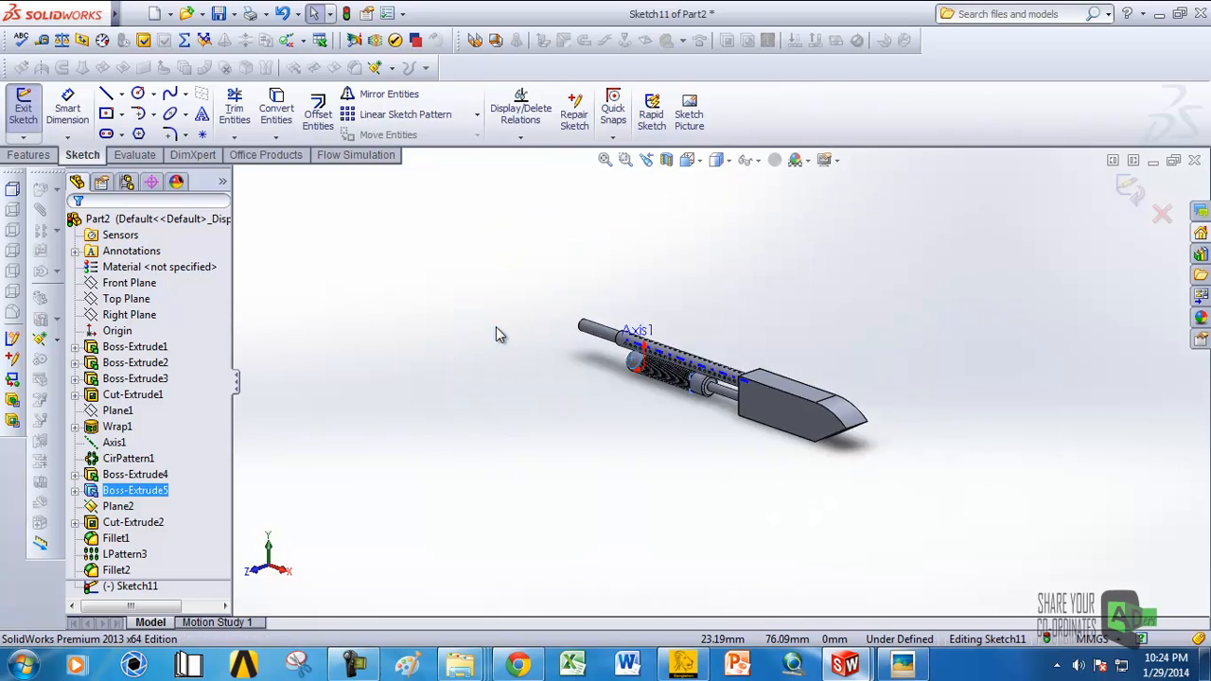
left_click(496, 326)
Step: Sketch two concentric circles about 8.9 mm and 13.6 mm in diameter, centred on the forend cylinder's front face
left_click(138, 94)
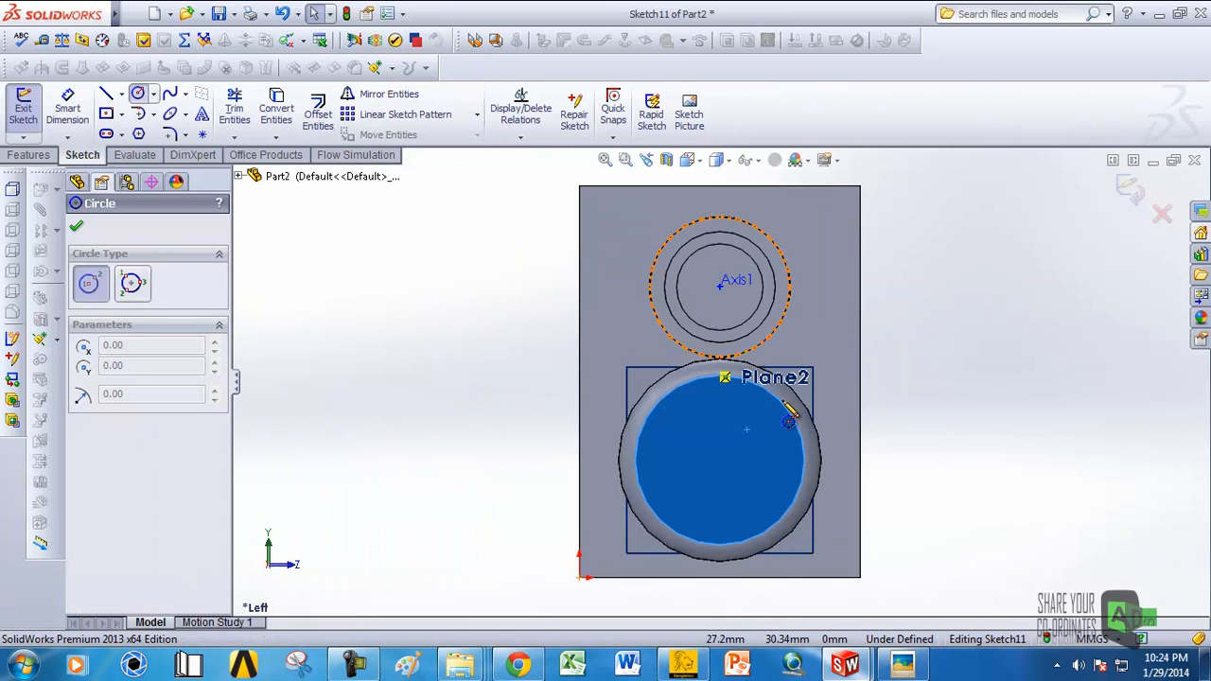
left_click(720, 460)
right_click(740, 469)
left_click(786, 207)
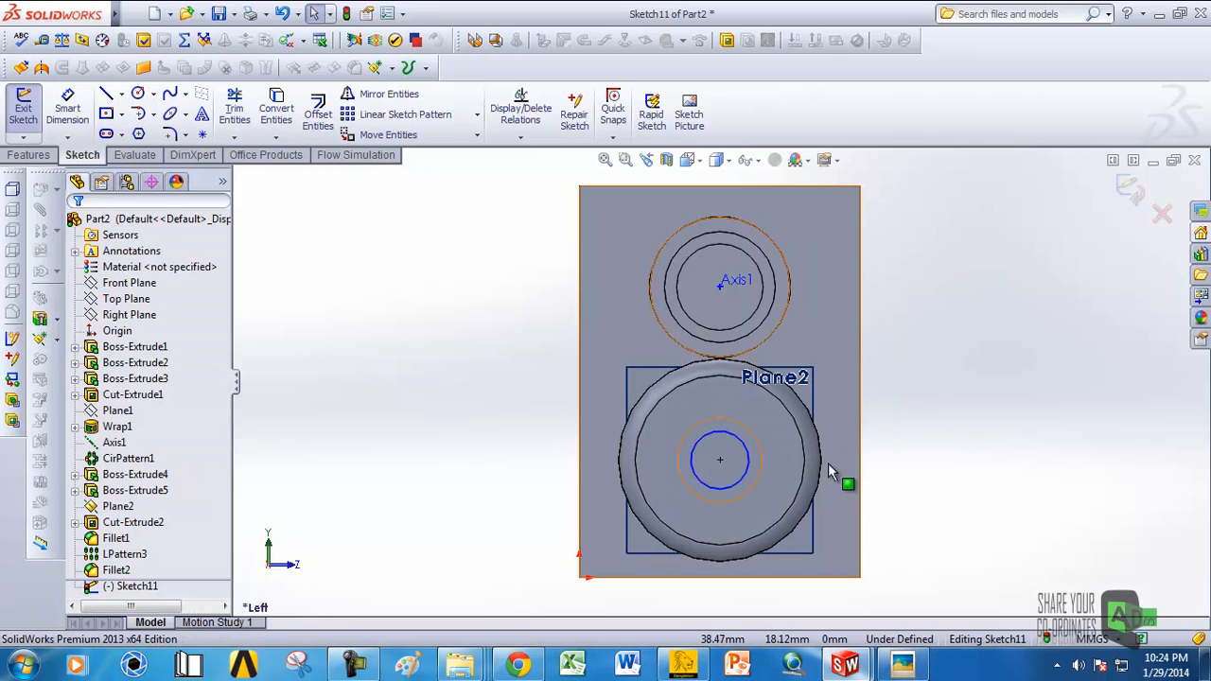
left_click(137, 93)
left_click(720, 459)
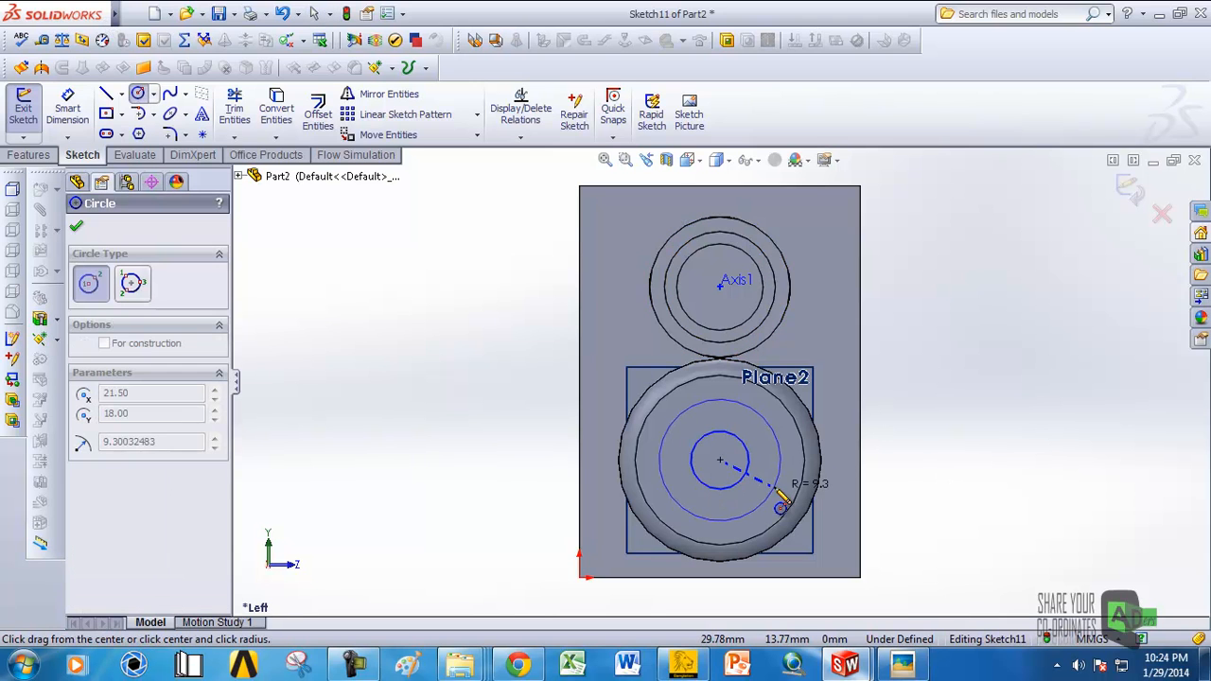
left_click(759, 481)
right_click(759, 482)
left_click(804, 207)
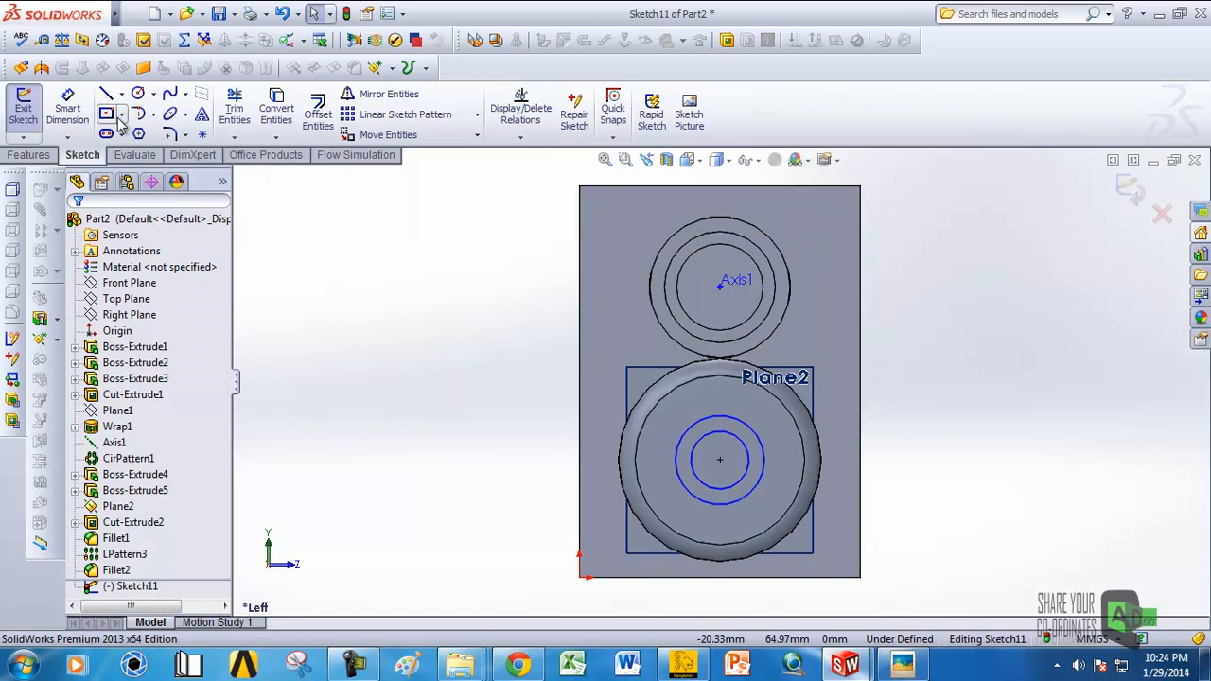
Step: Dimension the outer circle on the forend's front face with a 12 mm diameter
left_click(67, 107)
left_click(759, 493)
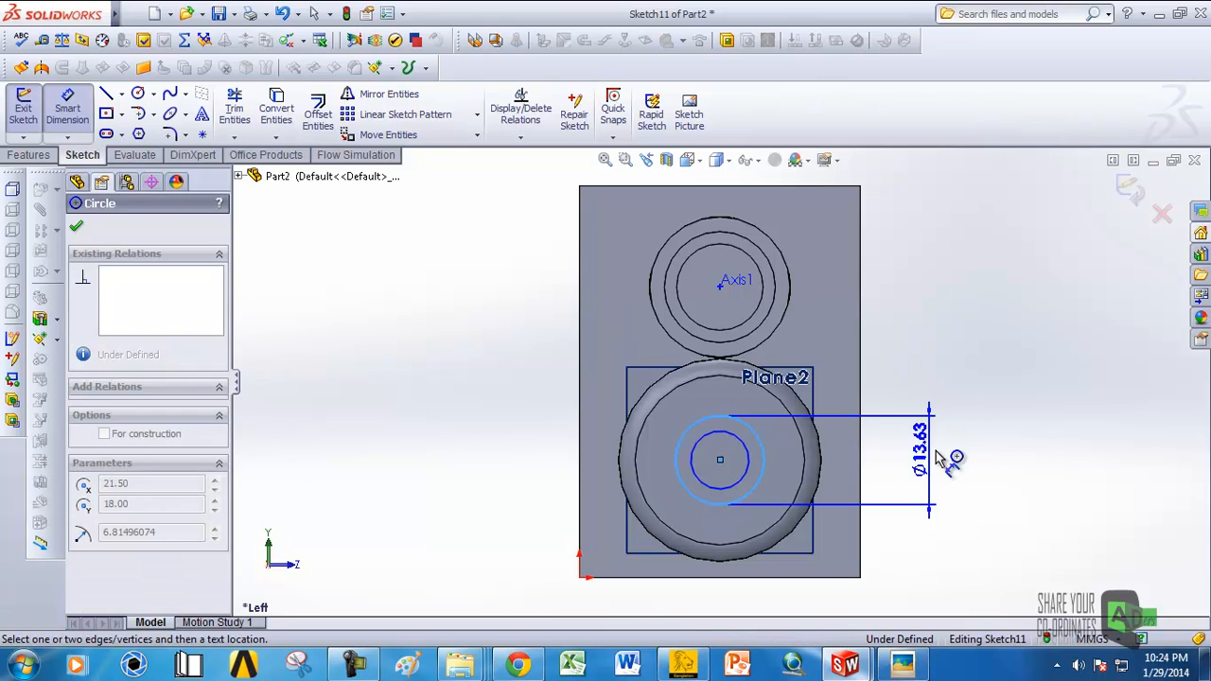
left_click(1024, 446)
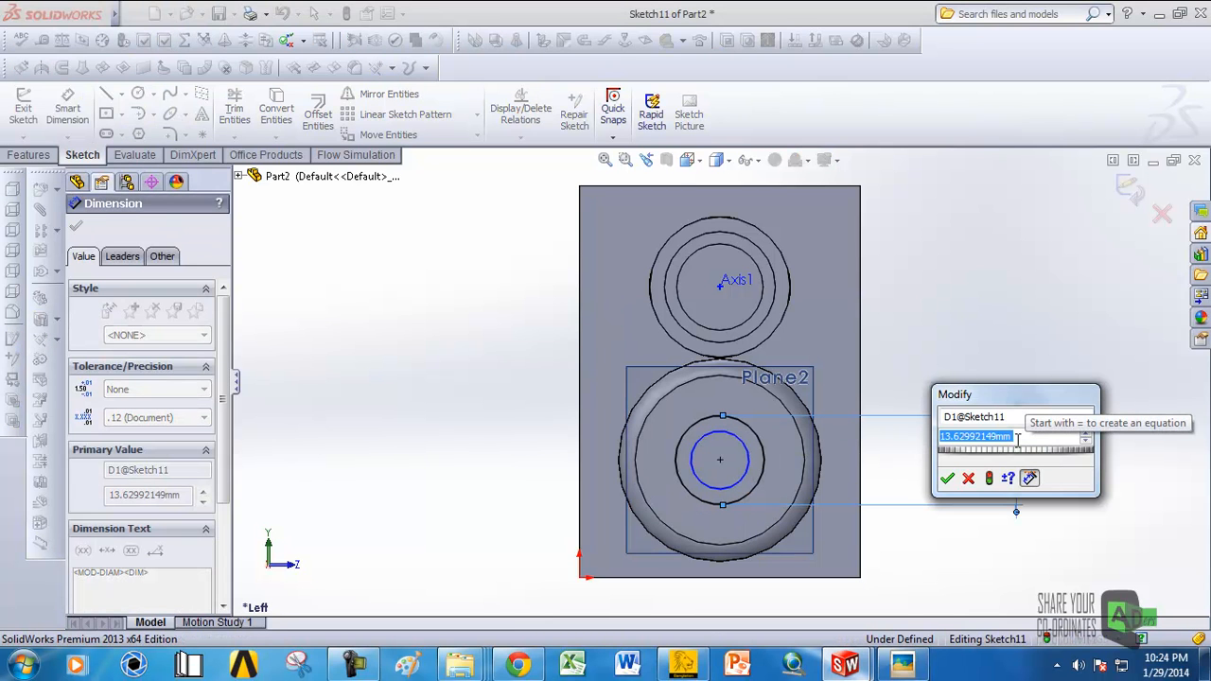
type("12")
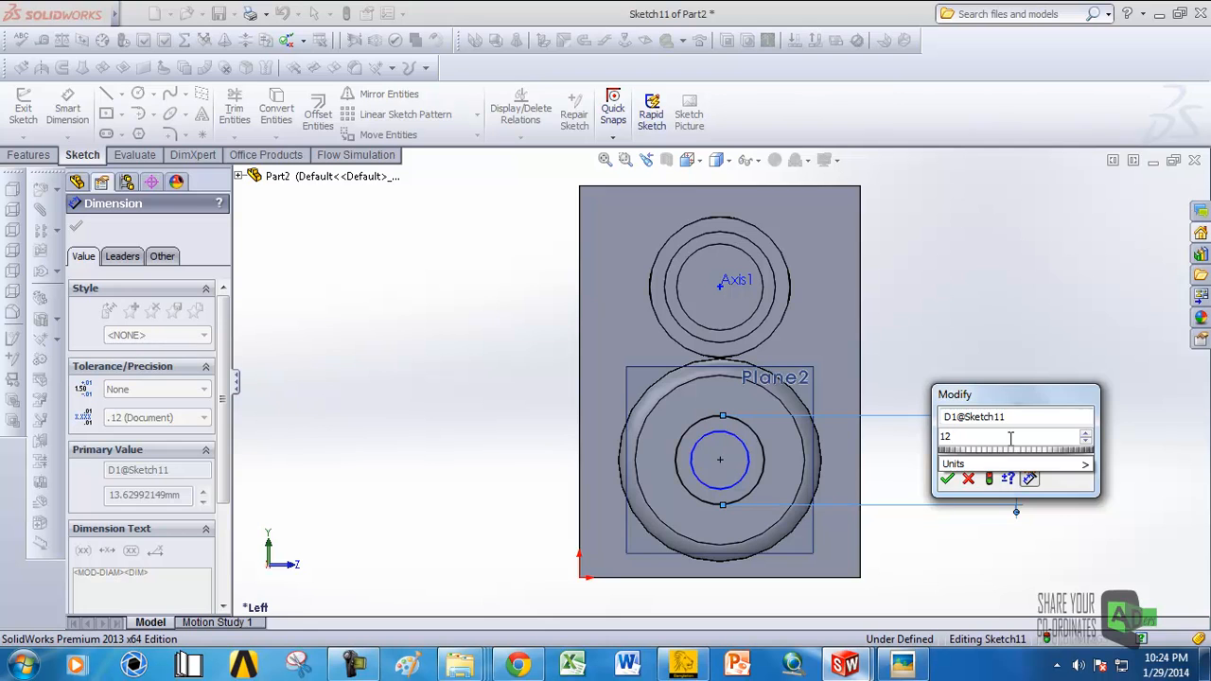
key("Return")
Step: Dimension the inner circle on the forend's front face with a 9.25 mm diameter
scroll(782, 530, "up", 3)
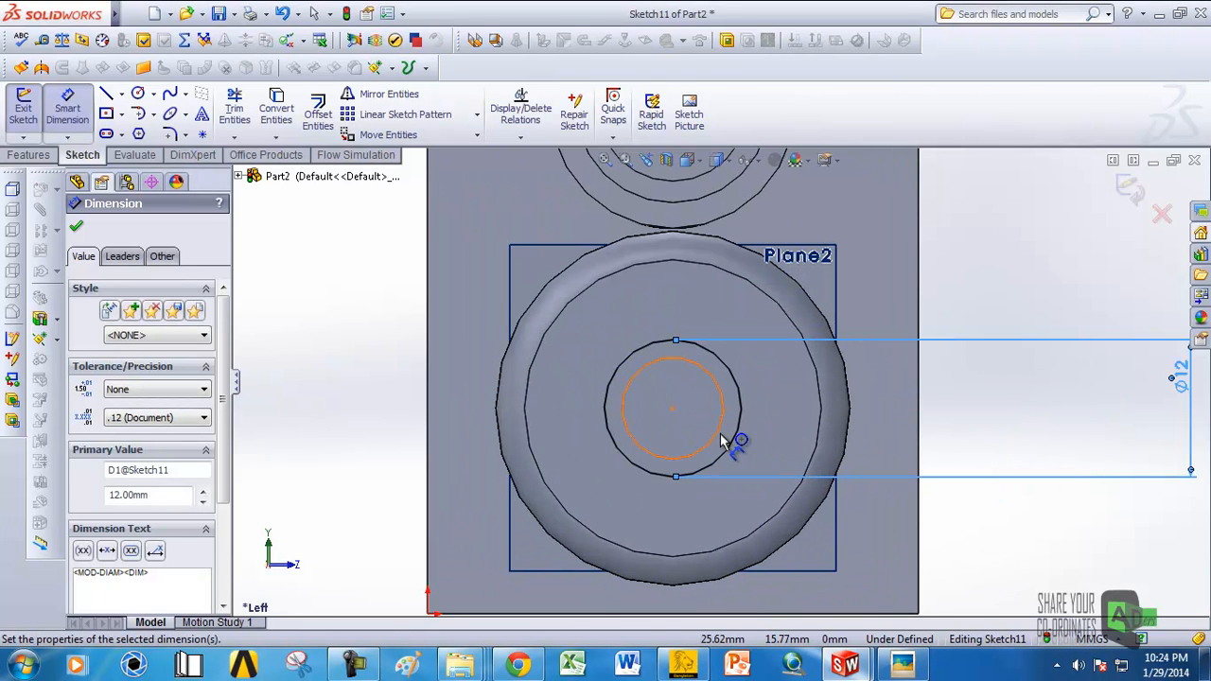
left_click(721, 440)
left_click(1024, 430)
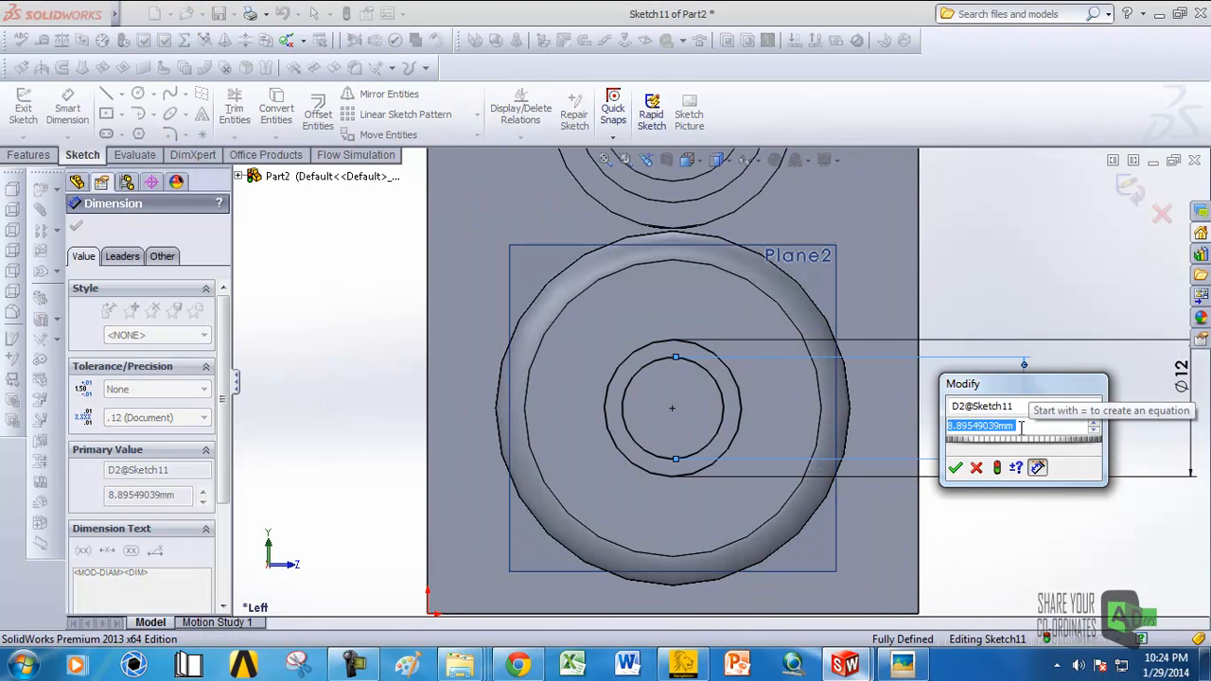
type("9.25")
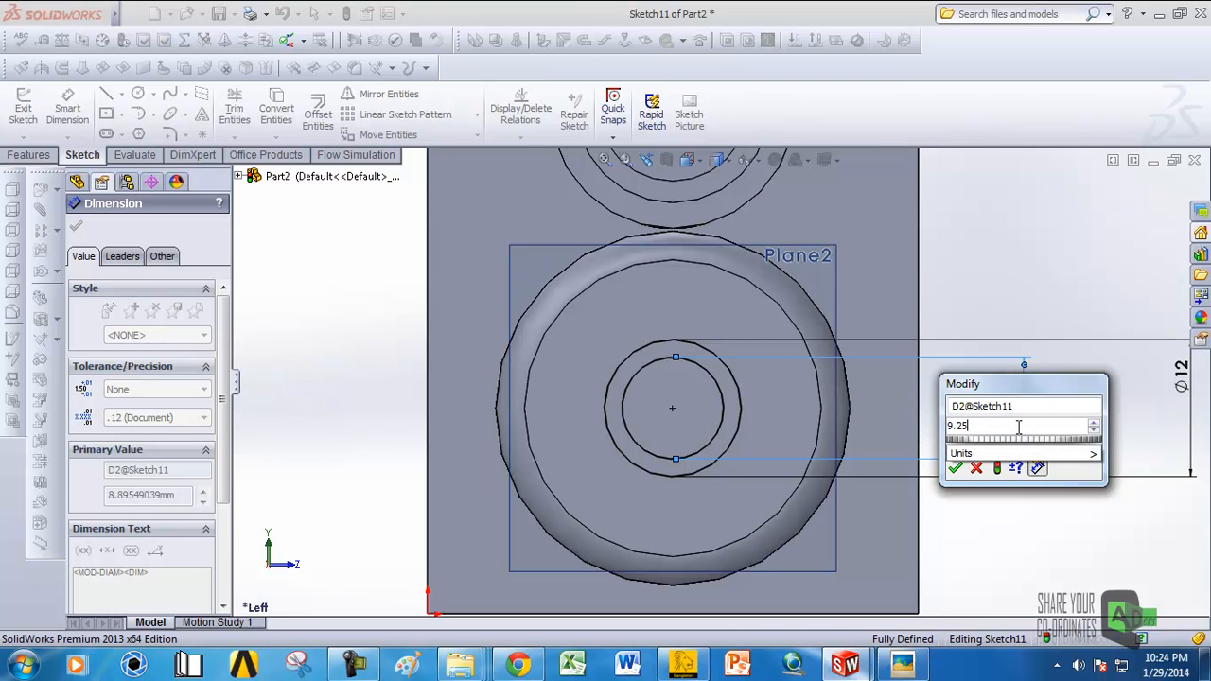
key("Return")
Step: Extrude the two-circle ring sketch 50 mm forward from the forend's front face, with the result merged
scroll(768, 432, "down", 4)
middle_click_drag(765, 432, 500, 378)
scroll(500, 379, "down", 3)
left_click(28, 154)
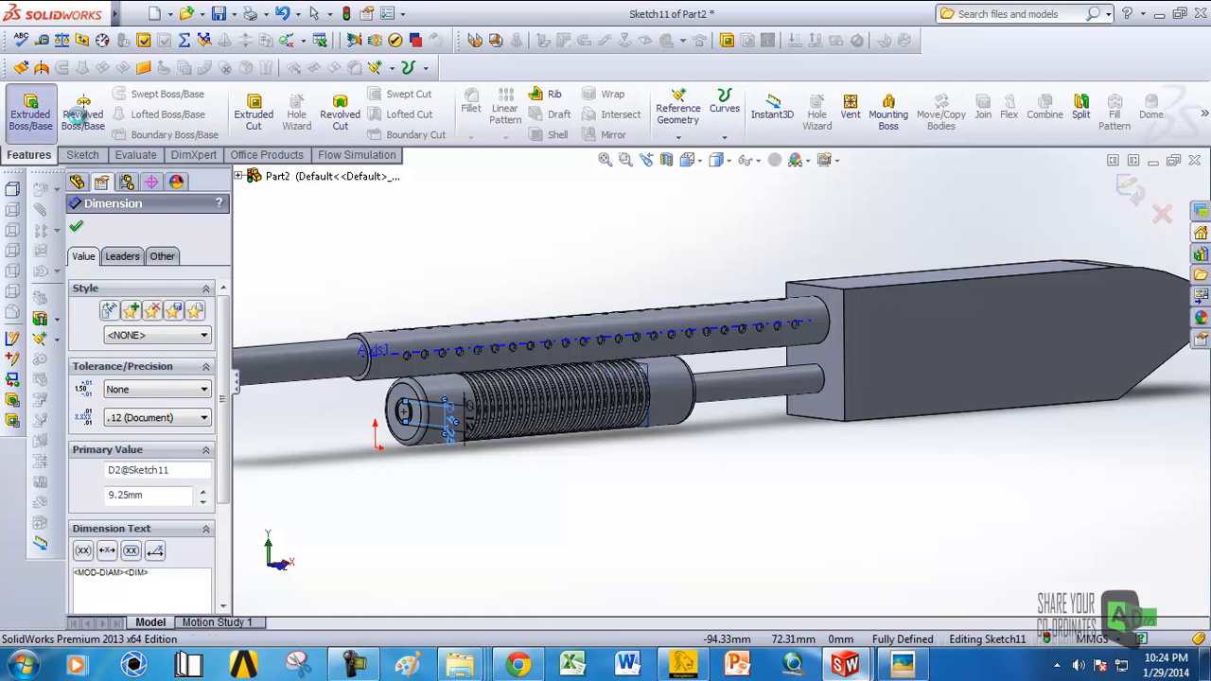
left_click(30, 111)
scroll(481, 407, "up", 4)
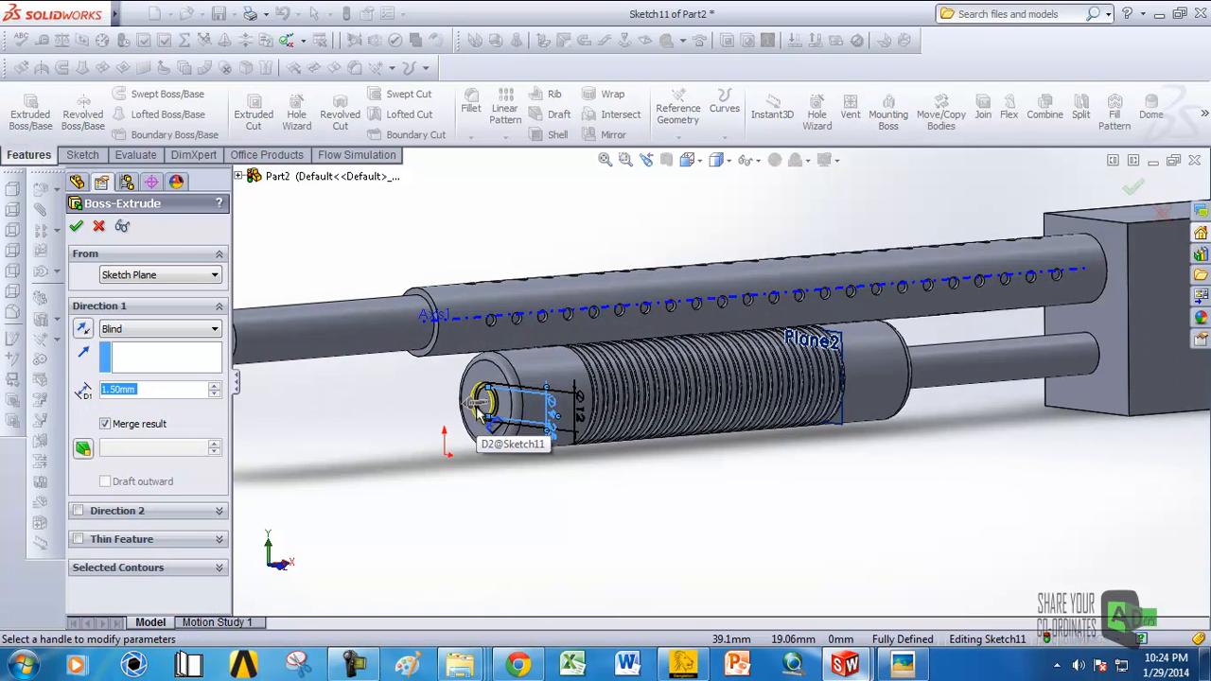
left_click(480, 404)
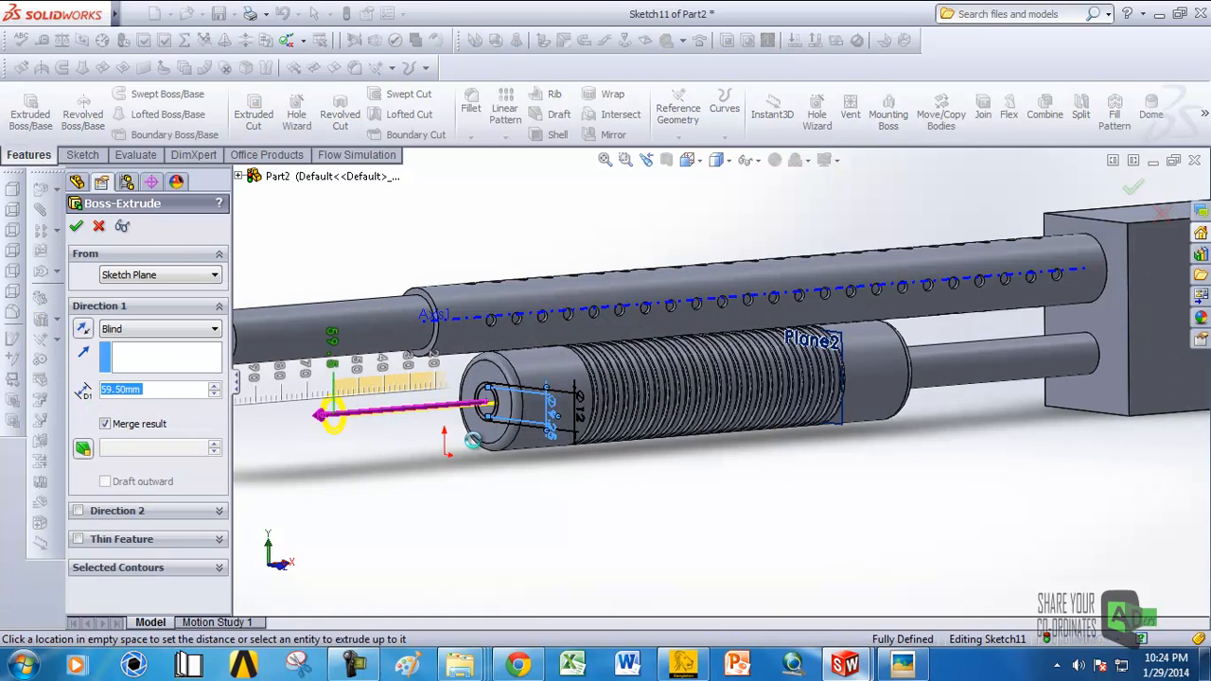
left_click(341, 437)
scroll(502, 454, "down", 2)
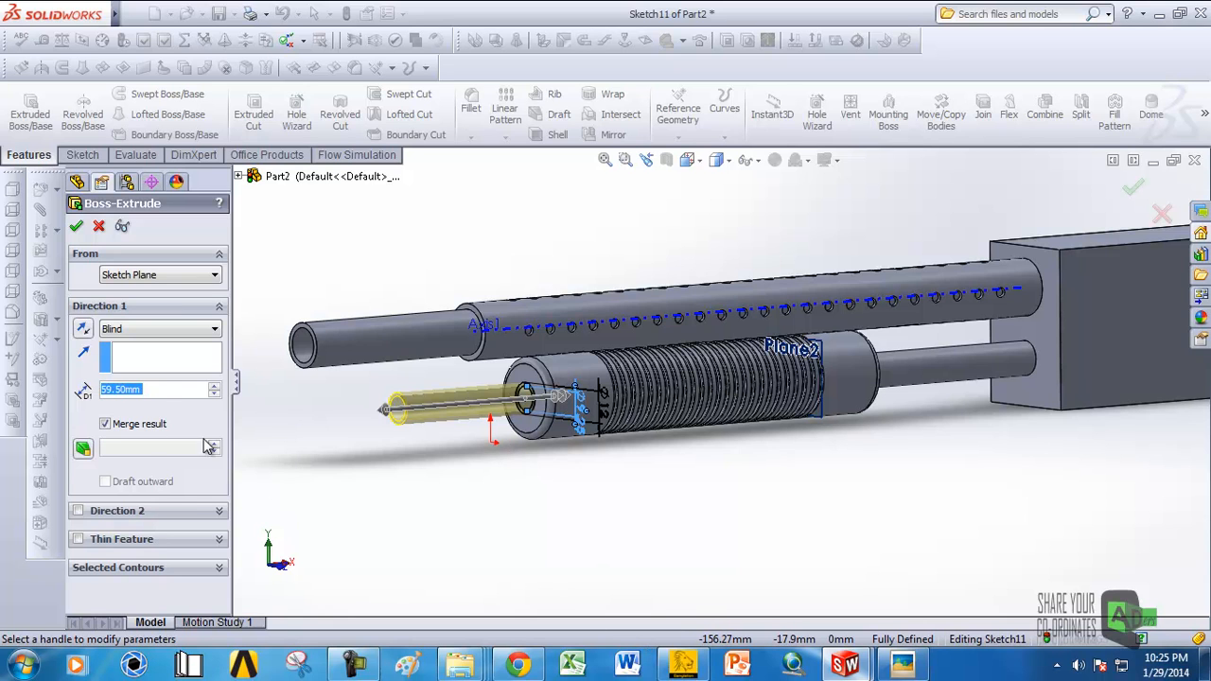
type("50")
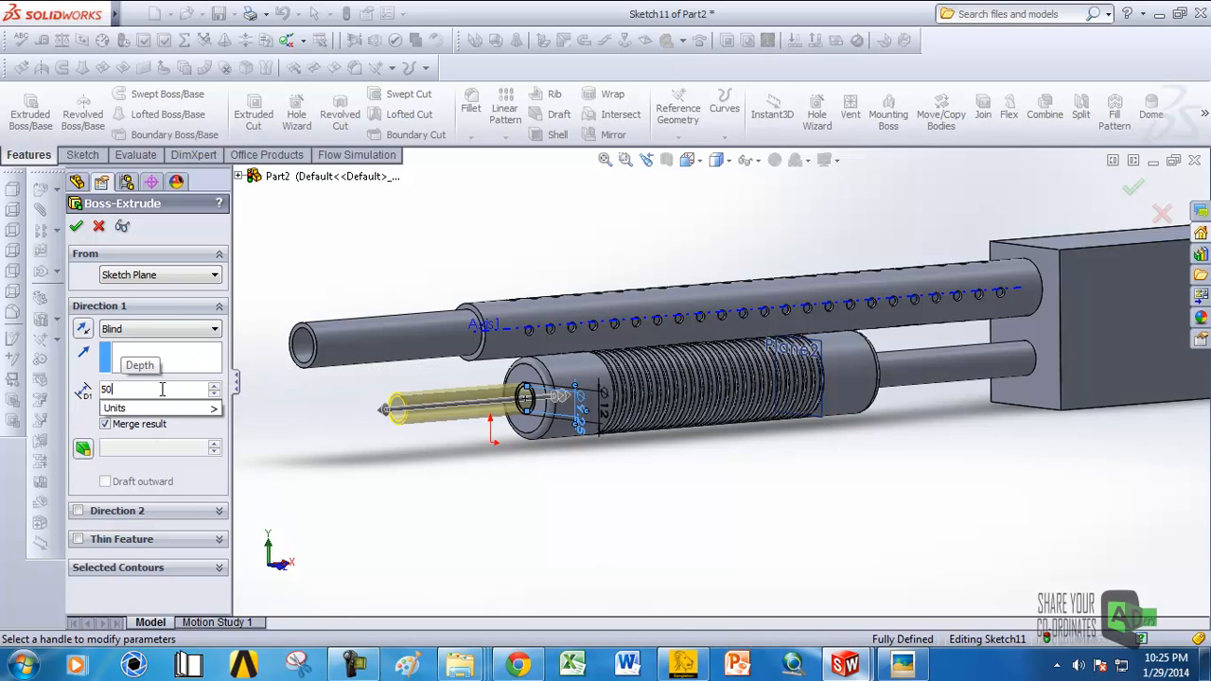
key("Return")
left_click(76, 226)
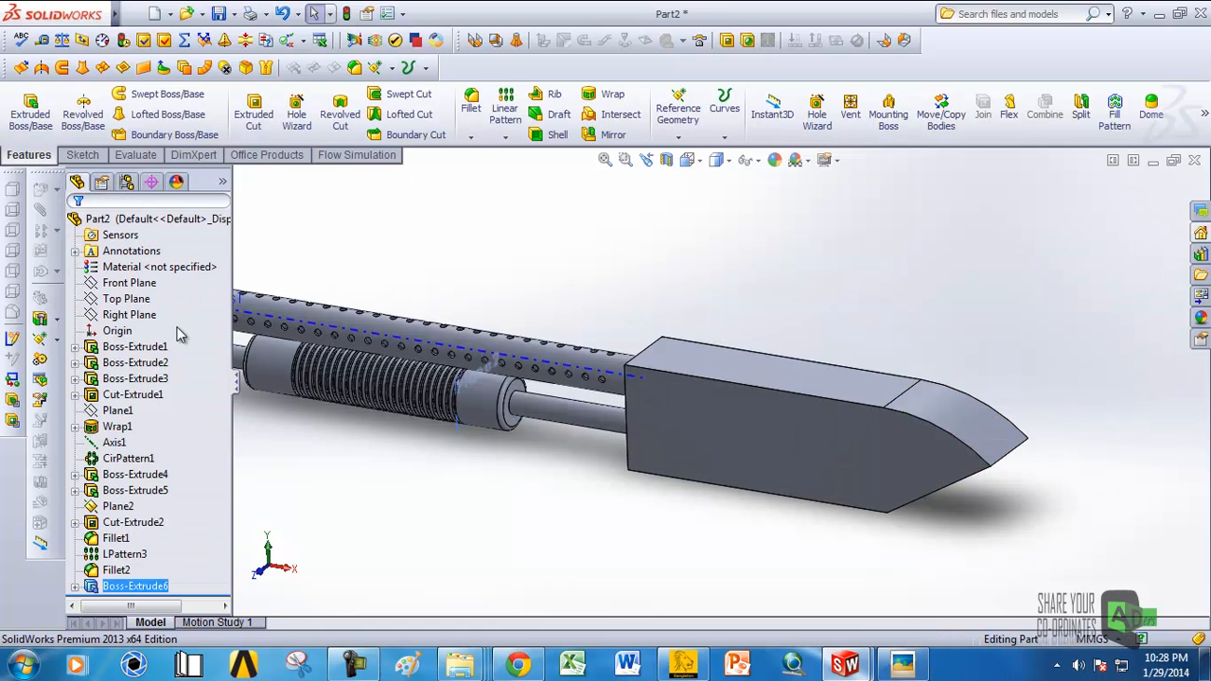
Step: Examine the receiver block's upper, side and rear faces from several angles
scroll(740, 416, "down", 5)
scroll(740, 416, "up", 8)
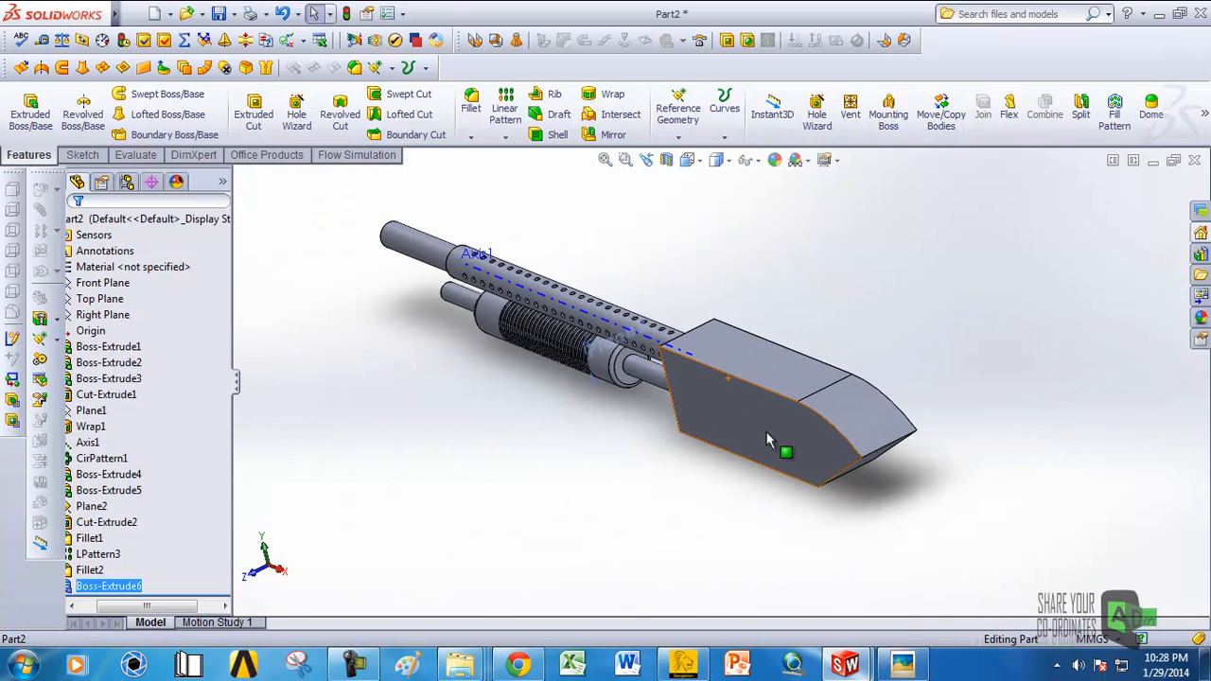
middle_click_drag(763, 439, 733, 461)
scroll(664, 422, "down", 5)
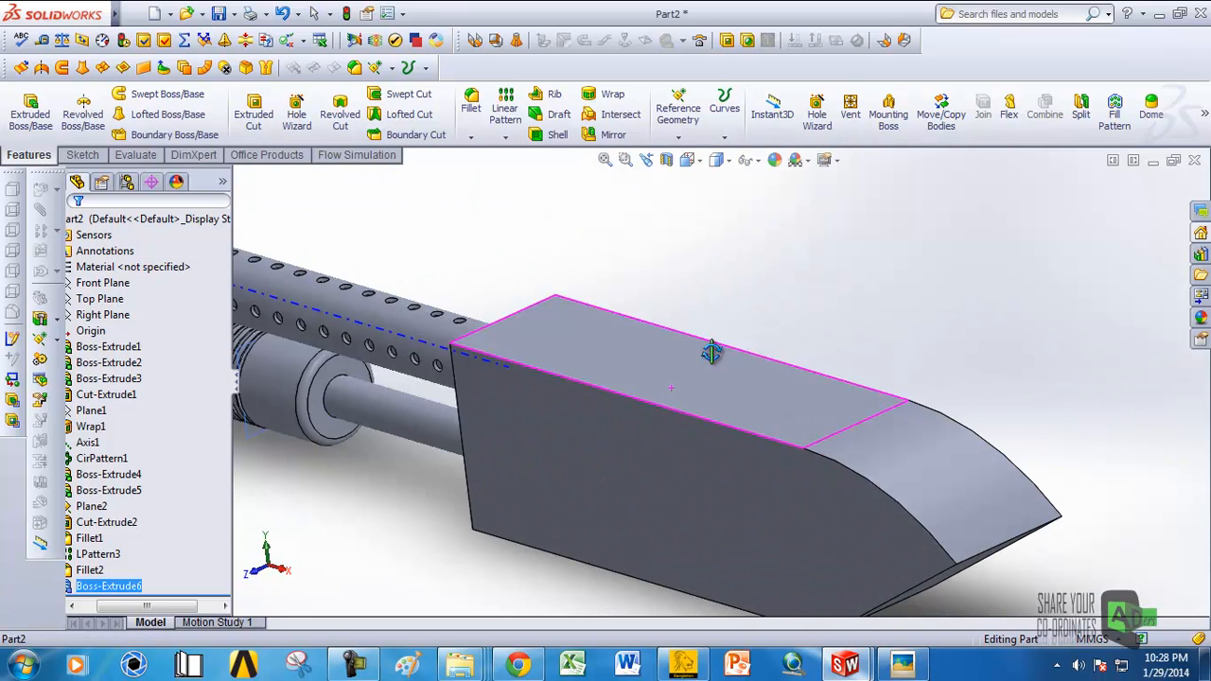
left_click(655, 433)
middle_click_drag(860, 314, 837, 353)
left_click(837, 352)
middle_click_drag(969, 378, 1028, 306)
left_click(822, 466)
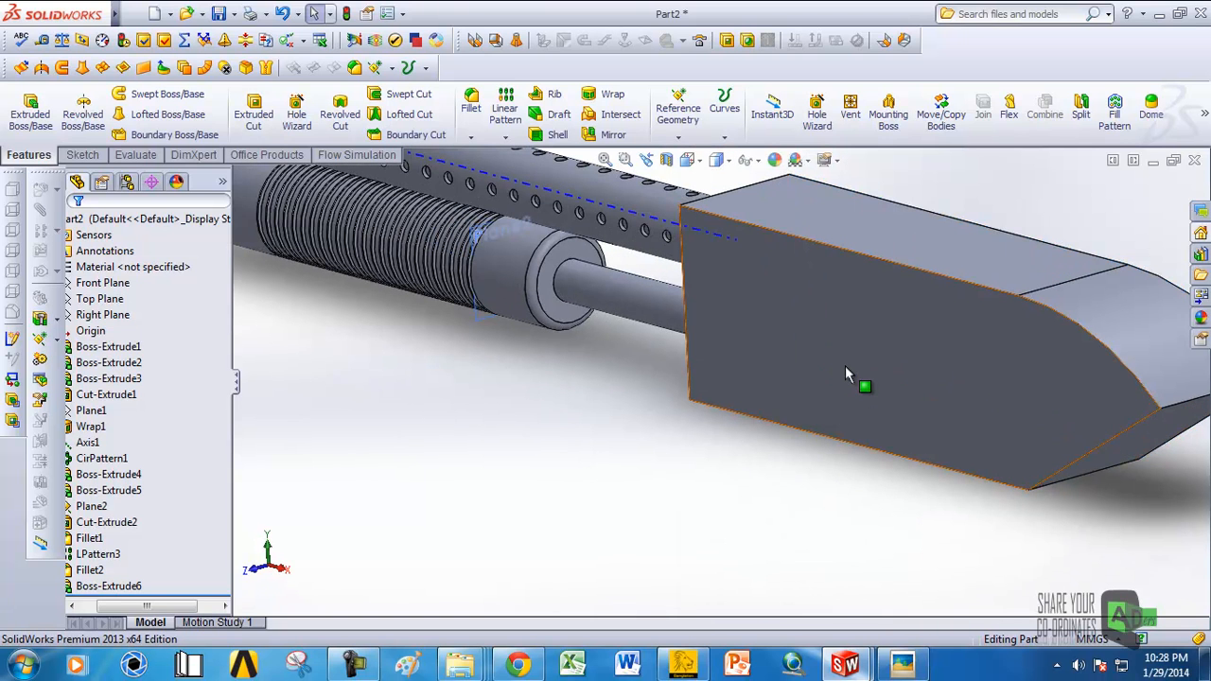
Step: Create a reference plane midway between the receiver block's two opposite side faces
left_click(677, 132)
left_click(690, 155)
middle_click_drag(687, 482, 972, 371)
left_click(663, 488)
left_click(608, 449)
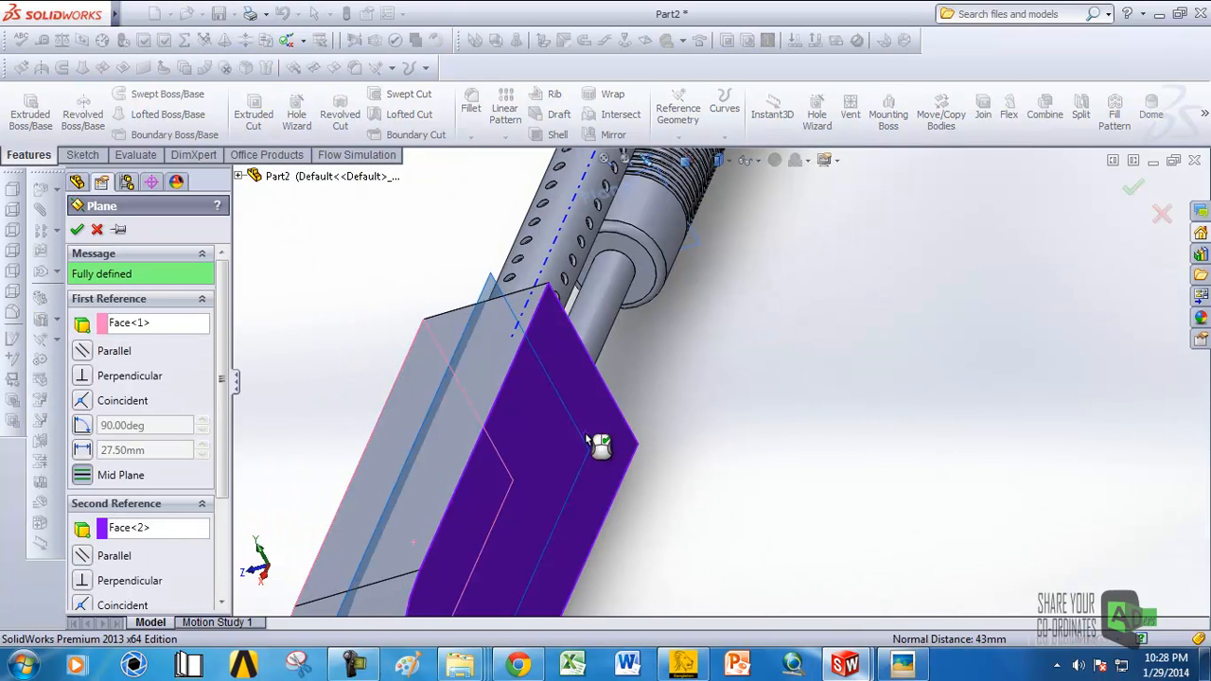
middle_click_drag(600, 451, 268, 281)
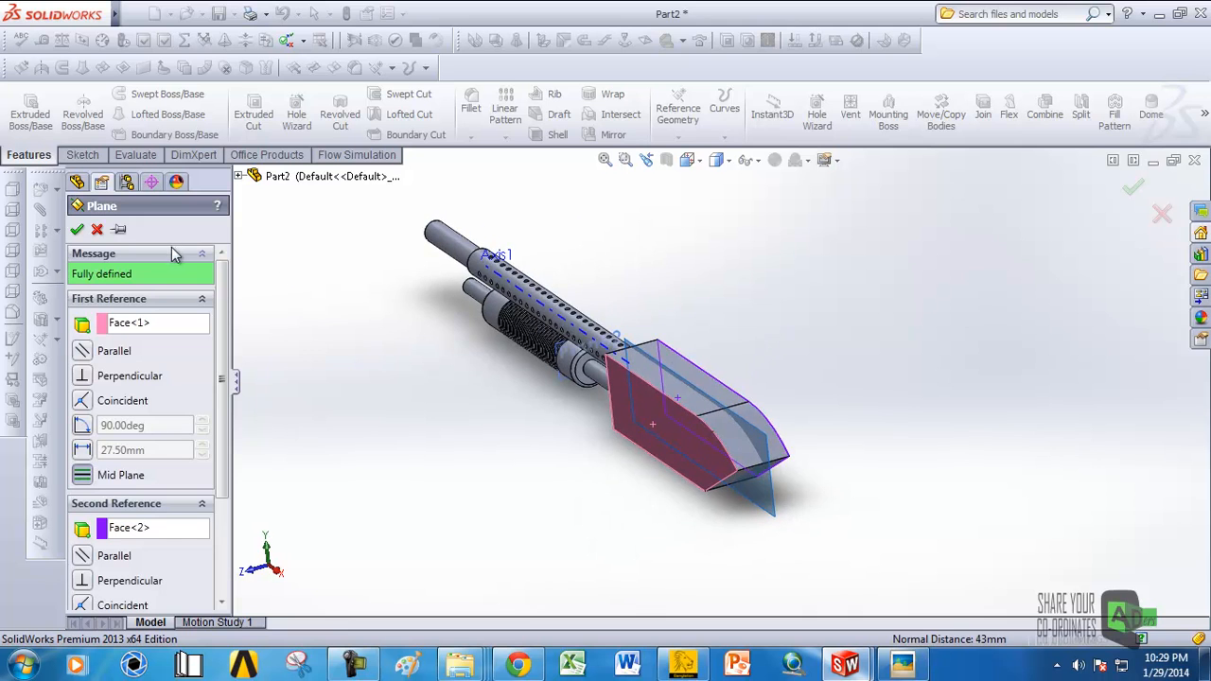
left_click(77, 229)
Step: Open a new sketch on the receiver's mid plane and show it in the Front view
scroll(653, 360, "down", 5)
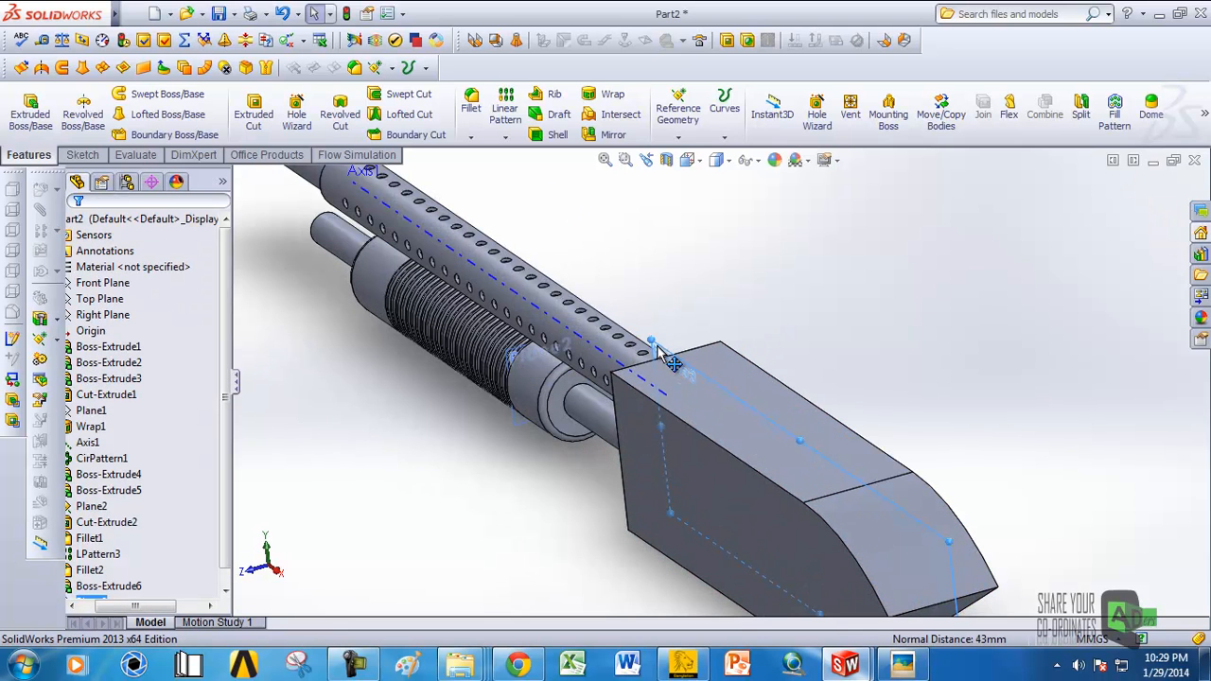
left_click(726, 290)
scroll(749, 377, "up", 5)
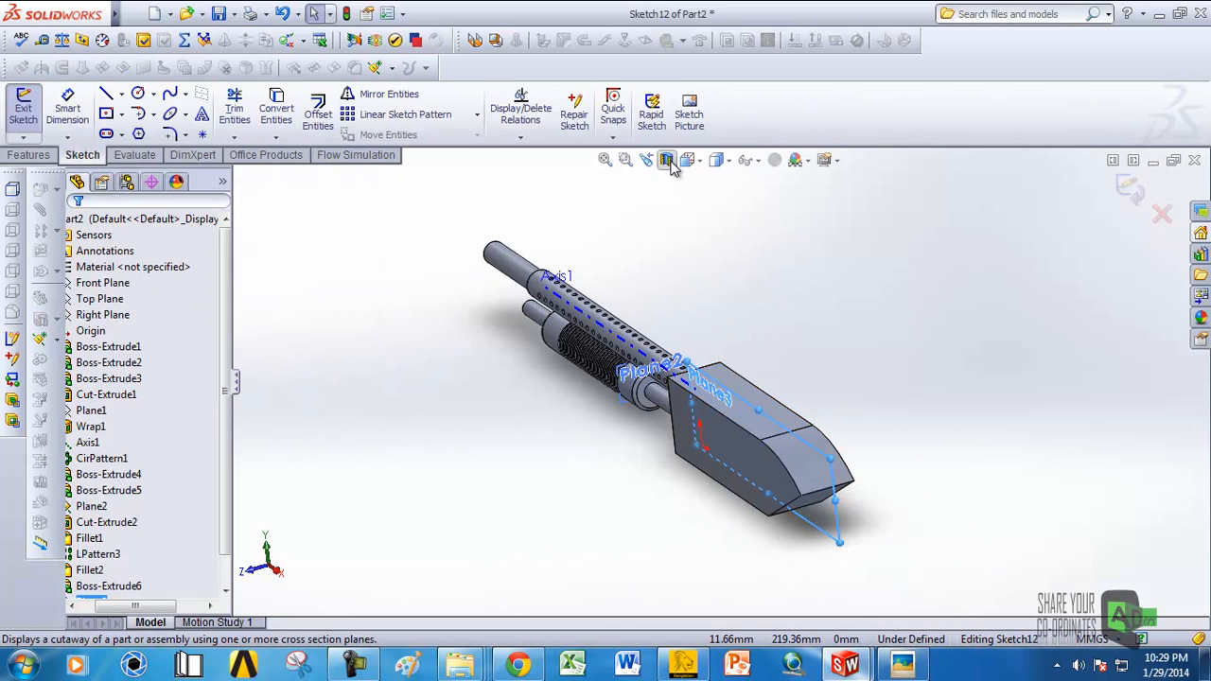
left_click(685, 165)
left_click(661, 389)
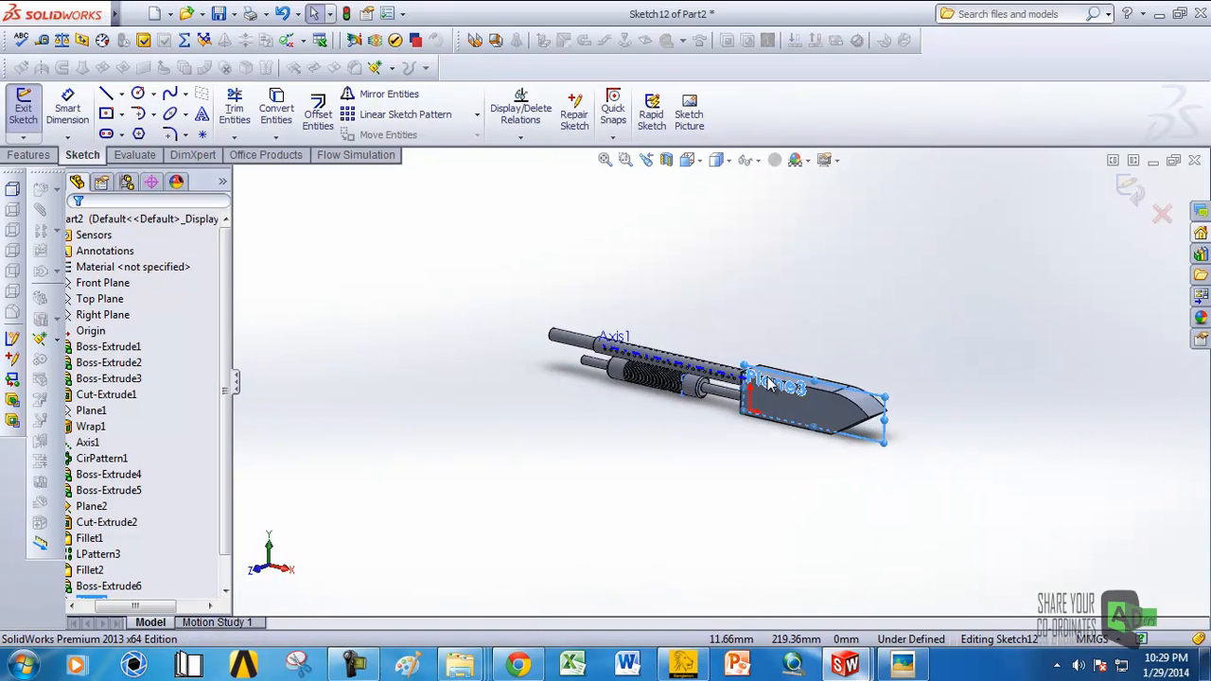
scroll(932, 398, "down", 3)
Step: Sketch a line along the receiver's sloped rear edge from its lower corner, continuing about 14 mm past the pointed tip
key("l")
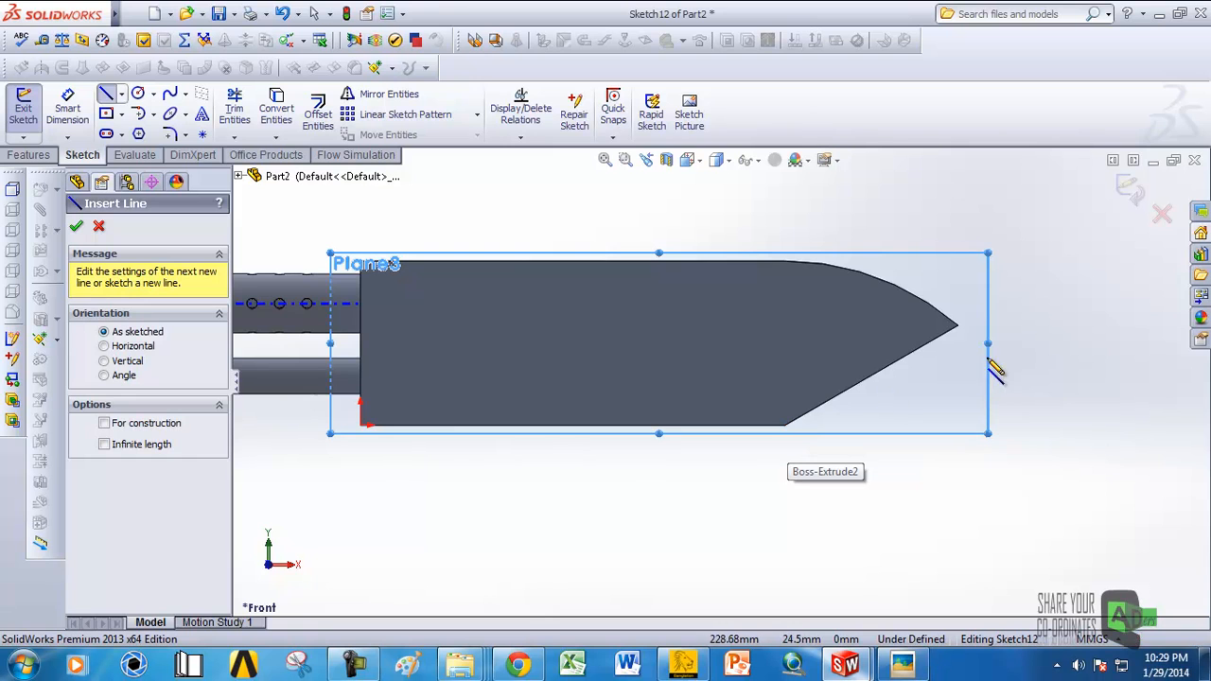
left_click(786, 426)
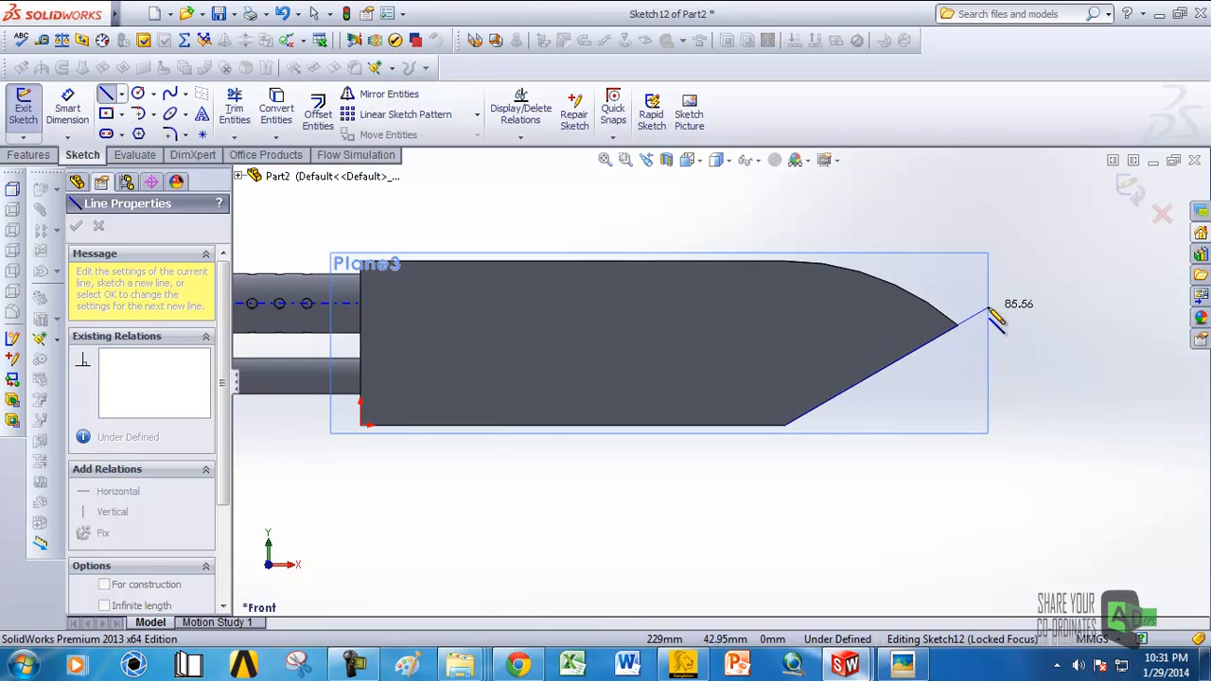
left_click(959, 324)
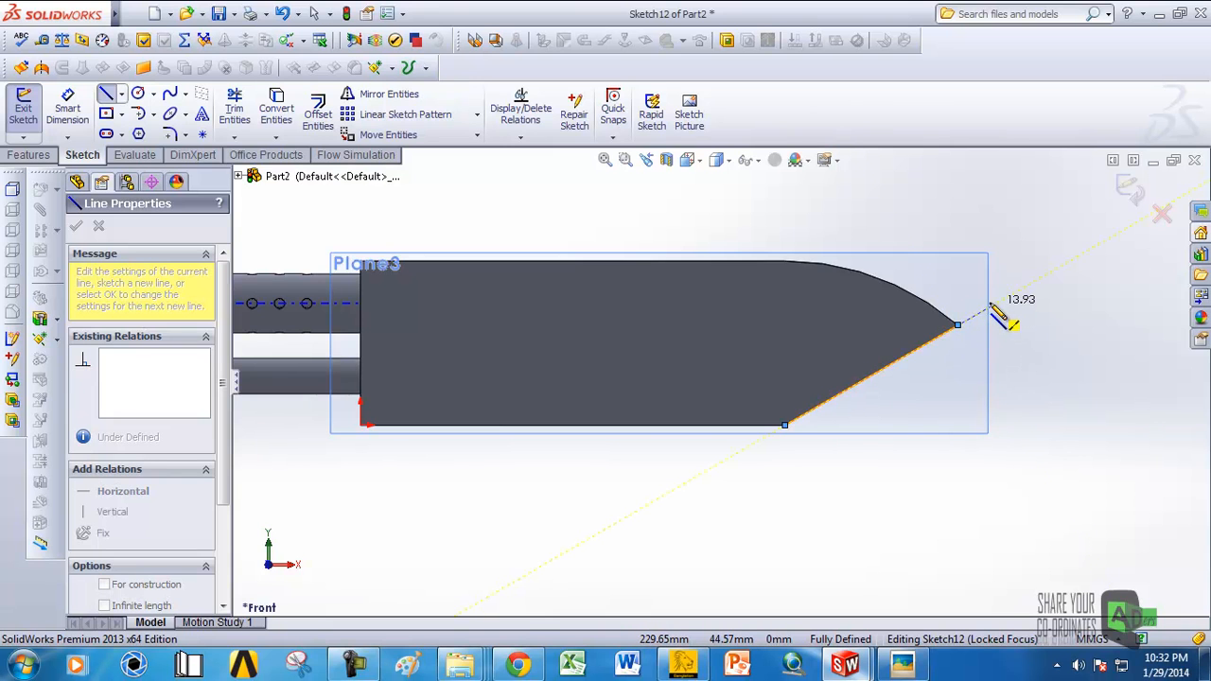
right_click(993, 305)
left_click(1041, 171)
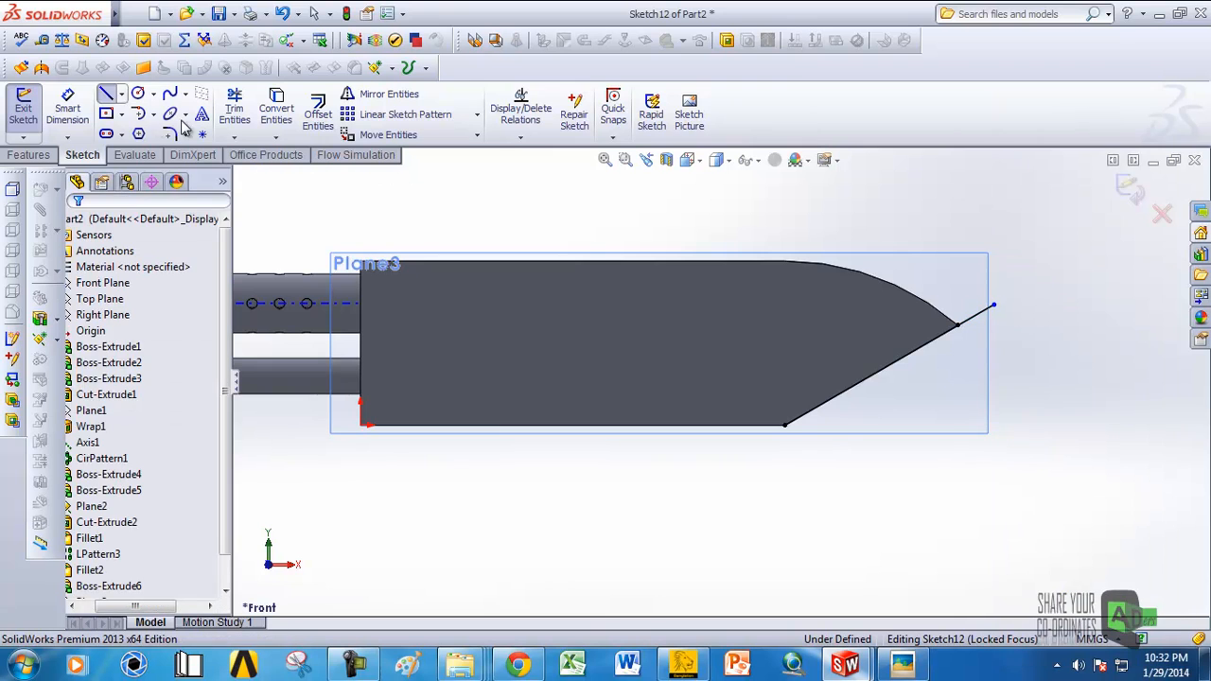
Step: Dimension the full sloped line from the lower corner to its free end as 80 mm
left_click(69, 102)
left_click(785, 425)
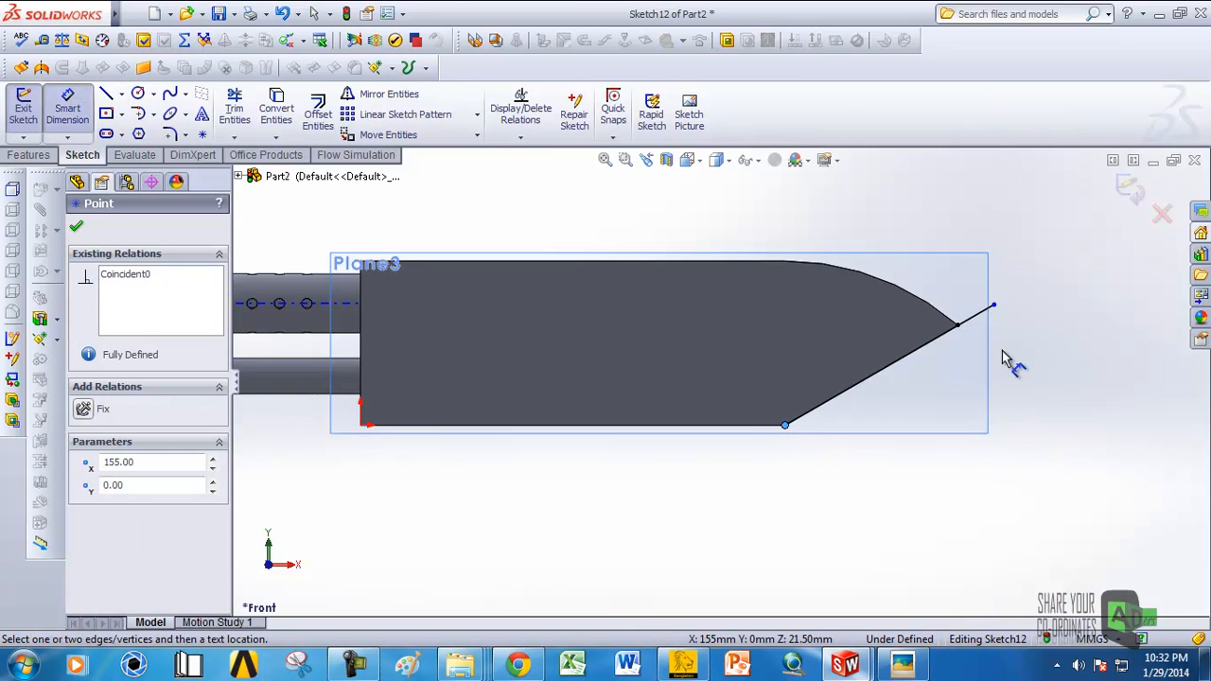
left_click(995, 306)
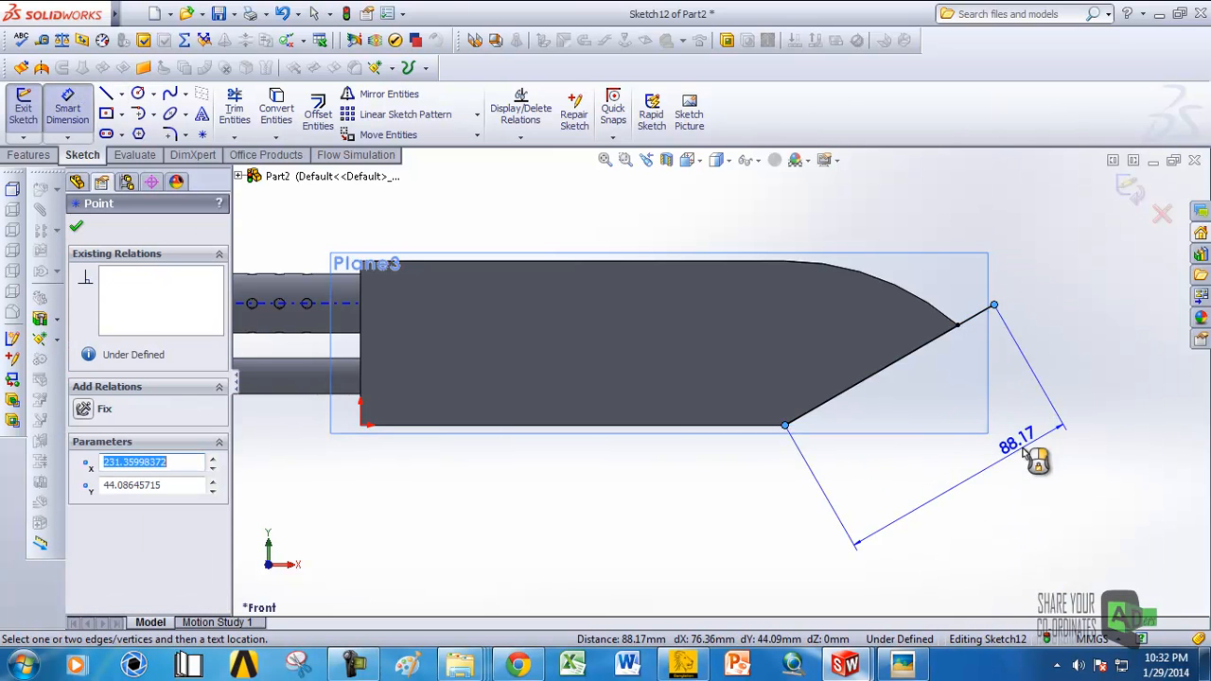
left_click(1040, 470)
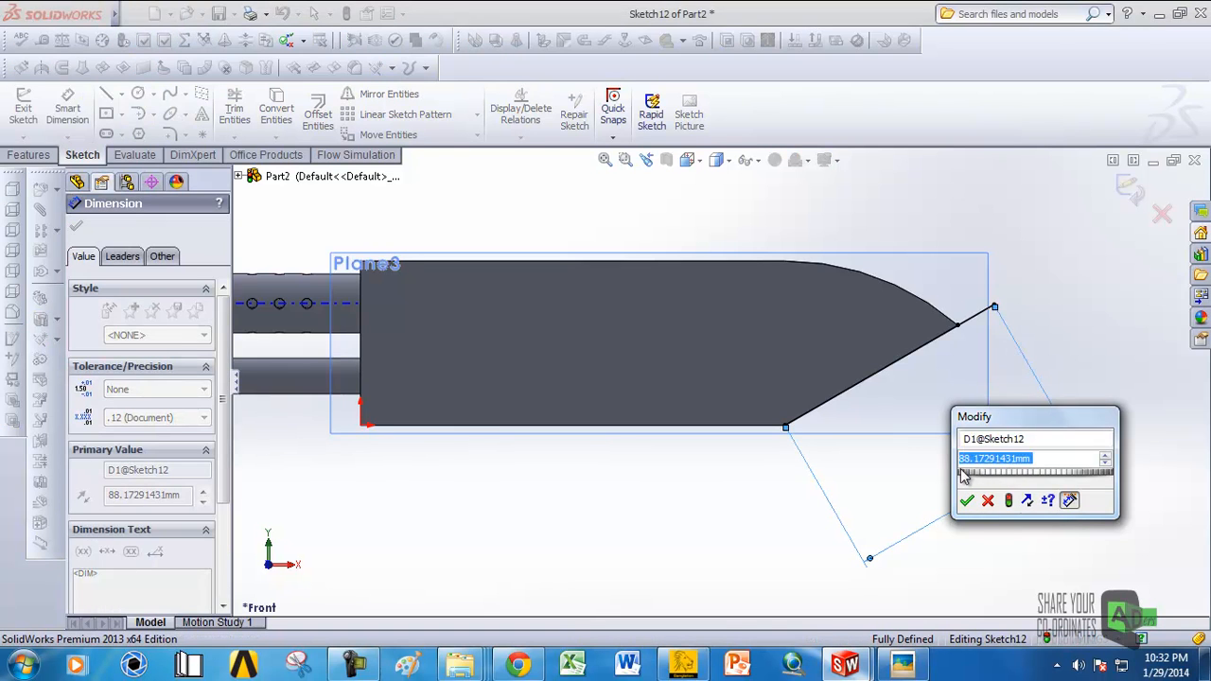
type("80")
key("Return")
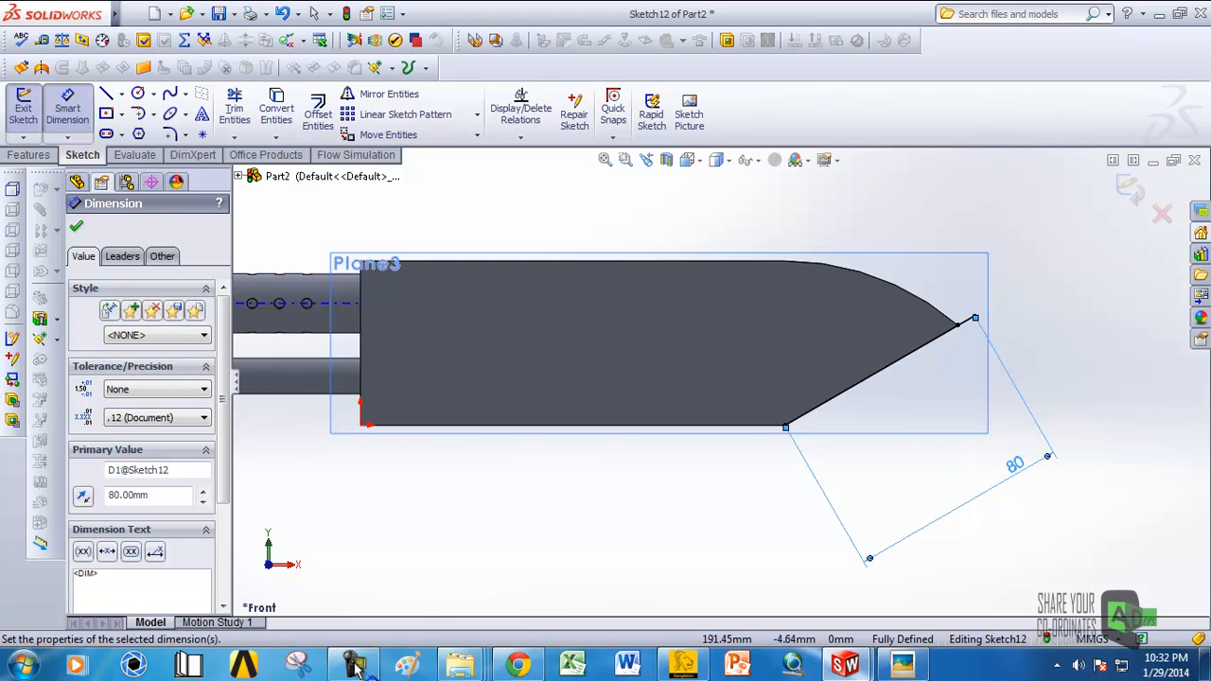
Step: Sketch a horizontal line about 63 mm long rearward from the receiver's lower rear corner
left_click(106, 95)
left_click(785, 428)
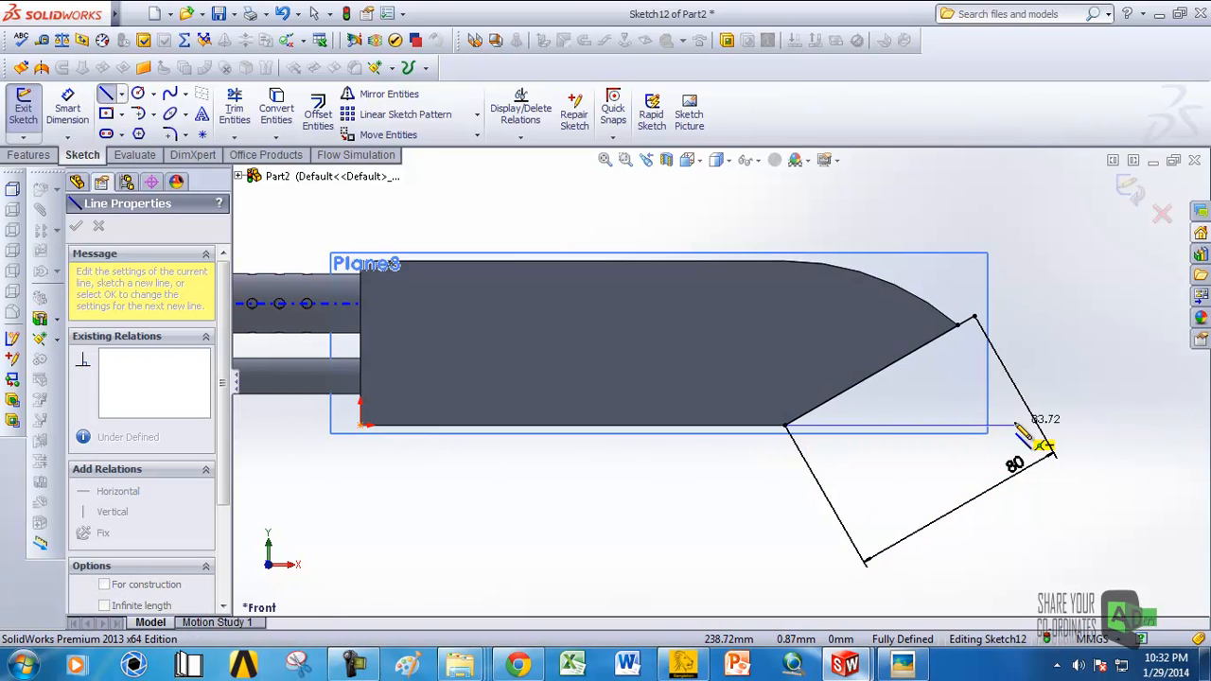
left_click(959, 426)
right_click(961, 426)
left_click(993, 87)
Step: Dimension the horizontal line's length as 85 mm
left_click(67, 107)
left_click(907, 426)
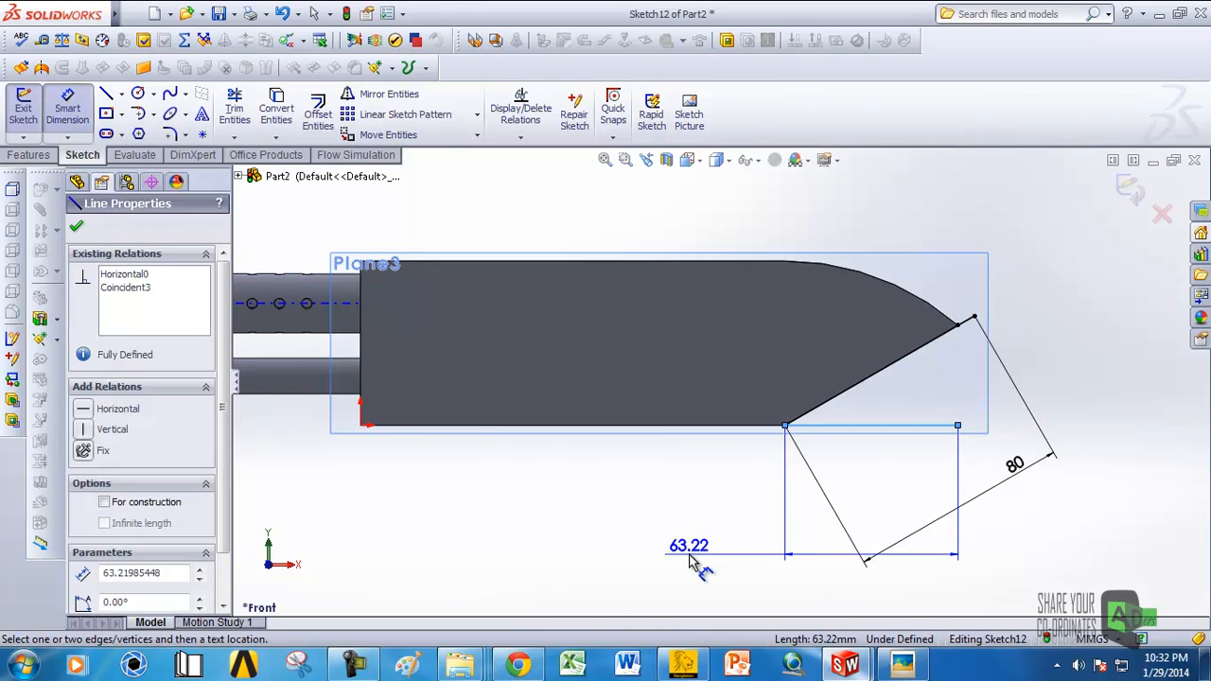
left_click(644, 549)
type("85")
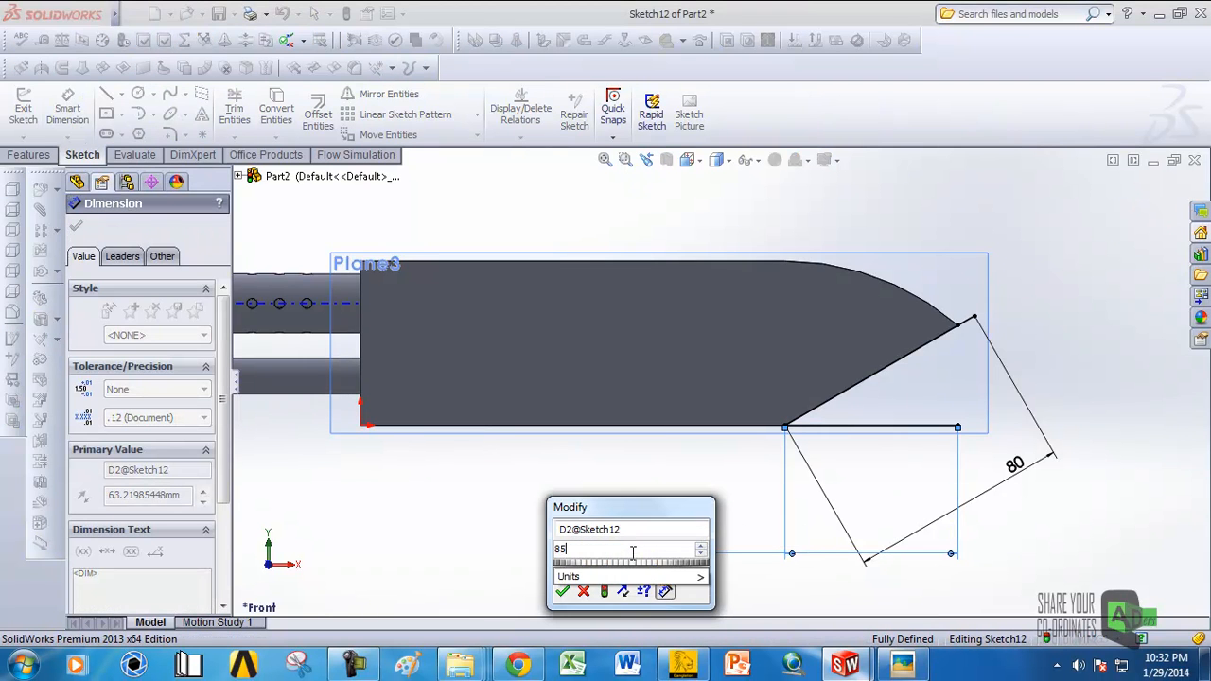
key("Return")
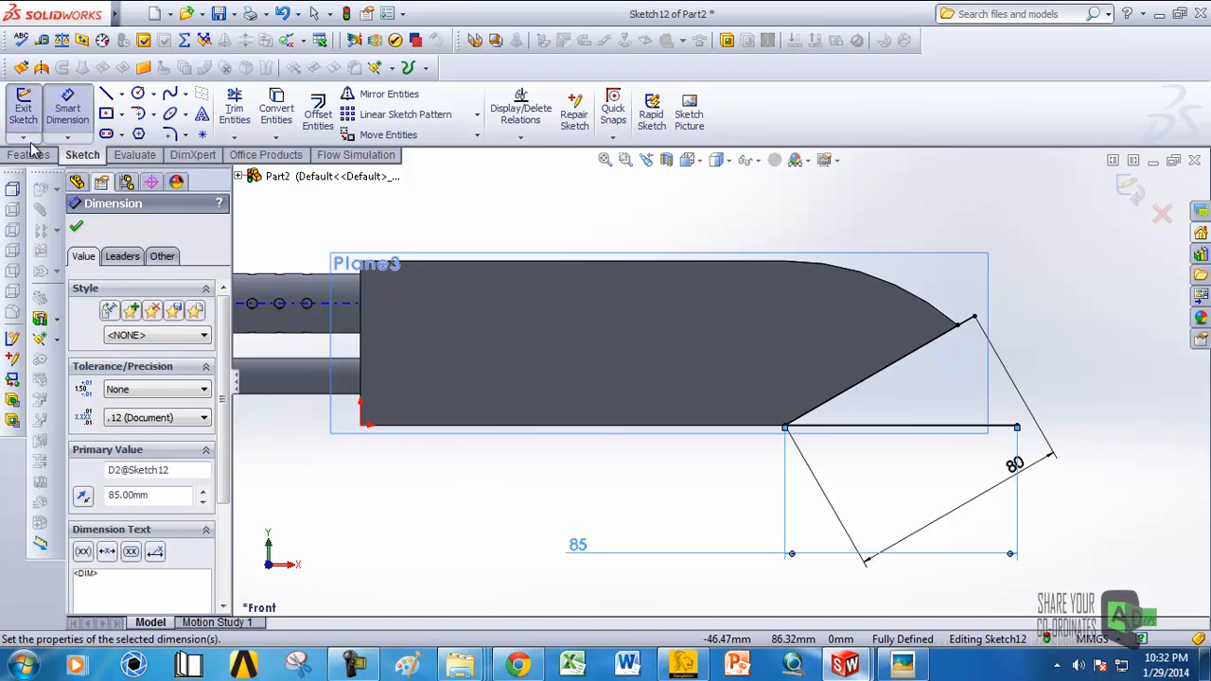
Step: Sketch a slanted line about 35 mm long upward and rearward from the horizontal line's free end
left_click(106, 94)
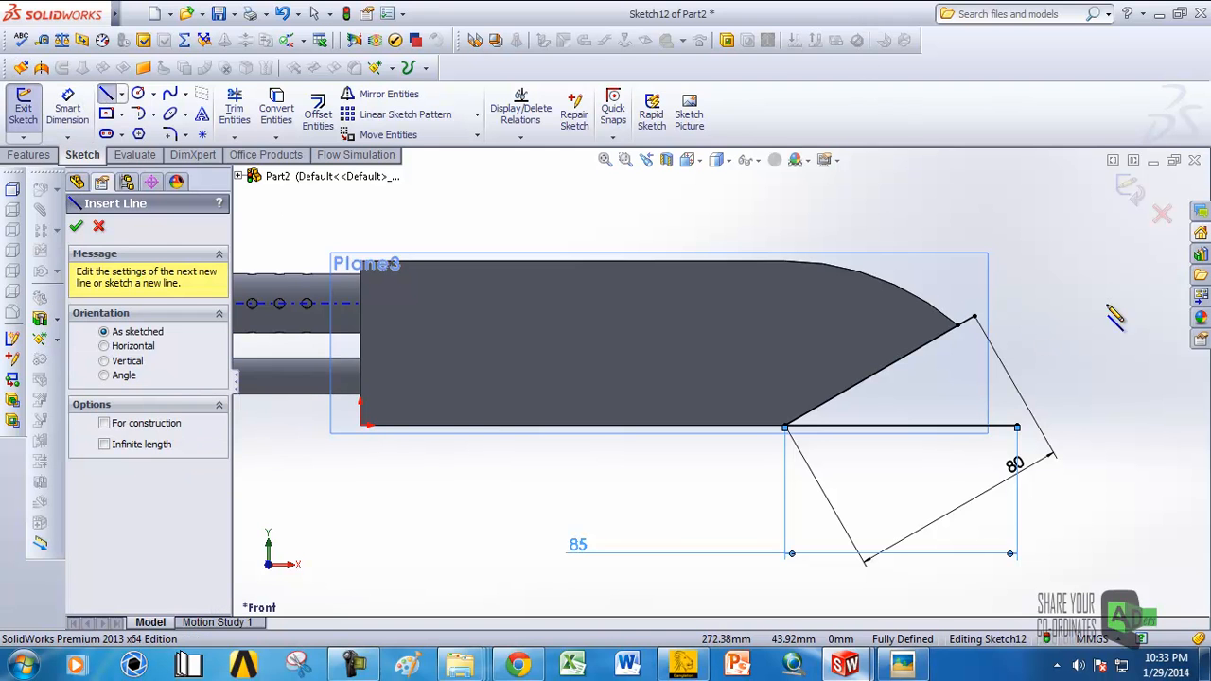
left_click(1017, 428)
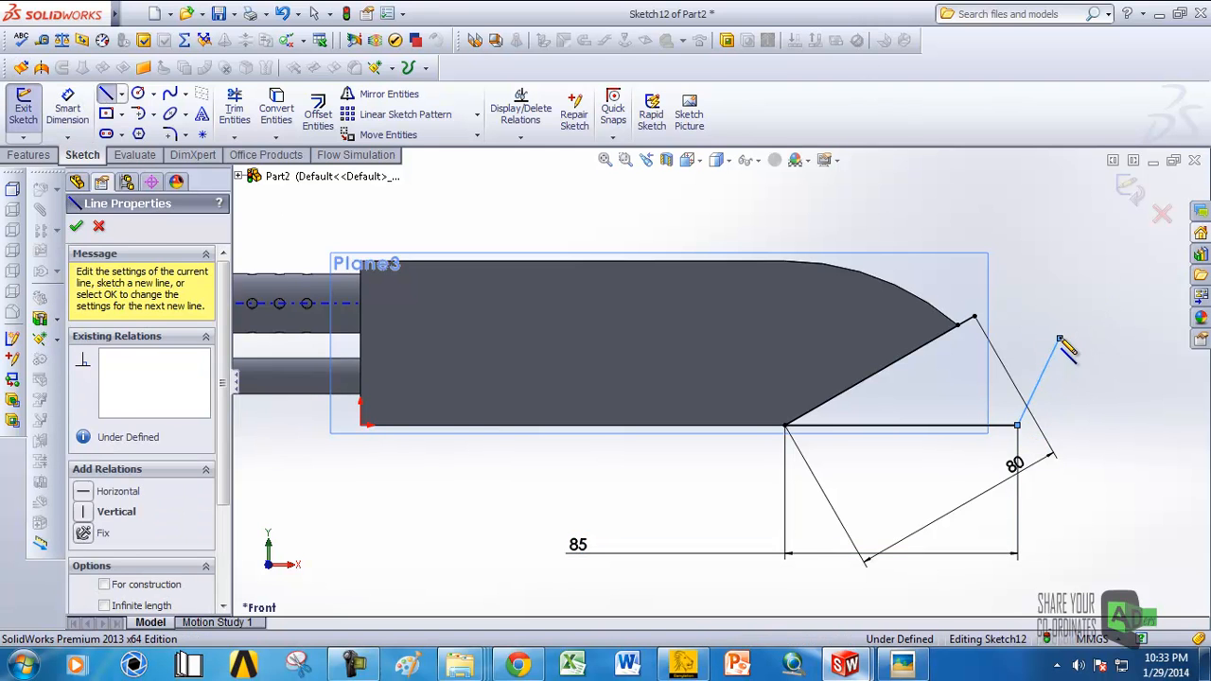
right_click(1059, 341)
left_click(1077, 162)
Step: Dimension the angle between the slanted line and the horizontal line's extension as 44°
left_click(67, 106)
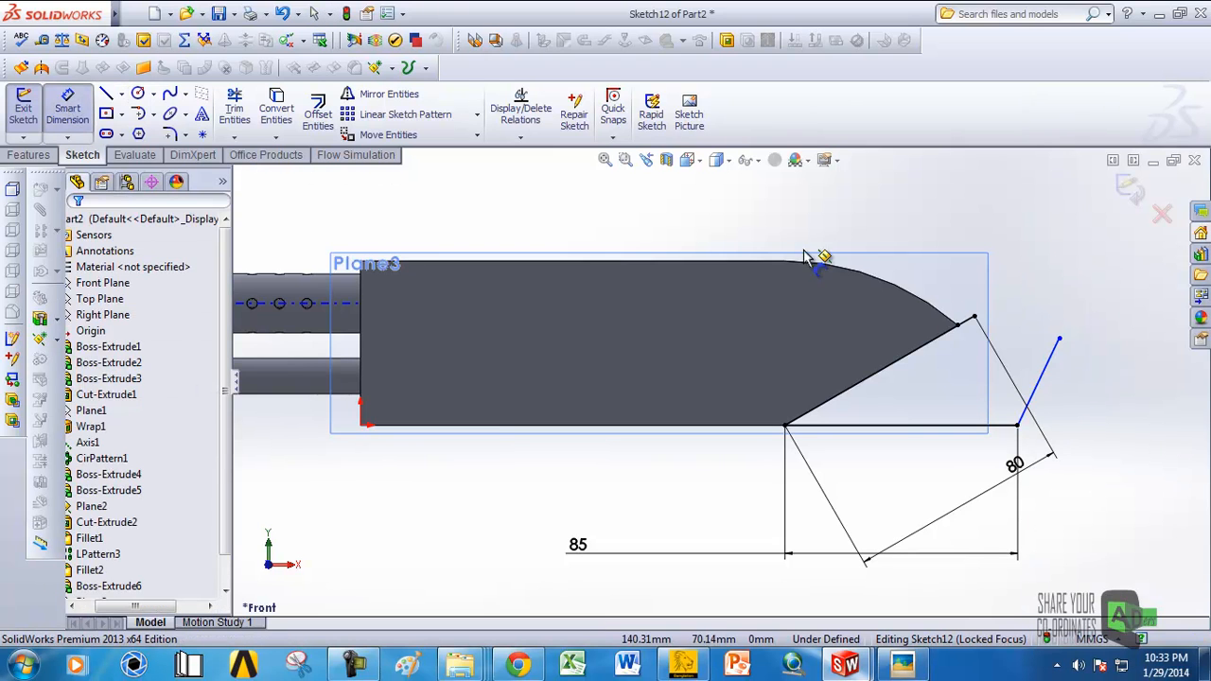
left_click(1044, 391)
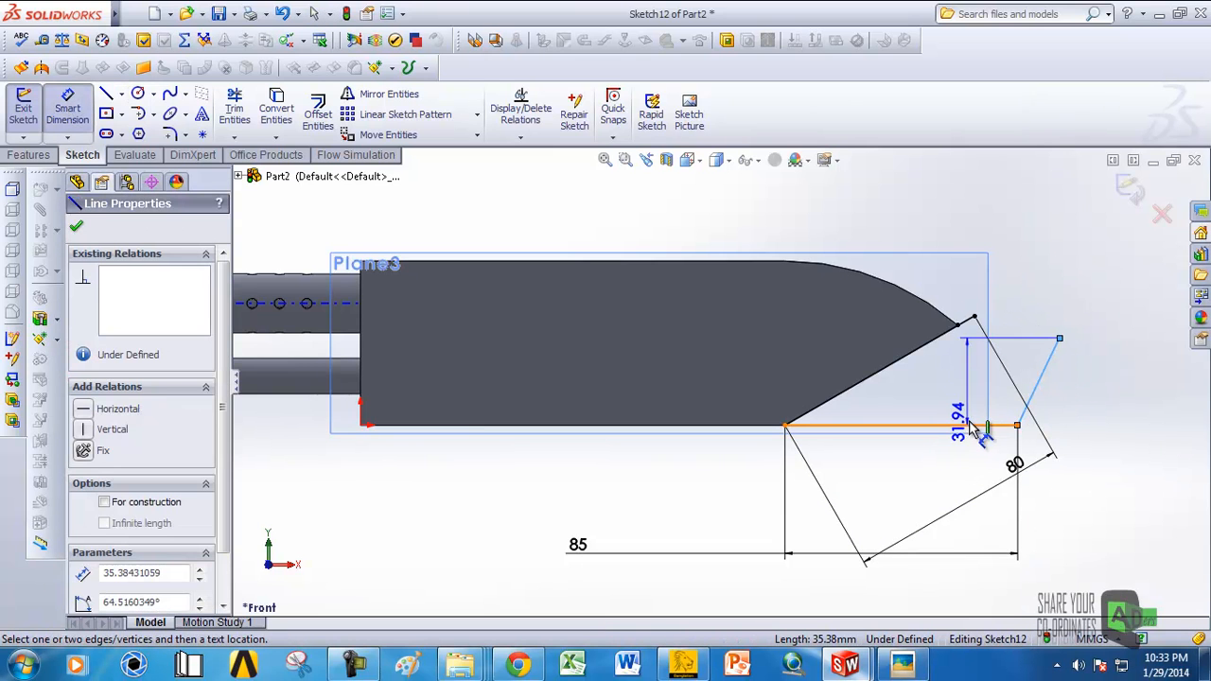
left_click(989, 427)
left_click(1079, 431)
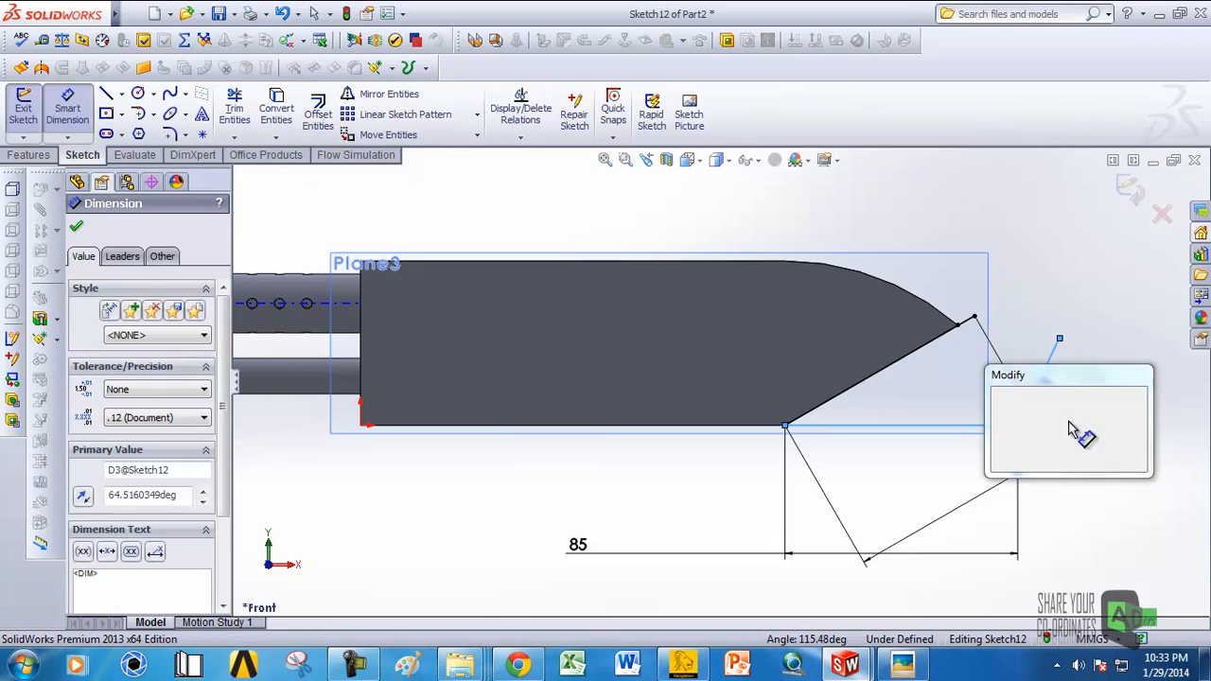
type("44")
key("Return")
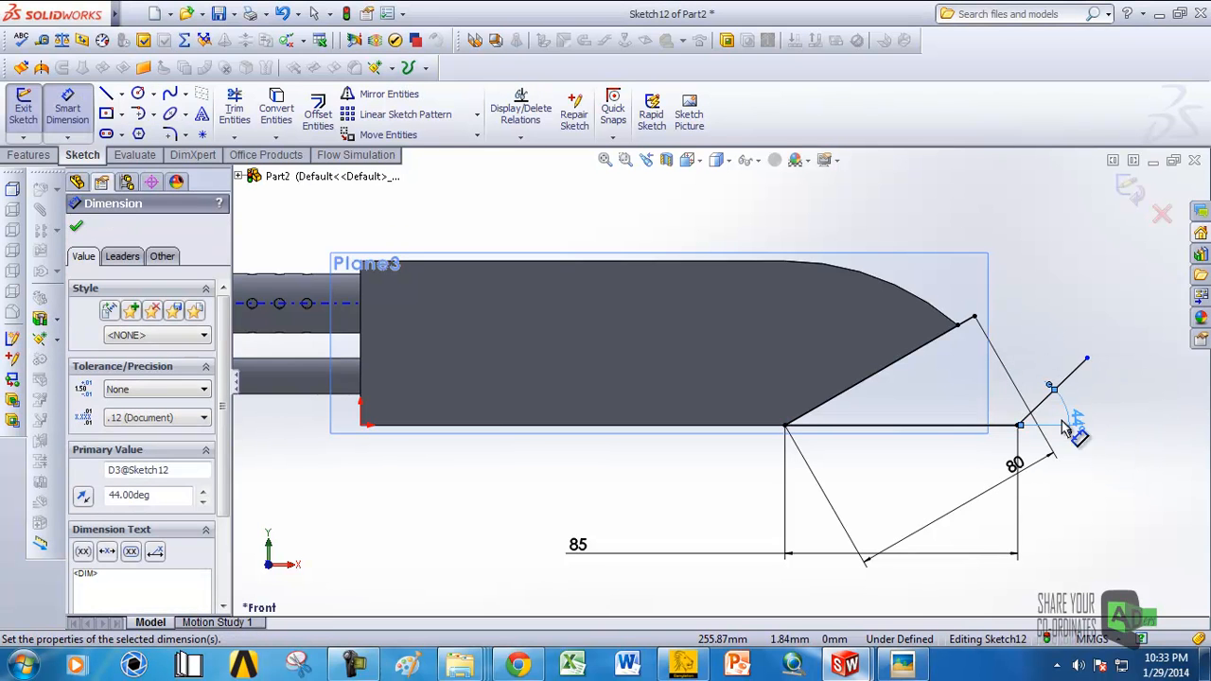
Step: Close the profile with a line joining the sloped line's free end to the slanted line's upper end
left_click(108, 94)
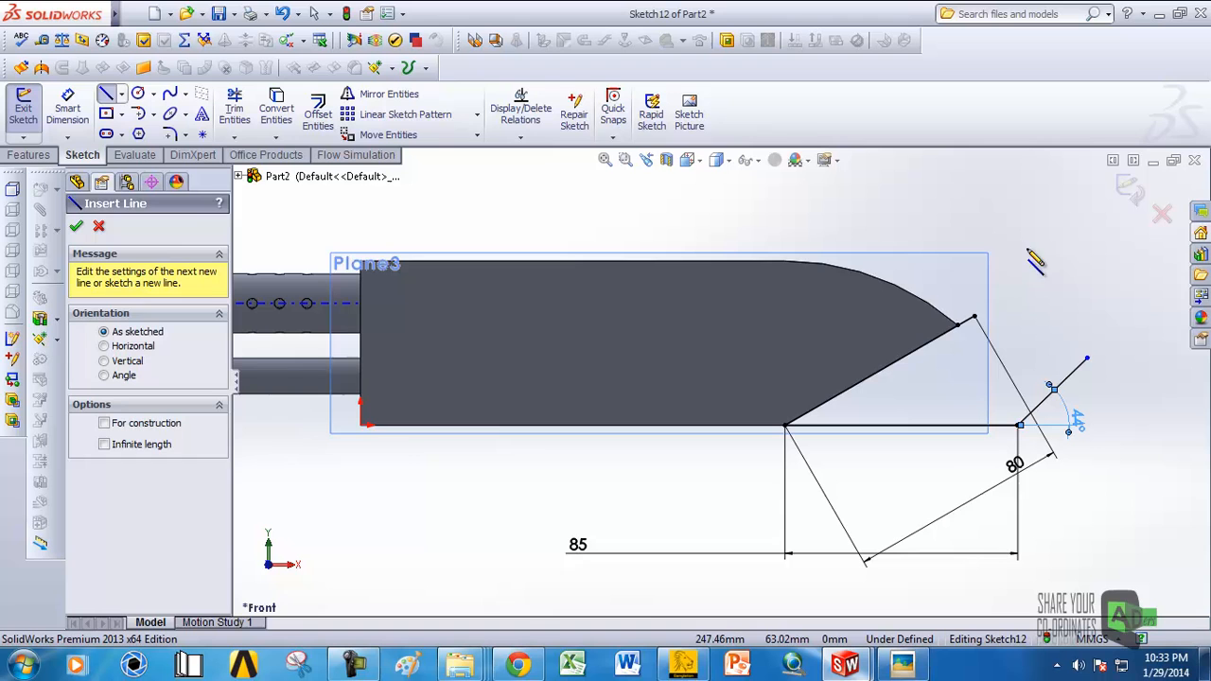
left_click(974, 317)
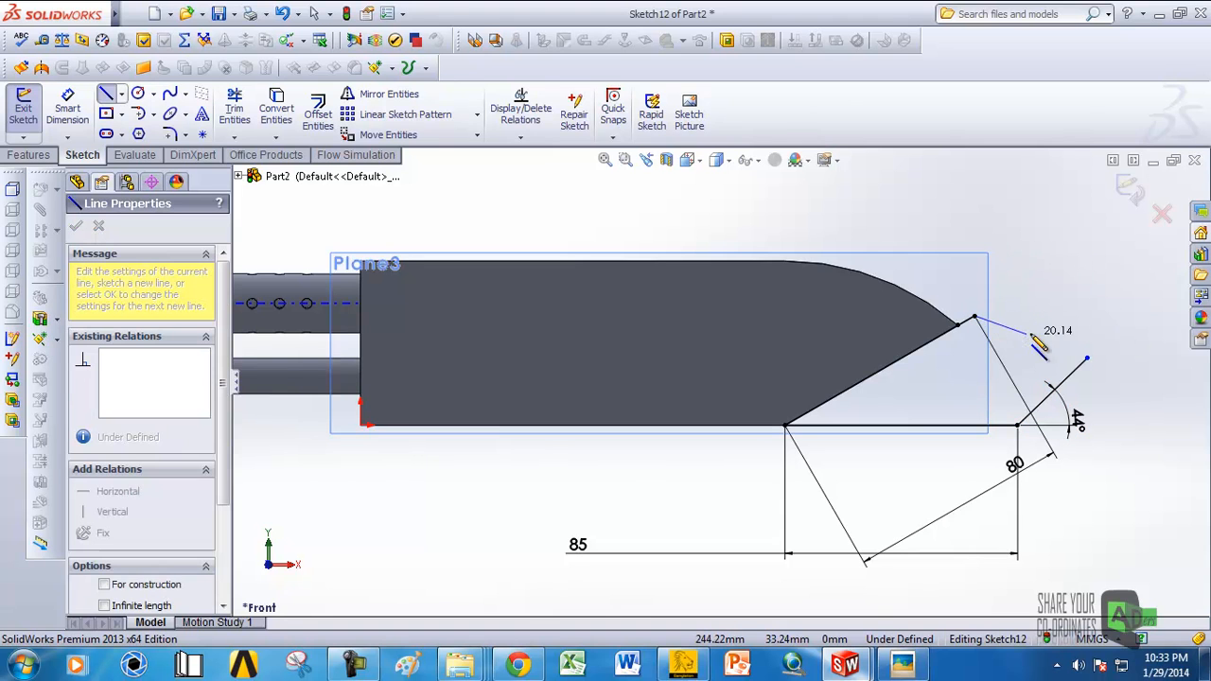
left_click(1088, 357)
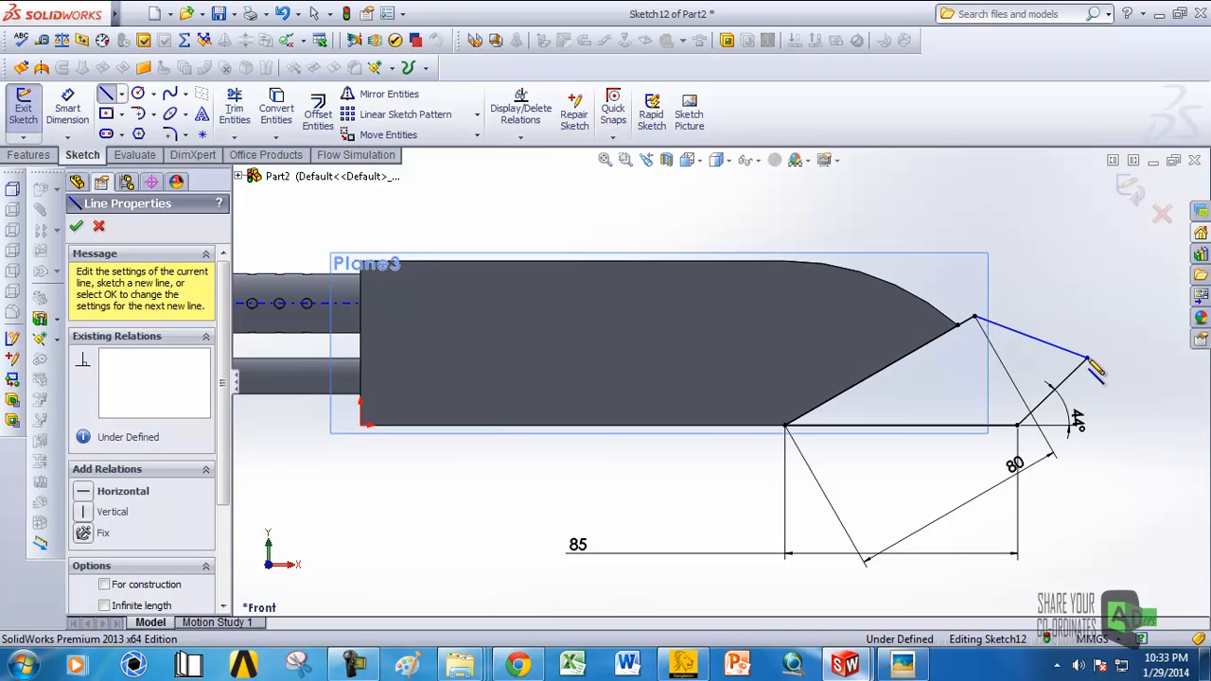
right_click(1088, 358)
left_click(1096, 227)
Step: Start a boss extrusion of the closed profile behind the receiver from the mid plane
middle_click_drag(981, 357, 874, 384)
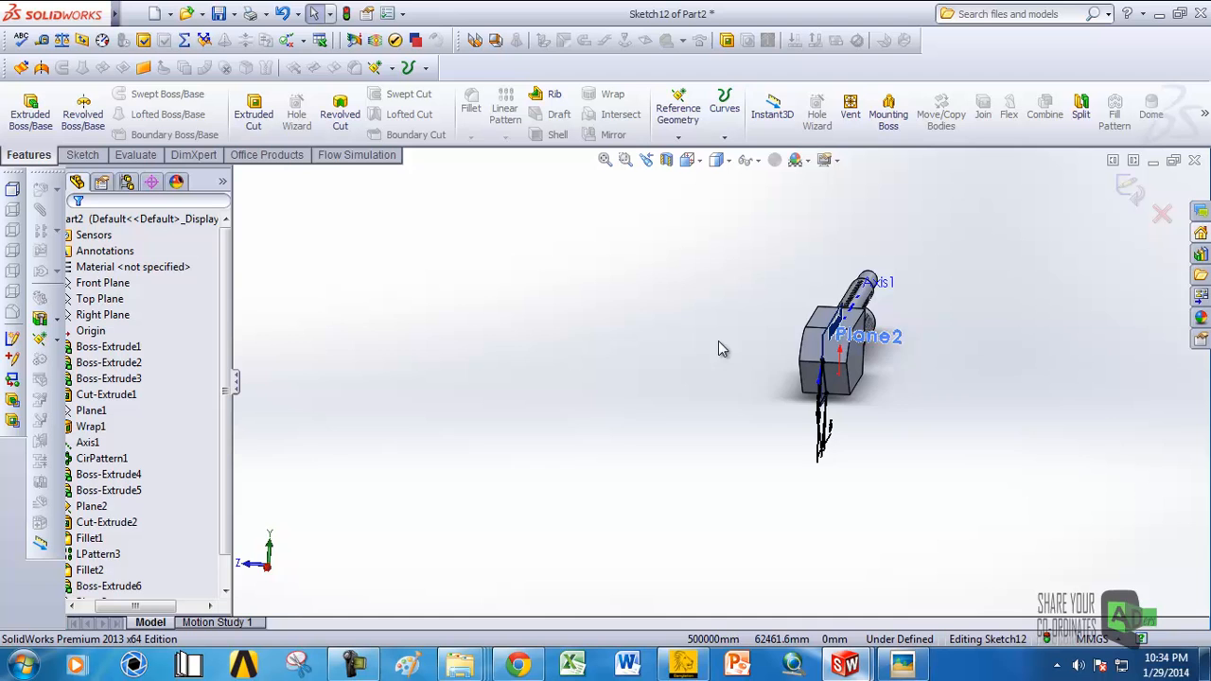
middle_click_drag(720, 346, 1073, 352)
scroll(1095, 364, "down", 5)
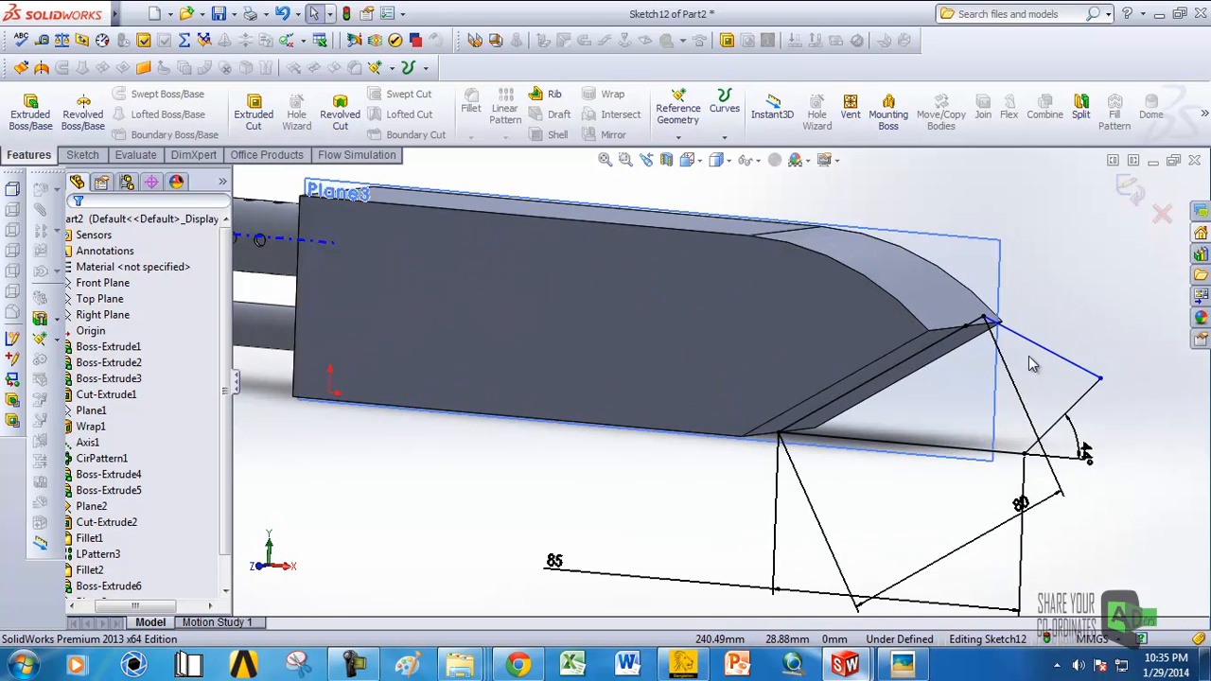
middle_click_drag(992, 357, 947, 382)
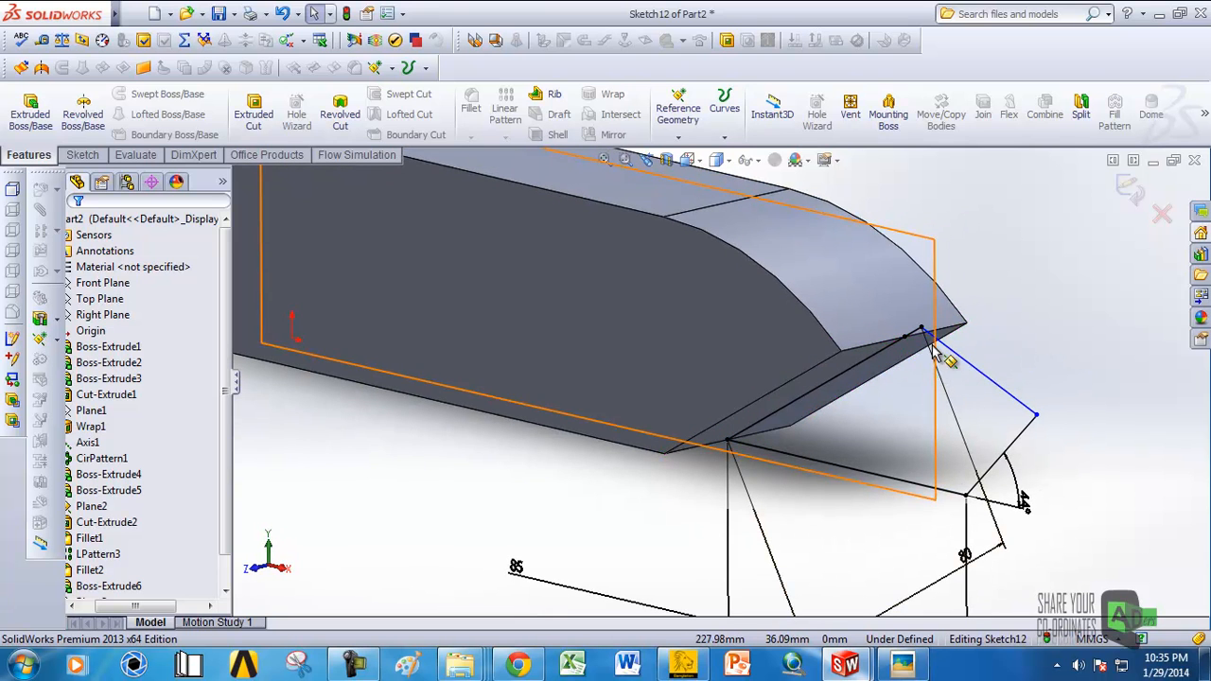
left_click(32, 113)
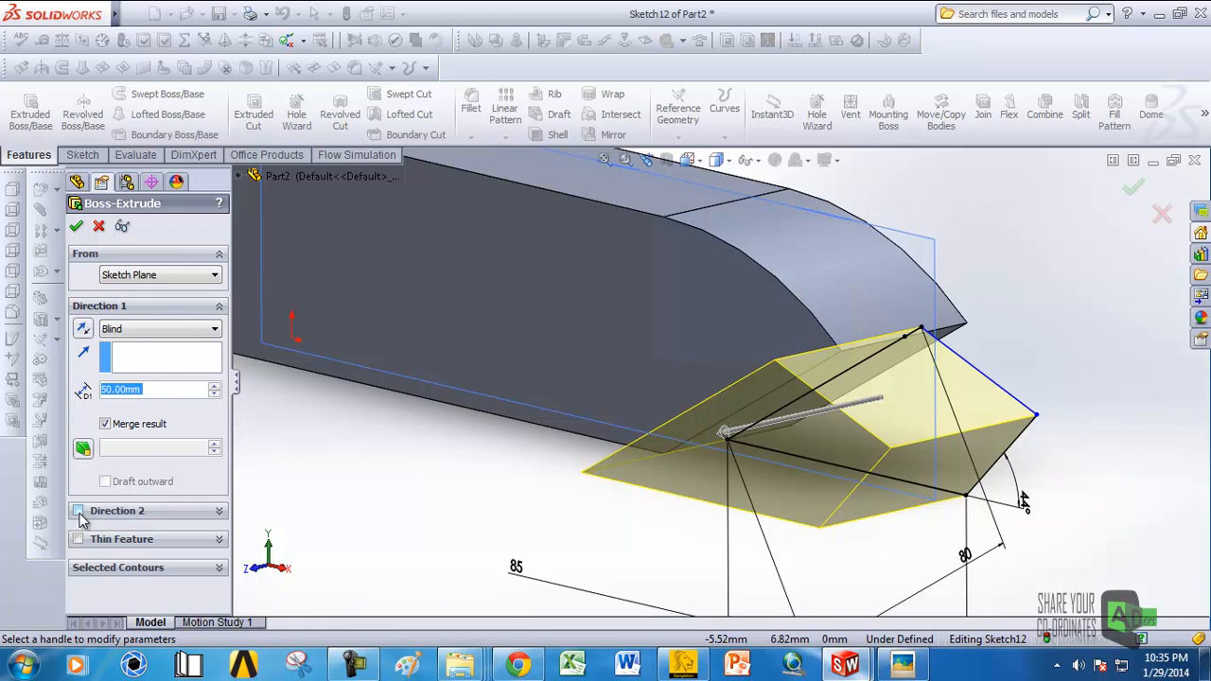
Step: Extrude the angled rear profile as a blind boss, 25 mm in each of two directions from the sketch plane
left_click(78, 511)
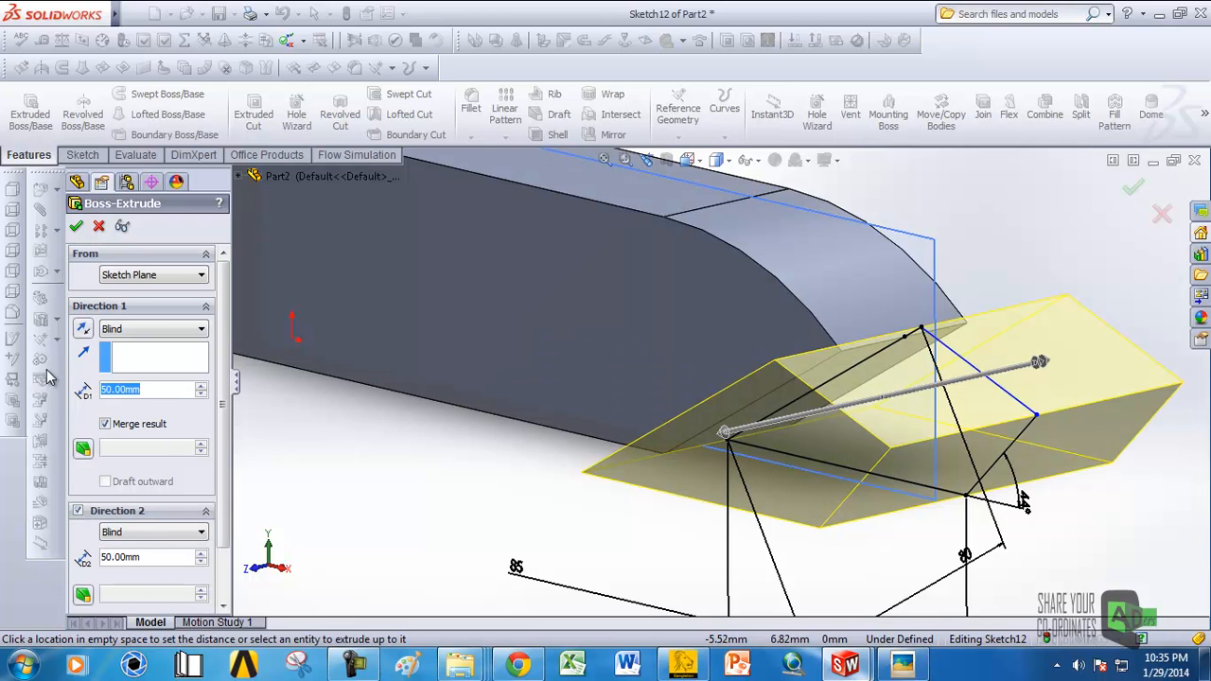
type("25")
key("Return")
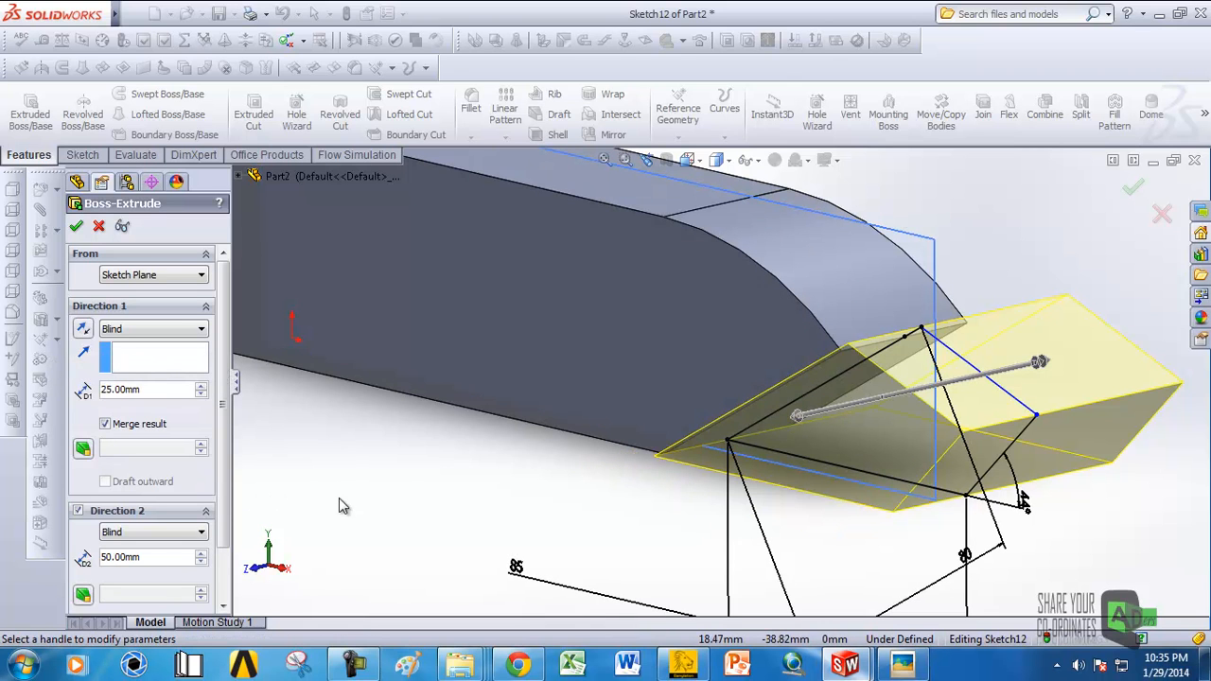
type("25")
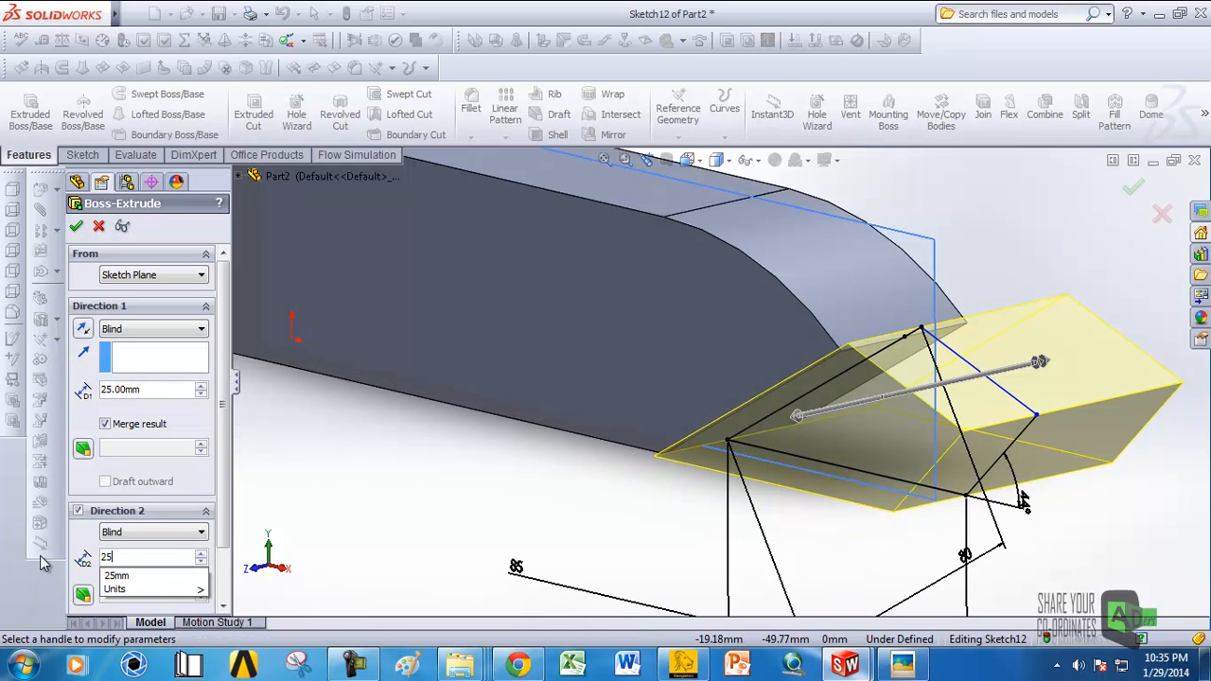
key("Return")
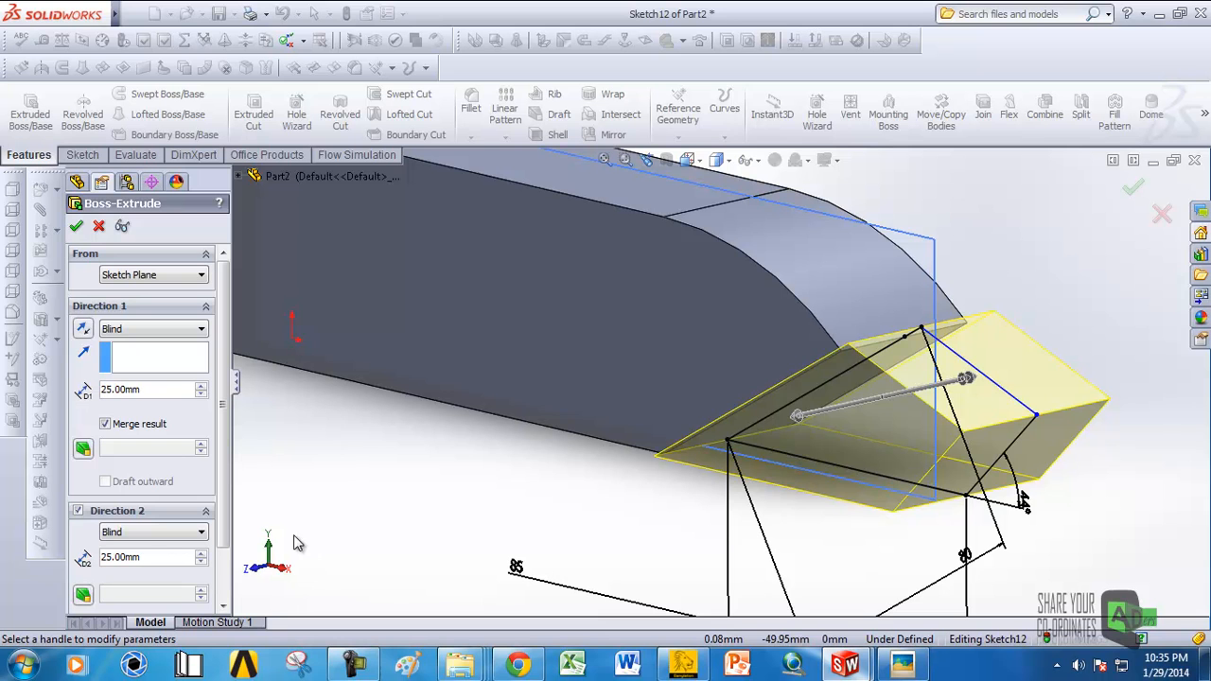
key("Return")
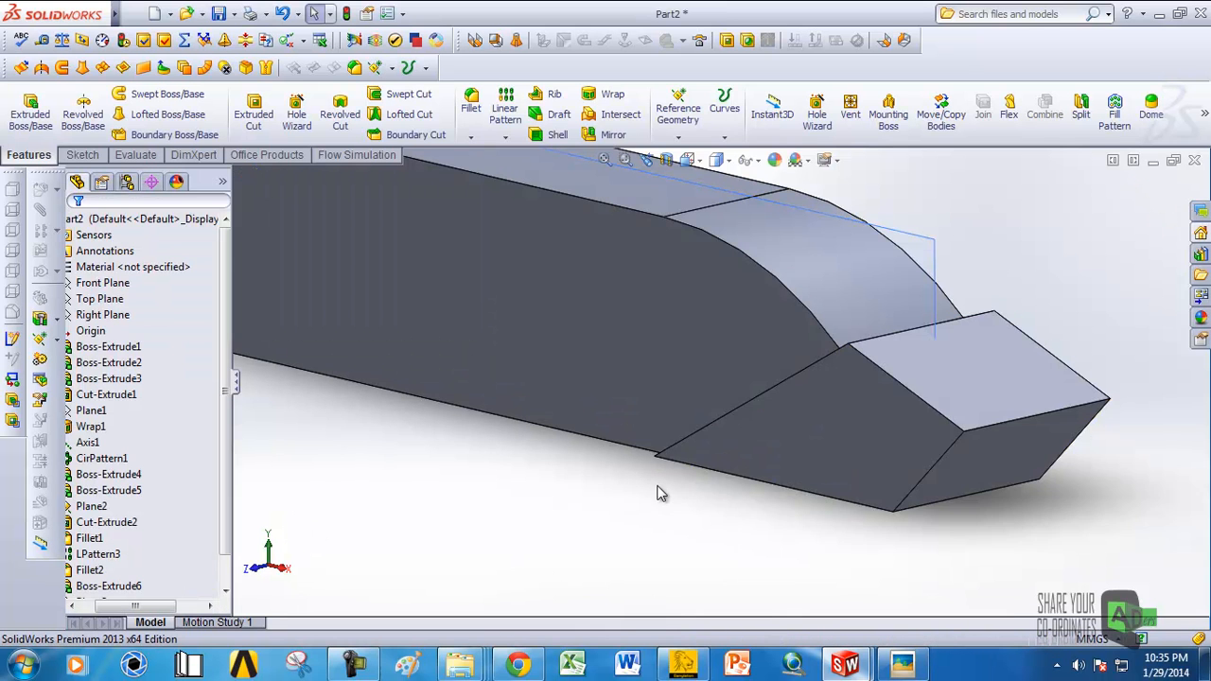
Step: Start a new sketch on Plane3, the reference plane through the receiver body, and view it from the front
scroll(950, 445, "up", 3)
middle_click_drag(829, 401, 844, 420)
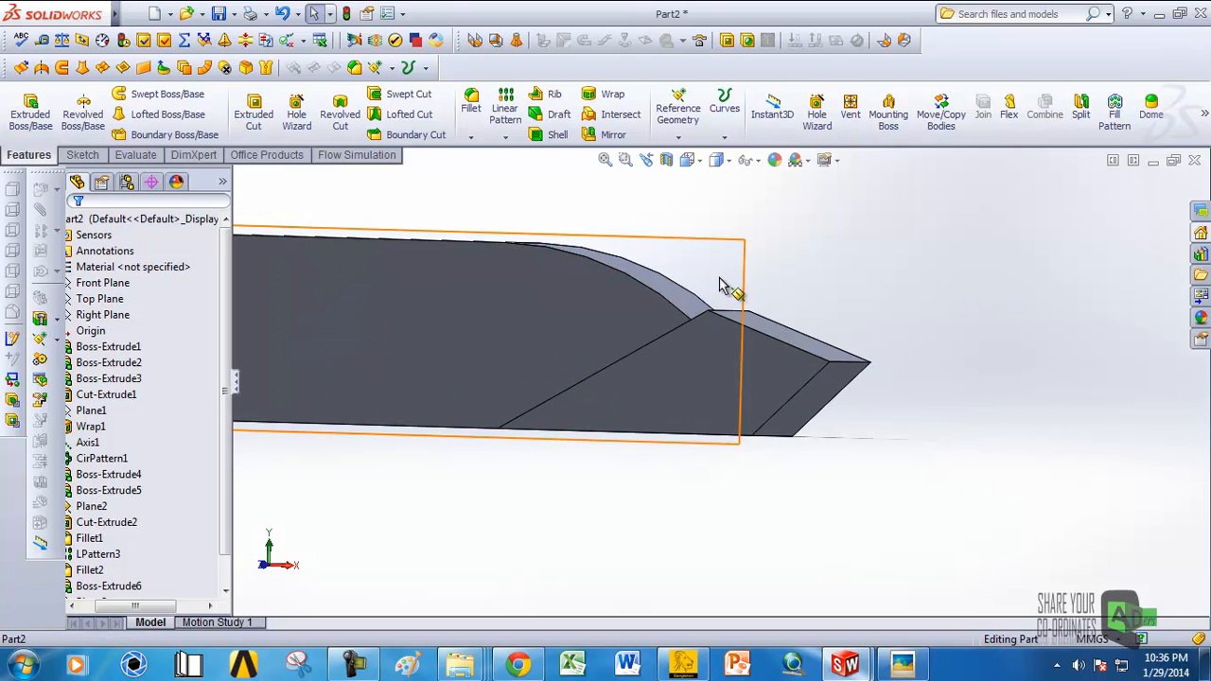
left_click(719, 269)
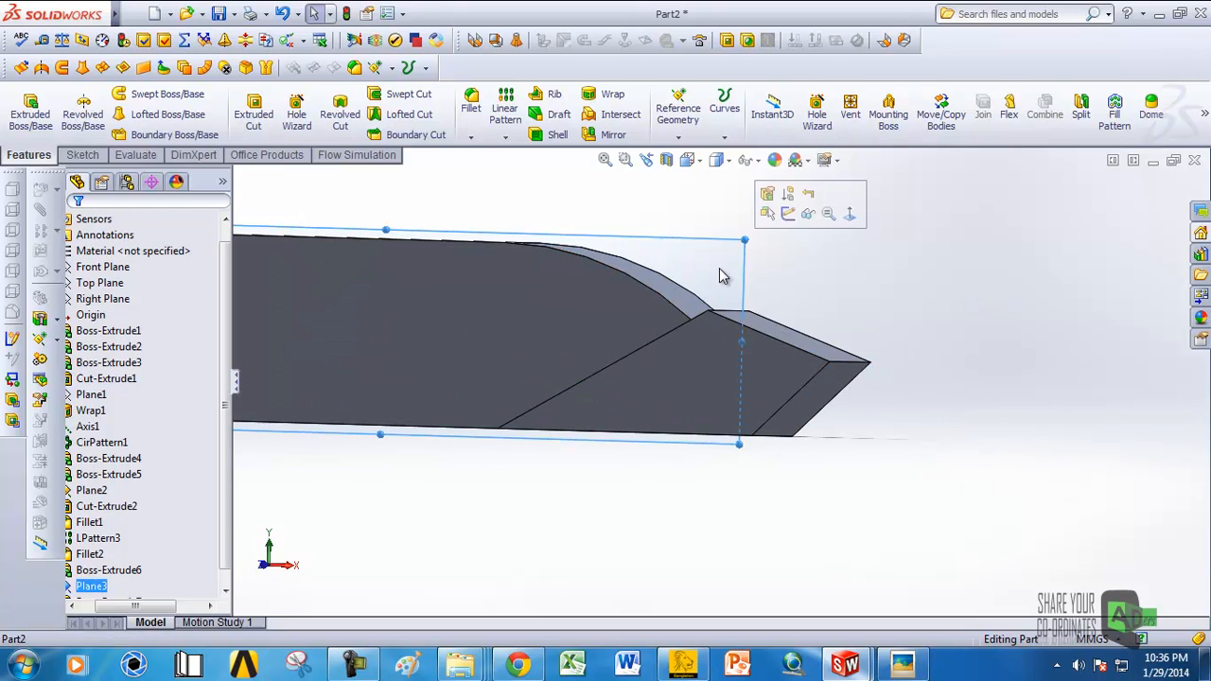
left_click(788, 213)
scroll(712, 339, "down", 3)
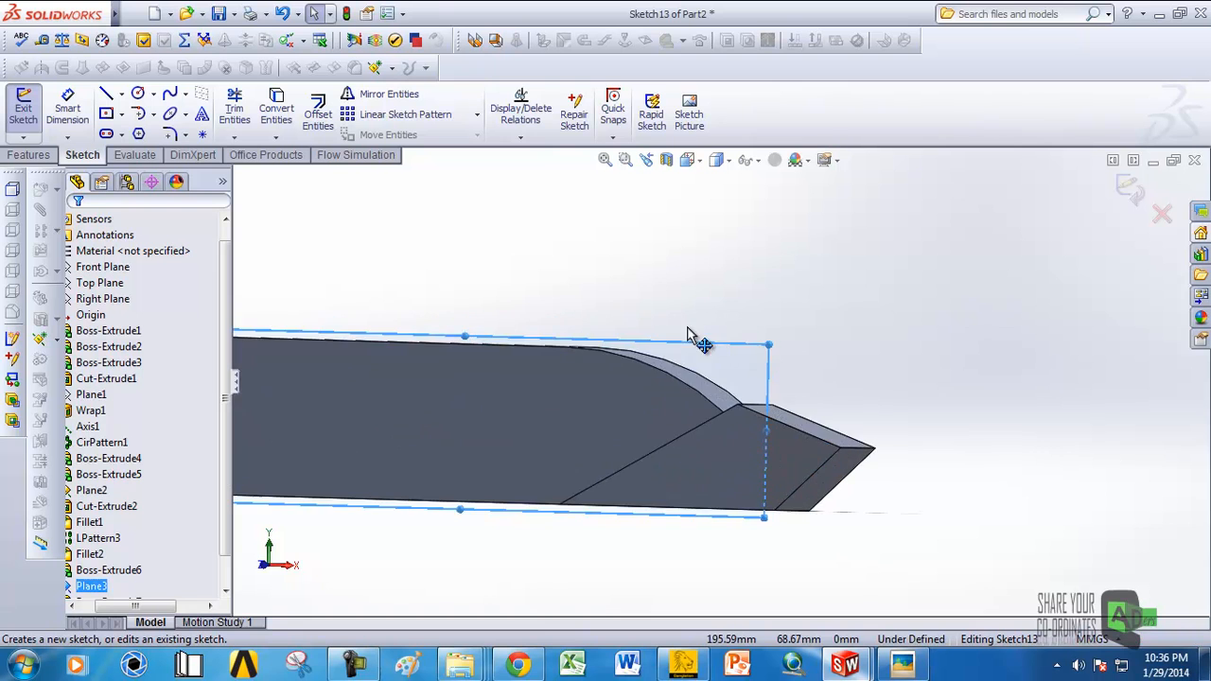
scroll(636, 371, "up", 4)
scroll(653, 396, "down", 2)
middle_click_drag(636, 408, 668, 430)
scroll(729, 371, "up", 3)
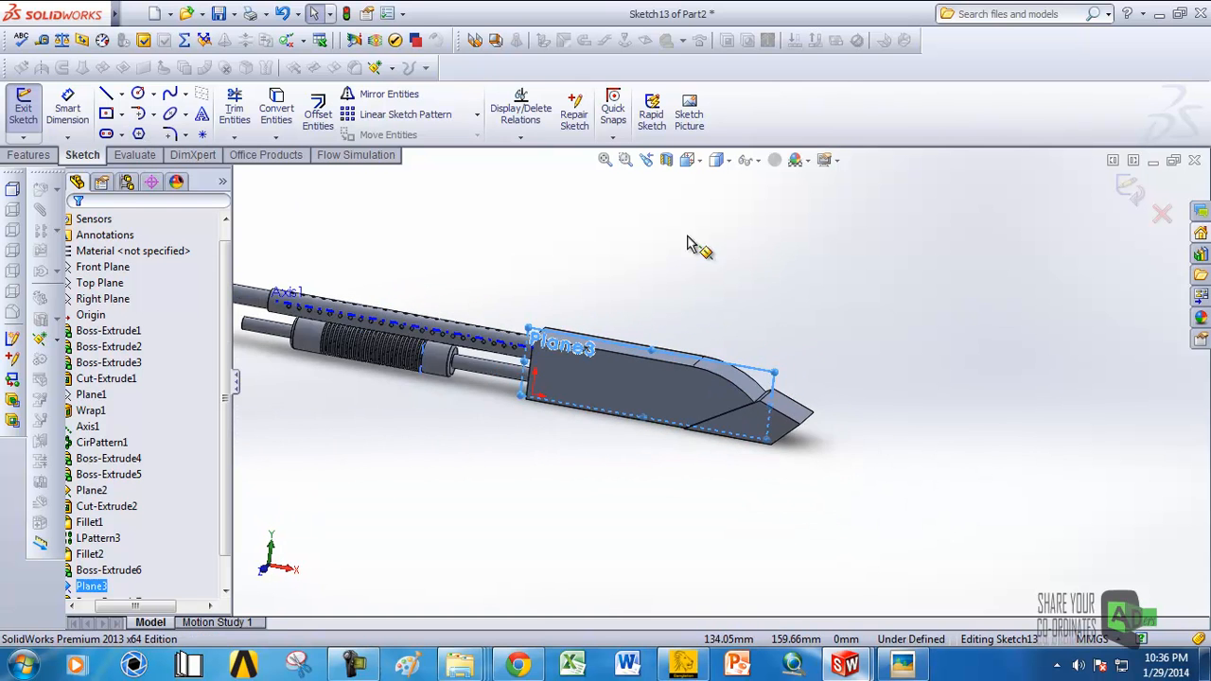
left_click(690, 163)
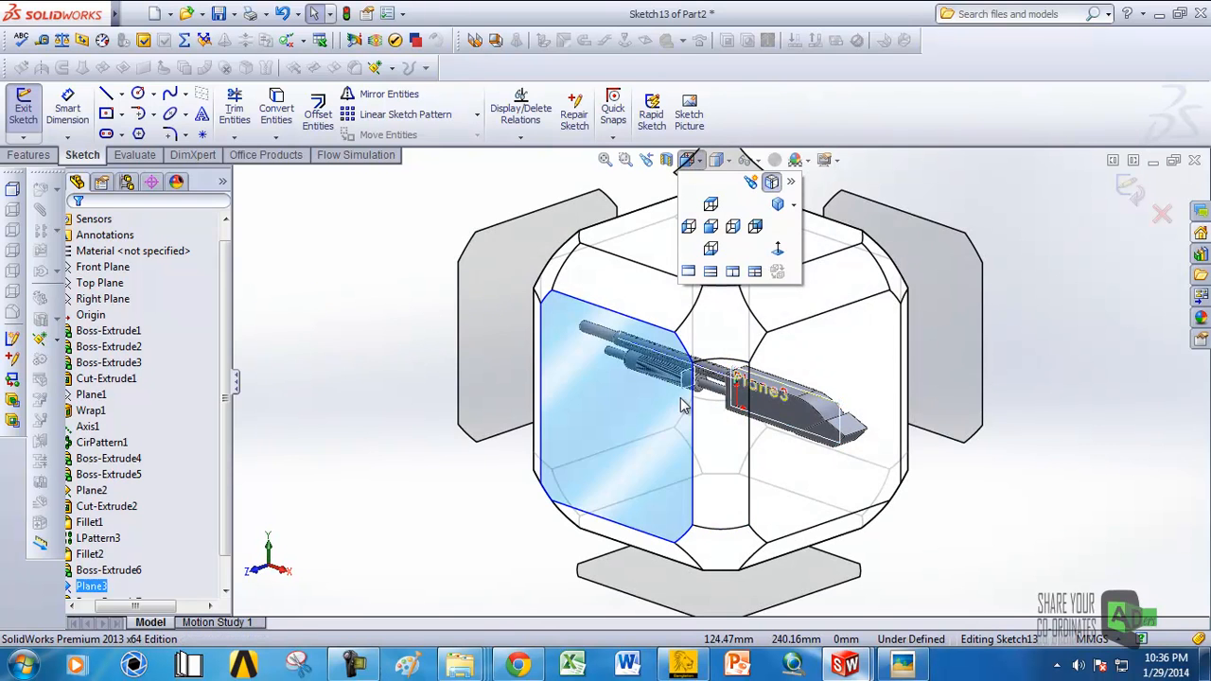
left_click(650, 399)
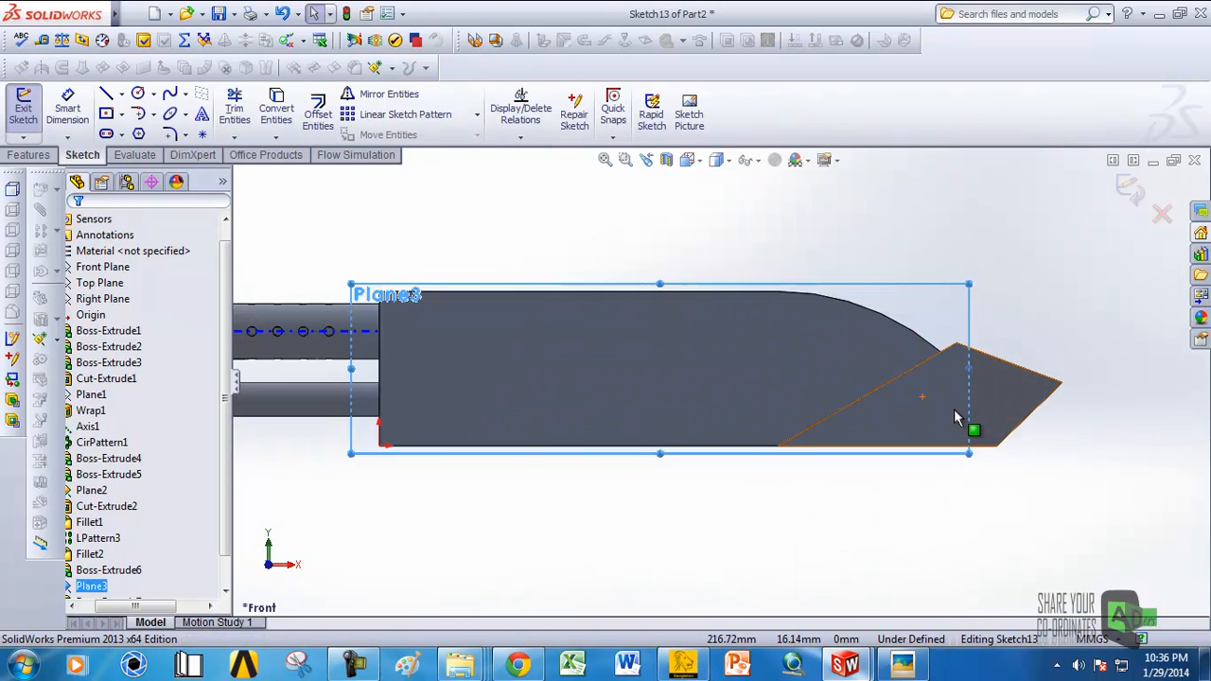
Step: Sketch a horizontal line well below the rear end of the body as the base of the grip profile
scroll(897, 552, "up", 3)
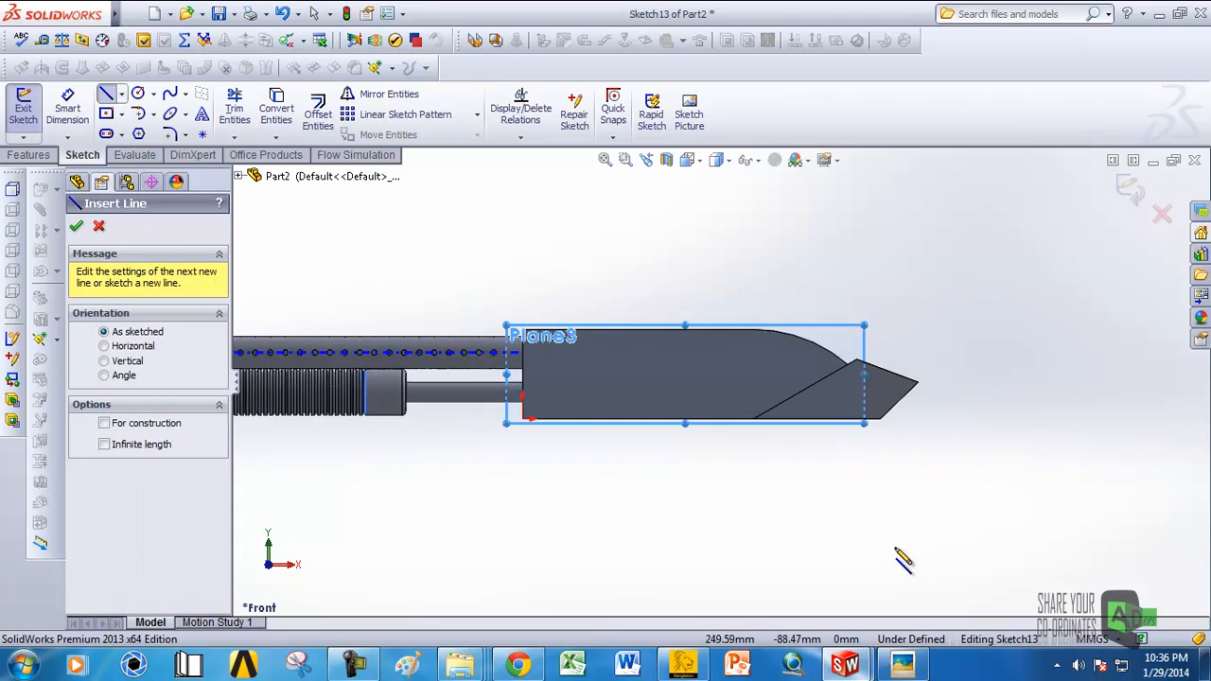
scroll(890, 543, "down", 1)
left_click(807, 560)
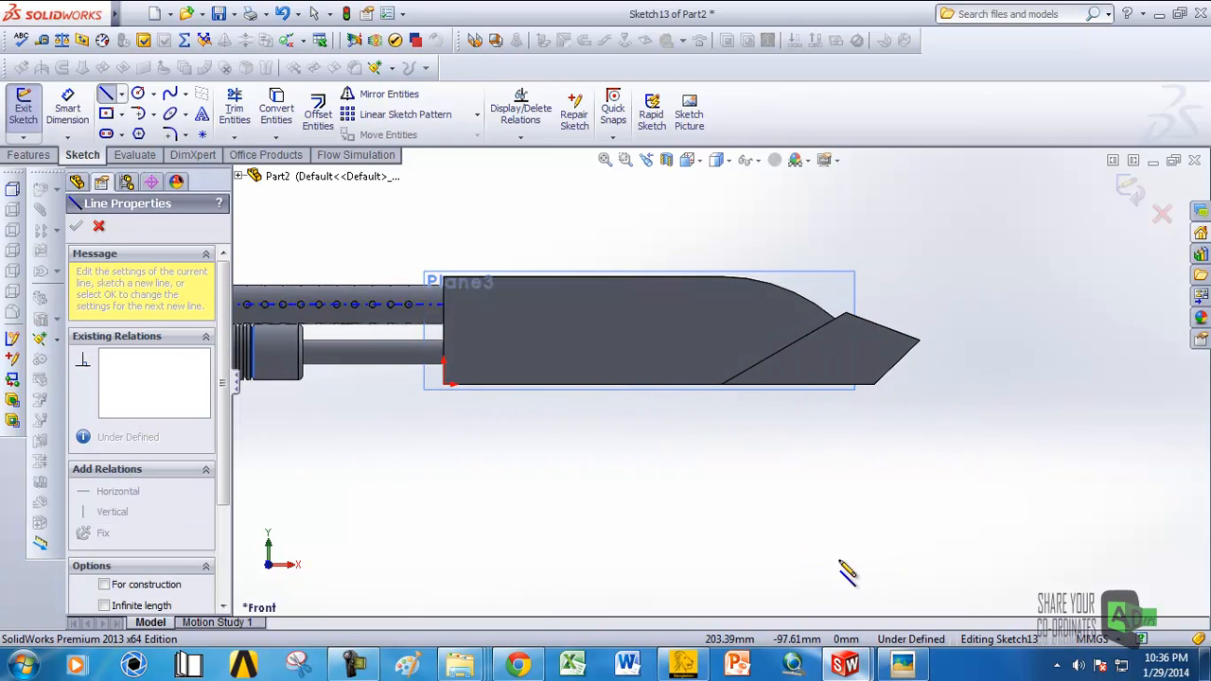
left_click(953, 560)
right_click(956, 563)
left_click(1001, 162)
Step: Sketch a spline about 86 mm long from the base line's rear end up towards the body, and bow its lower part outward
left_click(173, 97)
left_click(953, 560)
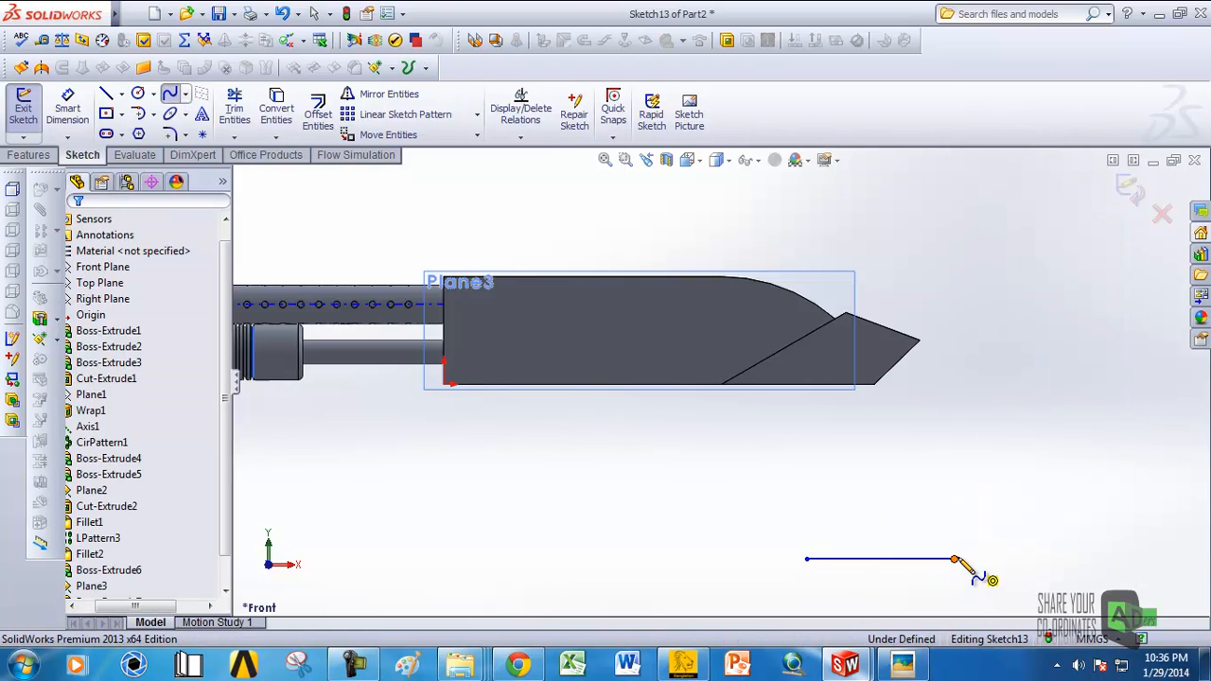
right_click(889, 423)
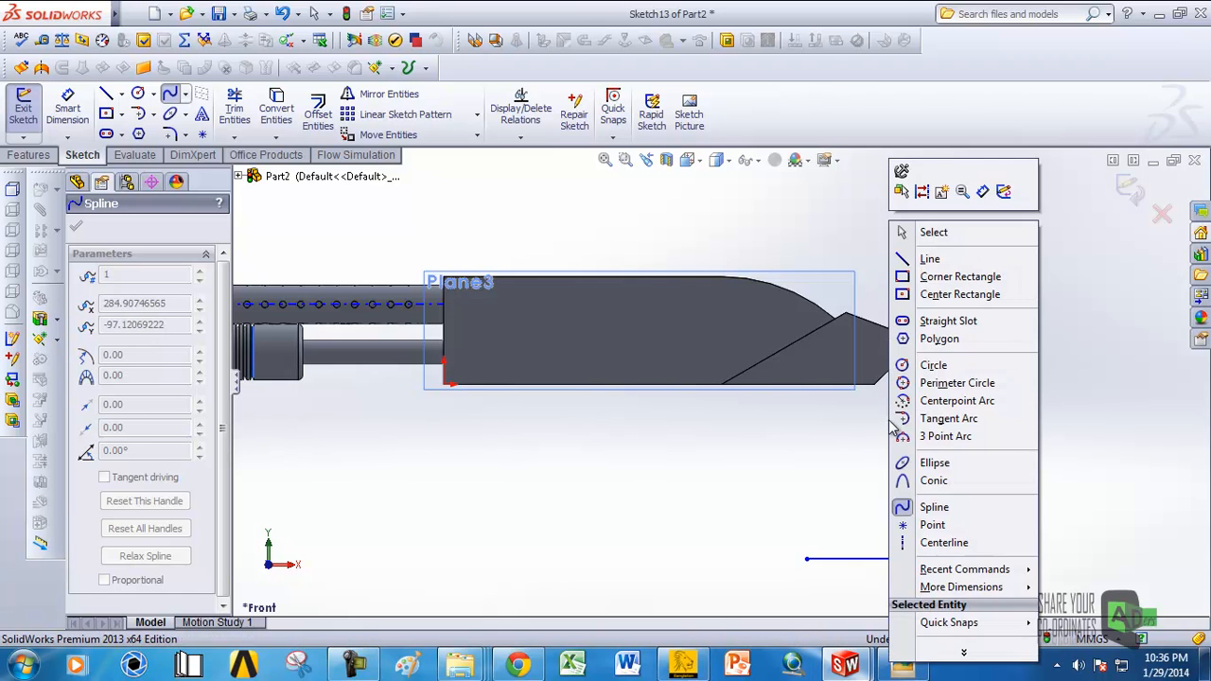
left_click(919, 232)
left_click(928, 494)
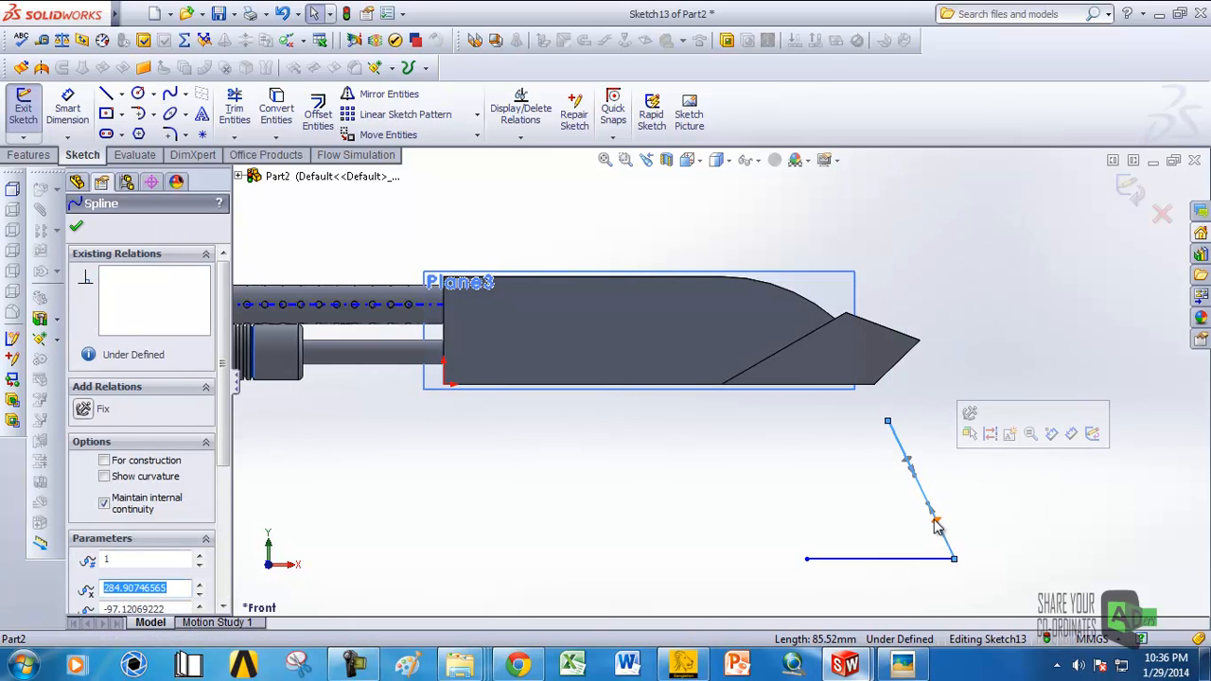
left_click_drag(932, 514, 953, 519)
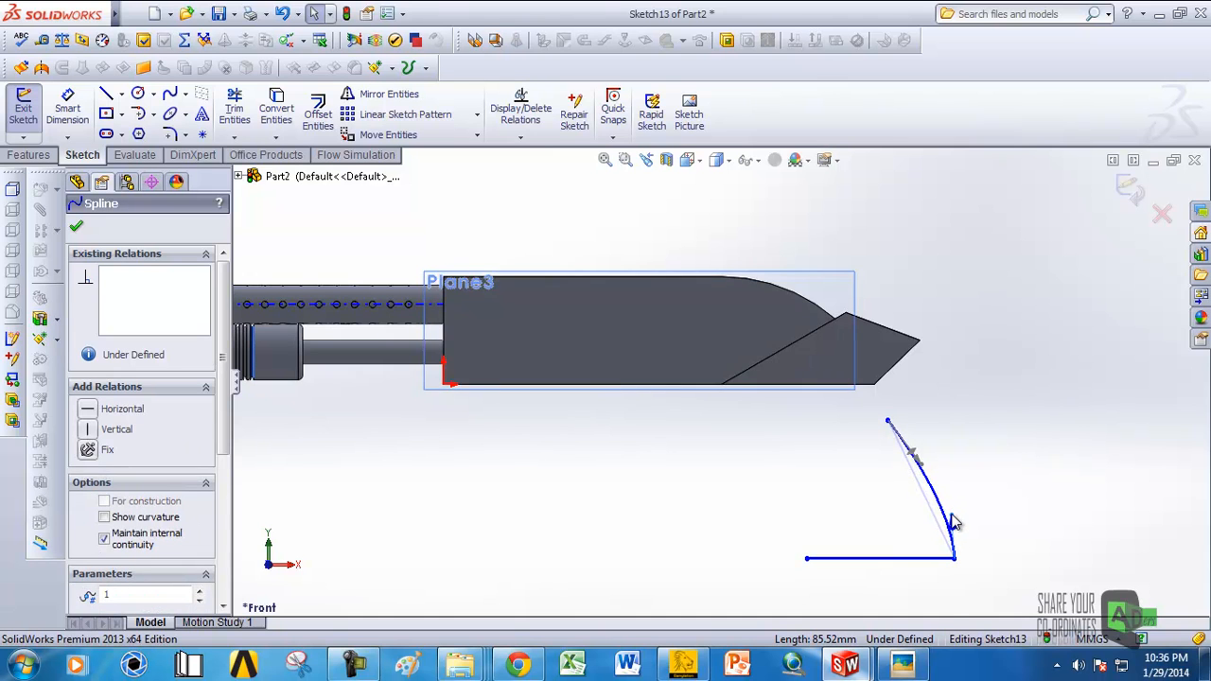
Step: Sketch a second spline about 22 mm long from the first spline's upper end to the rear block's lower rear corner
scroll(946, 448, "down", 2)
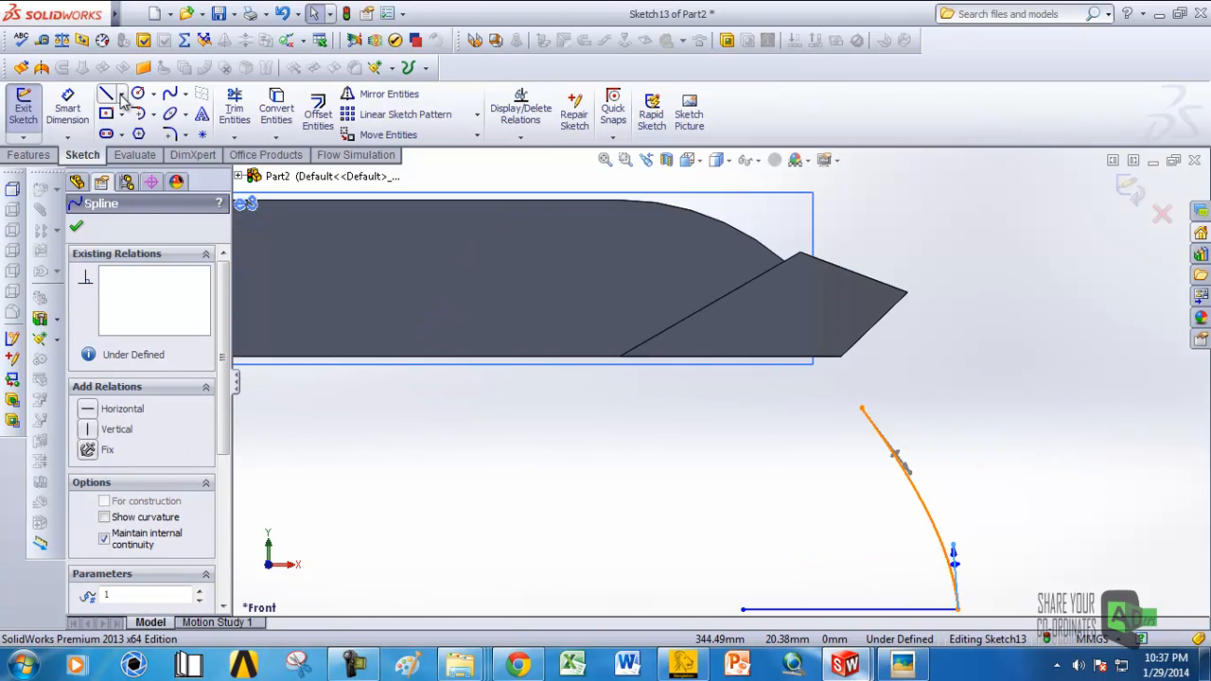
left_click(170, 96)
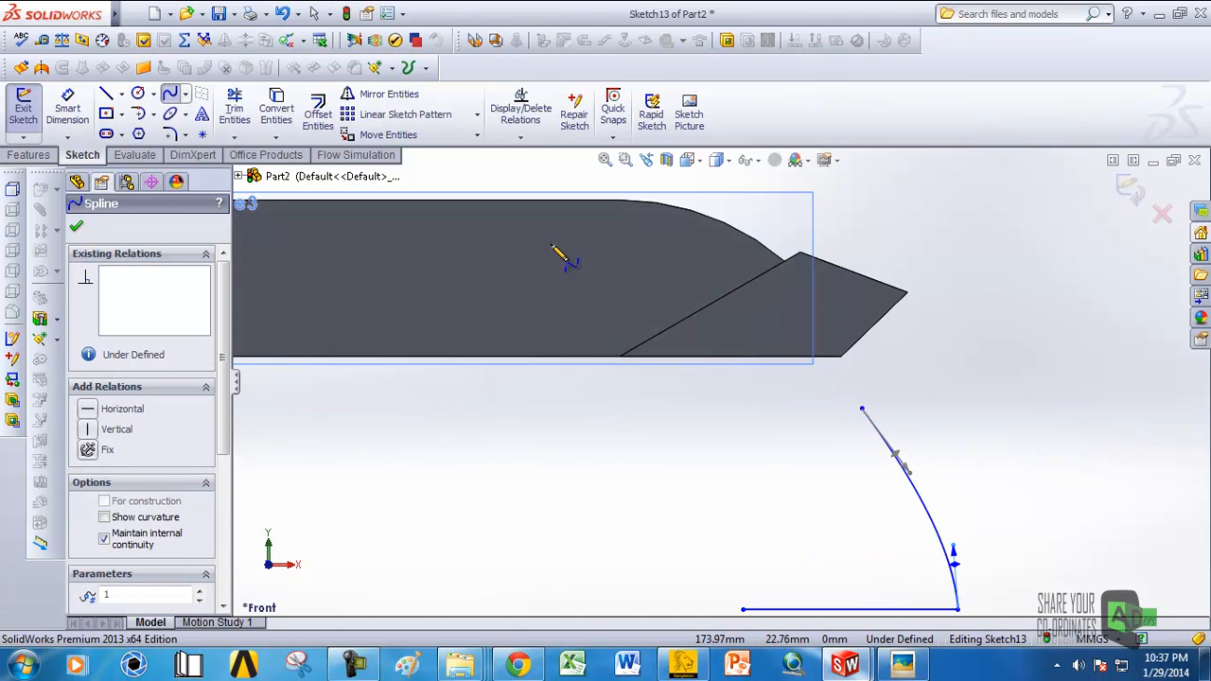
left_click(862, 410)
right_click(841, 360)
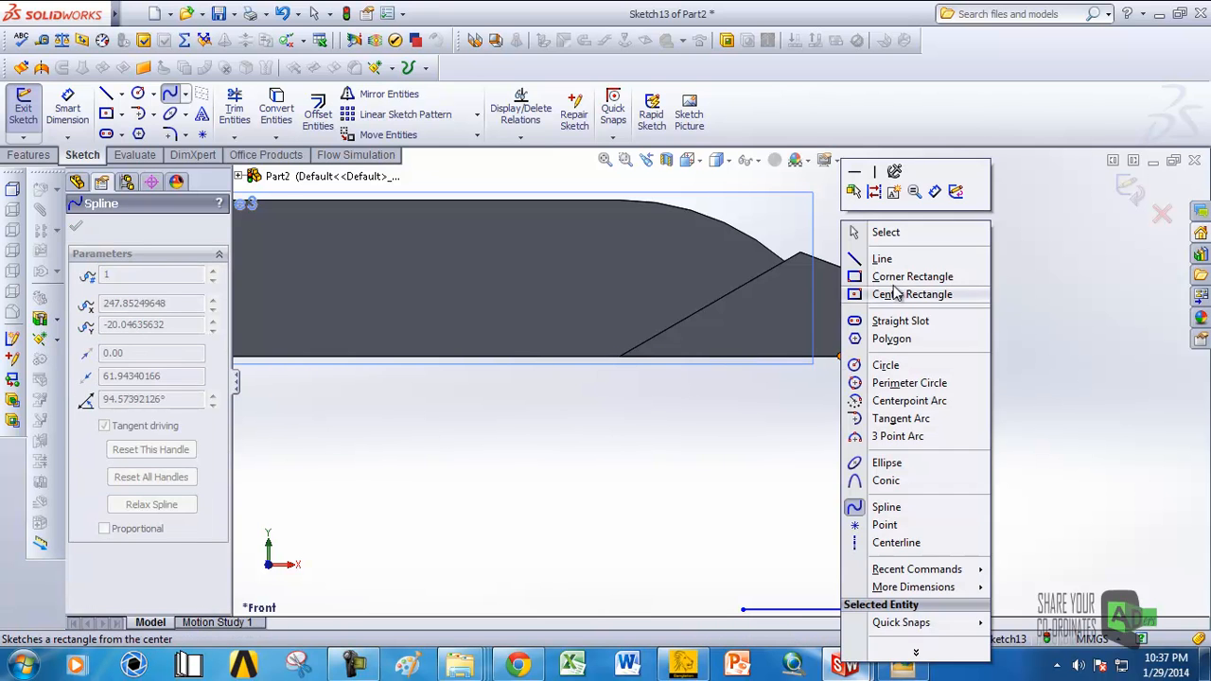
left_click(895, 232)
scroll(863, 437, "down", 2)
scroll(866, 426, "up", 3)
scroll(760, 390, "down", 3)
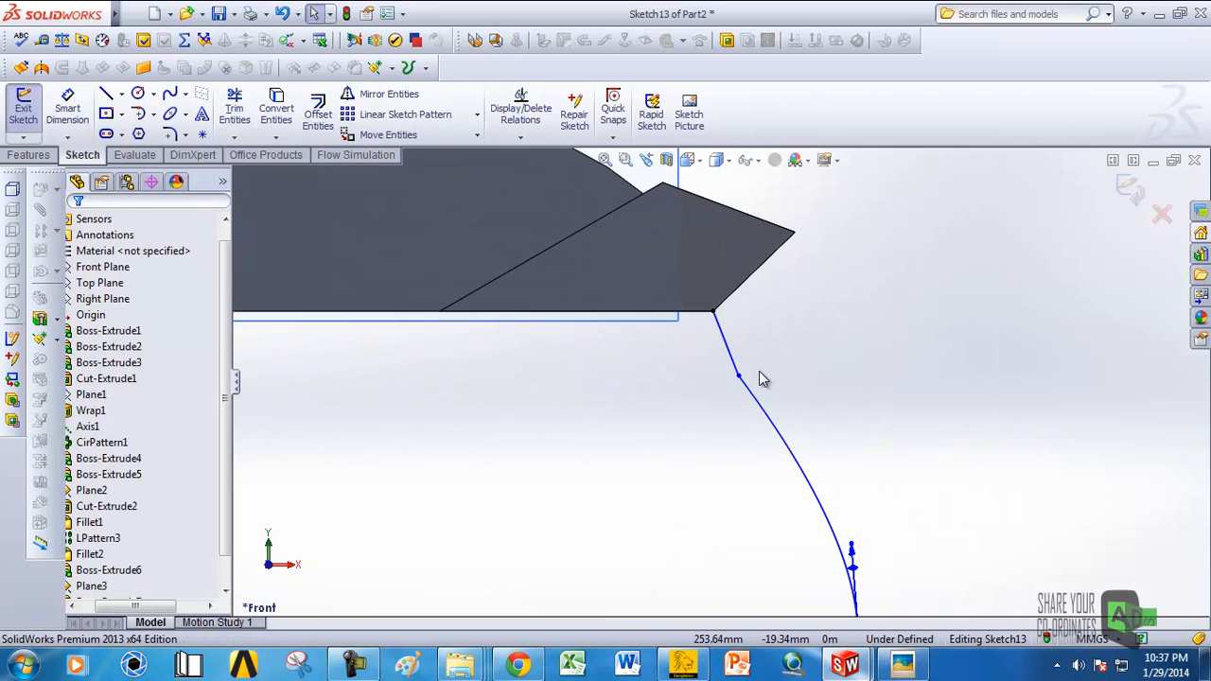
Step: Reshape the short upper spline with its lower tangent handle so it bows inward towards the body
left_click(732, 357)
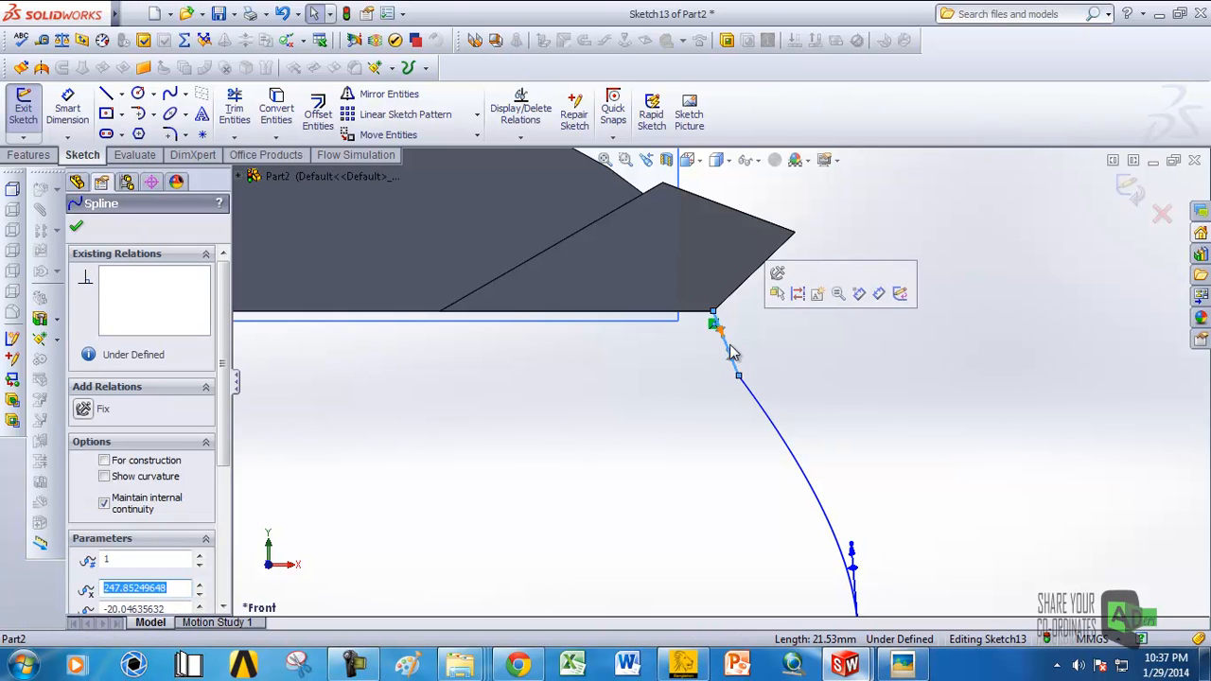
scroll(736, 353, "down", 5)
left_click_drag(698, 380, 602, 410)
scroll(765, 435, "up", 3)
scroll(764, 436, "up", 5)
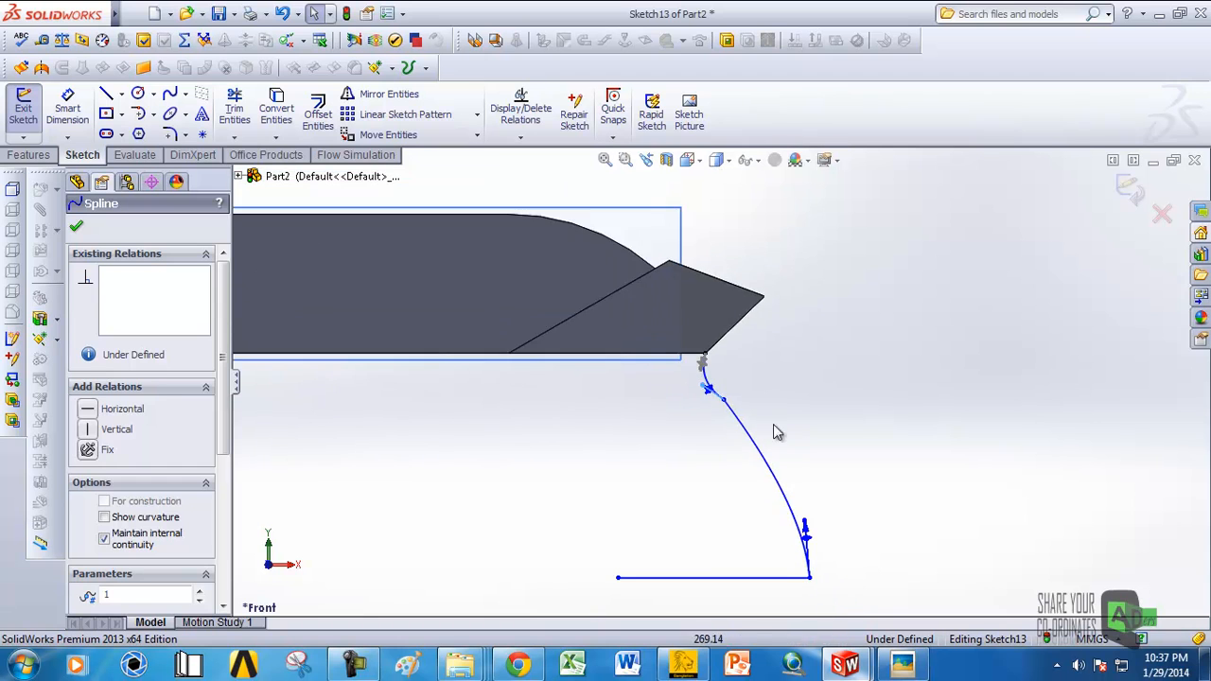
left_click(771, 421)
Step: Examine the shape of the two joined splines beneath the rear block's lower corner
scroll(716, 388, "down", 3)
scroll(693, 379, "down", 2)
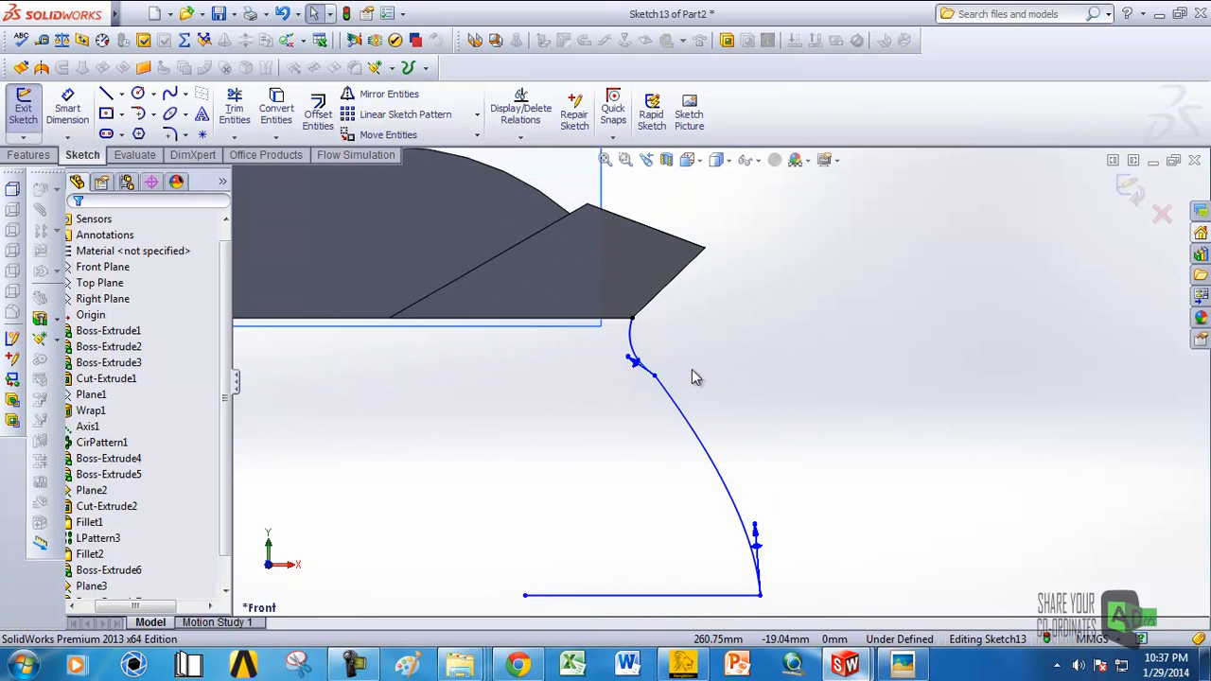
scroll(665, 362, "down", 3)
scroll(661, 363, "up", 5)
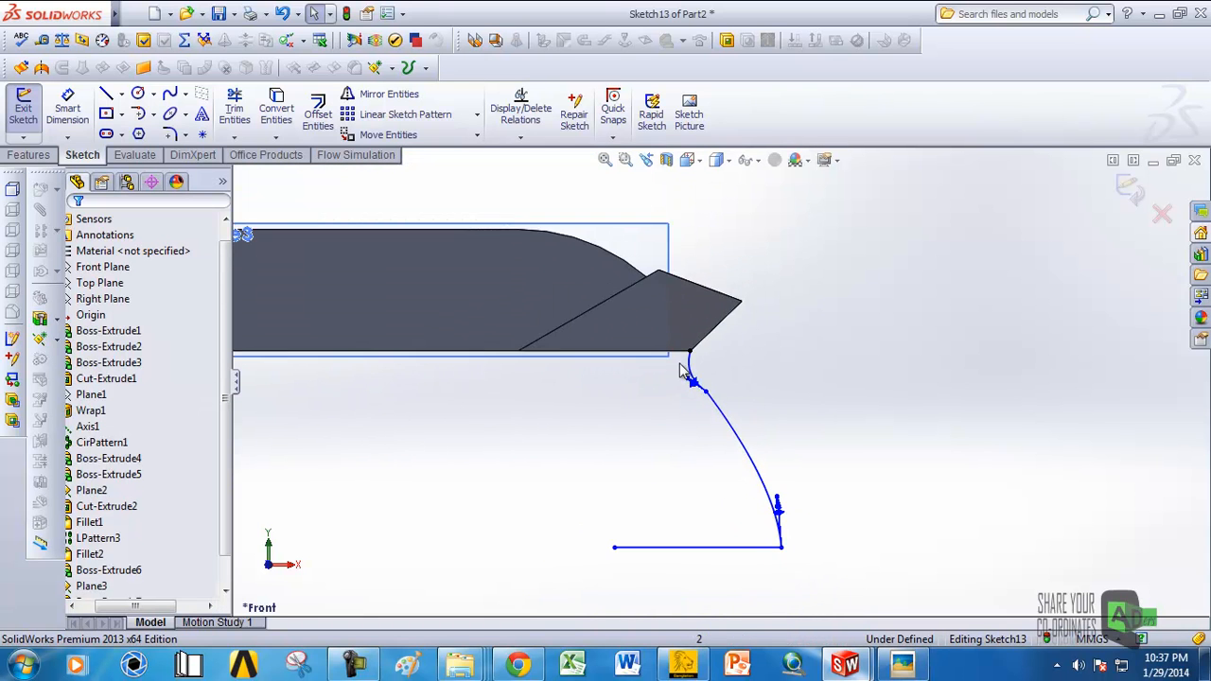
scroll(743, 377, "up", 4)
scroll(747, 374, "down", 3)
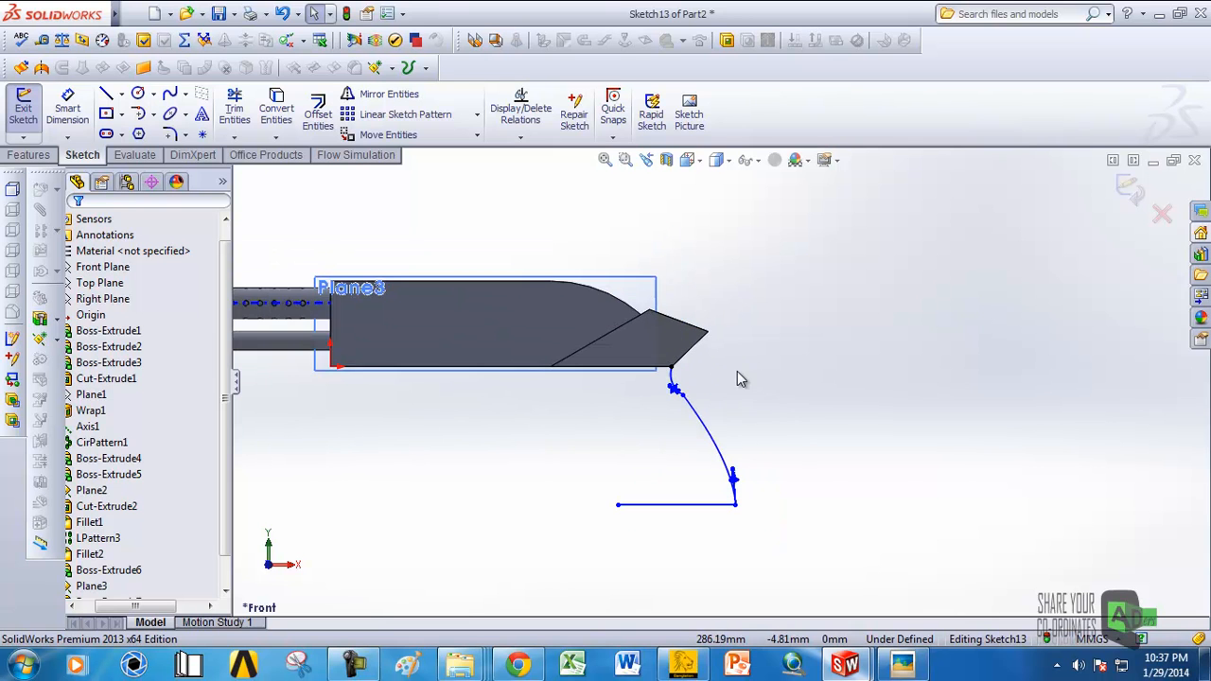
scroll(700, 378, "down", 2)
scroll(672, 388, "up", 4)
scroll(695, 402, "down", 5)
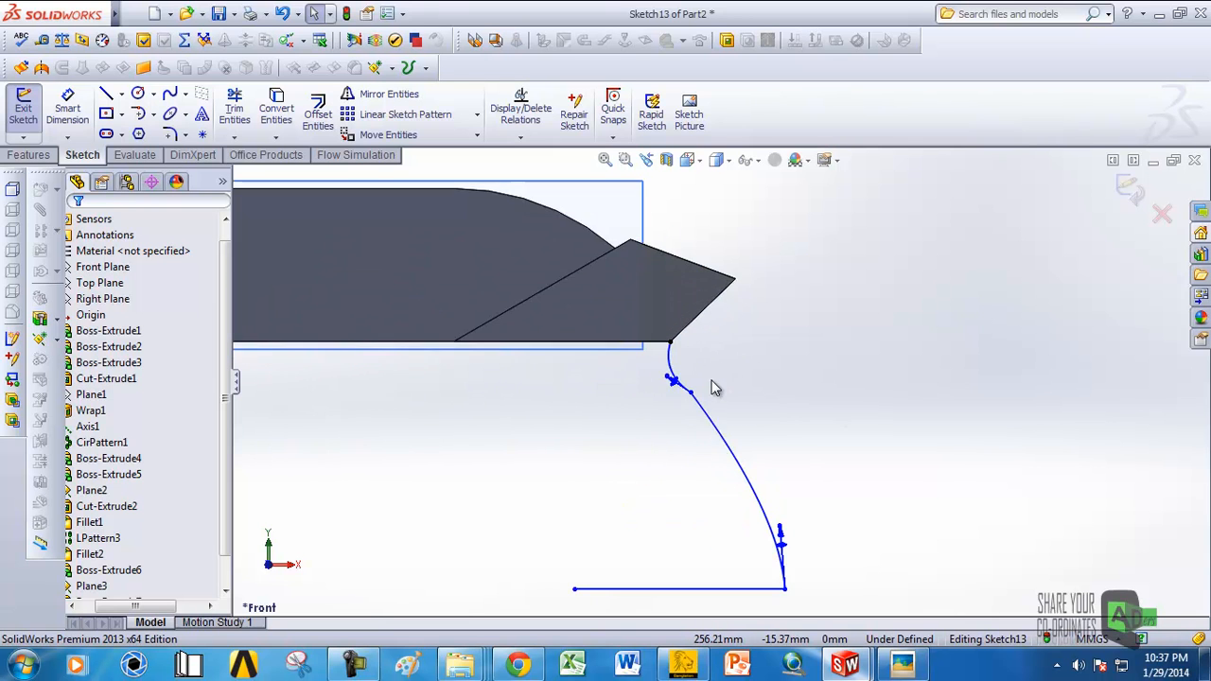
Step: Add a tangent relation between the long lower spline and the short upper spline
scroll(710, 416, "down", 4)
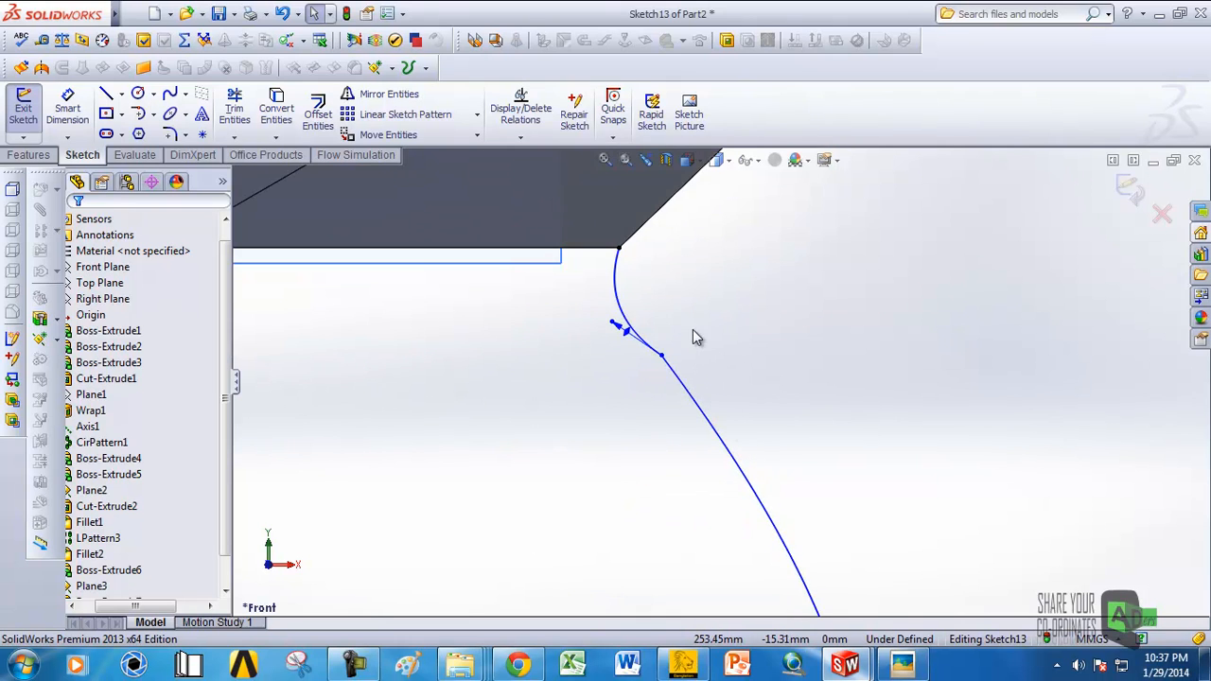
left_click(695, 402)
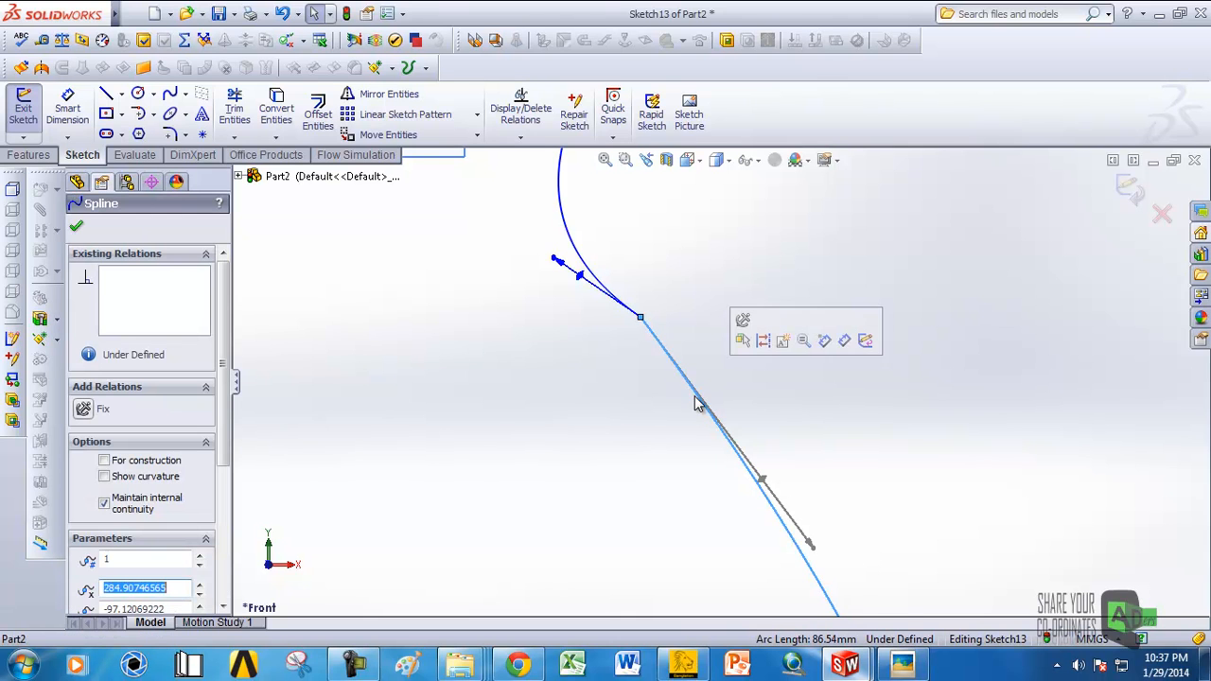
left_click(579, 257, "ctrl")
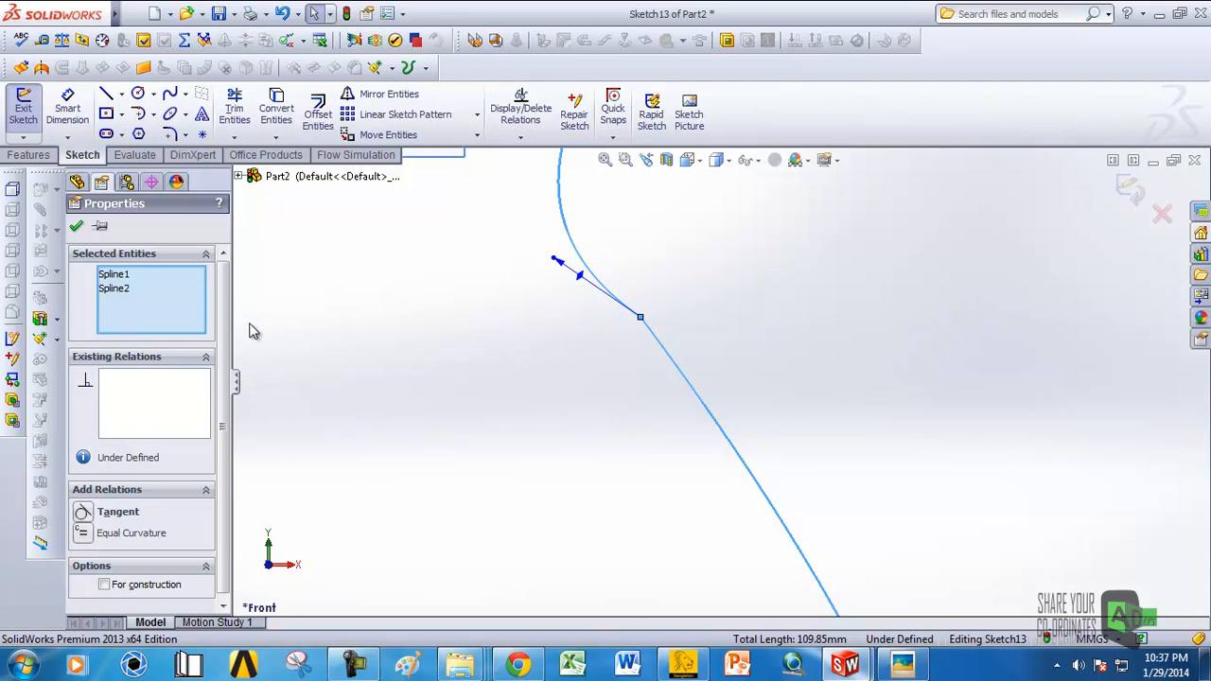
left_click(83, 514)
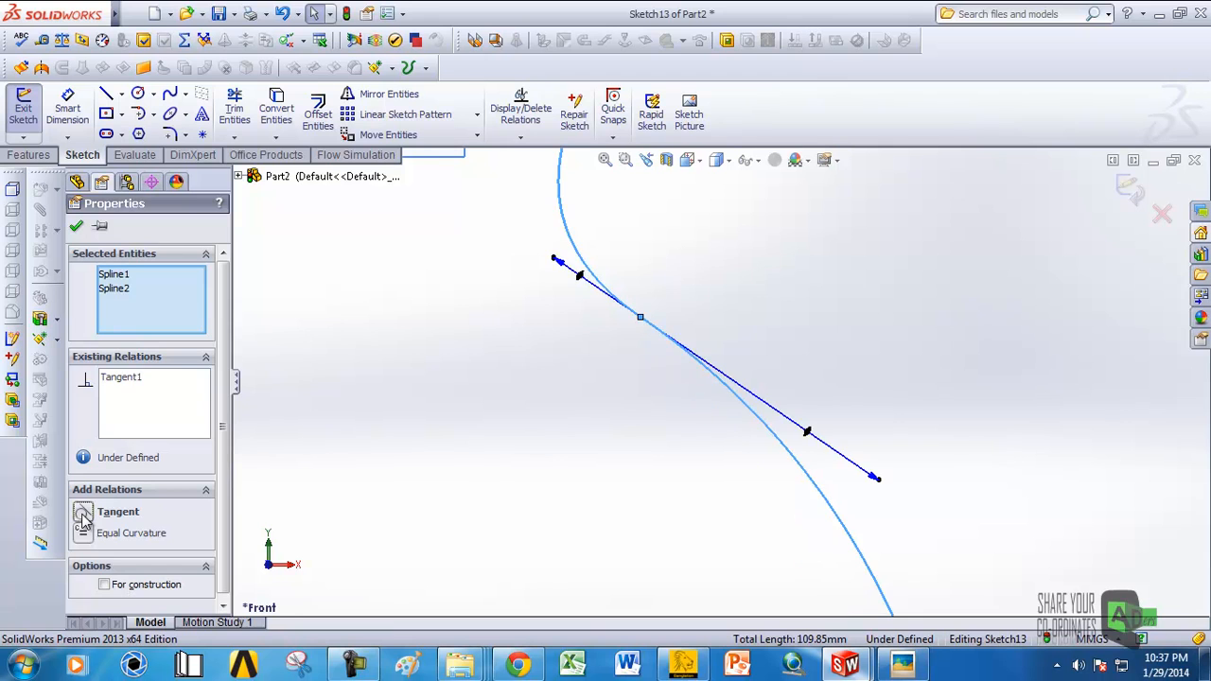
scroll(703, 487, "up", 3)
scroll(743, 404, "down", 2)
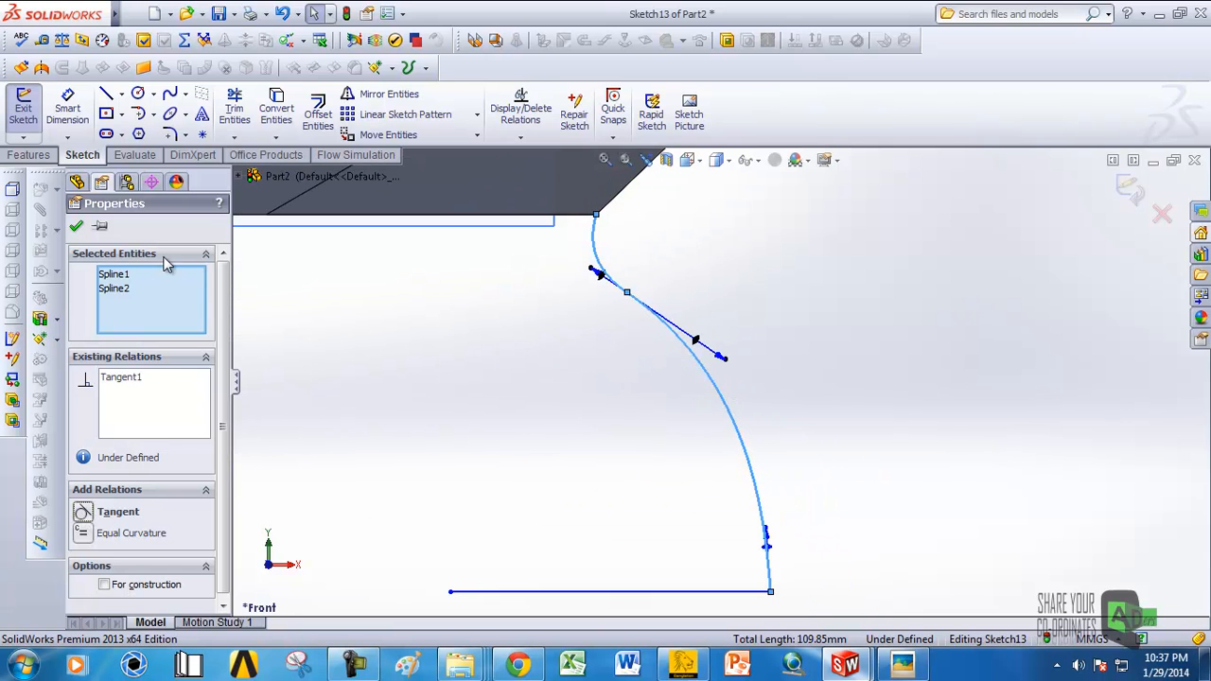
left_click(78, 229)
Step: Shorten the long spline's upper tangent handle and lengthen its lower one to flatten the rear curve
scroll(710, 400, "down", 2)
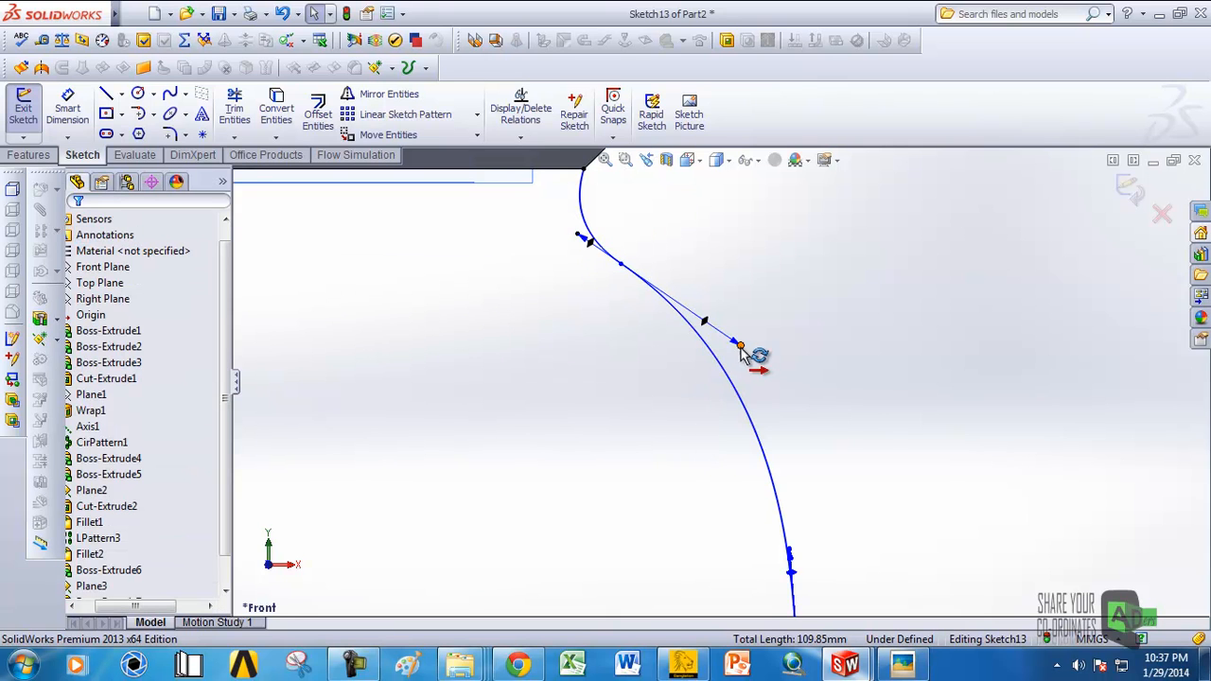
mouse_move(743, 352)
left_mouse_down()
mouse_move(689, 336)
mouse_move(686, 315)
left_mouse_up()
scroll(759, 379, "up", 2)
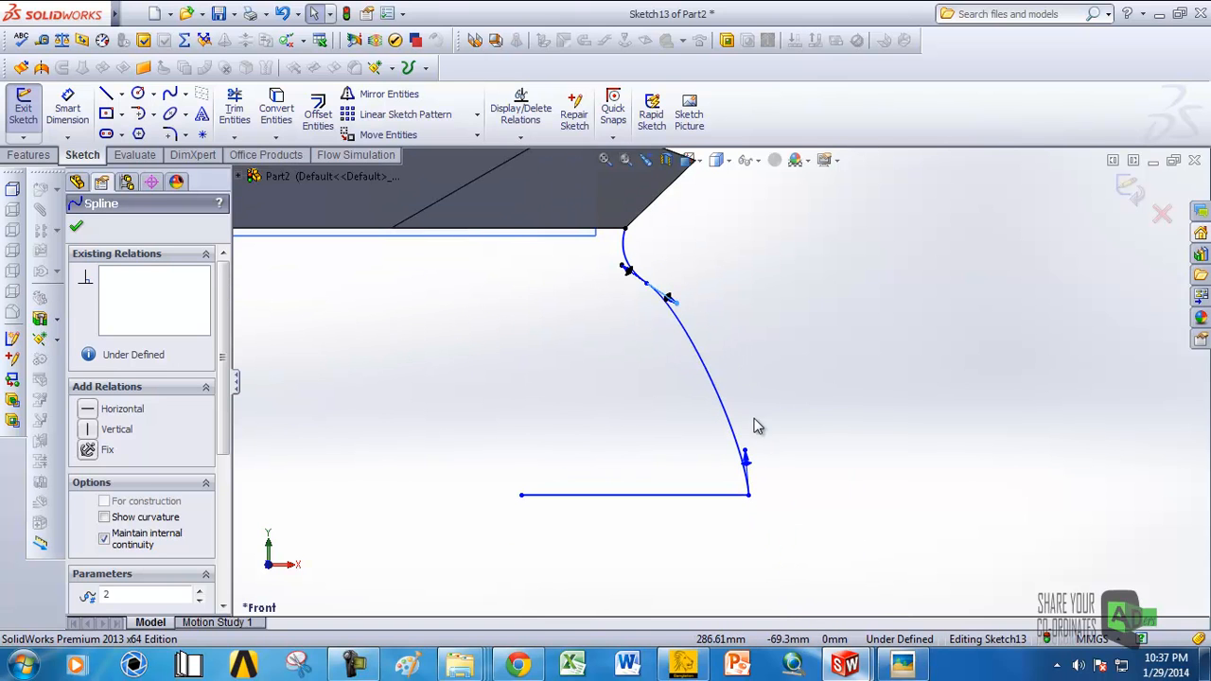
mouse_move(749, 452)
left_mouse_down()
mouse_move(725, 397)
mouse_move(705, 393)
mouse_move(736, 433)
mouse_move(711, 421)
mouse_move(725, 427)
mouse_move(719, 454)
mouse_move(682, 428)
mouse_move(711, 454)
mouse_move(751, 433)
left_mouse_up()
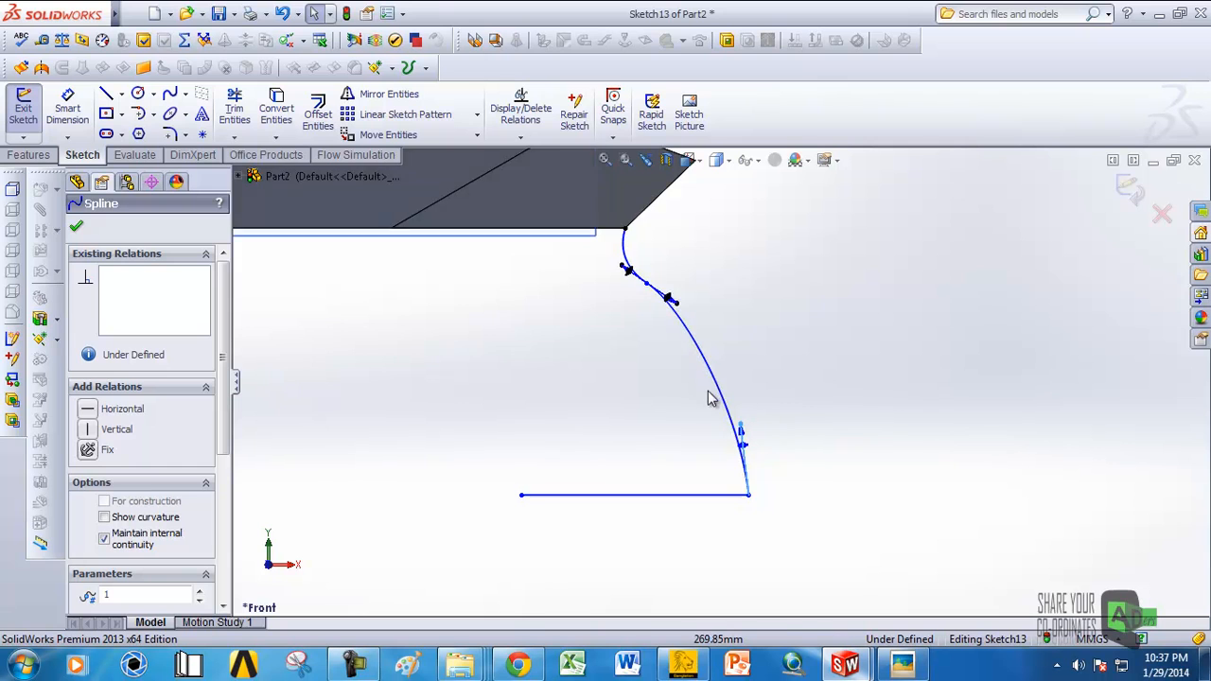
Step: Lengthen the grip sketch by moving the rear endpoint of its bottom line to about X 295 mm, Y -125 mm
scroll(721, 390, "up", 3)
scroll(694, 360, "down", 2)
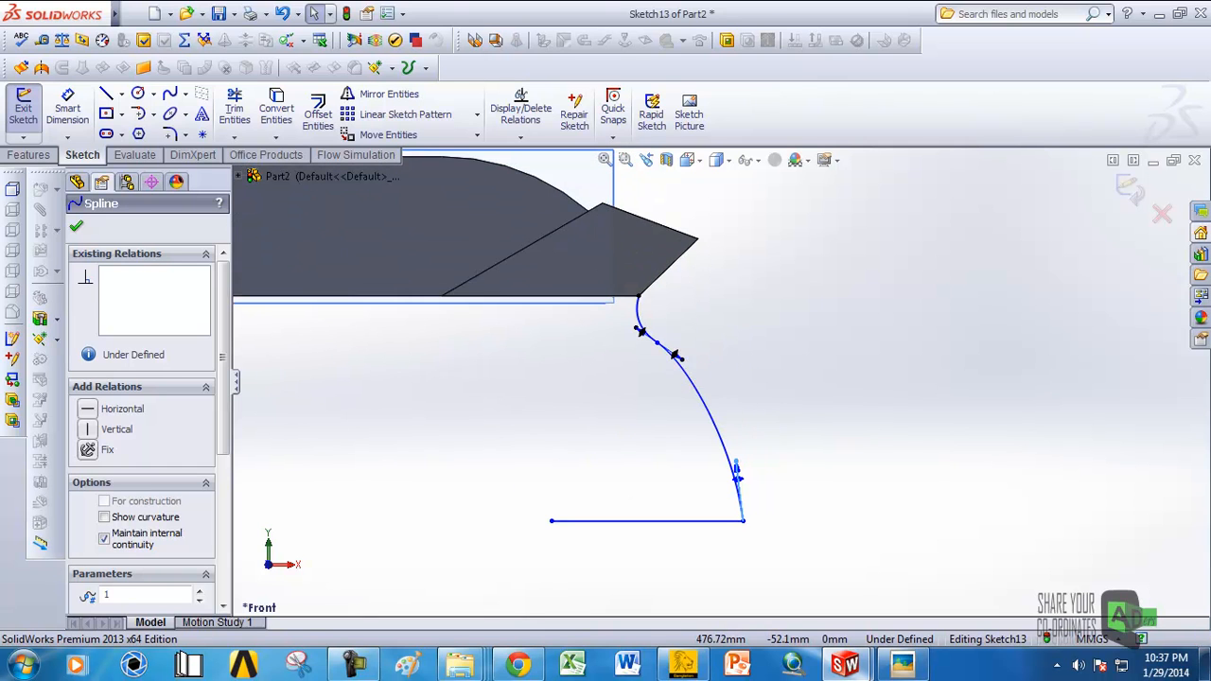
scroll(718, 378, "up", 3)
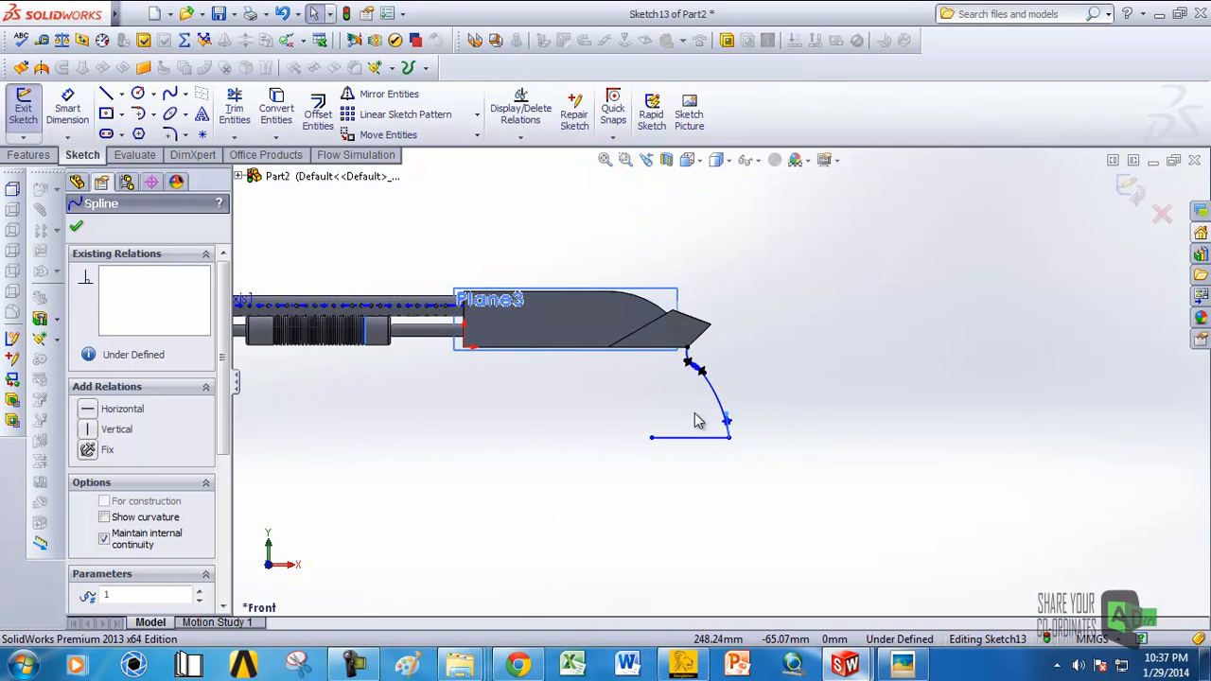
scroll(674, 430, "down", 2)
left_click(729, 443)
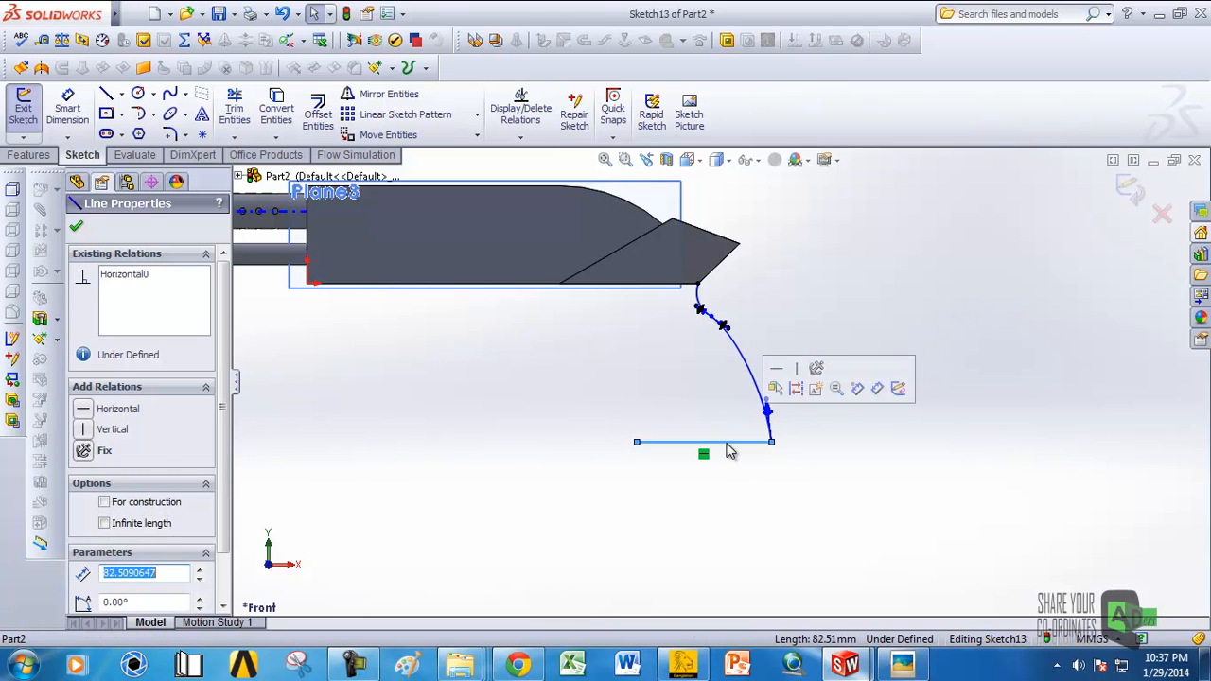
left_click_drag(774, 444, 789, 509)
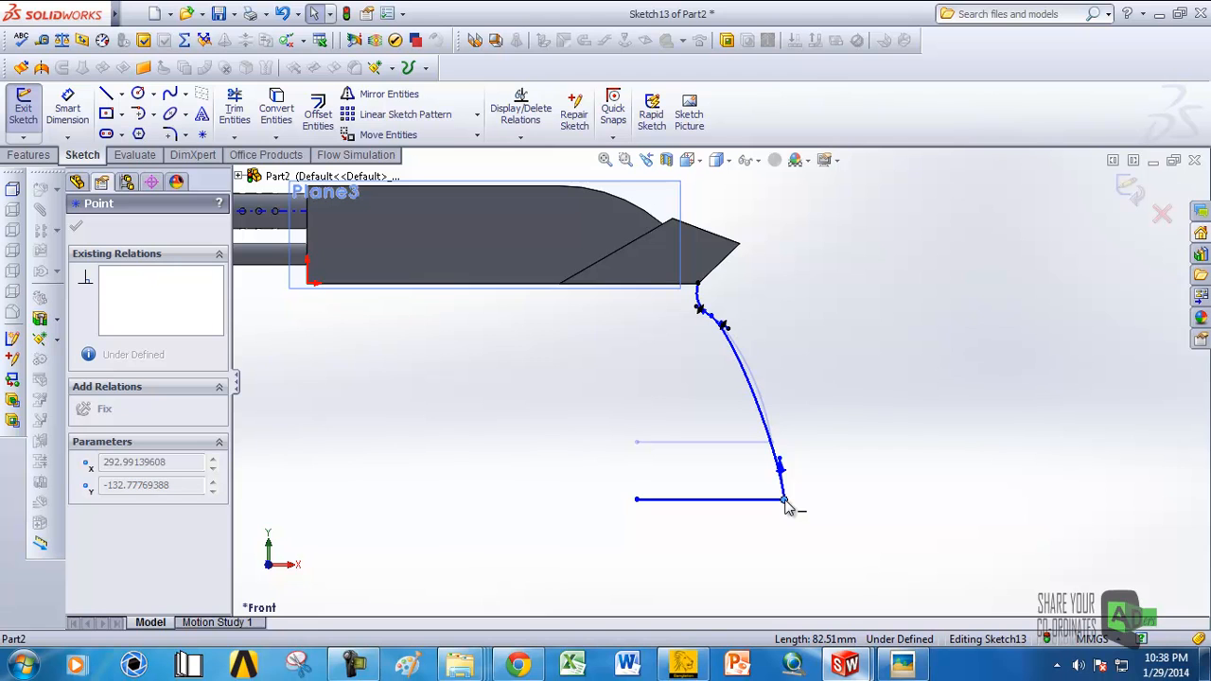
scroll(674, 416, "up", 3)
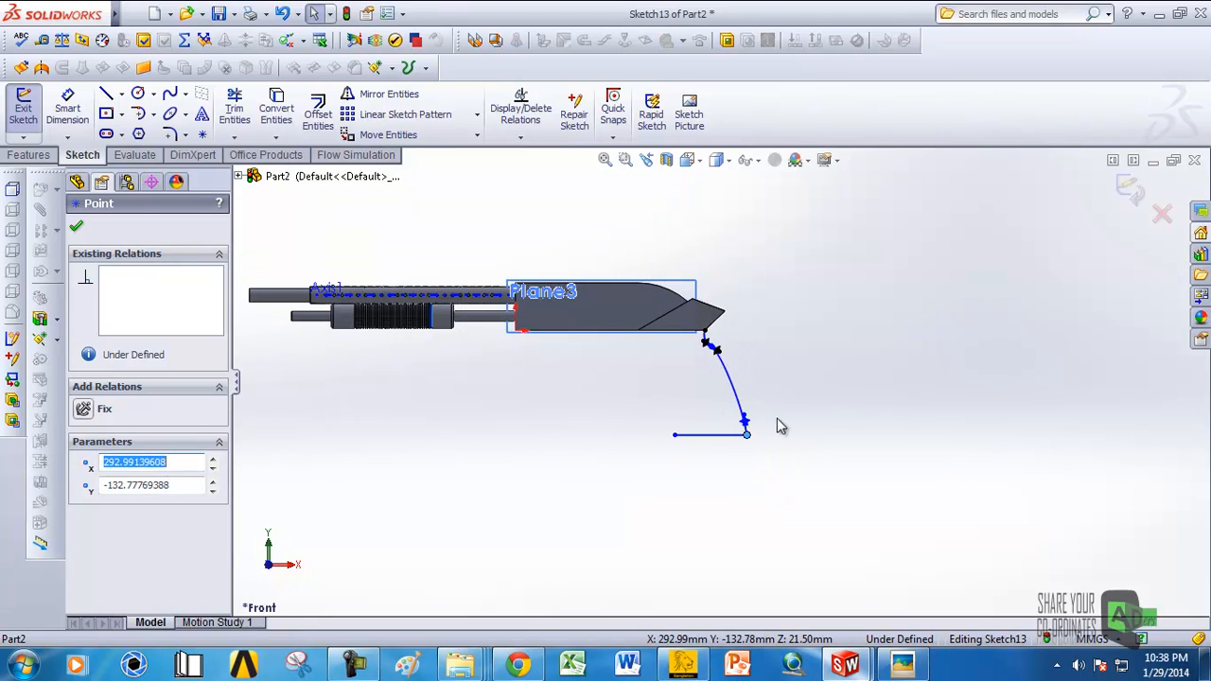
mouse_move(747, 433)
left_mouse_down()
mouse_move(753, 420)
mouse_move(748, 428)
left_mouse_up()
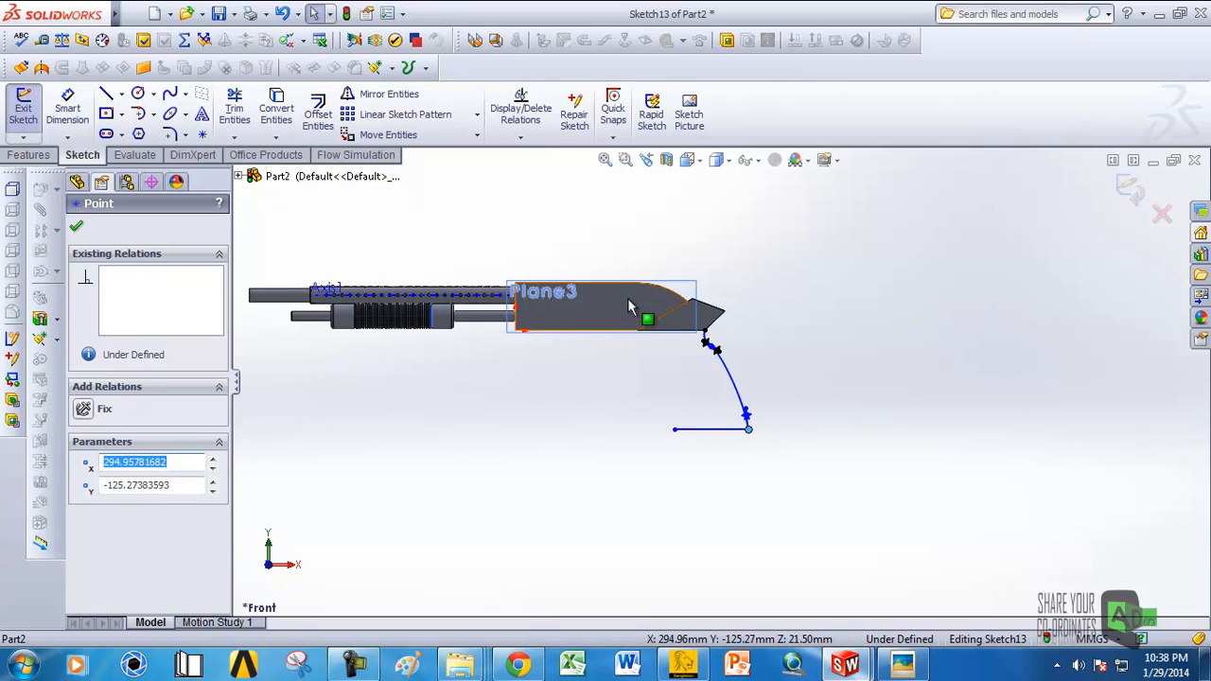
Step: Sketch a spline about 43 mm long down from the front of the rear block's lower edge and bow it rearward
left_click(169, 96)
scroll(663, 346, "down", 3)
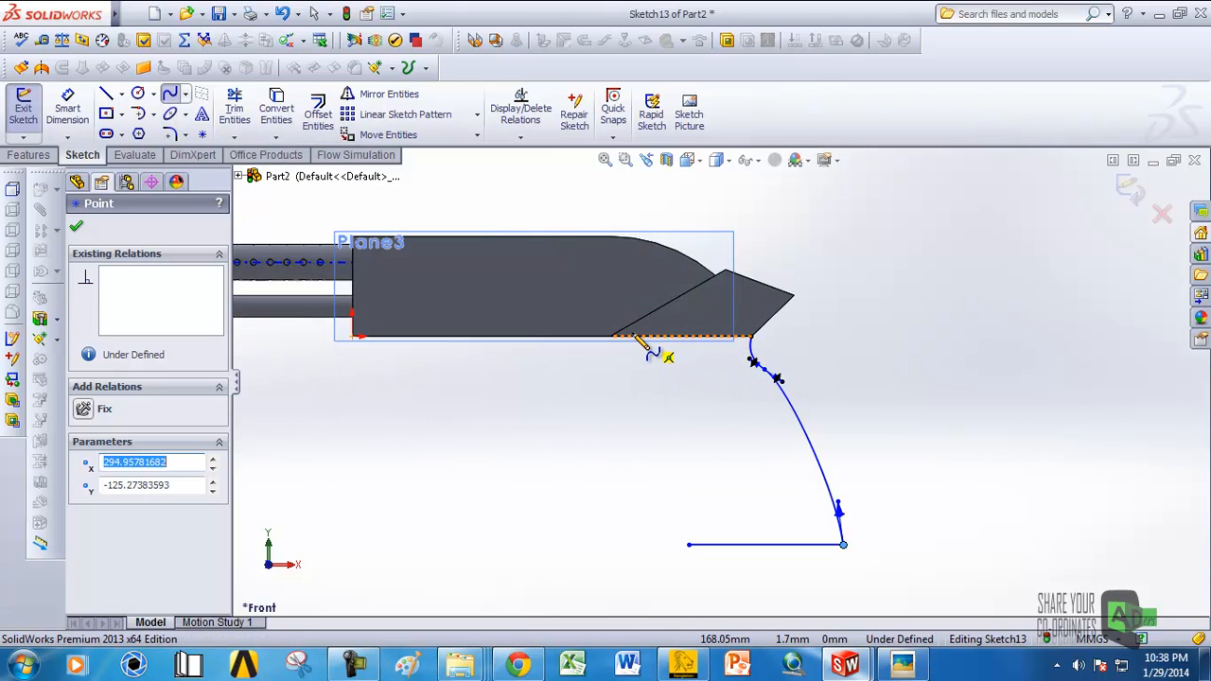
left_click(628, 338)
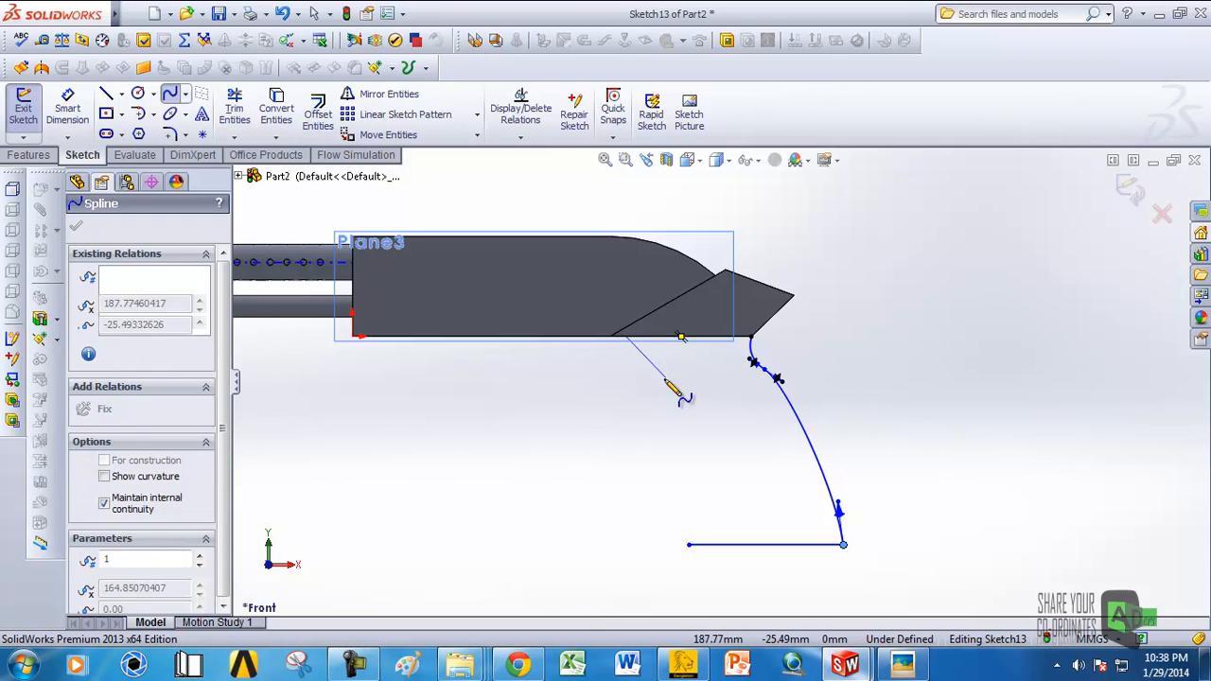
right_click(658, 402)
left_click(700, 227)
scroll(674, 363, "down", 2)
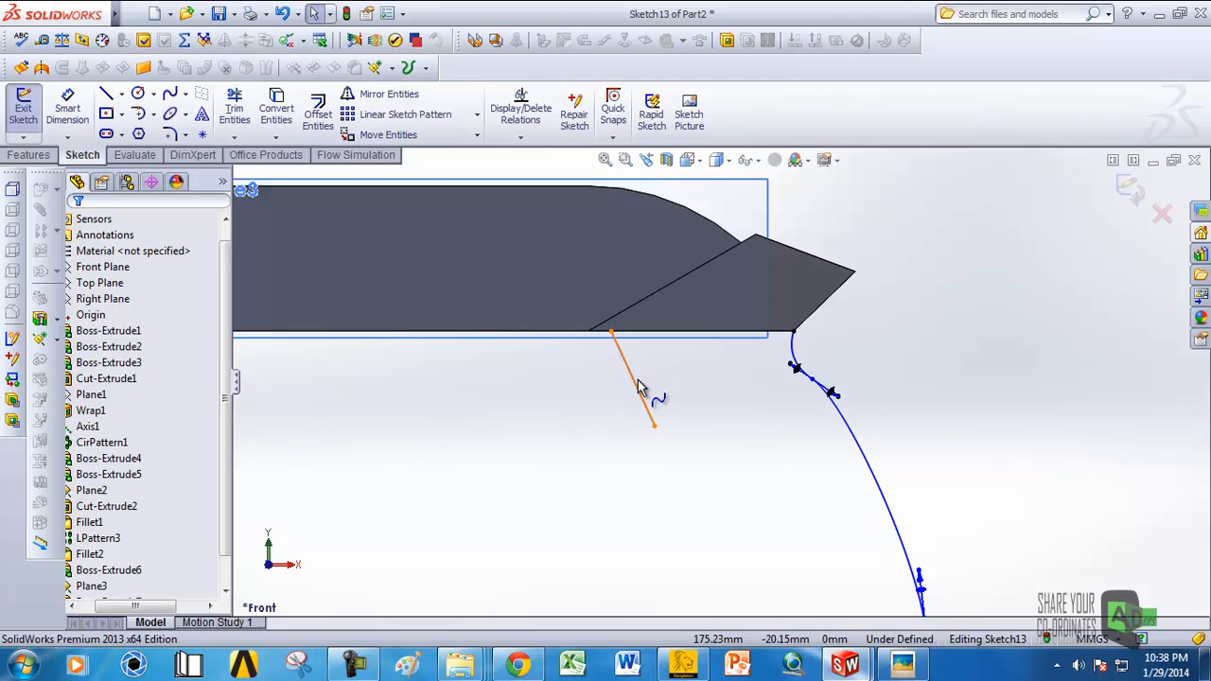
left_click(635, 386)
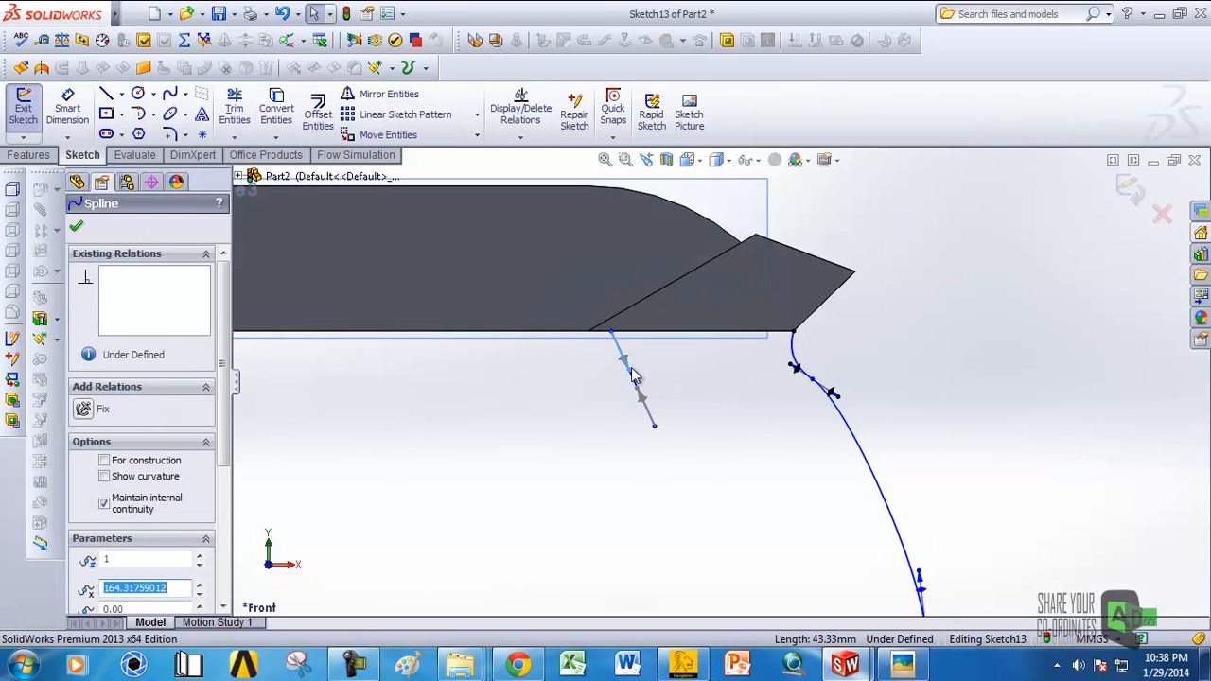
left_click_drag(632, 374, 660, 376)
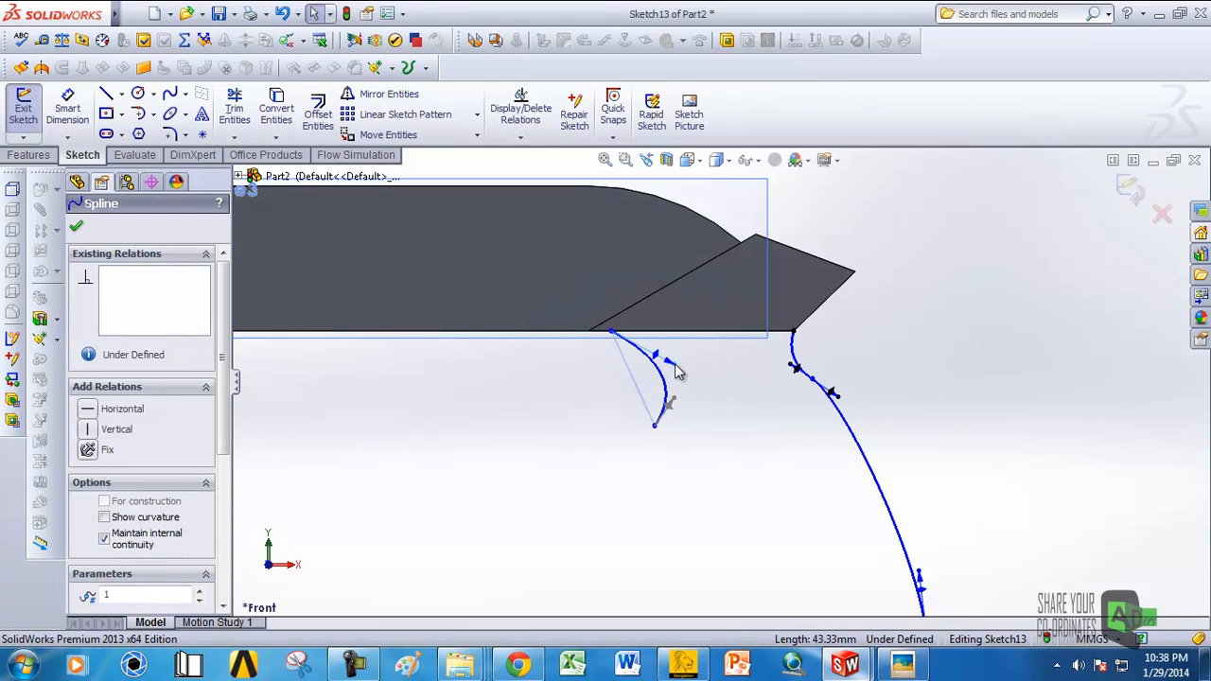
scroll(696, 388, "up", 2)
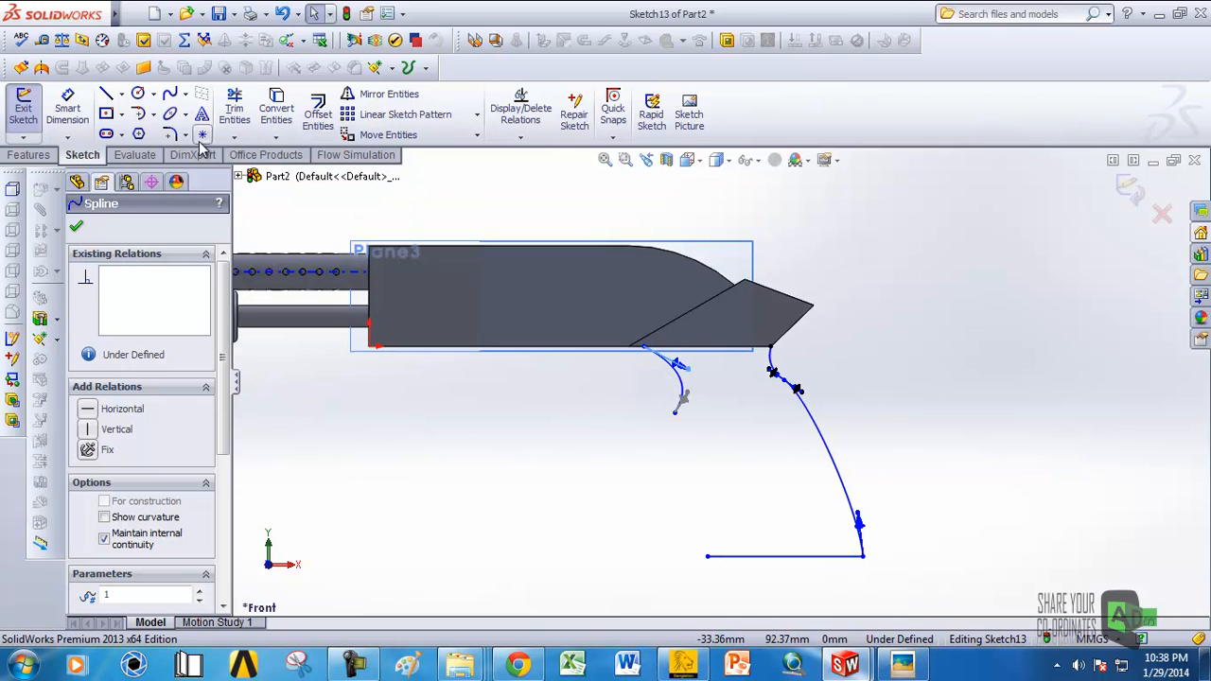
Step: Add a second spline continuing down from the first finger groove's lower end and bow it rearward with its tangent handle
left_click(168, 94)
left_click(676, 413)
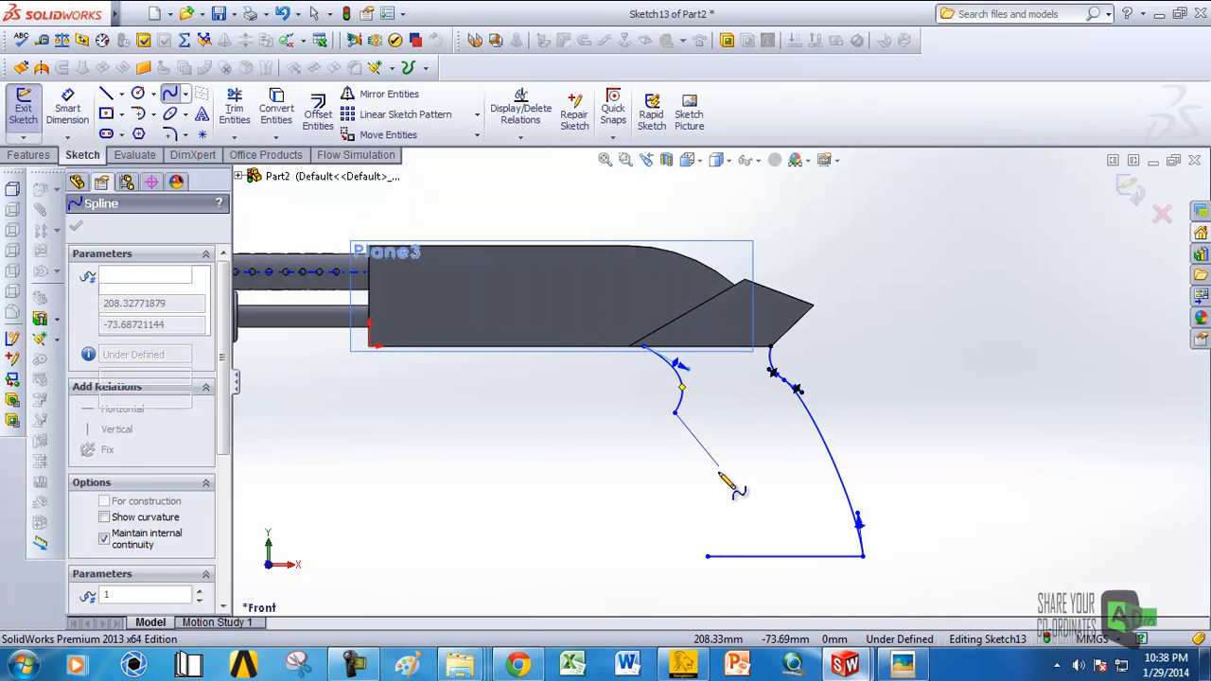
left_click(701, 485)
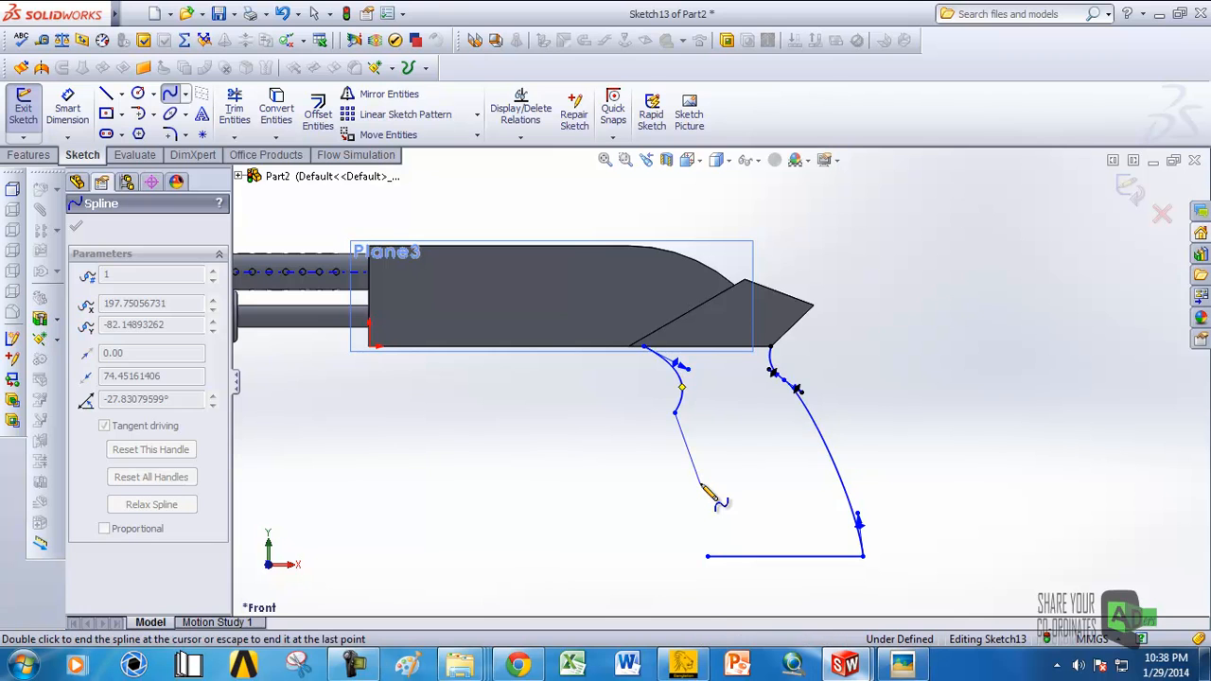
right_click(701, 484)
left_click(754, 235)
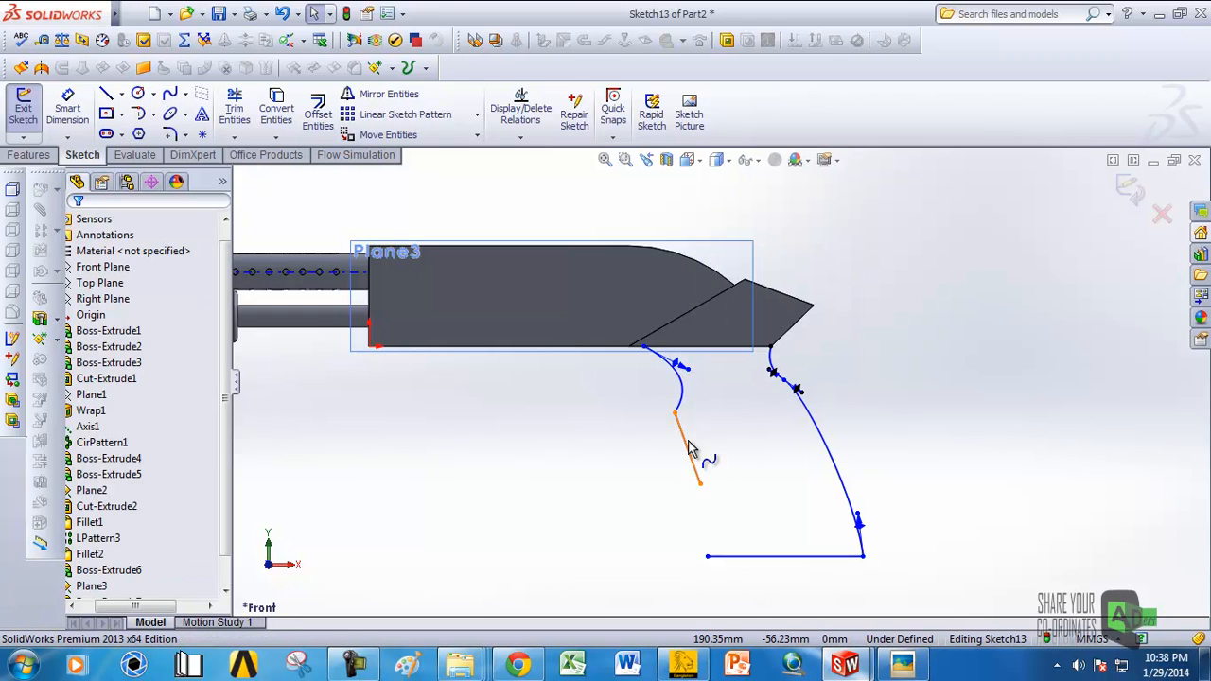
left_click(689, 449)
left_click_drag(688, 448, 737, 450)
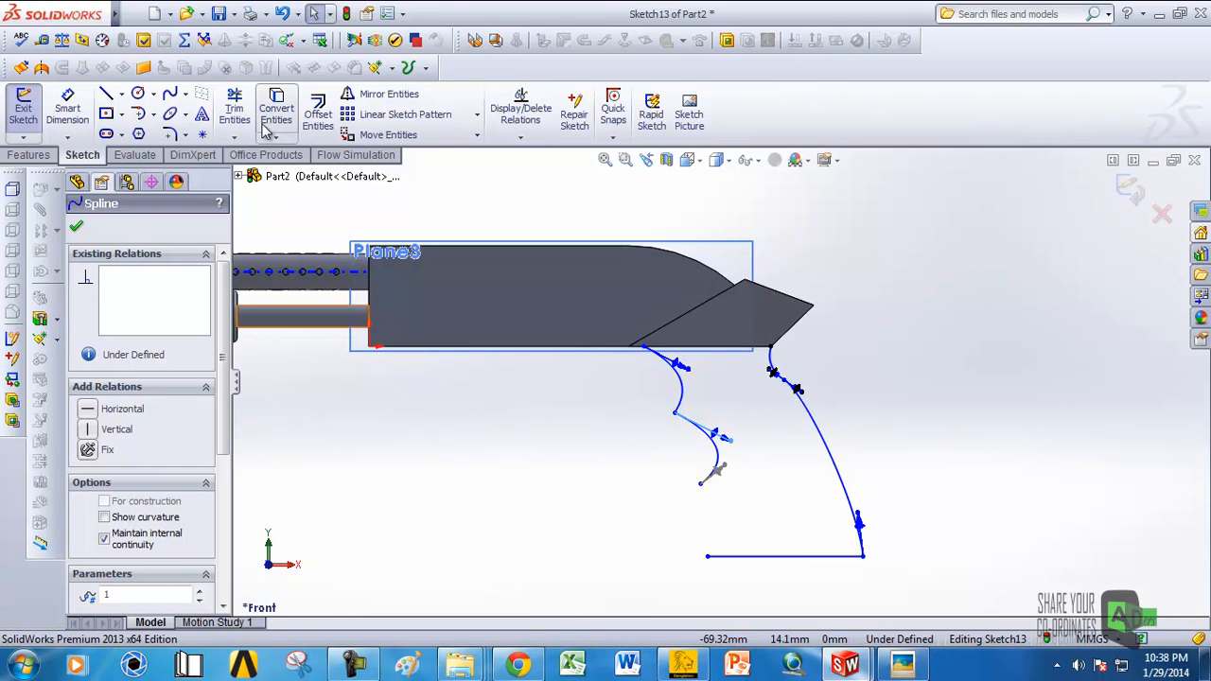
Step: Join the second groove to the bottom line's front endpoint with a spline about 43 mm long, bowed rearward as a third groove
left_click(170, 94)
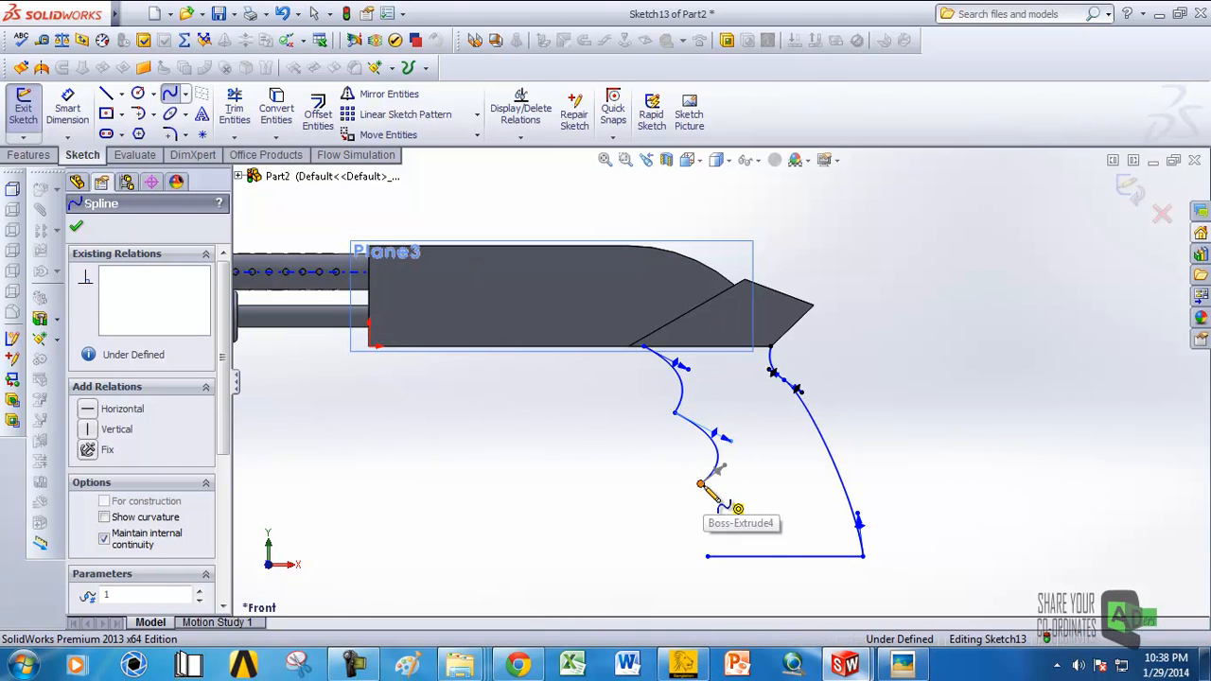
left_click(700, 483)
left_click(708, 557)
right_click(725, 559)
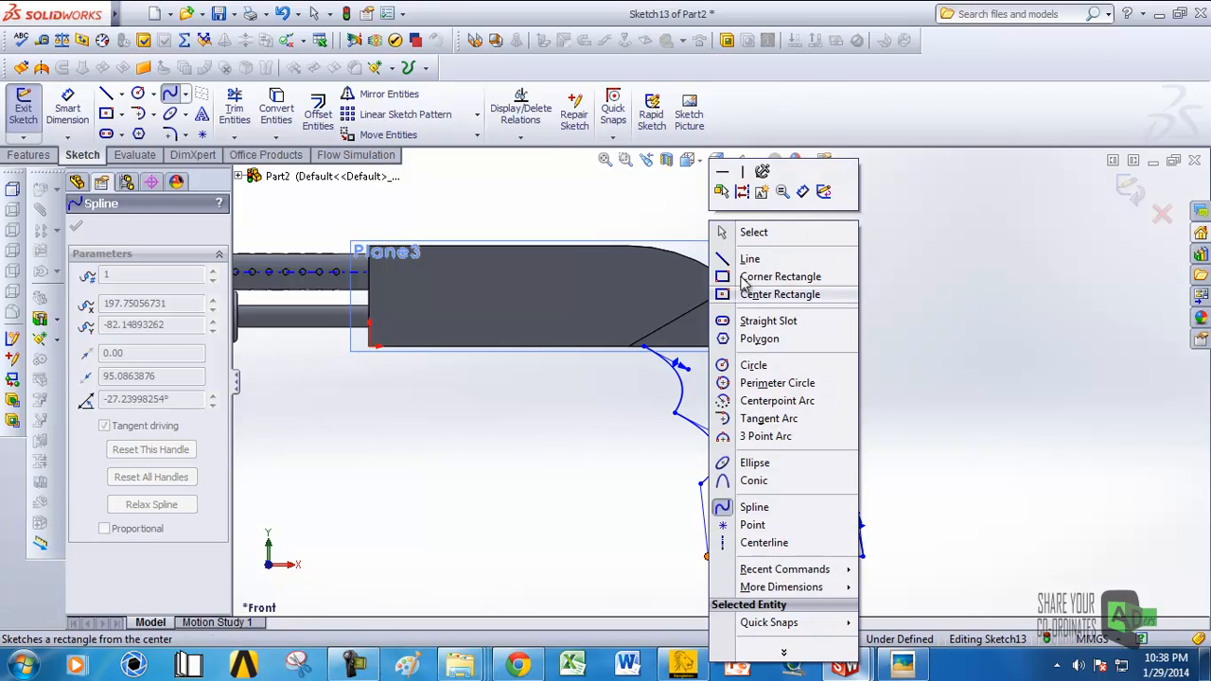
left_click(740, 233)
left_click(704, 525)
left_click(752, 527)
scroll(750, 513, "down", 3)
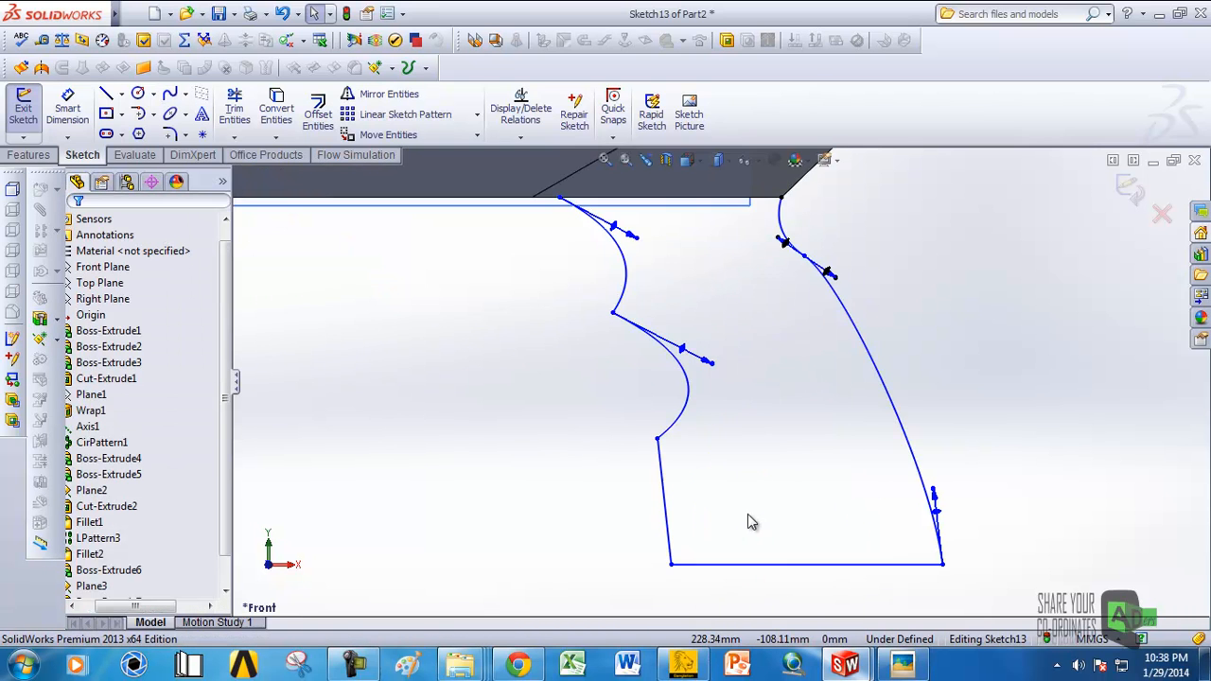
left_click(667, 501)
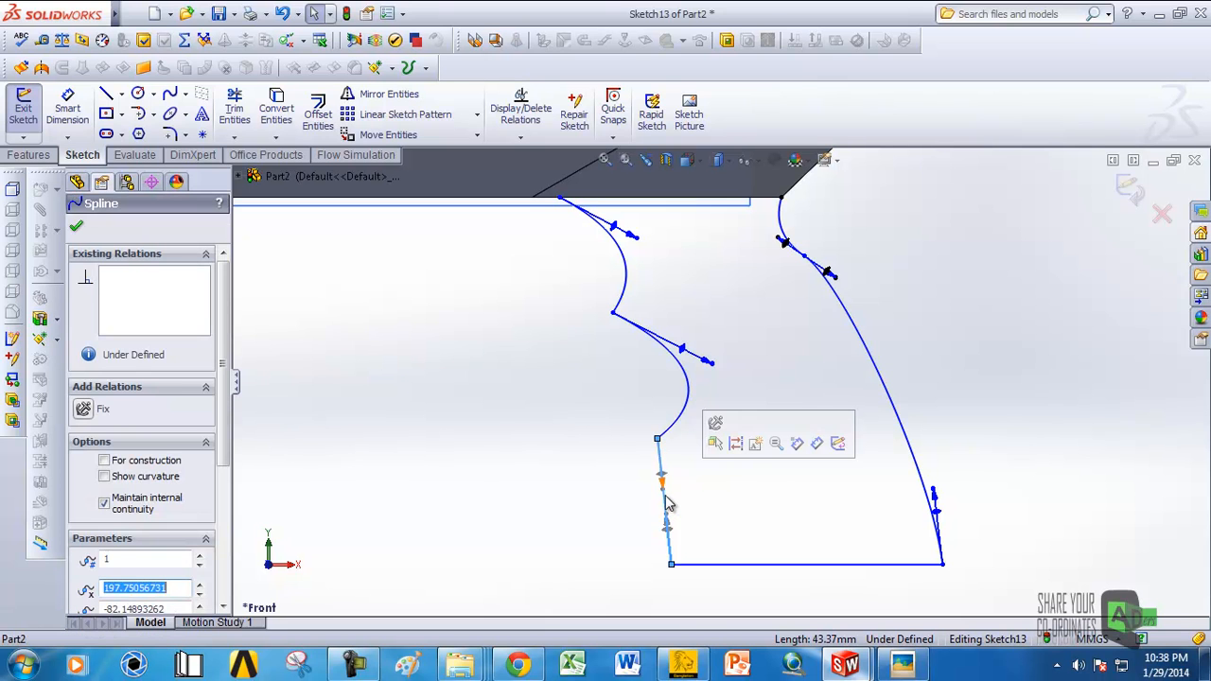
left_click_drag(669, 499, 731, 501)
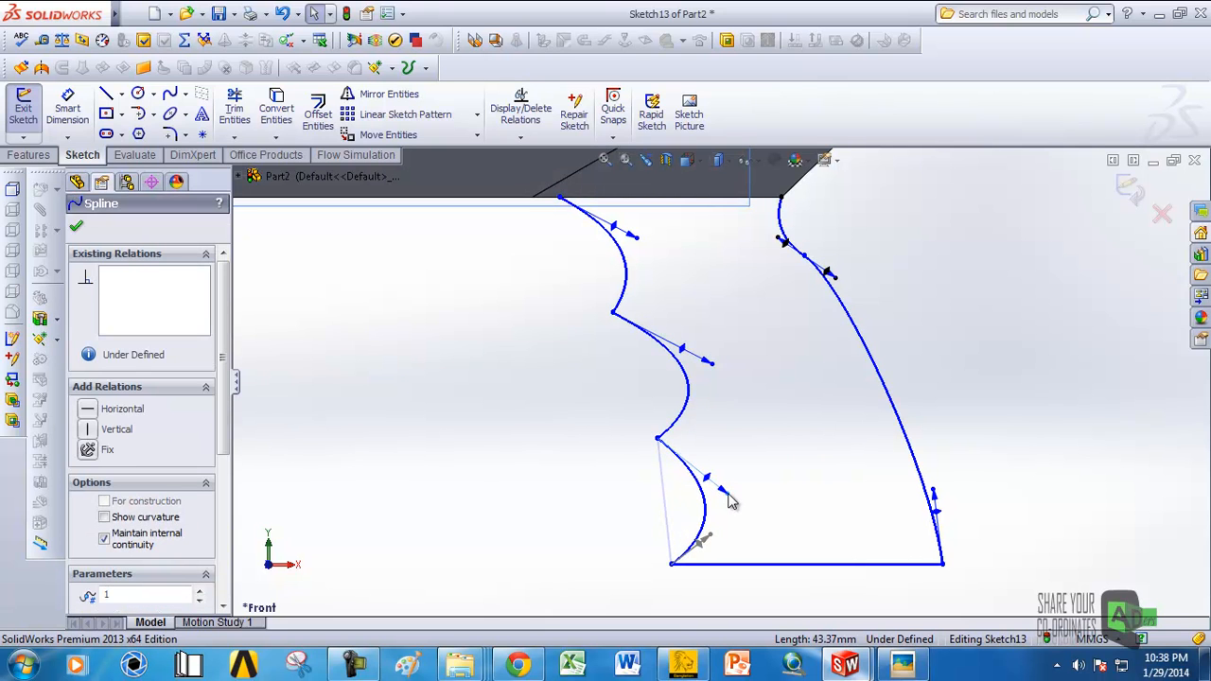
Step: Close the grip profile with a line along the rear block's lower edge, from the front groove spline to the rear spline
scroll(686, 516, "down", 5)
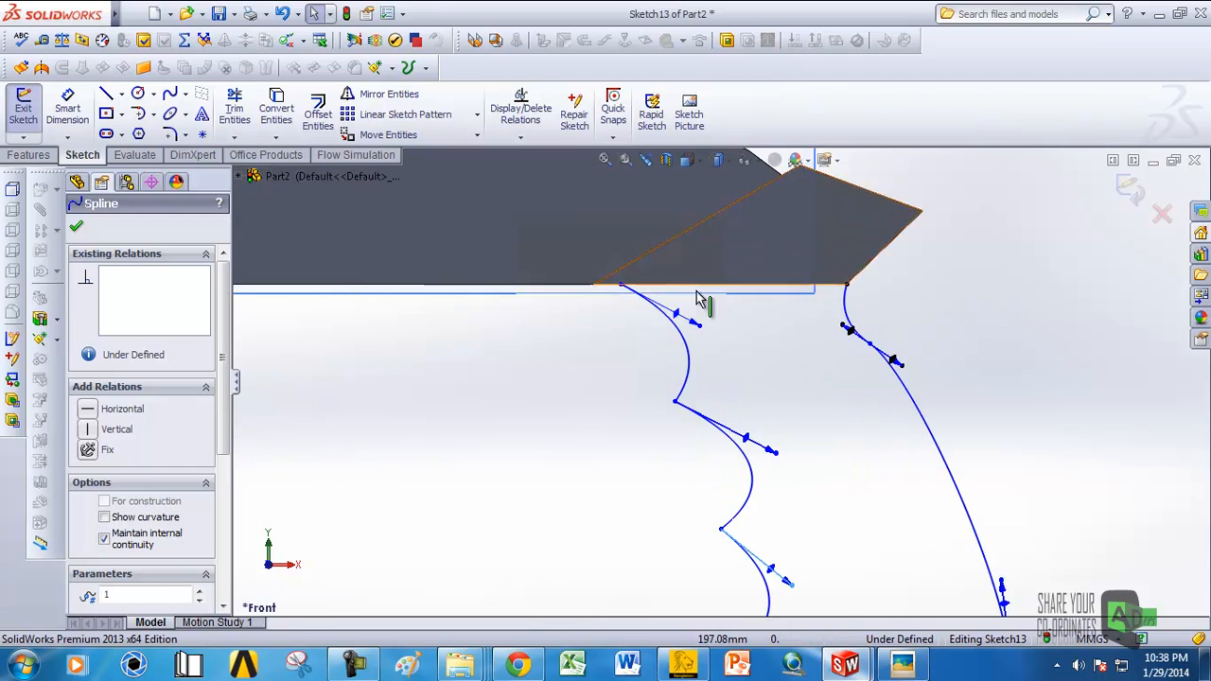
left_click(105, 96)
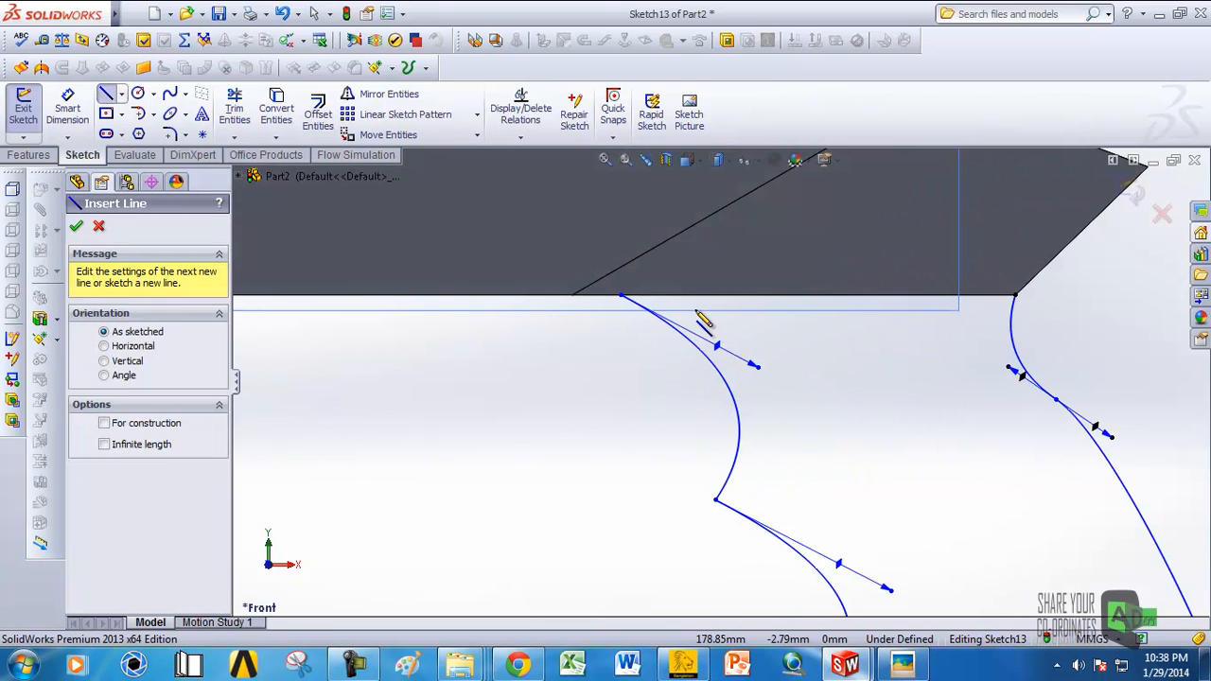
left_click(625, 301)
left_click(1022, 298)
right_click(1027, 301)
left_click(1069, 227)
Step: Begin a boss extrusion of the grip profile with Direction 1 set to Up To Surface, ending at the body's near side face
scroll(904, 390, "up", 3)
scroll(809, 369, "down", 3)
middle_click_drag(785, 346, 746, 382)
scroll(747, 383, "up", 5)
middle_click_drag(809, 426, 765, 442)
scroll(765, 442, "down", 6)
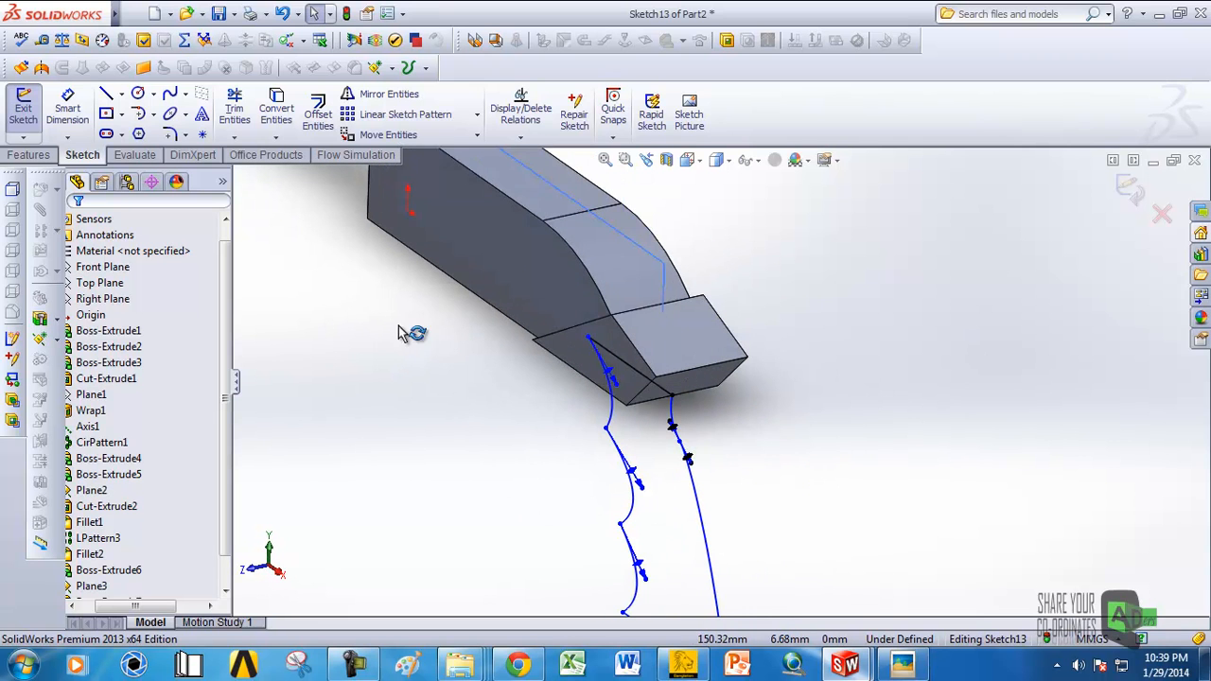
left_click(15, 156)
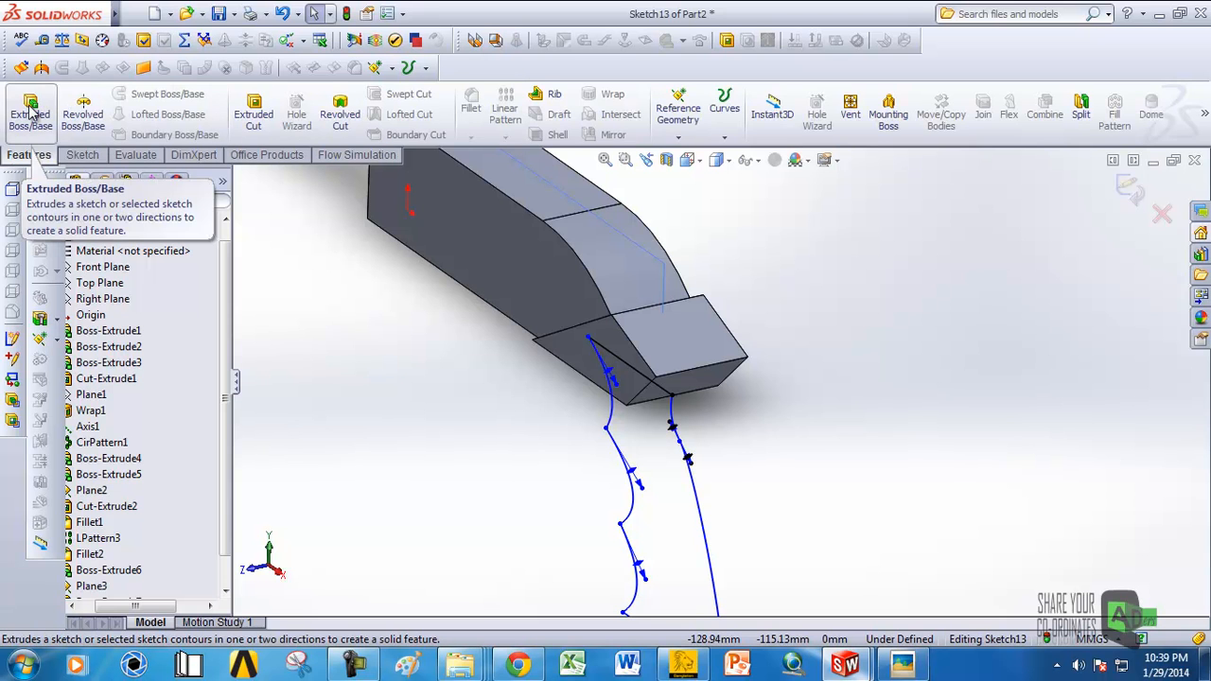
left_click(30, 108)
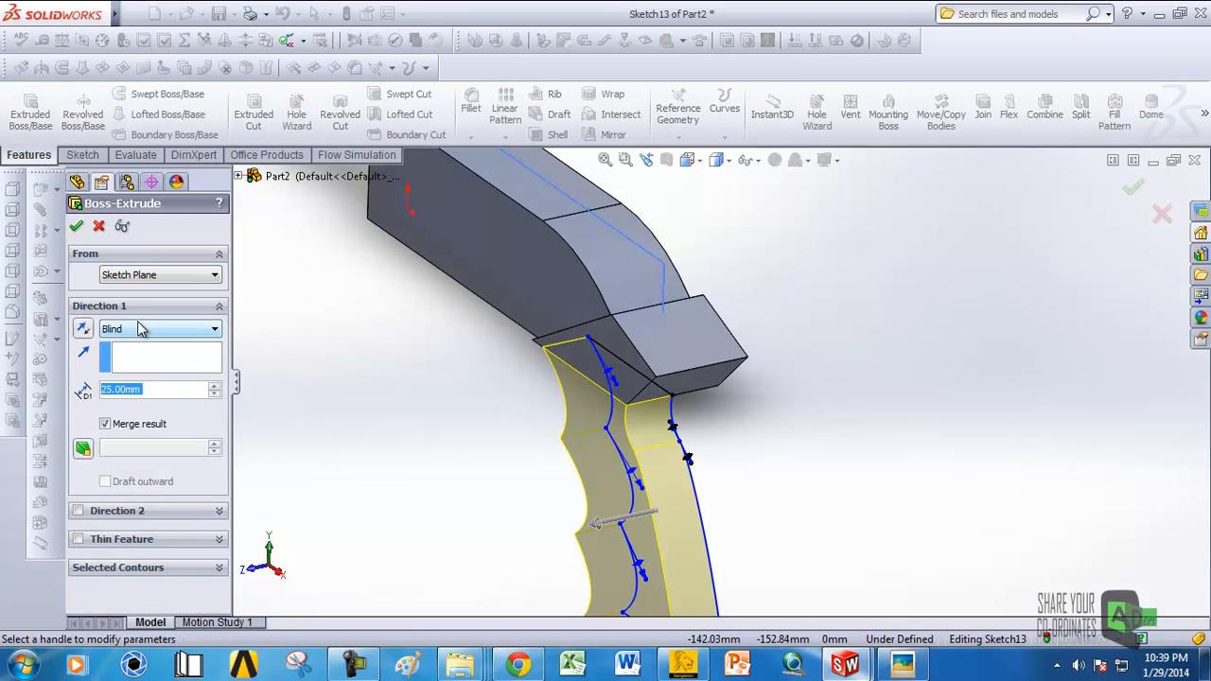
left_click(140, 329)
left_click(133, 386)
middle_click_drag(526, 427, 482, 455)
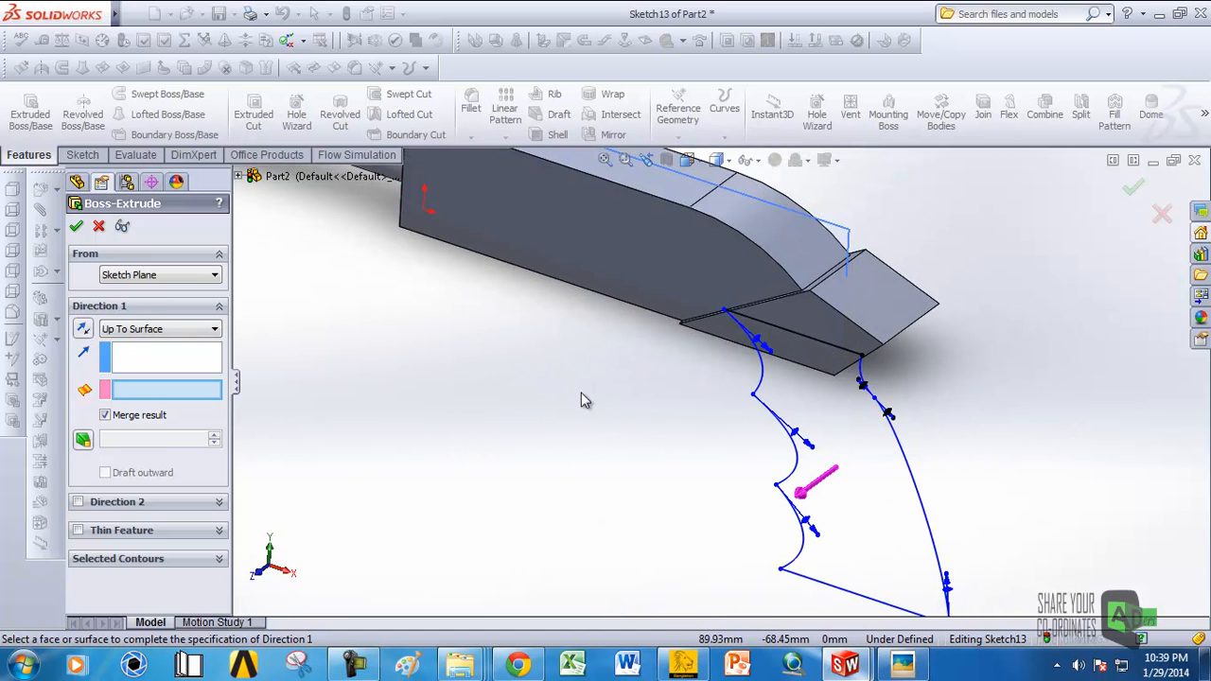
left_click(626, 275)
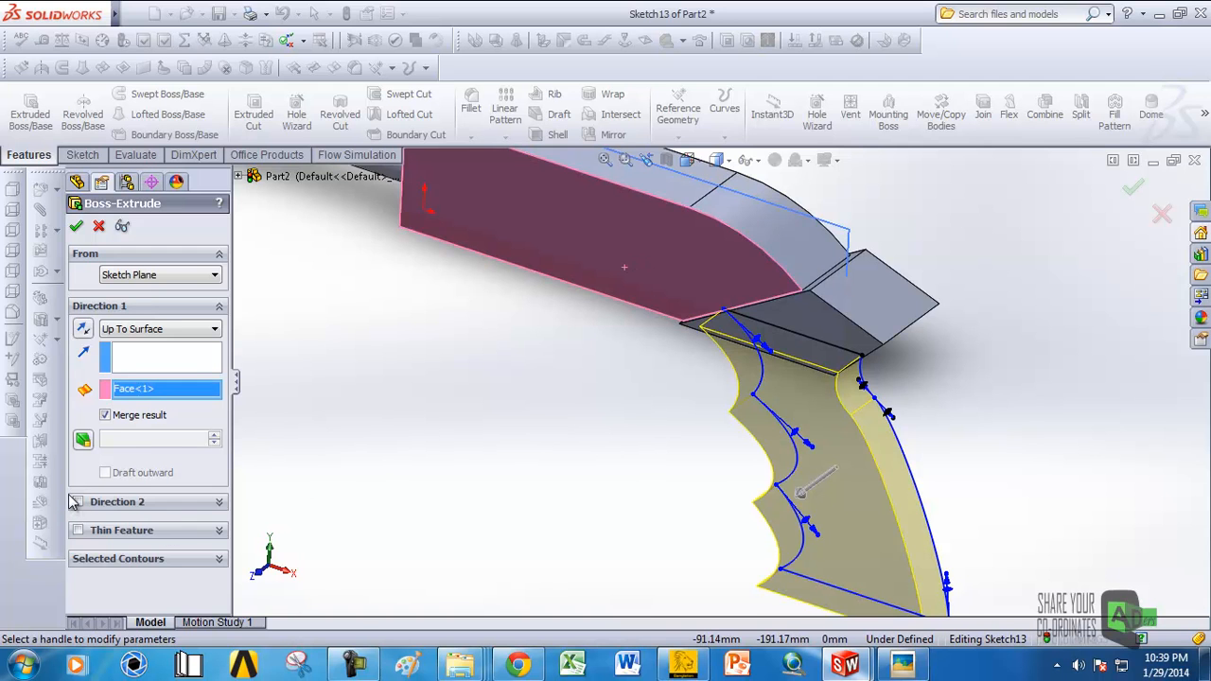
Step: Enable Direction 2 of the grip extrusion and set its end condition to Up To Surface
left_click(77, 501)
middle_click_drag(637, 500, 487, 547)
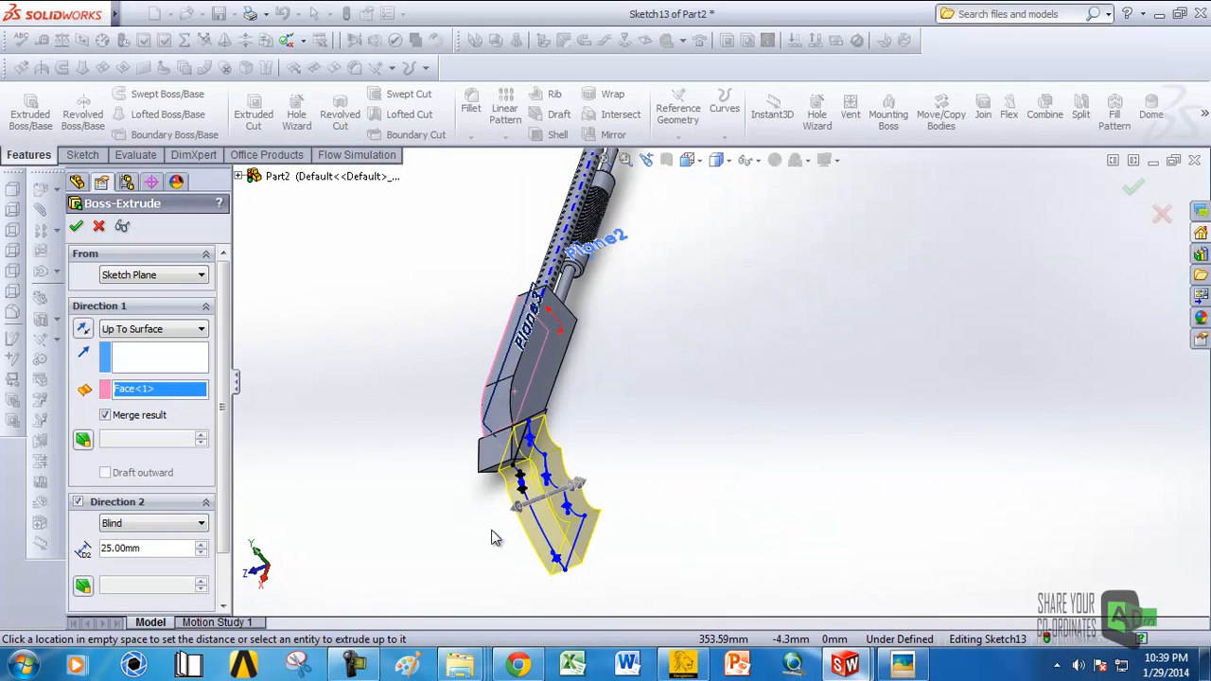
scroll(553, 376, "down", 4)
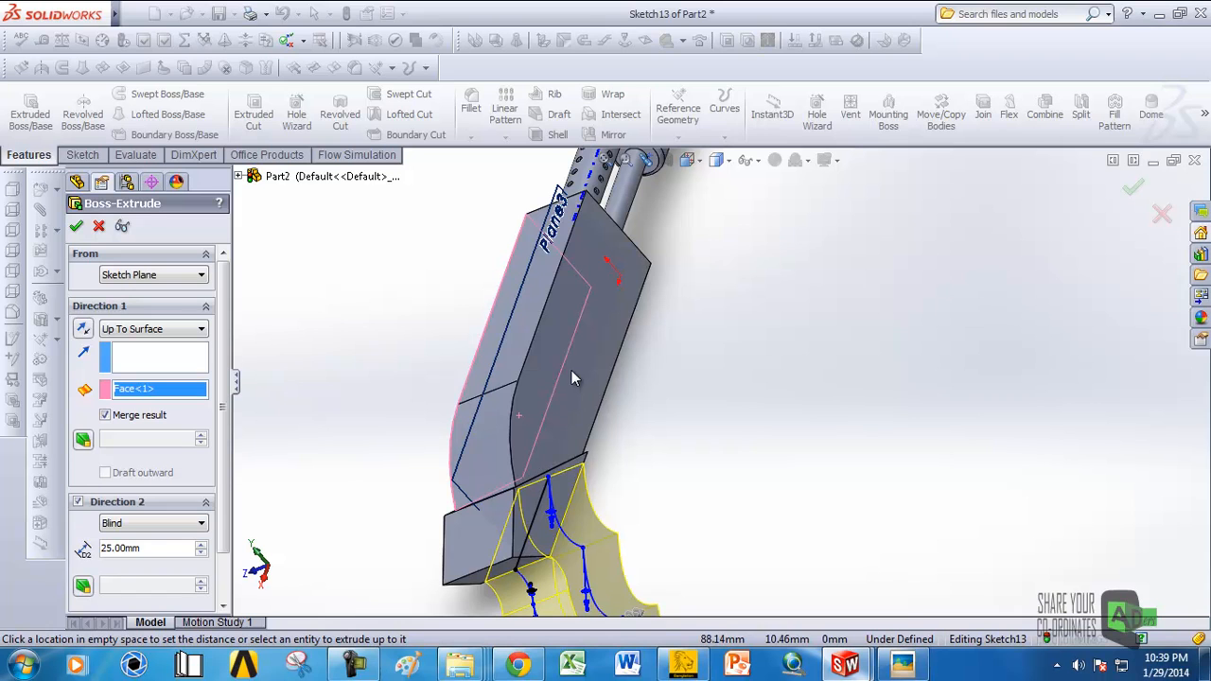
left_click(152, 522)
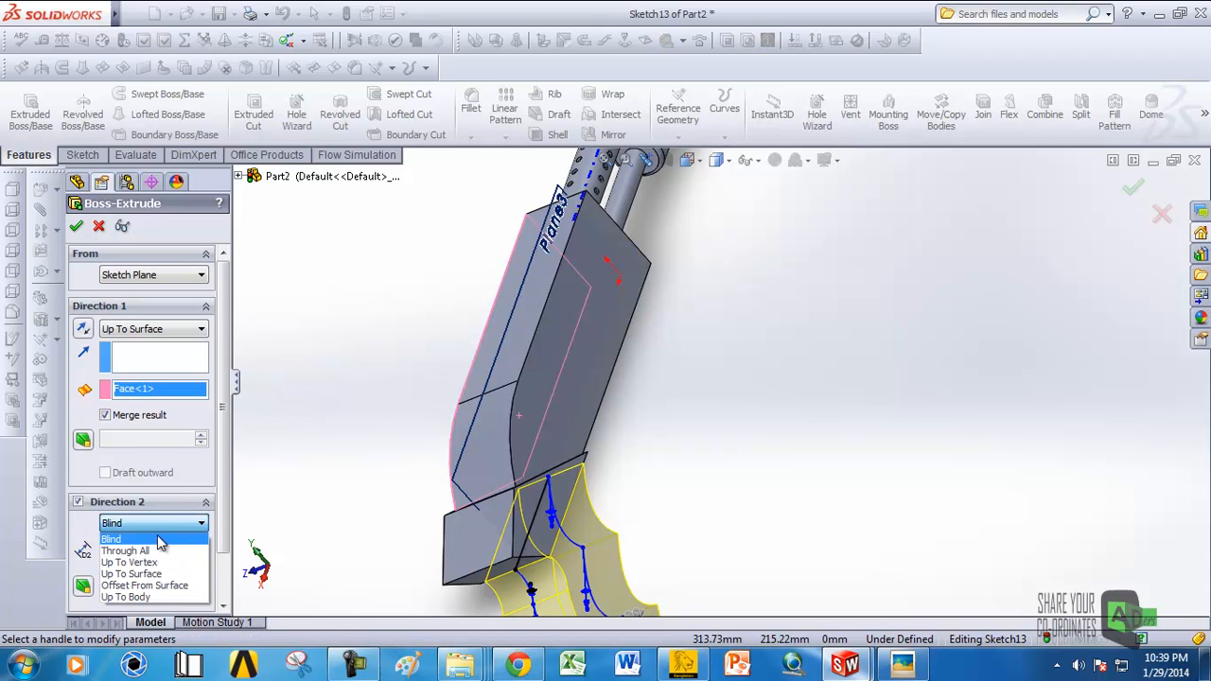
left_click(133, 570)
left_click(585, 391)
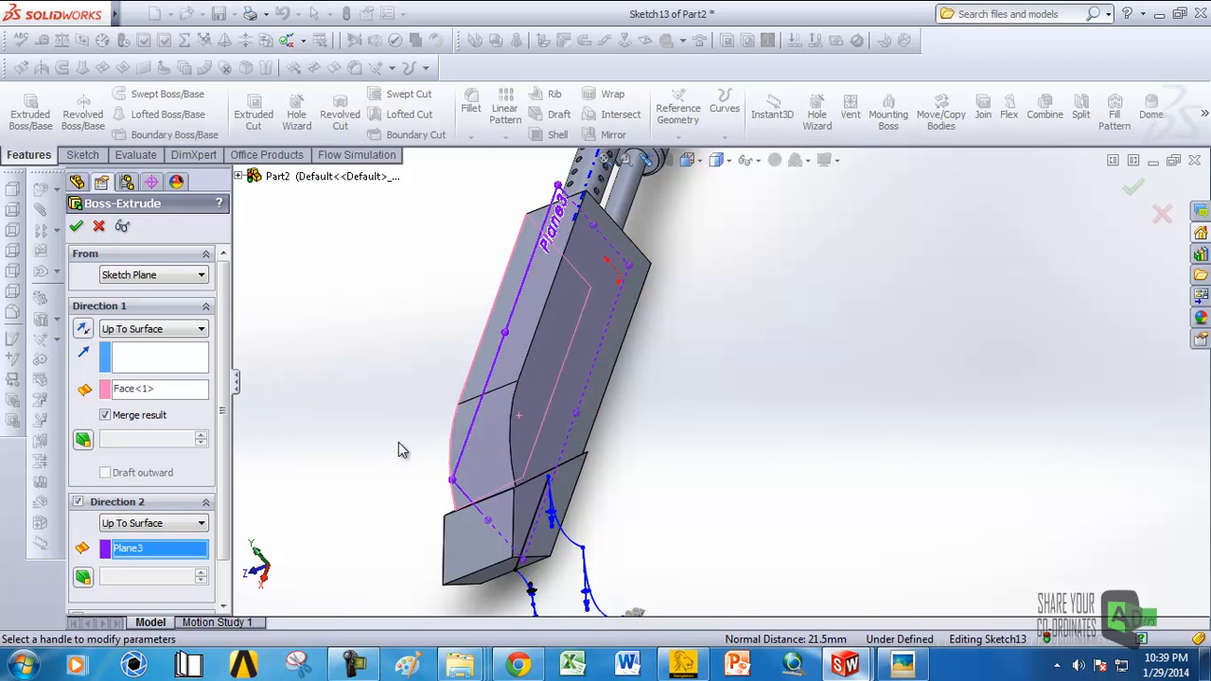
right_click(166, 551)
left_click(208, 571)
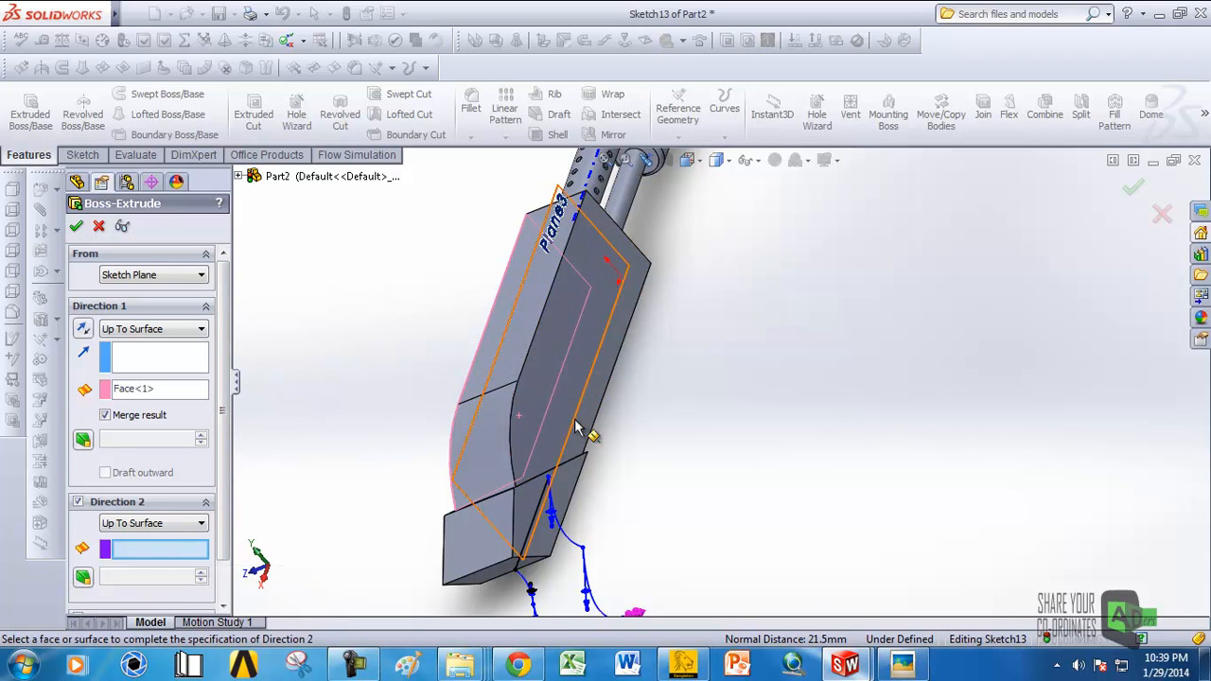
Step: End Direction 2 at the body's opposite side face and complete the grip extrusion
left_click(594, 391)
middle_click_drag(627, 432, 882, 396)
left_click(76, 227)
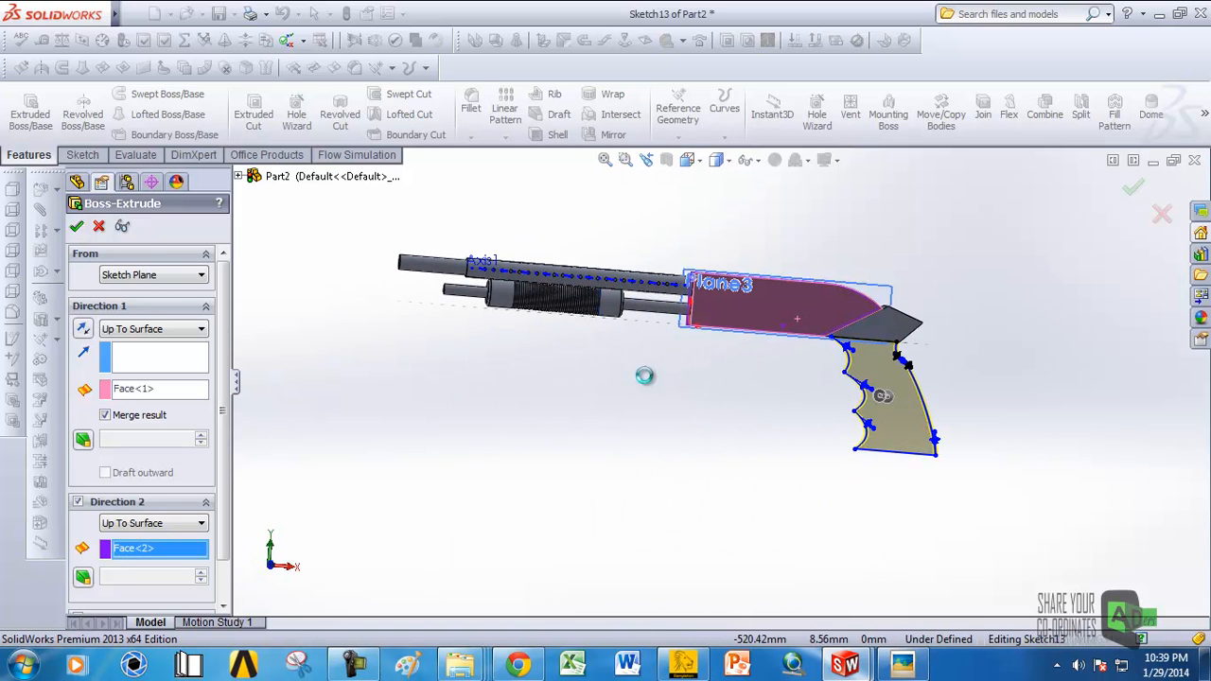
middle_click_drag(913, 343, 730, 441)
scroll(913, 355, "down", 3)
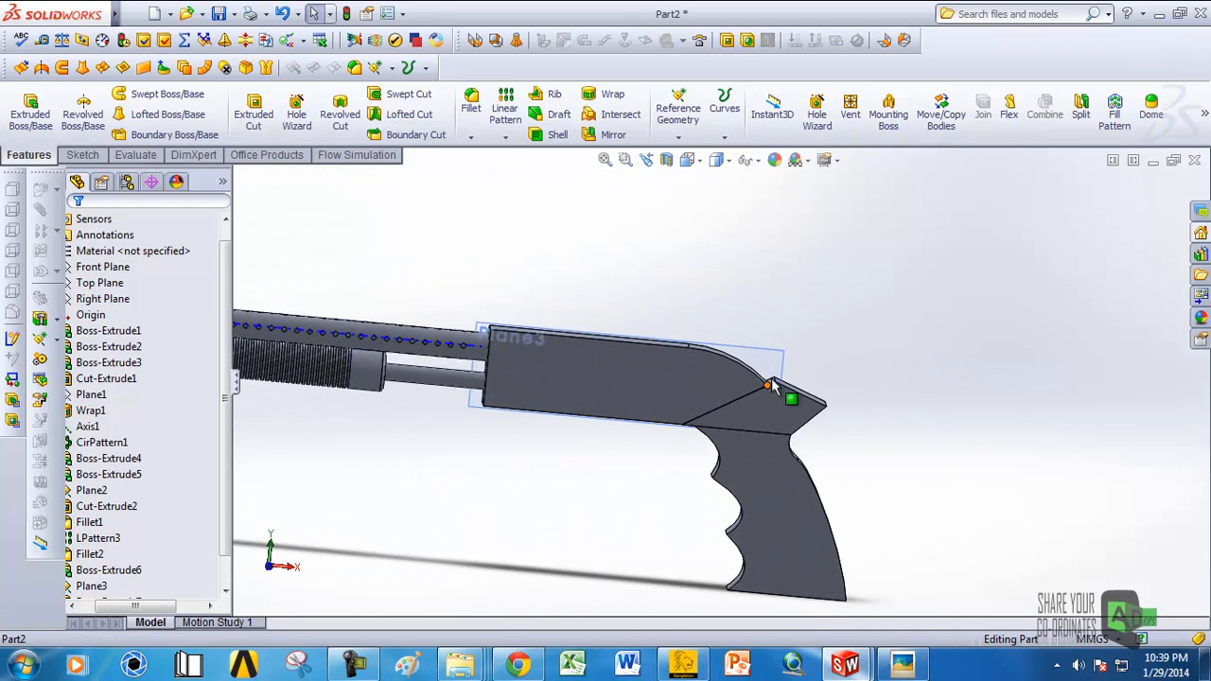
scroll(748, 407, "down", 5)
left_click(765, 354)
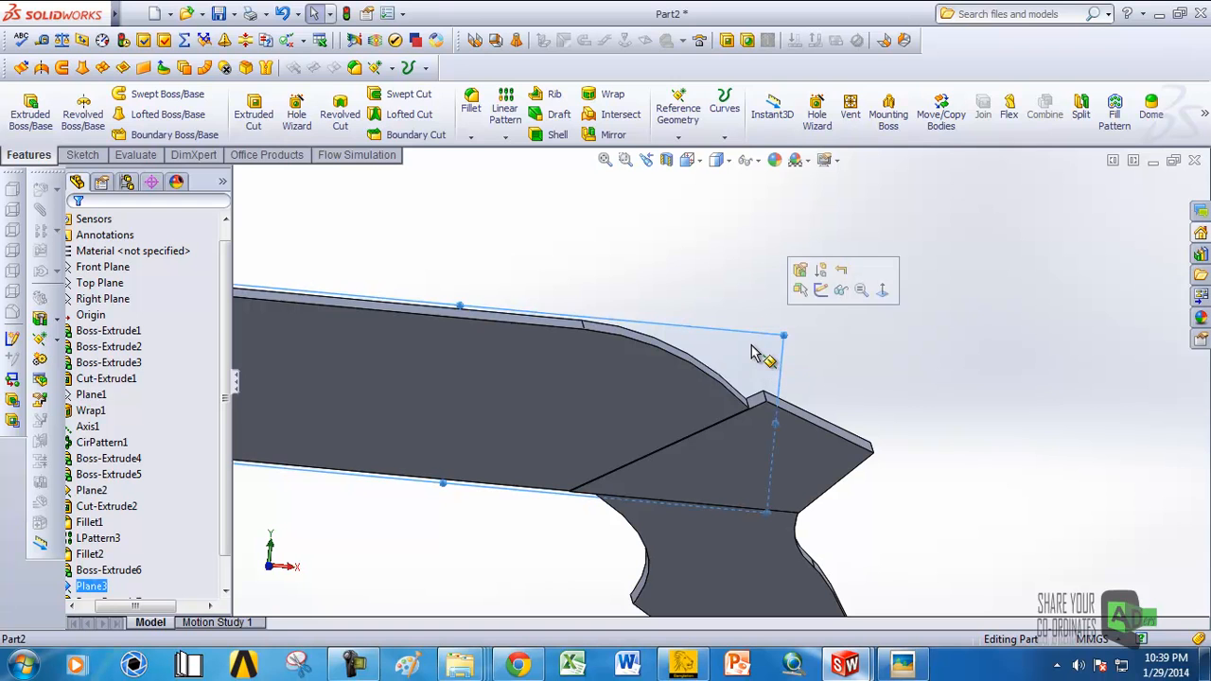
left_click(819, 292)
scroll(602, 496, "up", 5)
scroll(605, 443, "down", 3)
mouse_move(586, 420)
middle_mouse_down()
mouse_move(573, 441)
mouse_move(592, 383)
mouse_move(580, 420)
middle_mouse_up()
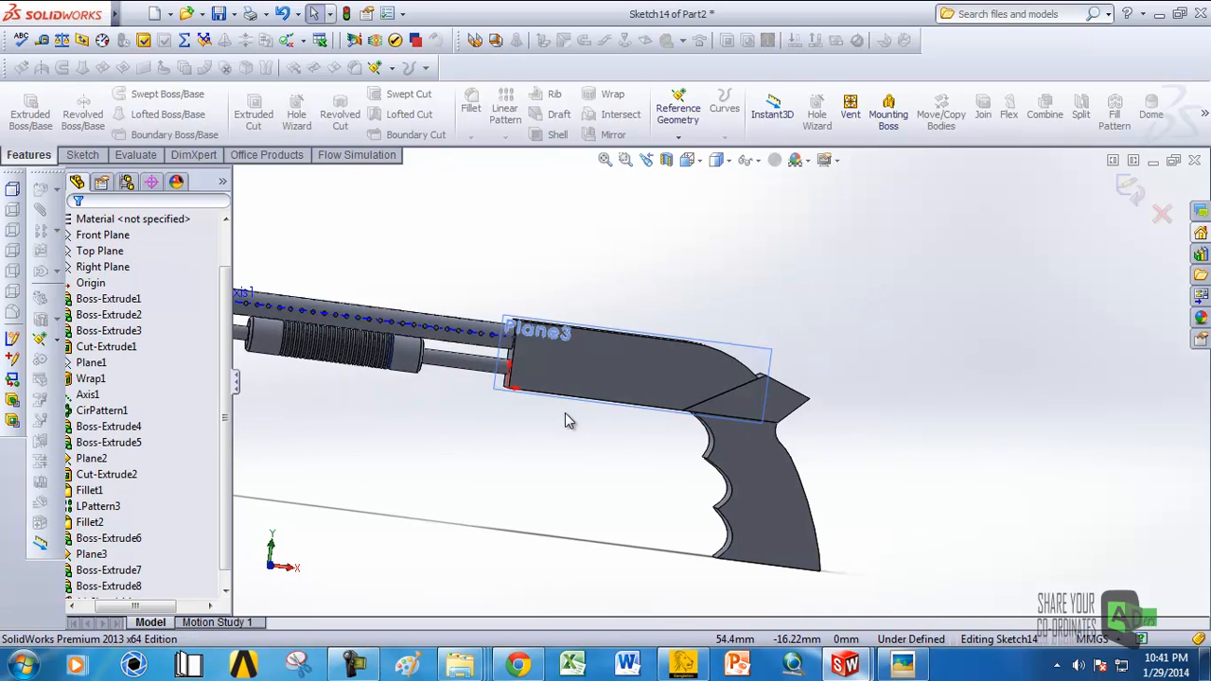
scroll(719, 453, "up", 6)
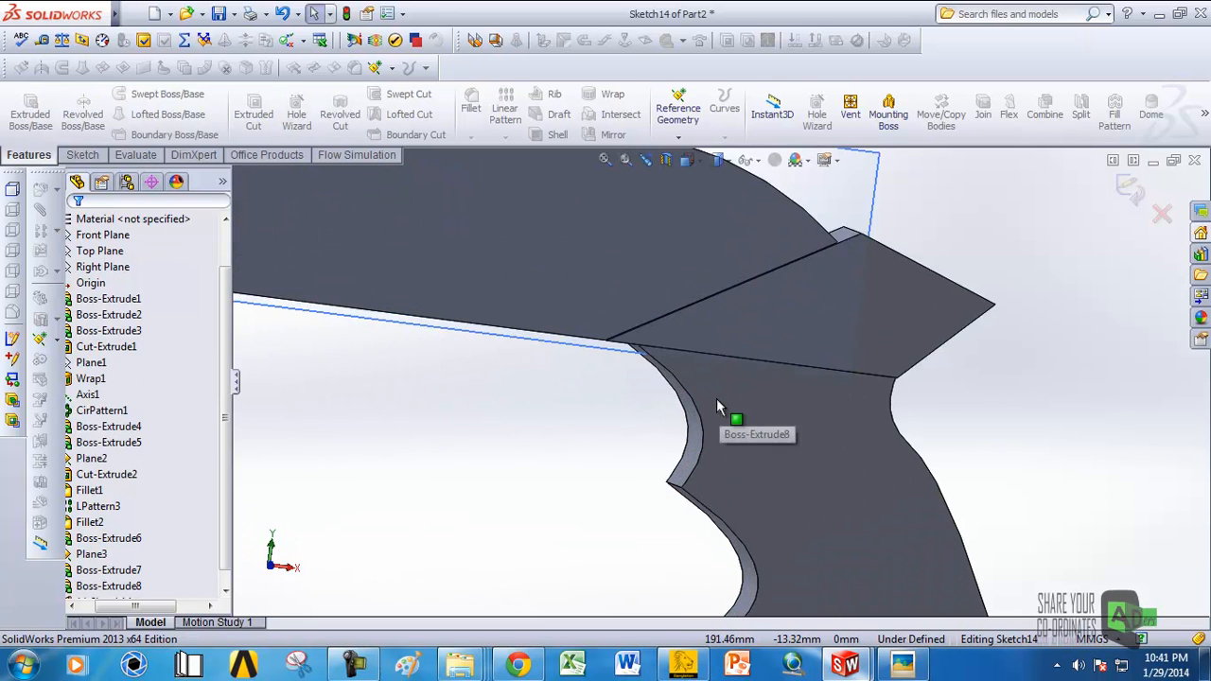
middle_click_drag(719, 406, 664, 358)
scroll(700, 398, "down", 5)
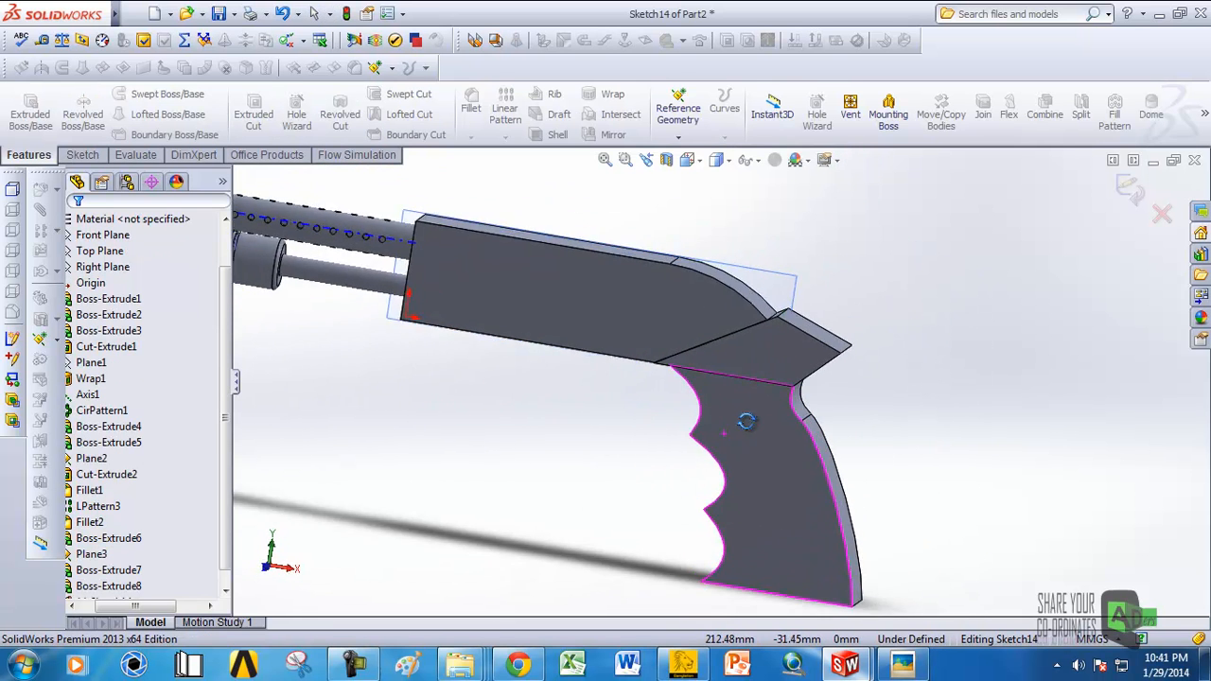
scroll(715, 401, "up", 3)
scroll(698, 399, "down", 3)
scroll(699, 398, "up", 2)
middle_click_drag(693, 399, 665, 426)
left_click(114, 476)
scroll(233, 359, "down", 1)
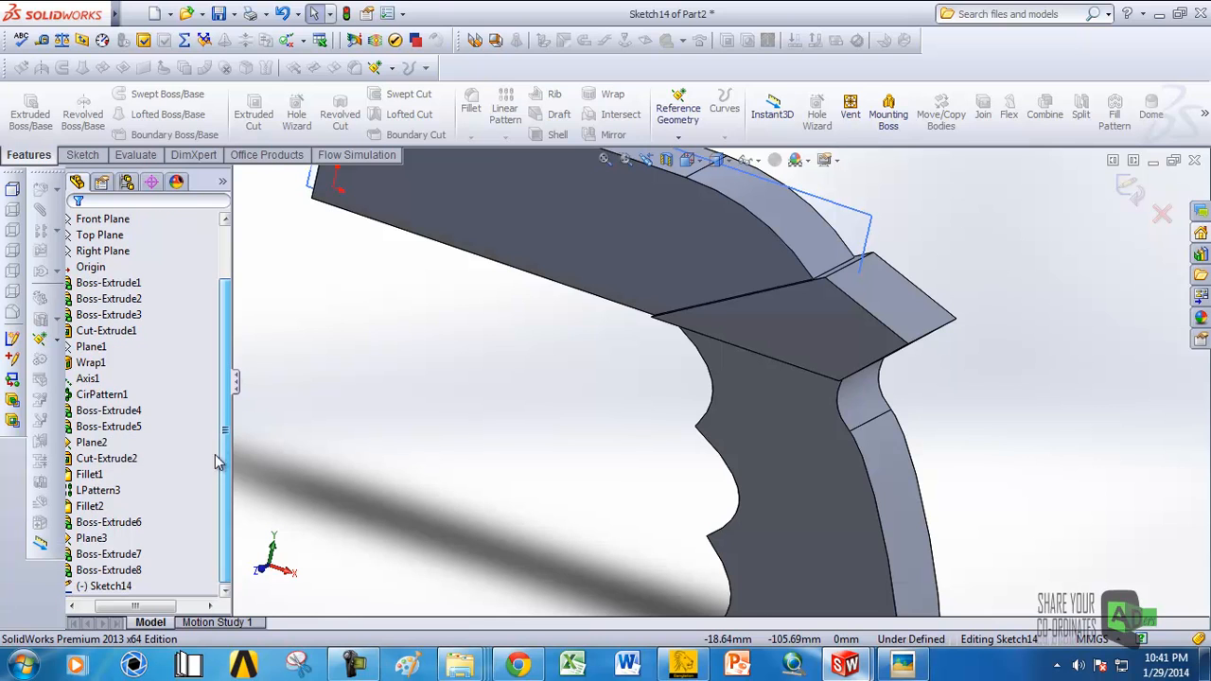
left_click(1160, 216)
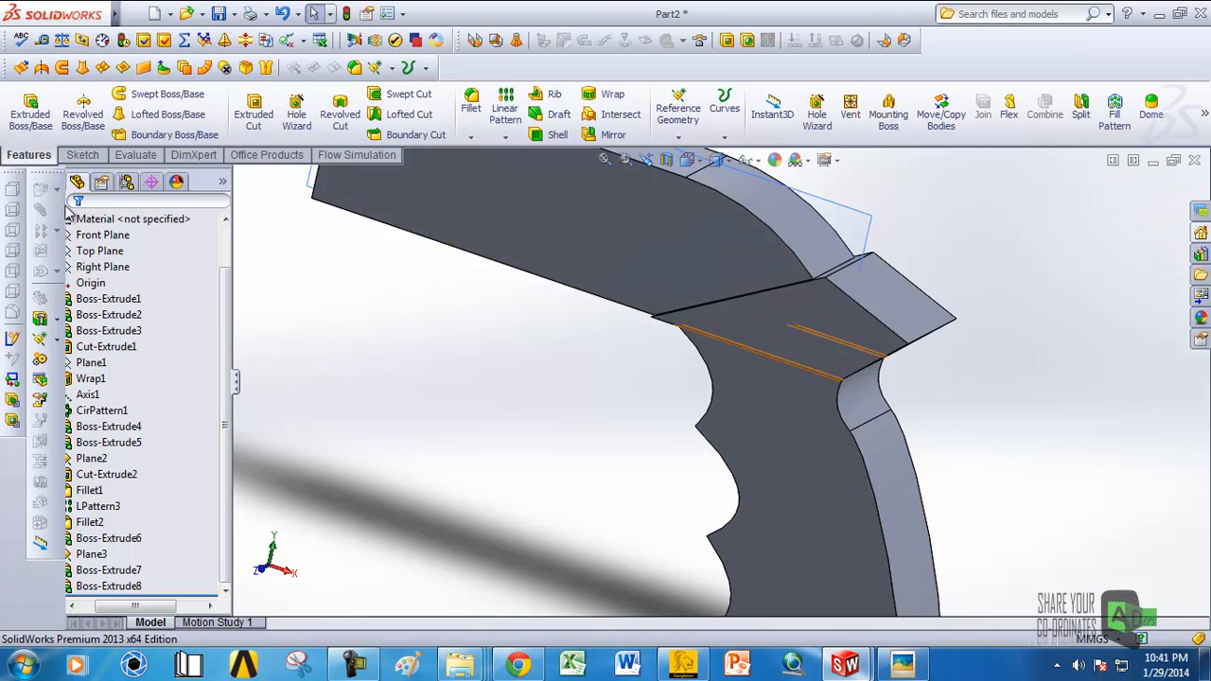
left_click_drag(54, 177, 16, 179)
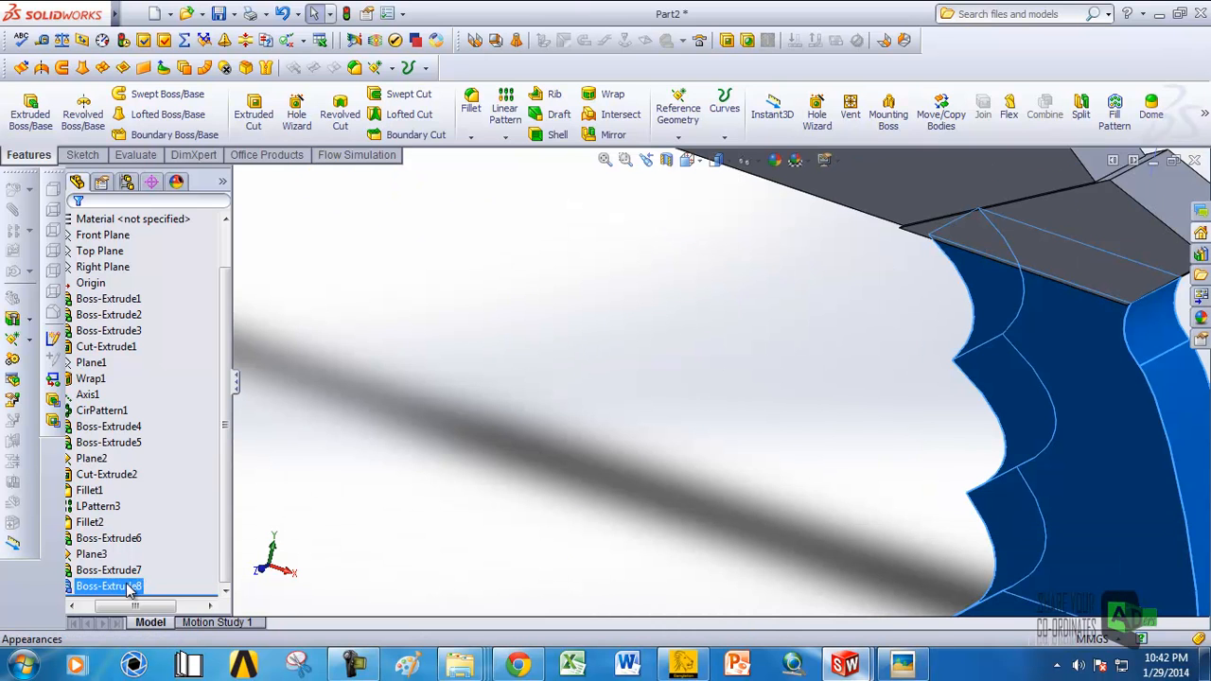
Step: Open the grip extrusion's sketch for editing and switch to the Front view
right_click(129, 590)
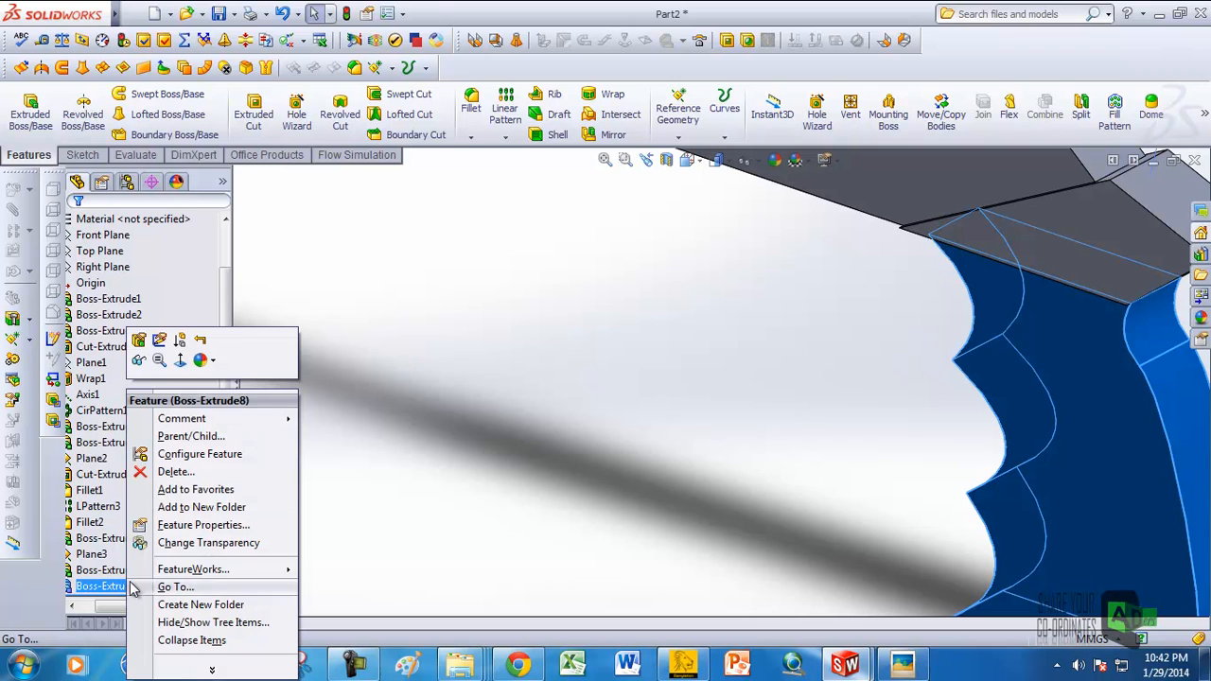
left_click(158, 341)
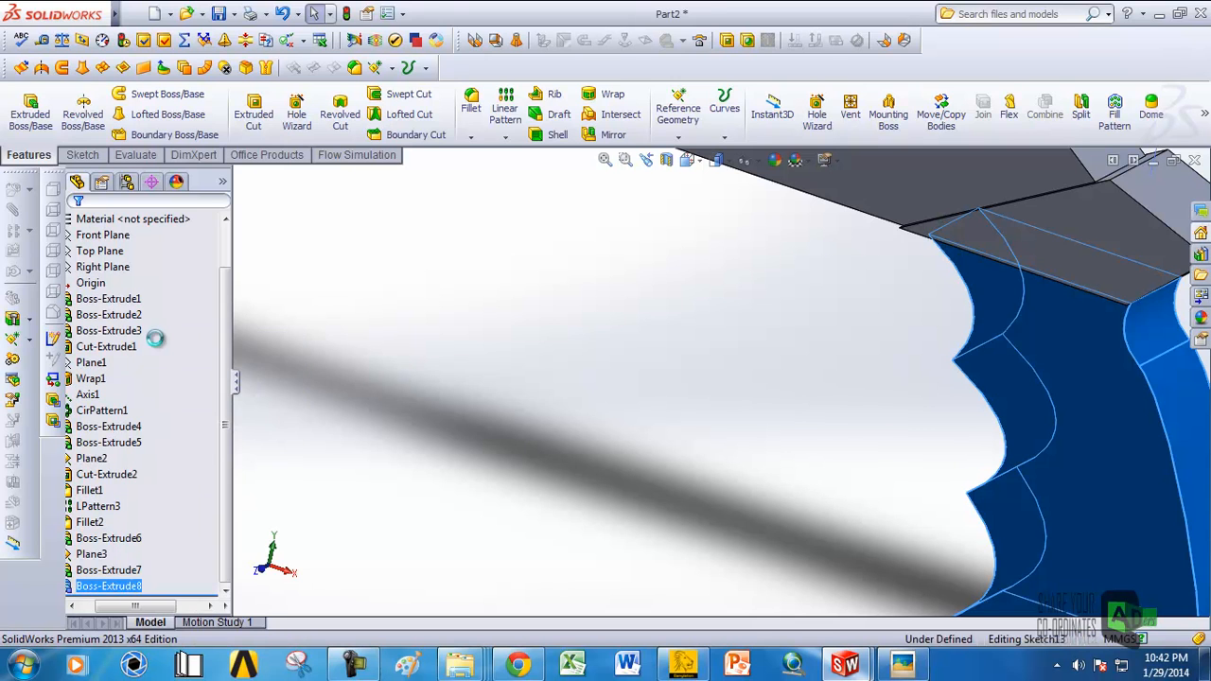
scroll(847, 391, "up", 5)
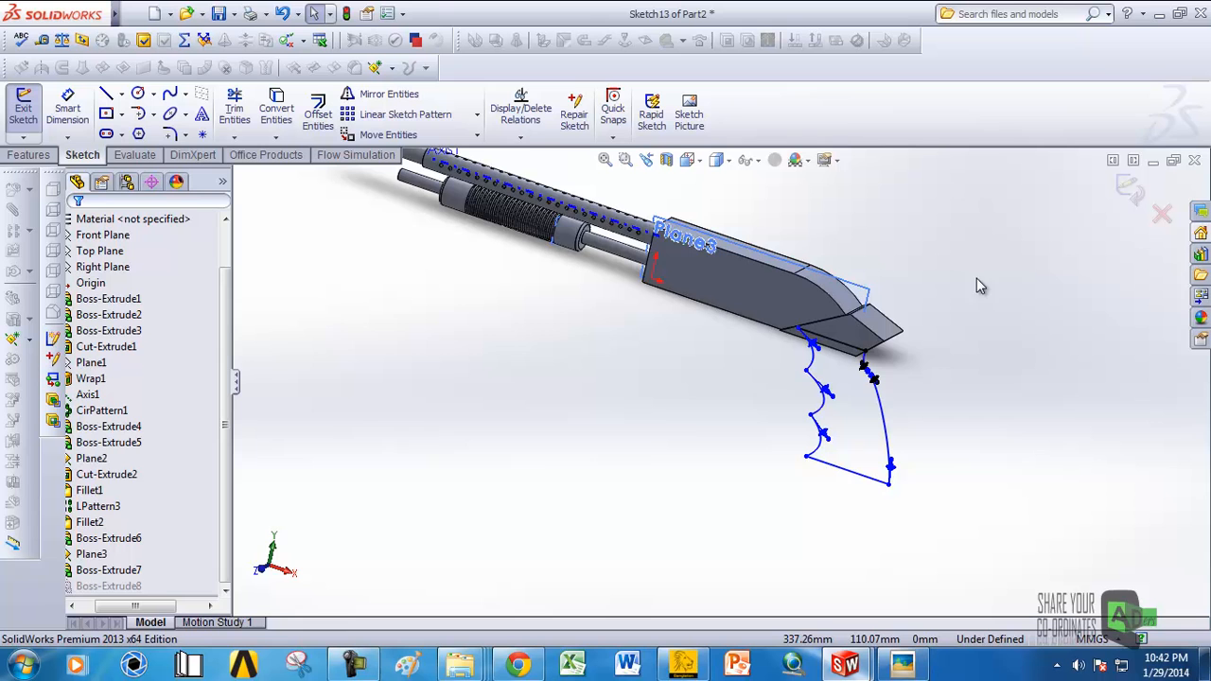
left_click(688, 159)
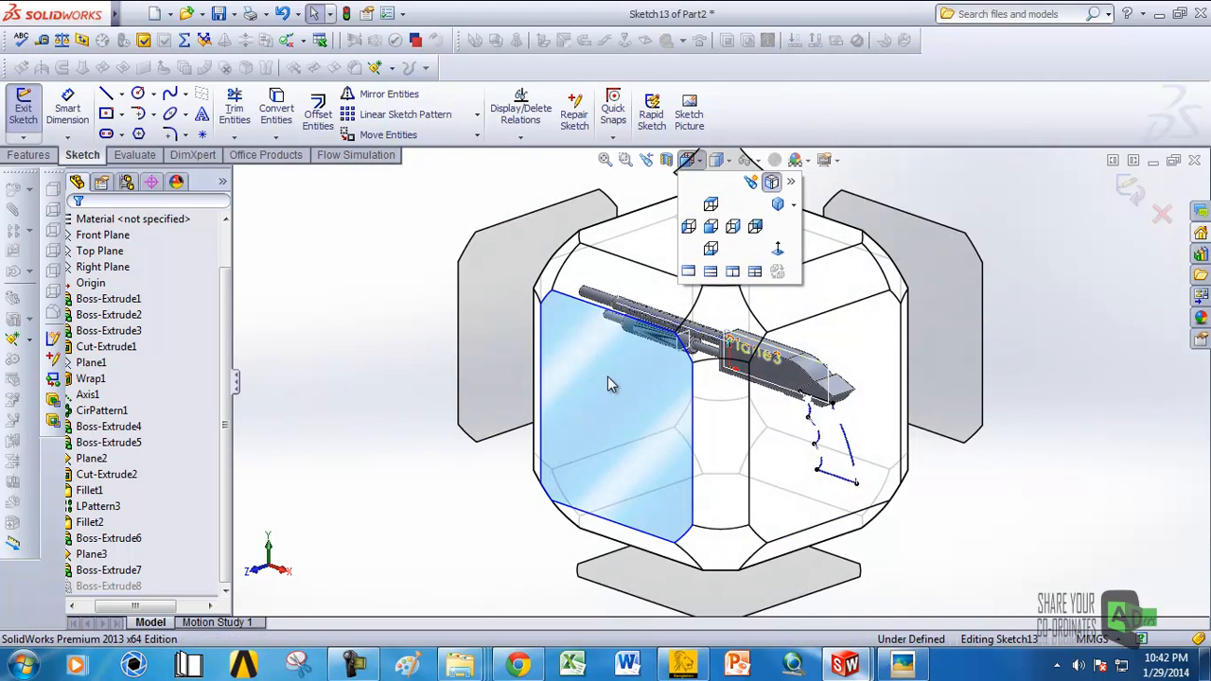
left_click(608, 377)
Step: Delete the uppermost finger-groove spline of the grip profile
scroll(809, 406, "up", 5)
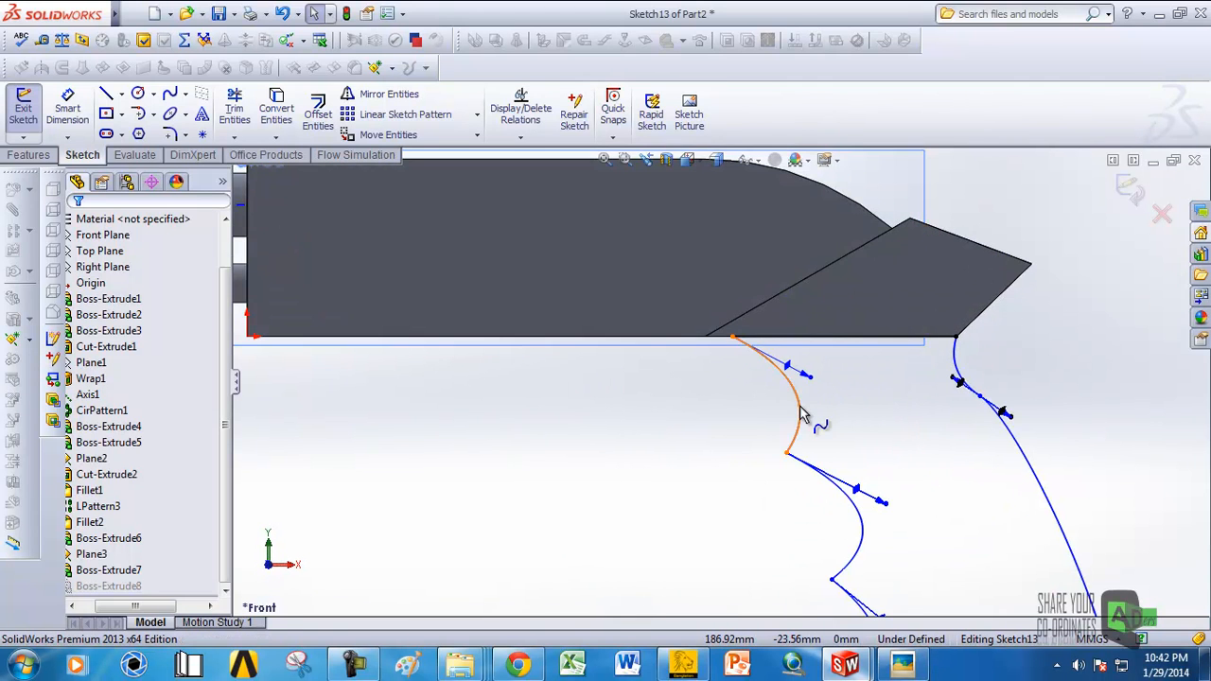
left_click(801, 414)
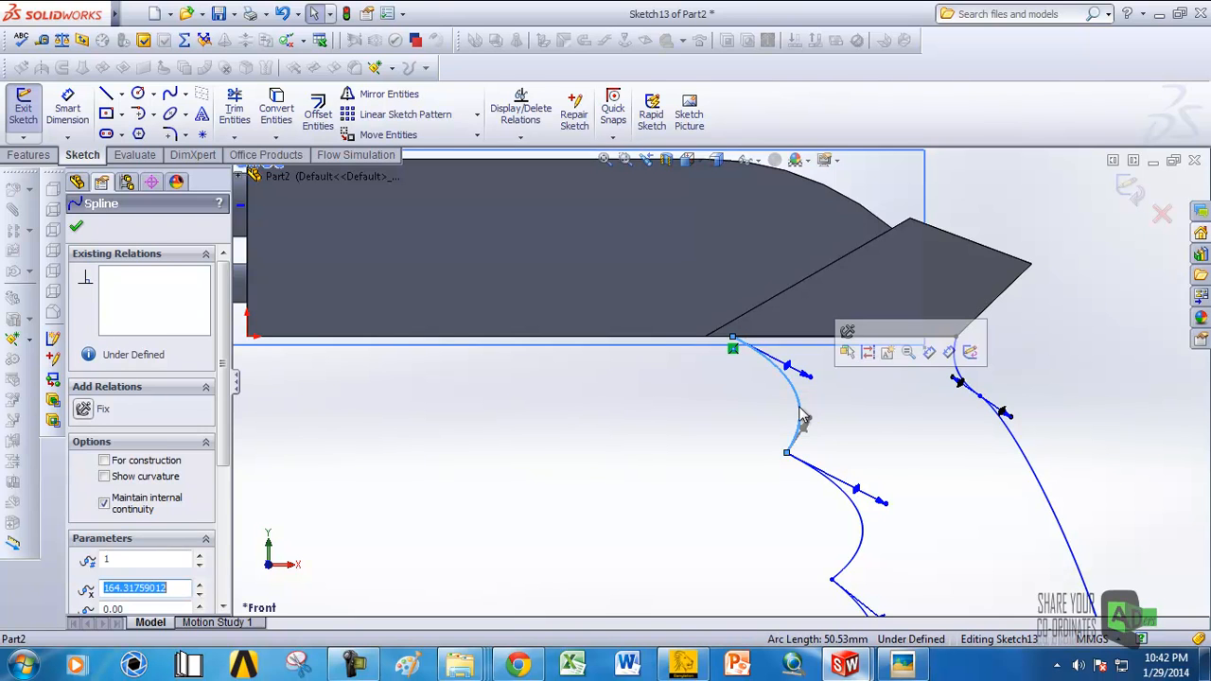
key("Delete")
key("l")
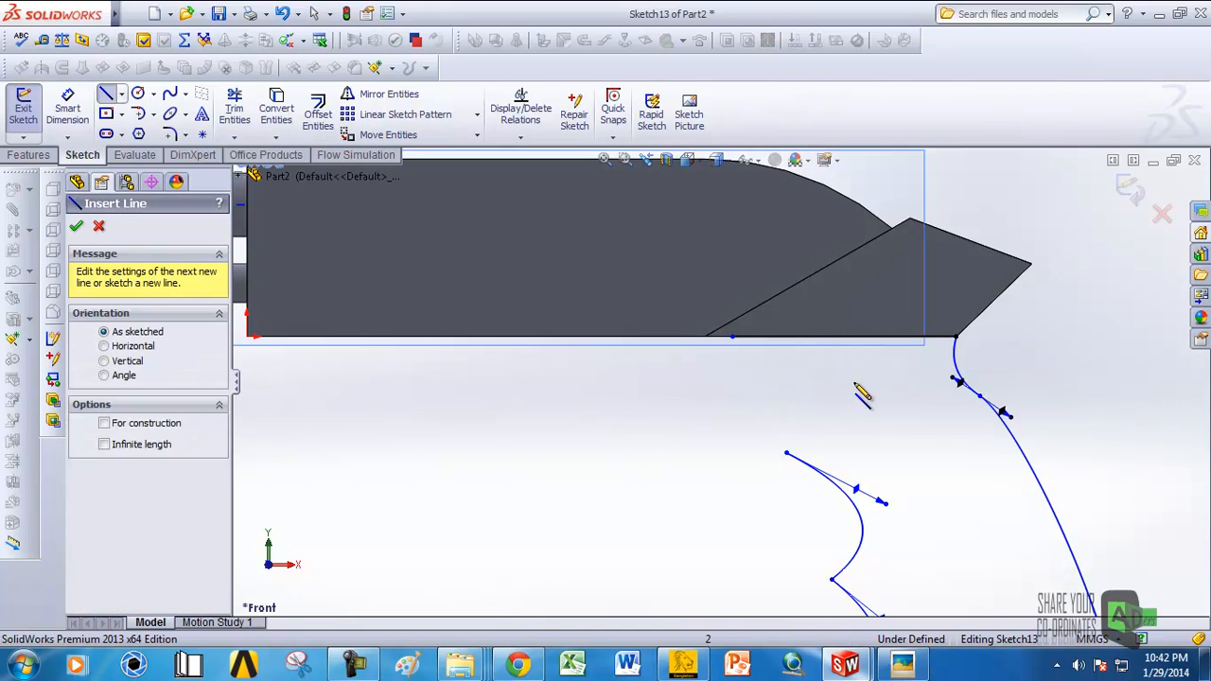
left_click(731, 338)
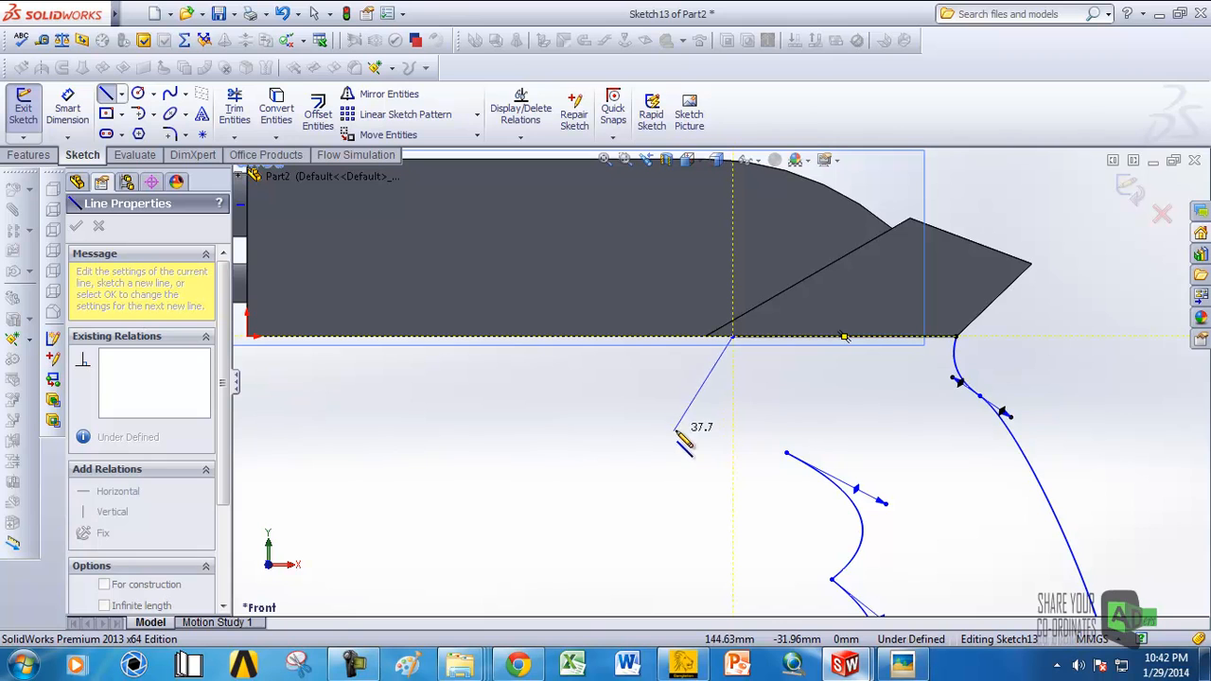
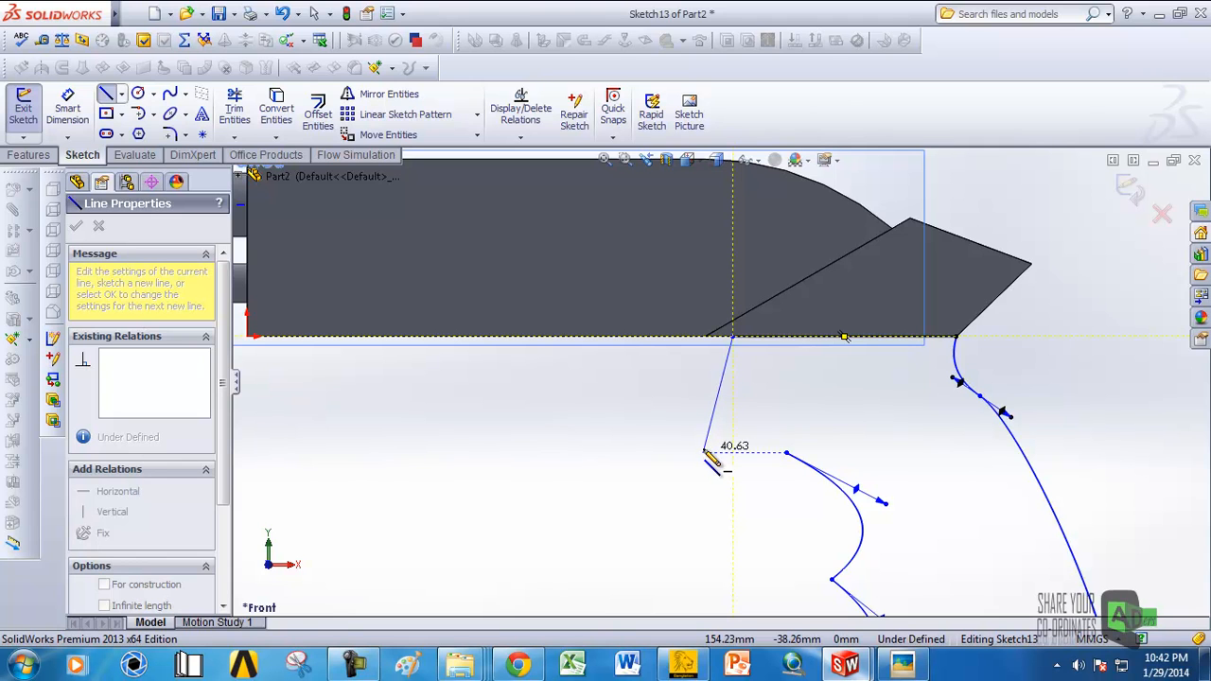
key("Escape")
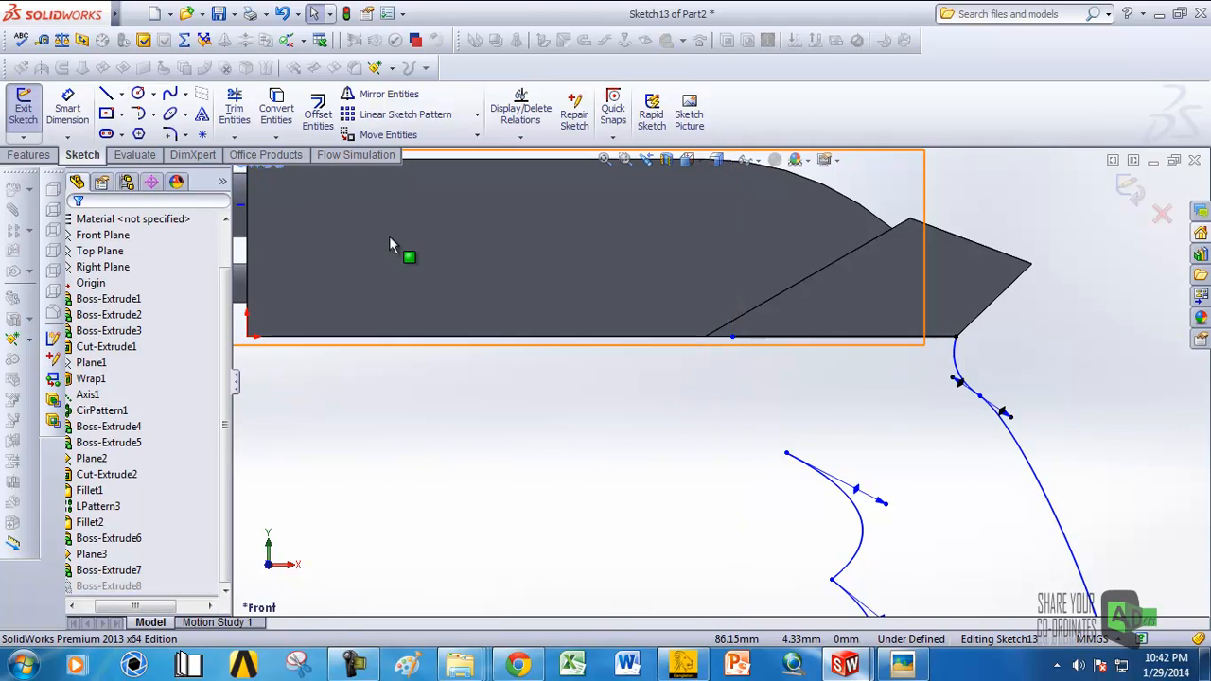
Step: Draw a line from the rear block's lower edge, above the second groove's upper end, slanting forward and down to that end's height
key("l")
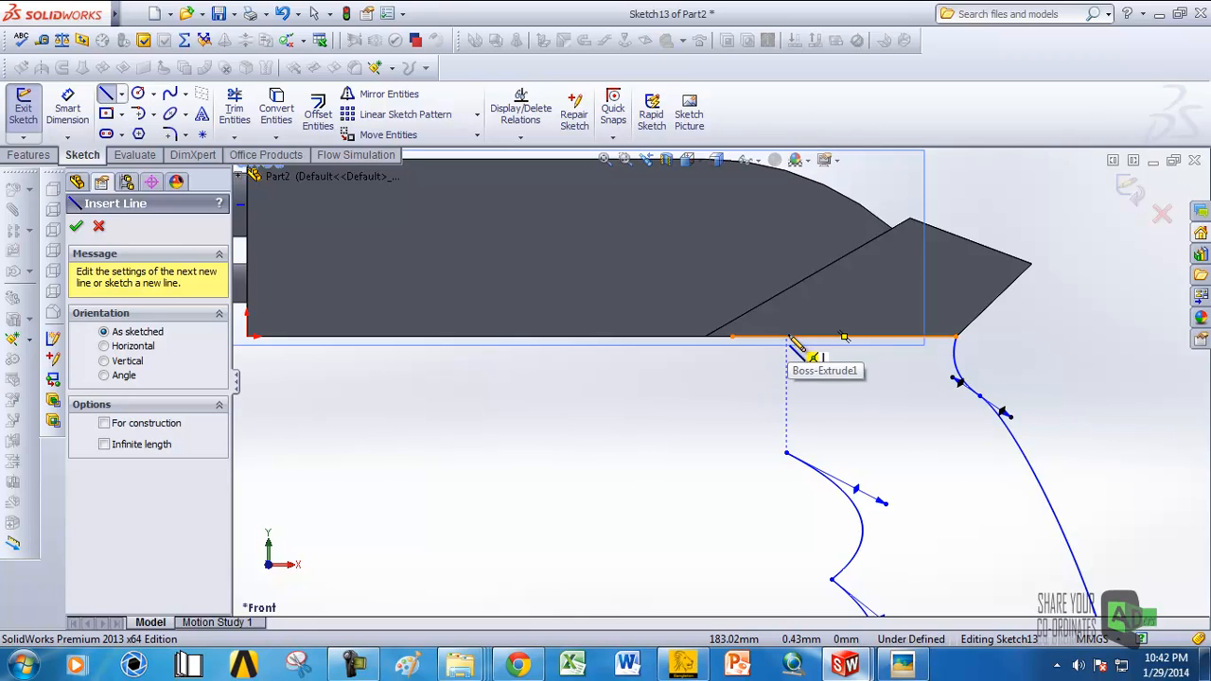
left_click(786, 337)
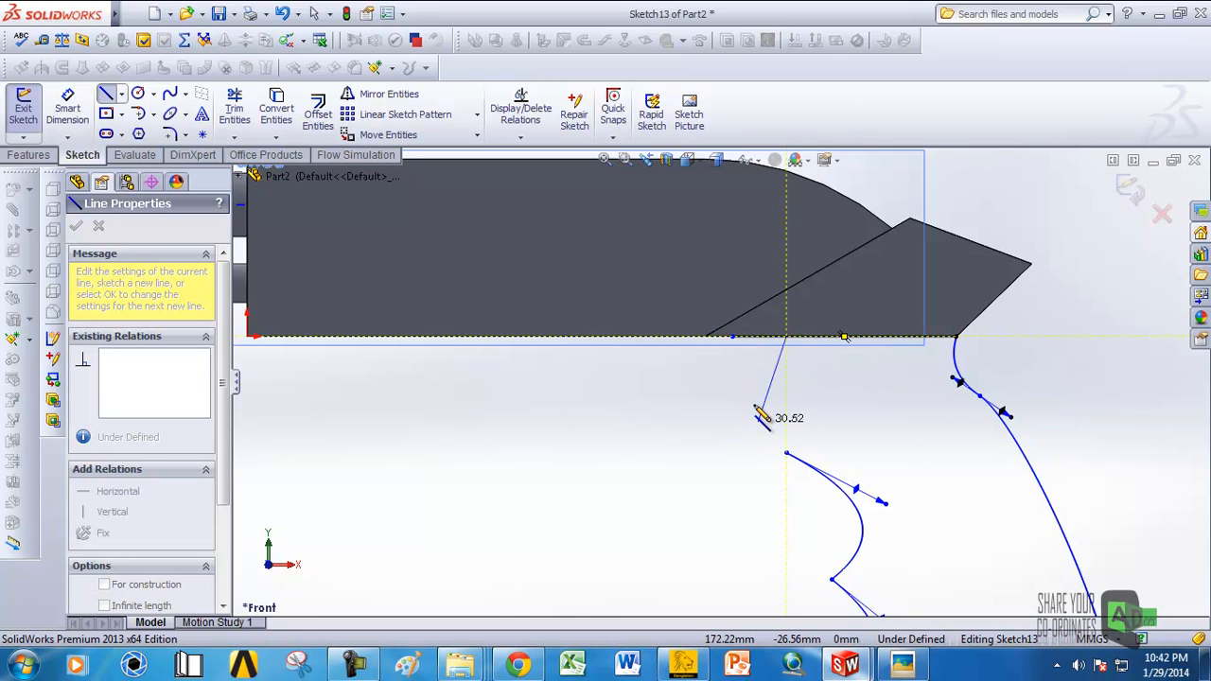
left_click(758, 452)
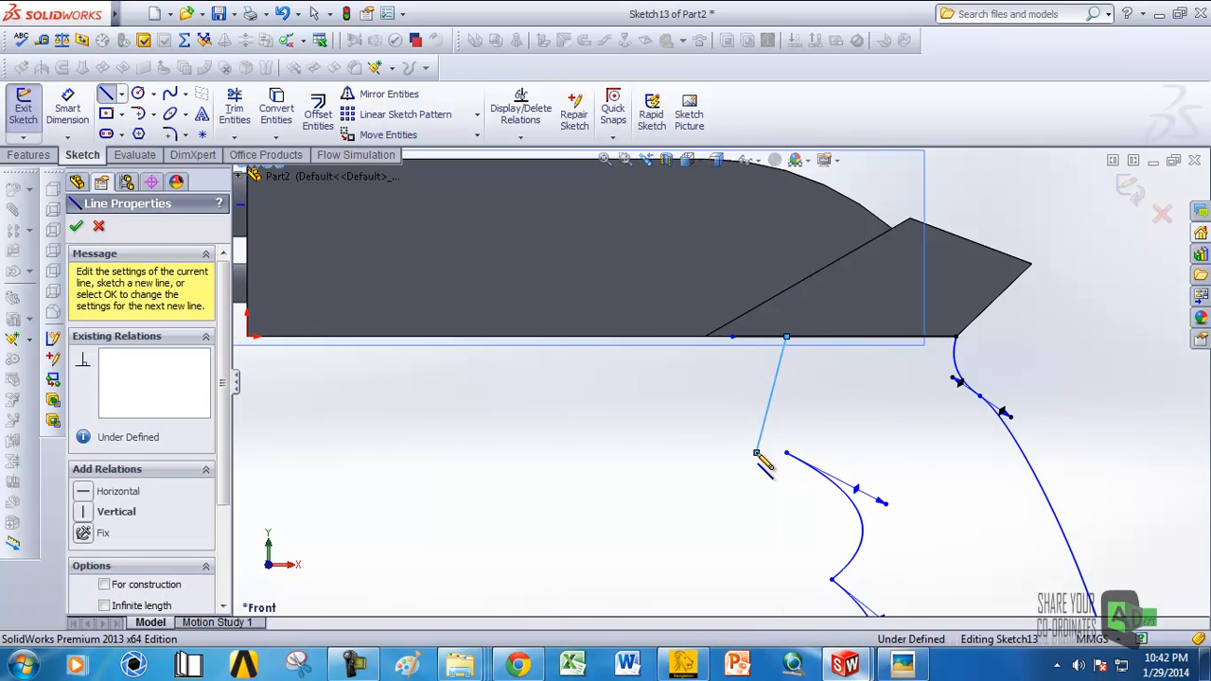
right_click(758, 453)
left_click(837, 165)
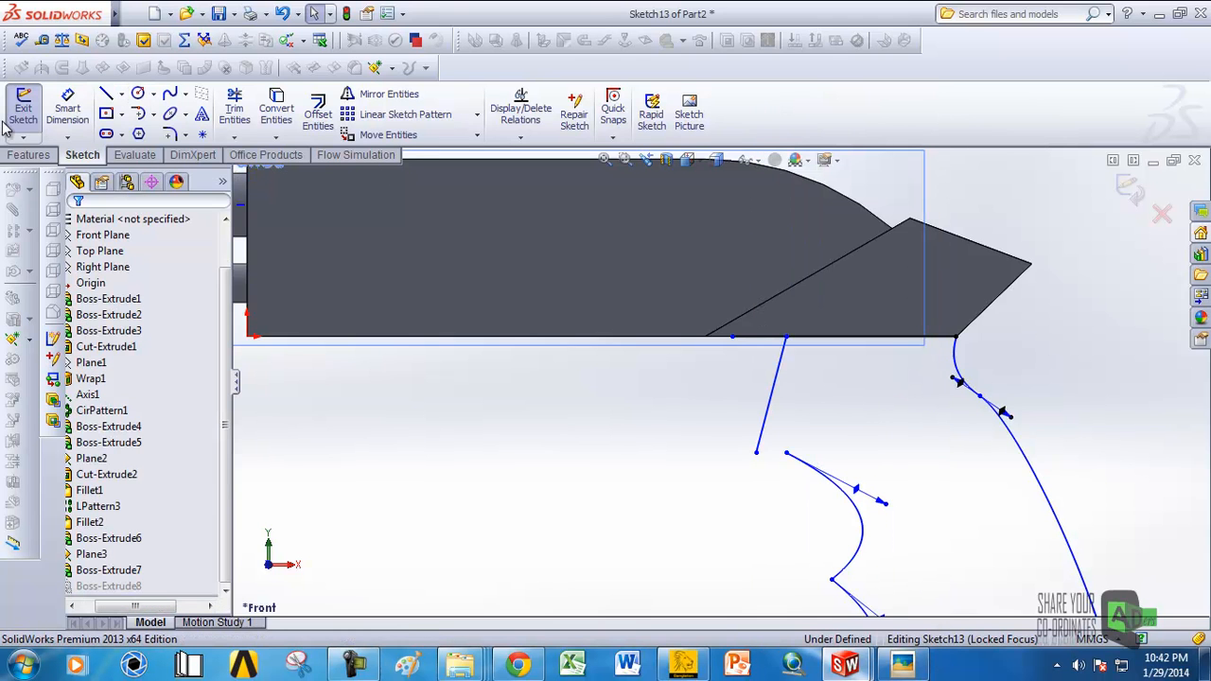
Step: Delete the middle finger-groove spline of the grip profile
left_click(838, 497)
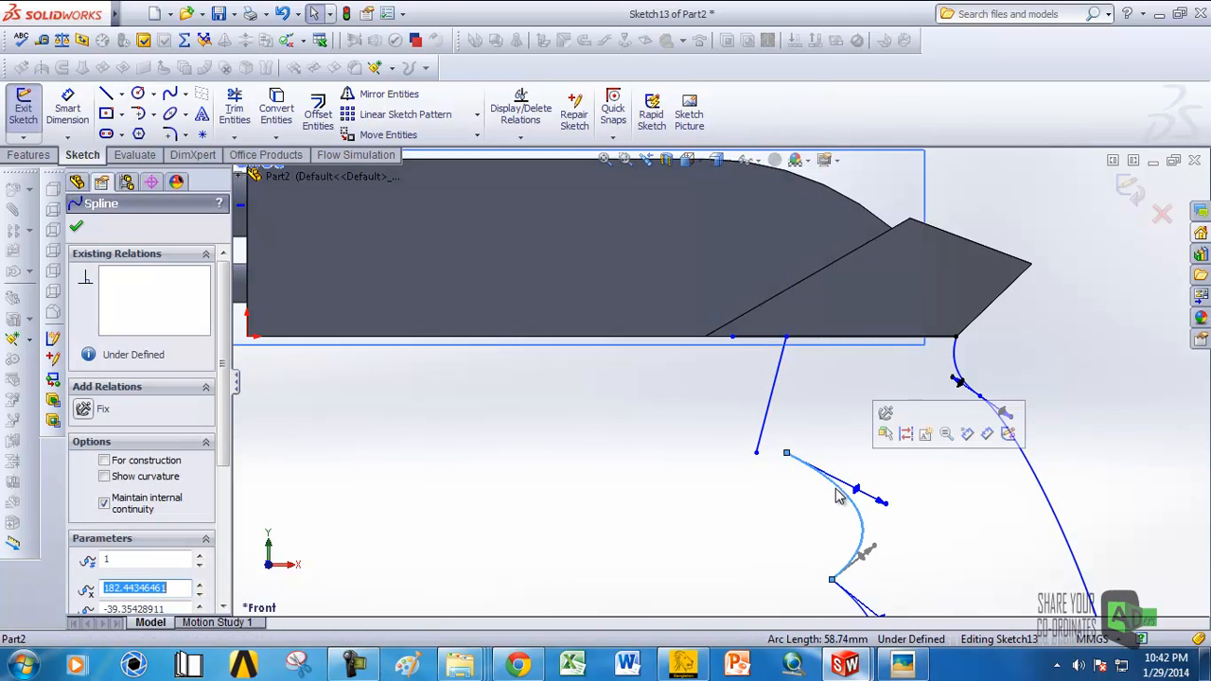
key("Delete")
scroll(824, 496, "up", 3)
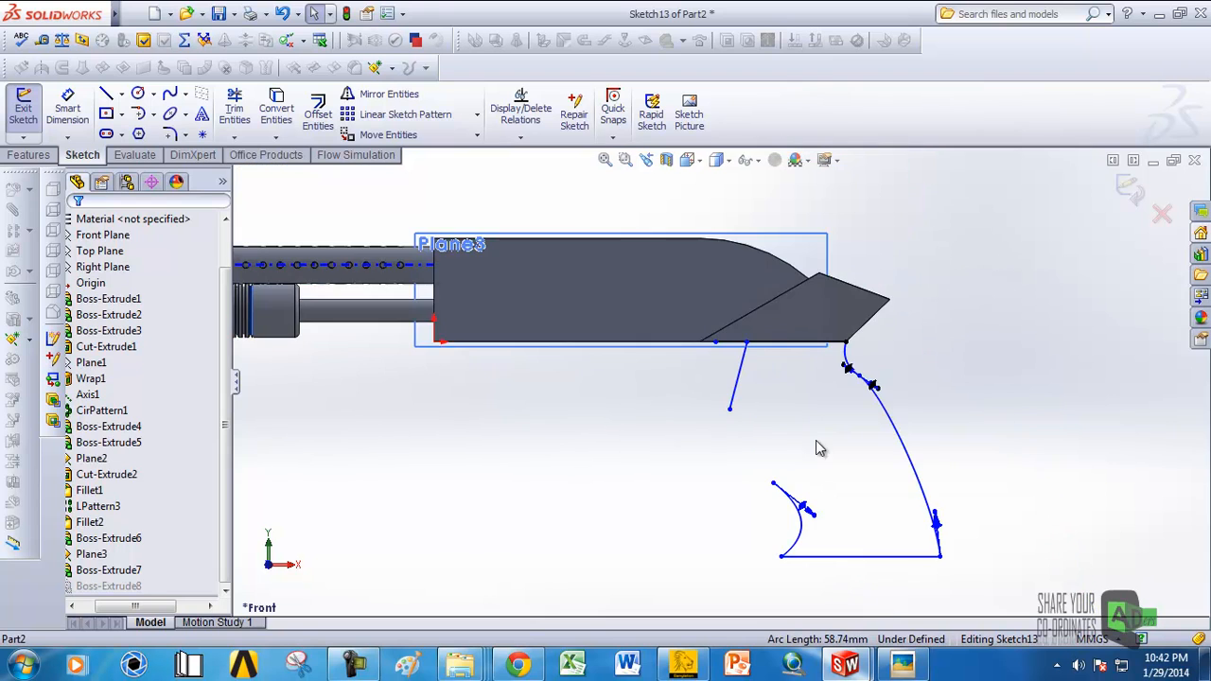
left_click(106, 95)
scroll(785, 453, "down", 2)
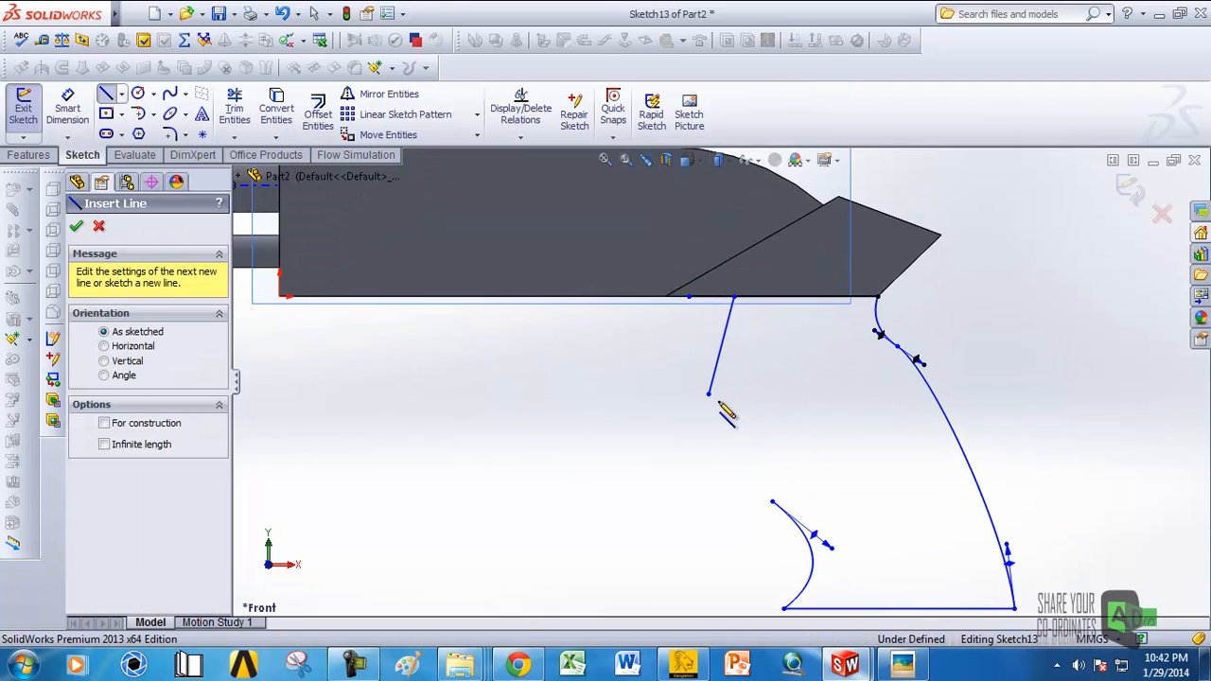
left_click(709, 394)
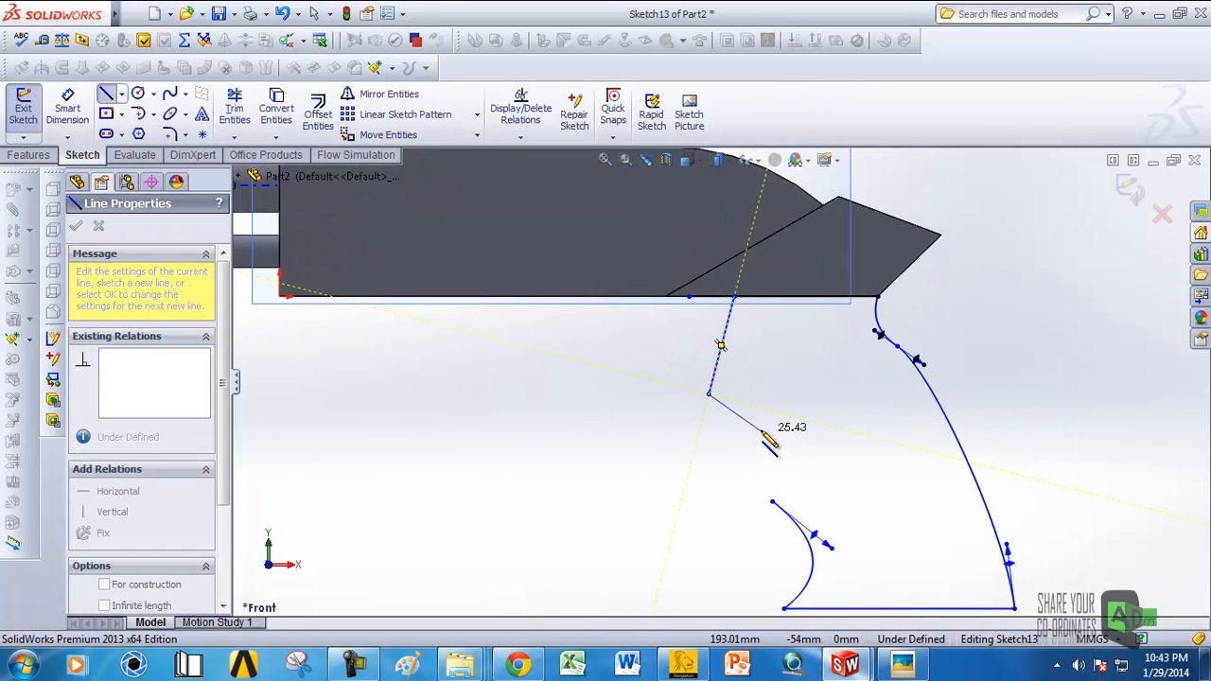
right_click(747, 435)
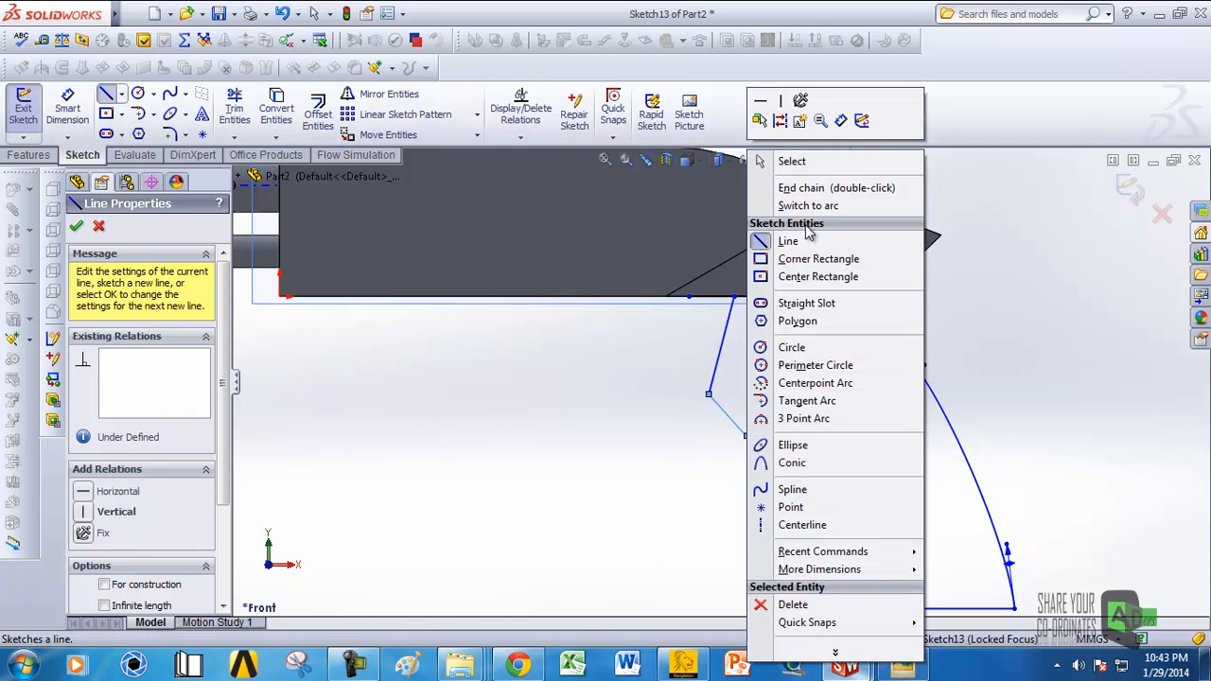
left_click(792, 161)
scroll(774, 406, "down", 2)
left_click_drag(715, 466, 728, 496)
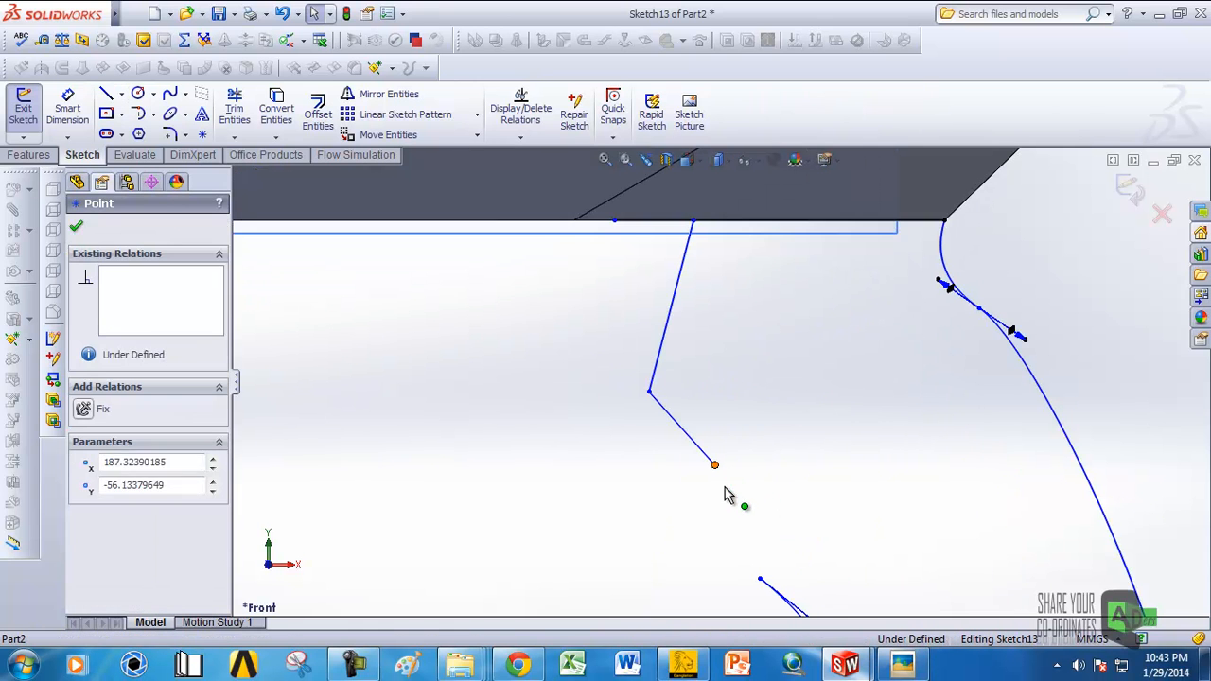
left_click(706, 467)
left_click(690, 447)
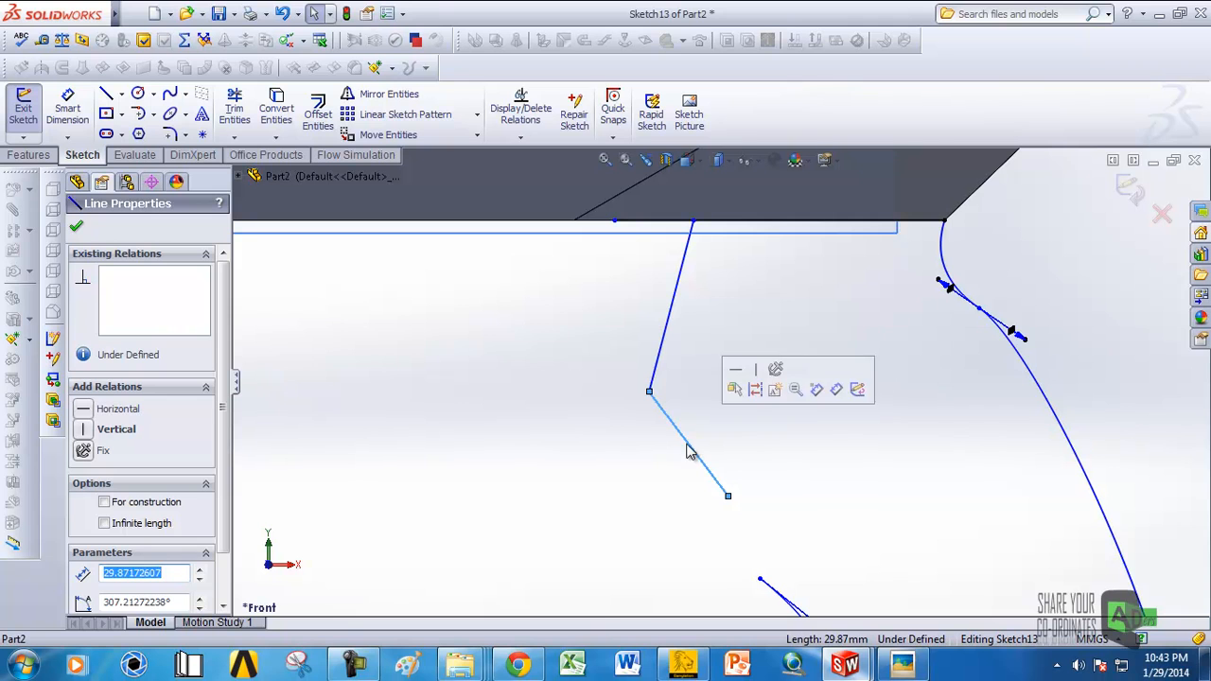
key("Delete")
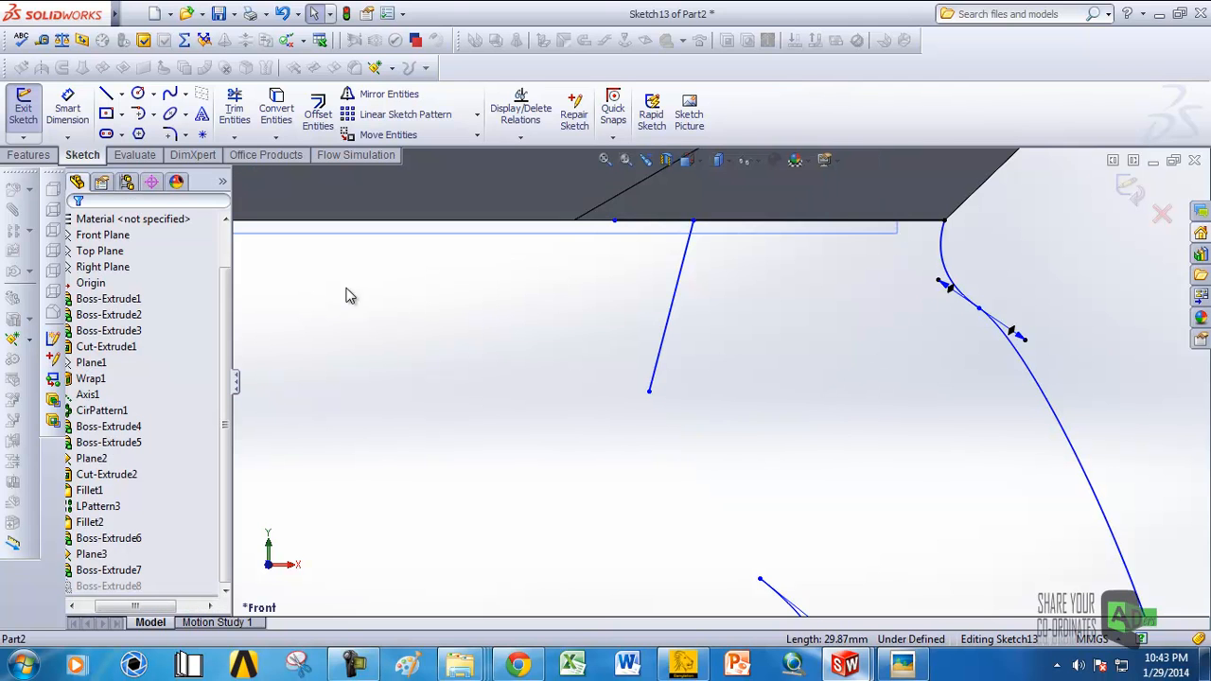
Step: Draw a two-point spline about 29 mm long from the slanted line's lower end, running down toward the grip's rear
left_click(170, 94)
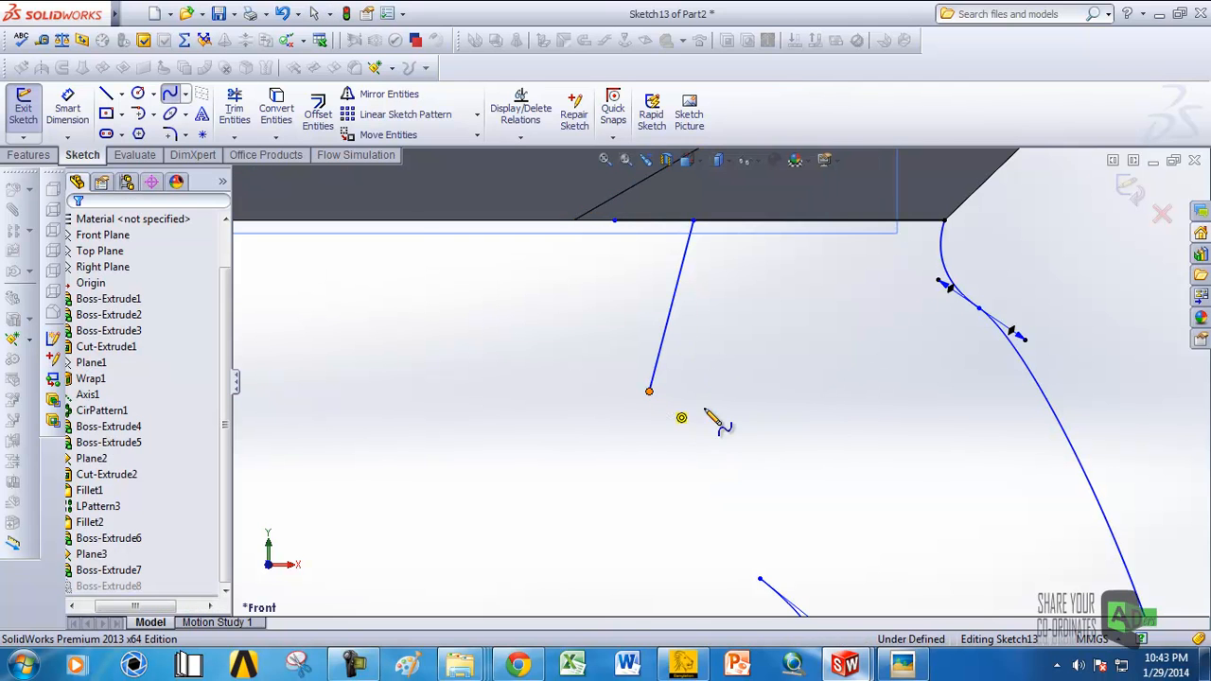
left_click(649, 390)
left_click(733, 485)
right_click(734, 486)
left_click(780, 232)
Step: Bow the new spline rearward into a finger groove and move its free end down to about X 194, Y -70 mm
left_click(696, 440)
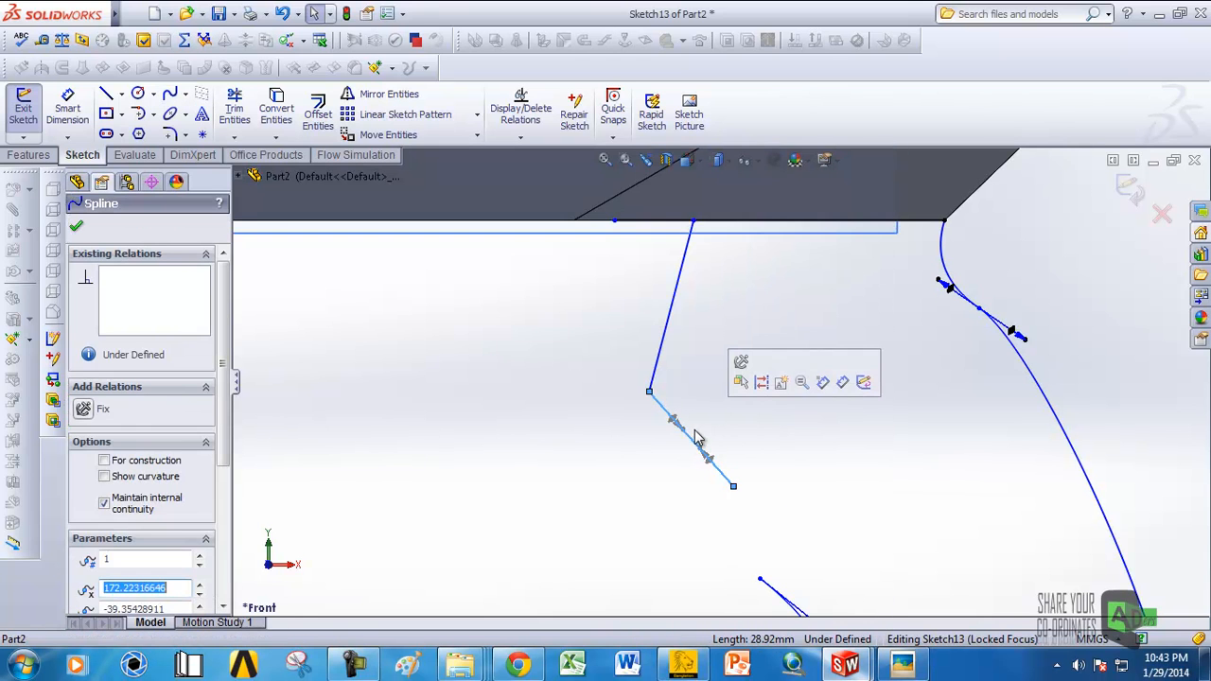
left_click_drag(685, 431, 766, 402)
left_click_drag(734, 488, 743, 526)
Step: Delete the lowest finger-groove spline, leaving the grip's bottom line in place
scroll(814, 500, "up", 4)
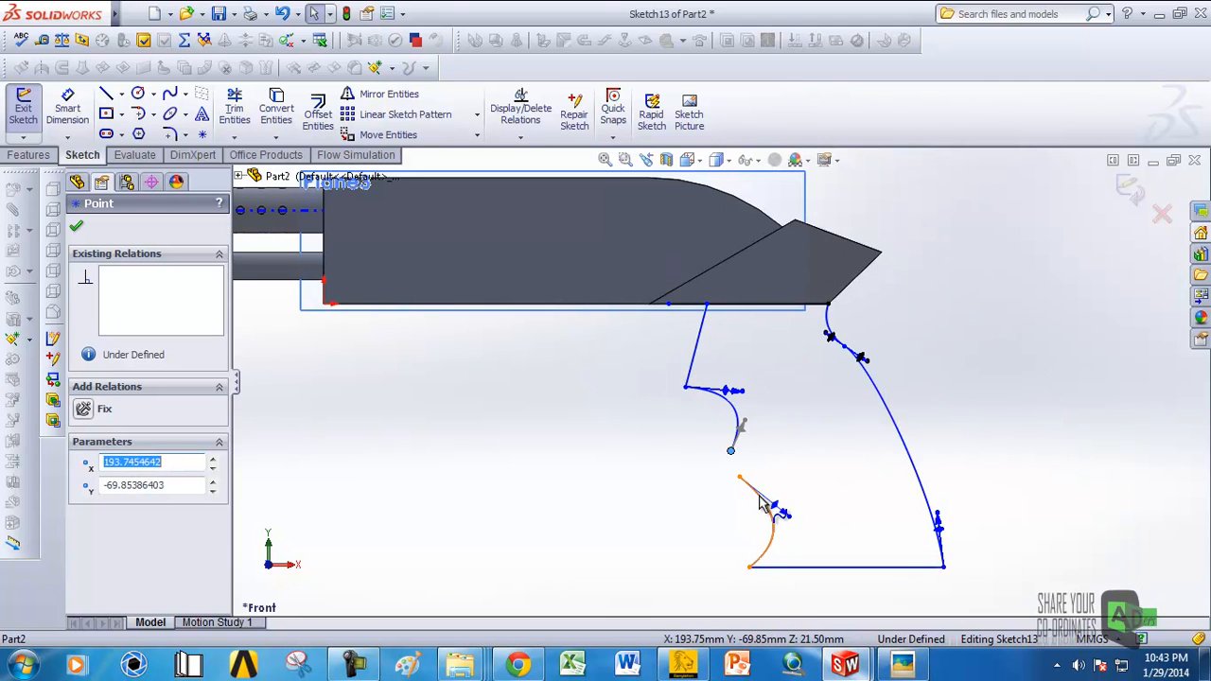
left_click_drag(741, 480, 766, 508)
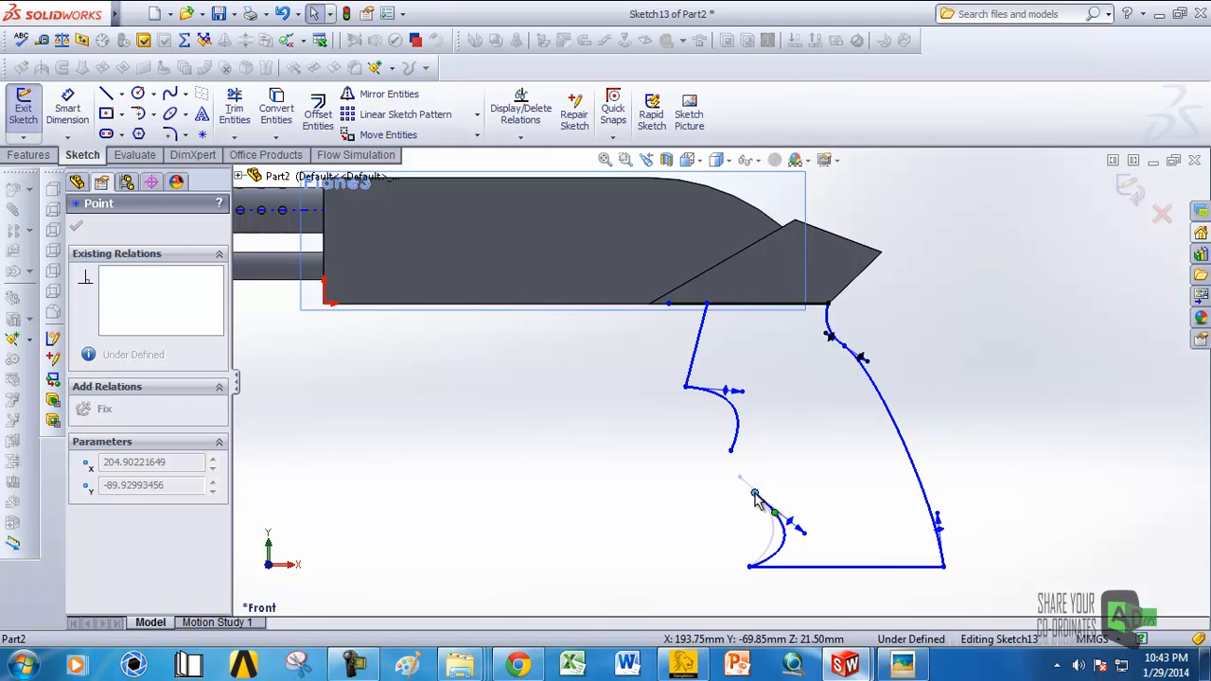
left_click_drag(755, 502, 761, 502)
left_click(783, 539)
key("Delete")
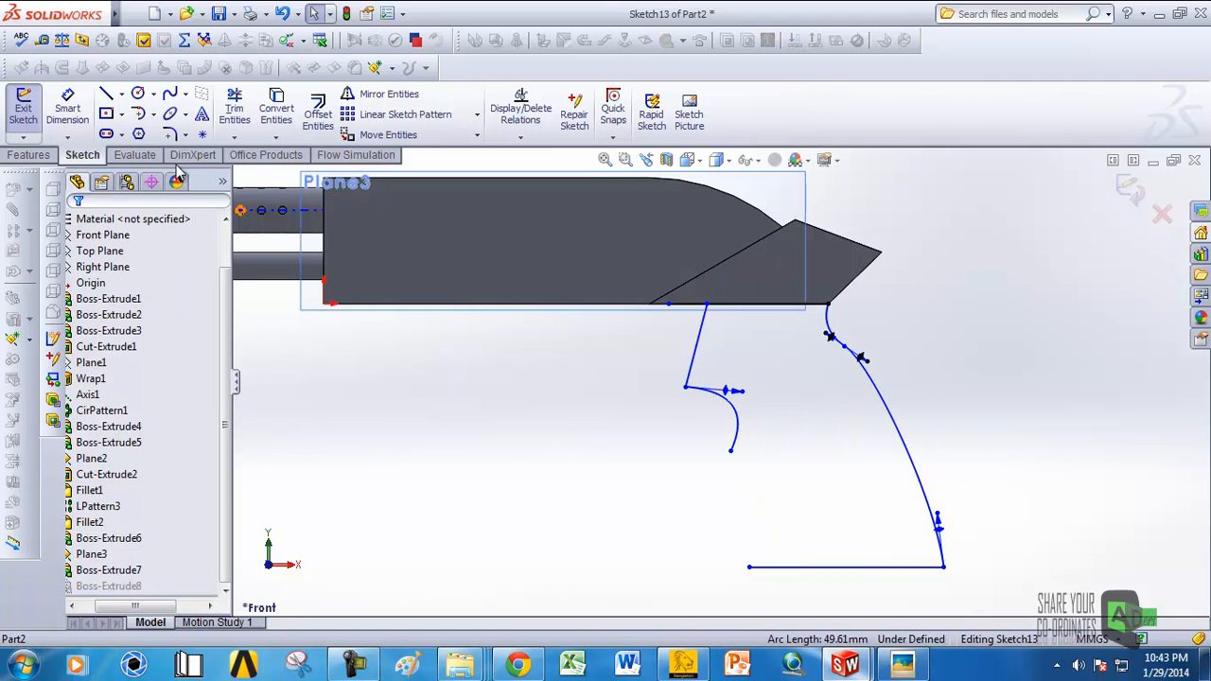
Step: Draw a two-point spline about 28 mm long upward from the front end of the grip's bottom line
left_click(170, 94)
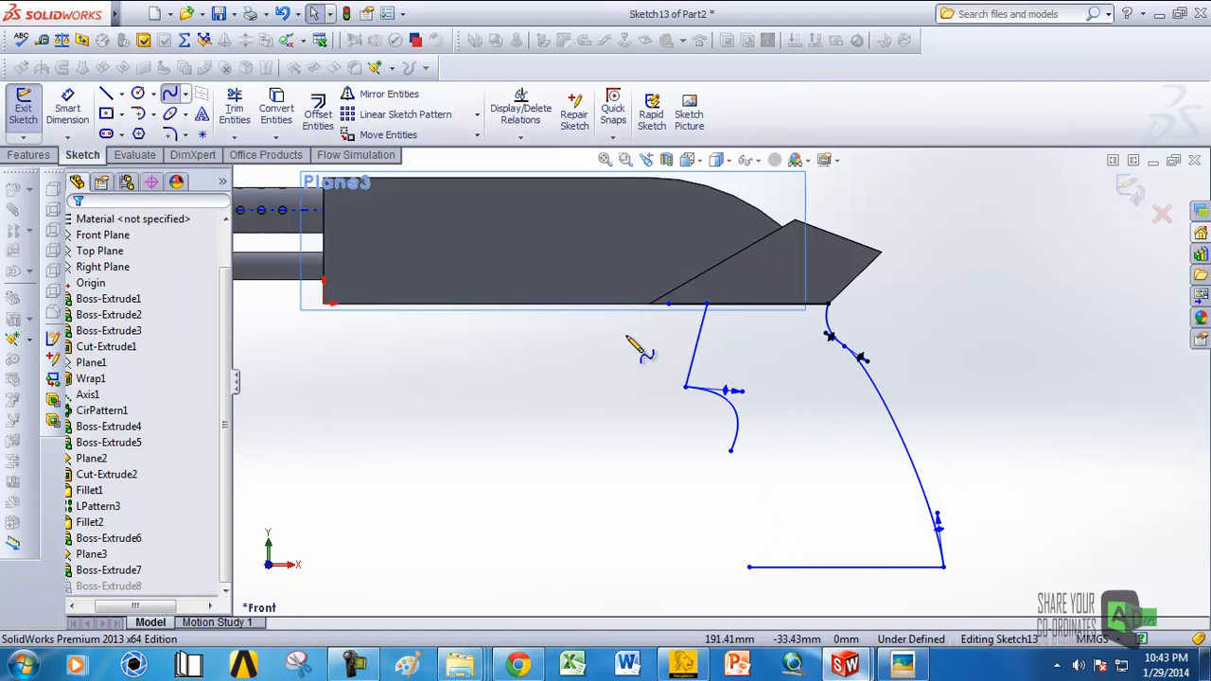
left_click(749, 566)
right_click(776, 532)
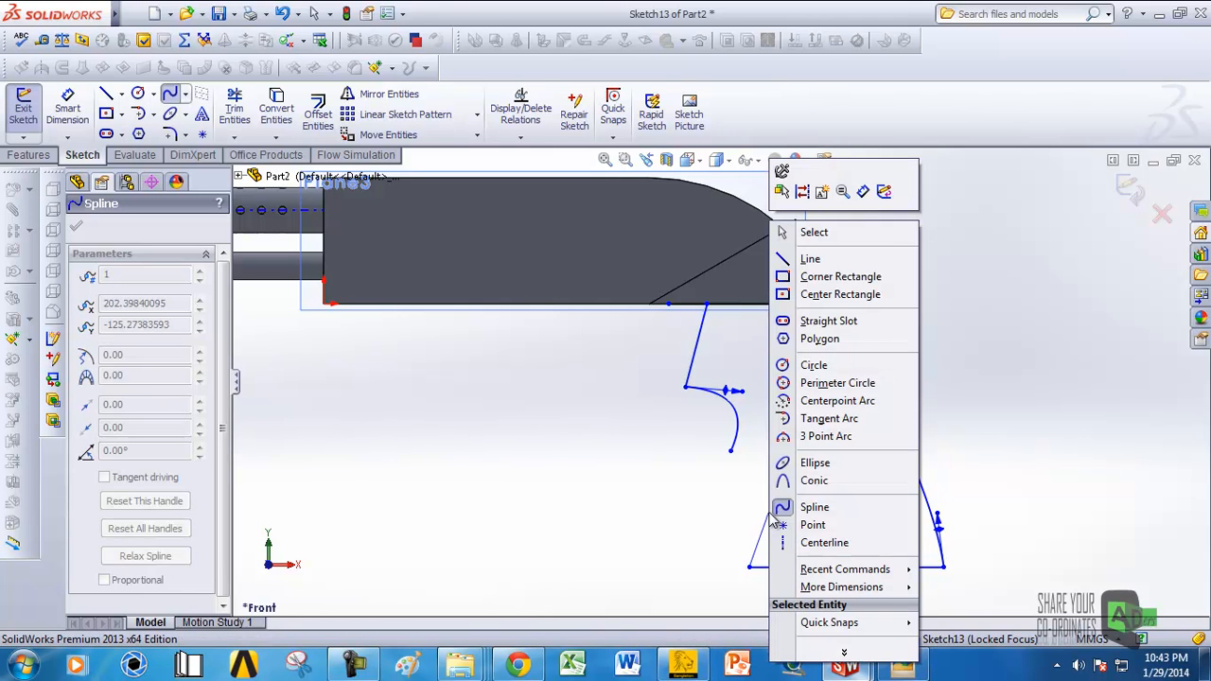
left_click(794, 232)
Step: Bow the lowest spline rearward into a finger groove and move its free end to about X 210, Y -96 mm
left_click(767, 537)
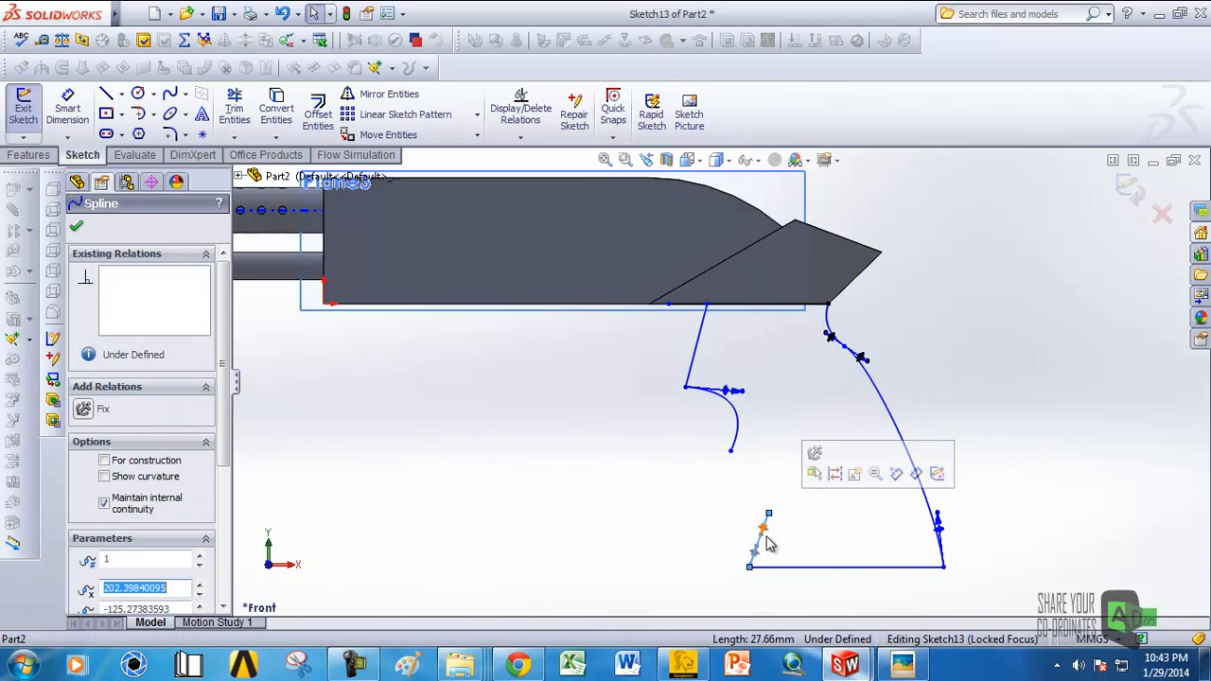
left_click_drag(765, 540, 781, 552)
mouse_move(770, 513)
left_mouse_down()
mouse_move(740, 499)
mouse_move(764, 508)
left_mouse_up()
Step: Draw a two-point spline about 31 mm long joining the facing ends of the upper and lowest finger grooves
left_click(168, 95)
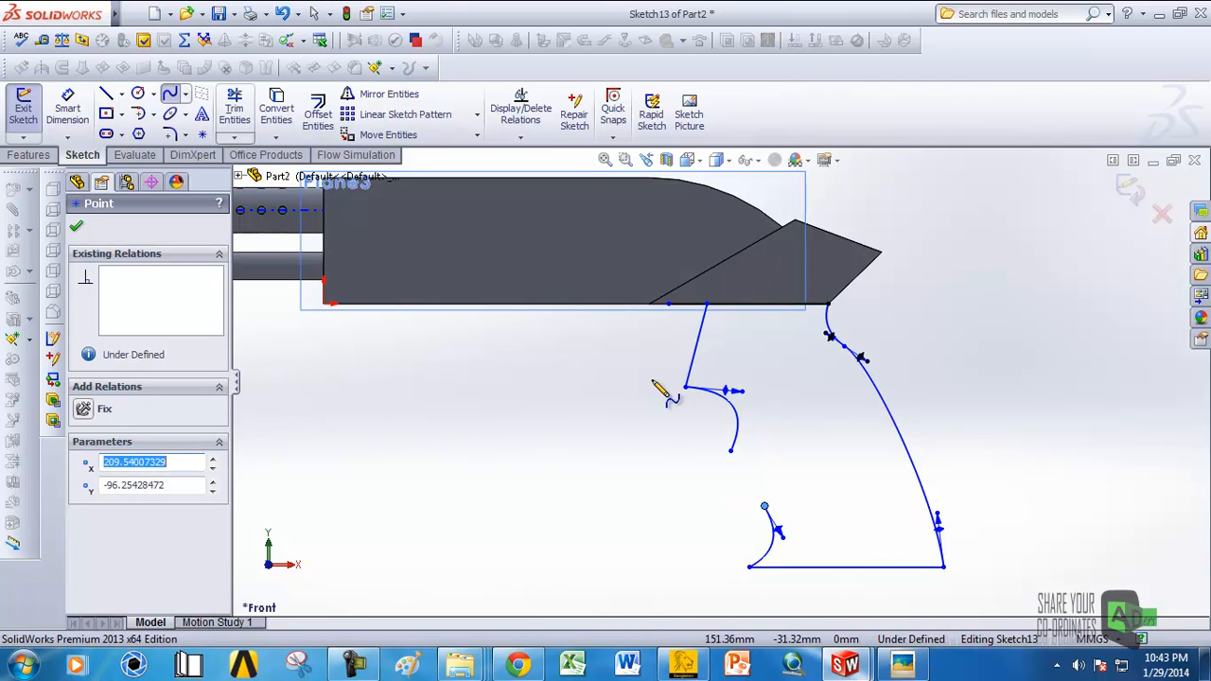
left_click(731, 450)
left_click(764, 506)
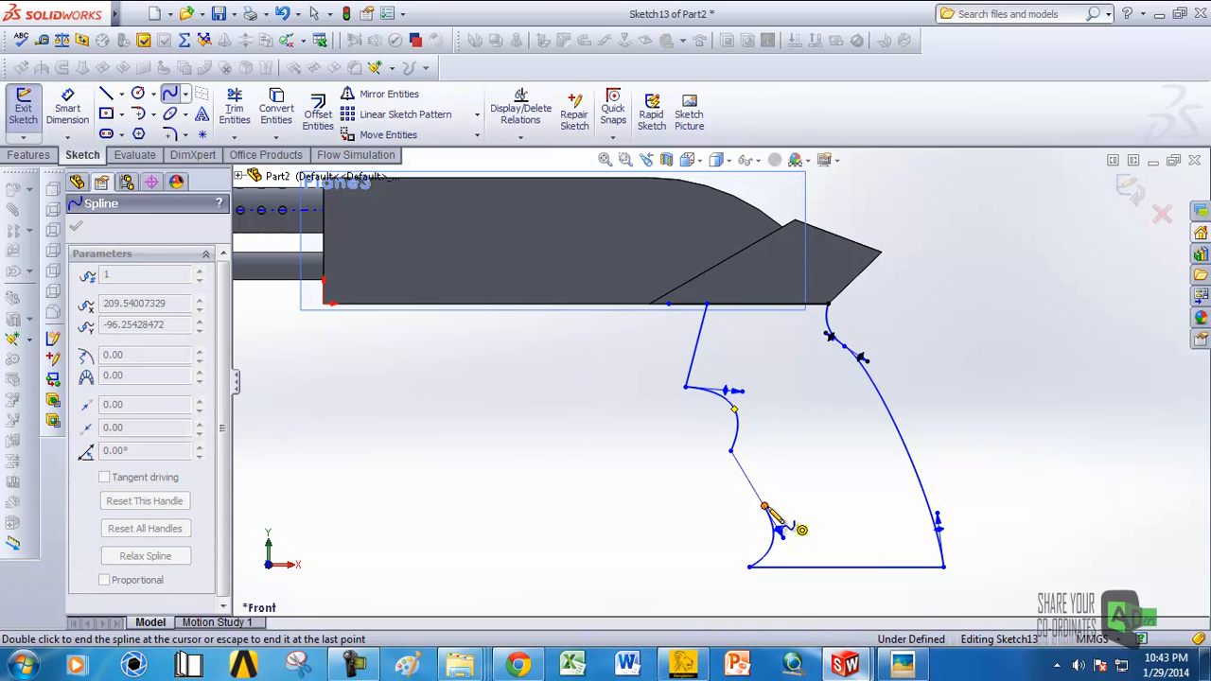
right_click(767, 507)
left_click(810, 233)
Step: Try to bow the straight connecting spline into a finger groove, and delete it
left_click(752, 483)
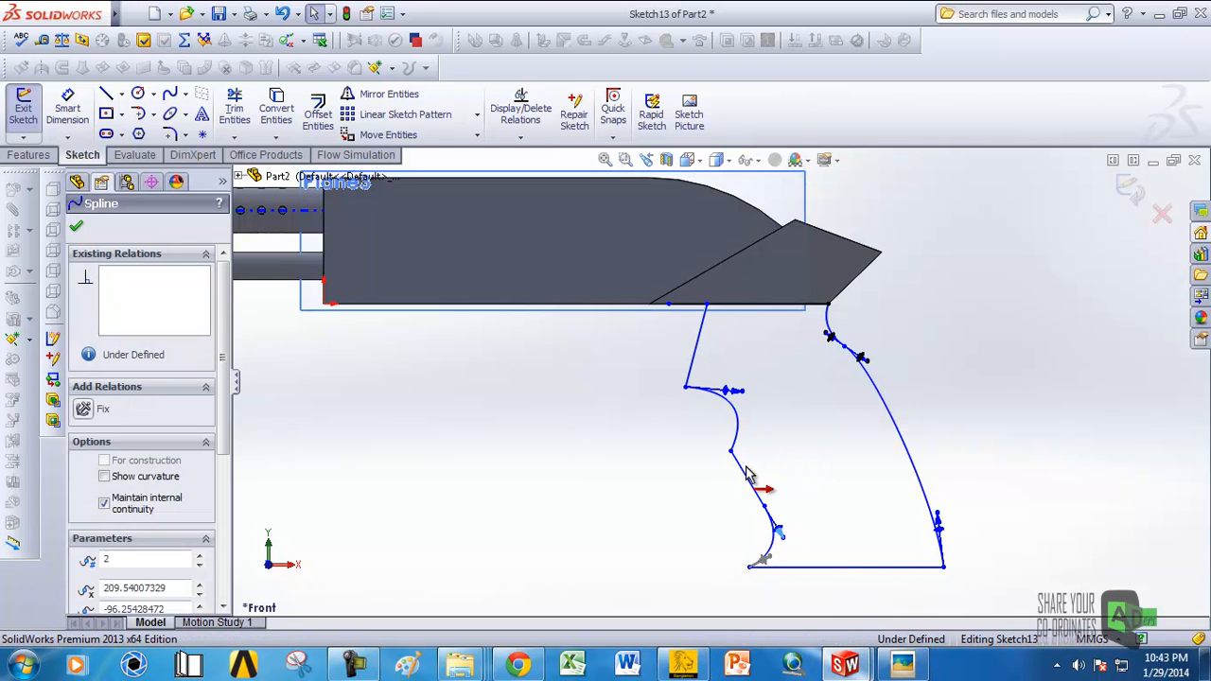
left_click(650, 501)
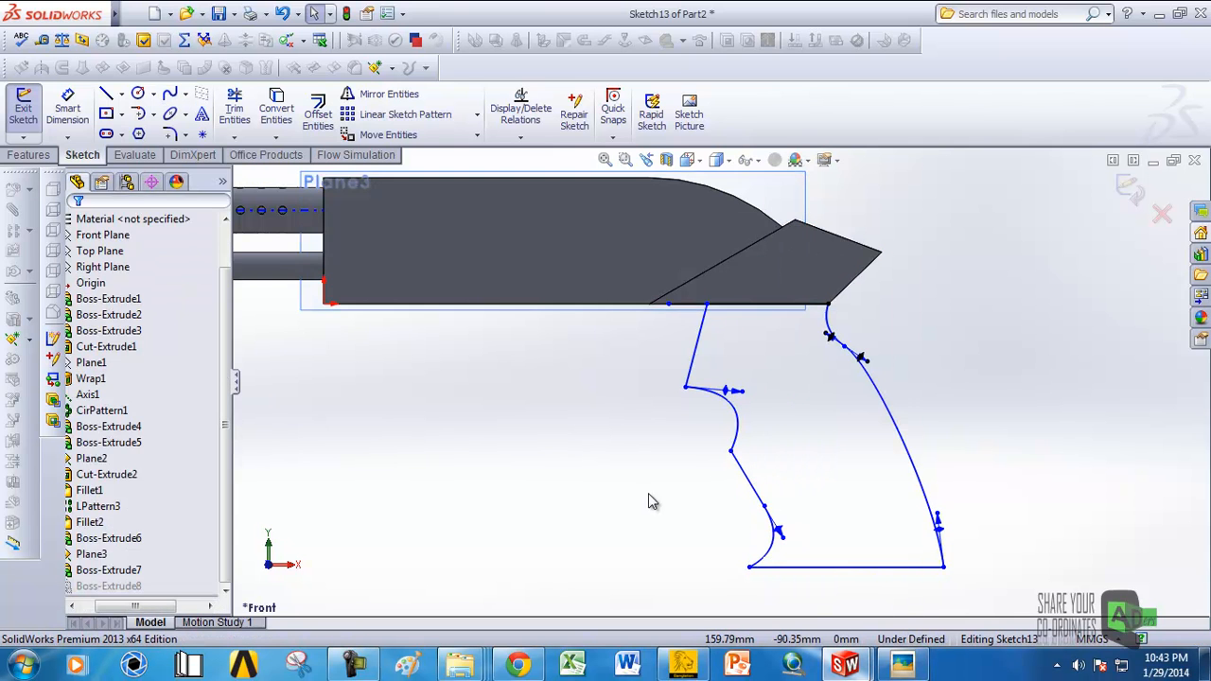
left_click(749, 484)
left_click(518, 495)
left_click(749, 484)
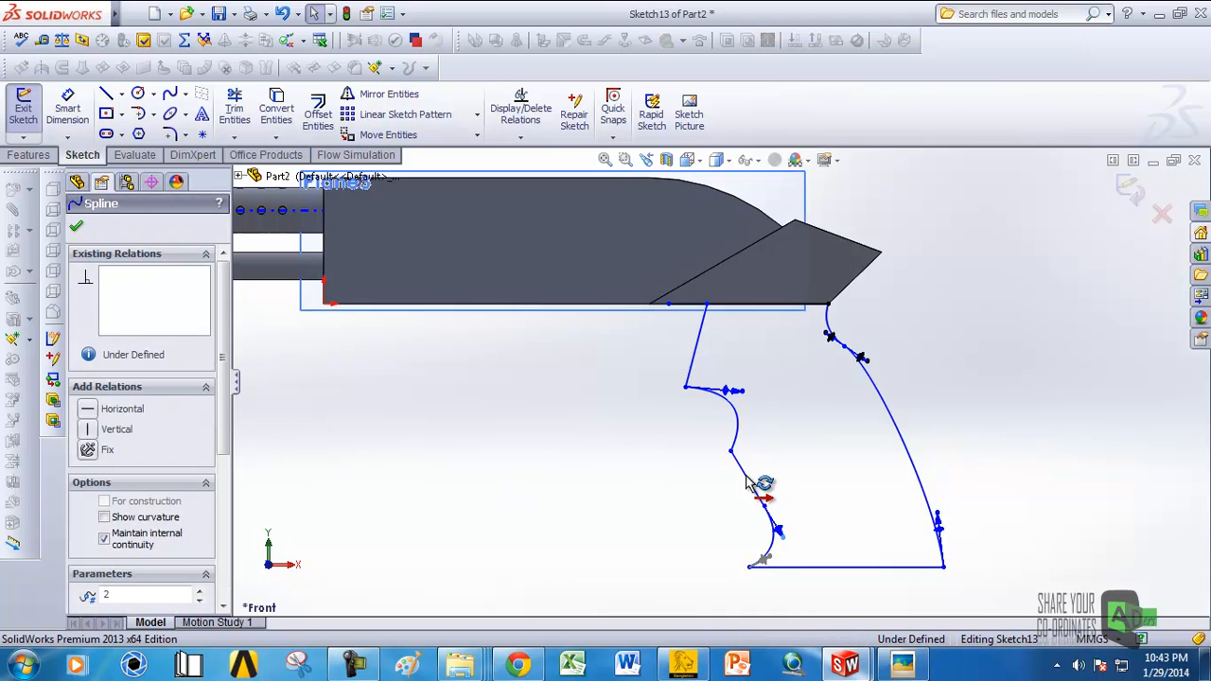
scroll(752, 487, "down", 5)
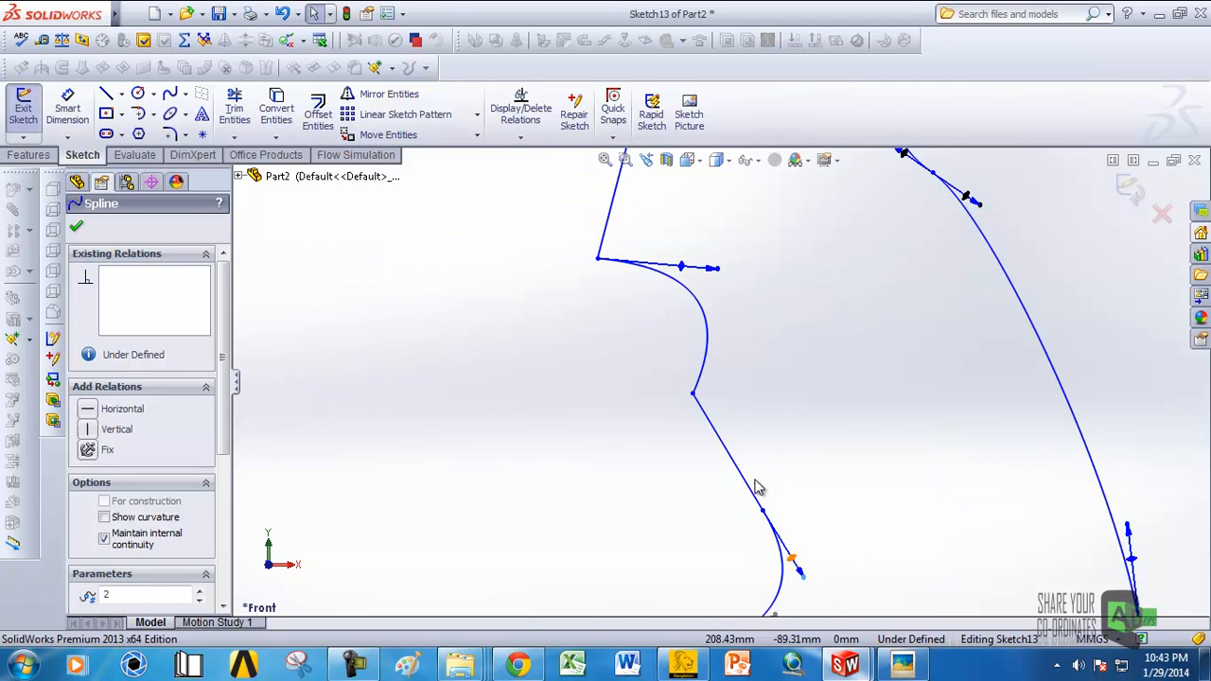
left_click(702, 405)
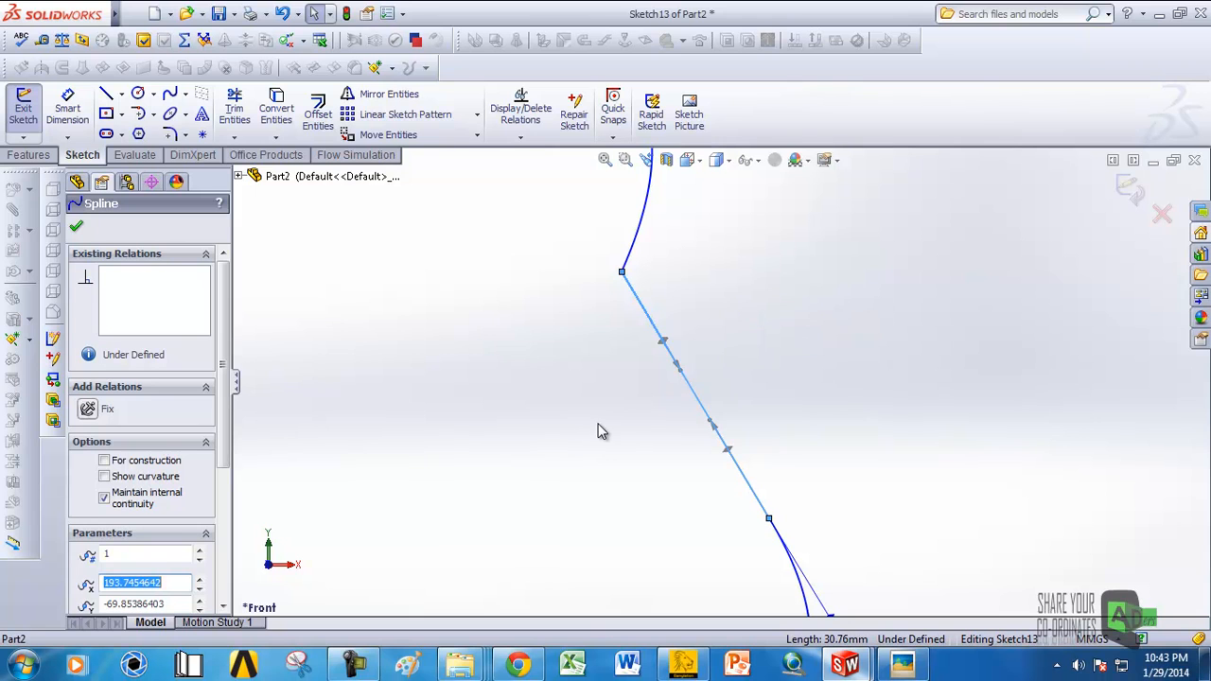
left_click_drag(683, 369, 807, 360)
left_click(696, 396)
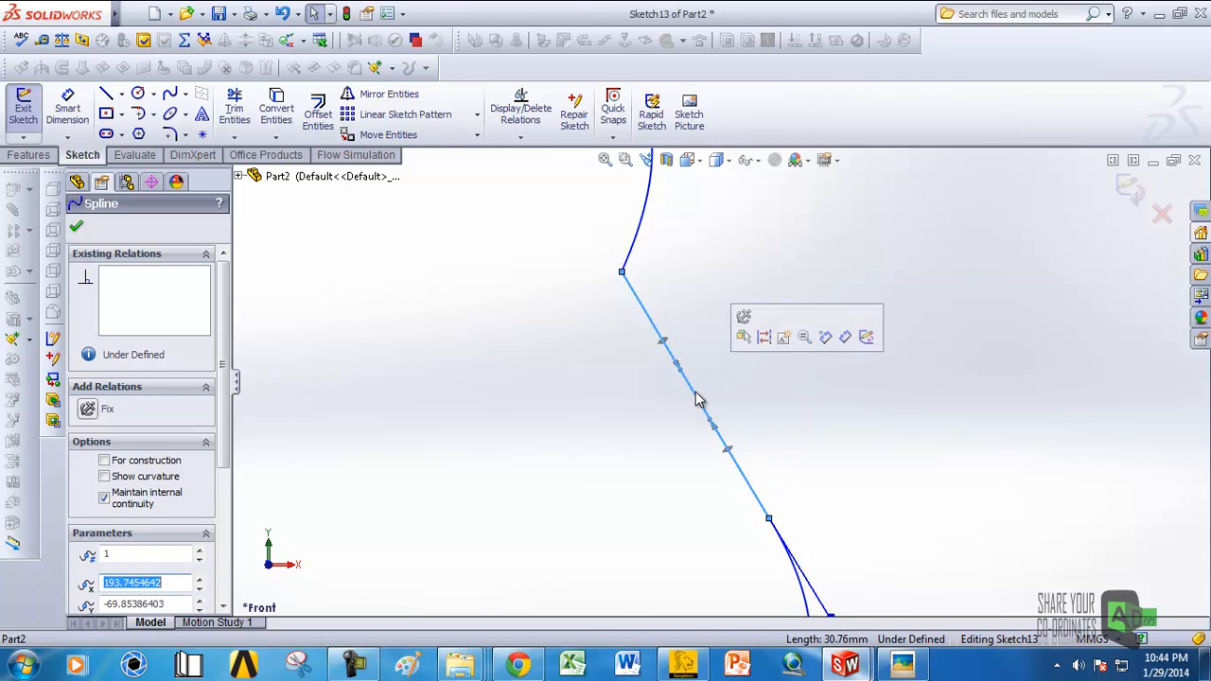
key("Delete")
Step: Redraw the two-point spline between the upper groove's lower end and the lowest groove's upper end
scroll(310, 198, "up", 6)
left_click(171, 93)
left_click(687, 346)
left_click(736, 428)
right_click(738, 427)
left_click(784, 233)
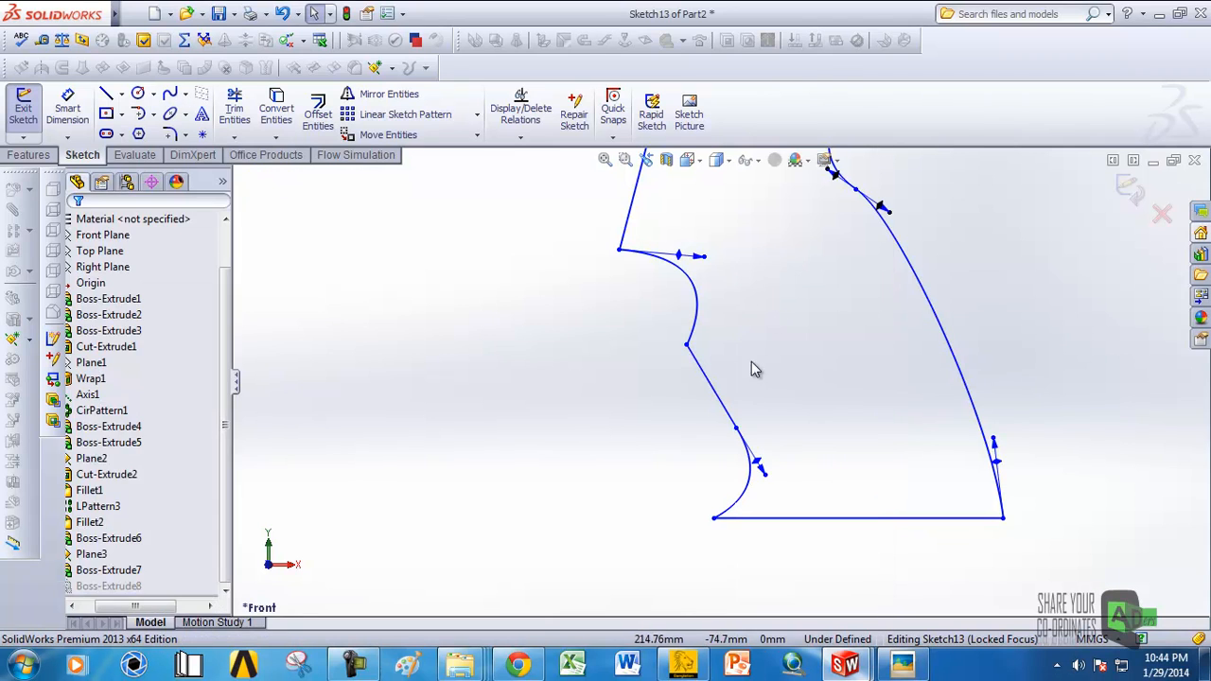
Step: Replace the straight connecting spline with one bowed rearward into a middle finger groove, its free end attached to the lowest groove's upper end
left_click(714, 386)
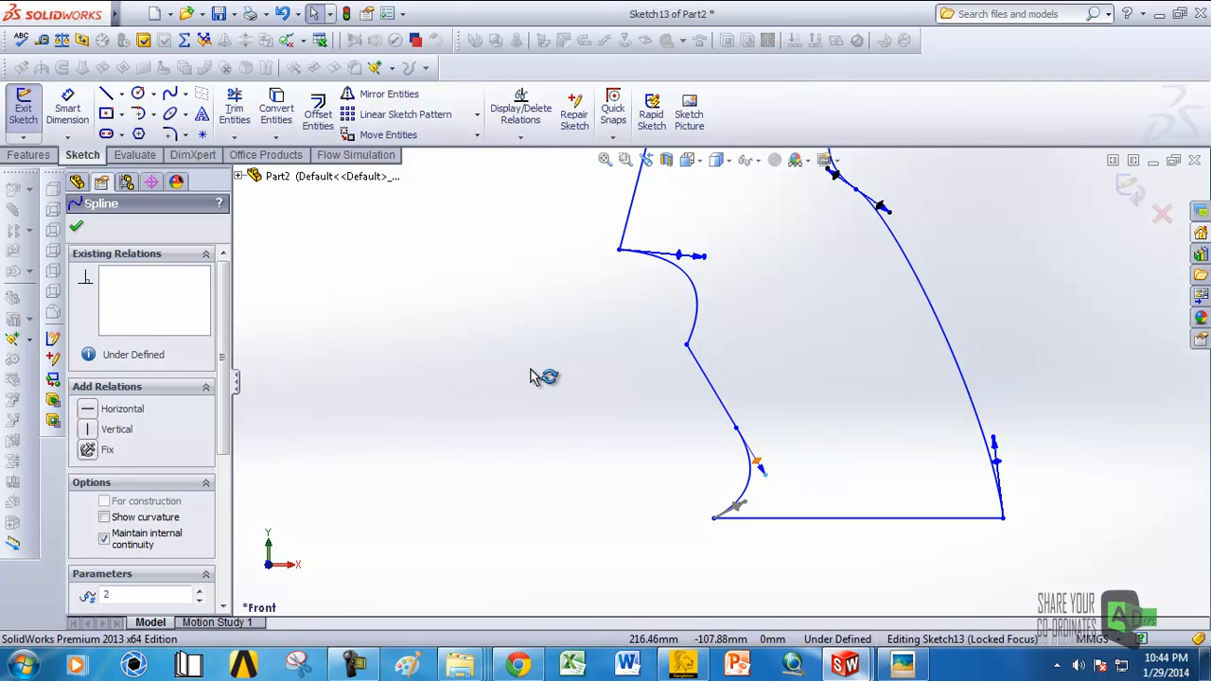
key("Delete")
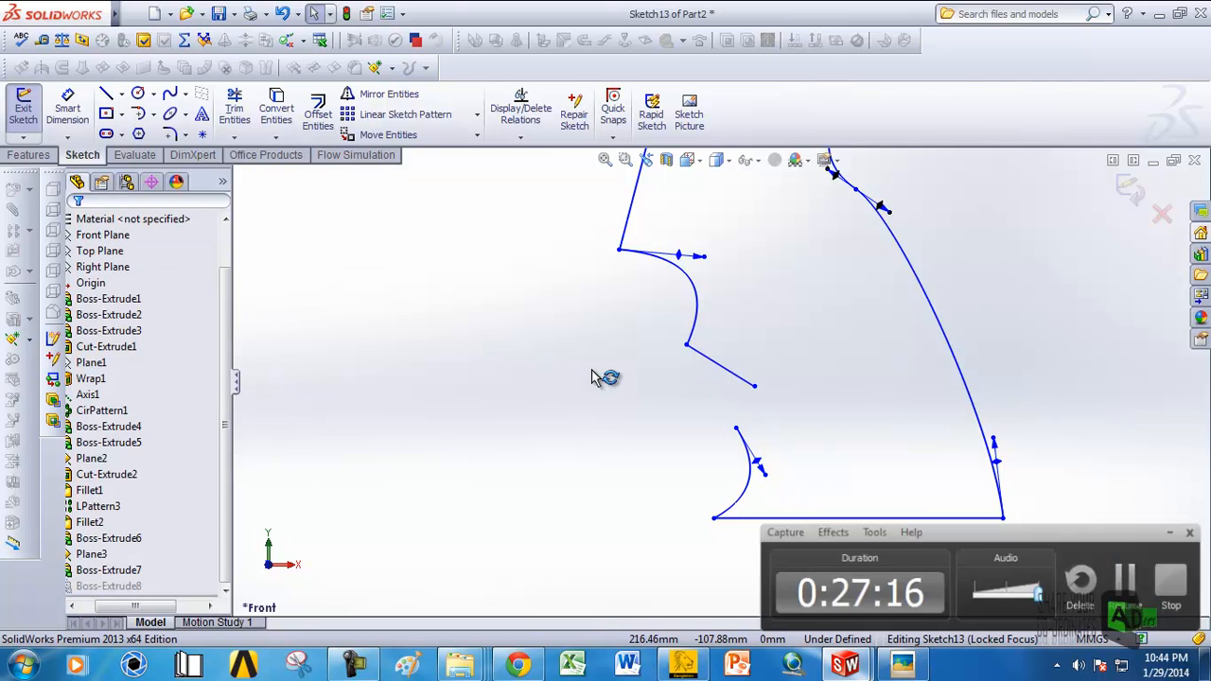
left_click(730, 370)
mouse_move(754, 386)
left_mouse_down()
mouse_move(725, 403)
mouse_move(760, 351)
left_mouse_up()
left_click(768, 376)
left_click_drag(758, 391, 739, 426)
Step: Exit the grip sketch to rebuild the extrusion with the new finger grooves
scroll(740, 432, "up", 6)
scroll(737, 368, "down", 3)
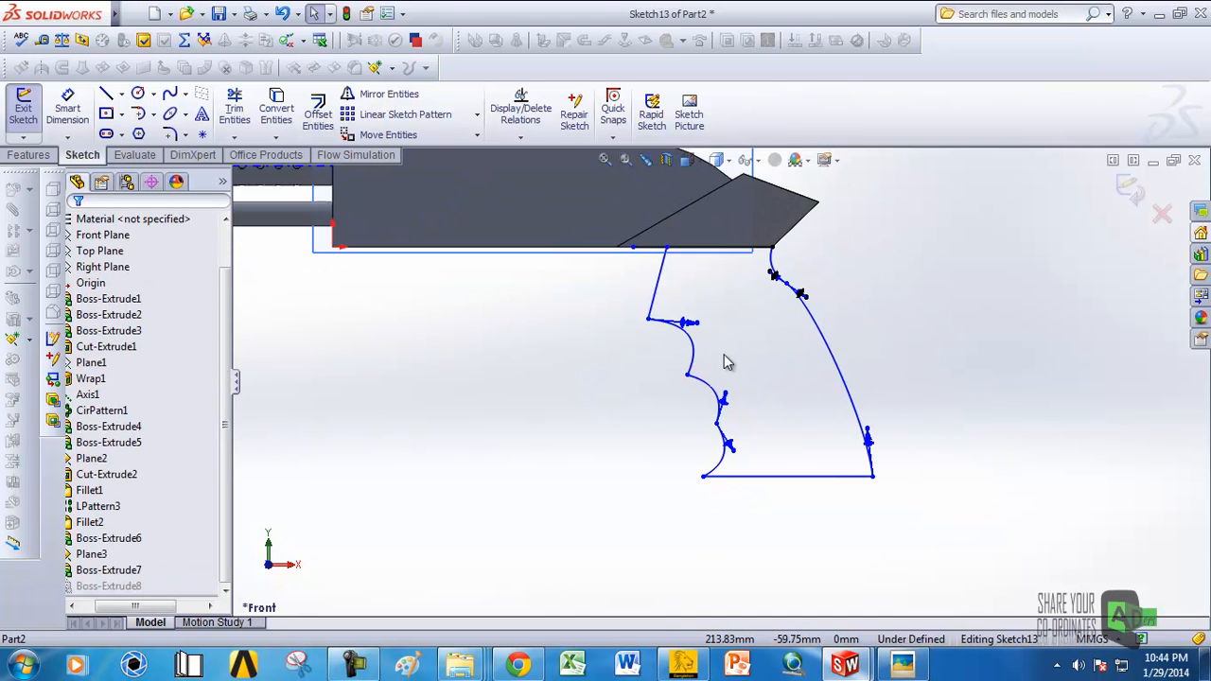
scroll(644, 283, "down", 2)
left_click(235, 107)
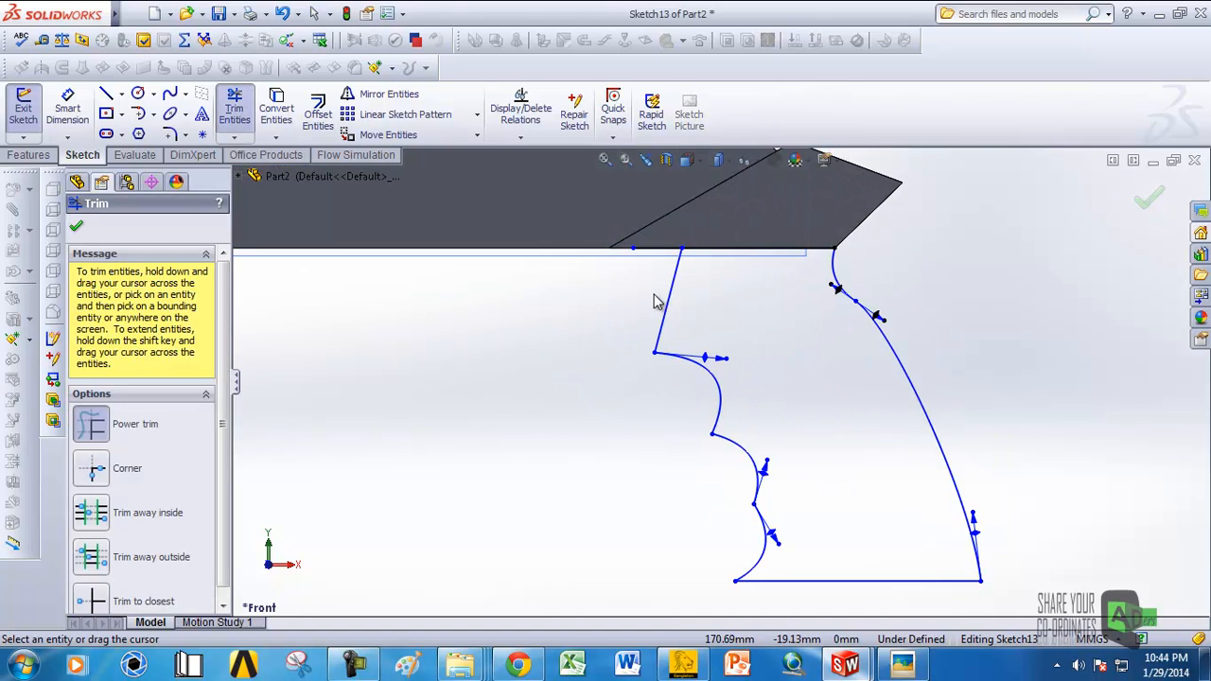
scroll(714, 374, "up", 4)
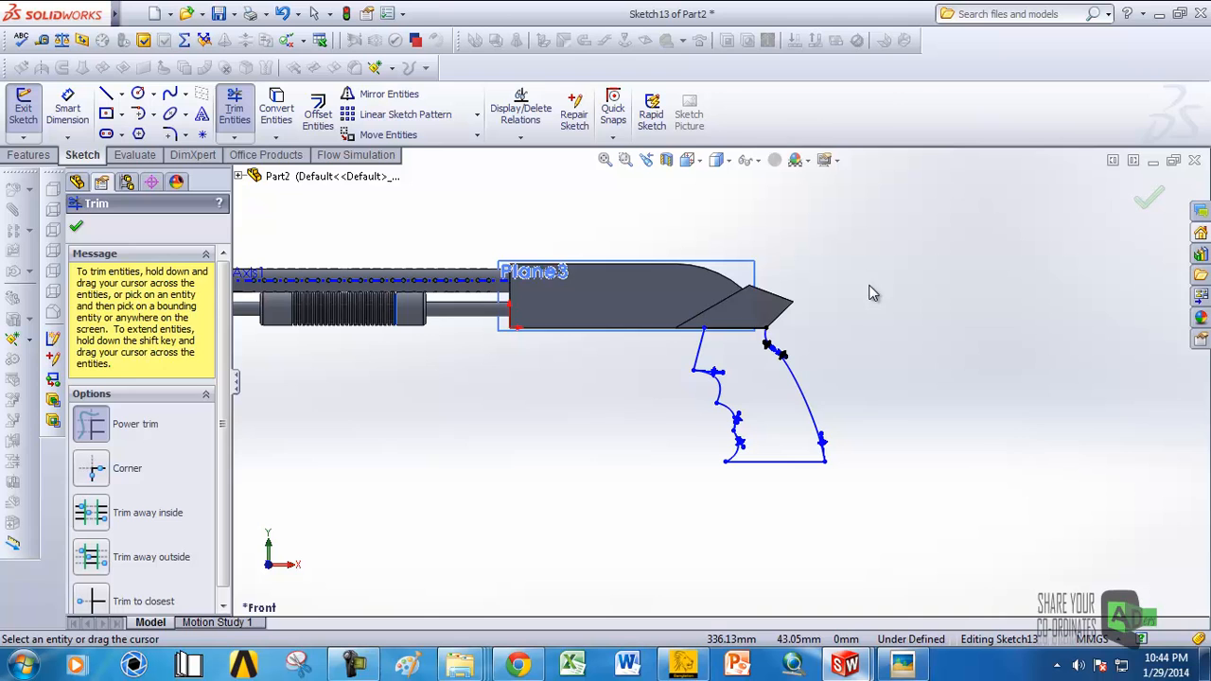
left_click(1147, 197)
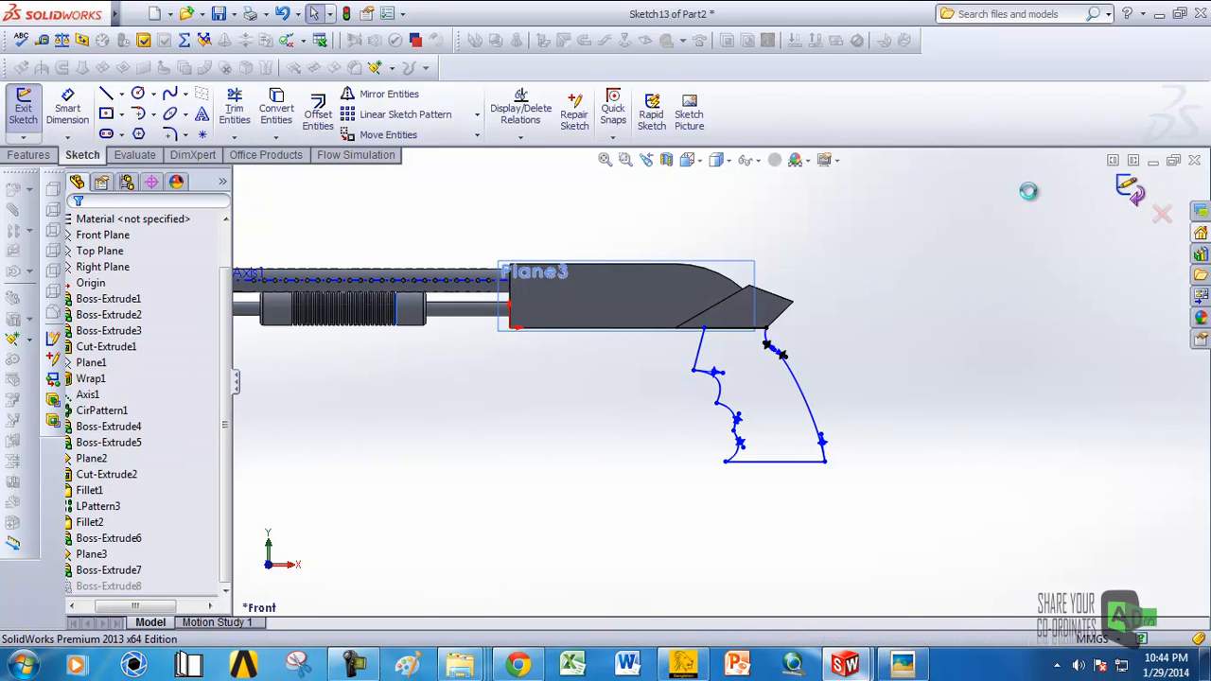
left_click(1131, 189)
Step: Reopen the grip extrusion's sketch and move the junction of the two lower finger grooves forward to about X 202, Y -97 mm
scroll(822, 285, "up", 3)
scroll(729, 393, "down", 3)
scroll(729, 392, "down", 5)
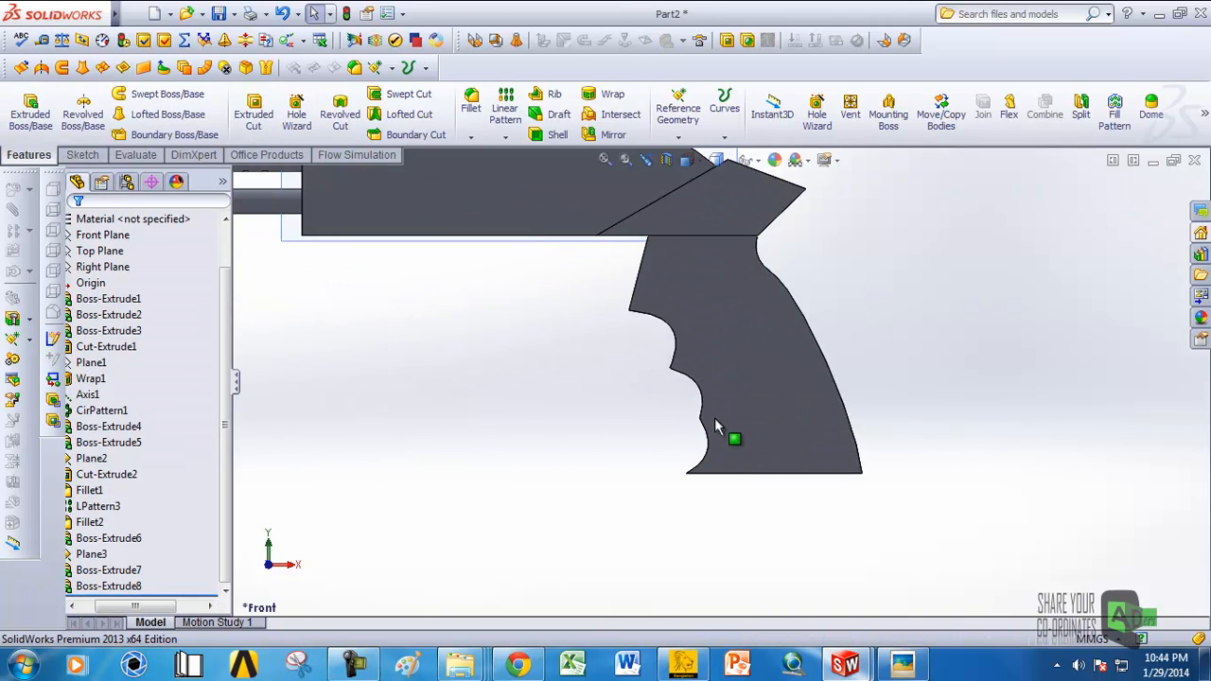
mouse_move(709, 395)
middle_mouse_down()
mouse_move(727, 335)
mouse_move(781, 338)
mouse_move(714, 365)
mouse_move(712, 412)
middle_mouse_up()
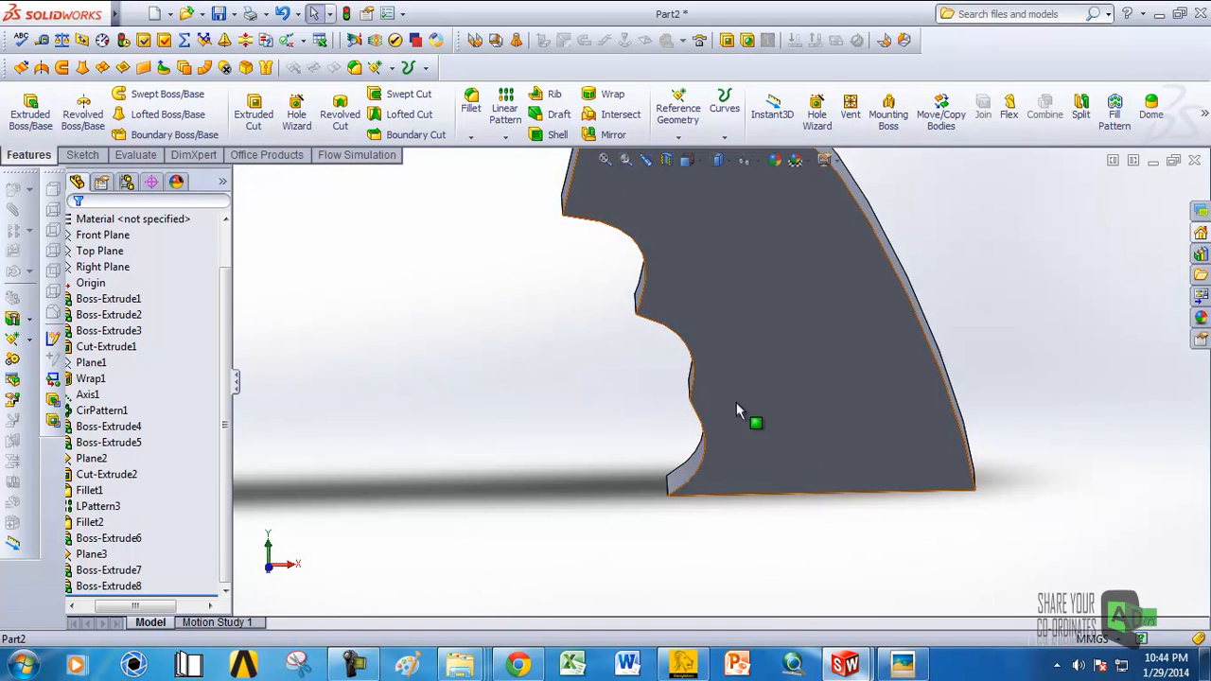
left_click(735, 404)
right_click(102, 589)
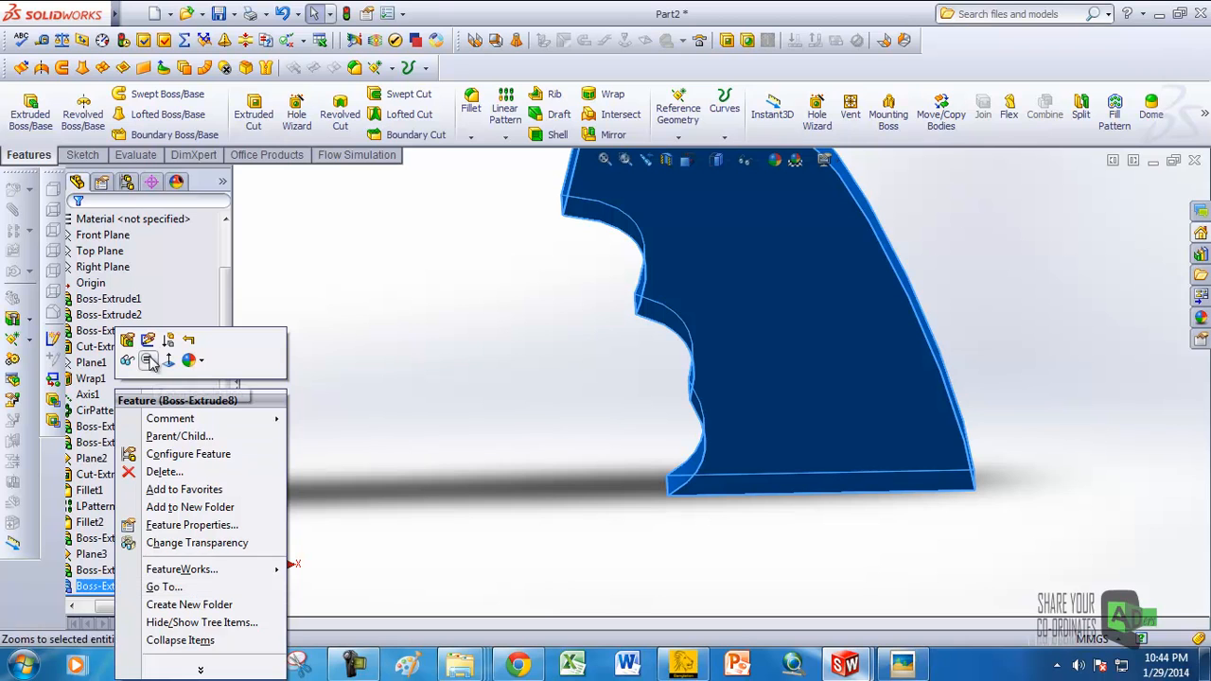
left_click(150, 345)
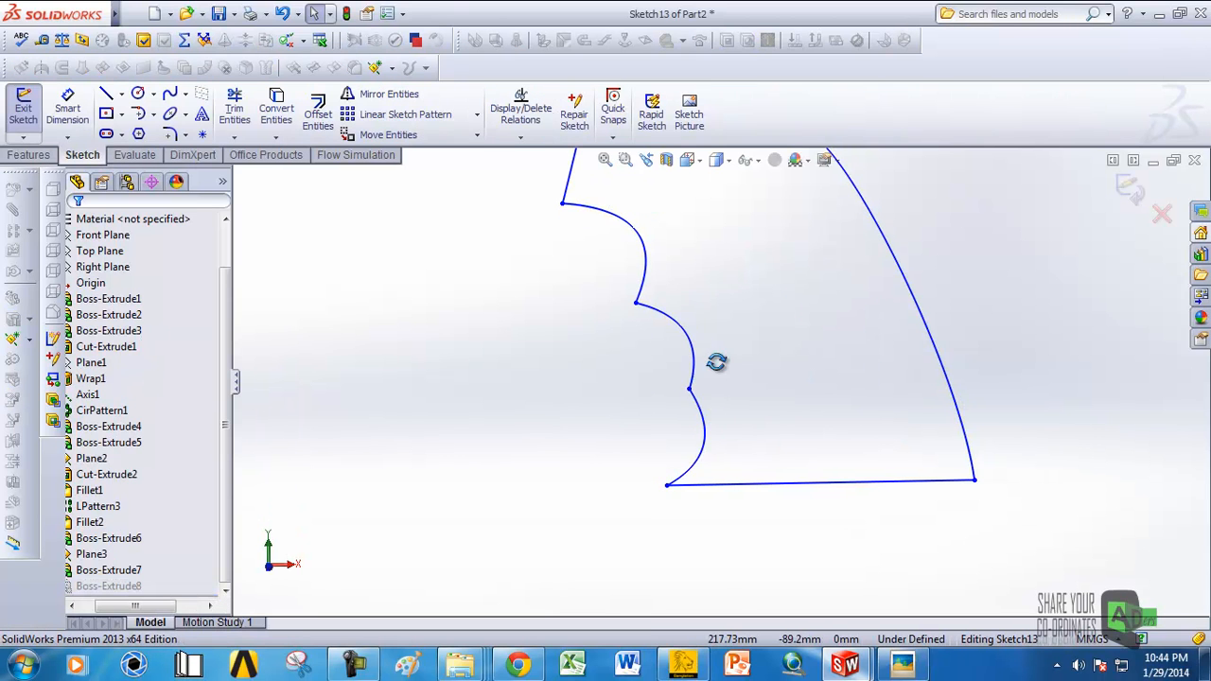
mouse_move(693, 372)
left_mouse_down()
mouse_move(660, 380)
mouse_move(673, 377)
left_mouse_up()
Step: Deepen the two lower finger grooves and move the junction above them to about X 197, Y -68 mm, exiting the sketch
mouse_move(743, 369)
middle_mouse_down()
mouse_move(804, 366)
mouse_move(784, 358)
mouse_move(786, 408)
middle_mouse_up()
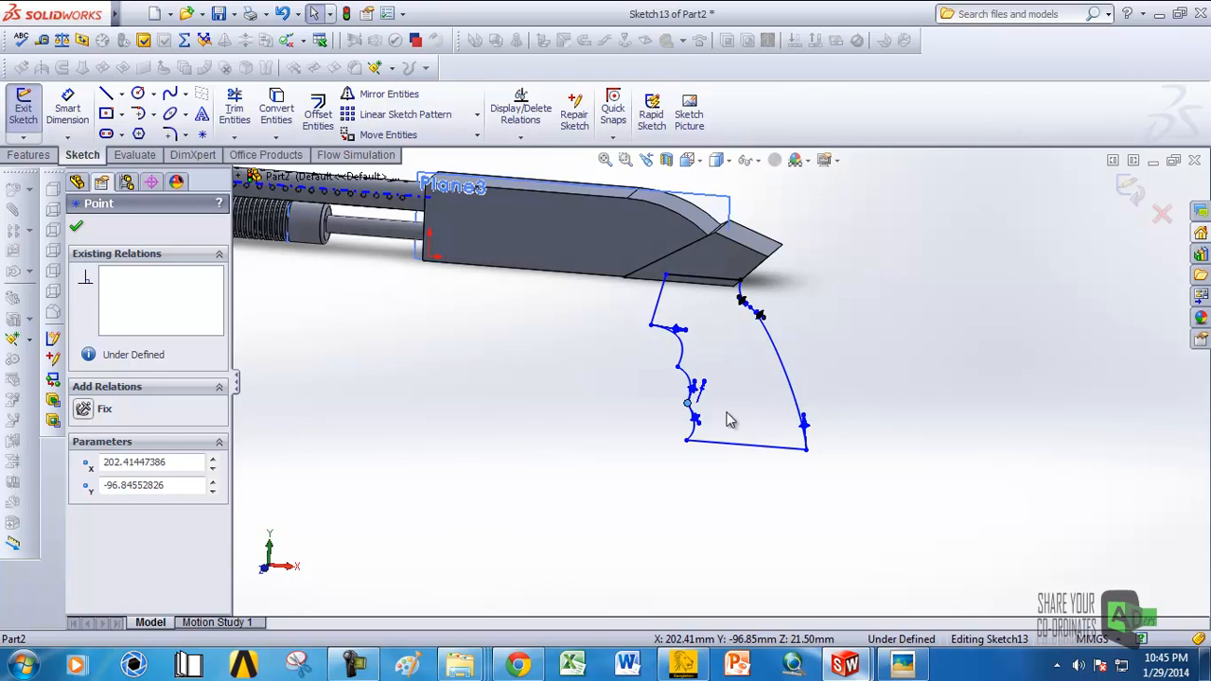
scroll(729, 420, "down", 3)
left_click_drag(682, 427, 706, 430)
left_click_drag(670, 360, 689, 361)
mouse_move(640, 329)
left_mouse_down()
mouse_move(665, 325)
mouse_move(649, 325)
left_mouse_up()
left_click(1131, 189)
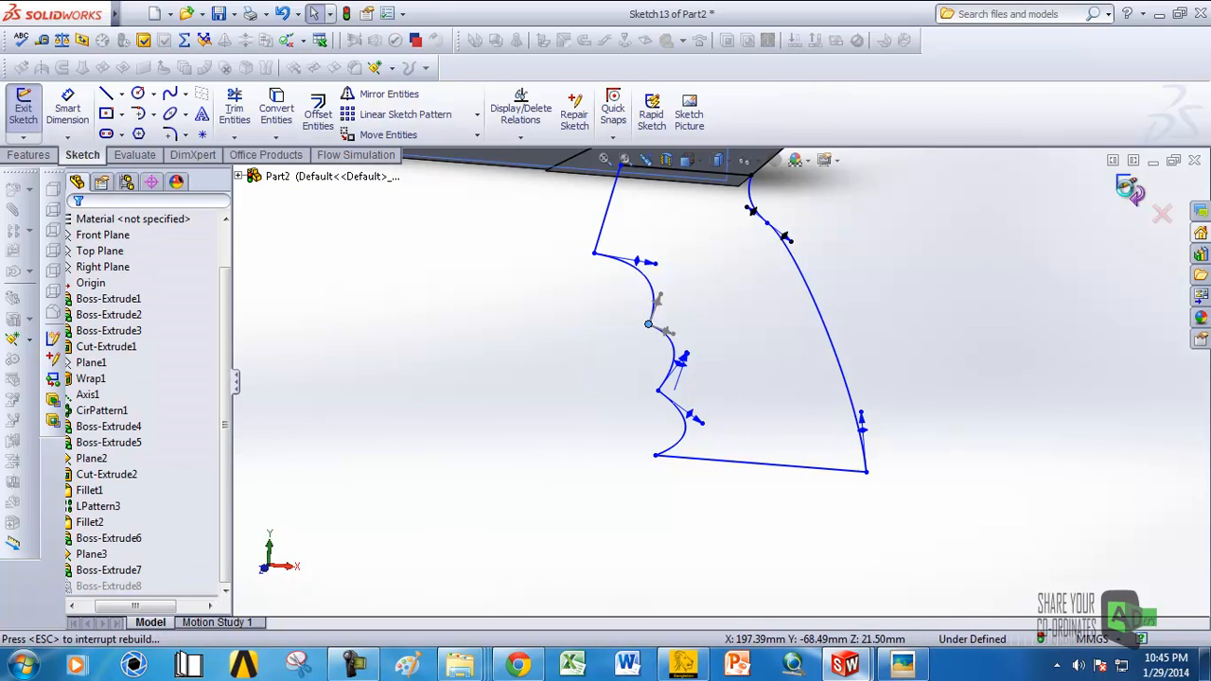
middle_click_drag(952, 279, 895, 346)
scroll(581, 250, "down", 4)
middle_click_drag(657, 259, 685, 276)
left_click(844, 232)
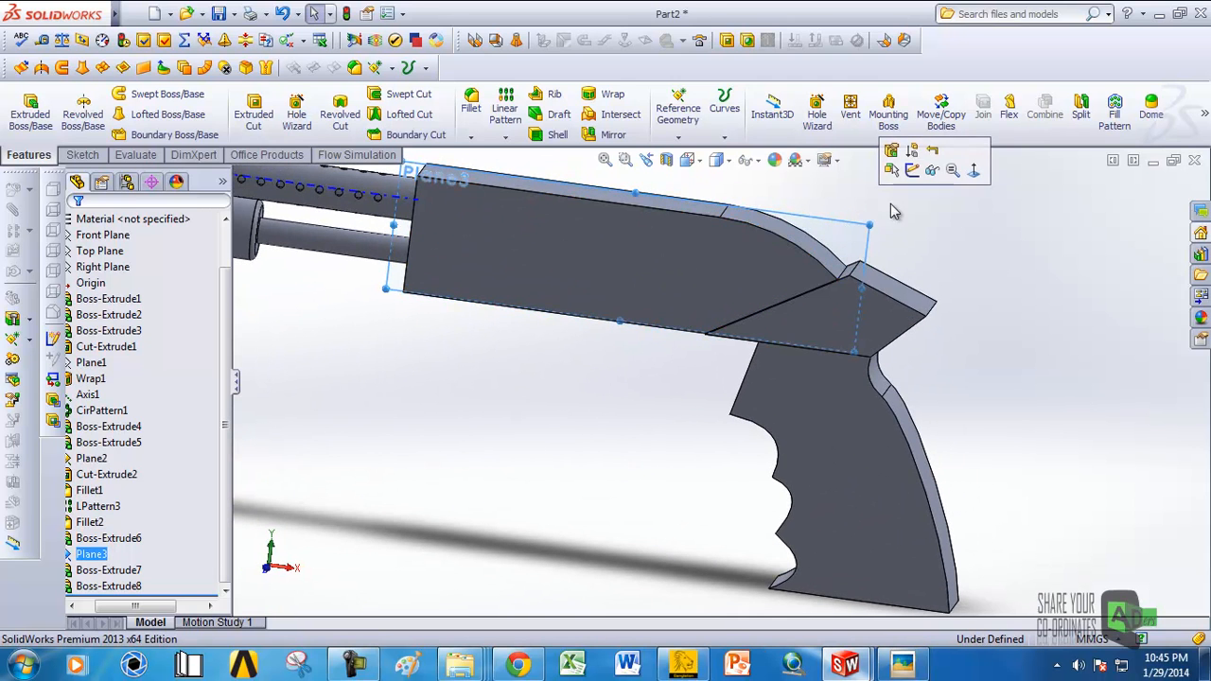
left_click(927, 168)
left_click(696, 166)
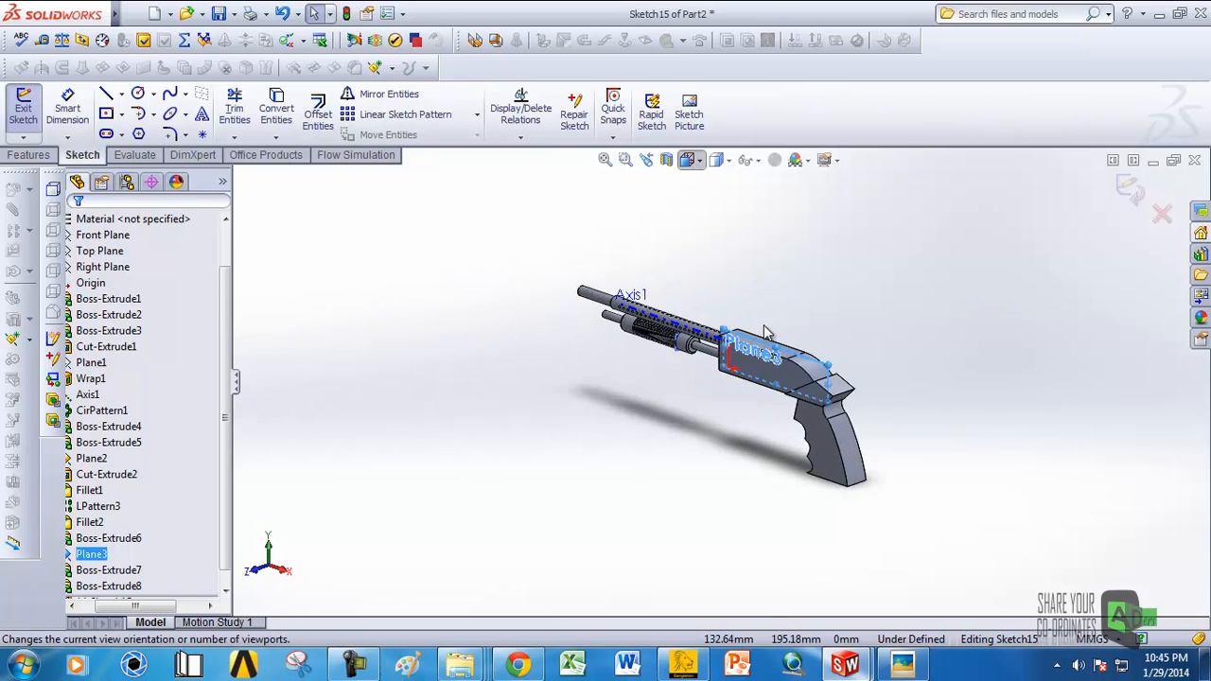
left_click(705, 368)
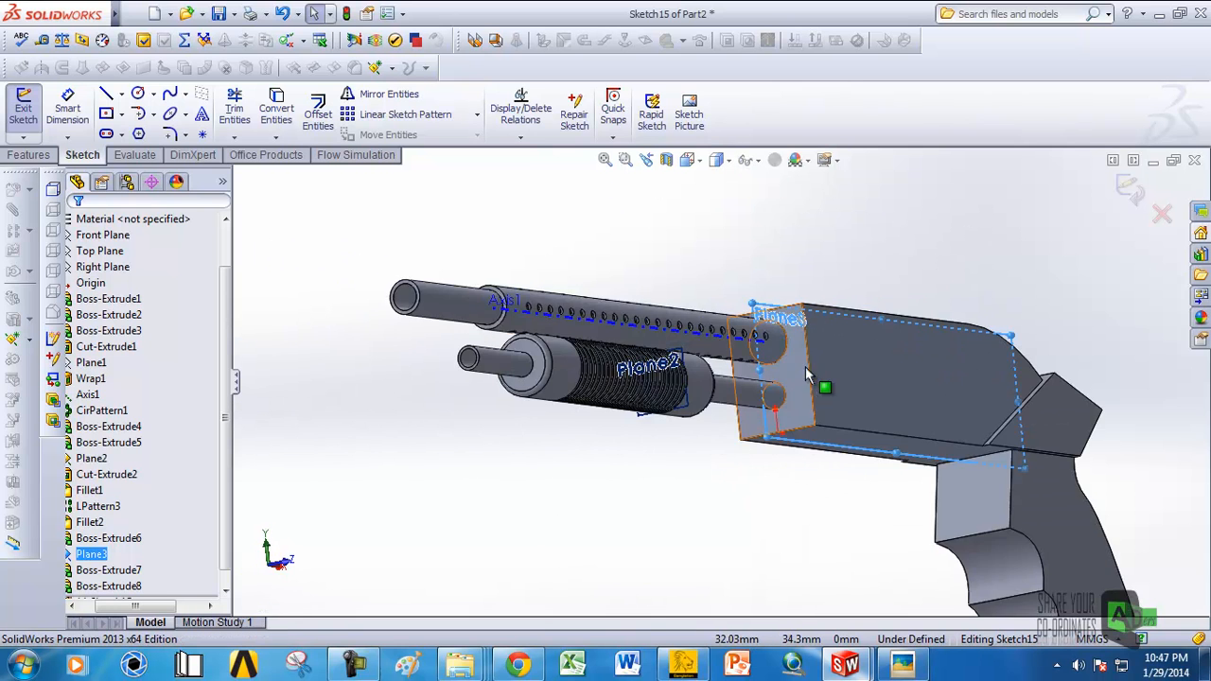
middle_click_drag(804, 367, 722, 416)
middle_click_drag(863, 421, 997, 340)
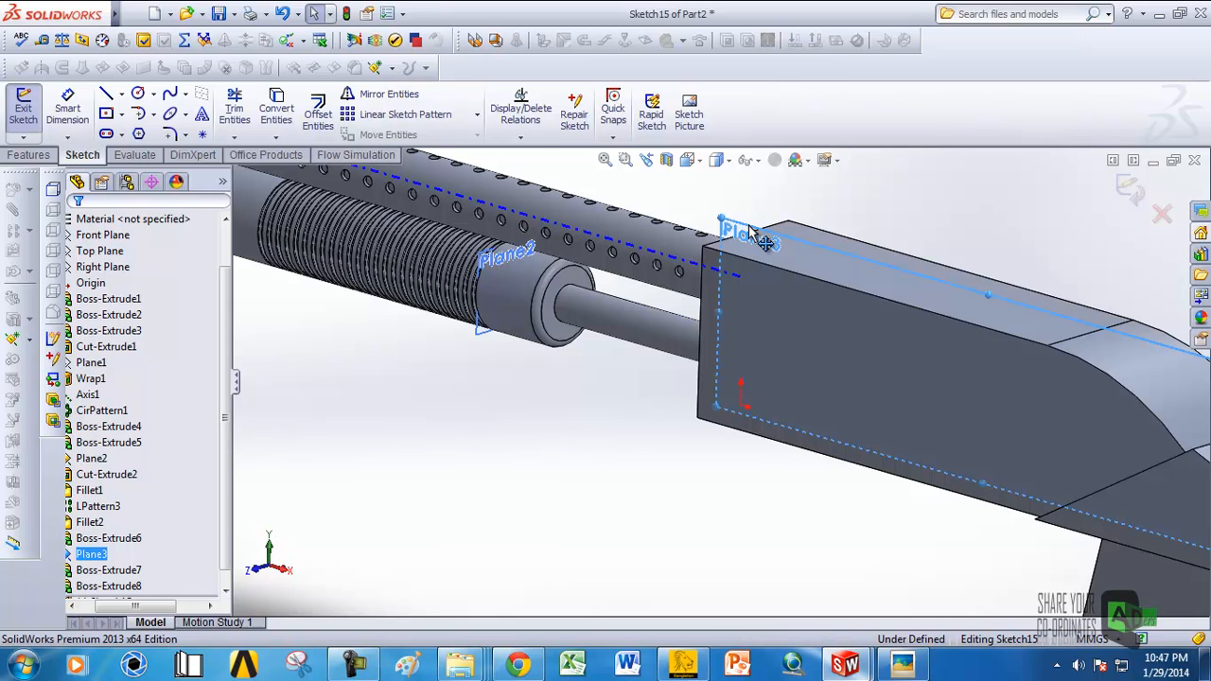
left_click(1131, 188)
Step: Start a sketch on Plane3 and convert the grip's slanted front edge and the angled rear block's bottom edge into it
left_click(765, 224)
left_click(808, 168)
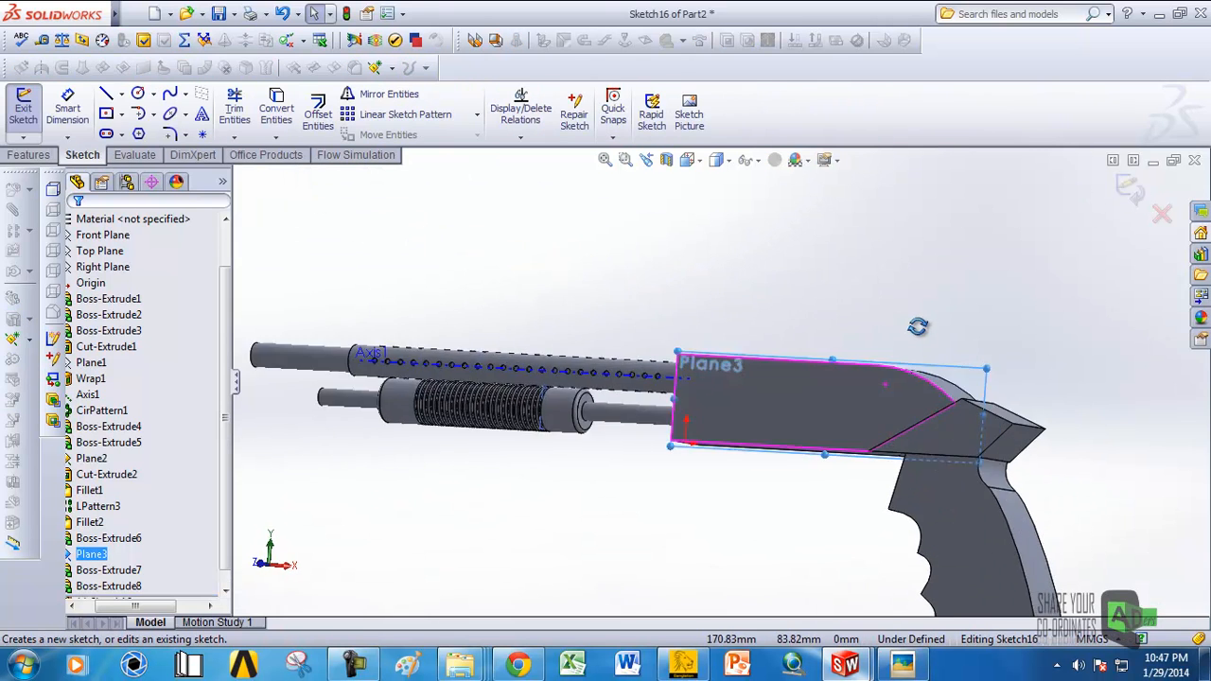
left_click(688, 162)
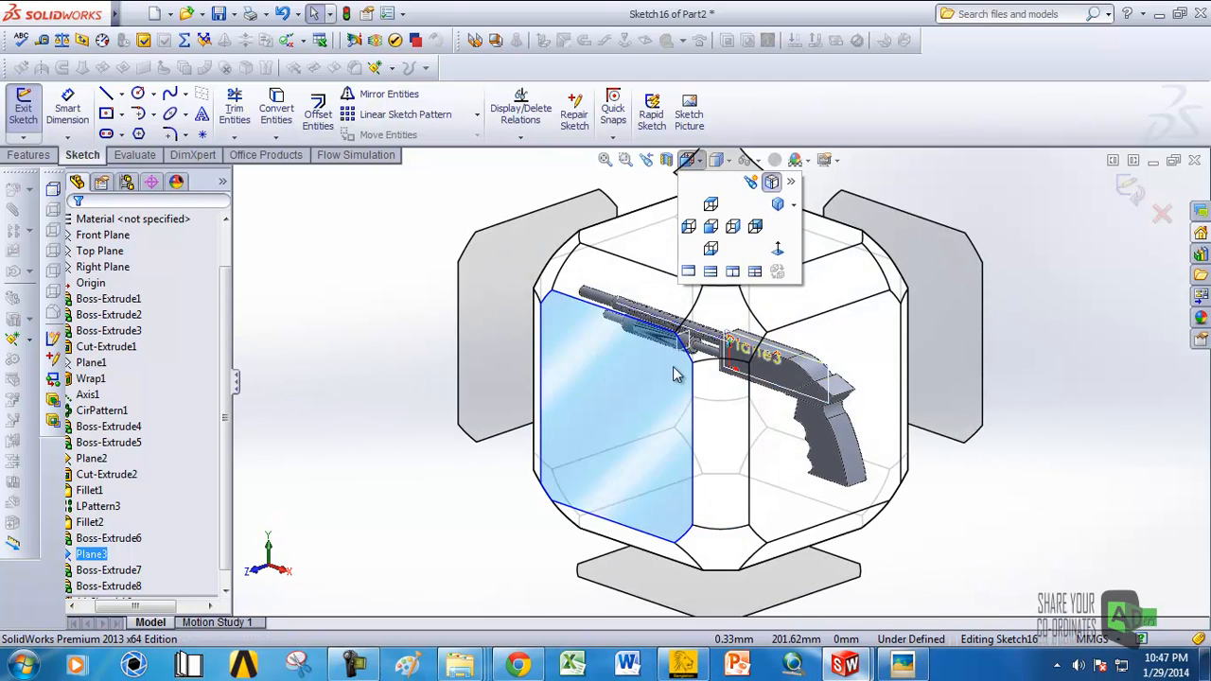
left_click(721, 368)
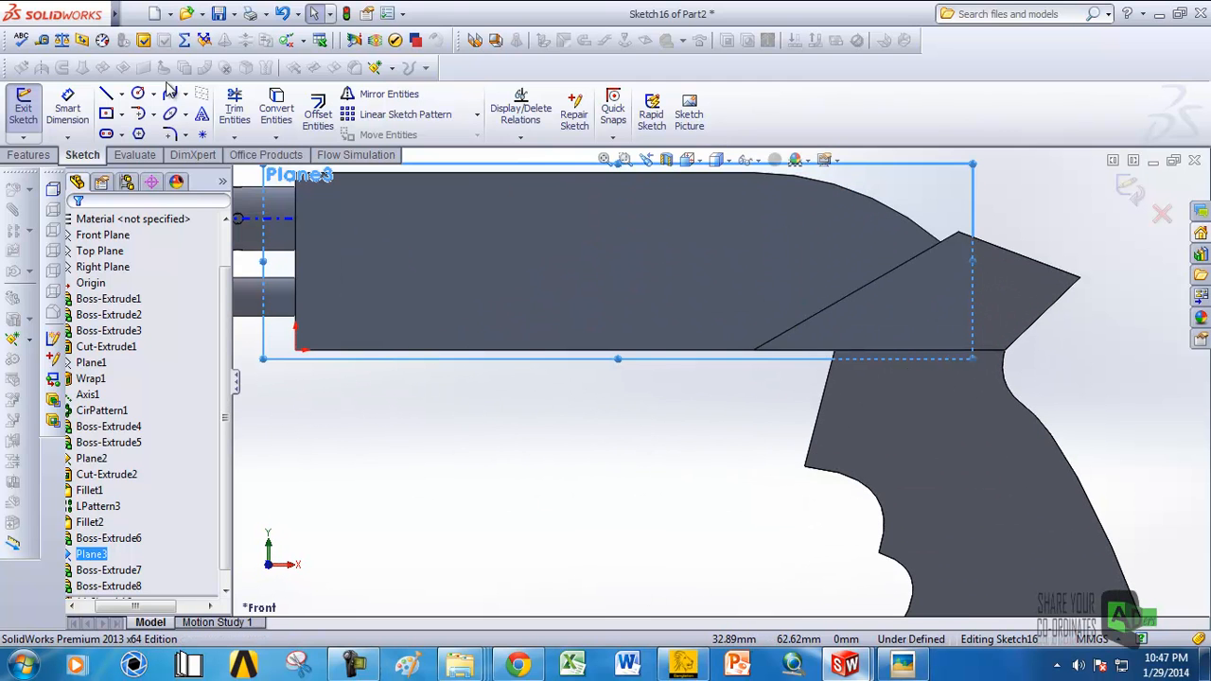
left_click(277, 110)
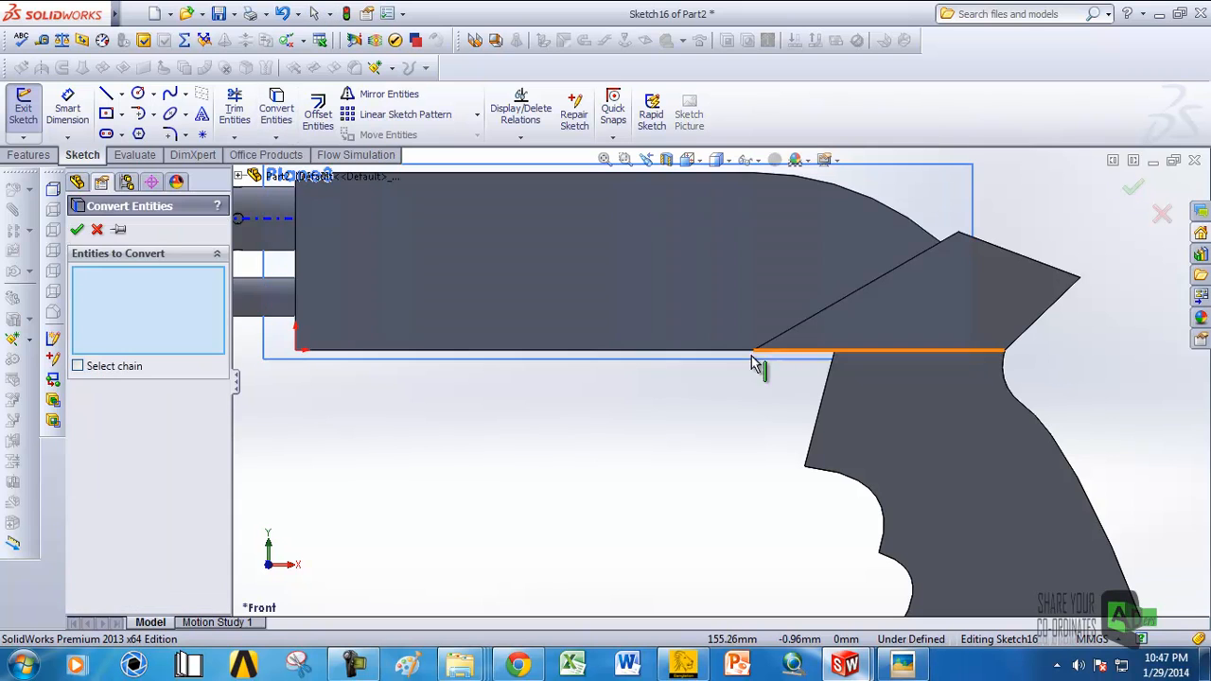
left_click(820, 406)
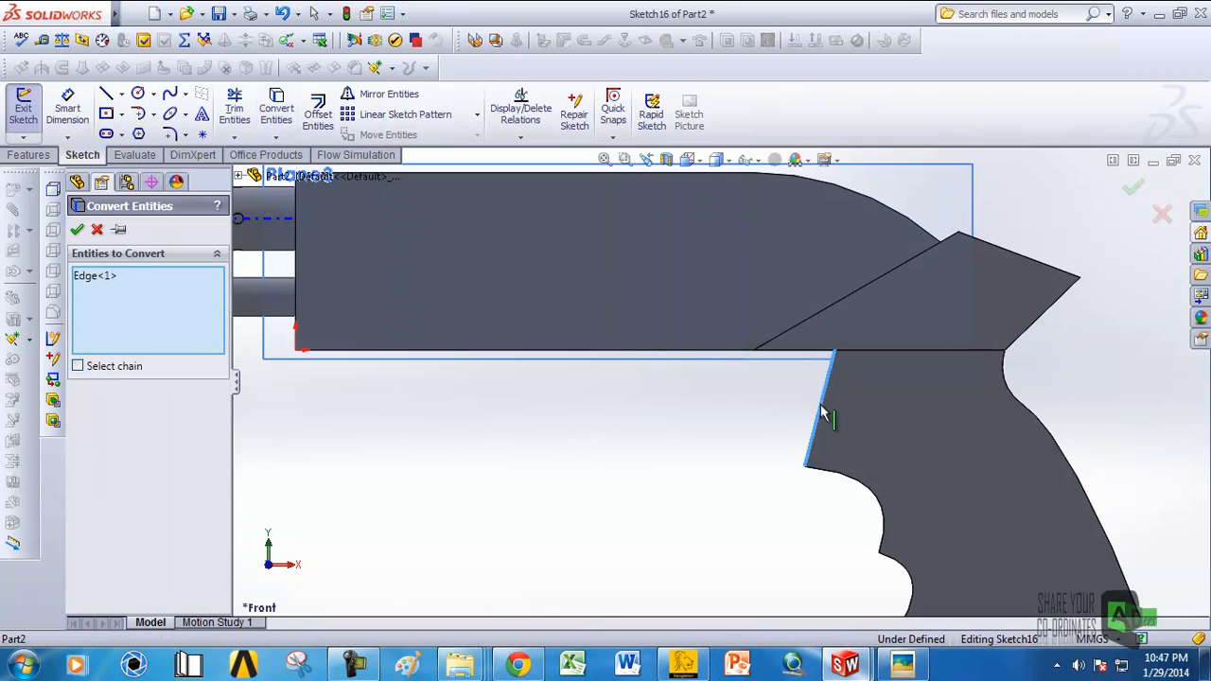
left_click(795, 352)
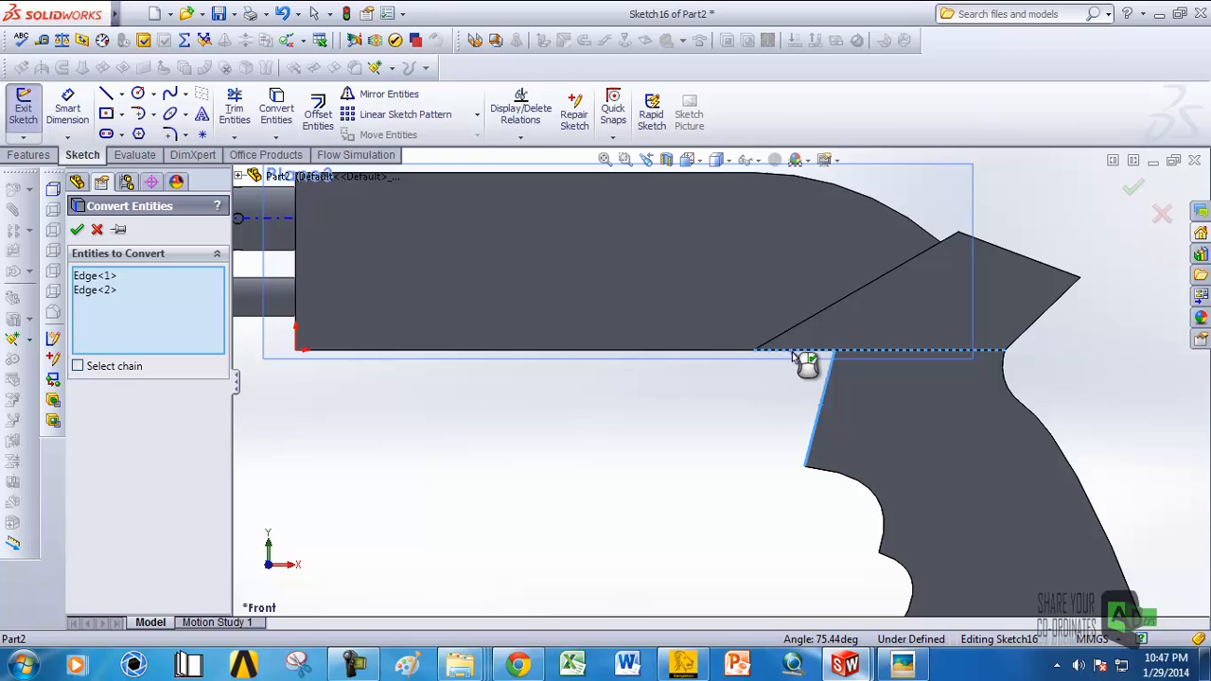
left_click(77, 229)
Step: Close the profile with two lines from the rear block's lower front corner to the grip's front corner, and trim the converted edge behind the grip
left_click(107, 96)
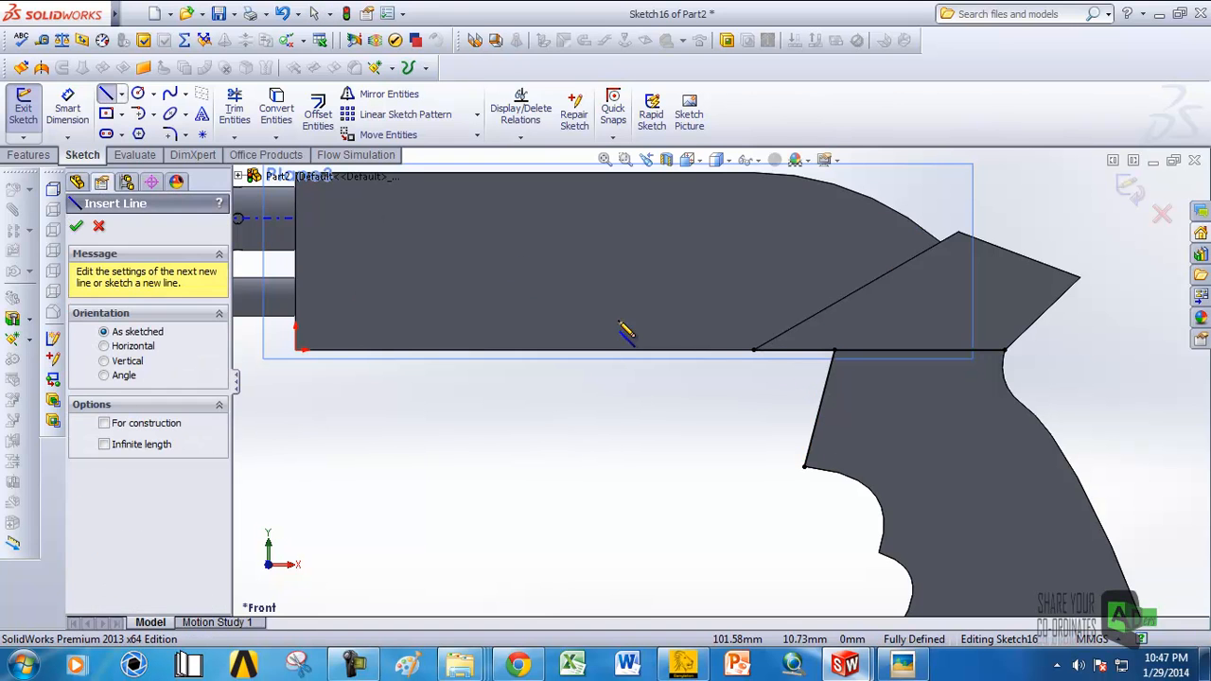
left_click(752, 352)
left_click(710, 425)
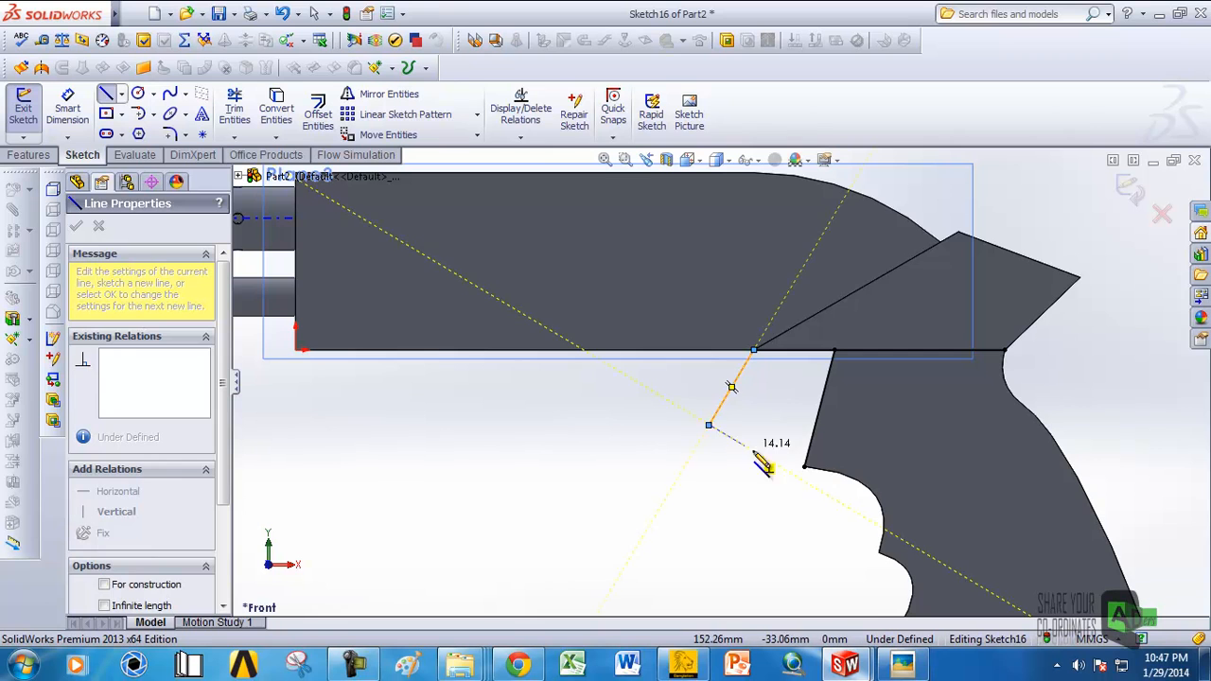
left_click(805, 467)
right_click(807, 466)
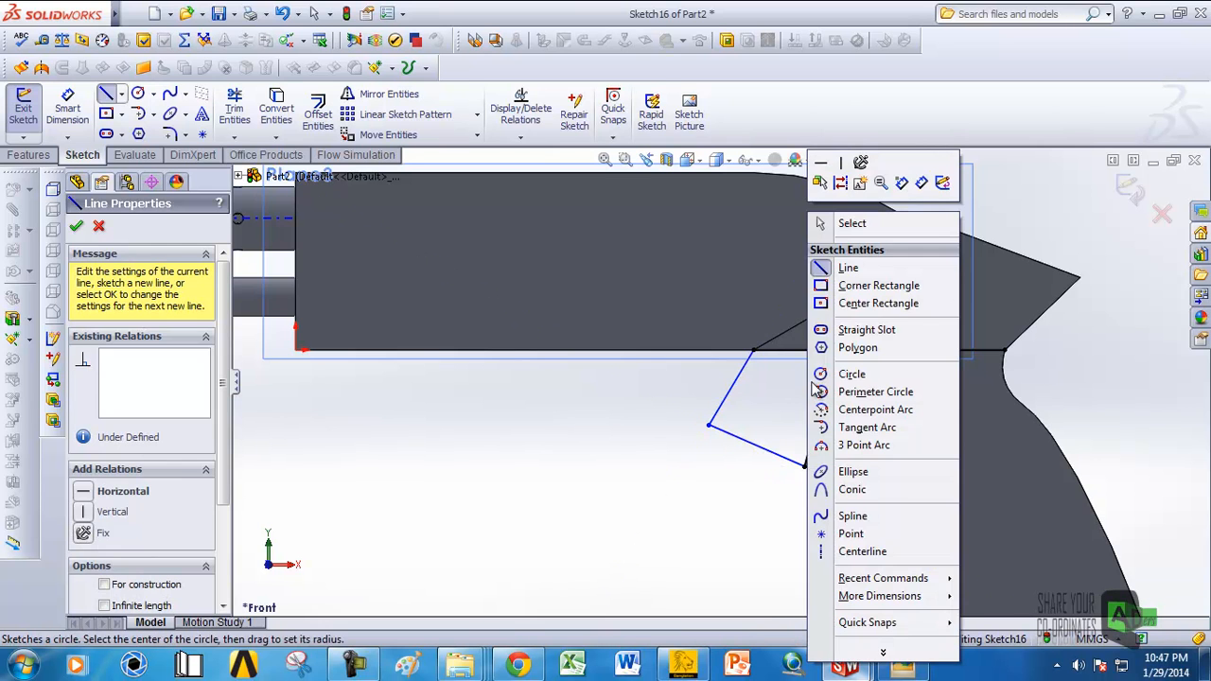
left_click(842, 223)
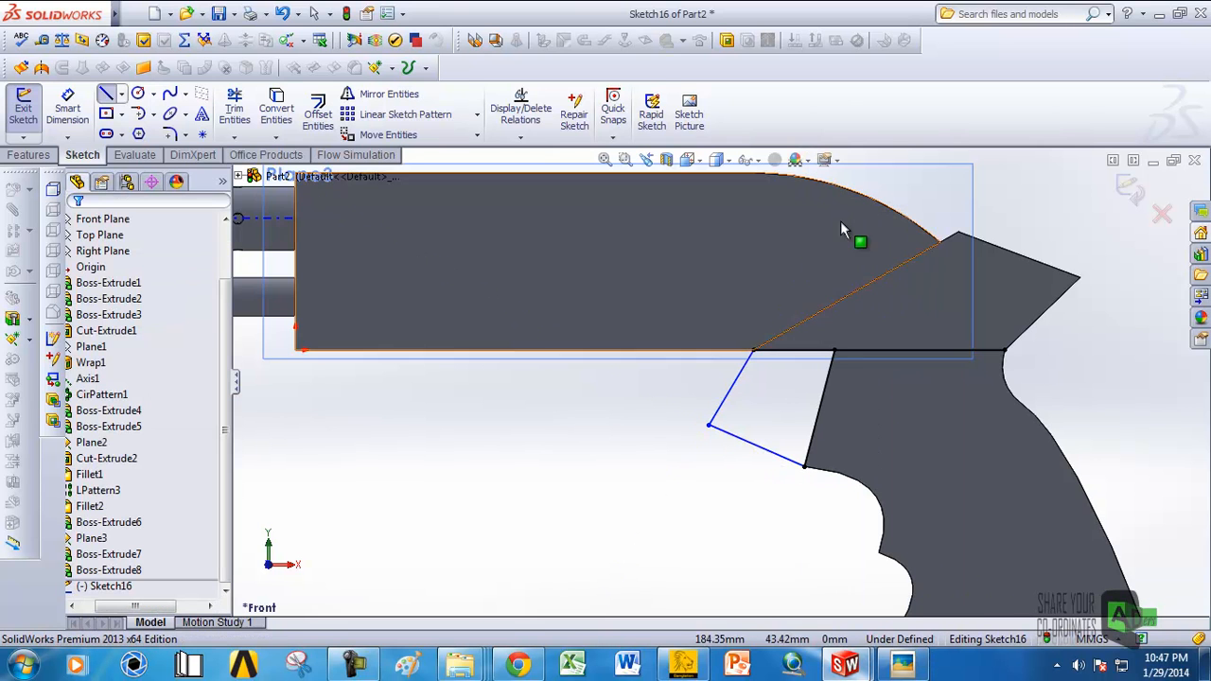
left_click(234, 109)
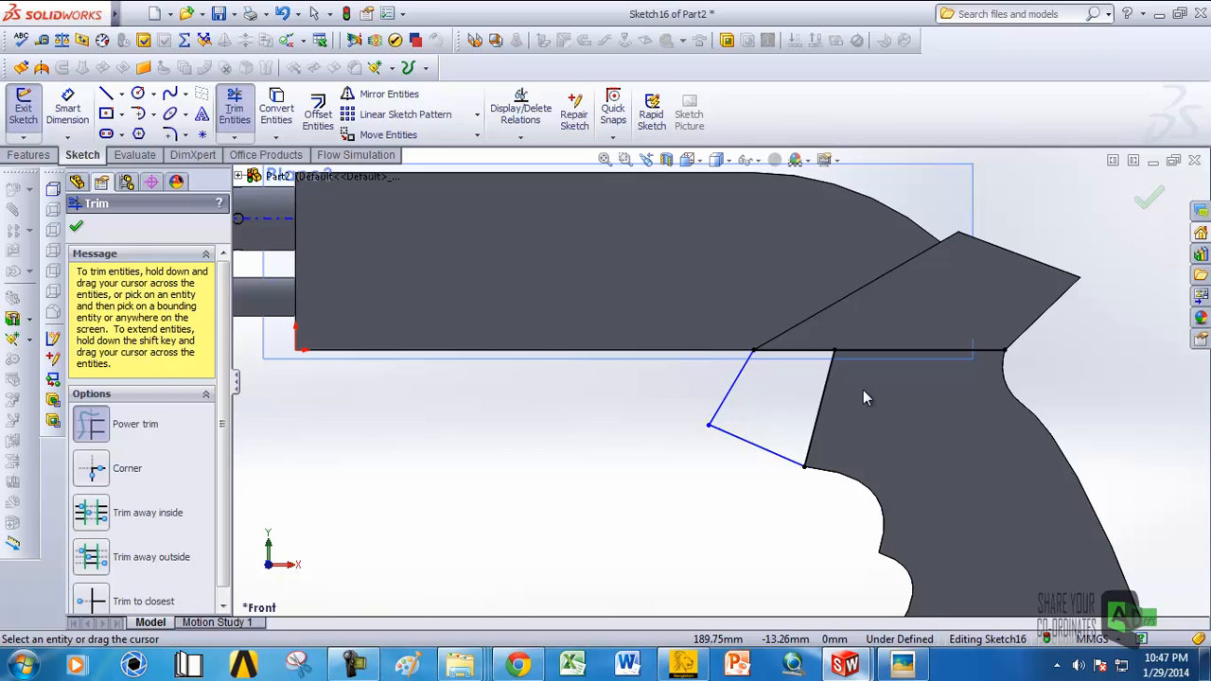
left_click(78, 226)
Step: Set up a boss extrusion of the closed profile with blind depths of 10 mm in both directions
middle_click_drag(416, 321, 484, 422)
scroll(619, 432, "up", 3)
left_click(29, 154)
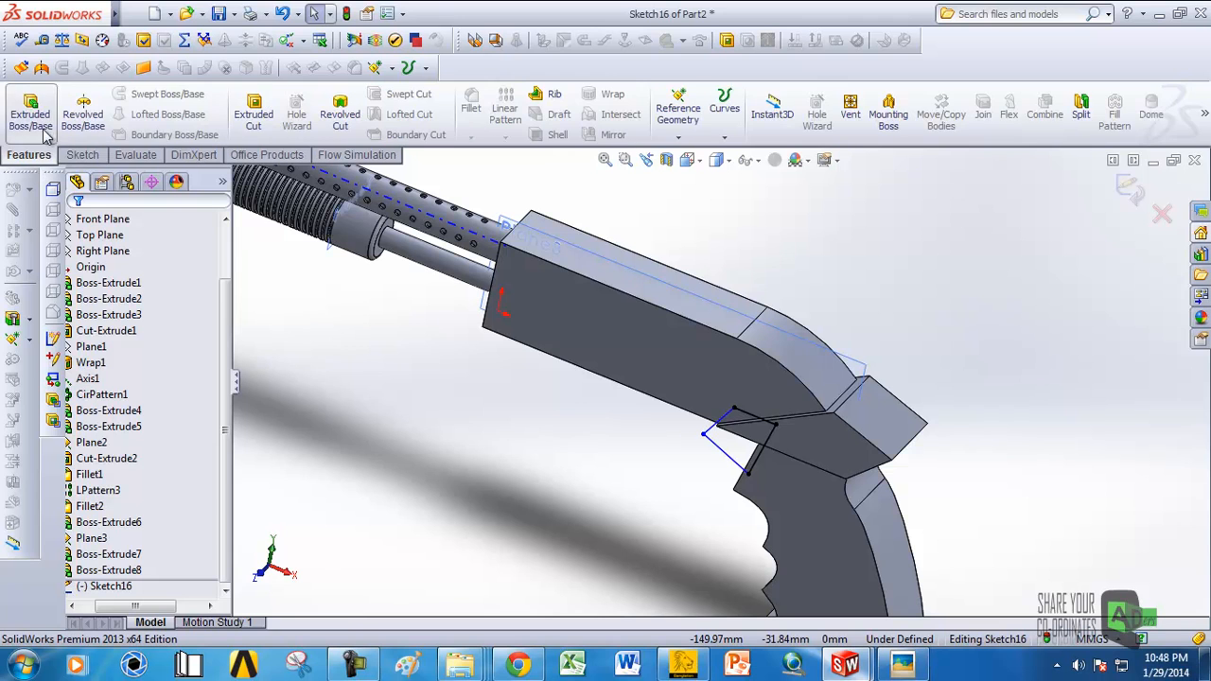
left_click(30, 109)
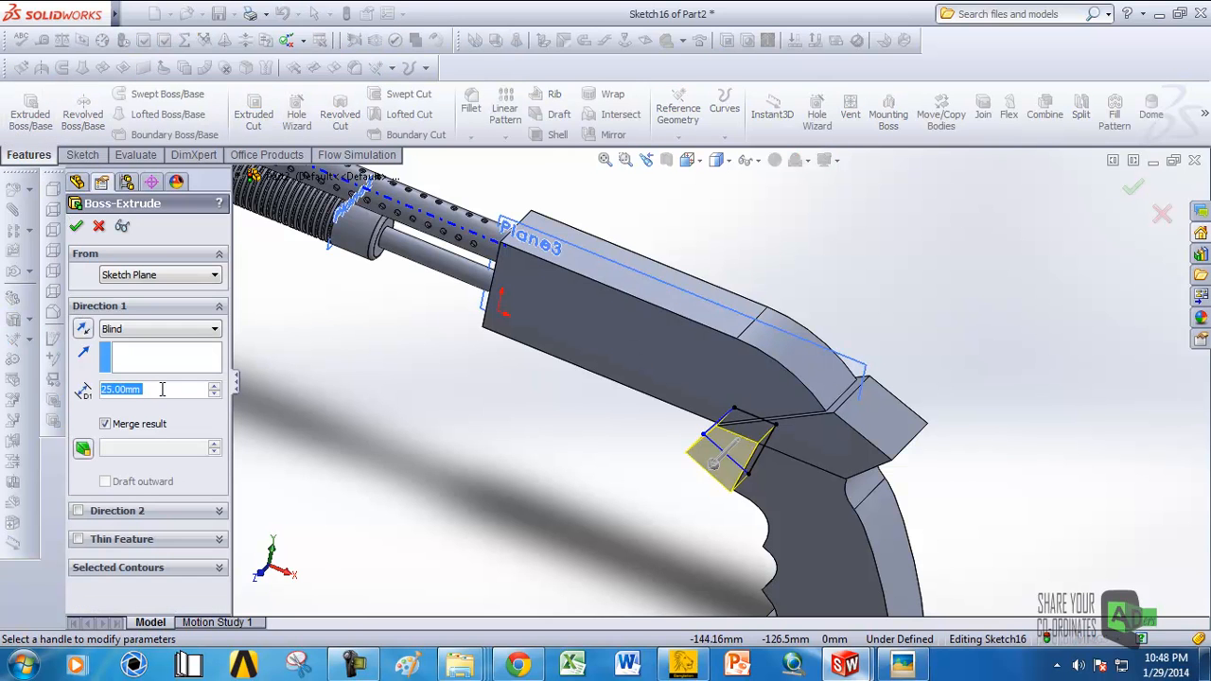
type("10")
key("Return")
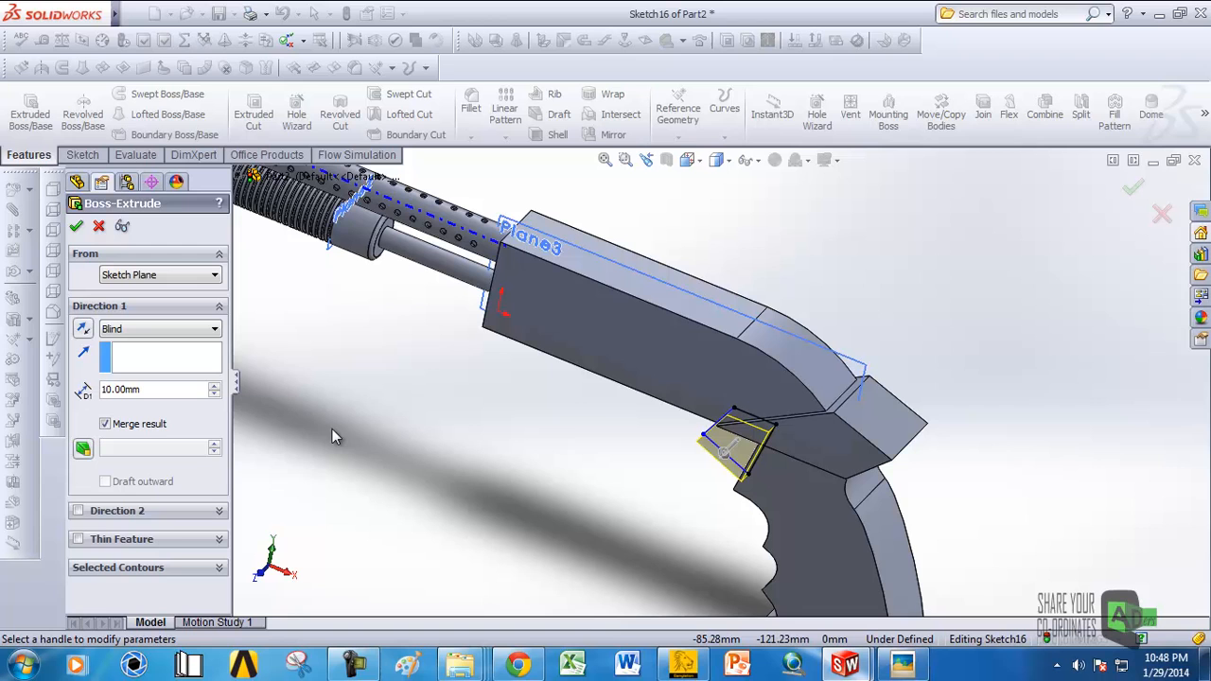
left_click(79, 511)
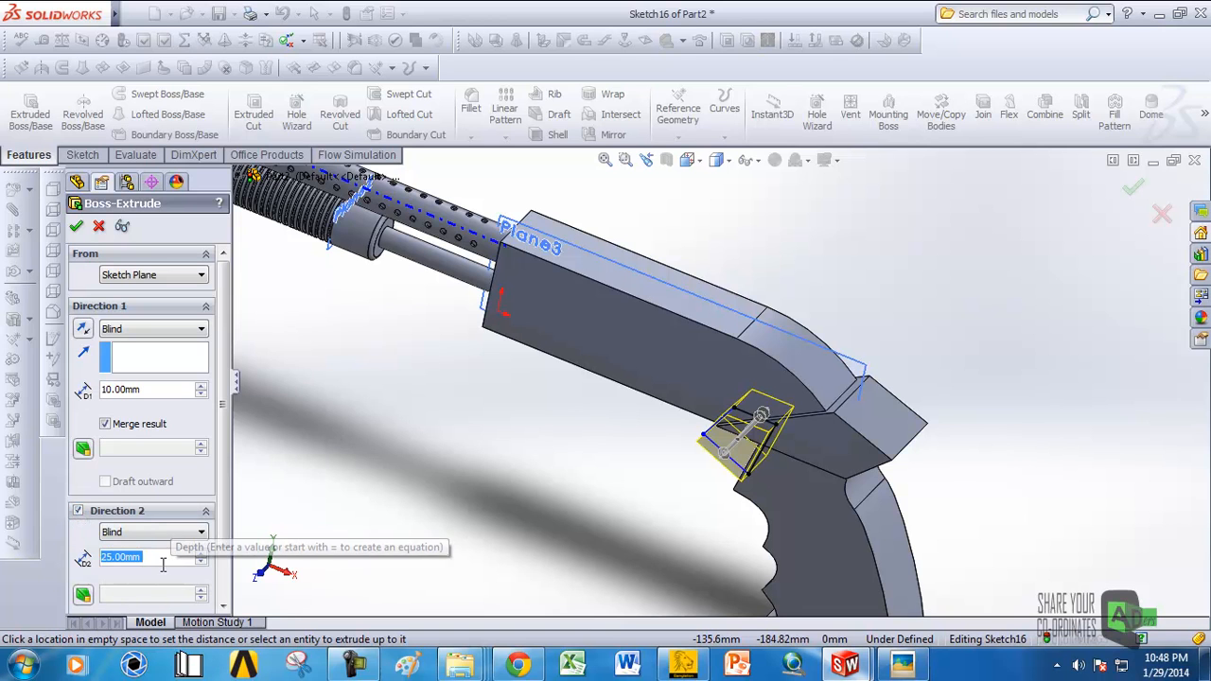
type("10")
key("Return")
Step: Examine the extrusion preview in front of the grip from several angles and accept the feature
middle_click_drag(446, 441, 530, 419)
scroll(533, 420, "up", 2)
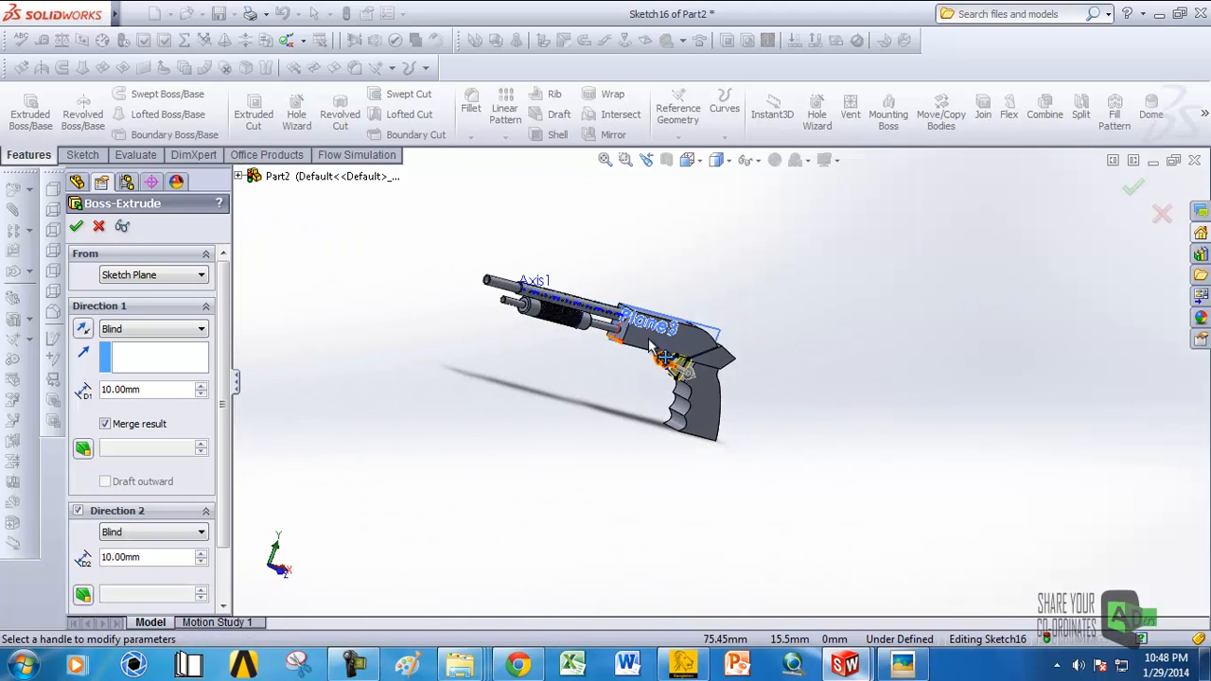
scroll(663, 355, "down", 8)
middle_click_drag(630, 329, 556, 341)
scroll(688, 467, "up", 4)
middle_click_drag(687, 466, 763, 427)
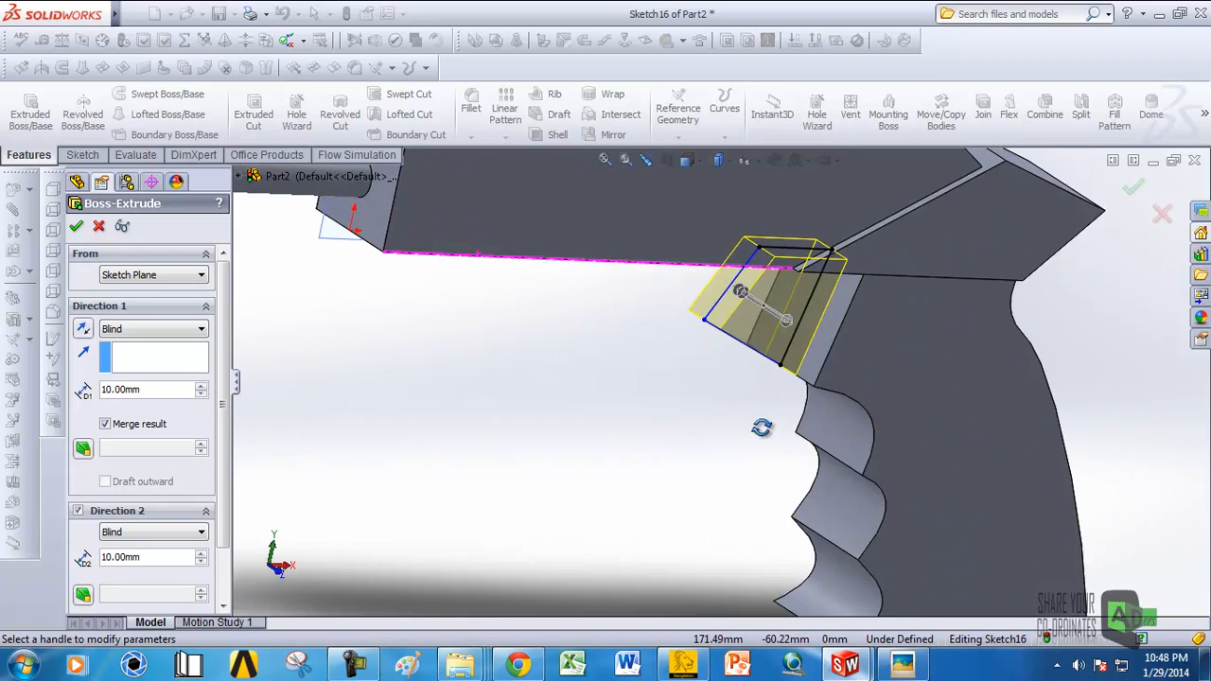
scroll(624, 396, "up", 6)
middle_click_drag(620, 394, 473, 416)
scroll(606, 370, "down", 7)
middle_click_drag(589, 374, 658, 329)
scroll(553, 367, "up", 6)
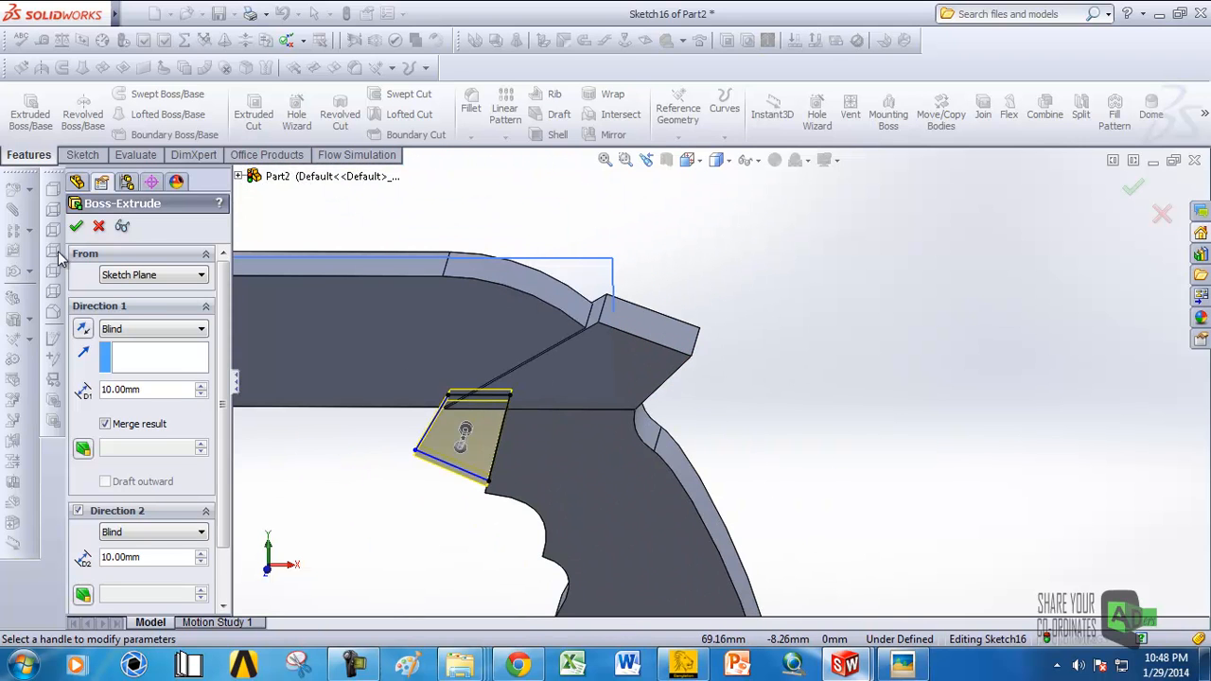
left_click(77, 228)
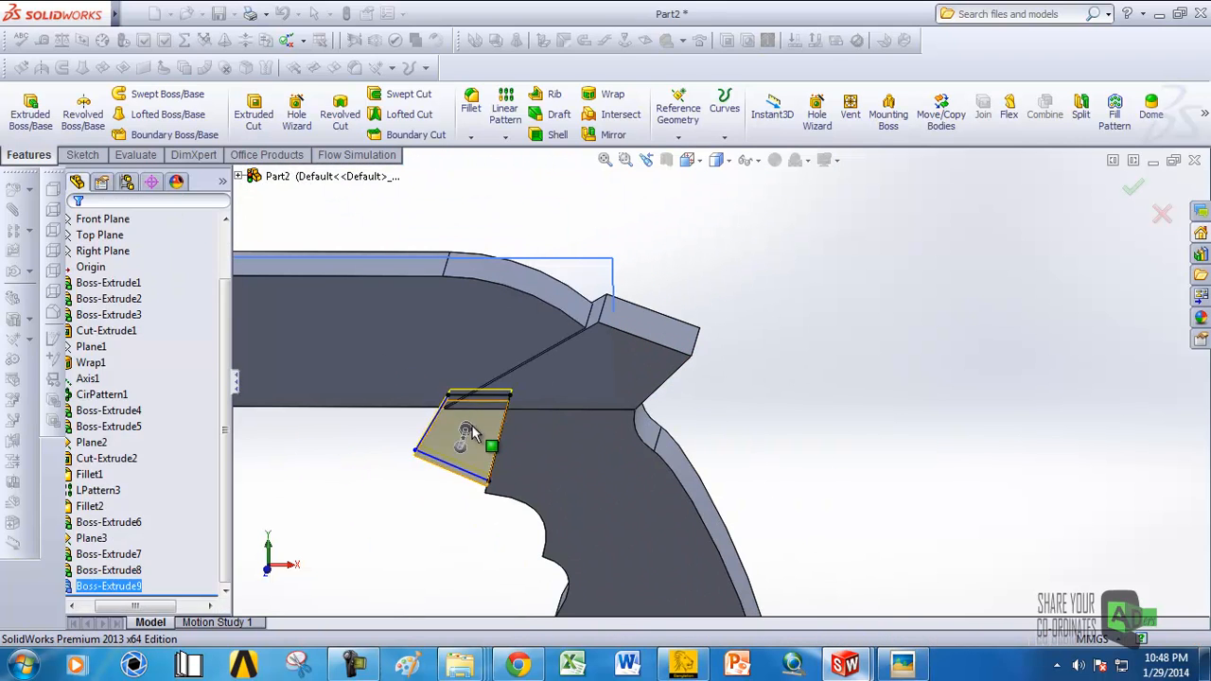
Step: Start a new sketch on Plane3 and orient the view squarely to the sketch plane
scroll(471, 428, "up", 5)
middle_click_drag(483, 386, 540, 338)
scroll(570, 423, "down", 8)
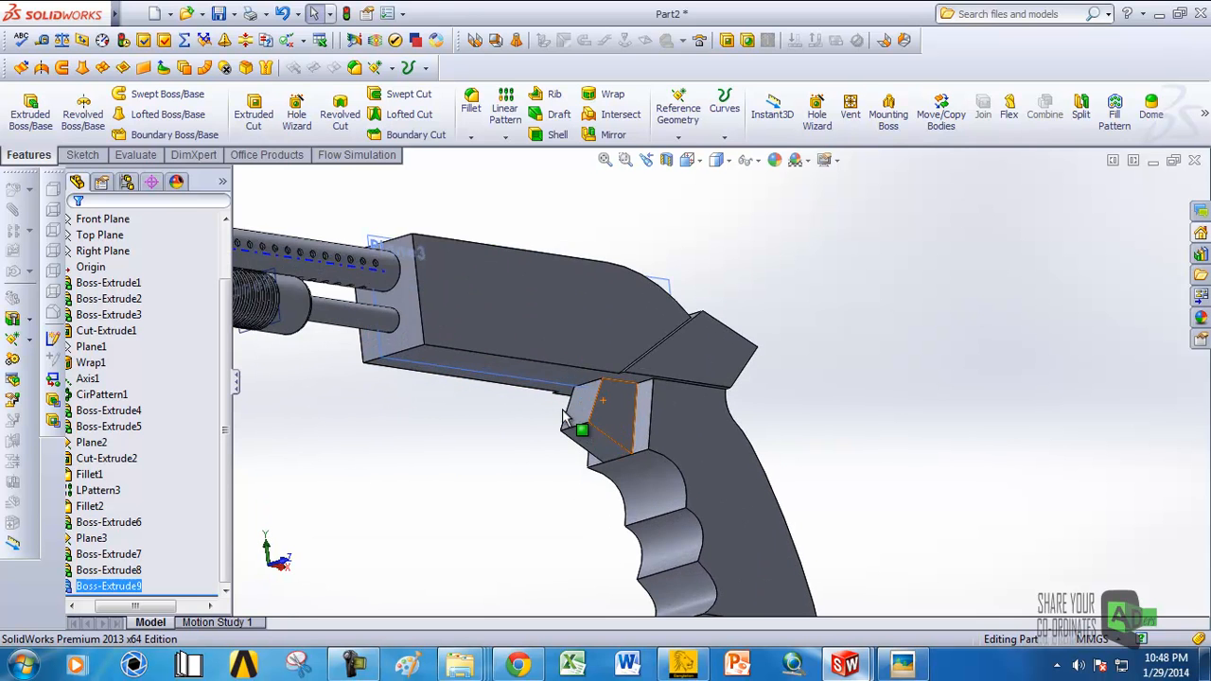
middle_click_drag(569, 423, 785, 359)
scroll(601, 462, "up", 5)
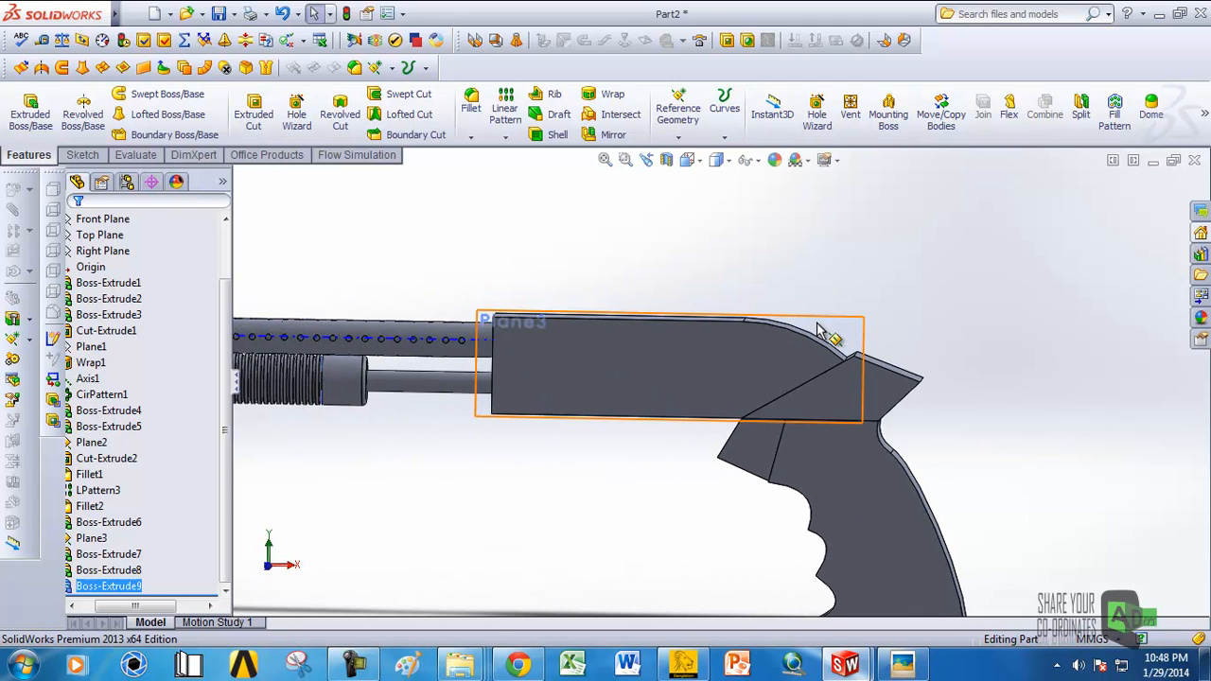
left_click(856, 318)
left_click(895, 264)
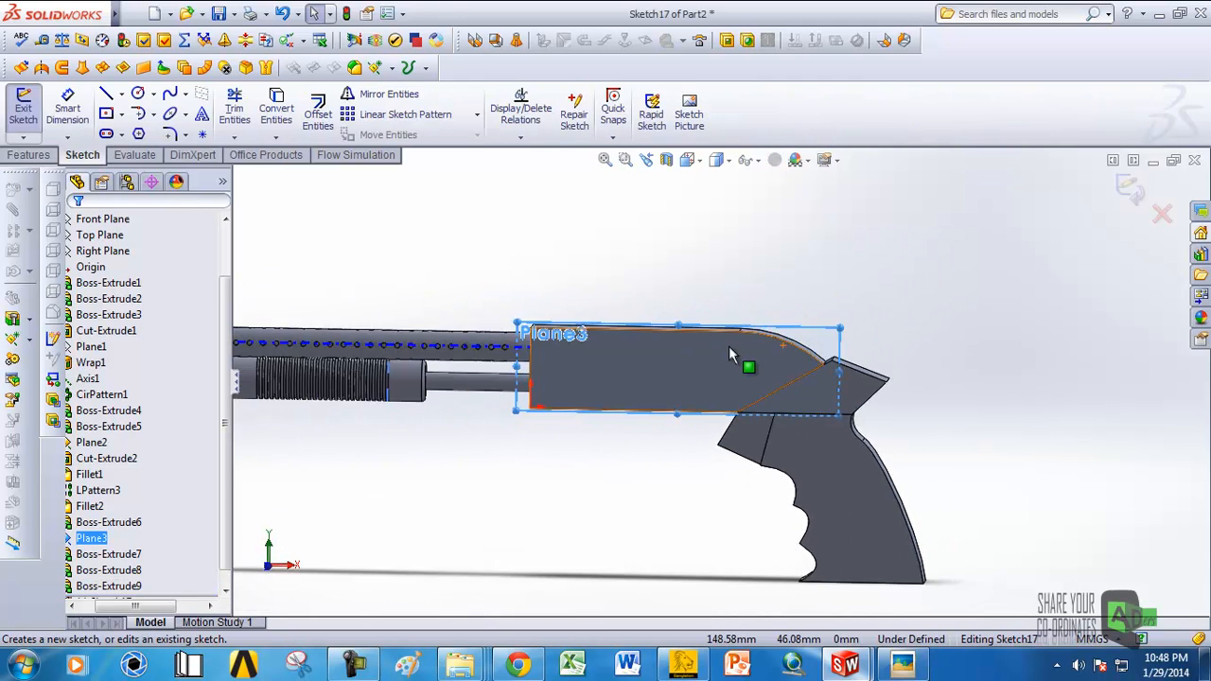
left_click(692, 159)
left_click(653, 383)
scroll(811, 376, "down", 5)
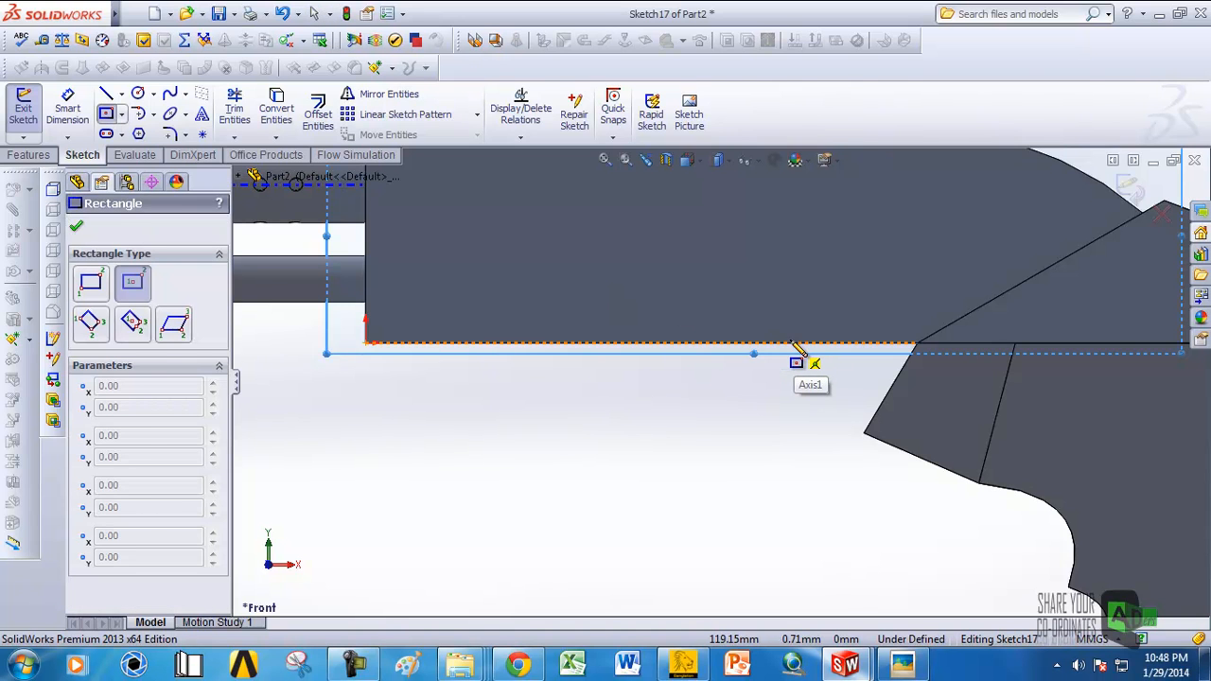
left_click(791, 342)
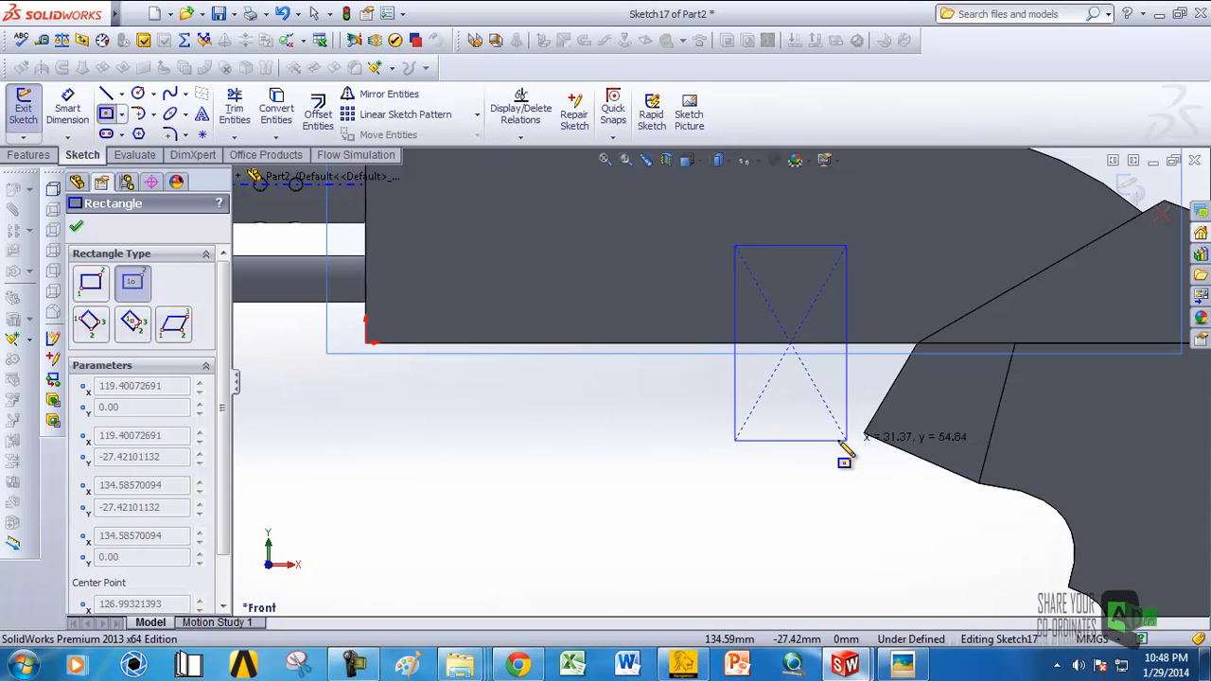
key("Escape")
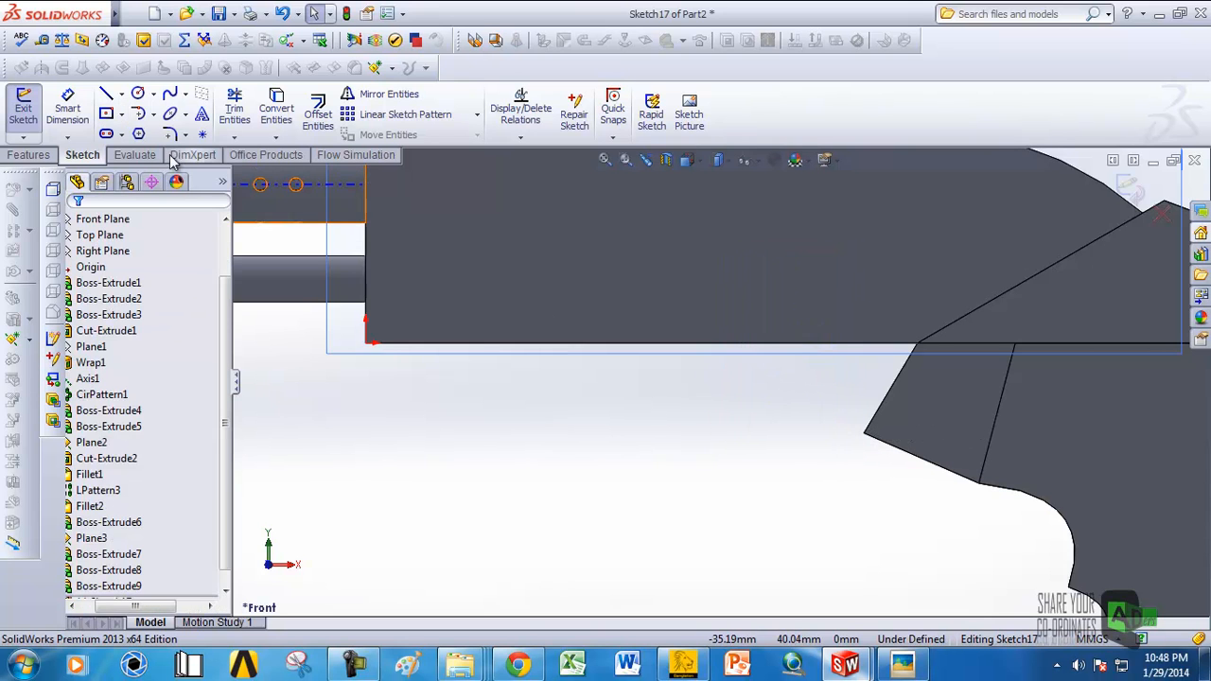
left_click(107, 114)
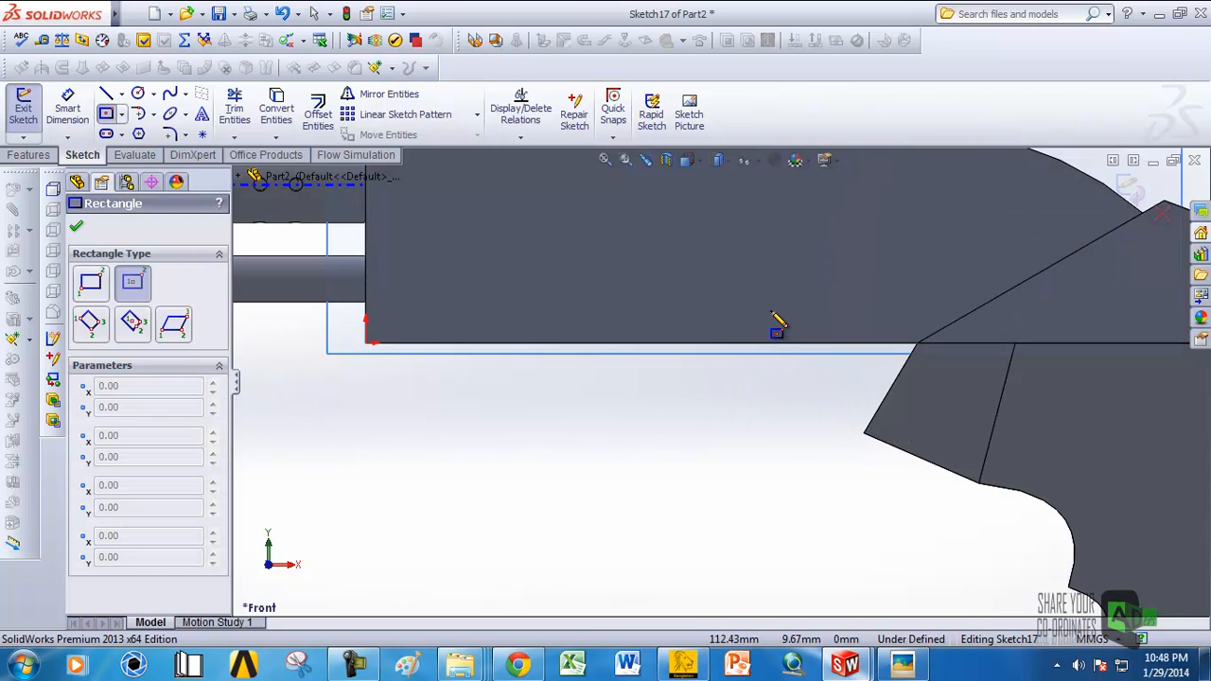
left_click(122, 113)
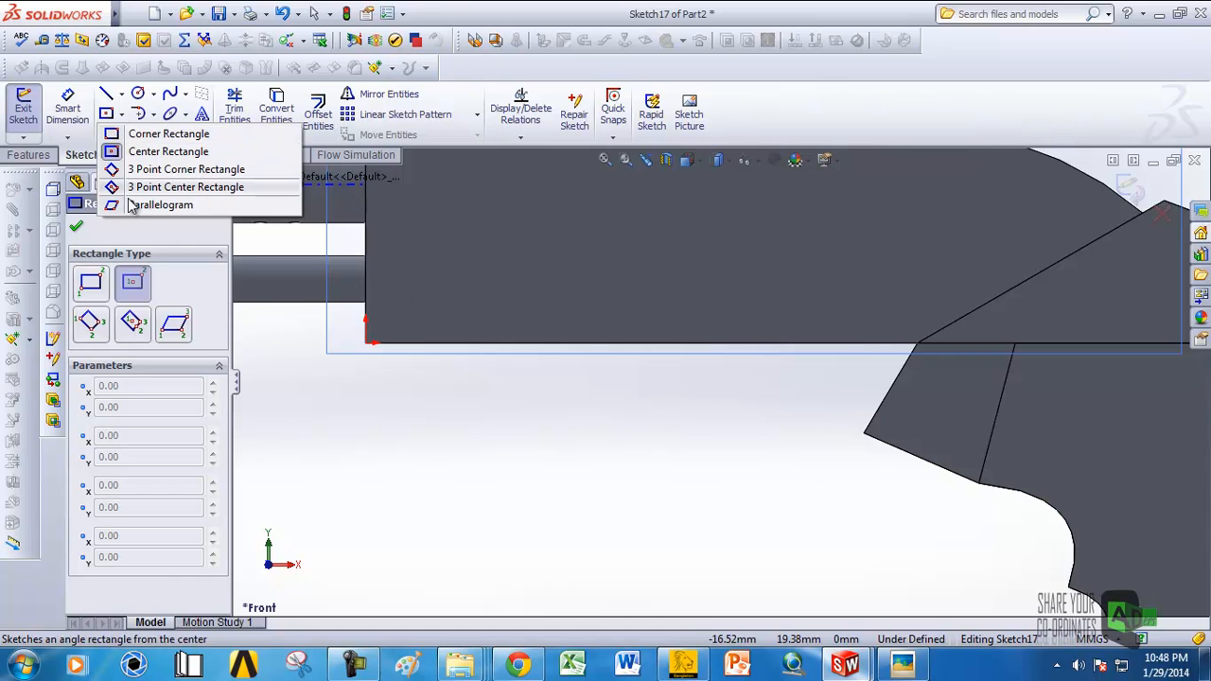
left_click(107, 113)
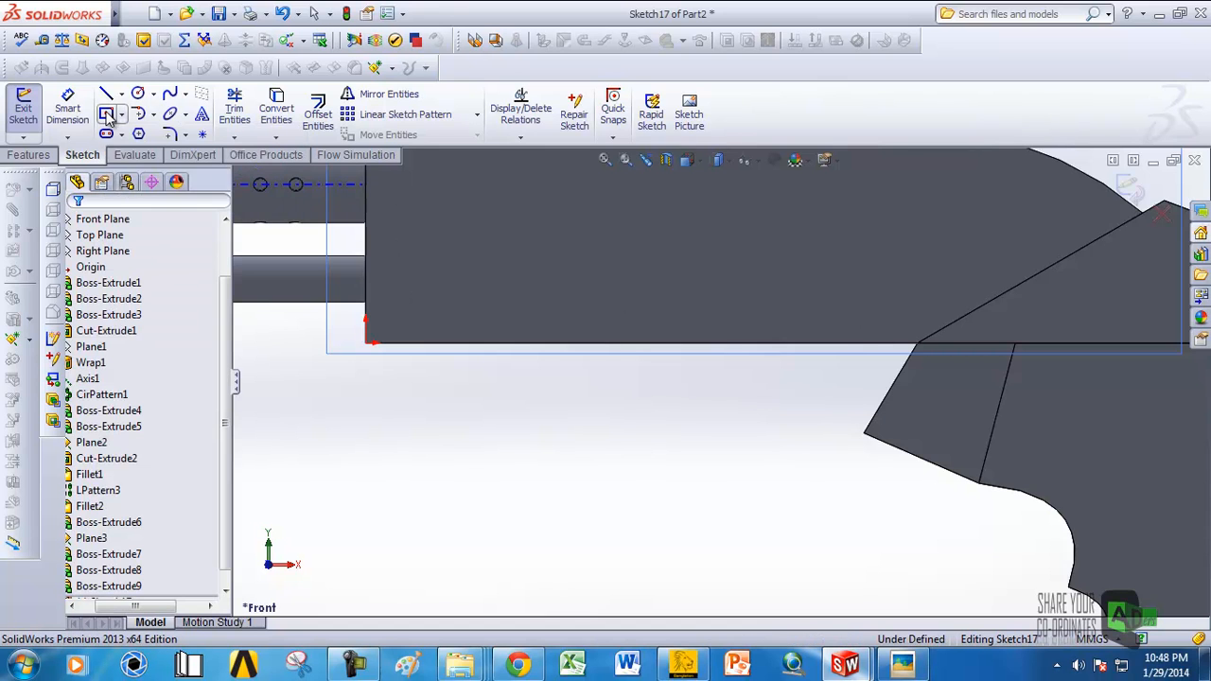
Step: Draw a center rectangle about 67 by 50 mm, centered on the receiver's bottom edge just in front of the grip block
left_click(737, 342)
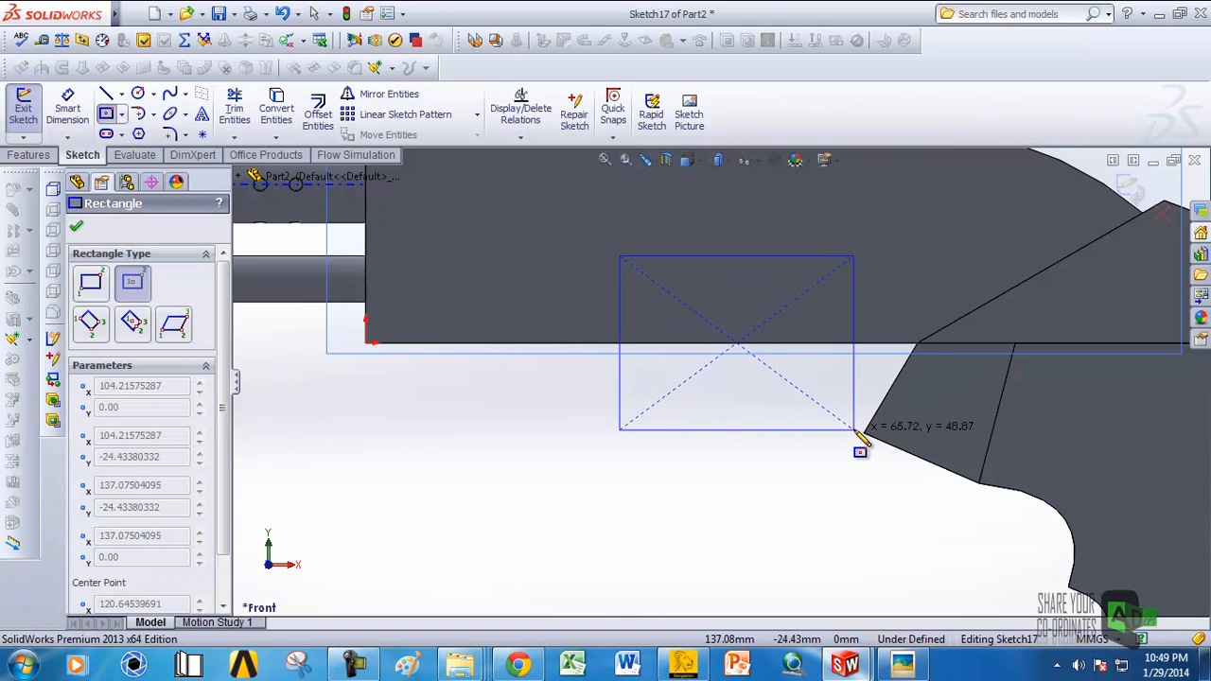
left_click(857, 434)
right_click(860, 439)
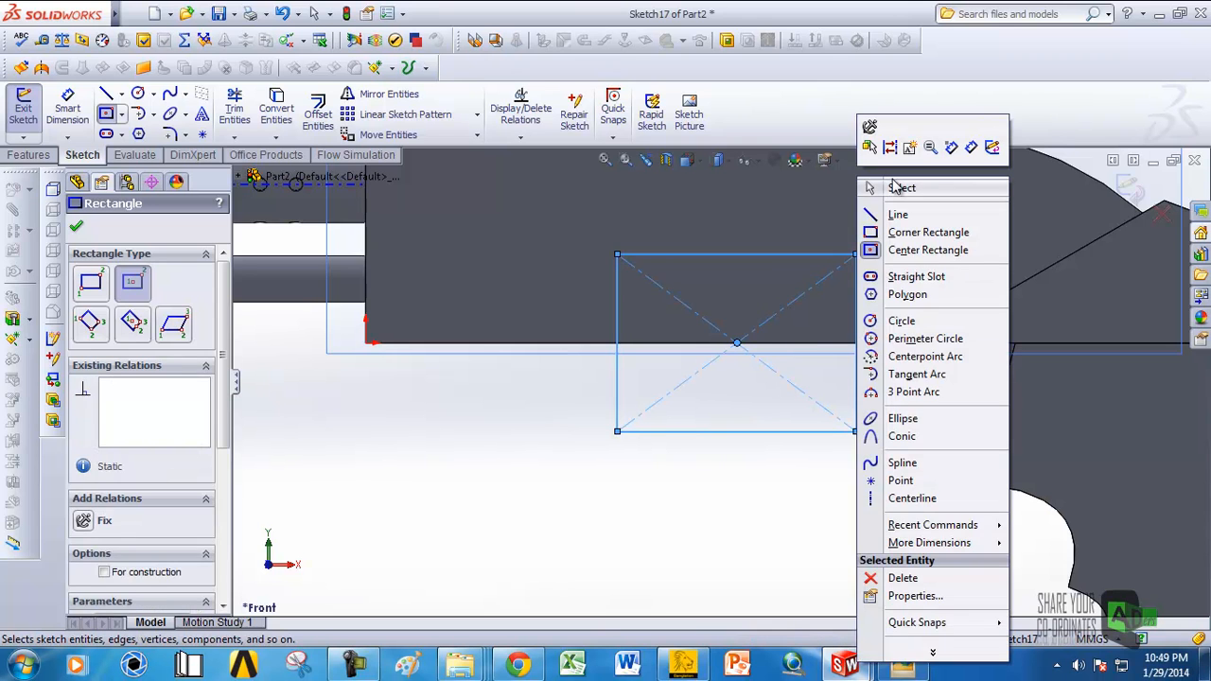
left_click(900, 187)
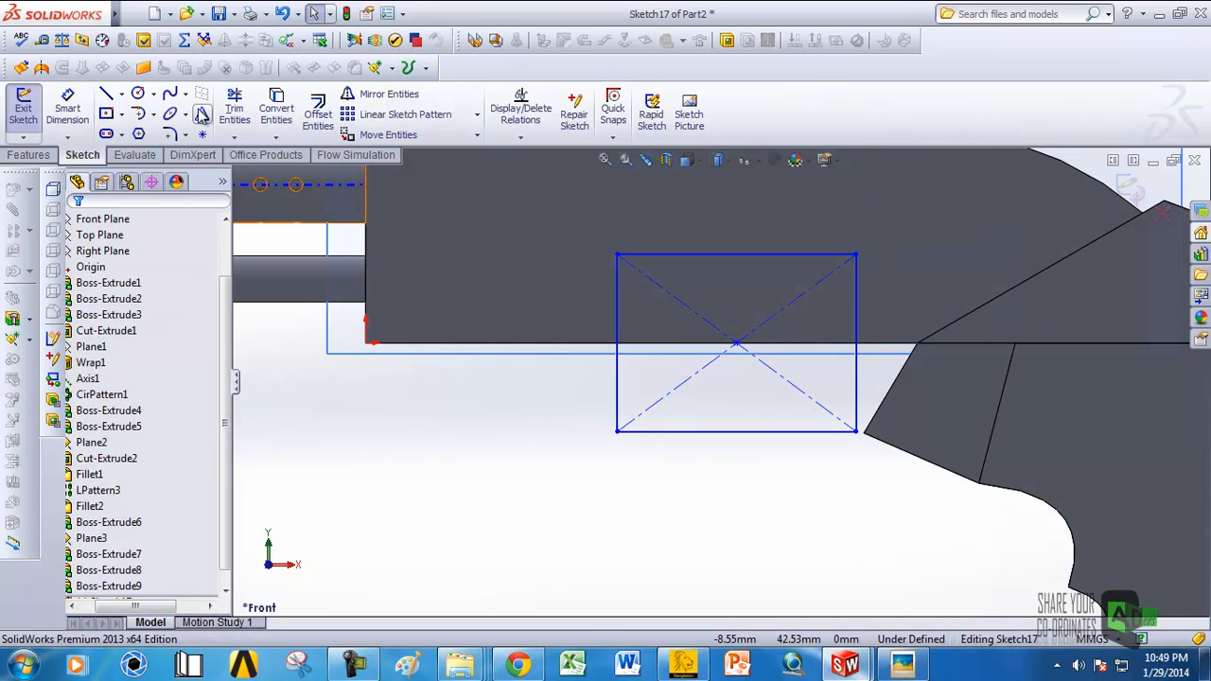
Step: Offset all four sides of the rectangle 10 mm inward
left_click(317, 114)
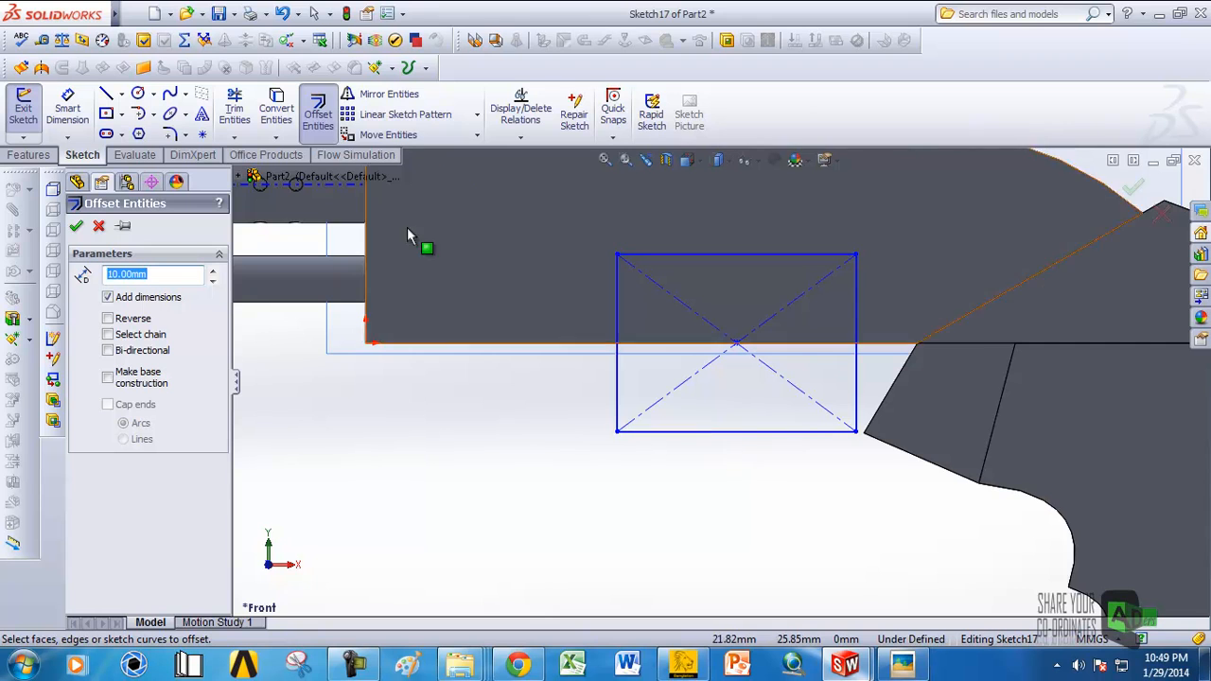
left_click(707, 254)
left_click(619, 358)
left_click(747, 432)
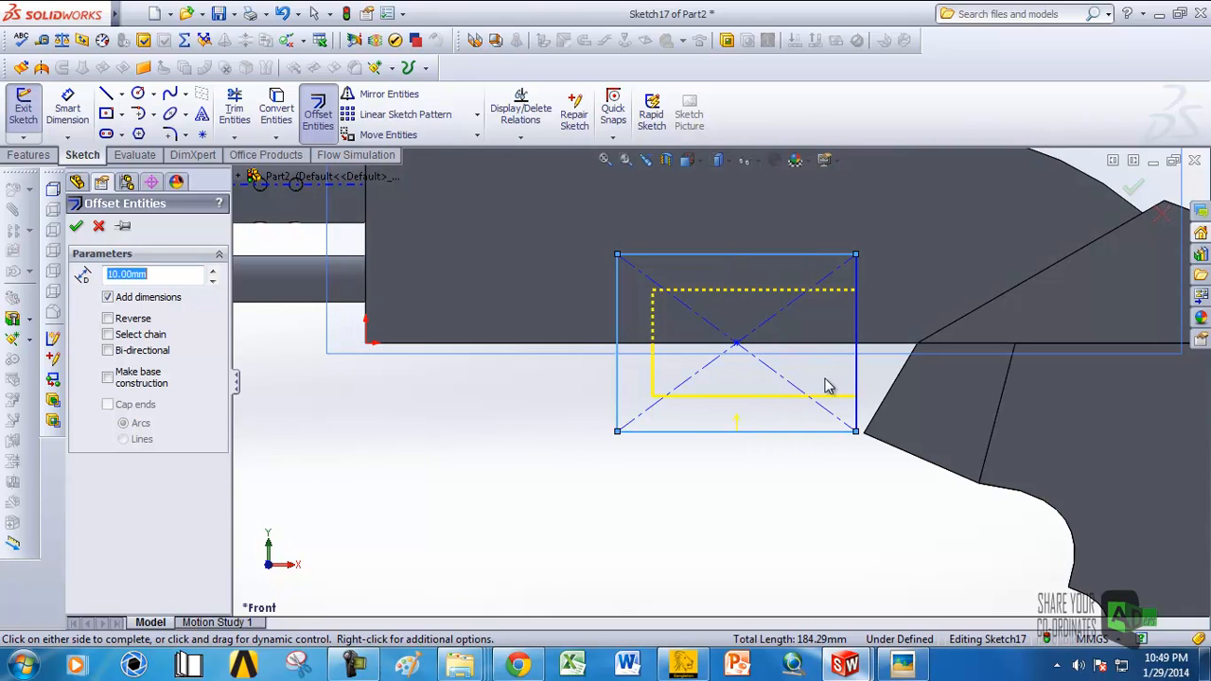
left_click(852, 357)
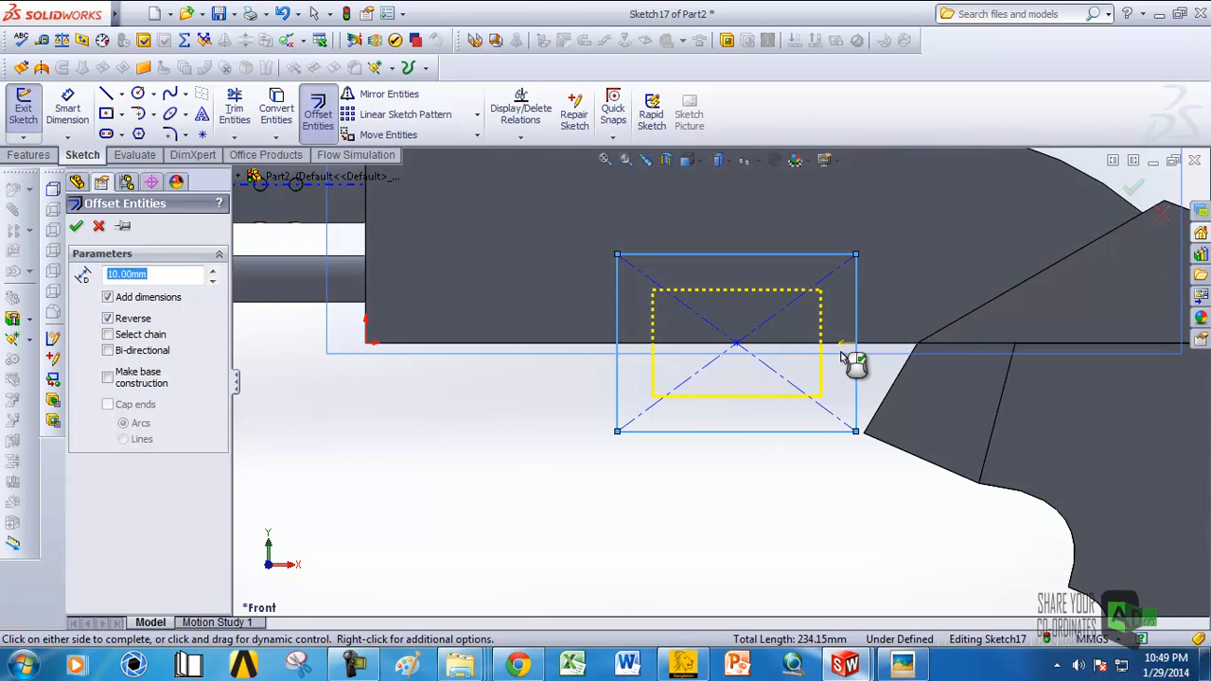
left_click(77, 229)
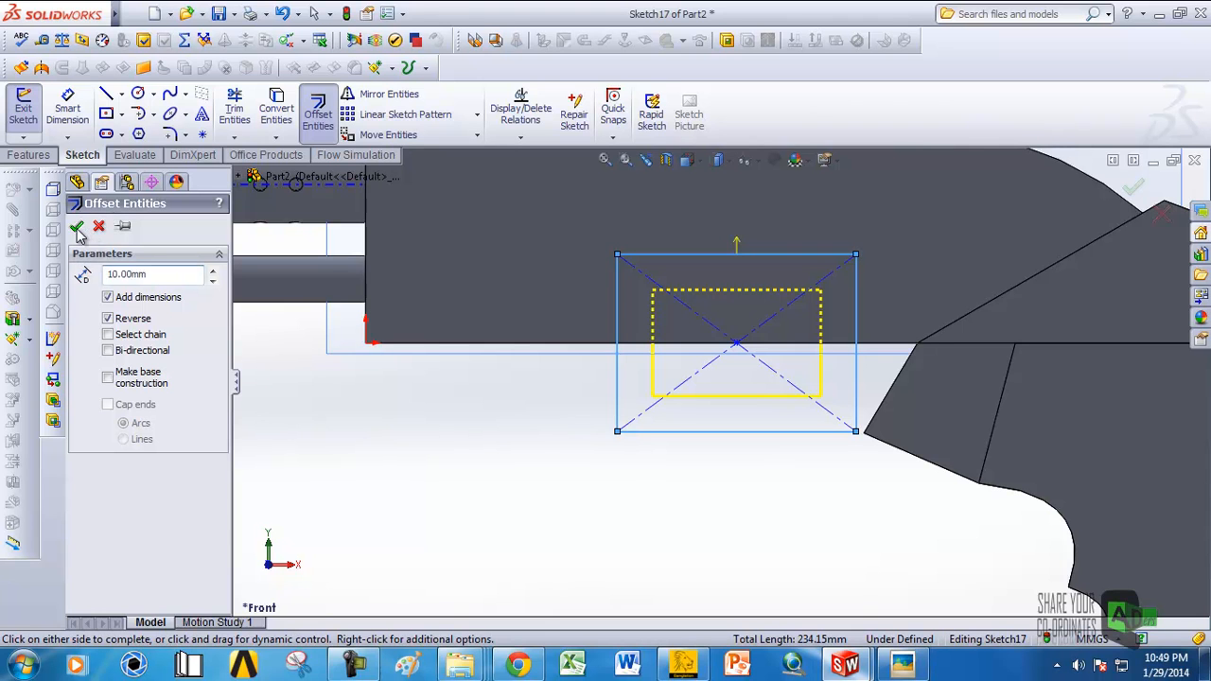
Step: Draw a horizontal line along the receiver's bottom edge between the outer rectangle's two vertical sides
left_click(106, 94)
left_click(617, 345)
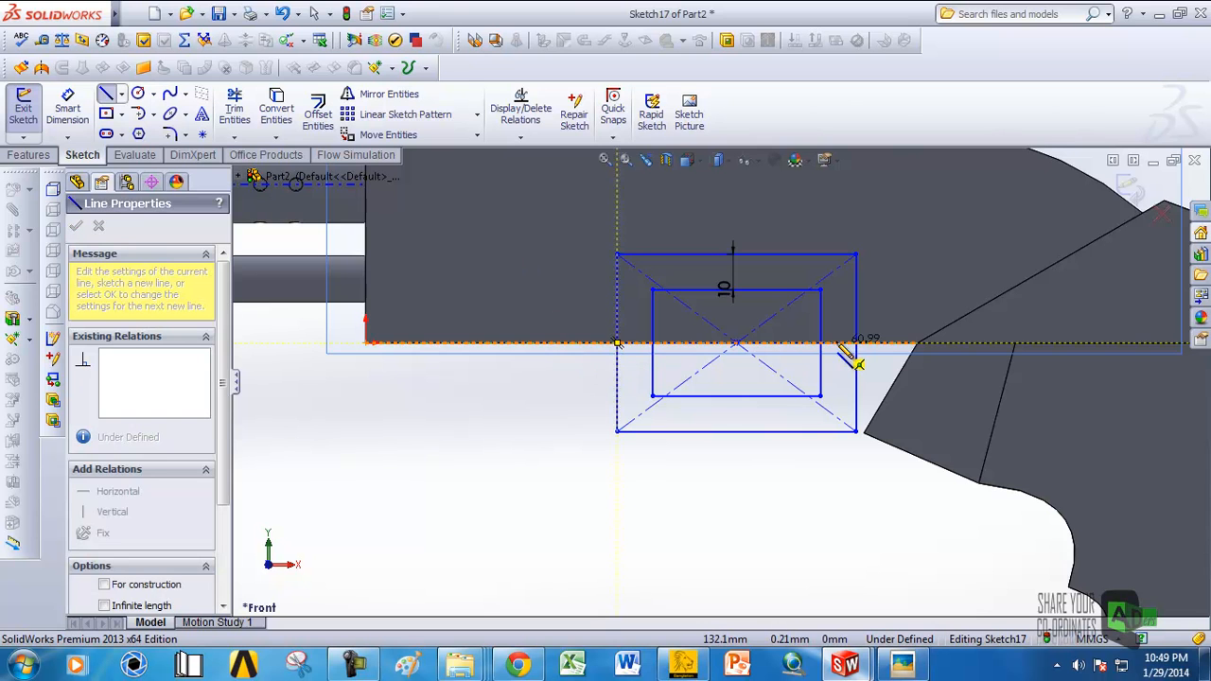
right_click(858, 344)
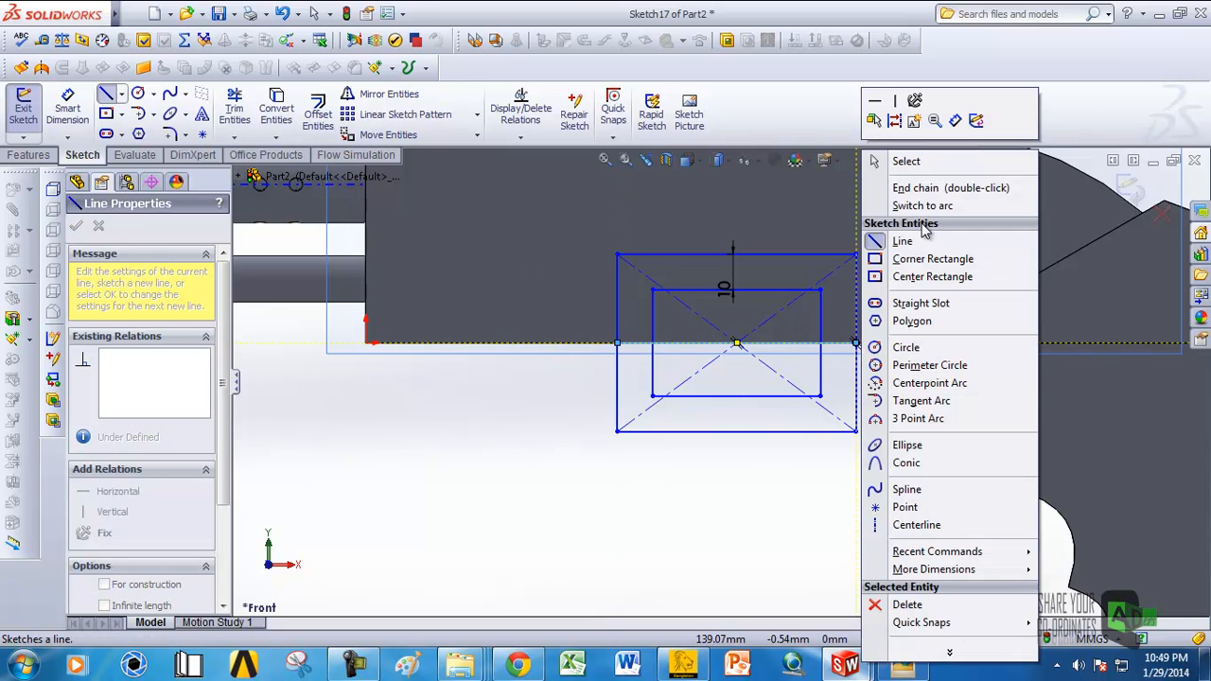
left_click(905, 161)
Step: Trim away both rectangles above the receiver's bottom edge and the horizontal line segment between the inner rectangle's vertical sides
scroll(784, 343, "down", 3)
scroll(751, 360, "up", 4)
scroll(743, 361, "down", 2)
scroll(741, 358, "up", 4)
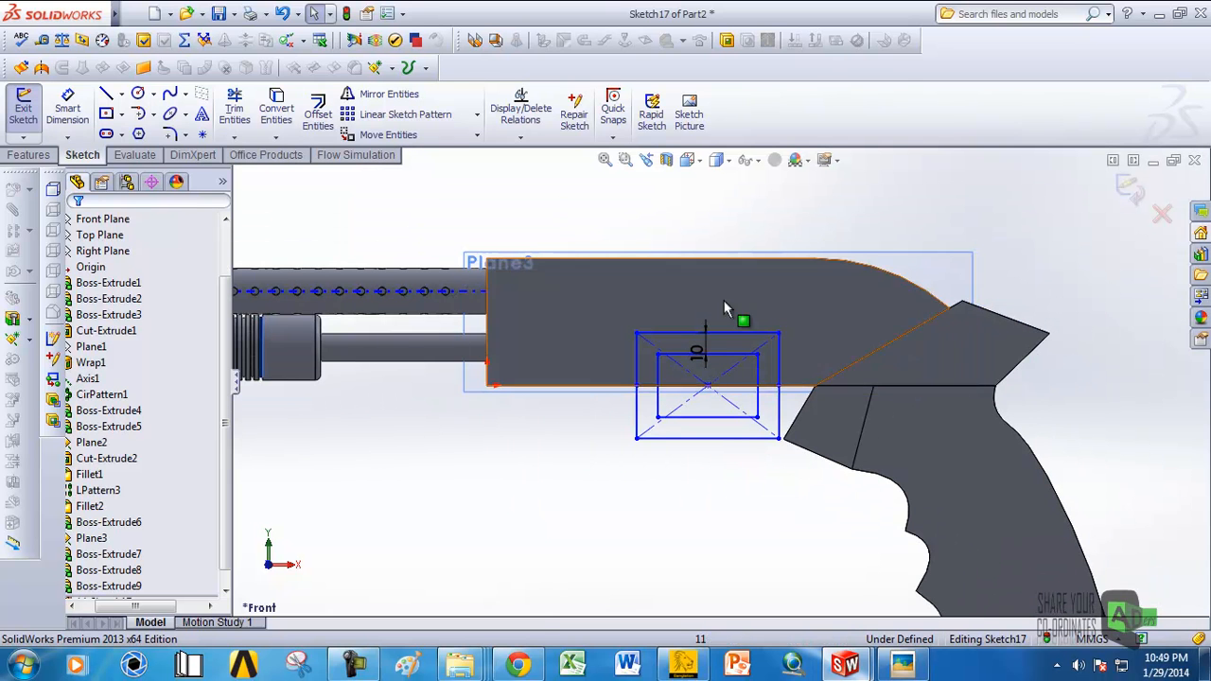
scroll(725, 289, "down", 2)
left_click(235, 106)
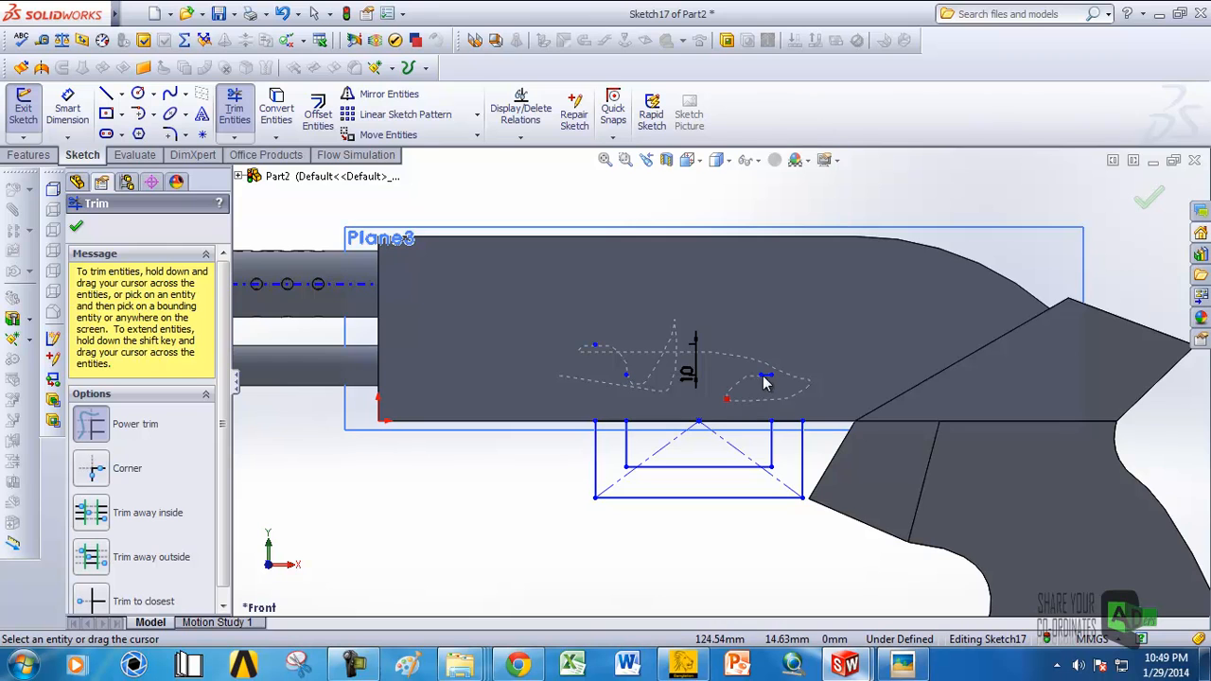
left_click_drag(767, 369, 769, 371)
scroll(608, 404, "down", 3)
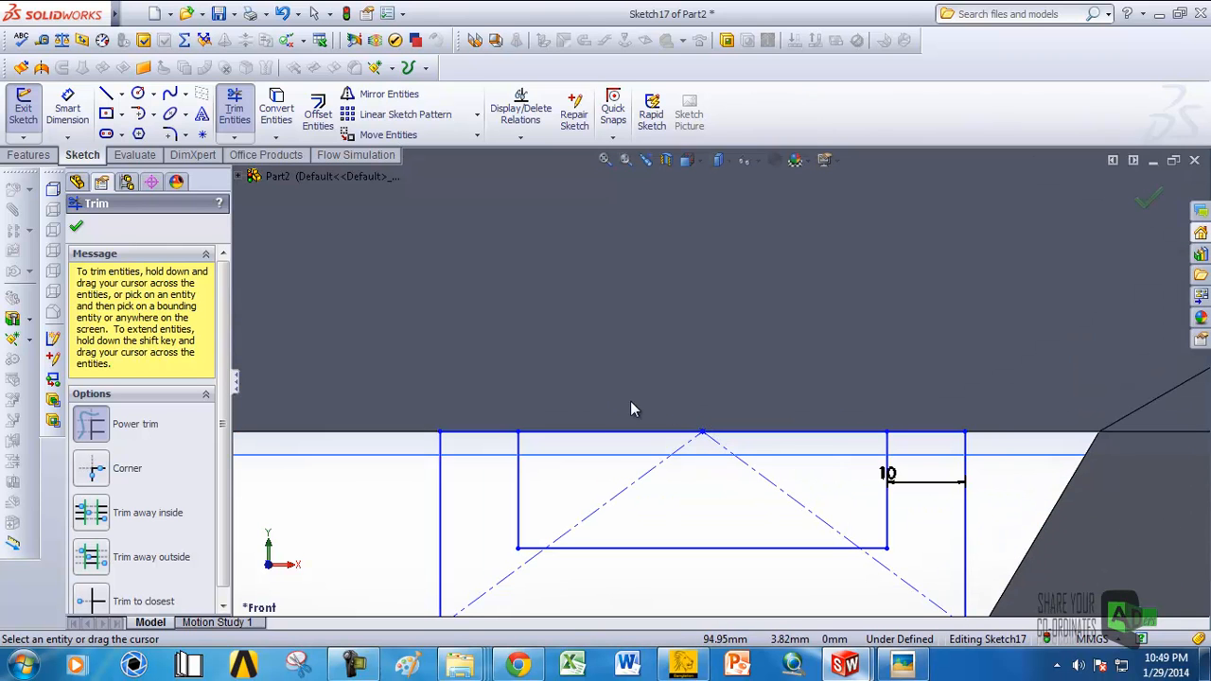
scroll(624, 405, "up", 1)
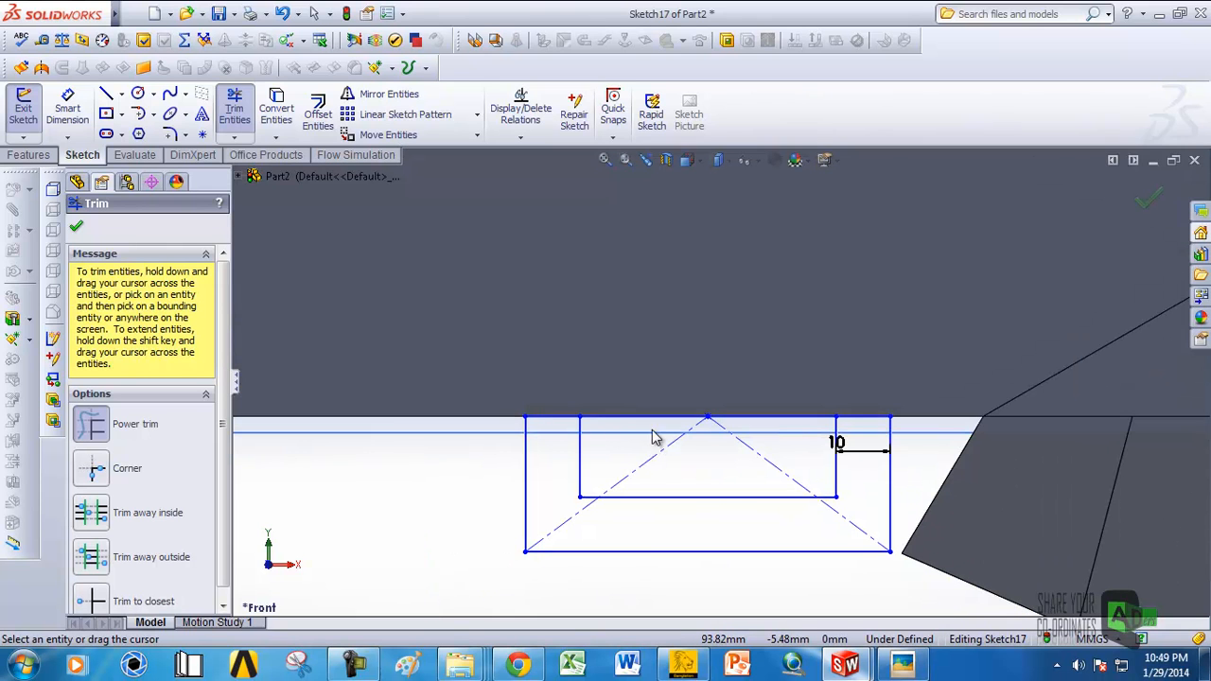
mouse_move(678, 451)
middle_mouse_down()
mouse_move(633, 441)
mouse_move(642, 423)
mouse_move(681, 417)
middle_mouse_up()
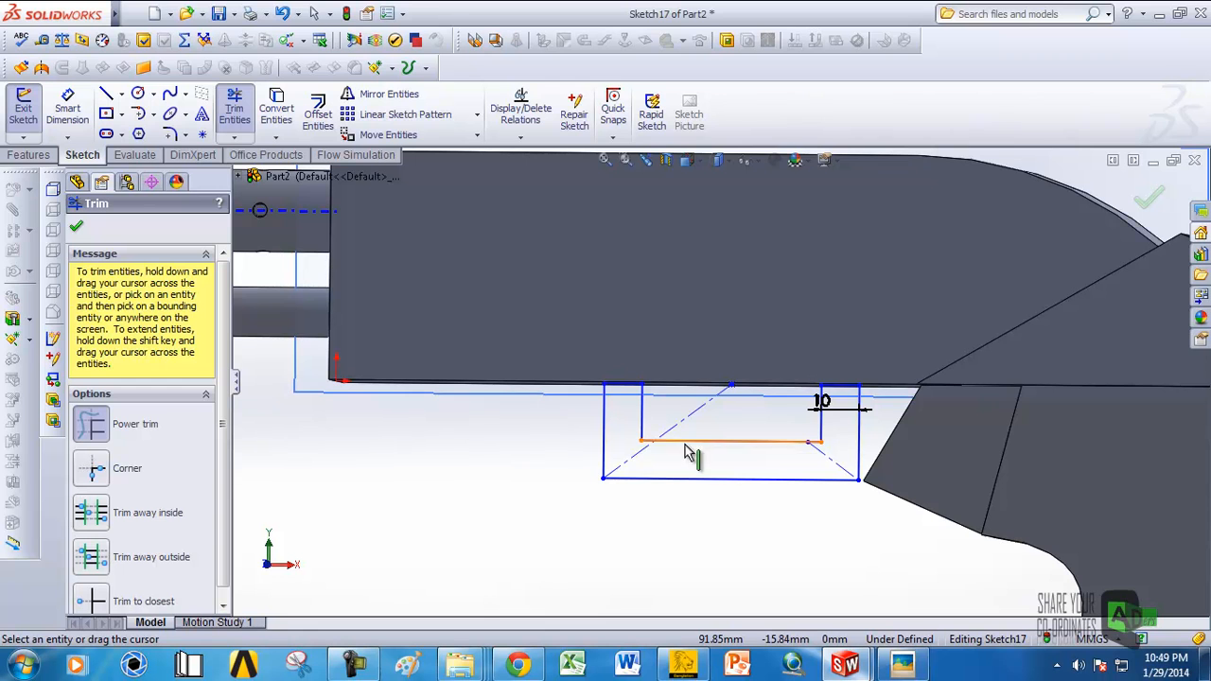
scroll(693, 425, "up", 3)
scroll(722, 399, "down", 2)
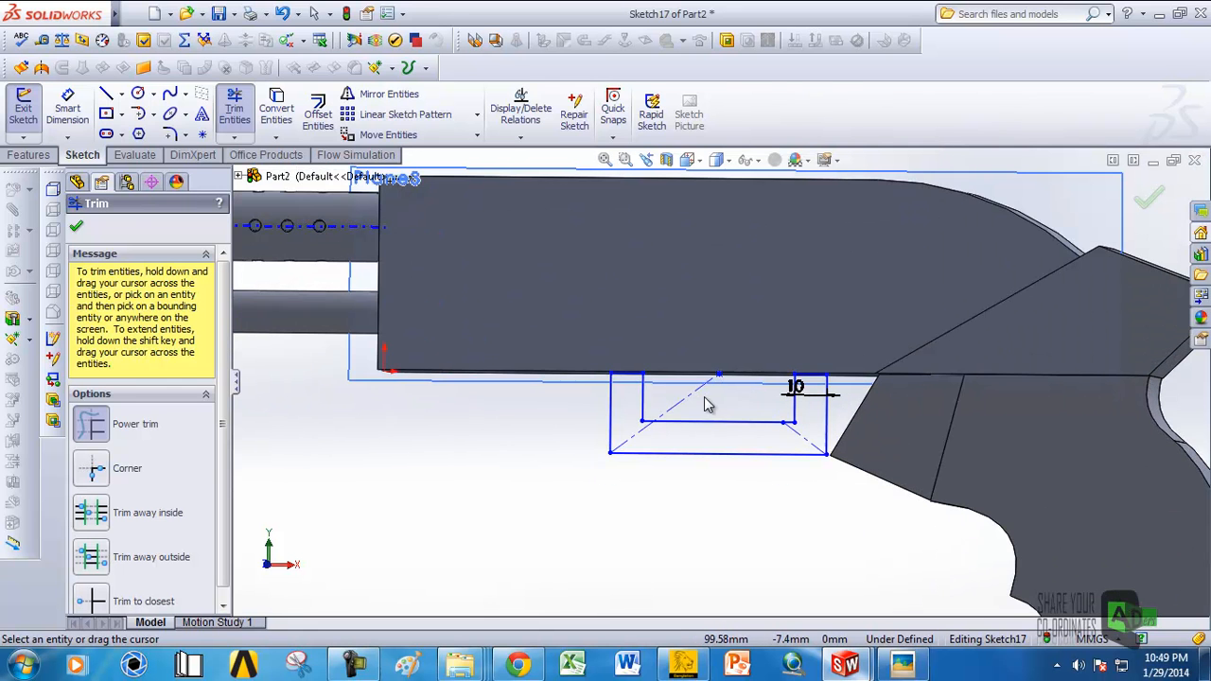
left_click(79, 229)
Step: Round the two lower corners of the outer rectangle with 10 mm sketch fillets
mouse_move(725, 381)
middle_mouse_down()
mouse_move(709, 392)
mouse_move(691, 344)
mouse_move(722, 399)
middle_mouse_up()
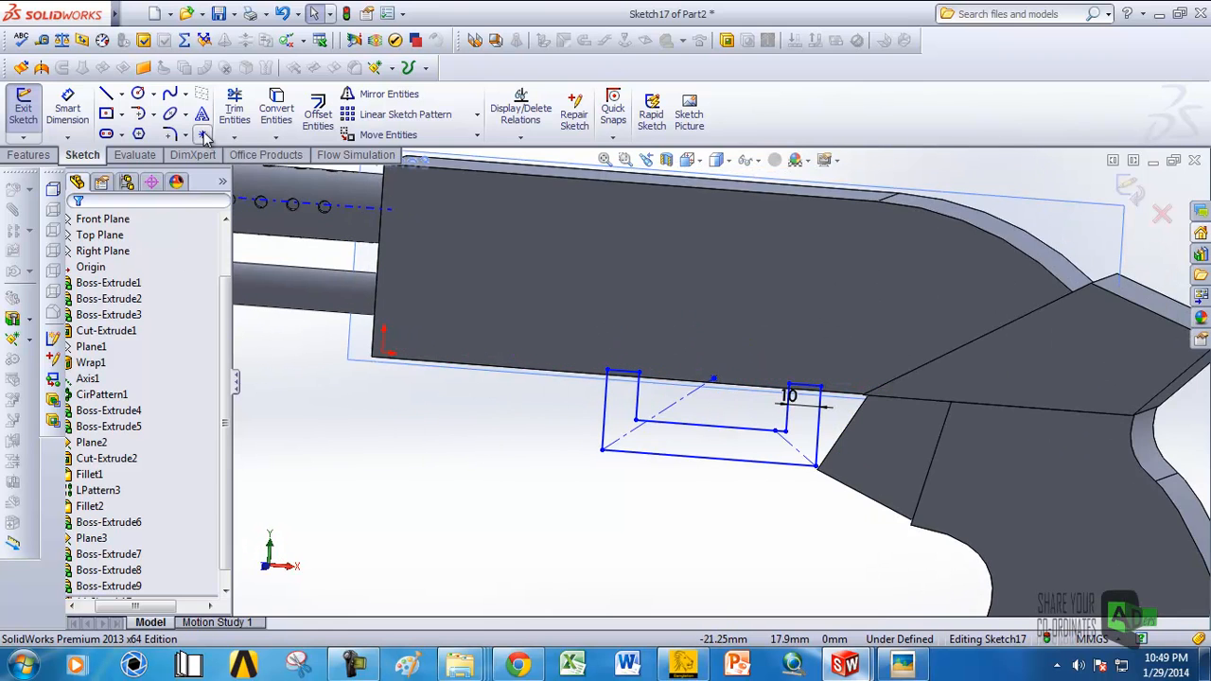
left_click(170, 133)
scroll(600, 480, "down", 3)
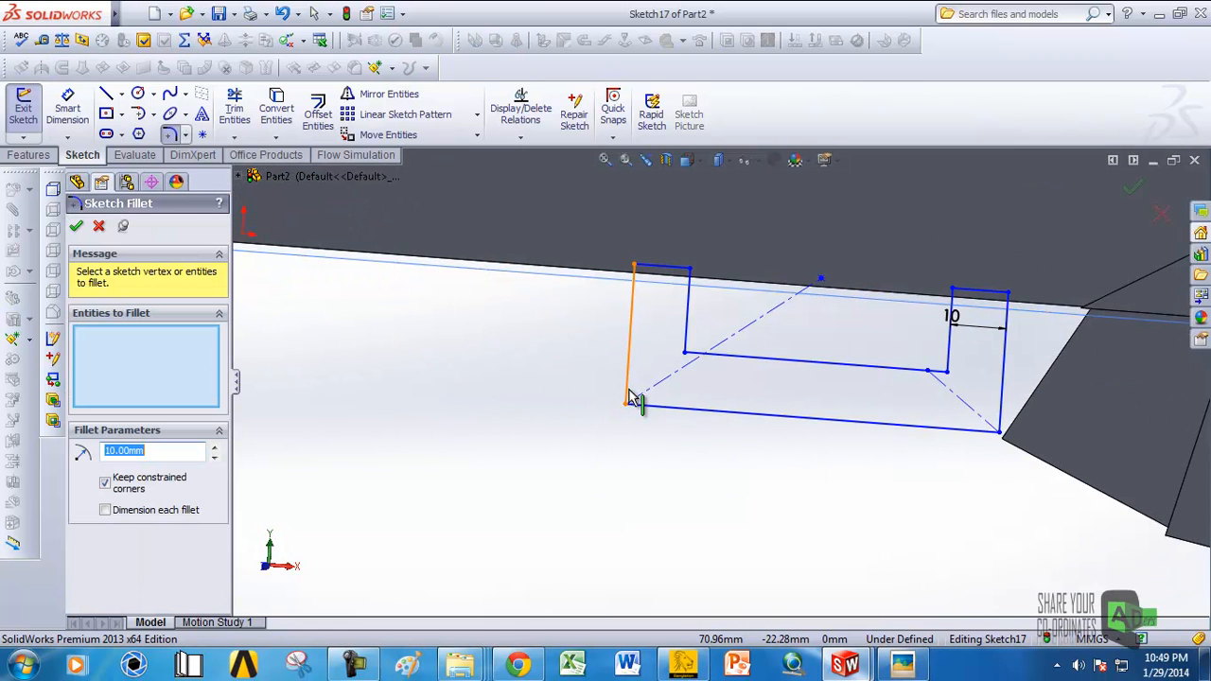
left_click(628, 396)
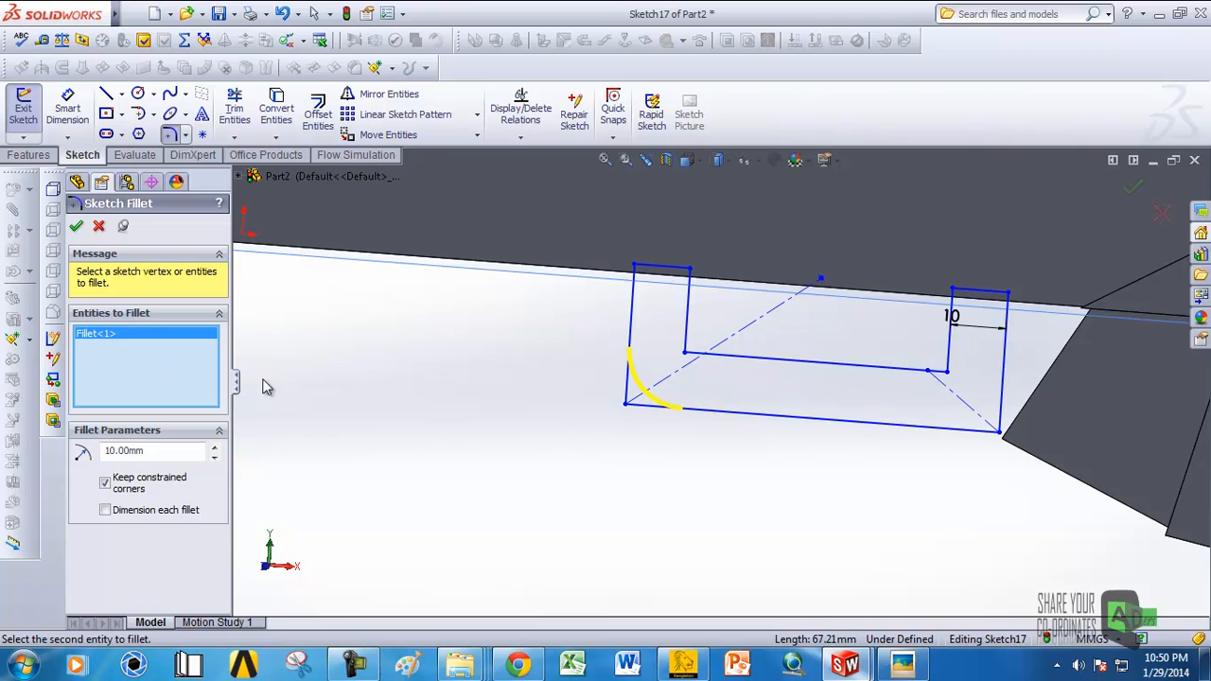
left_click(933, 428)
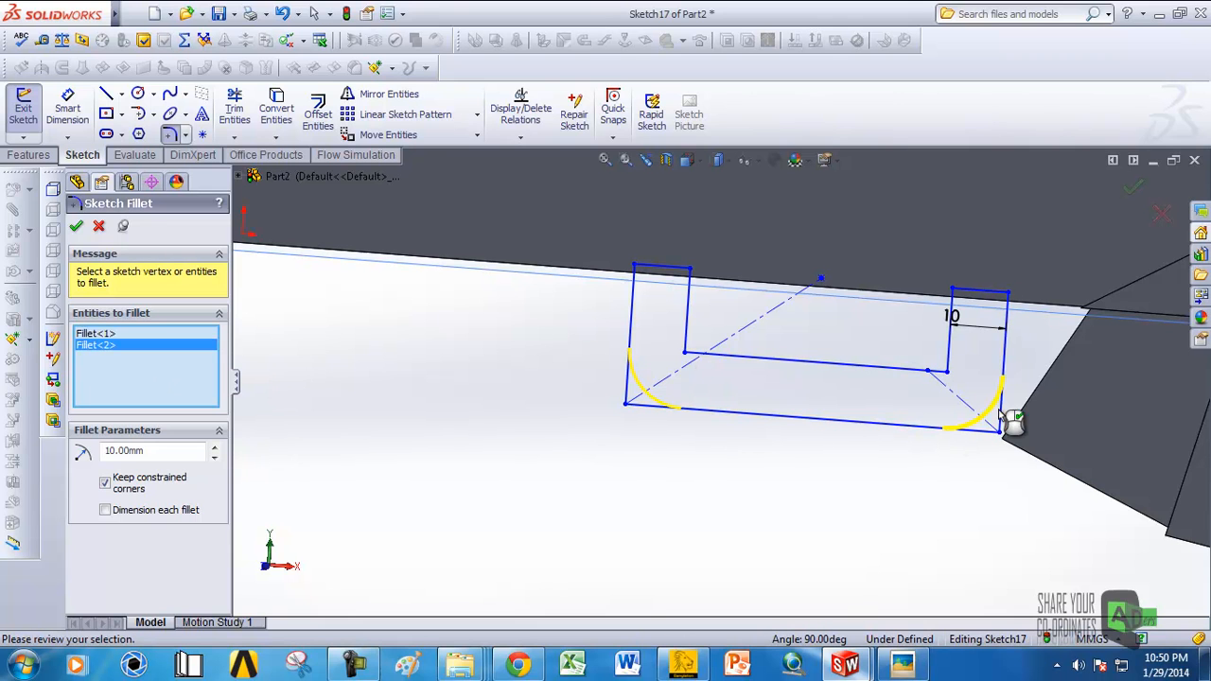
left_click(76, 227)
scroll(706, 409, "up", 3)
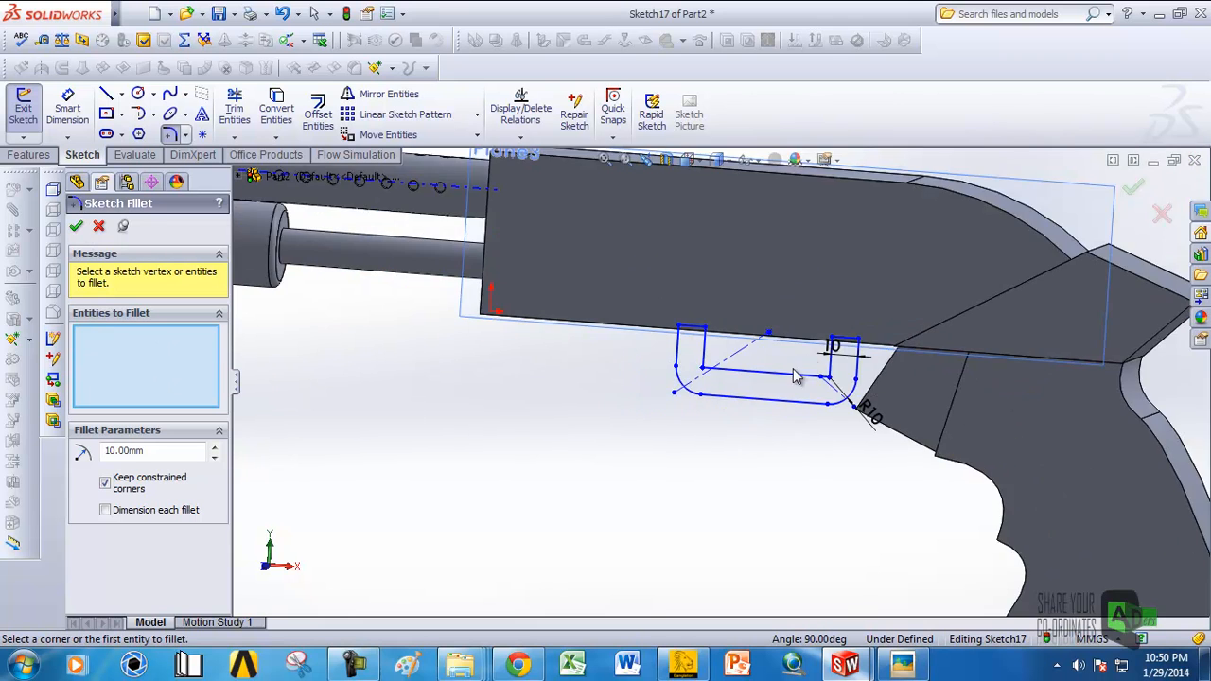
scroll(757, 351, "down", 2)
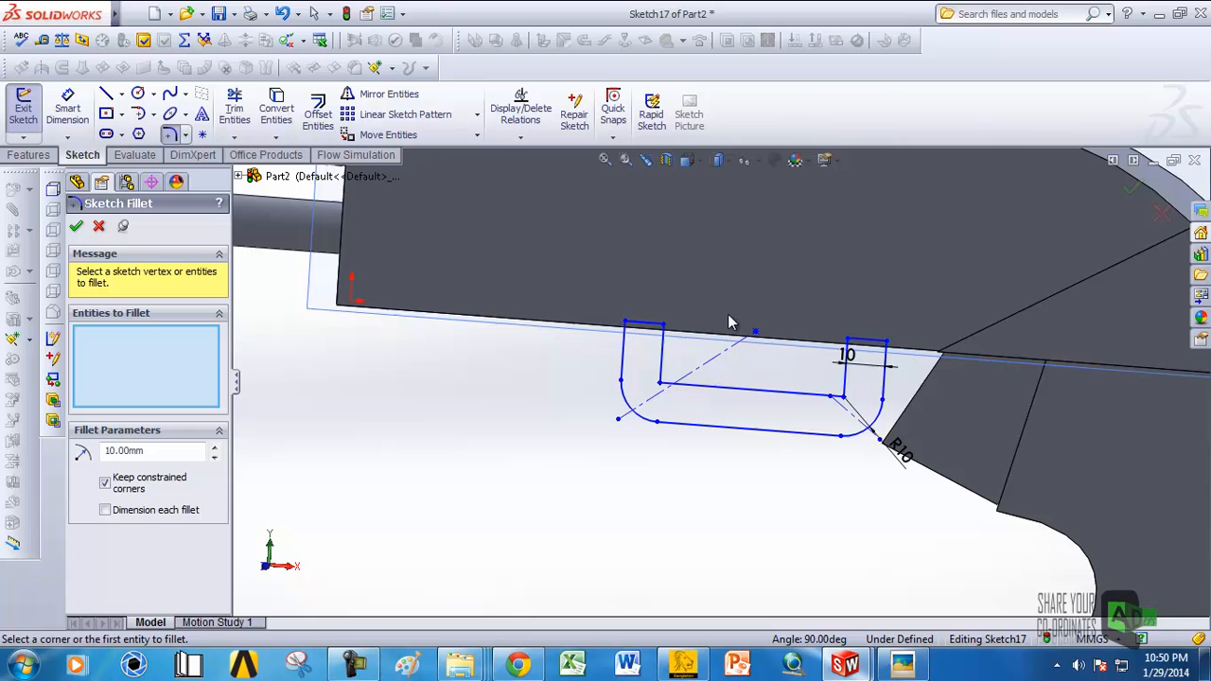
left_click(78, 228)
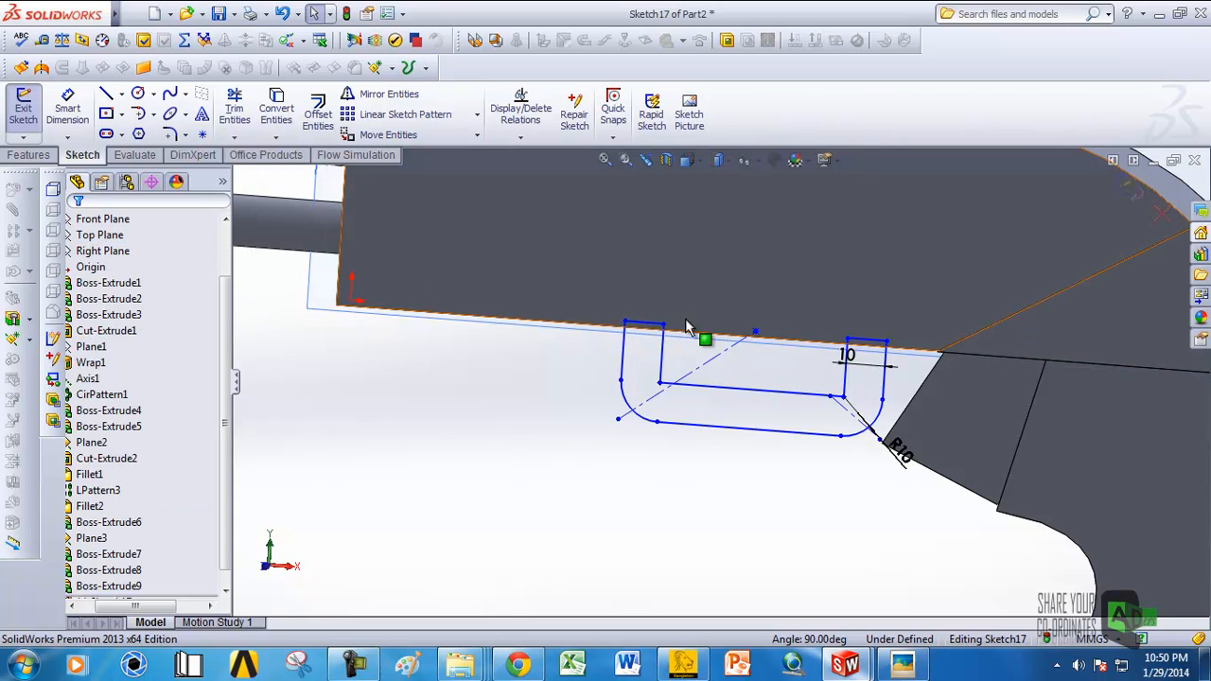
Step: Trim away the inner rectangle's remaining lines, the short upper end lines and the inner diagonals, keeping only the rounded outer U-shaped outline
left_click(234, 109)
scroll(674, 400, "down", 4)
left_click_drag(444, 389, 347, 324)
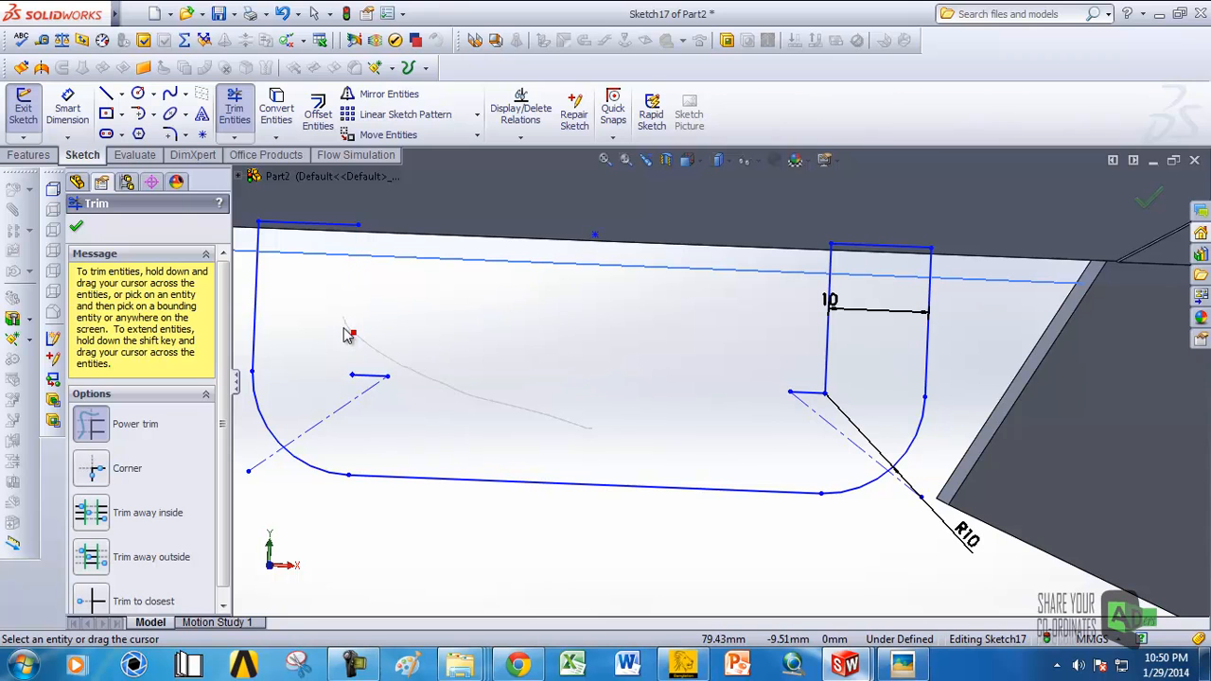
left_click_drag(409, 404, 819, 409)
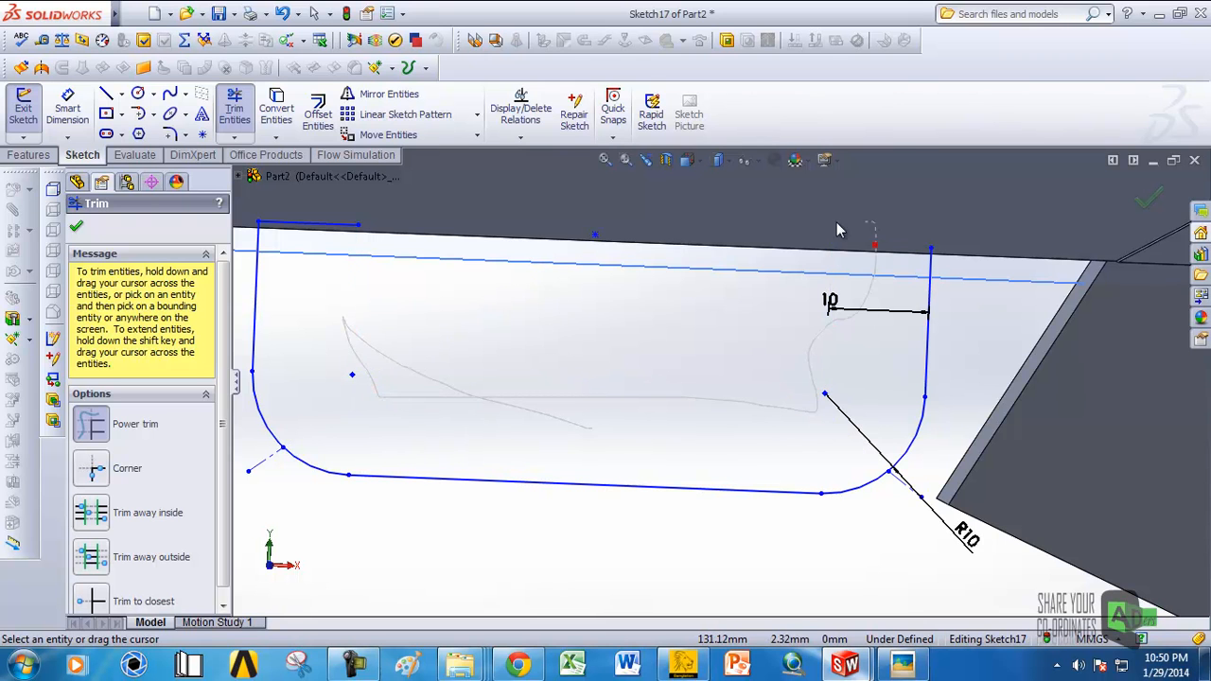
left_click_drag(875, 230, 876, 227)
scroll(530, 328, "up", 4)
scroll(549, 324, "down", 3)
left_click_drag(533, 395, 506, 287)
scroll(851, 428, "up", 4)
scroll(851, 429, "down", 2)
middle_click_drag(747, 435, 719, 453)
left_click(76, 227)
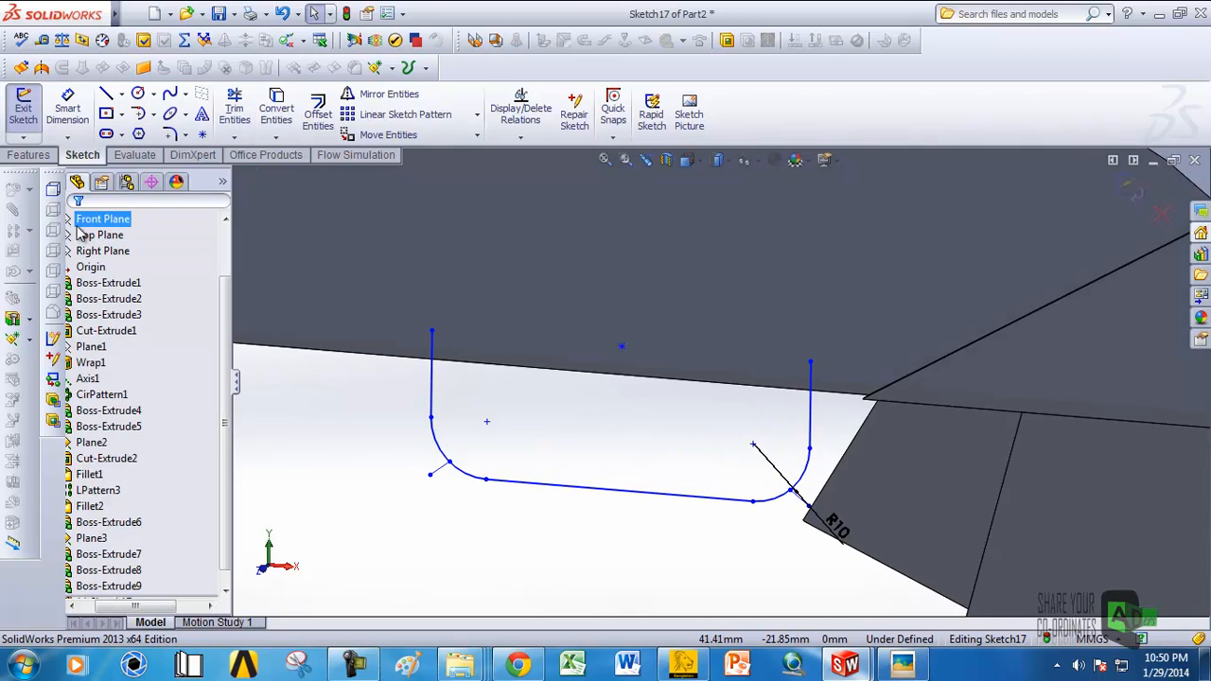
left_click(318, 114)
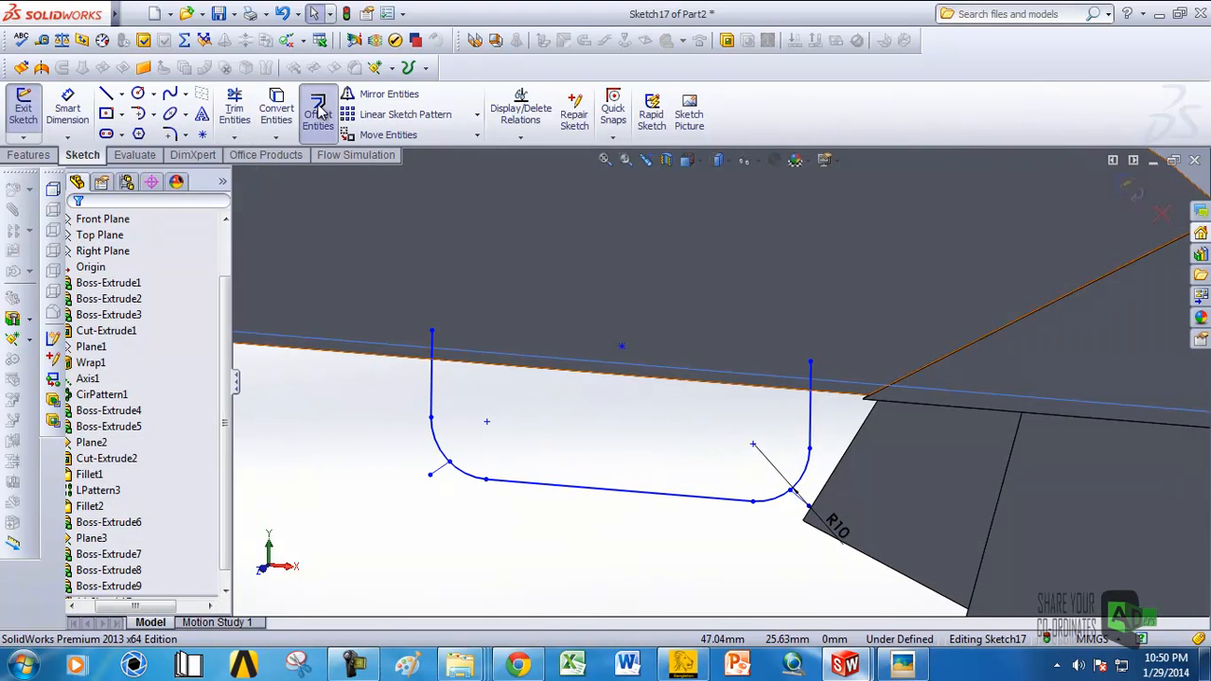
left_click(559, 493)
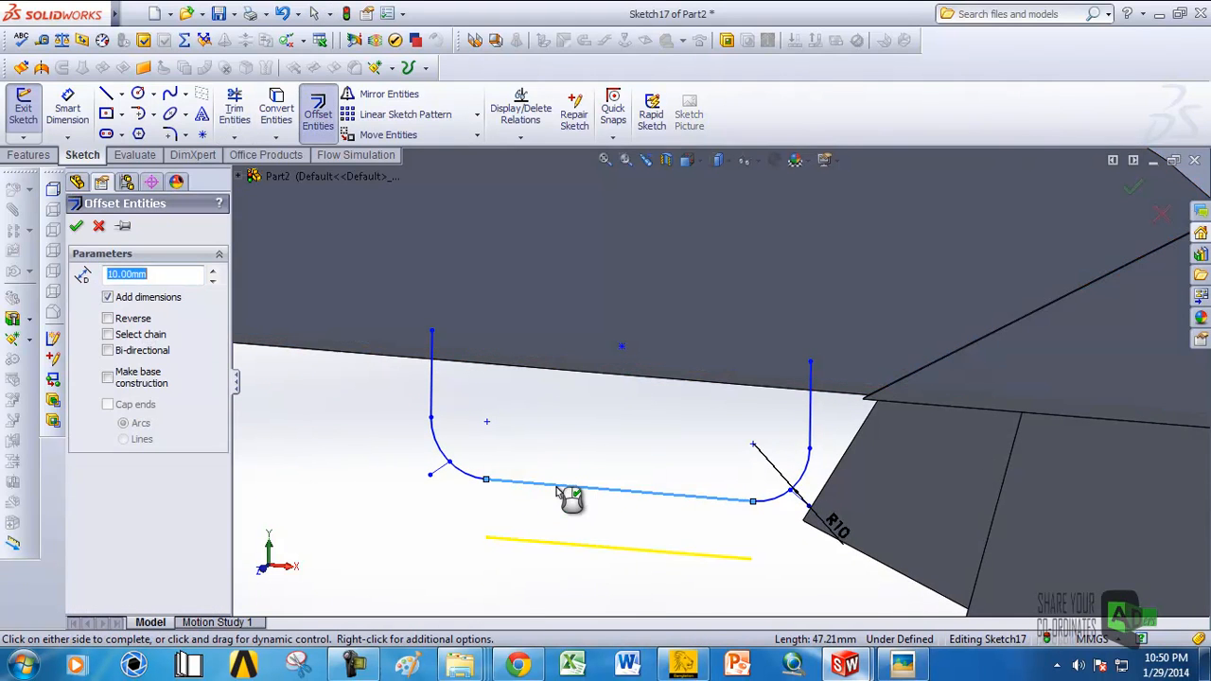
left_click(98, 226)
Step: Offset the whole U-shaped outline inward by 5 mm, reversing the offset direction
scroll(713, 484, "up", 3)
scroll(705, 378, "up", 6)
scroll(715, 342, "down", 3)
middle_click_drag(683, 378, 703, 345)
left_click_drag(546, 494, 838, 284)
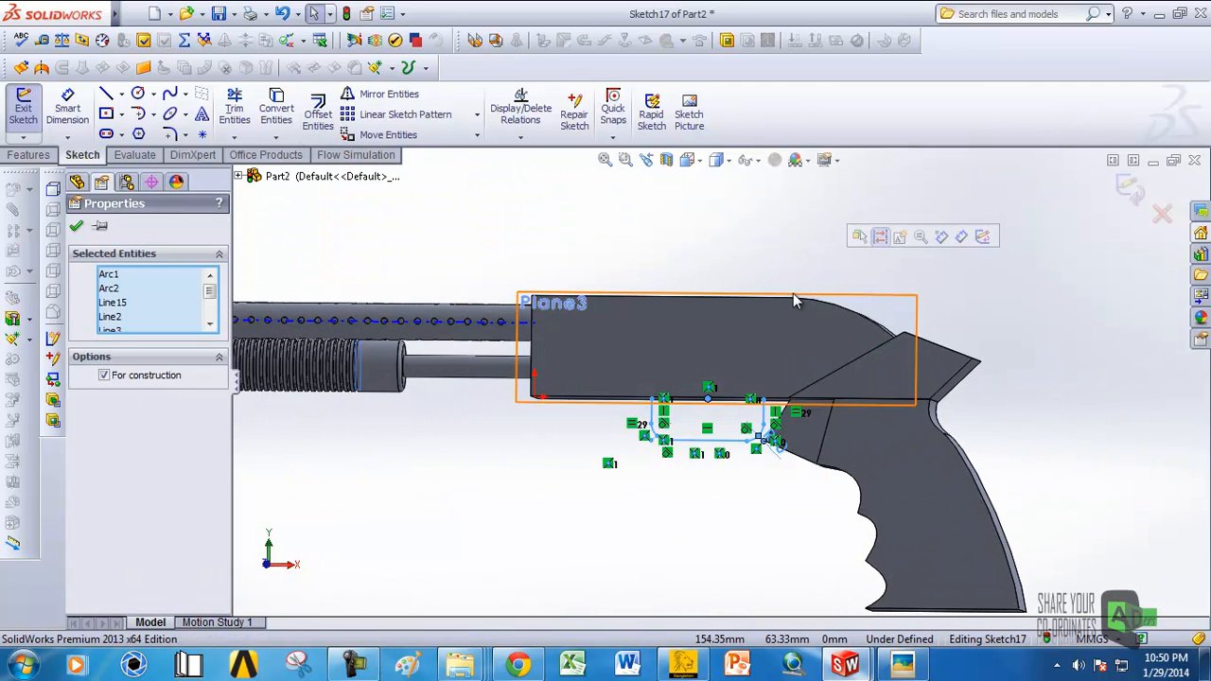
left_click(318, 110)
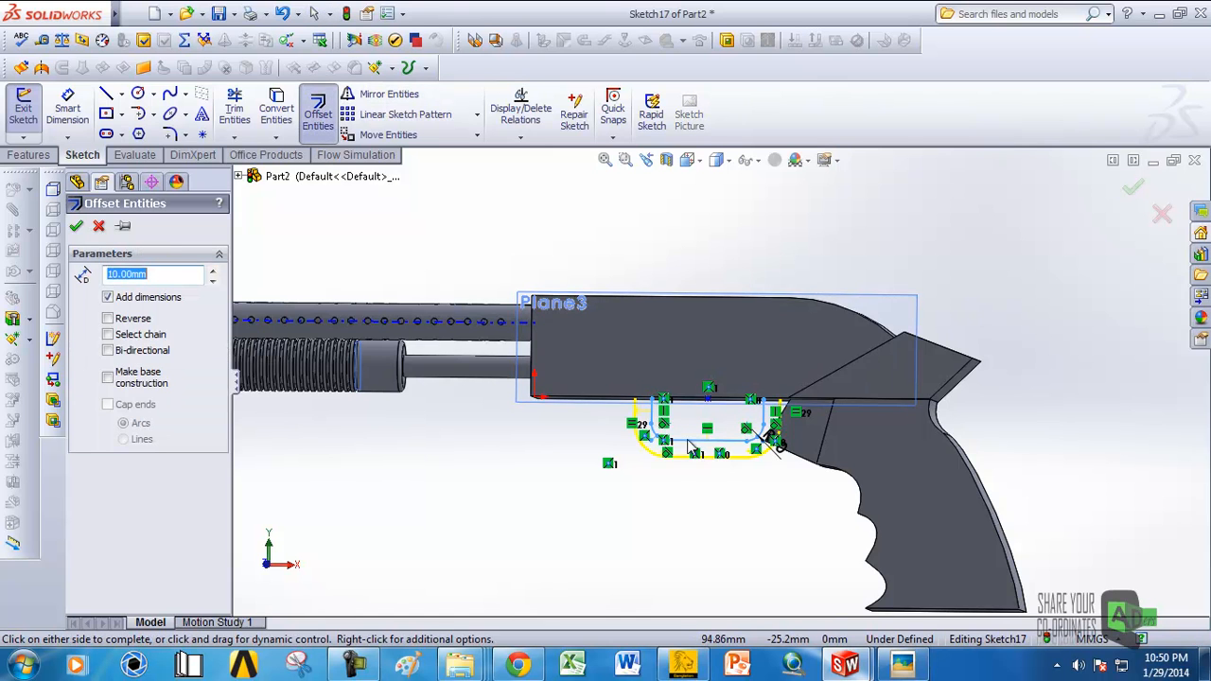
scroll(681, 412, "down", 5)
middle_click_drag(642, 400, 605, 416)
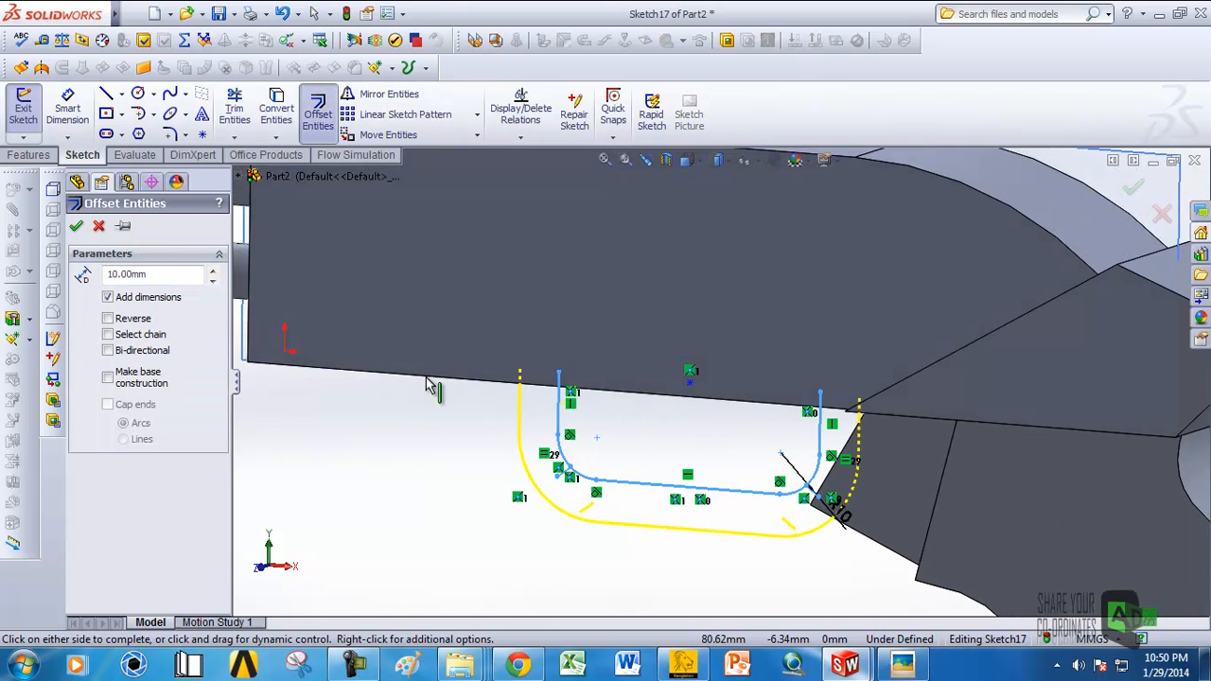
left_click(108, 318)
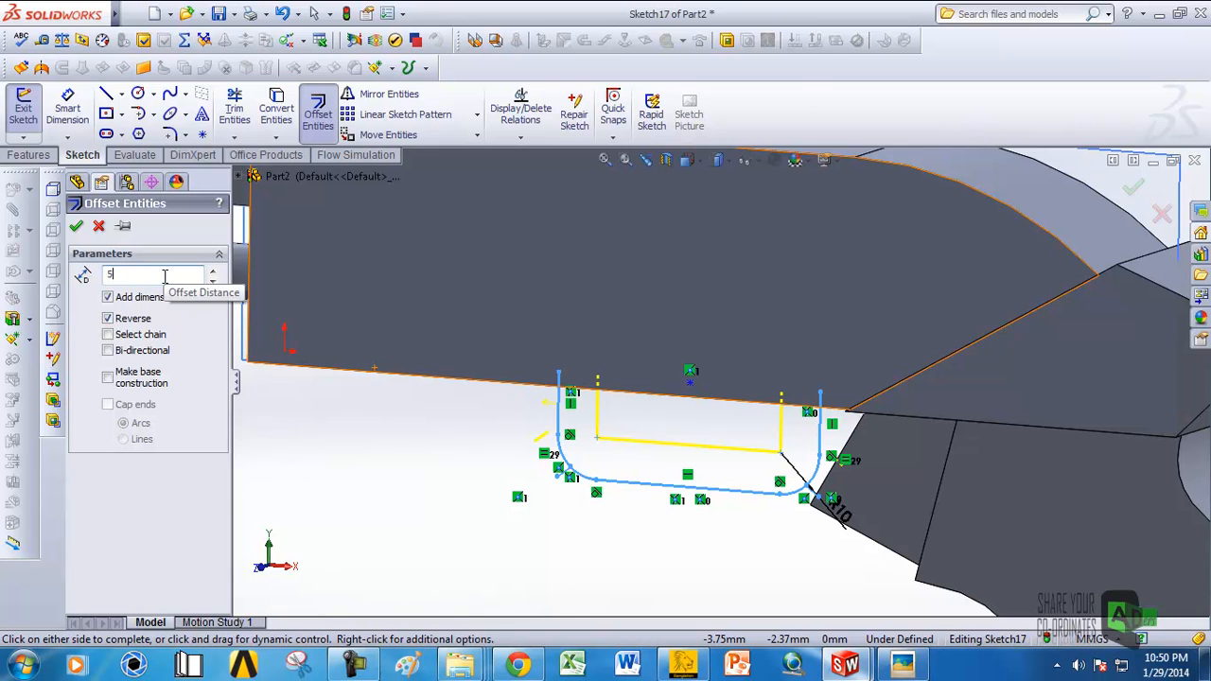
type("5")
key("Return")
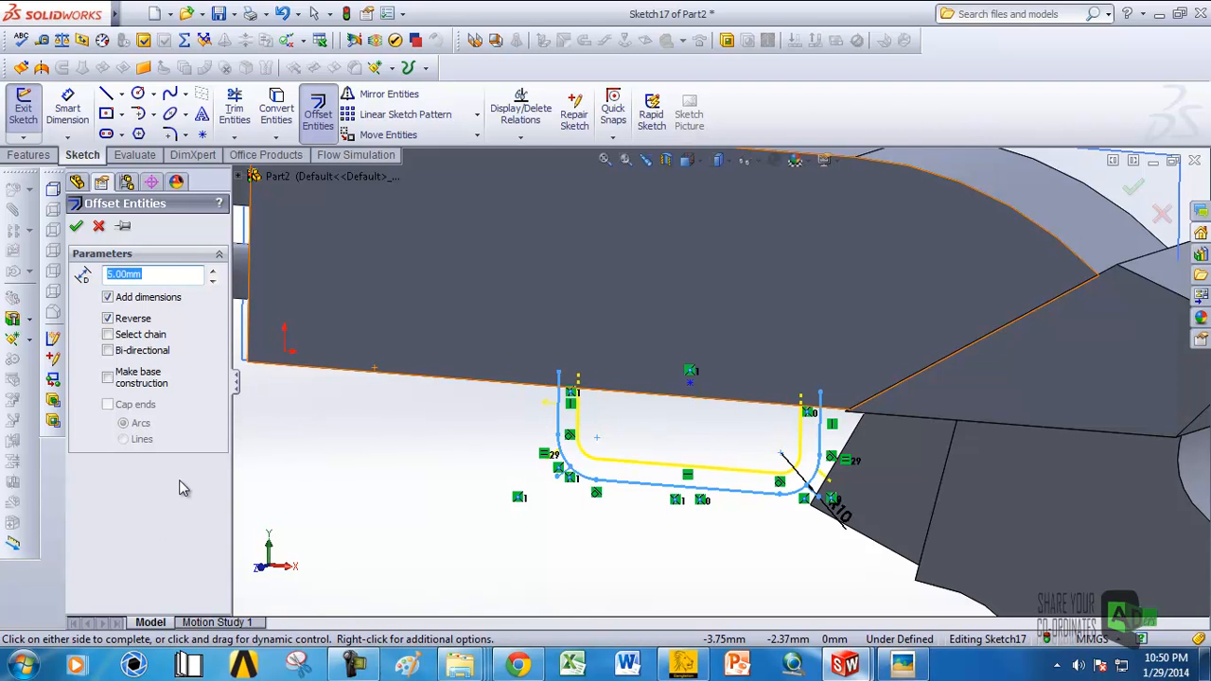
left_click(76, 228)
mouse_move(495, 366)
middle_mouse_down()
mouse_move(577, 347)
mouse_move(523, 370)
mouse_move(568, 357)
mouse_move(533, 401)
mouse_move(516, 397)
middle_mouse_up()
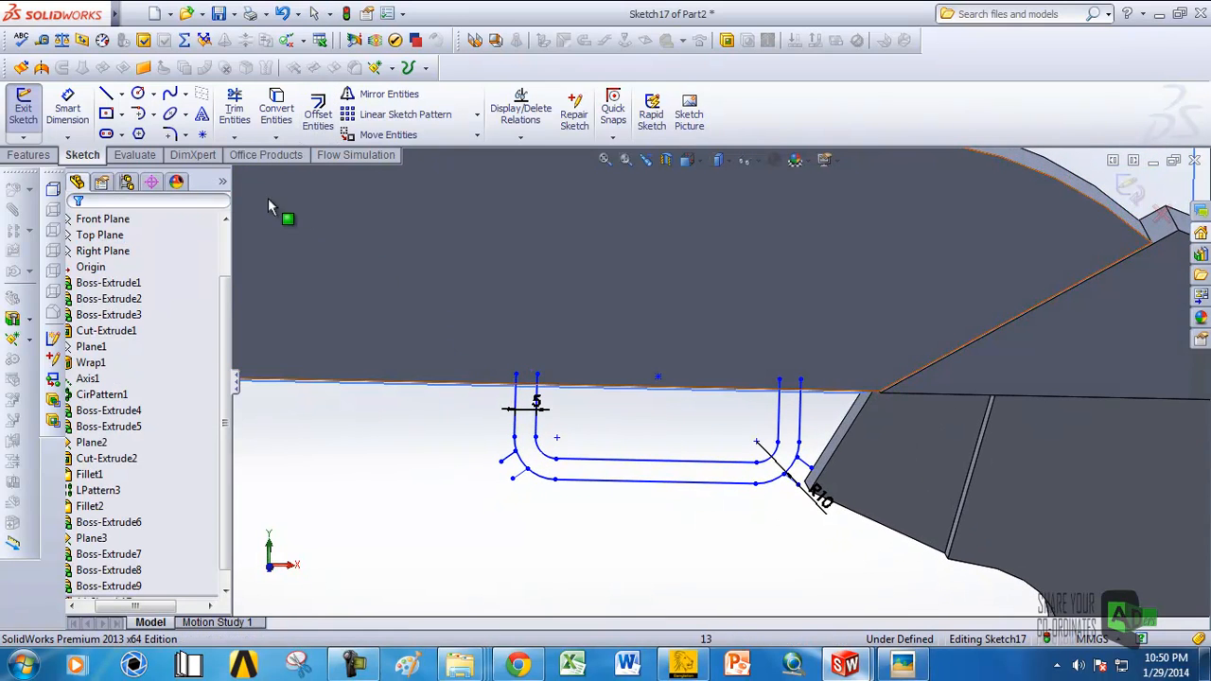
Step: Close both open upper ends of the trigger guard profile with short horizontal lines between the outer and inner outlines
left_click(106, 94)
left_click(516, 374)
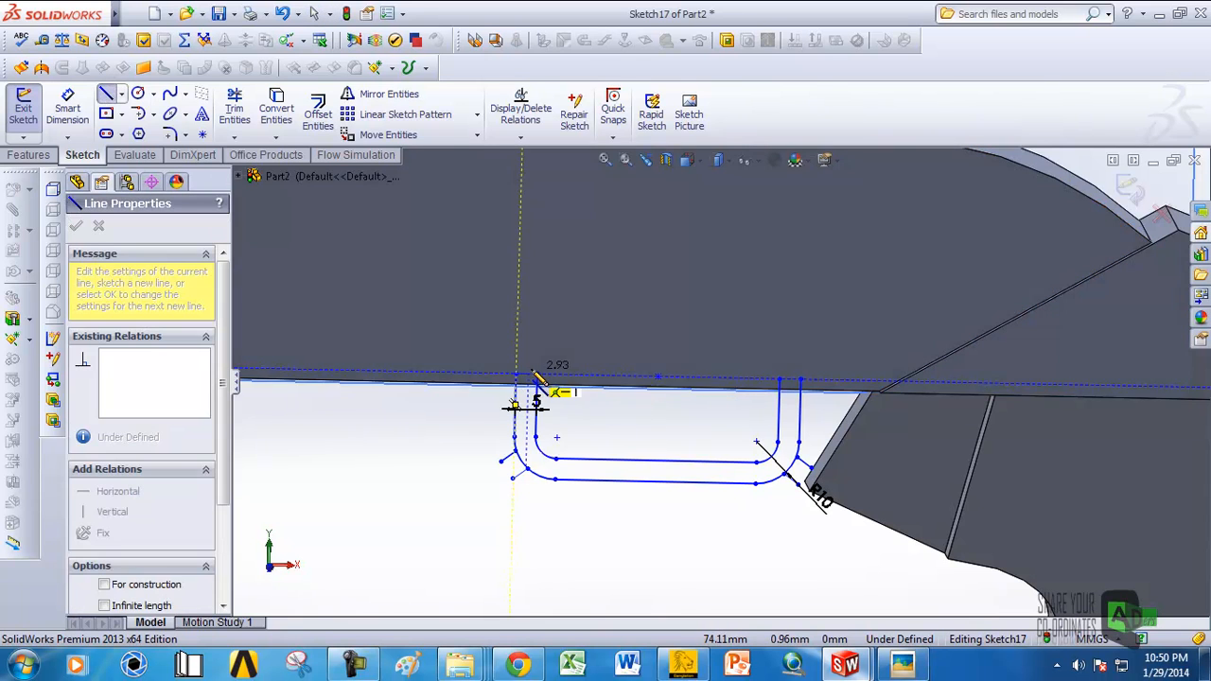
left_click(537, 374)
right_click(539, 374)
left_click(584, 225)
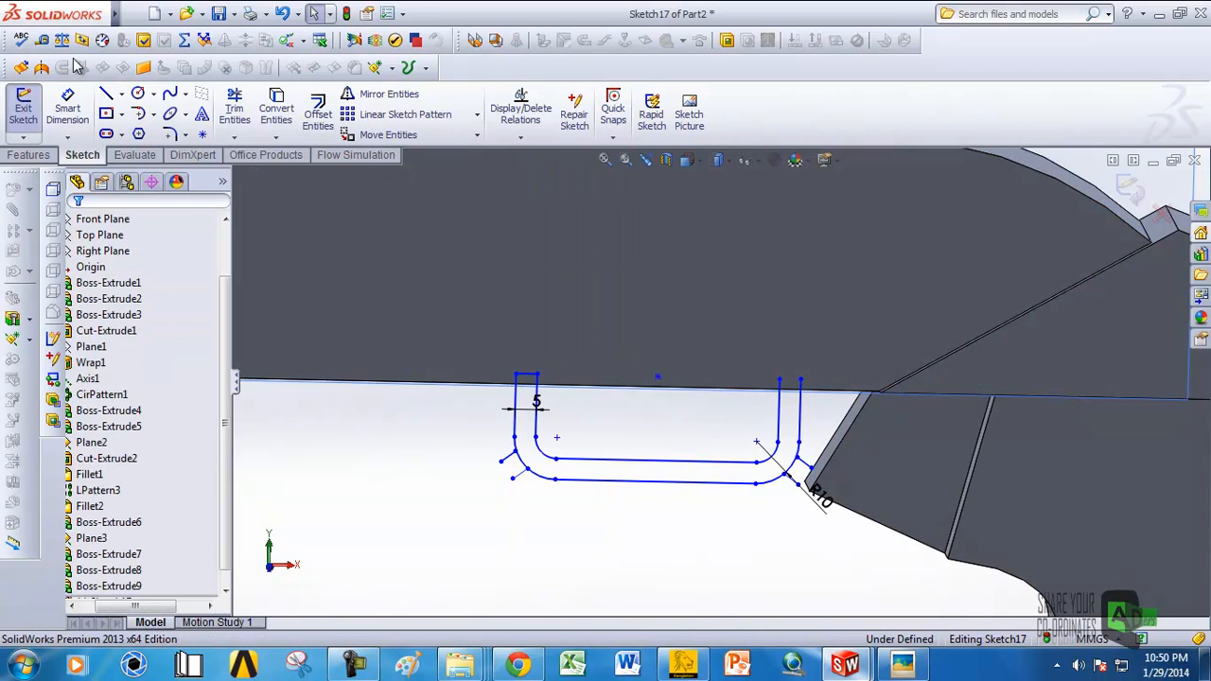
left_click(106, 94)
left_click(779, 378)
left_click(800, 378)
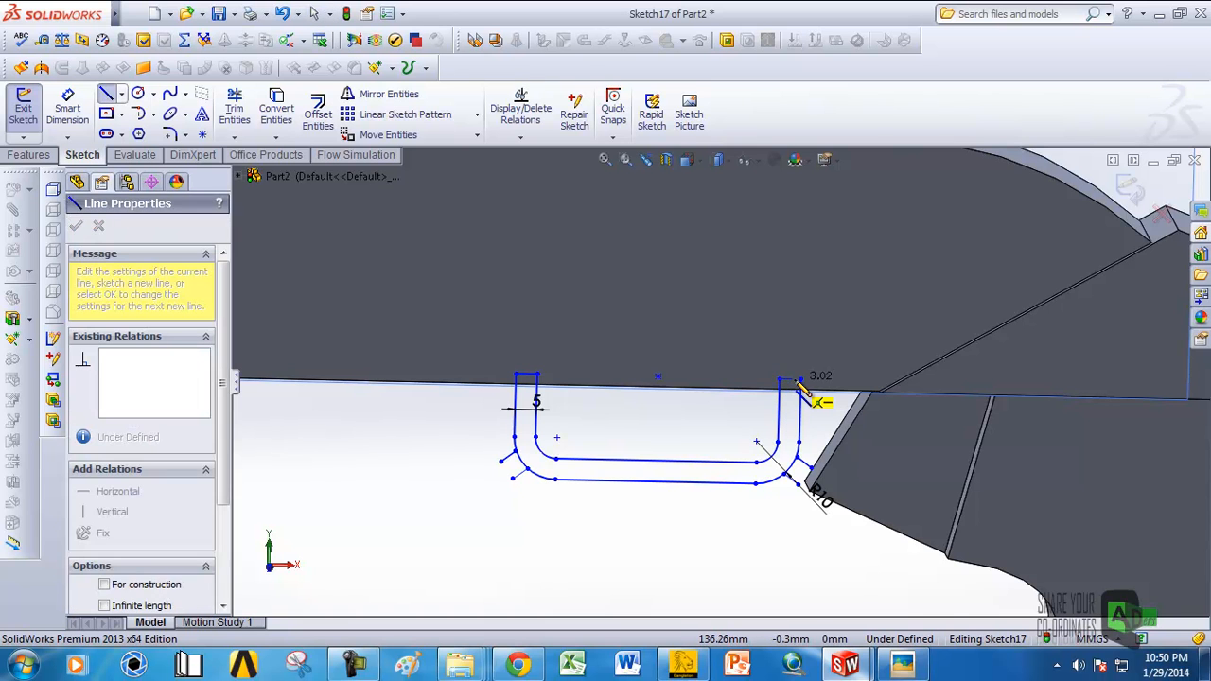
right_click(801, 380)
left_click(844, 222)
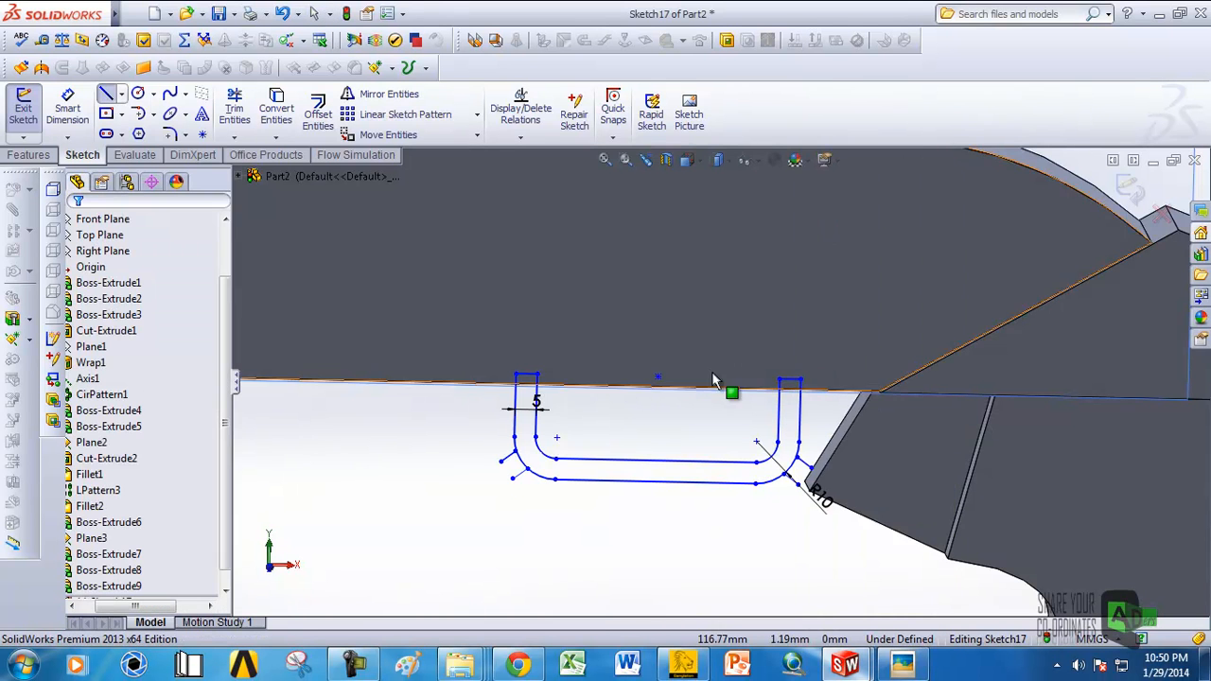
Step: Extrude the closed trigger guard region 10 mm blind in both directions from the sketch plane
scroll(708, 347, "up", 3)
middle_click_drag(734, 356, 662, 387)
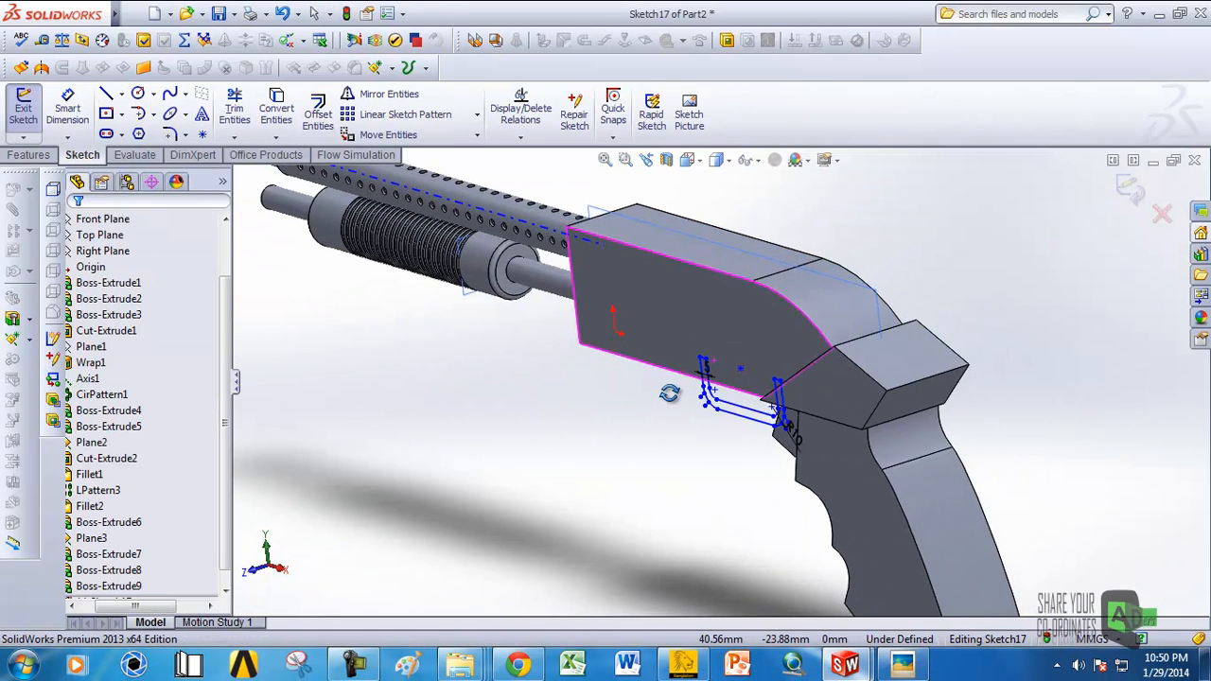
left_click(29, 154)
left_click(28, 111)
scroll(791, 410, "down", 5)
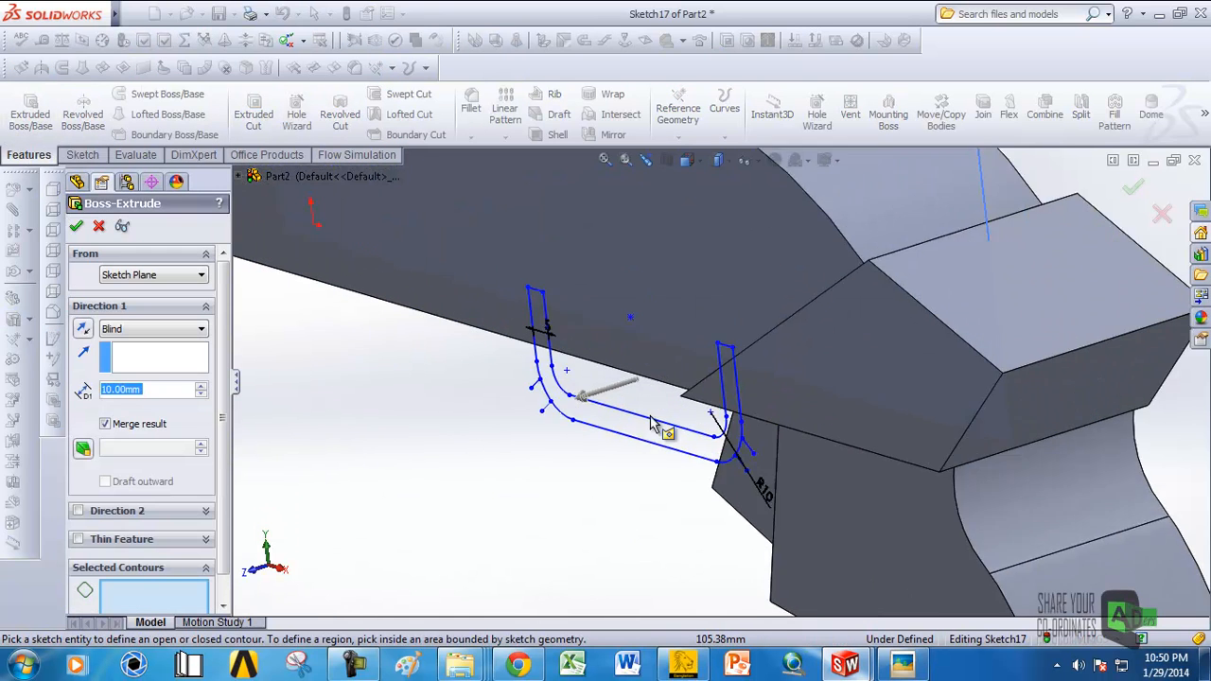
left_click(752, 459)
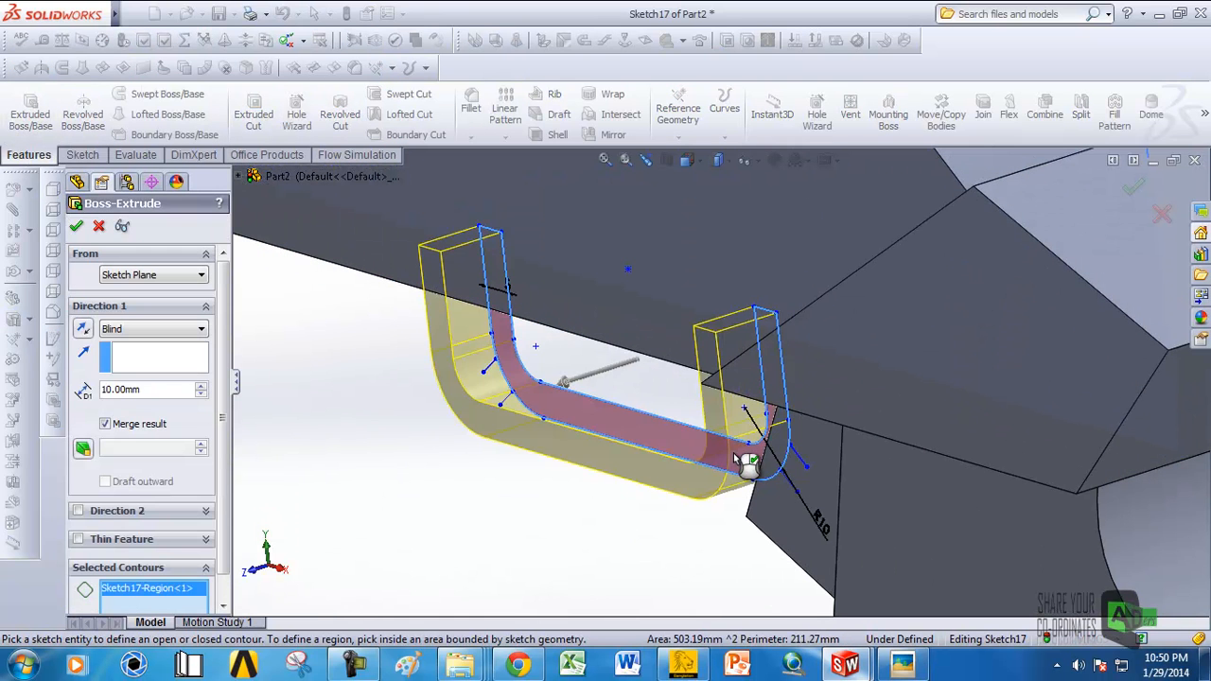
middle_click_drag(422, 396, 471, 366)
left_click(79, 512)
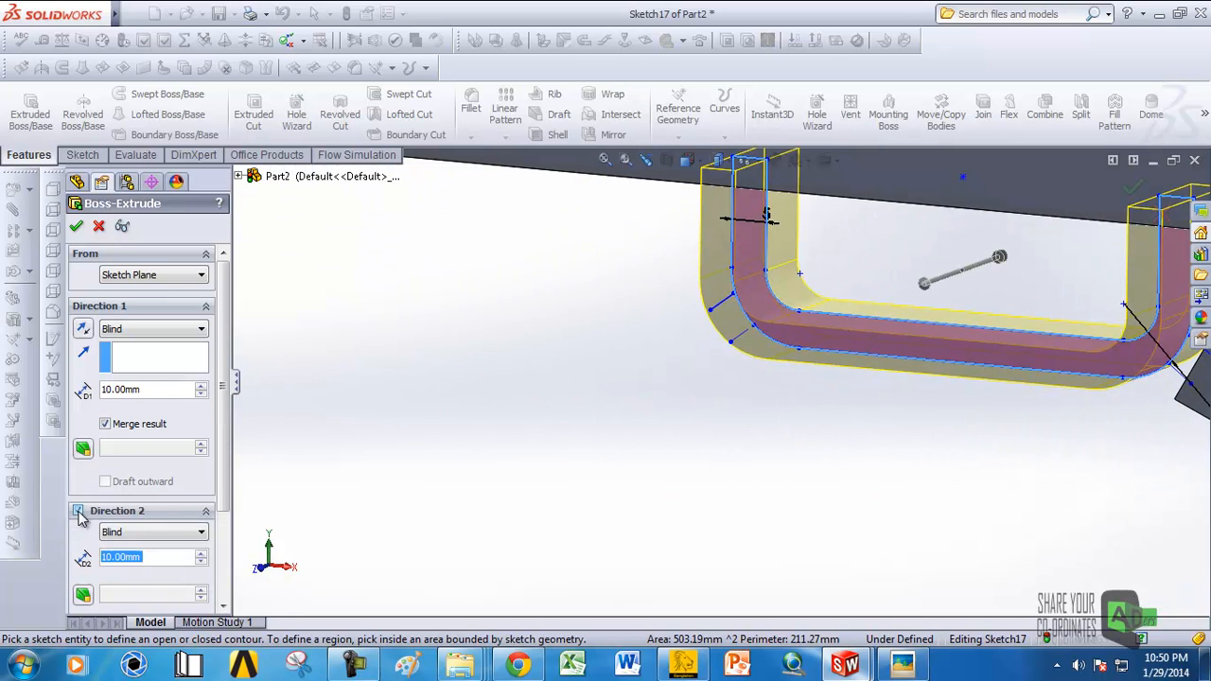
left_click(75, 228)
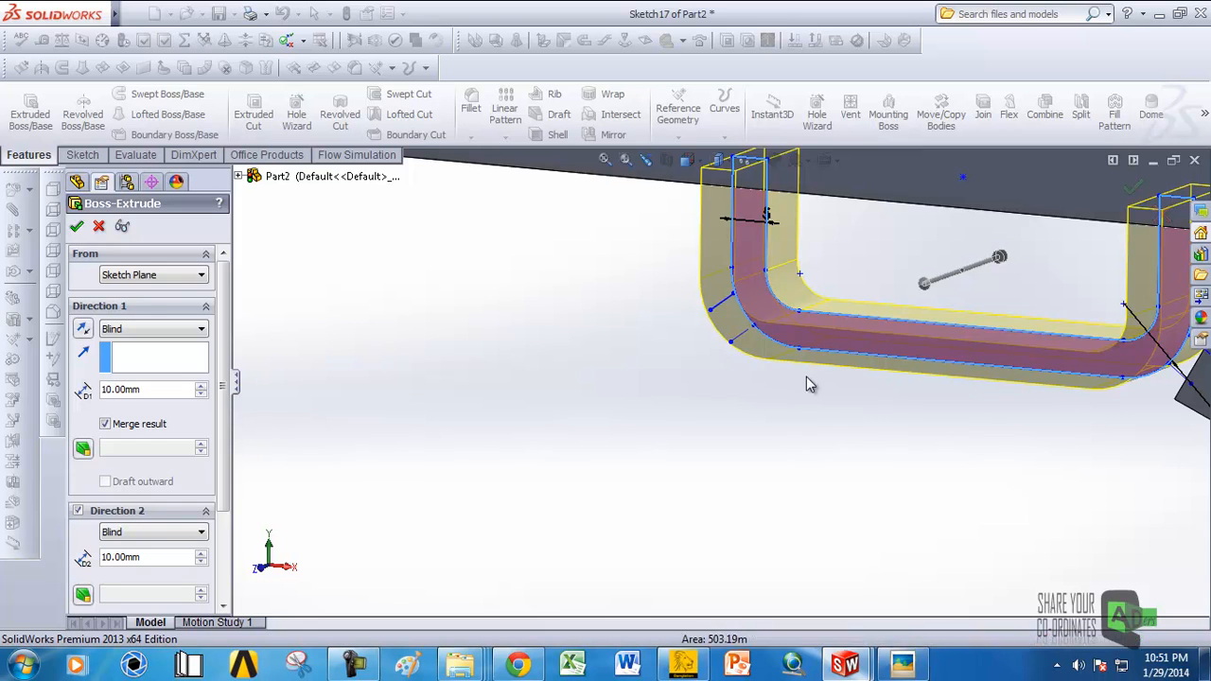
Step: Start a new sketch on Plane3 of the shotgun model
scroll(803, 382, "up", 3)
middle_click_drag(803, 382, 845, 352)
scroll(845, 352, "up", 6)
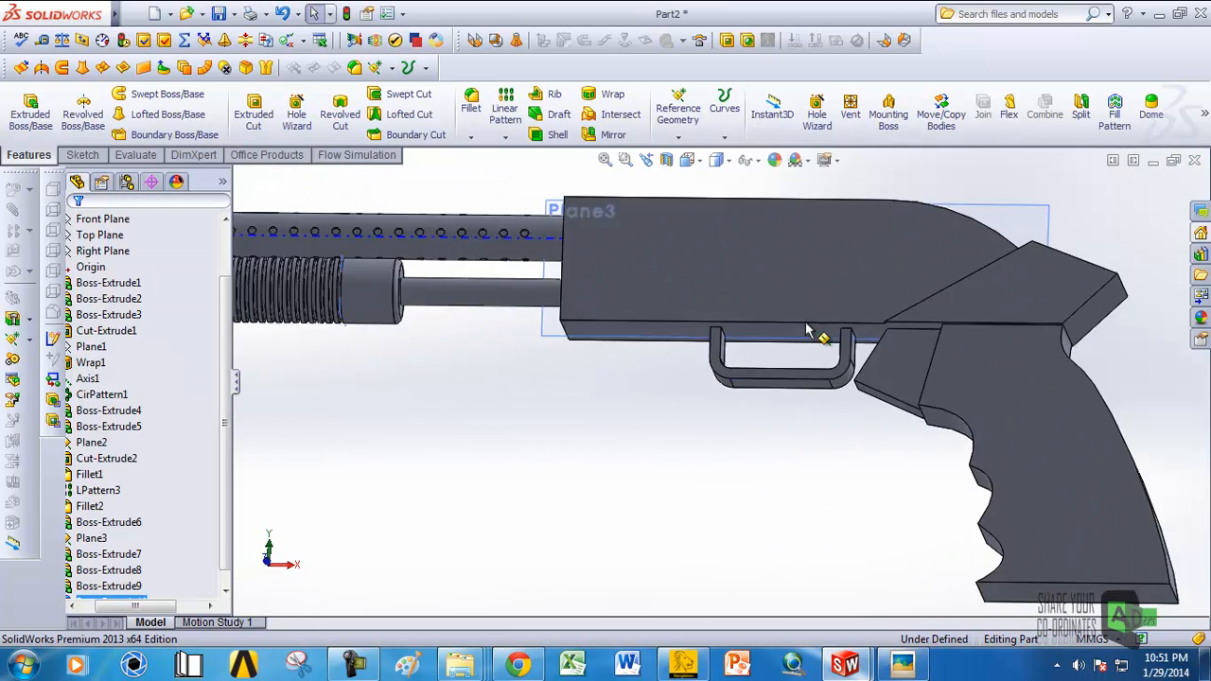
left_click(932, 347)
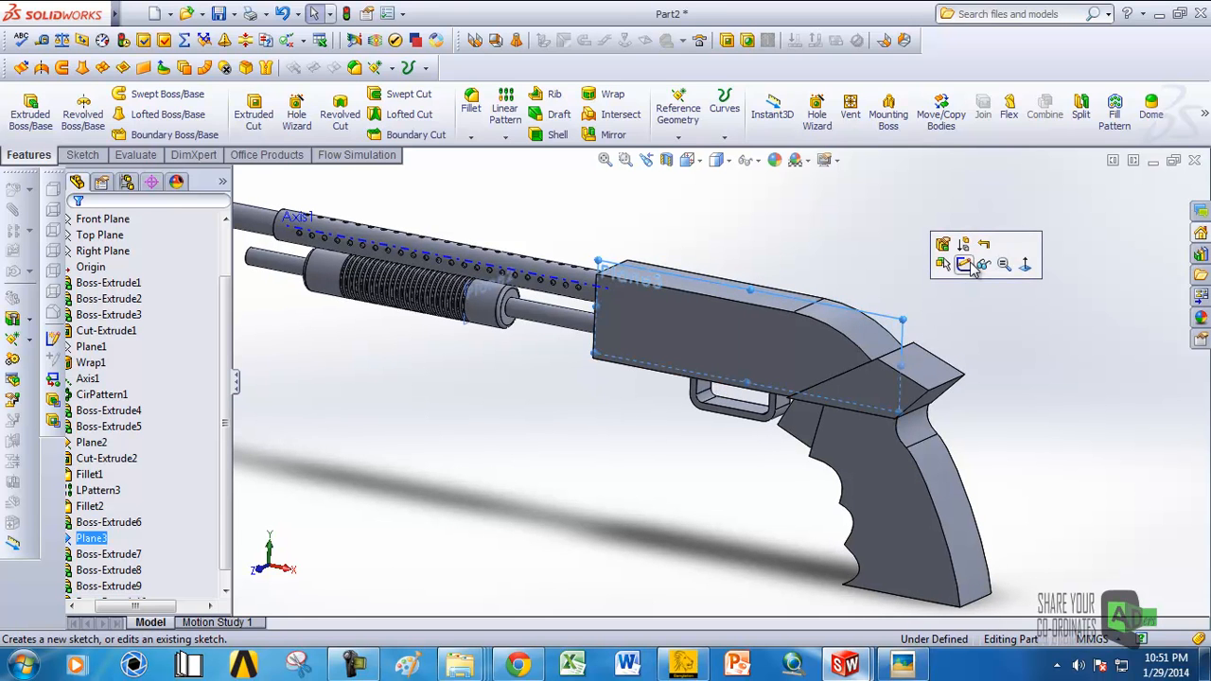
left_click(951, 268)
Step: Orient the sketch to the Front view and stretch Plane3's lower boundary well below the trigger guard
scroll(795, 383, "down", 3)
middle_click_drag(735, 316, 765, 272)
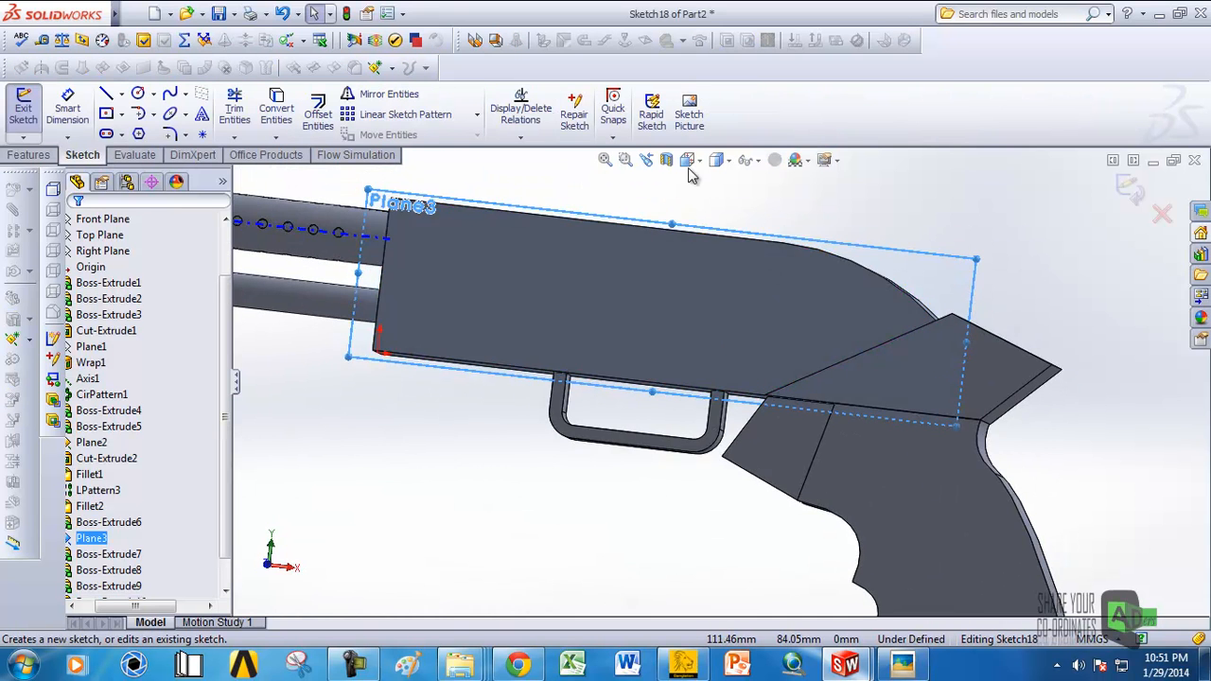
left_click(691, 161)
left_click(713, 254)
left_click(691, 160)
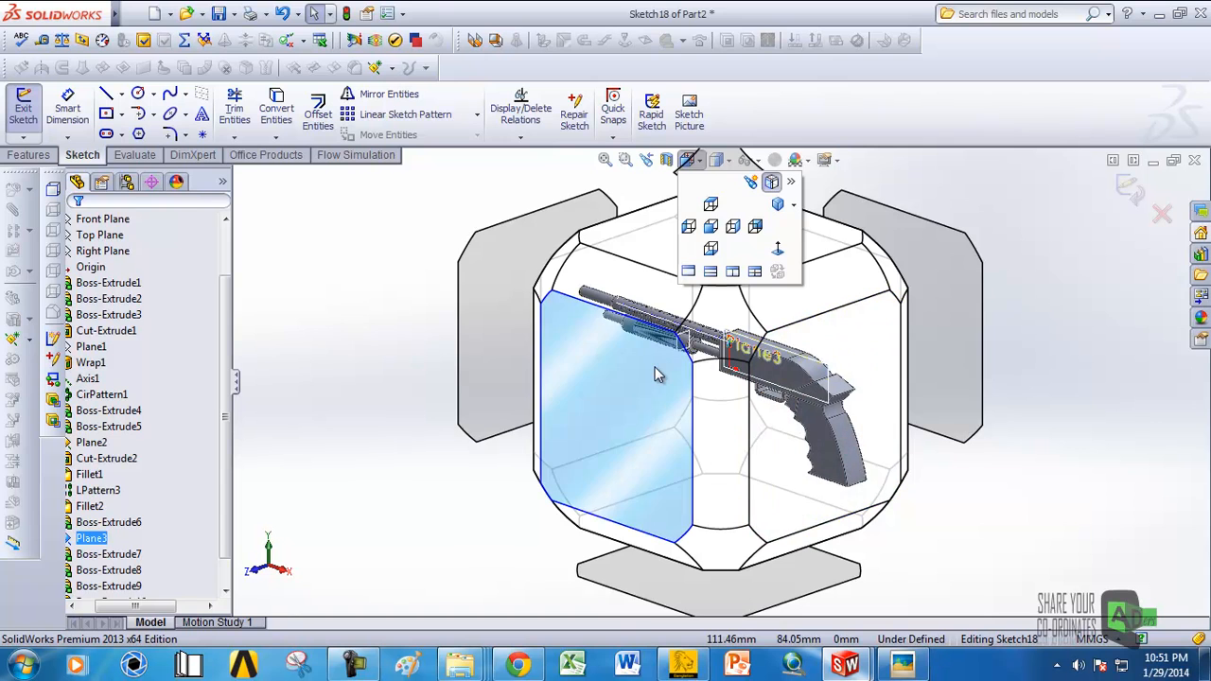
left_click(817, 374)
scroll(817, 373, "down", 5)
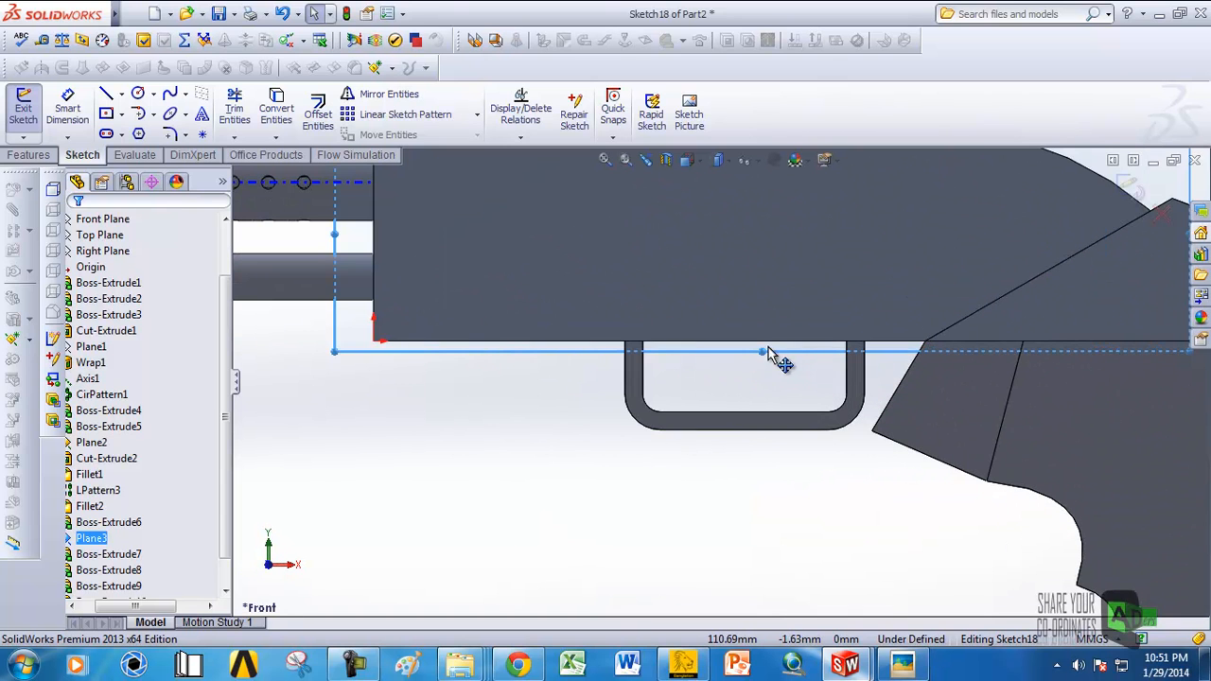
left_click_drag(764, 348, 763, 568)
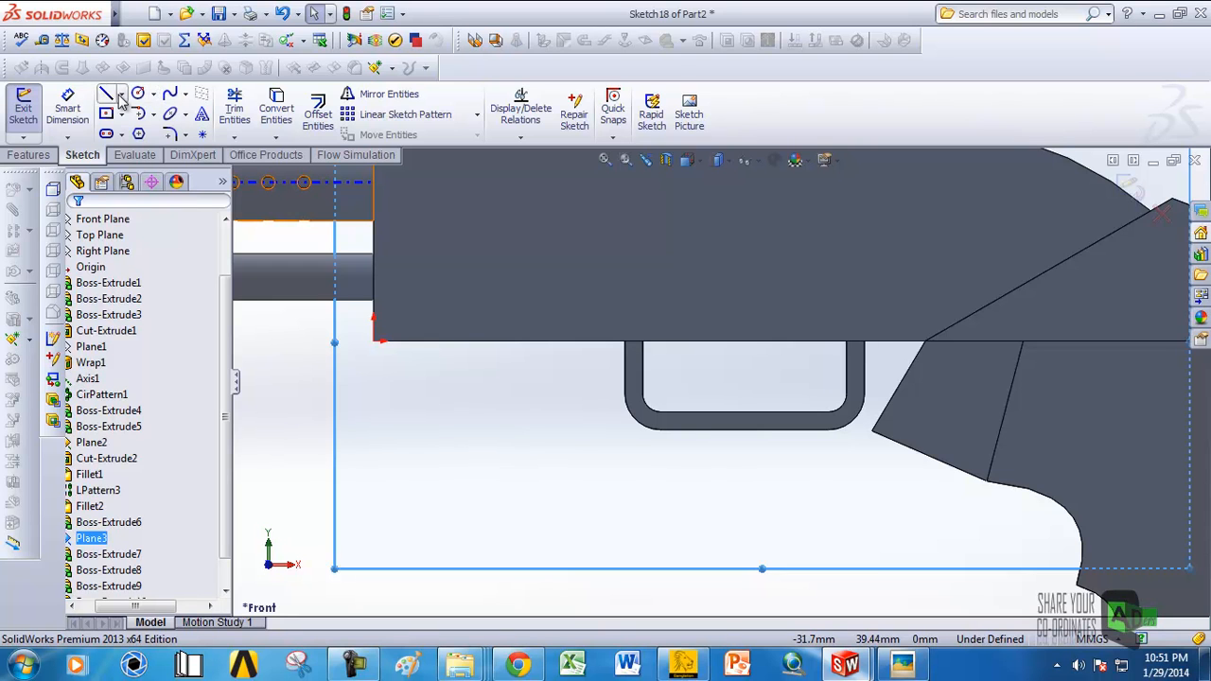
Step: Sketch a two-point spline about 25 mm long from the receiver's lower edge down into the trigger guard, and bend it into a trigger curve
left_click(169, 95)
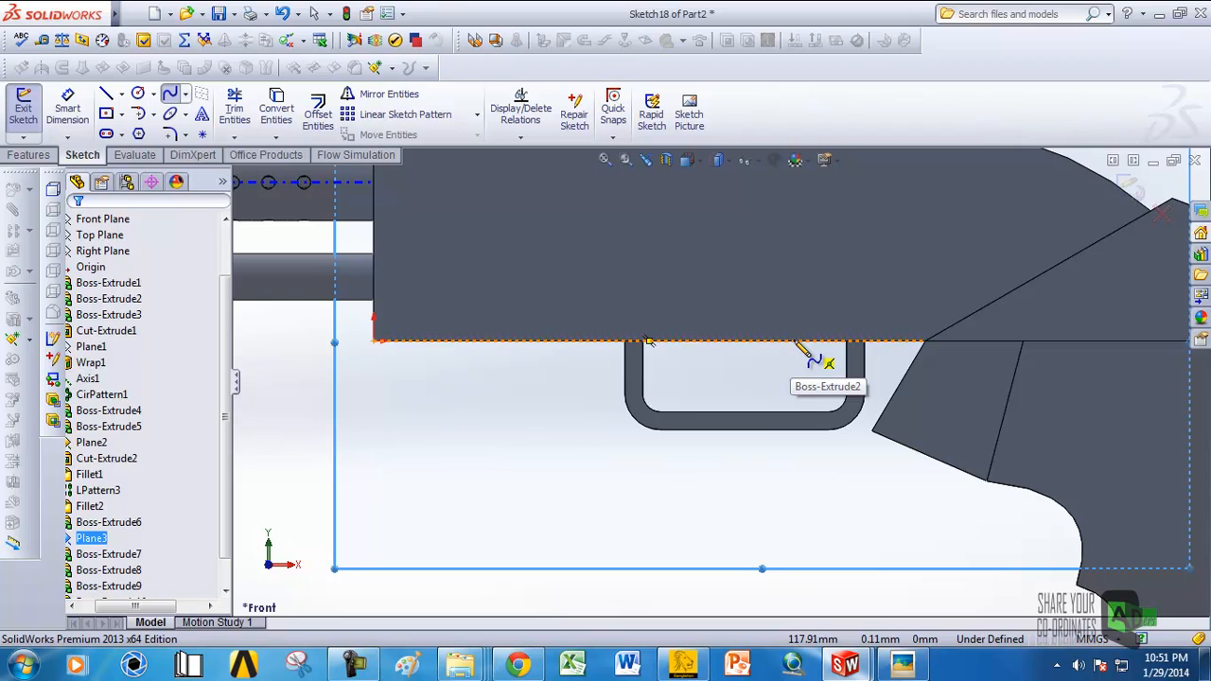
left_click(795, 343)
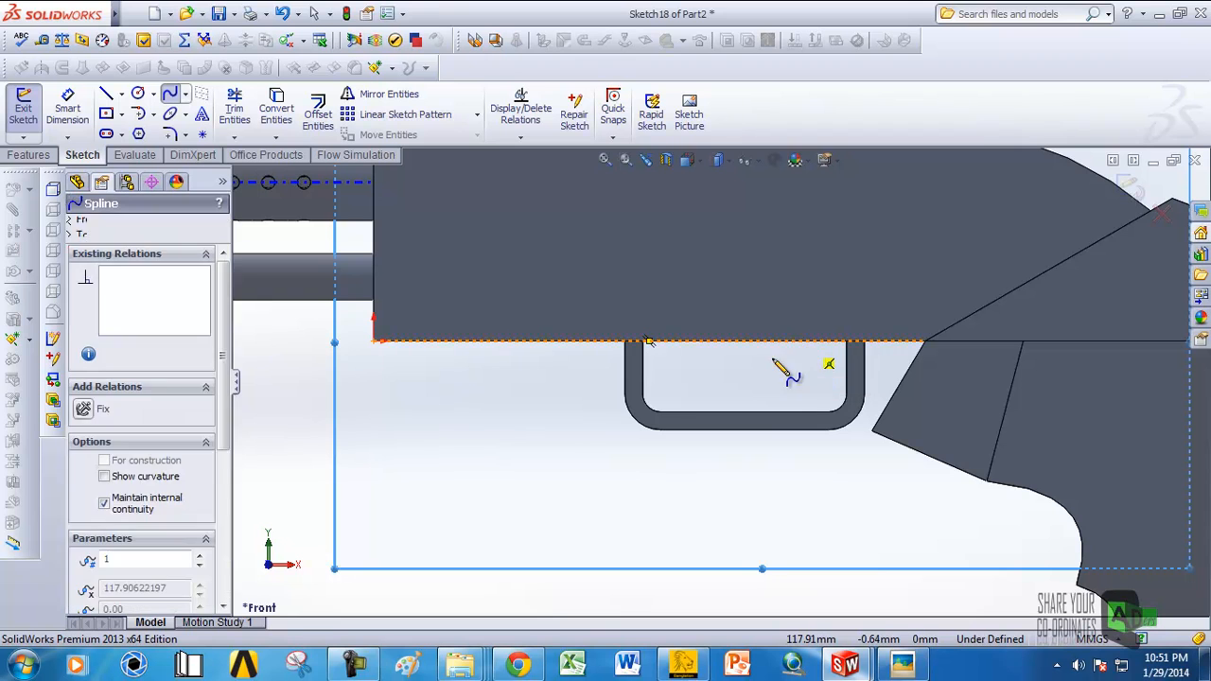
right_click(735, 417)
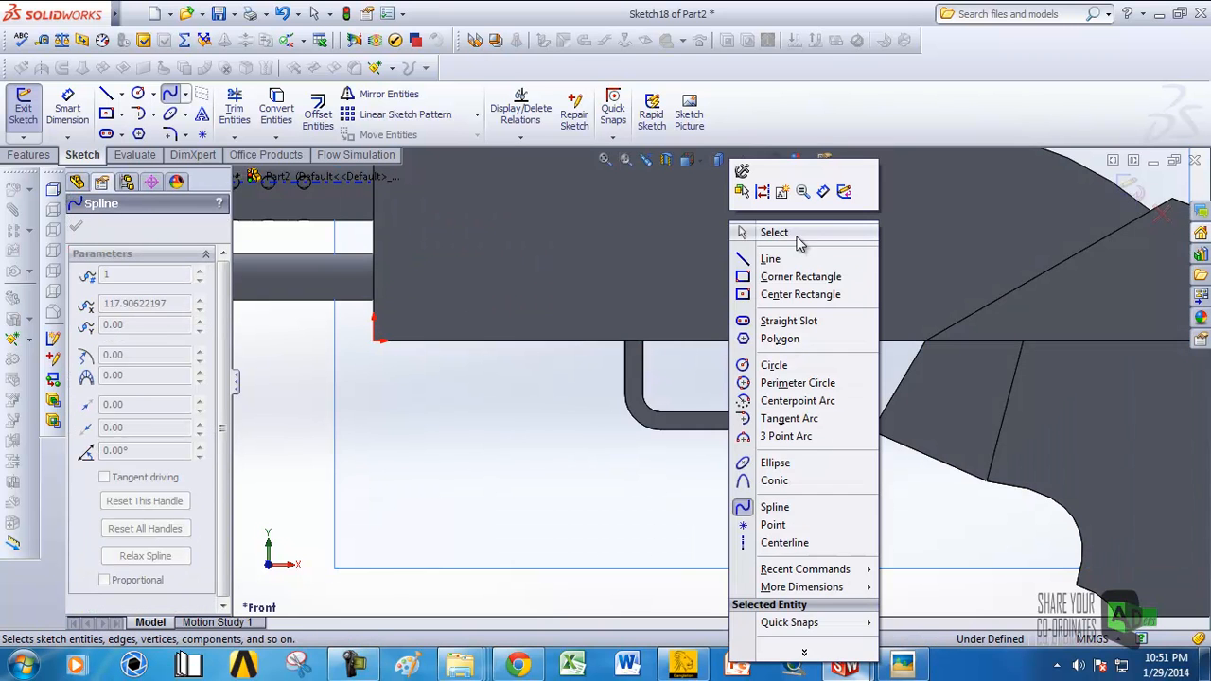
left_click(774, 233)
scroll(757, 393, "down", 3)
left_click(751, 379)
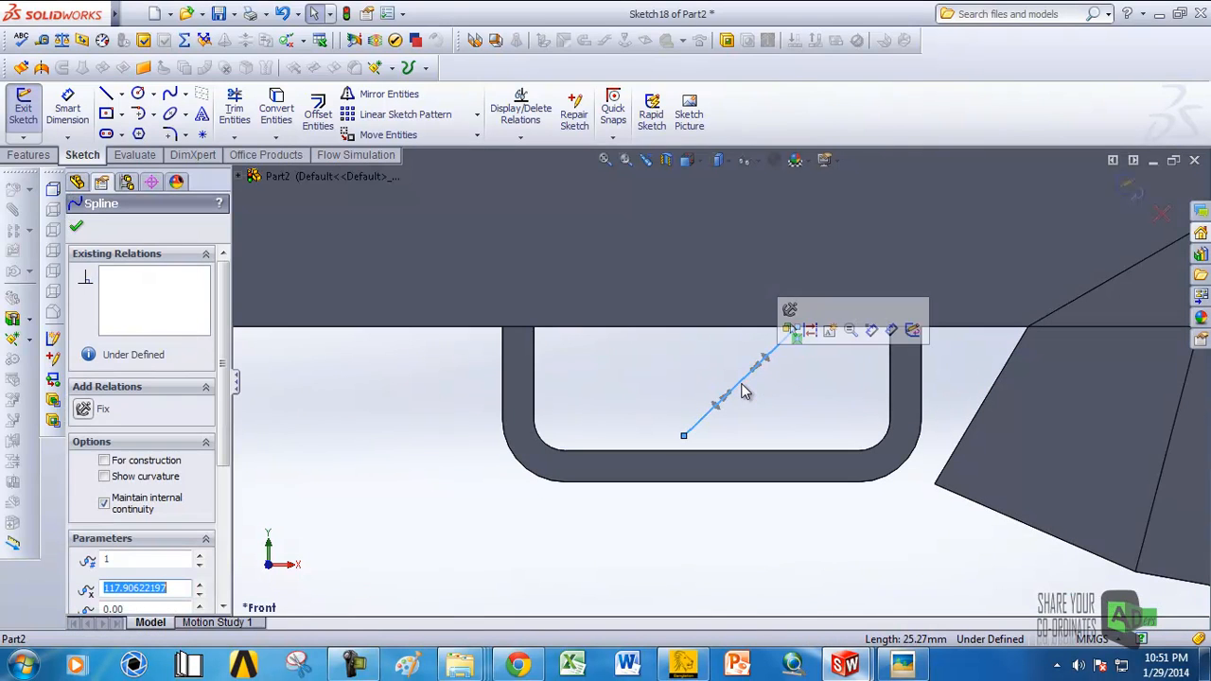
left_click_drag(754, 373, 791, 399)
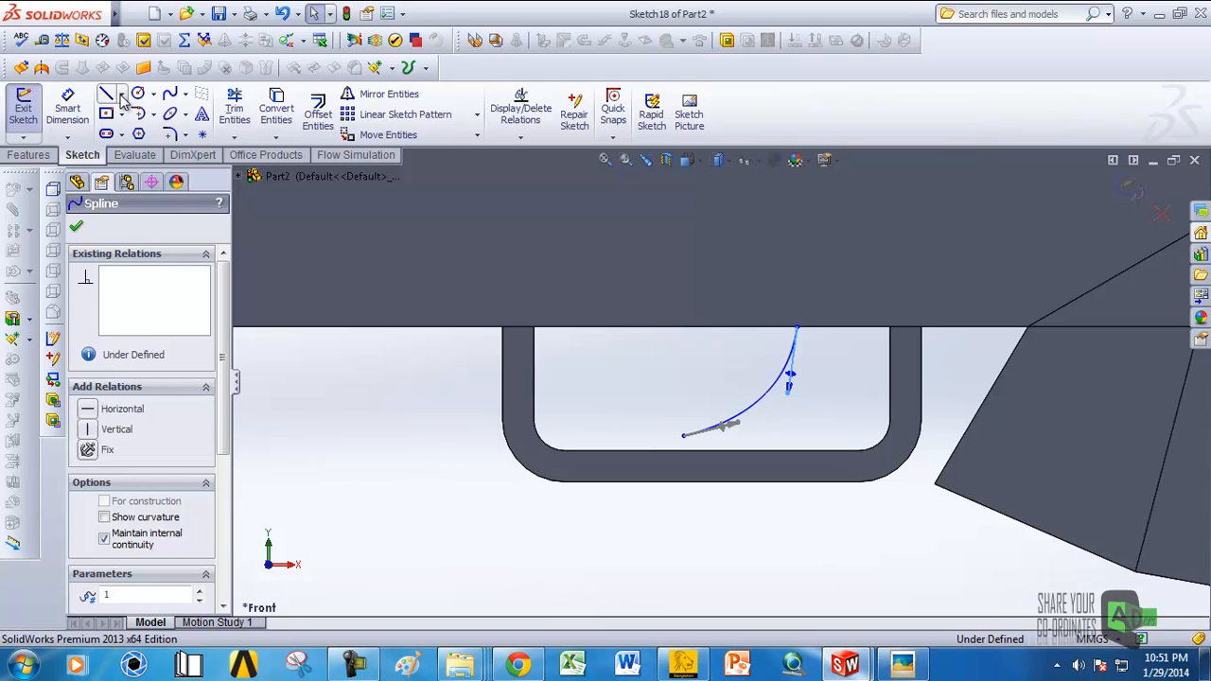
Step: Draw a horizontal line about 6 mm long along the receiver's lower edge, from the spline's upper end toward the barrel
left_click(108, 96)
left_click(797, 328)
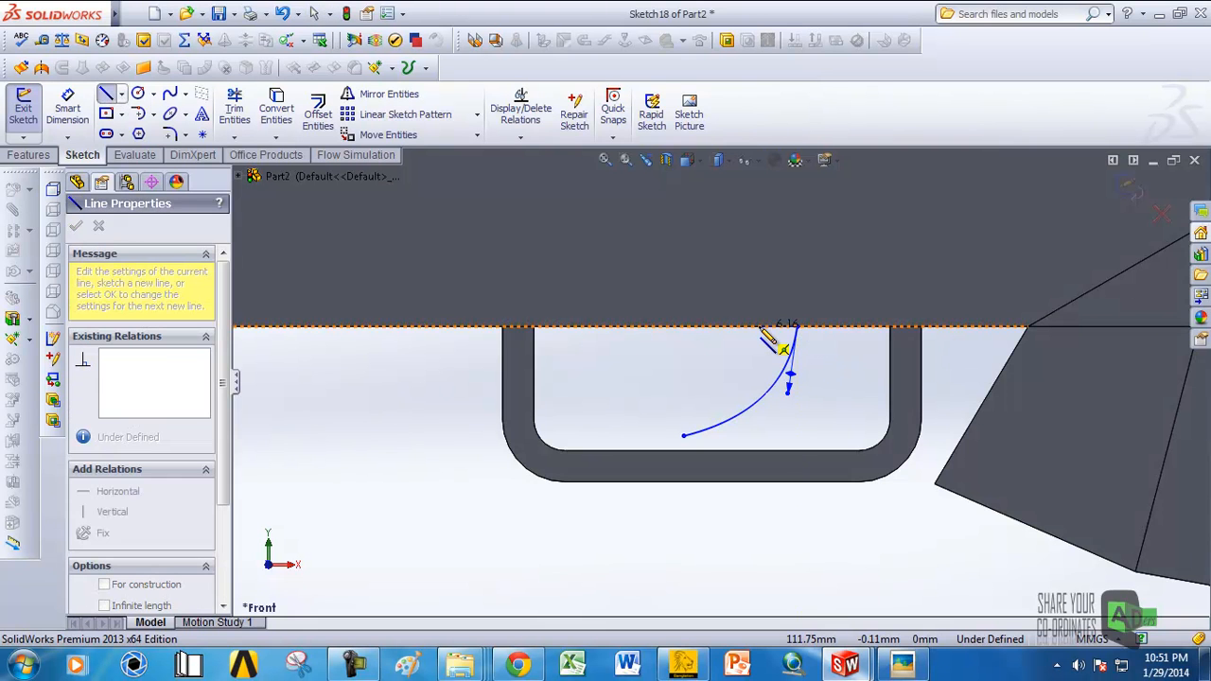
right_click(764, 337)
left_click(823, 161)
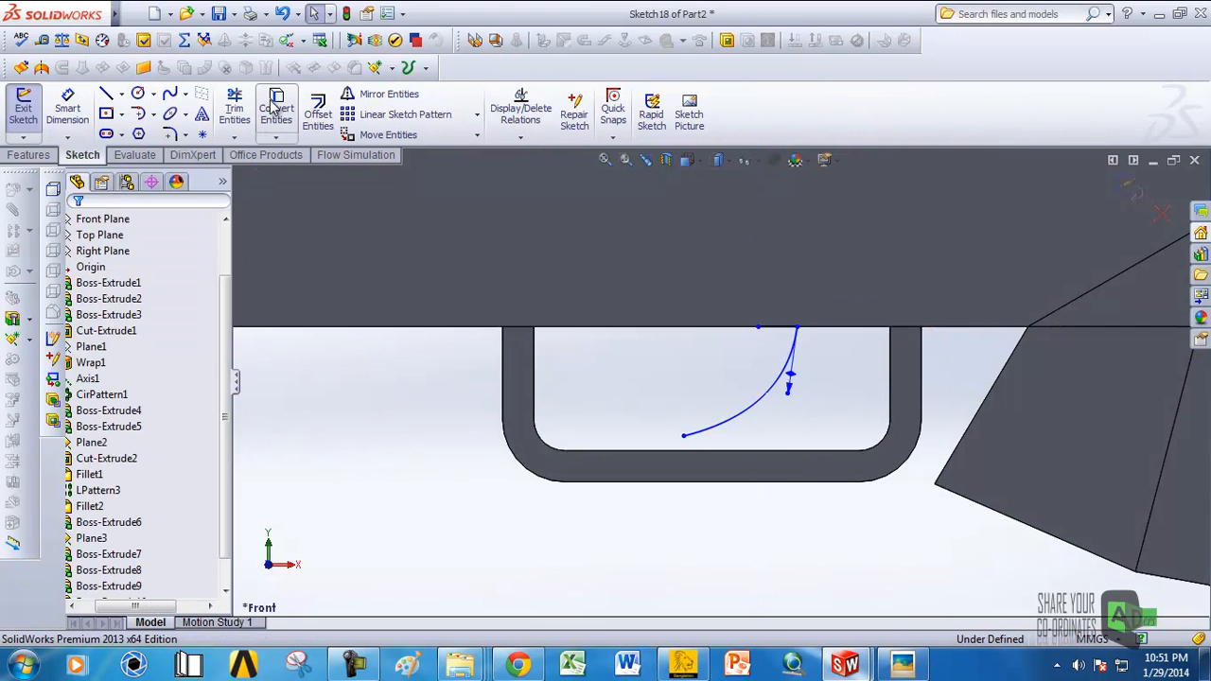
Step: Close the trigger profile with a second curved spline down to the tip, and move the rear upper point to about X 121 mm
left_click(169, 94)
left_click(759, 328)
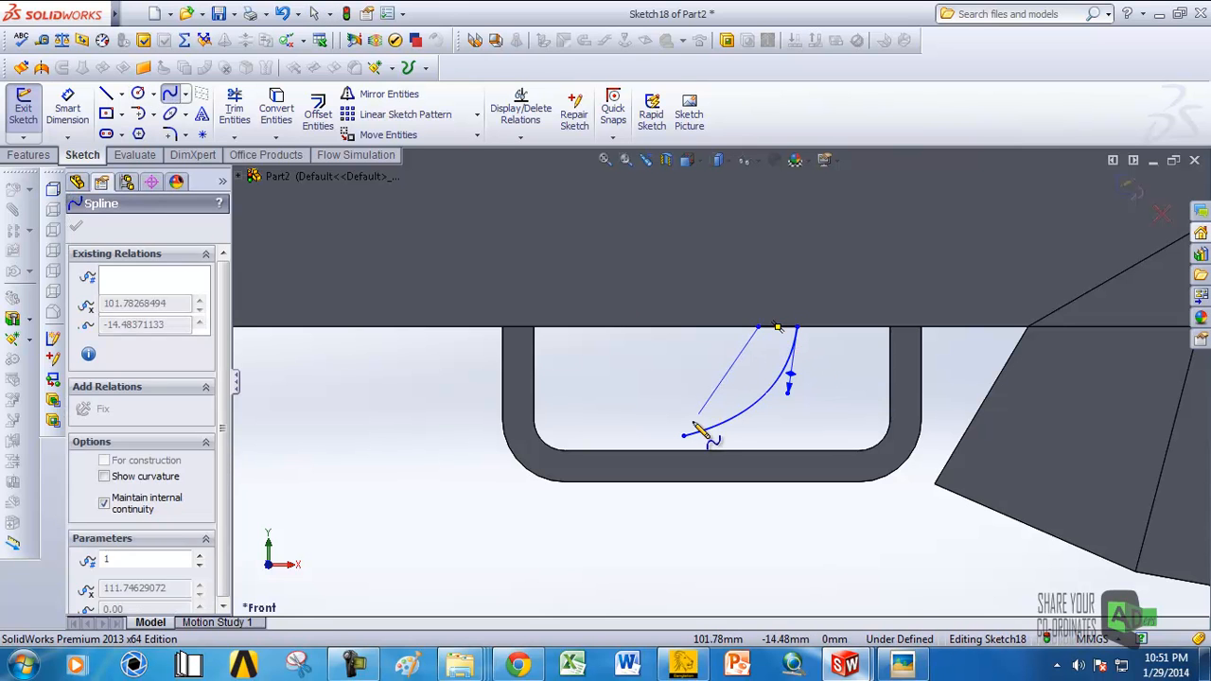
left_click(685, 437)
right_click(683, 437)
left_click(747, 235)
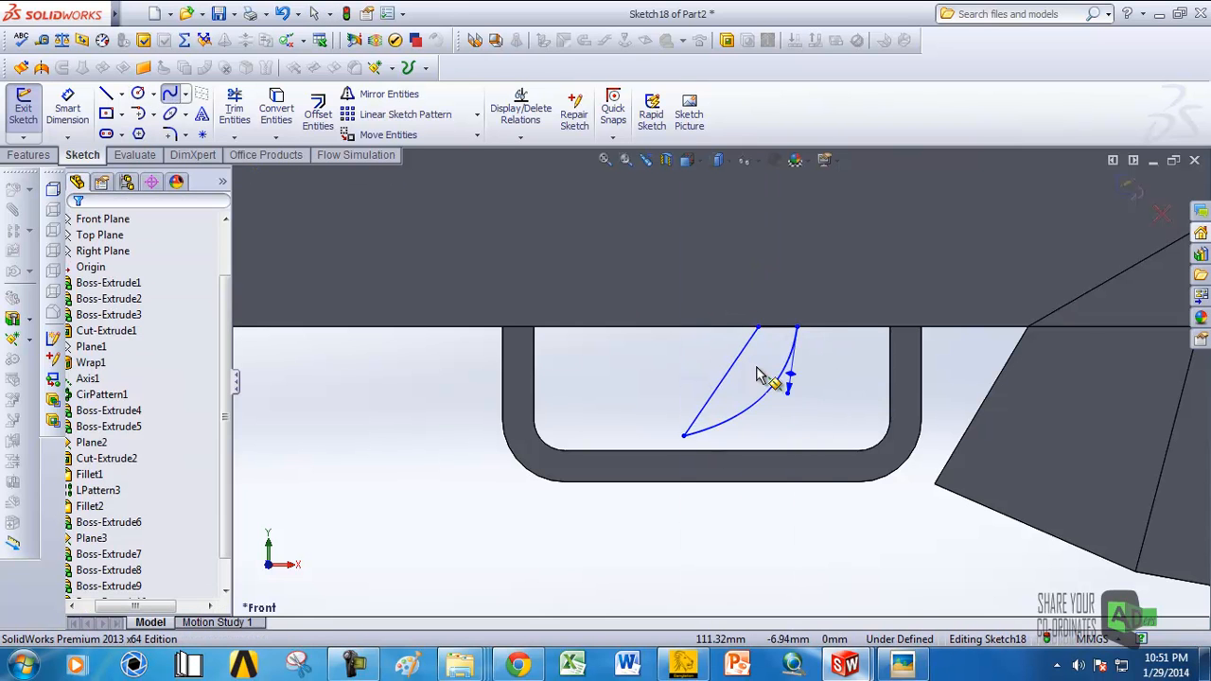
left_click(728, 370)
left_click_drag(731, 372, 820, 341)
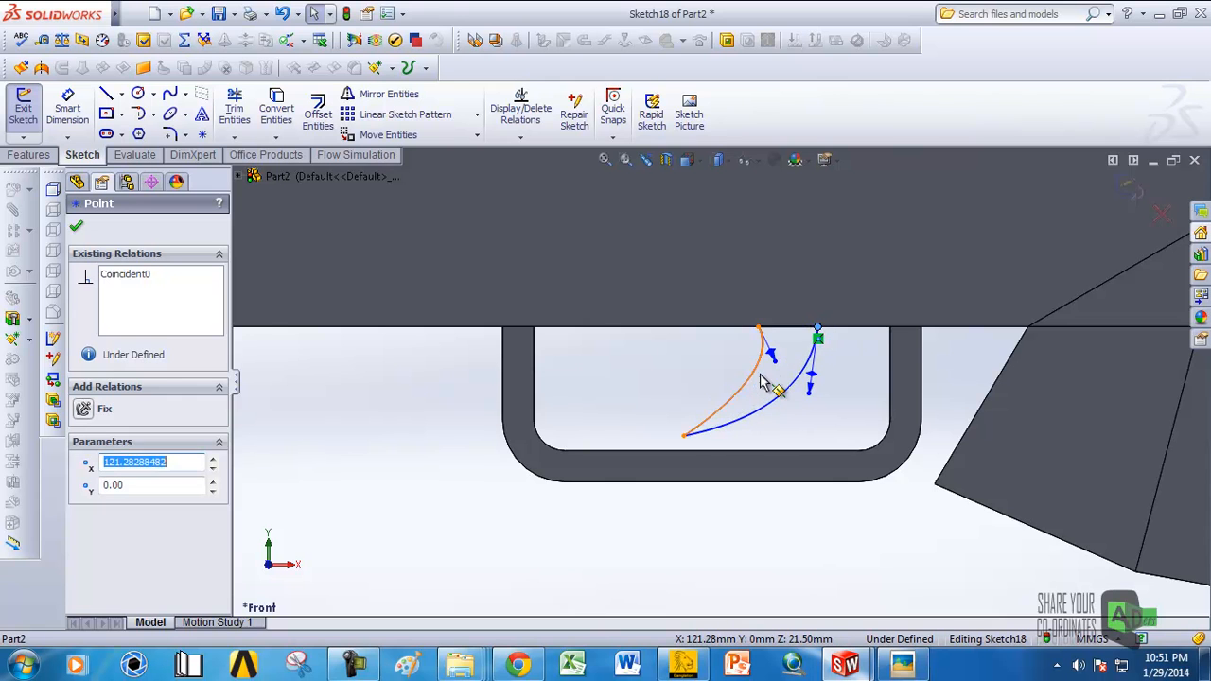
Step: Extrude the closed trigger profile 5 mm blind in both directions from the sketch plane
scroll(717, 520, "up", 4)
left_click(738, 546)
mouse_move(716, 479)
middle_mouse_down()
mouse_move(671, 442)
mouse_move(588, 503)
middle_mouse_up()
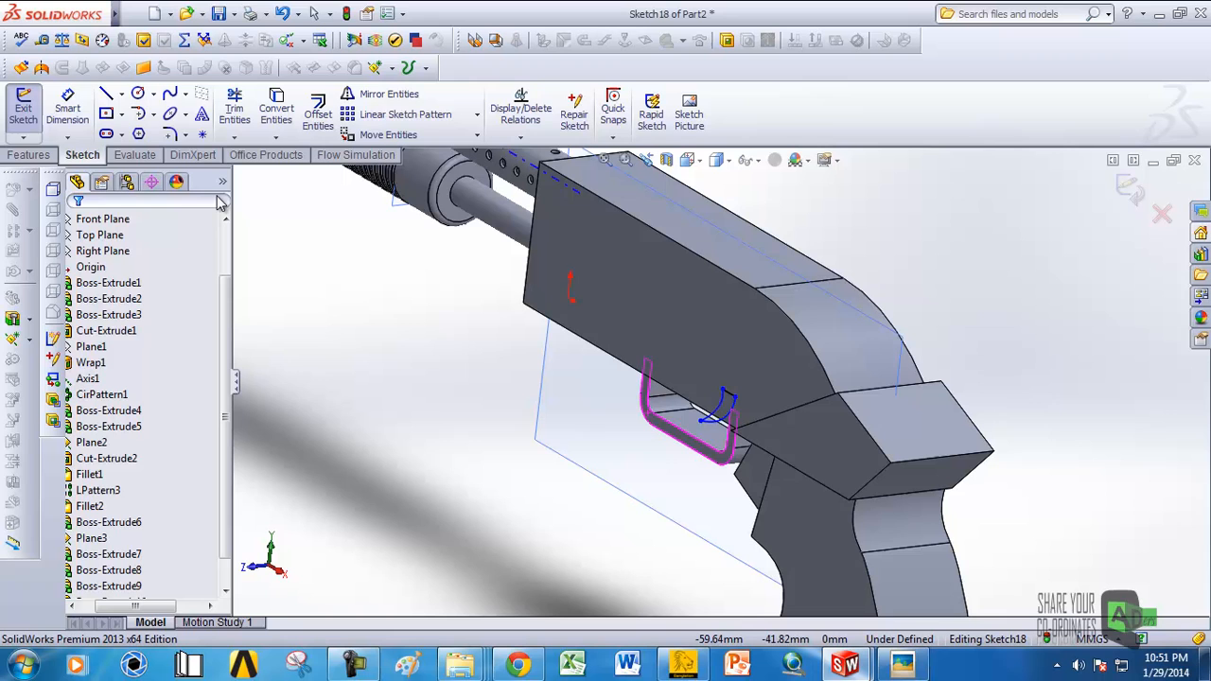
left_click(32, 154)
left_click(34, 119)
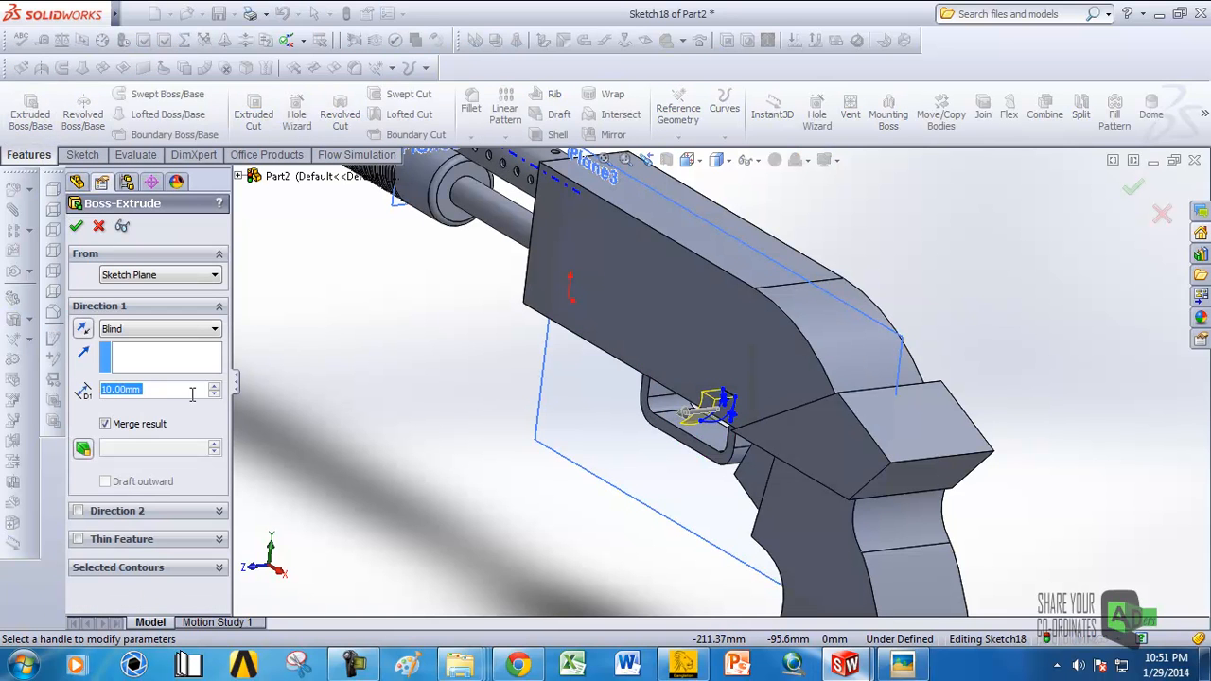
type("5")
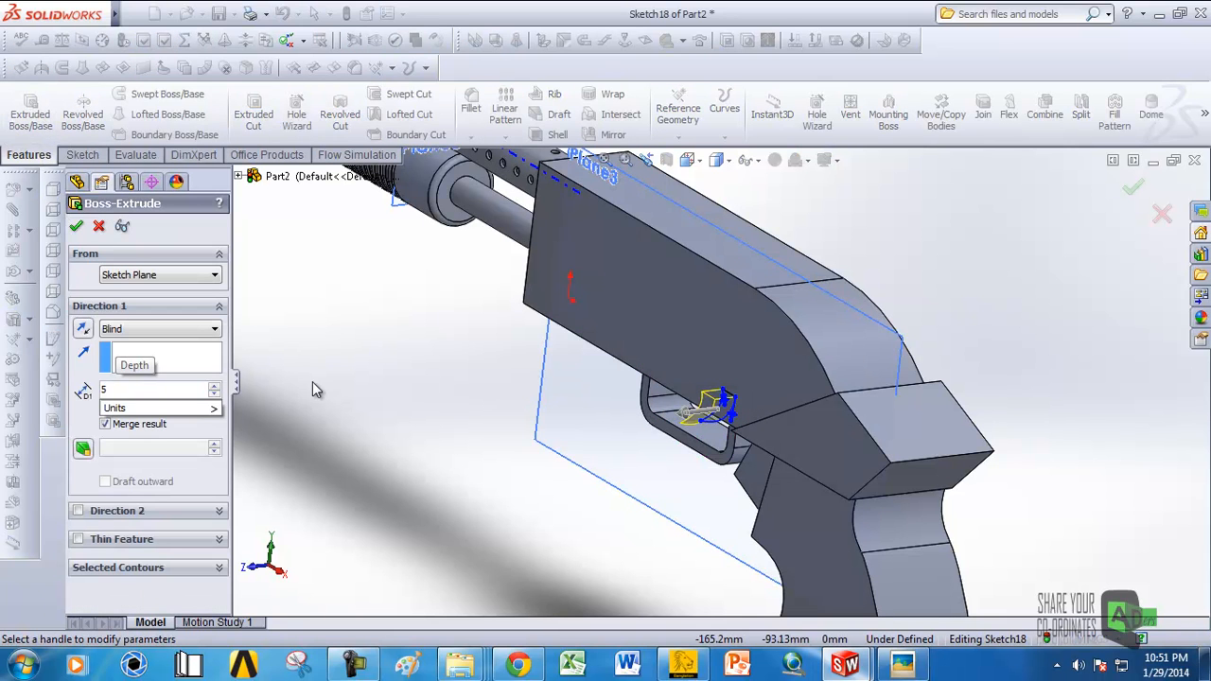
key("Return")
left_click(78, 511)
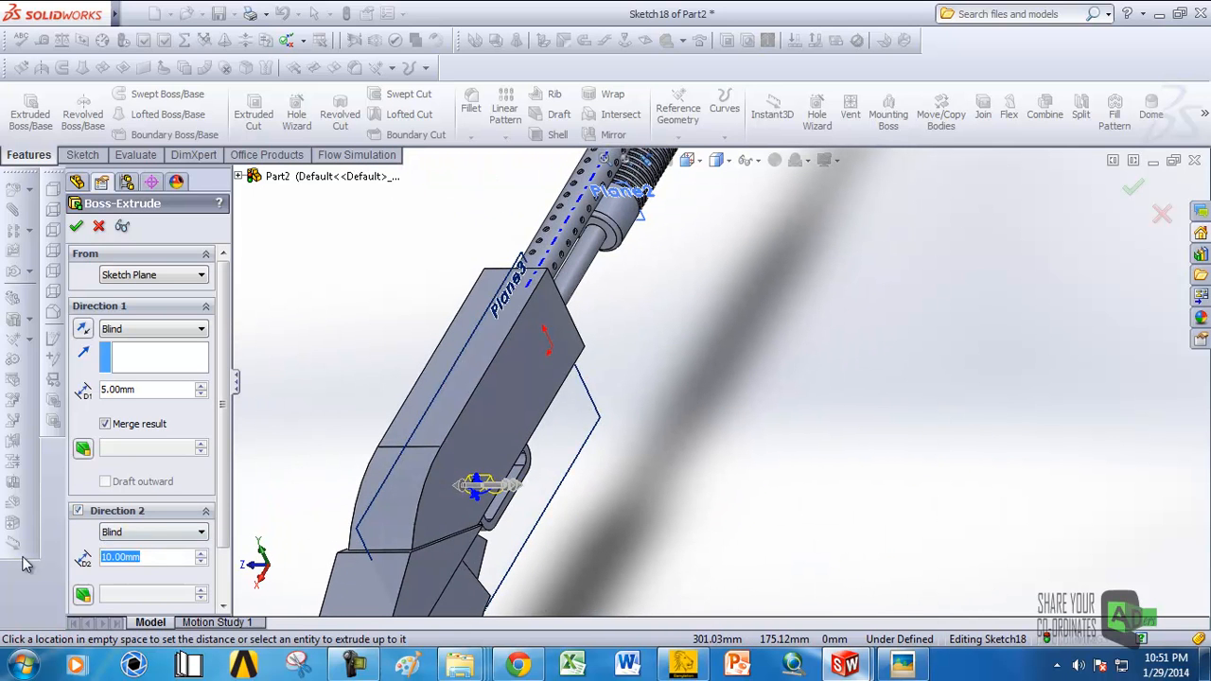
type("5")
key("Return")
Step: Start a new sketch on the receiver's flat side face
middle_click_drag(828, 437, 785, 317)
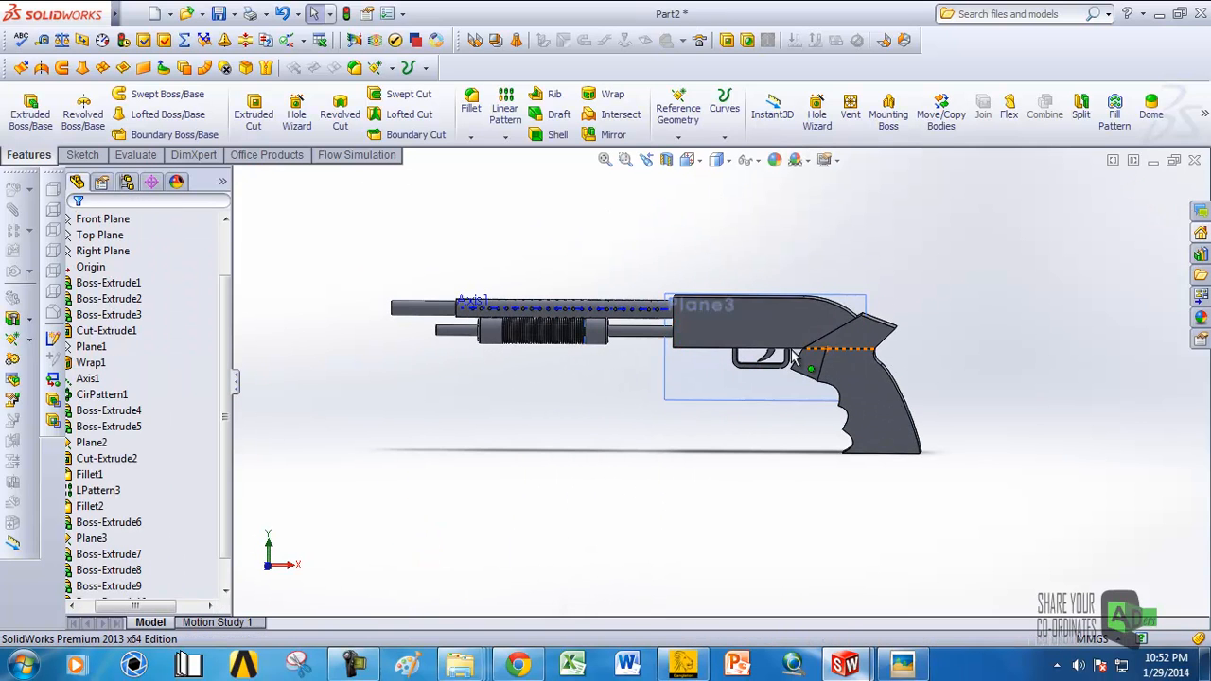
scroll(757, 340, "down", 6)
middle_click_drag(729, 325, 681, 398)
scroll(689, 423, "up", 6)
scroll(630, 375, "up", 5)
left_click(671, 368)
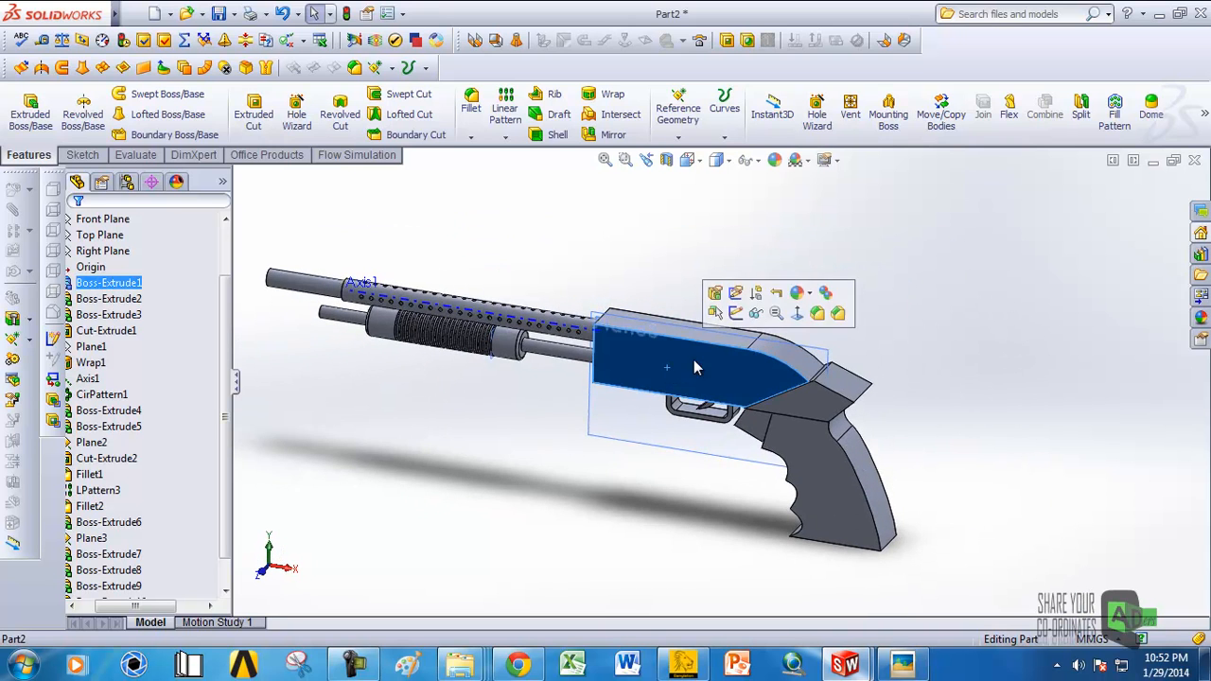
scroll(677, 365, "down", 3)
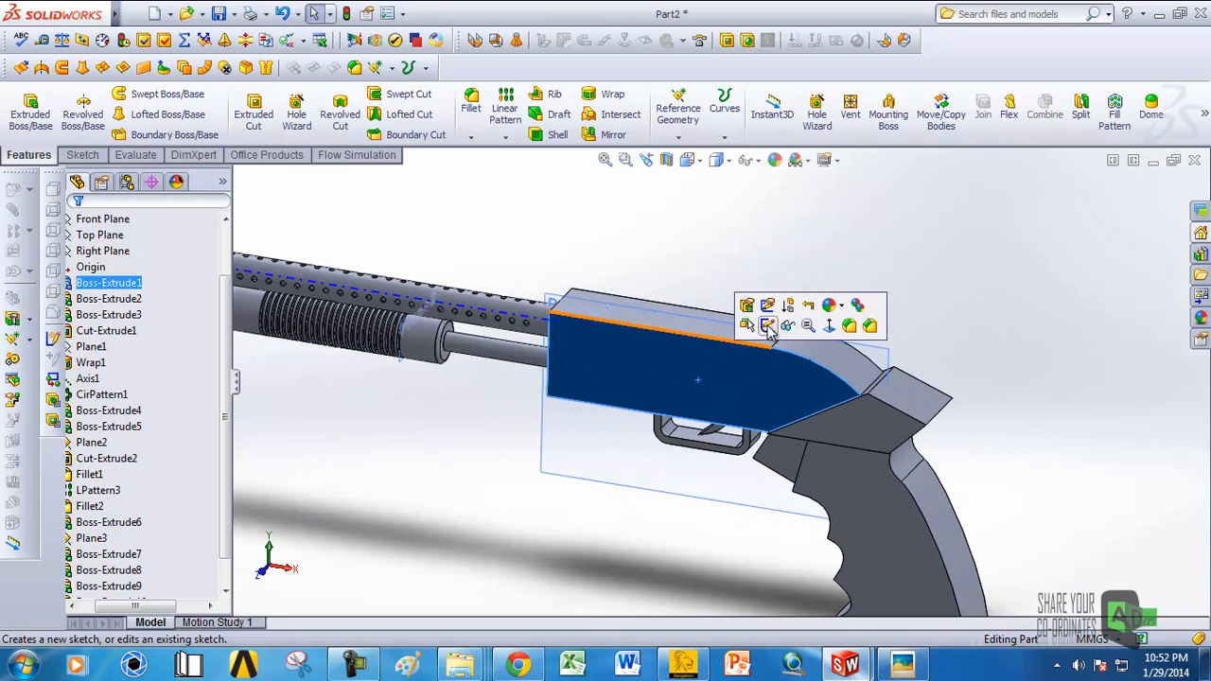
left_click(769, 327)
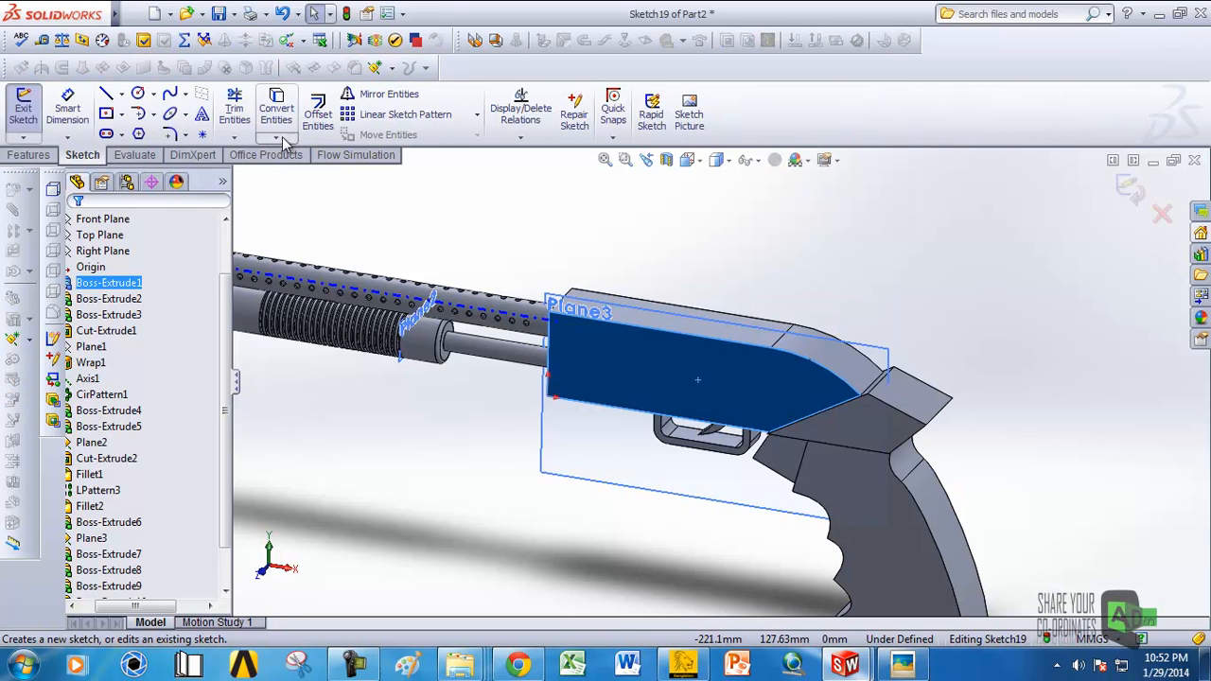
Step: Add the sketch text "MOSSBERG M500" on the receiver's side face
left_click(202, 115)
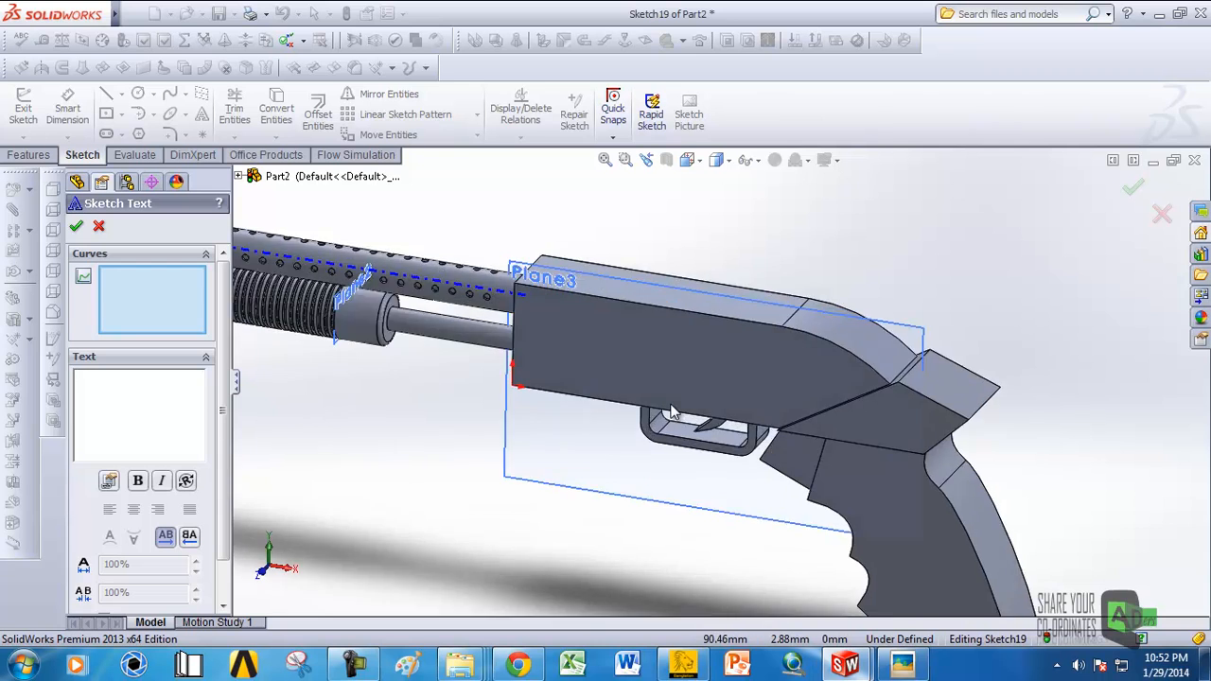
scroll(726, 447, "down", 3)
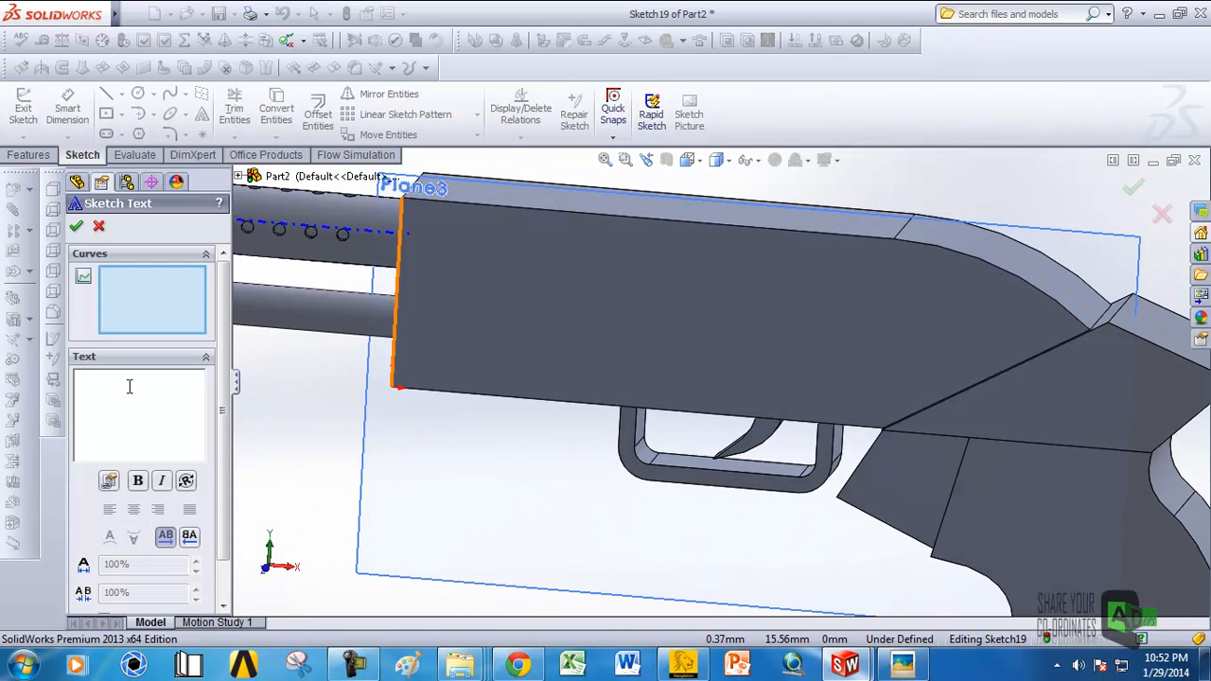
type("MOSSBERG M500")
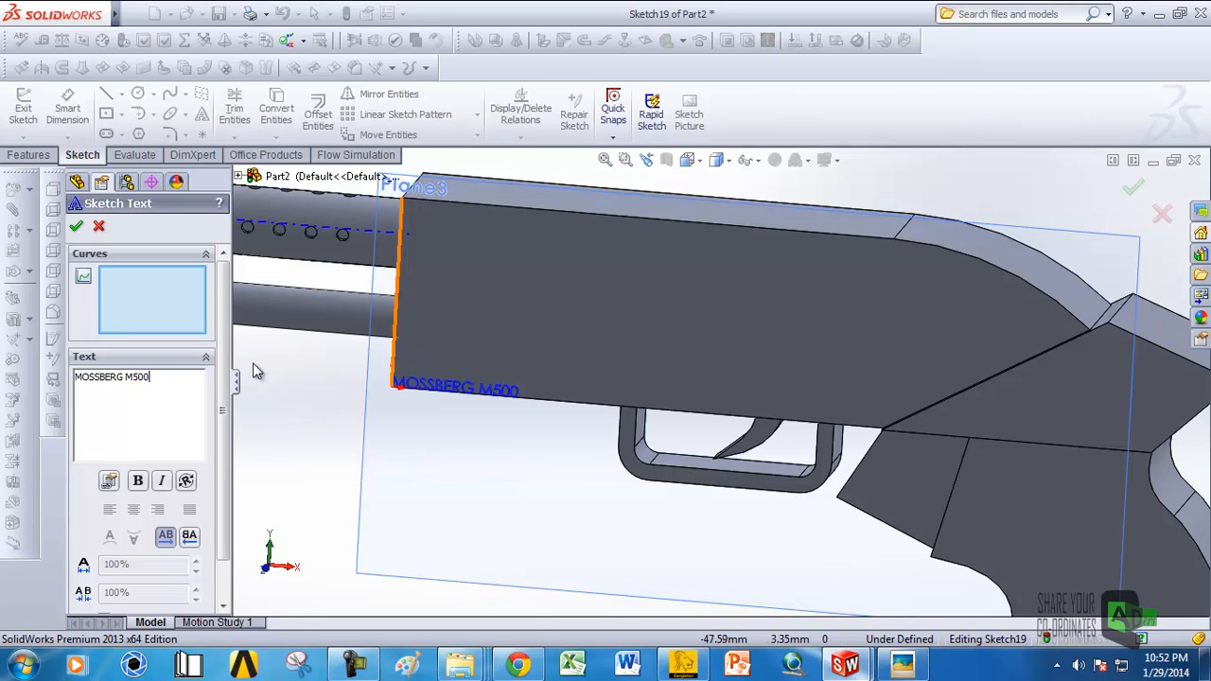
Step: Place the sketch text on the receiver's side face, just above the trigger guard
scroll(582, 341, "up", 3)
scroll(610, 374, "down", 5)
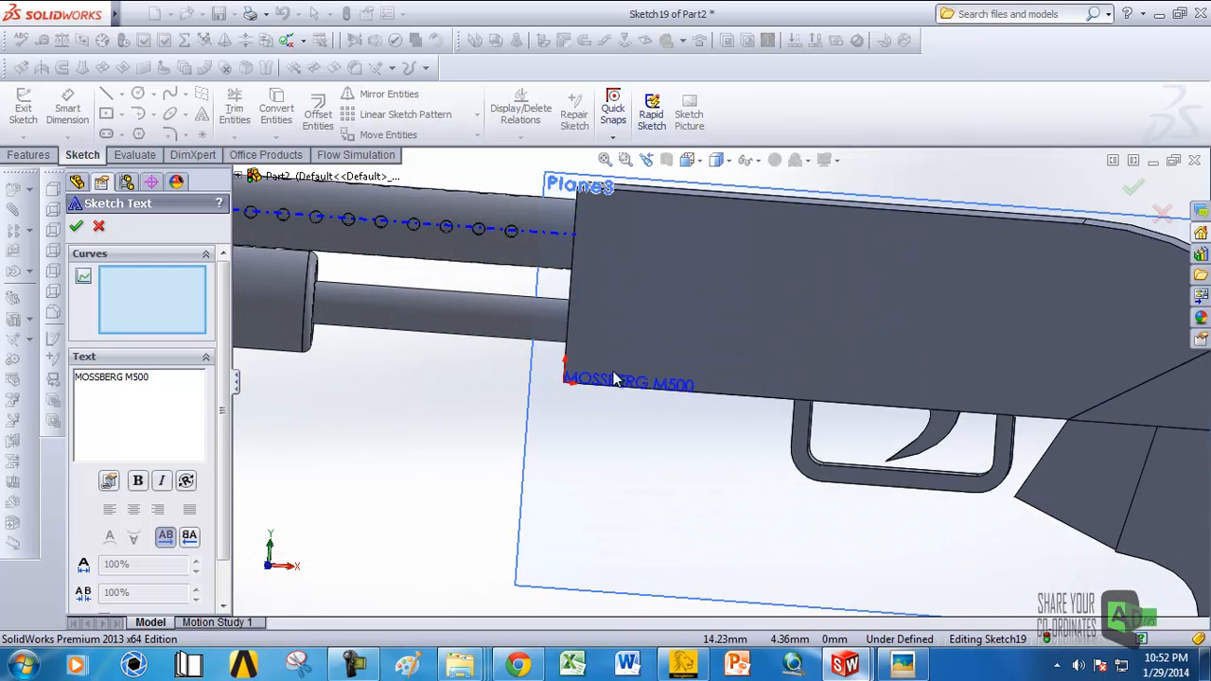
left_click(855, 305)
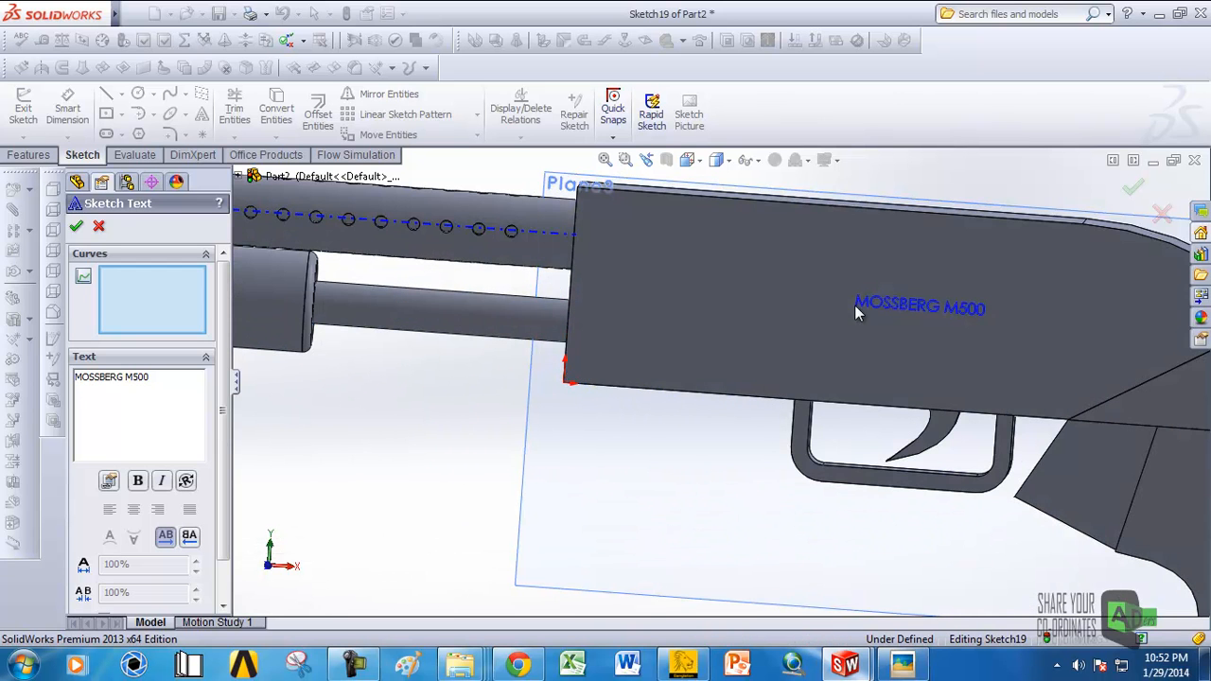
scroll(889, 318, "up", 2)
scroll(887, 331, "down", 2)
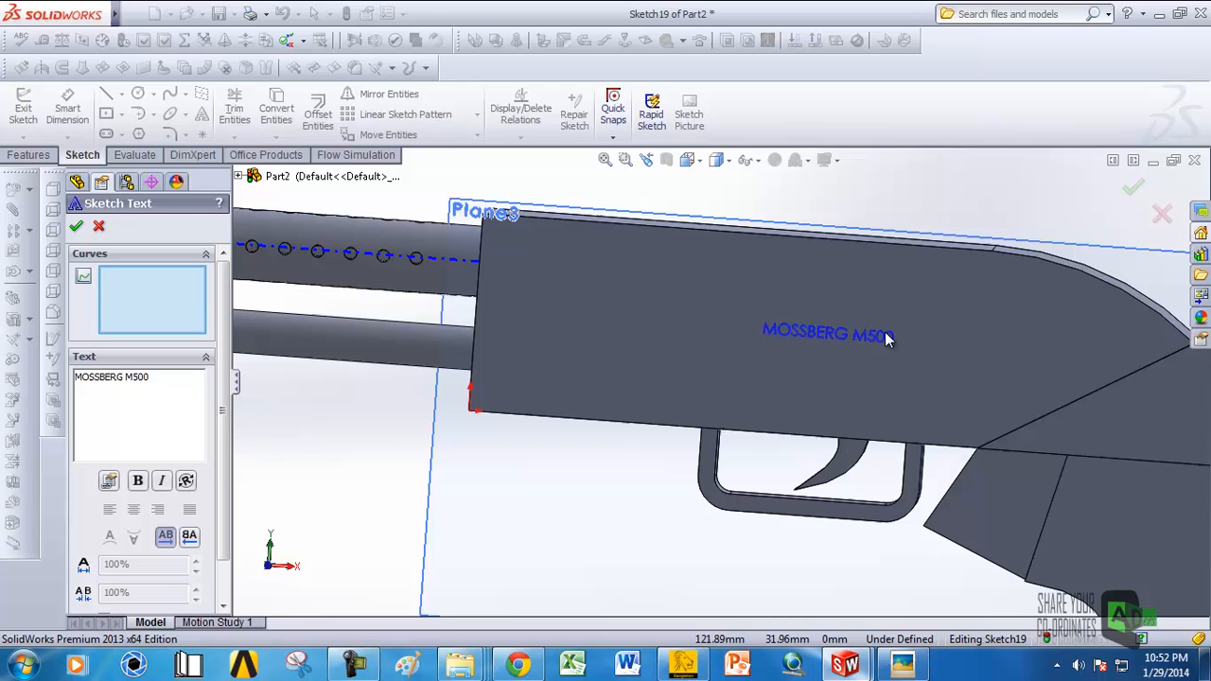
left_click(799, 406)
left_click(738, 373)
Step: Try flipping the sketch text horizontally, and restore its normal reading direction
middle_click_drag(847, 389, 672, 386)
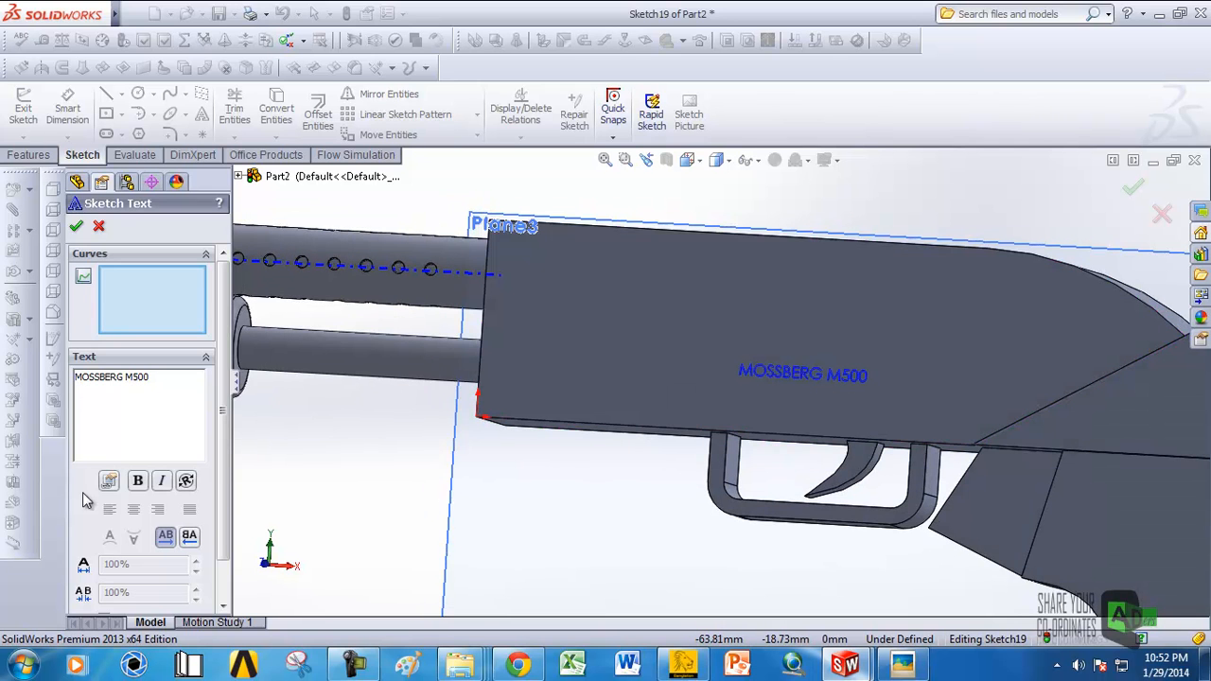
scroll(225, 501, "down", 2)
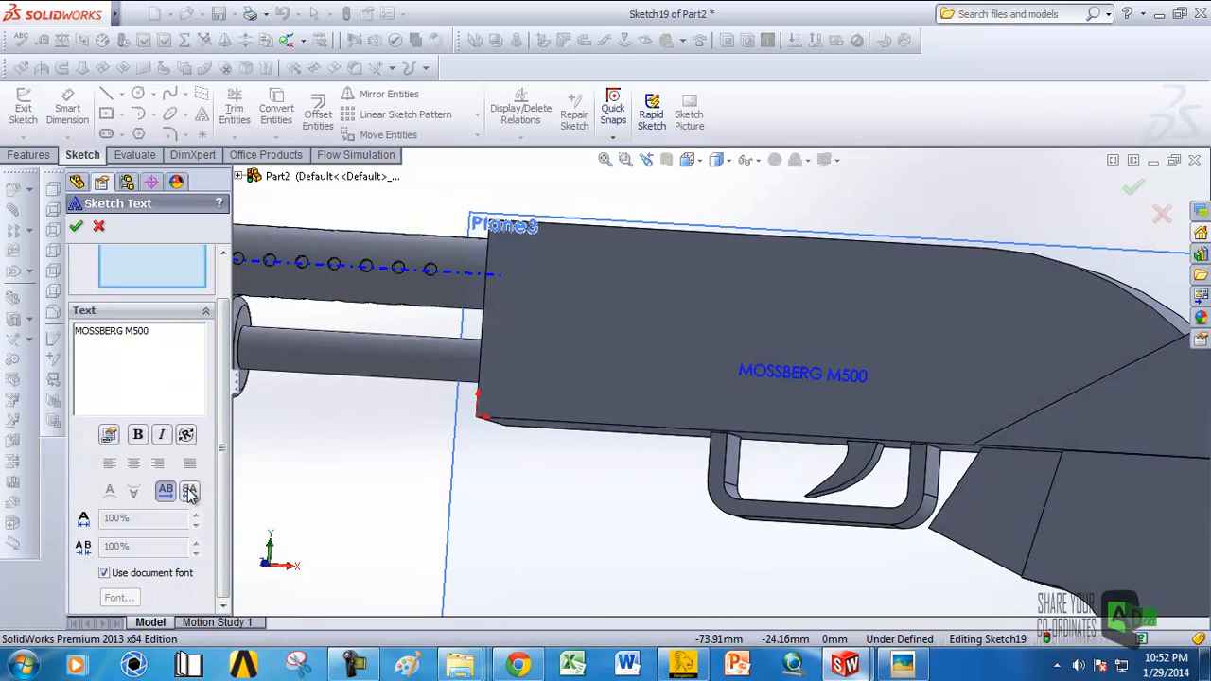
left_click(190, 492)
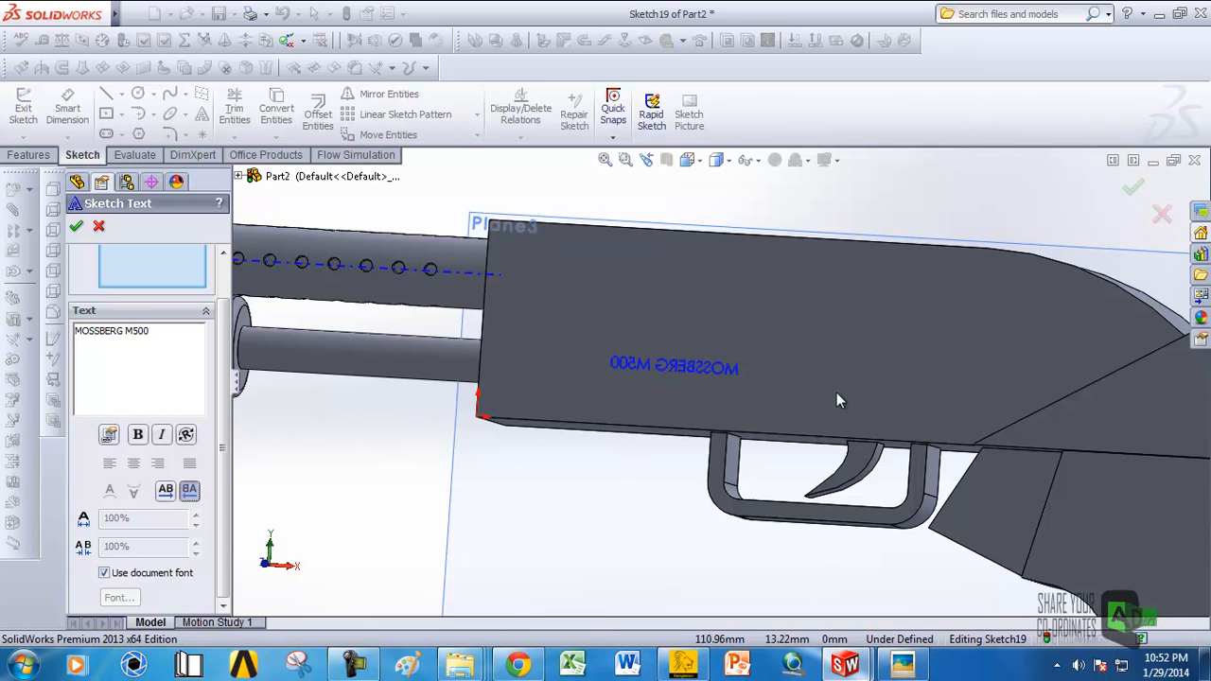
scroll(671, 362, "down", 4)
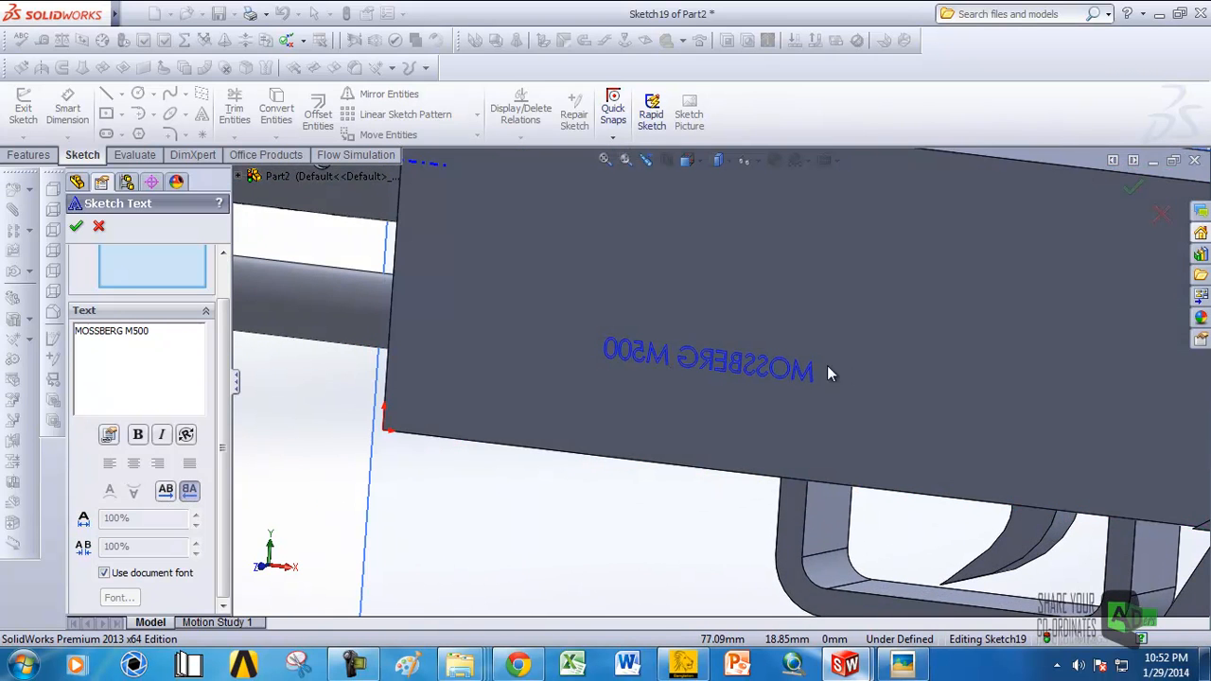
left_click(167, 496)
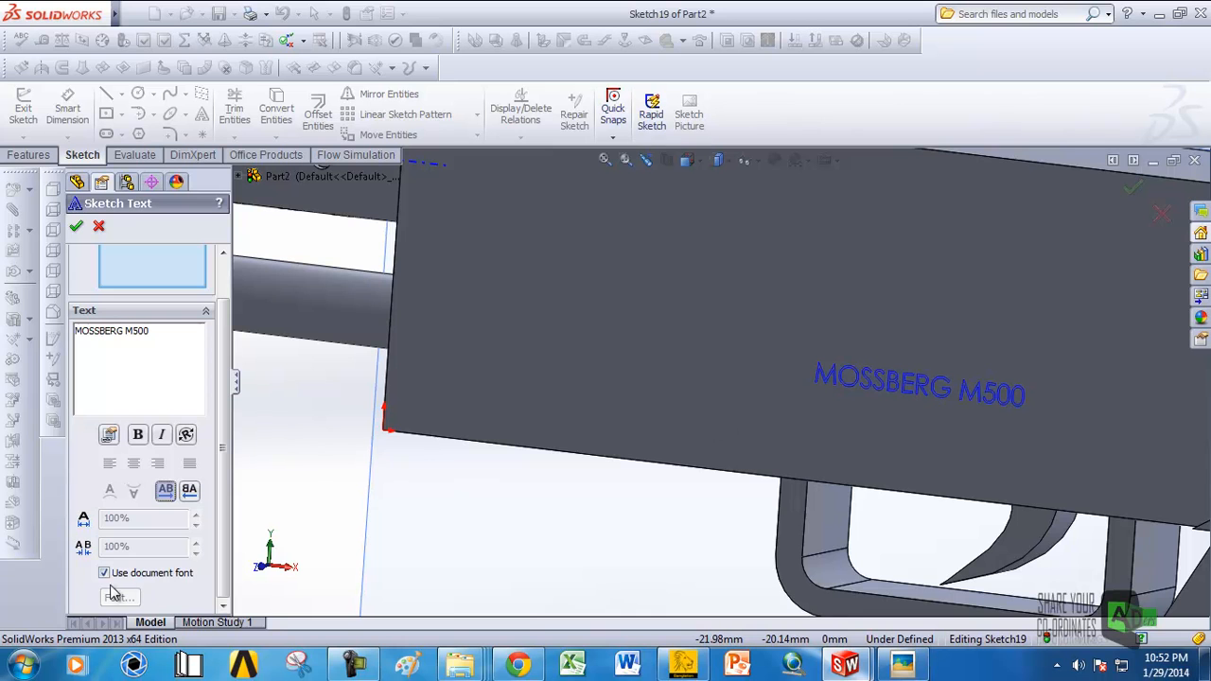
Step: Override the document font for the sketch text and set the text height to 5 mm
scroll(825, 419, "up", 3)
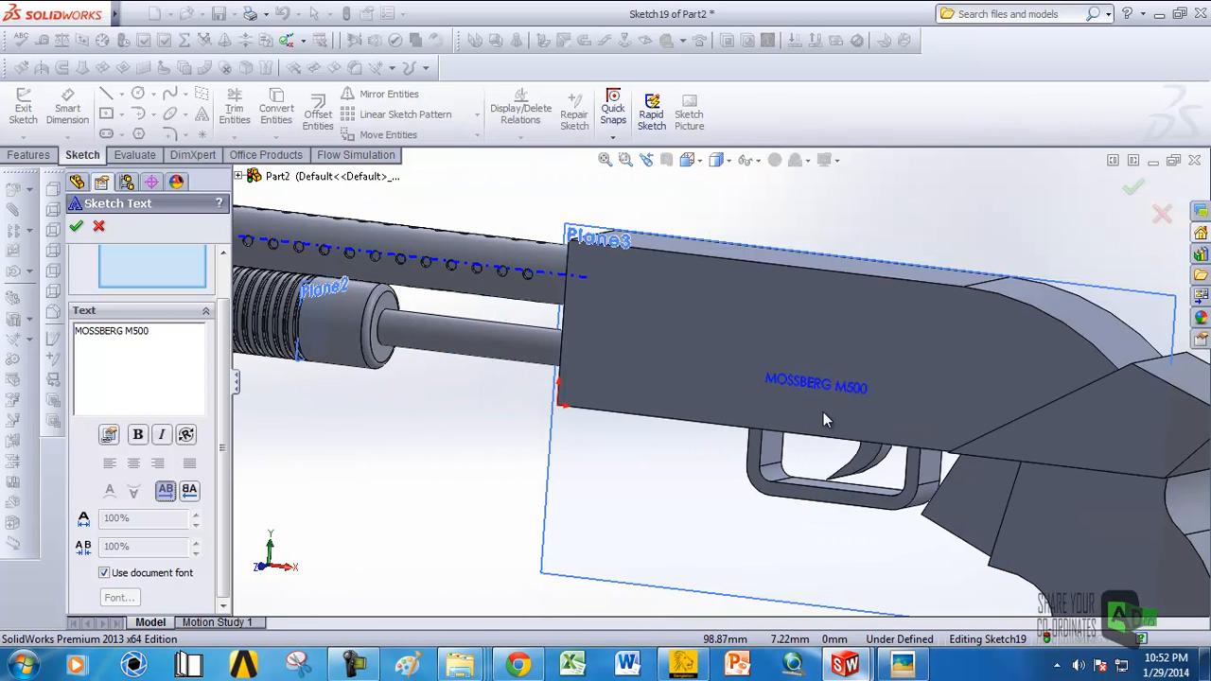
left_click(105, 574)
left_click(120, 598)
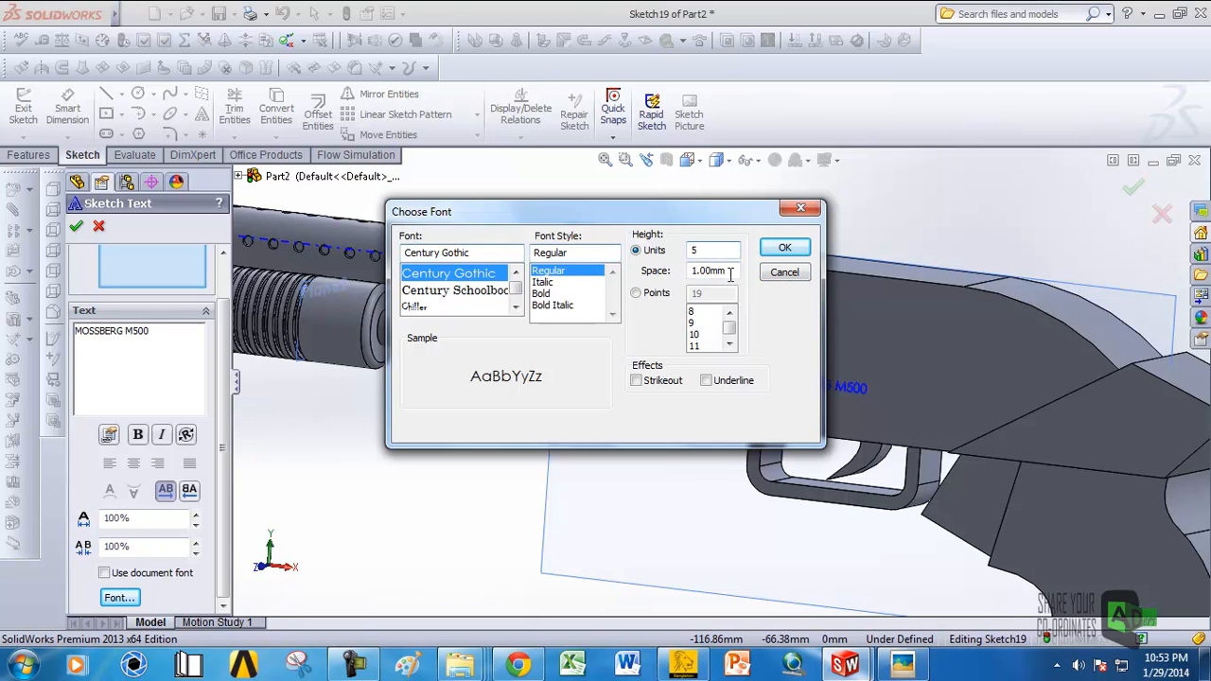
Step: Change the font of the "MOSSBERG M500" sketch text to Cooper and accept the text
left_click(461, 291)
left_click(413, 306)
left_click(516, 306)
left_click(515, 306)
left_click(516, 305)
left_click(516, 306)
left_click(515, 306)
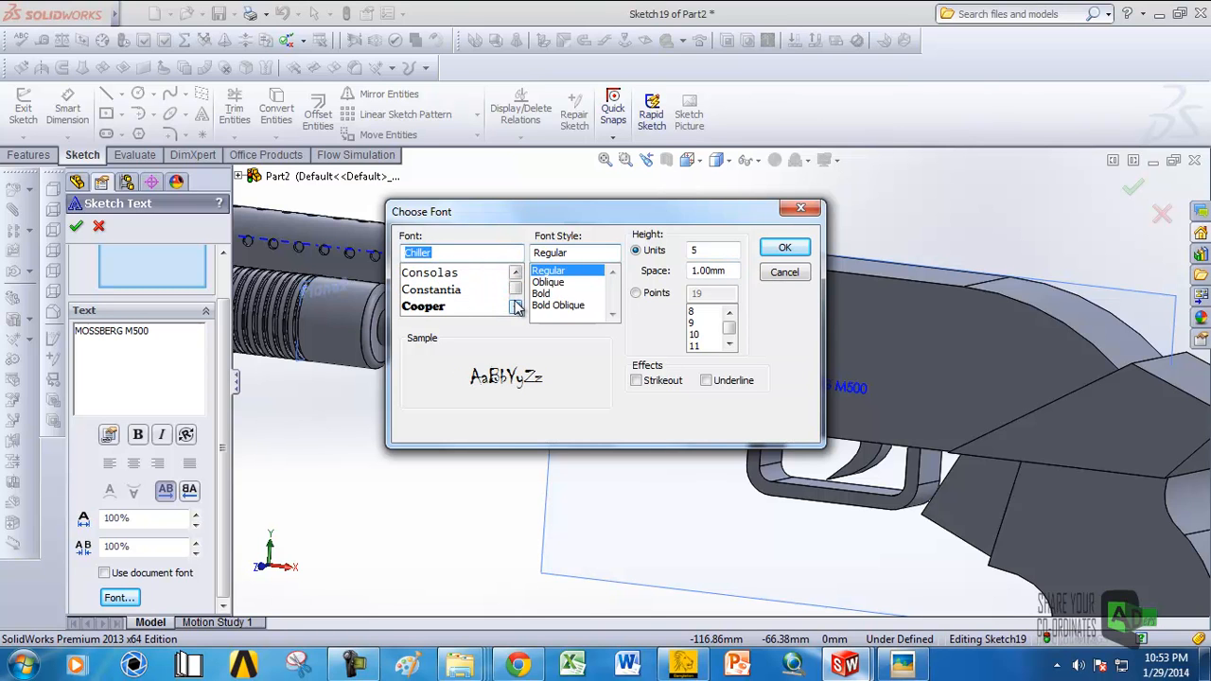
left_click(424, 308)
left_click(789, 251)
scroll(813, 391, "down", 2)
mouse_move(812, 391)
middle_mouse_down()
mouse_move(806, 347)
mouse_move(805, 384)
middle_mouse_up()
scroll(637, 396, "up", 3)
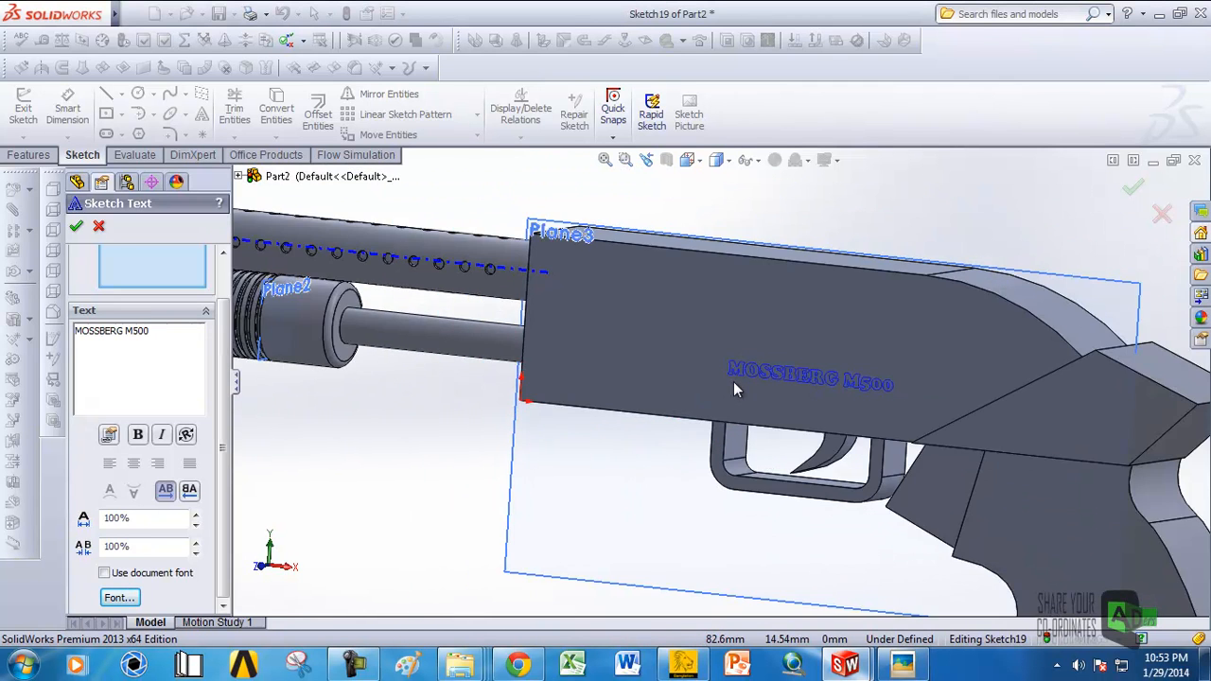
middle_click_drag(725, 386, 579, 355)
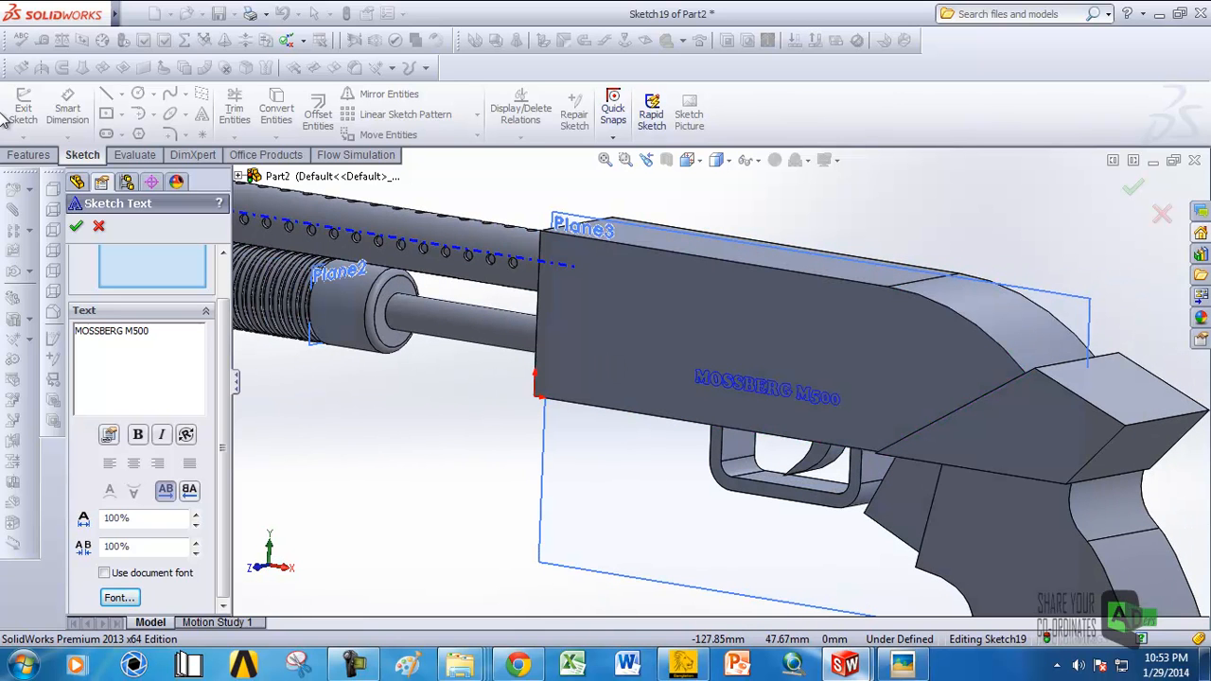
left_click(75, 228)
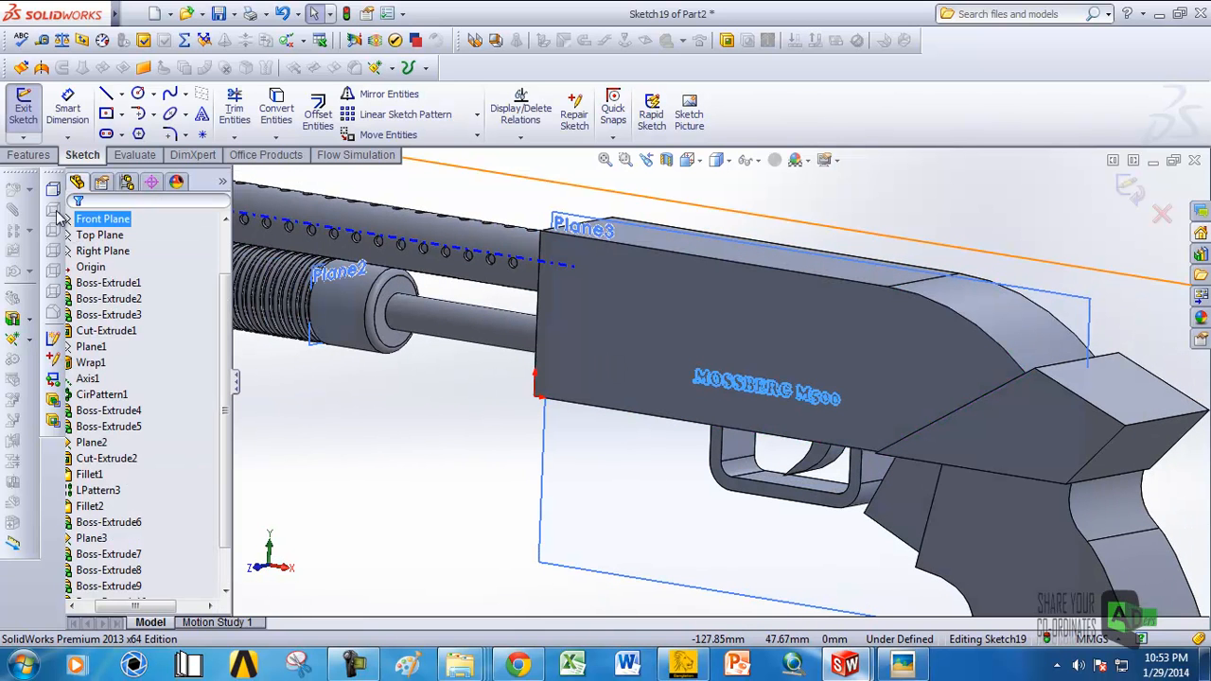
Step: Engrave the "MOSSBERG M500" text into the receiver's side face with a 1 mm blind extruded cut
left_click(28, 155)
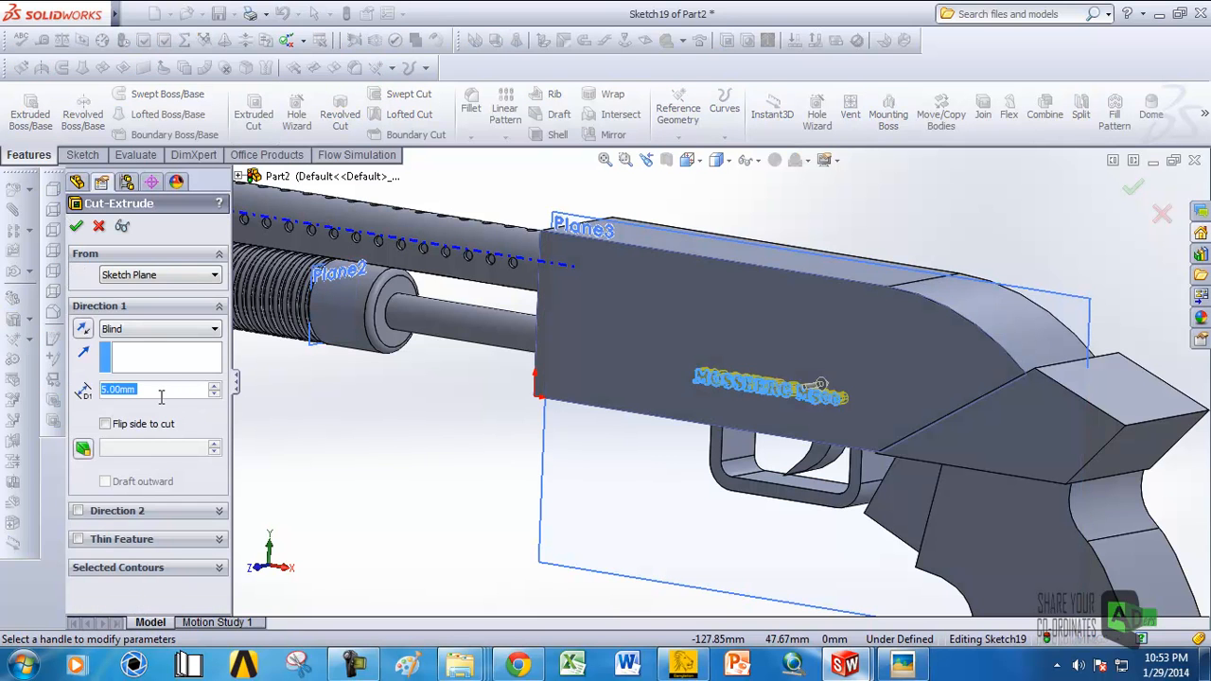
type("1")
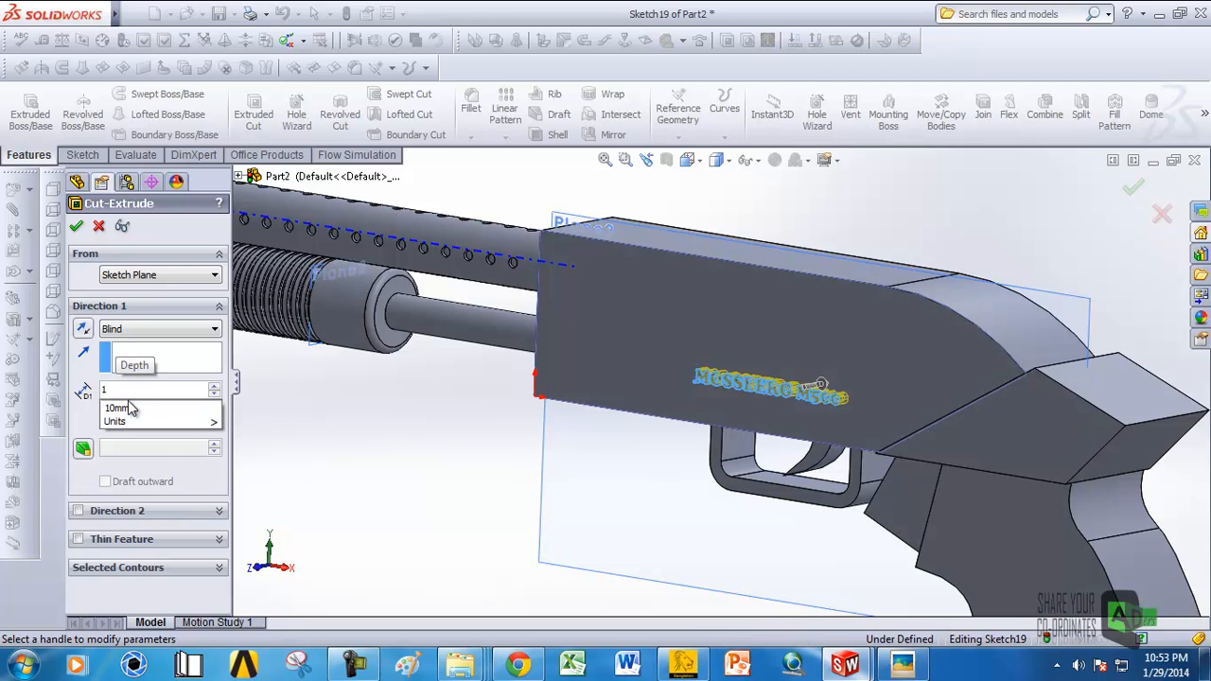
key("Return")
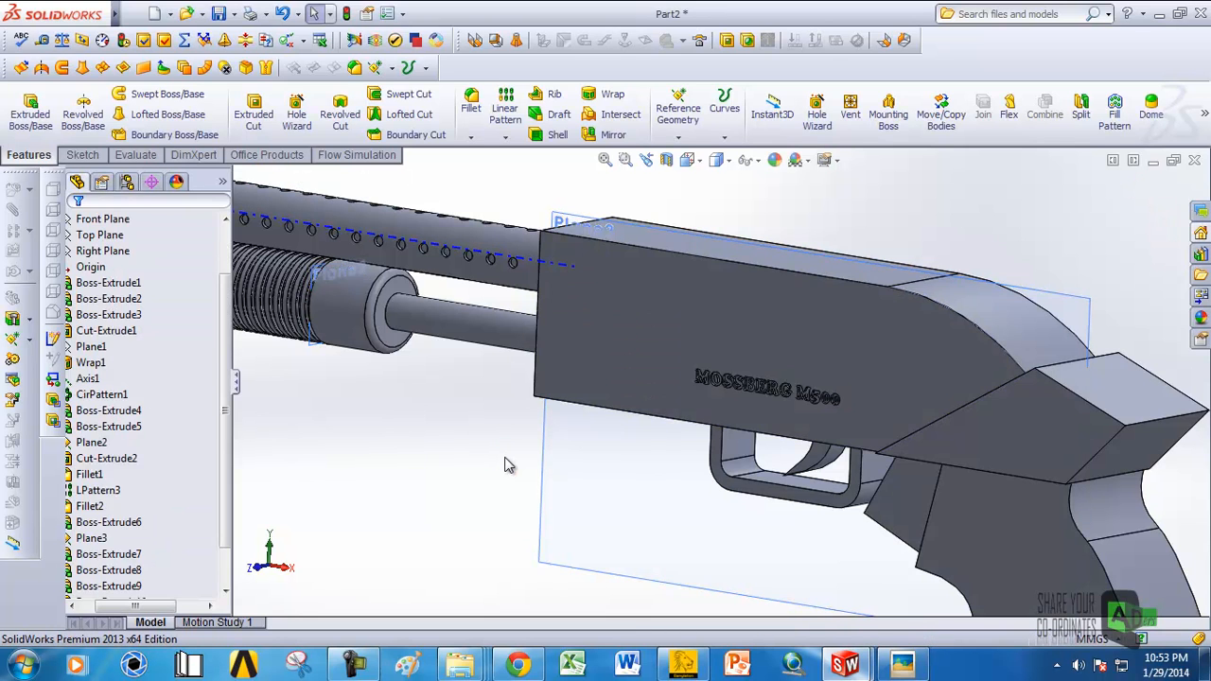
Step: Examine the engraved receiver text and the shape of the receiver and grip from several angles
scroll(767, 382, "down", 3)
middle_click_drag(761, 376, 839, 362)
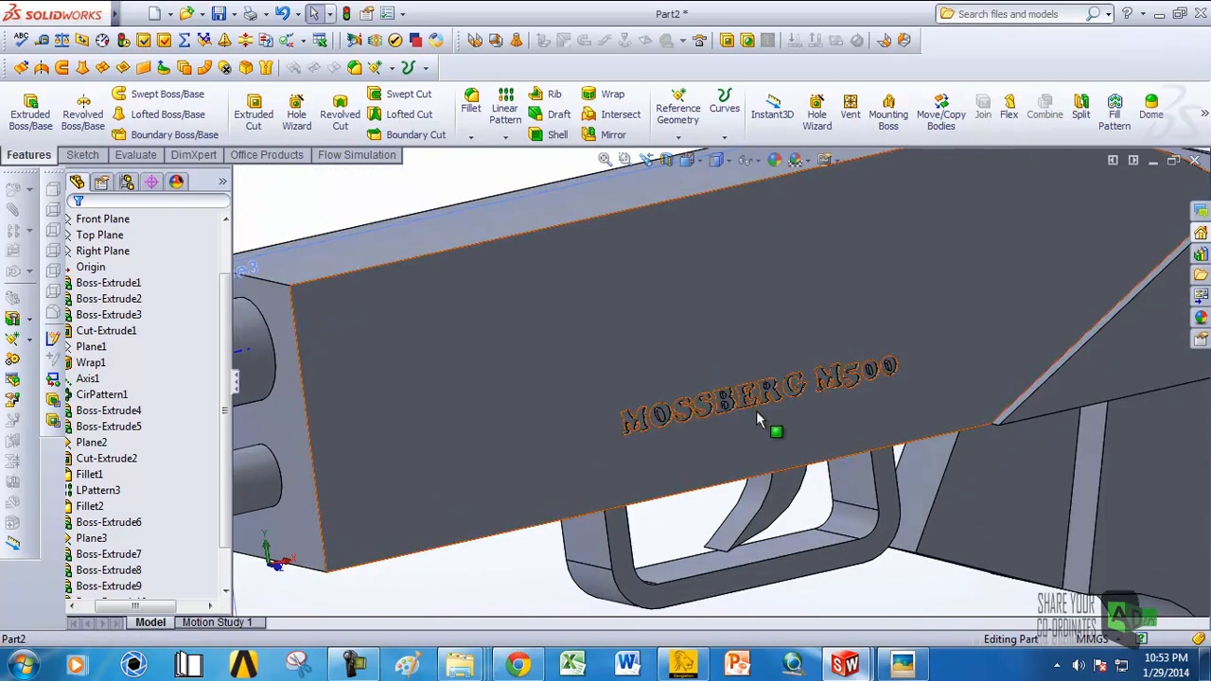
scroll(786, 398, "up", 5)
middle_click_drag(787, 399, 735, 452)
scroll(876, 380, "up", 2)
middle_click_drag(880, 380, 820, 370)
scroll(839, 443, "down", 3)
scroll(838, 443, "up", 3)
scroll(819, 428, "down", 3)
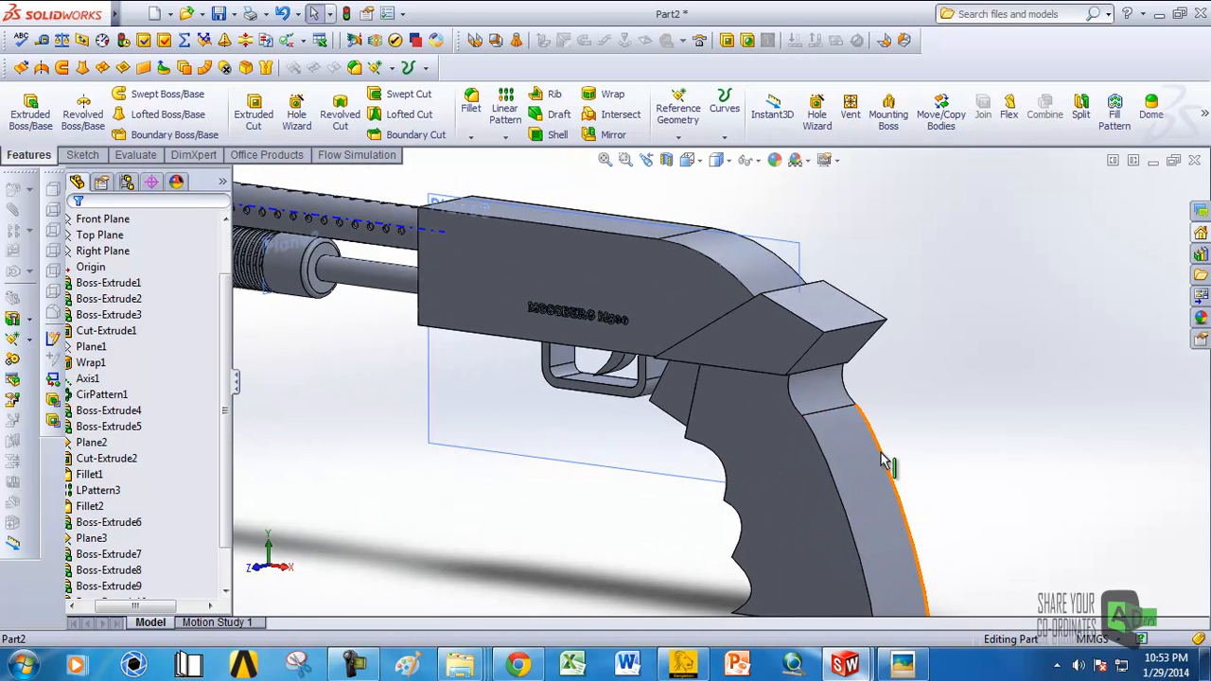
scroll(884, 464, "up", 3)
middle_click_drag(828, 463, 646, 323)
scroll(622, 278, "down", 2)
middle_click_drag(558, 199, 530, 180)
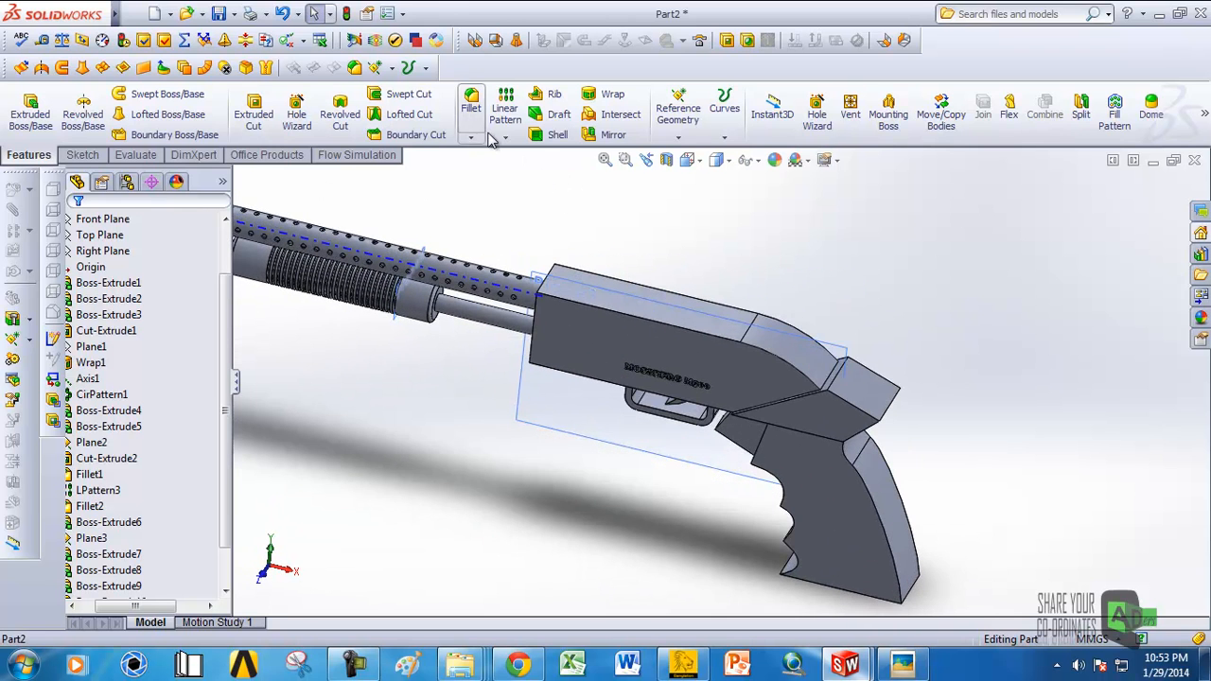
Step: Fillet both long upper edges of the receiver, including their curved rear ends, with a 10 mm radius
left_click(472, 104)
scroll(624, 323, "down", 2)
middle_click_drag(624, 323, 626, 294)
left_click(625, 297)
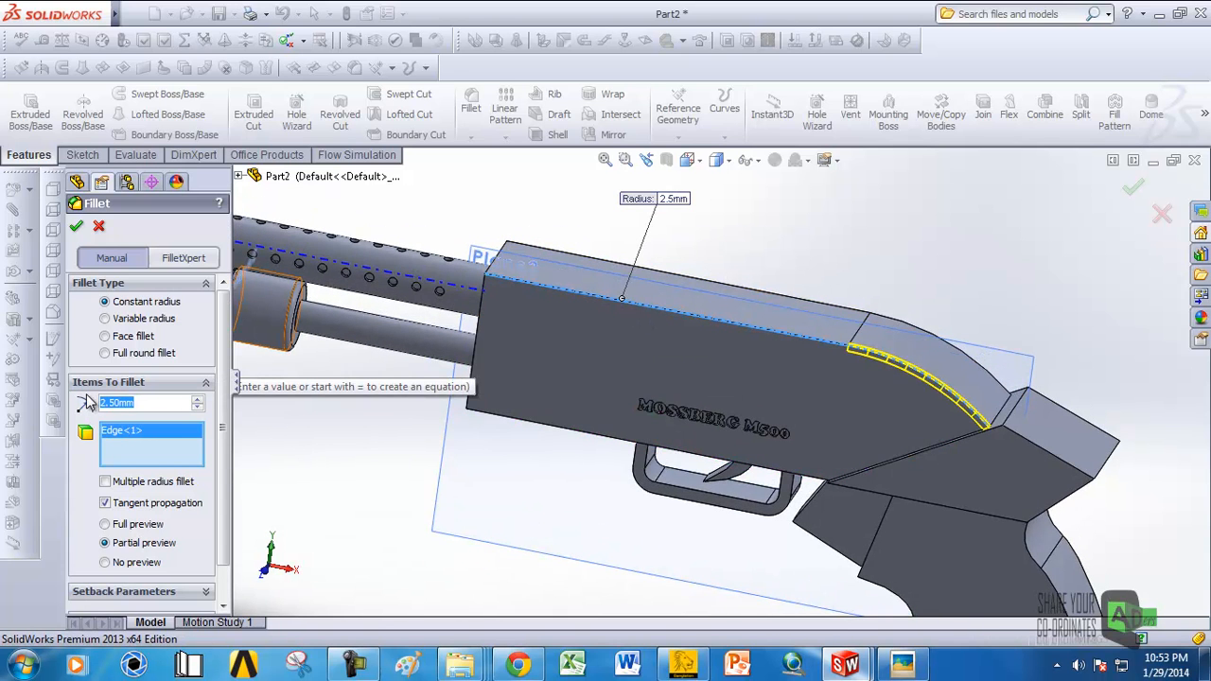
type("10")
key("Return")
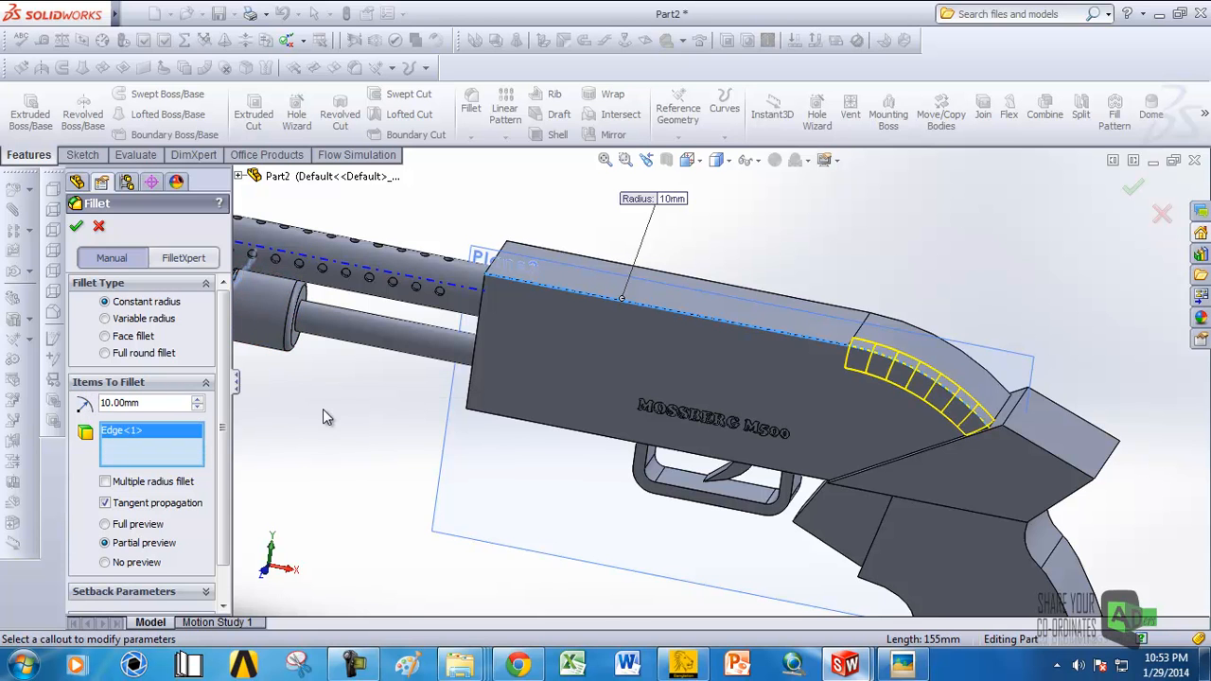
middle_click_drag(748, 268, 707, 354)
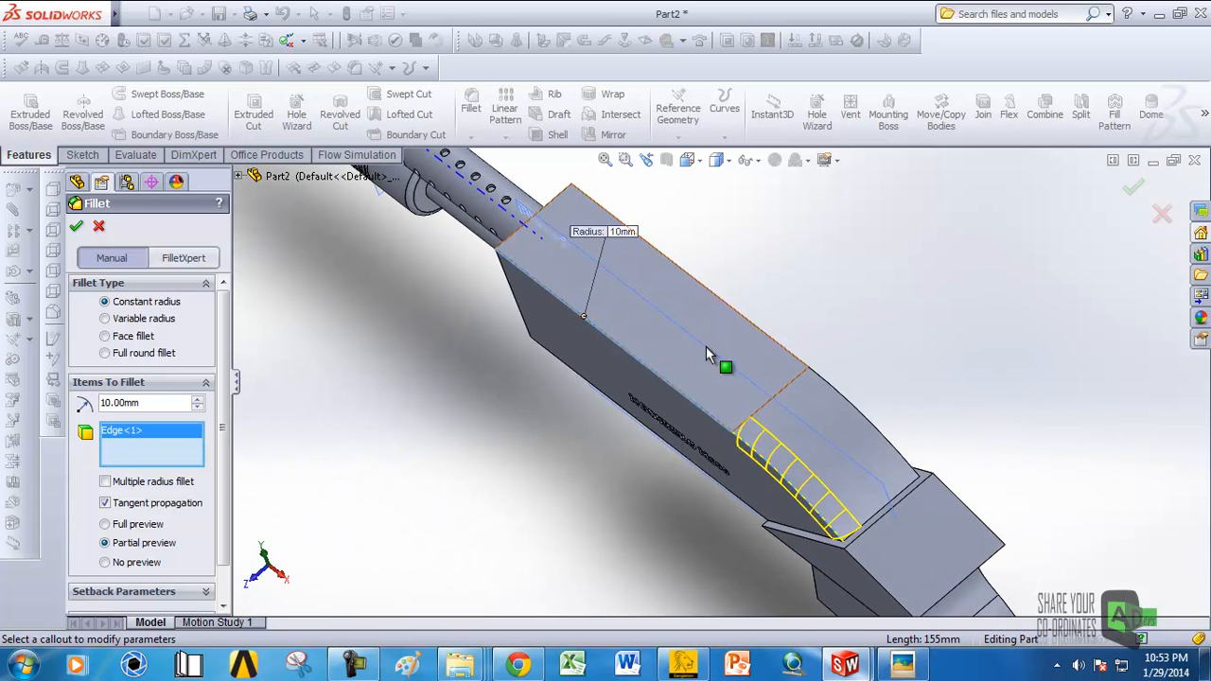
left_click(751, 330)
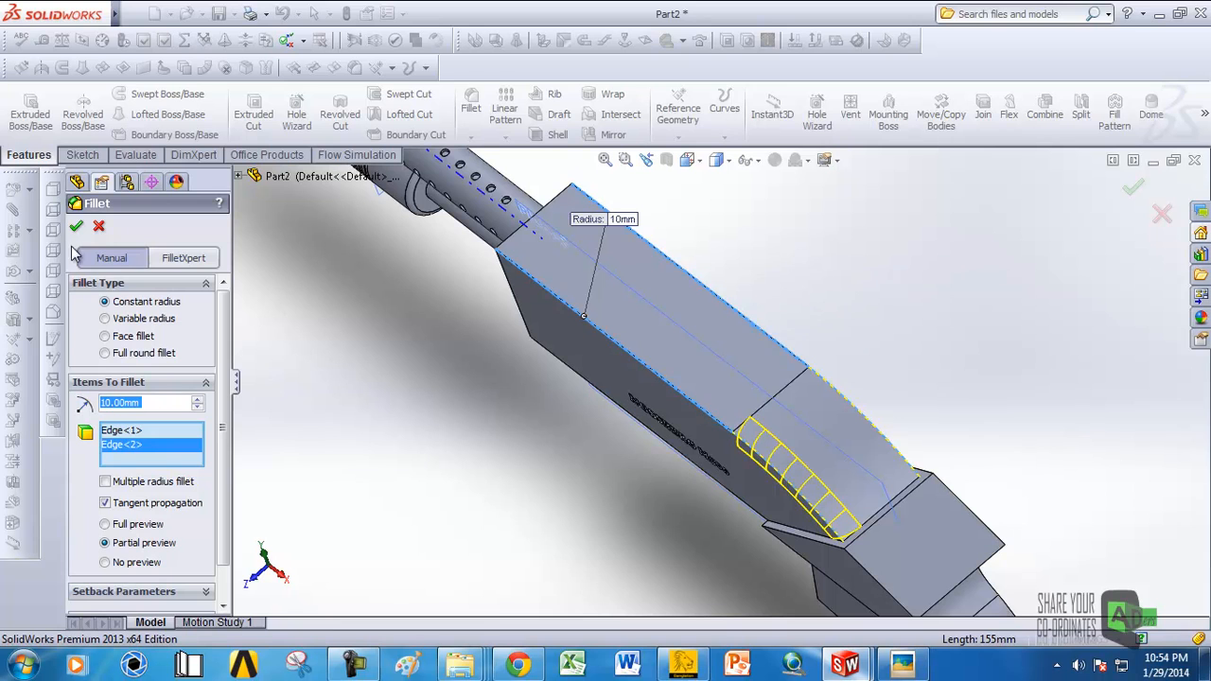
middle_click_drag(616, 538, 642, 379)
scroll(748, 303, "up", 4)
middle_click_drag(749, 303, 663, 326)
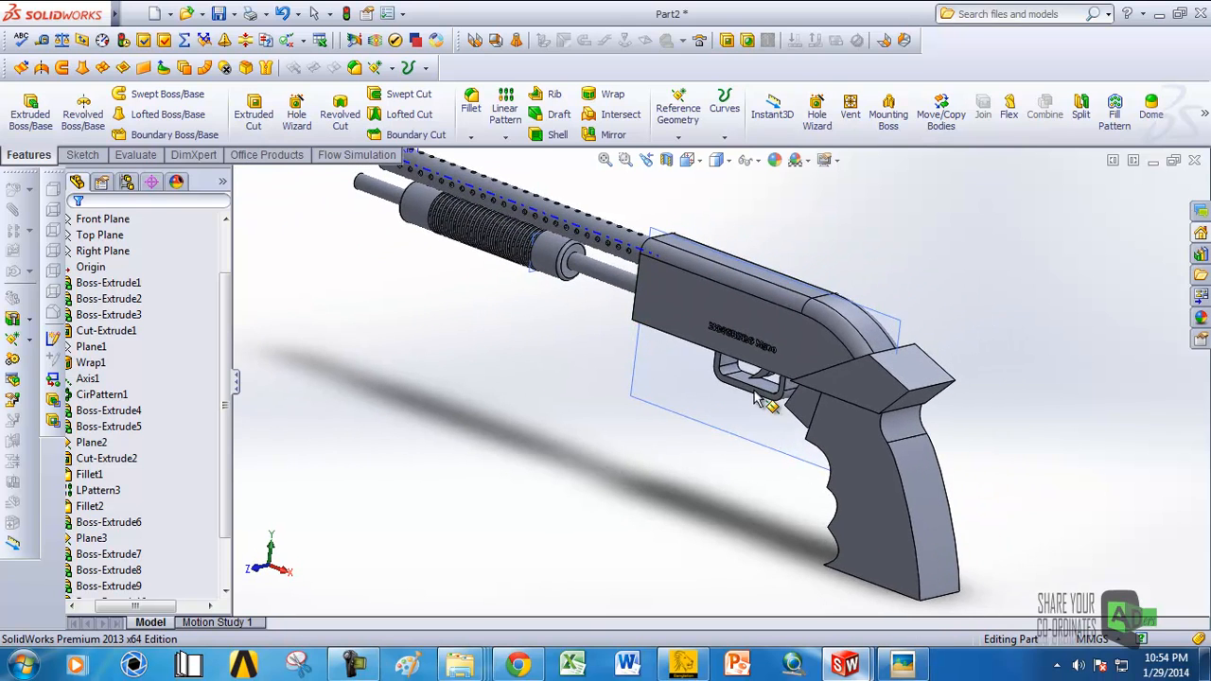
Step: Fillet the two long rear edges of the pistol grip with a 10 mm radius
left_click(894, 499)
left_click(471, 104)
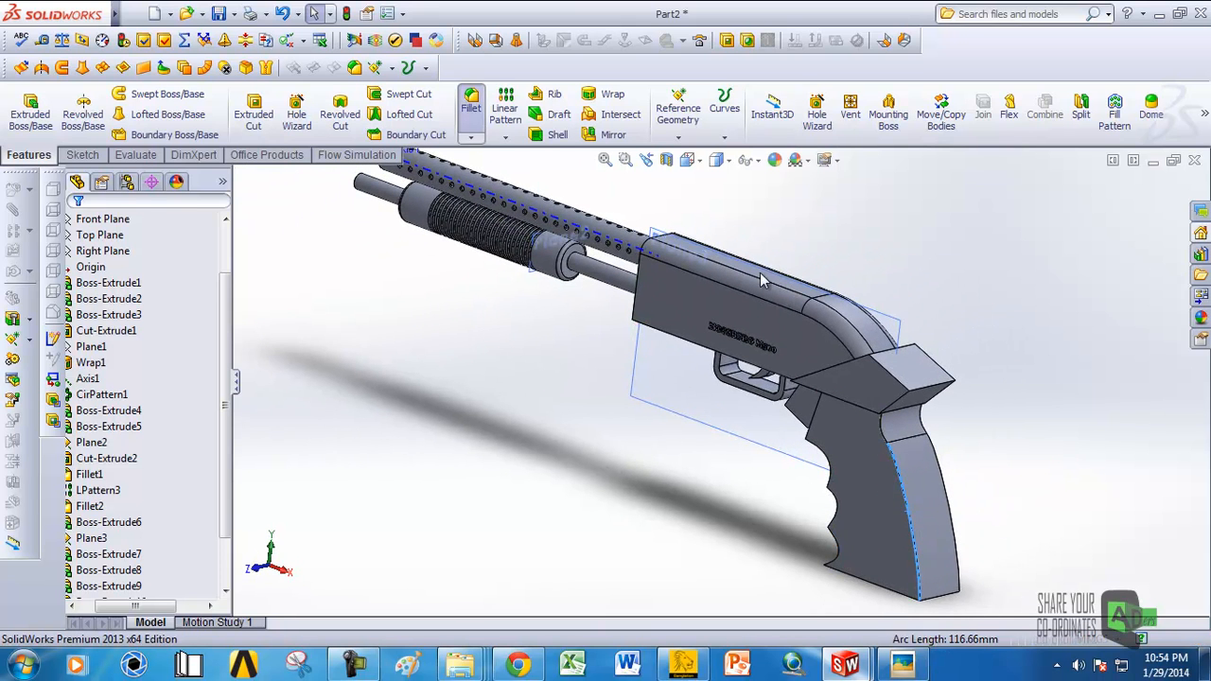
middle_click_drag(939, 476, 836, 467)
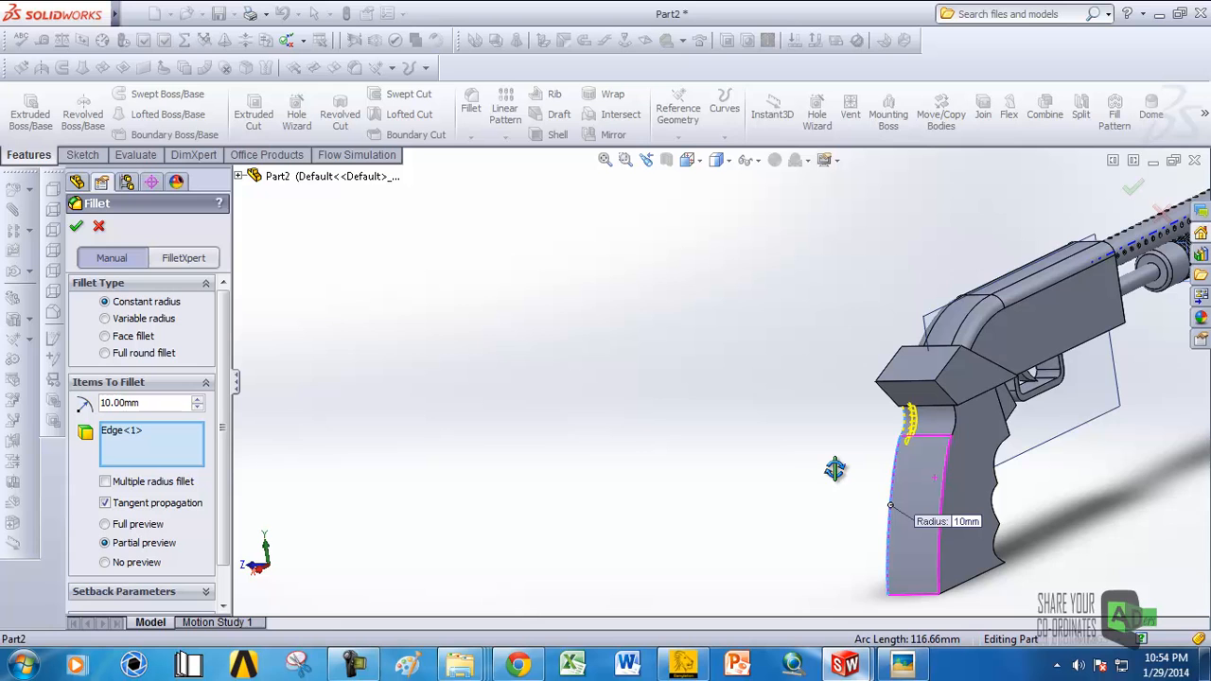
left_click(944, 464)
middle_click_drag(574, 448, 685, 388)
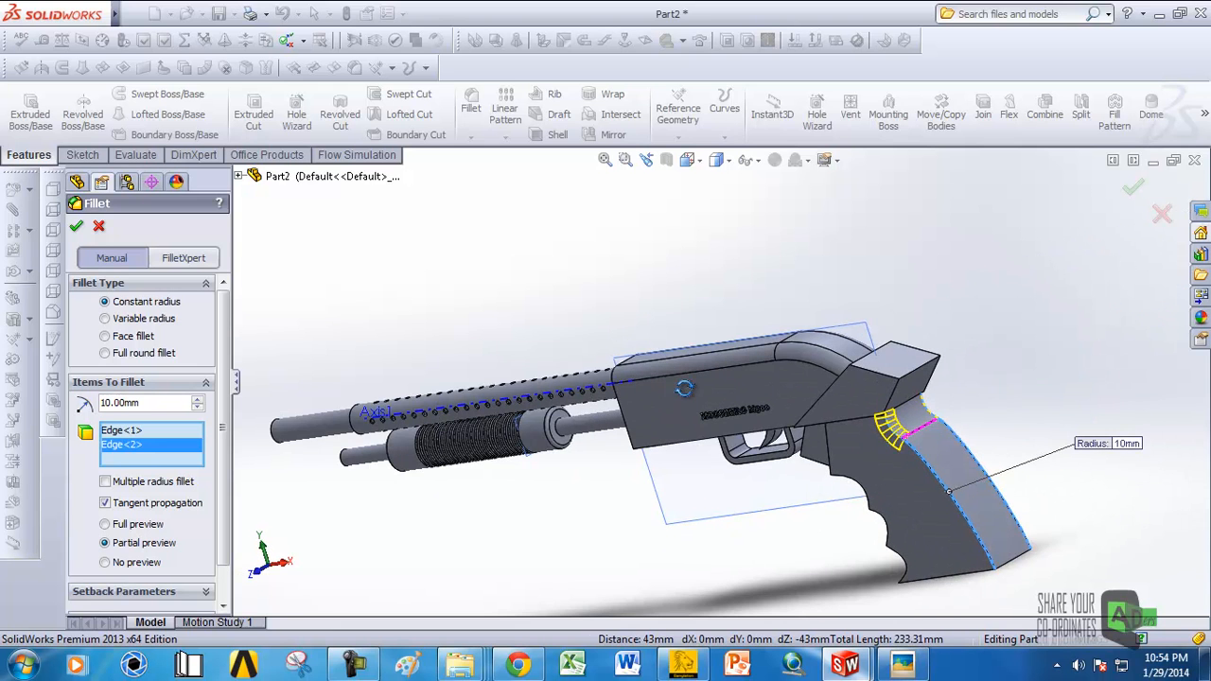
left_click(76, 227)
Step: Chamfer the rear block's slanted front edges on both sides of the receiver by 4 mm at 45 degrees
middle_click_drag(851, 455, 913, 461)
scroll(891, 400, "down", 3)
scroll(839, 426, "down", 4)
left_click(800, 407)
left_click(471, 135)
left_click(506, 171)
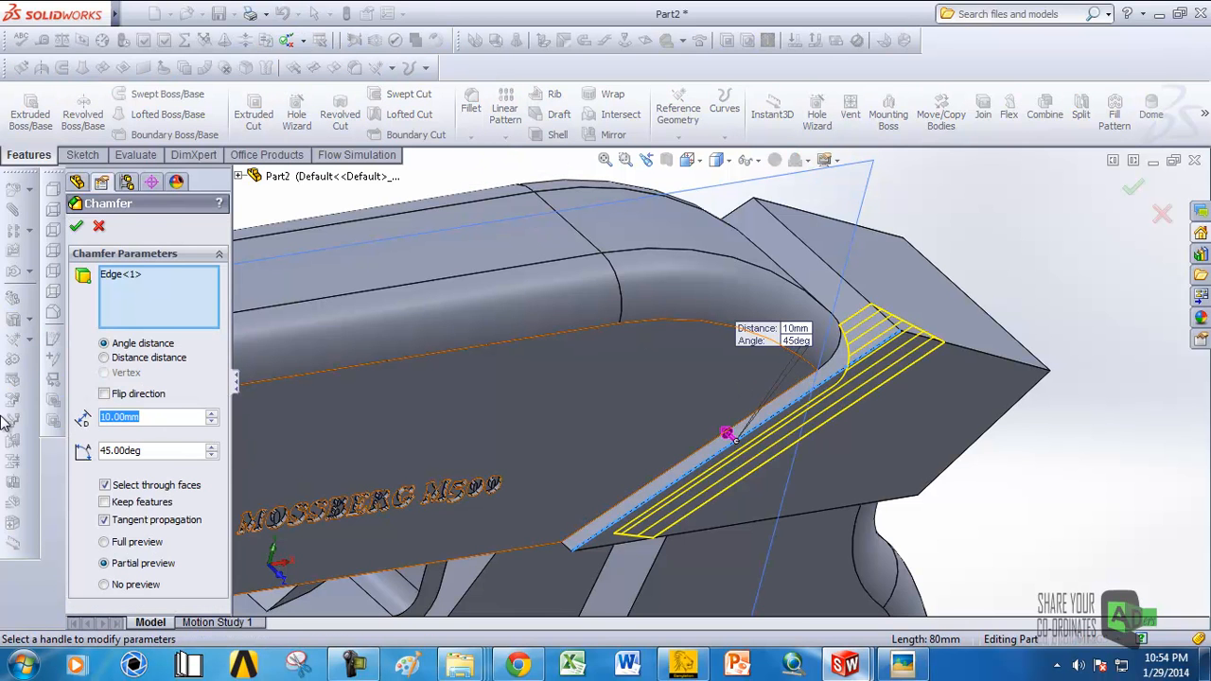
type("4")
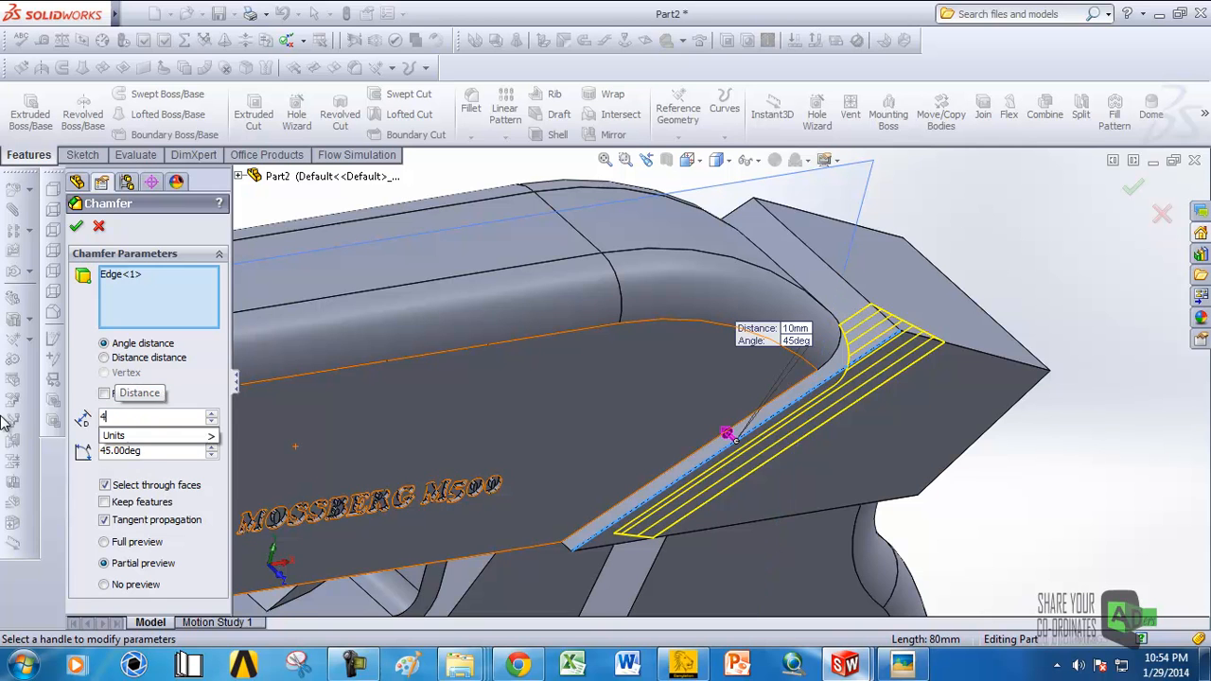
key("Return")
scroll(890, 333, "up", 3)
middle_click_drag(890, 333, 806, 406)
left_click(733, 372)
middle_click_drag(733, 373, 674, 316)
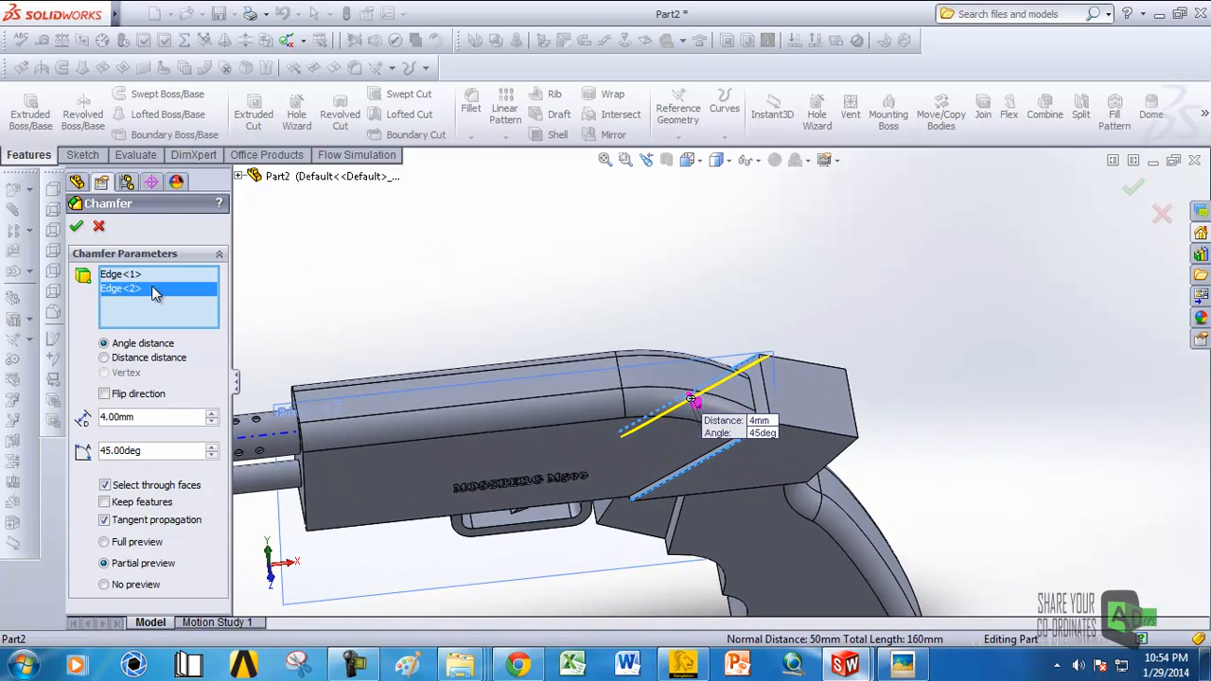
left_click(76, 230)
Step: Chamfer the two side edges of the rear block's lower sloped face by 4 mm at 45 degrees
scroll(727, 423, "up", 4)
middle_click_drag(727, 424, 698, 292)
scroll(695, 461, "down", 3)
scroll(695, 461, "down", 1)
middle_click_drag(700, 393, 670, 339)
scroll(899, 443, "down", 2)
left_click(700, 378)
left_click(471, 137)
left_click(514, 172)
middle_click_drag(516, 180, 572, 249)
scroll(987, 371, "down", 3)
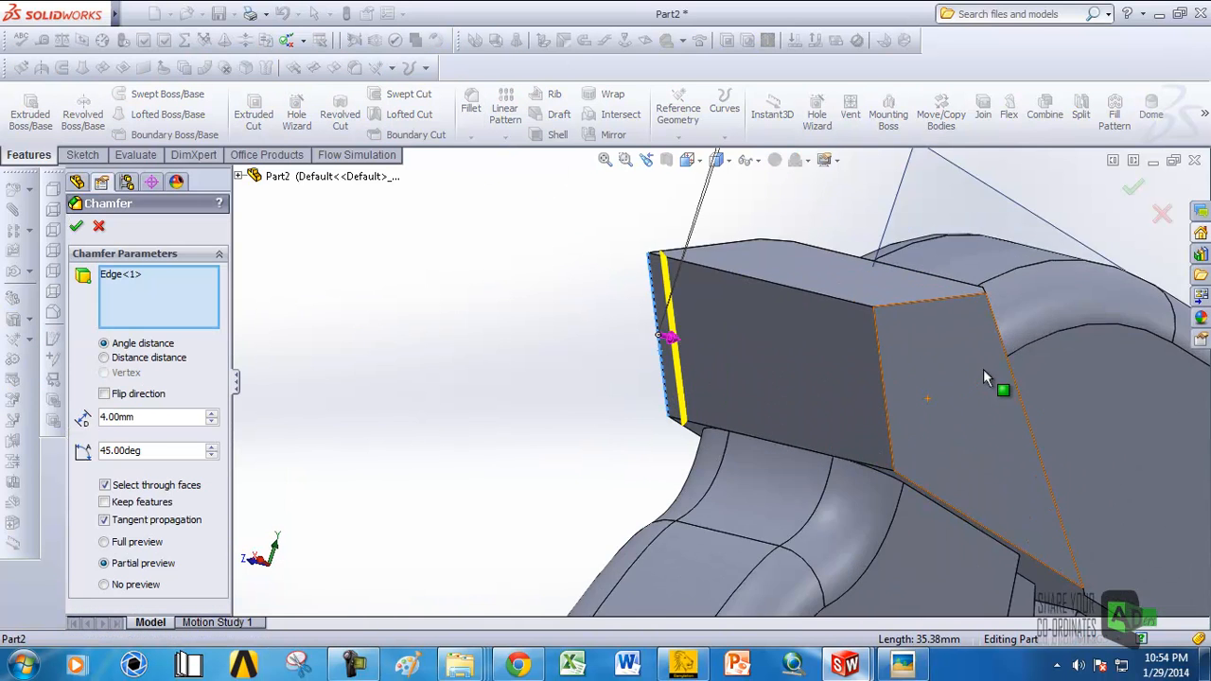
left_click(865, 356)
middle_click_drag(863, 359, 903, 473)
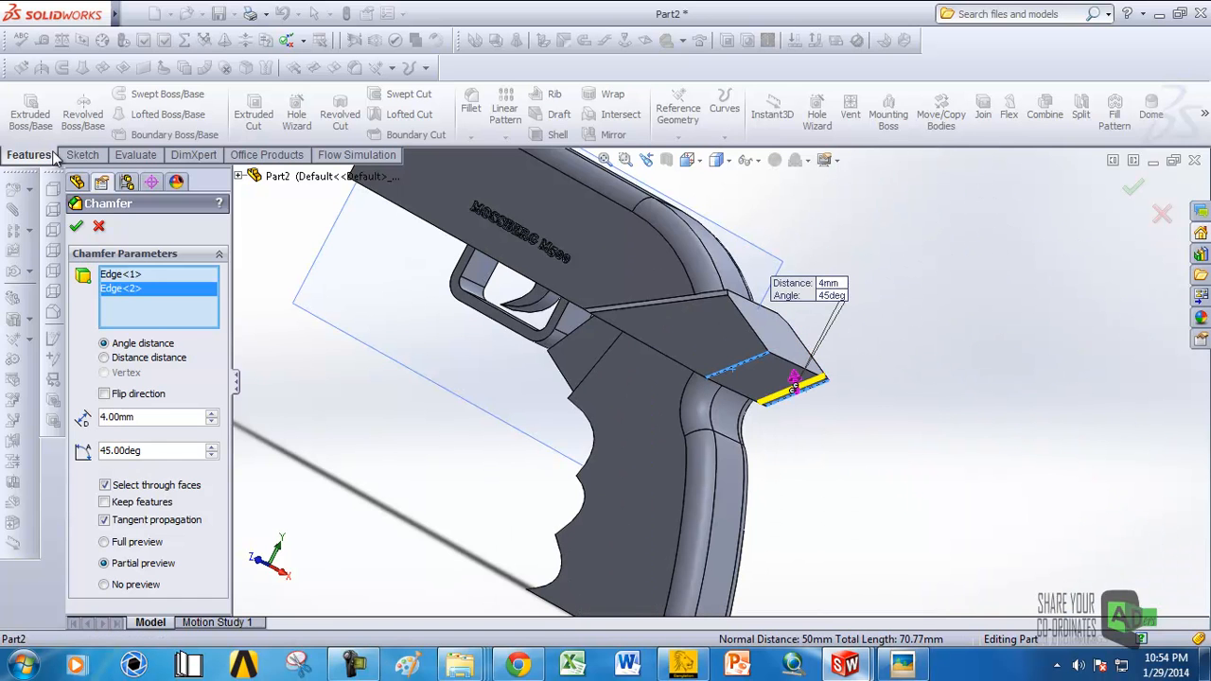
left_click(76, 227)
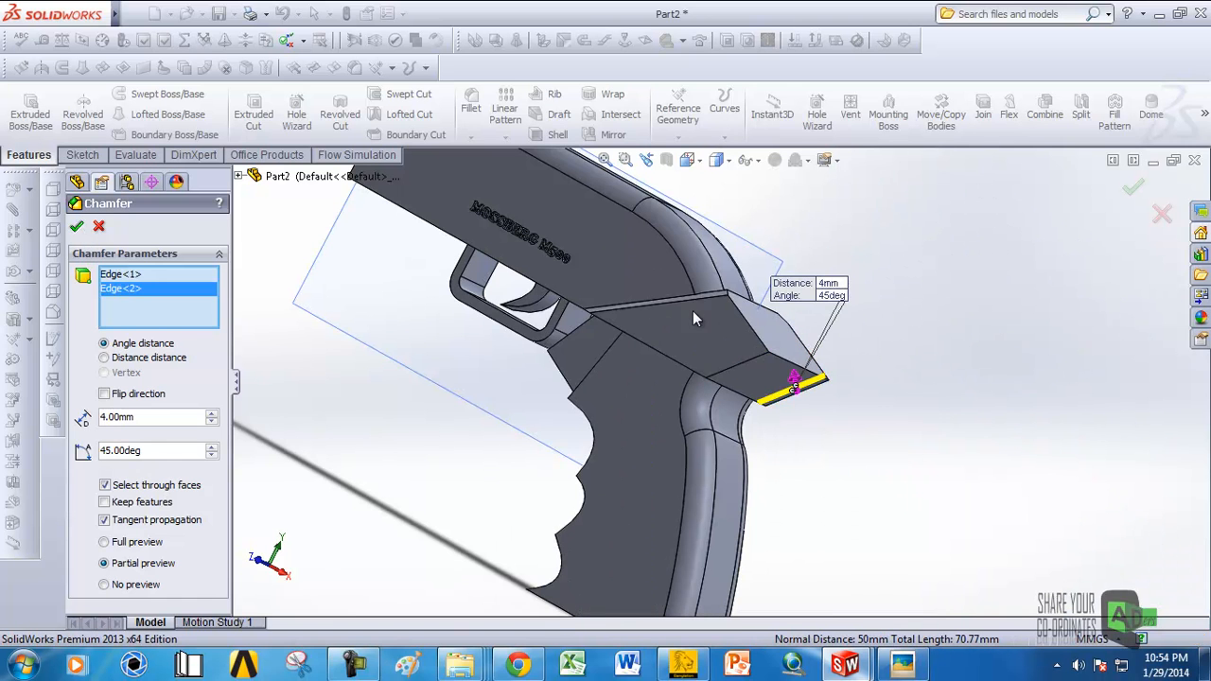
middle_click_drag(679, 303, 698, 419)
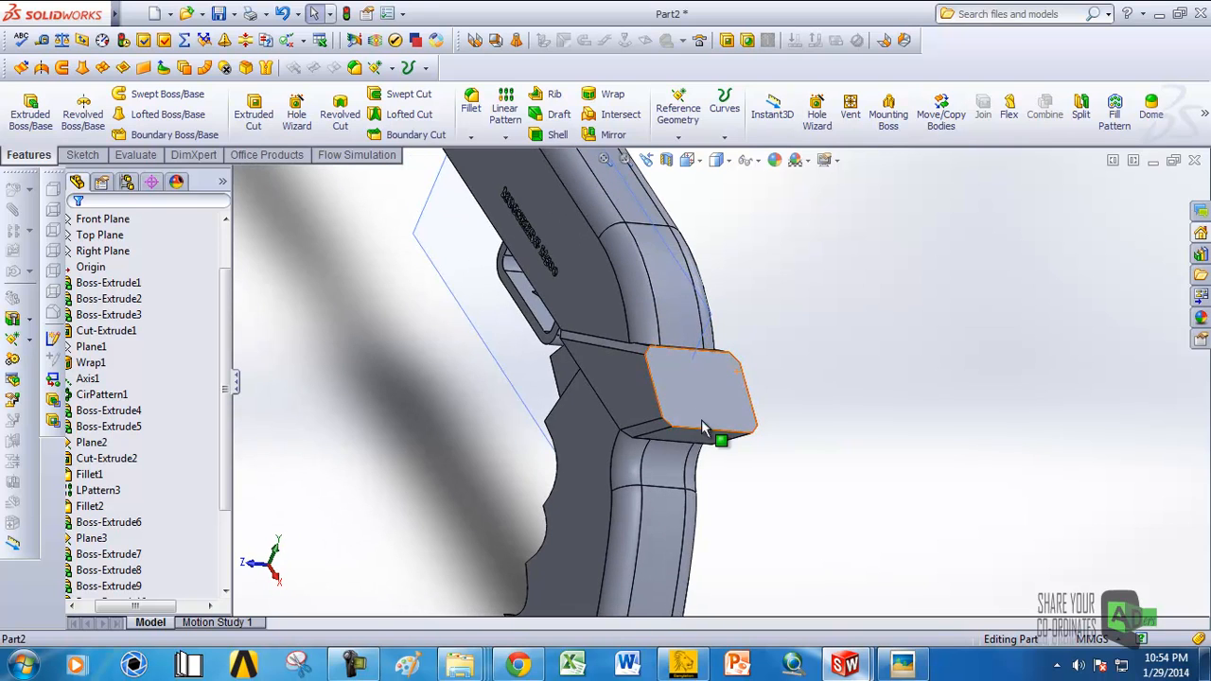
left_click(705, 433)
left_click(1190, 412)
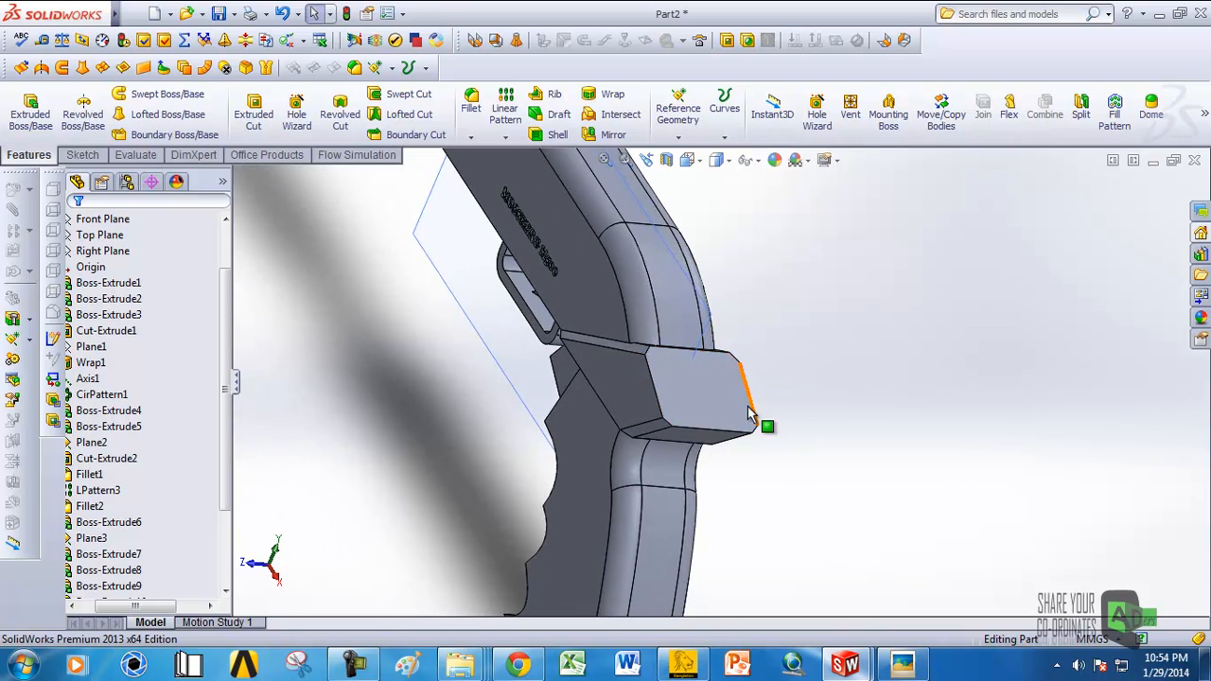
left_click(698, 380)
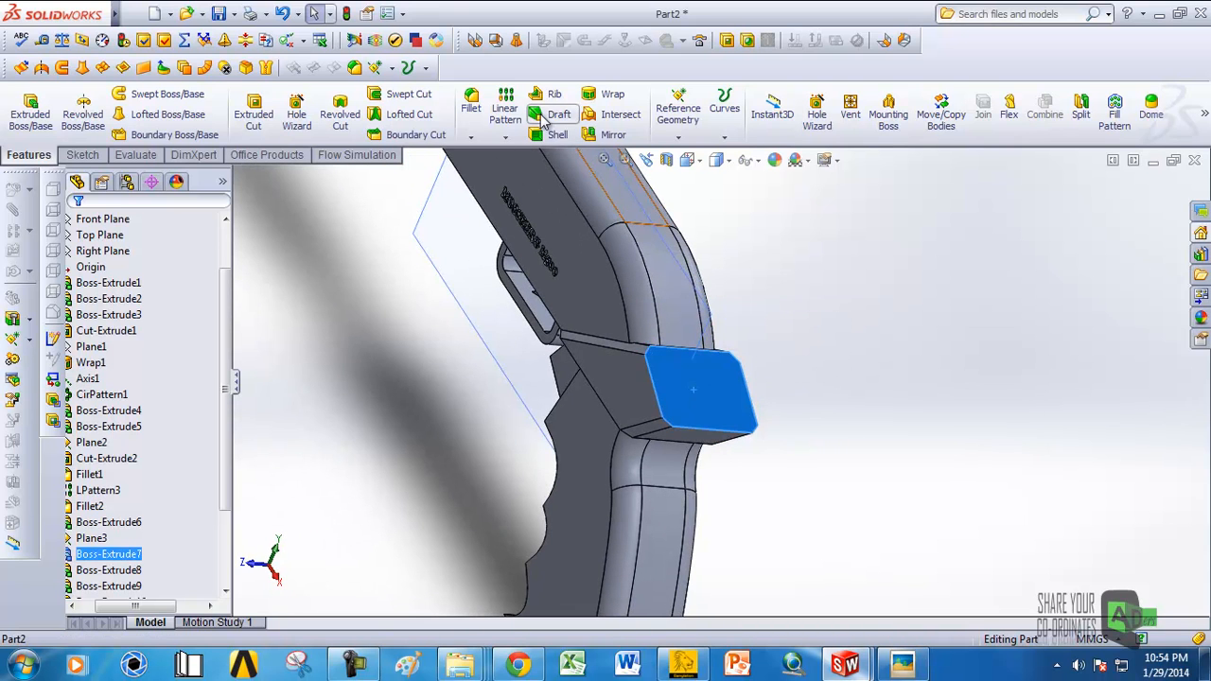
left_click(471, 106)
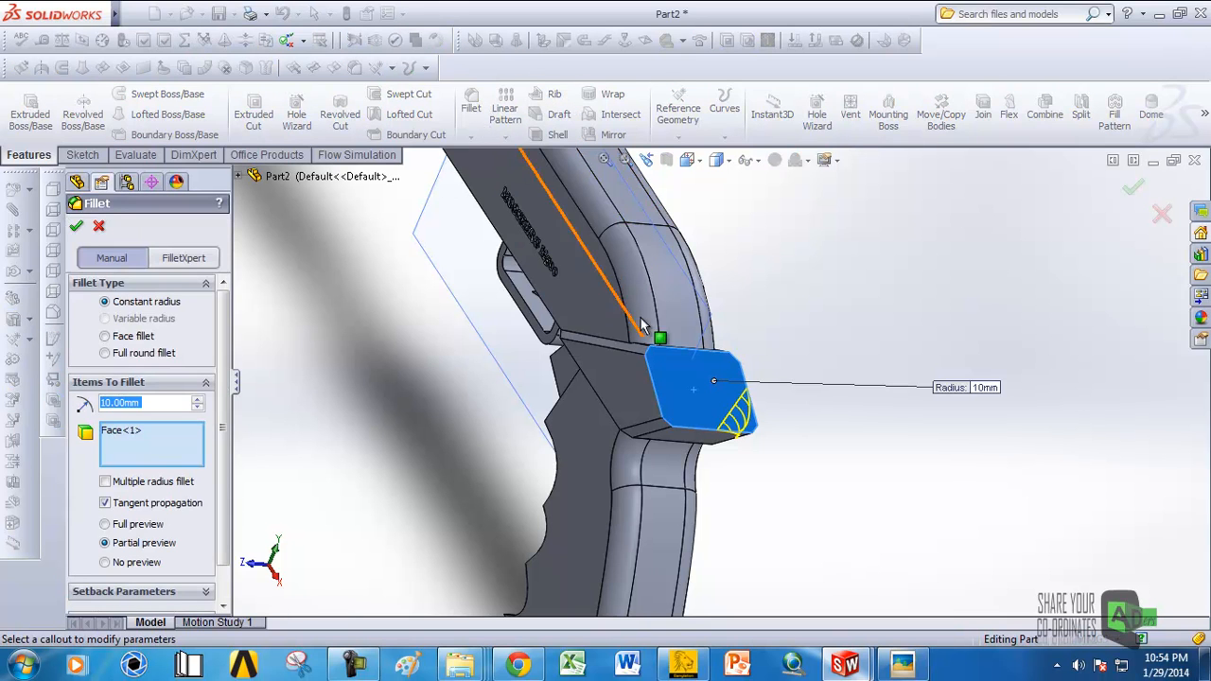
left_click(99, 229)
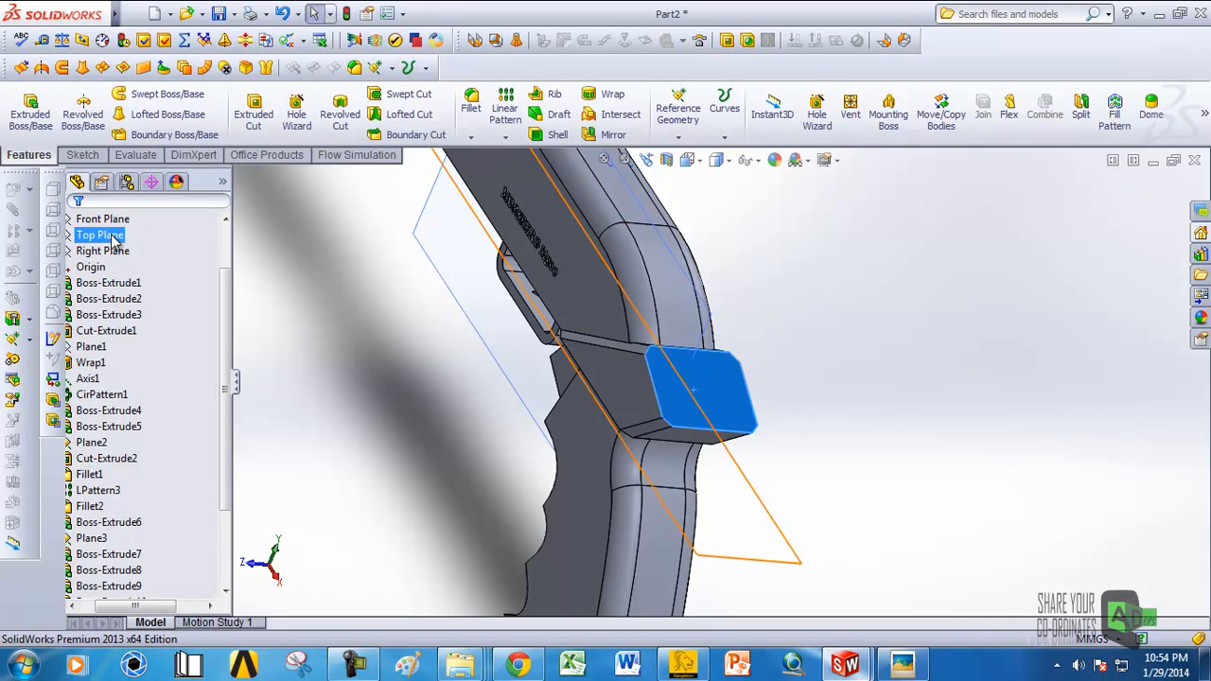
scroll(724, 411, "up", 3)
left_click(954, 417)
Step: Fillet the lower, upper and two side edges of the rear block's flat rear face with a 4 mm radius
scroll(715, 384, "down", 5)
left_click(715, 388)
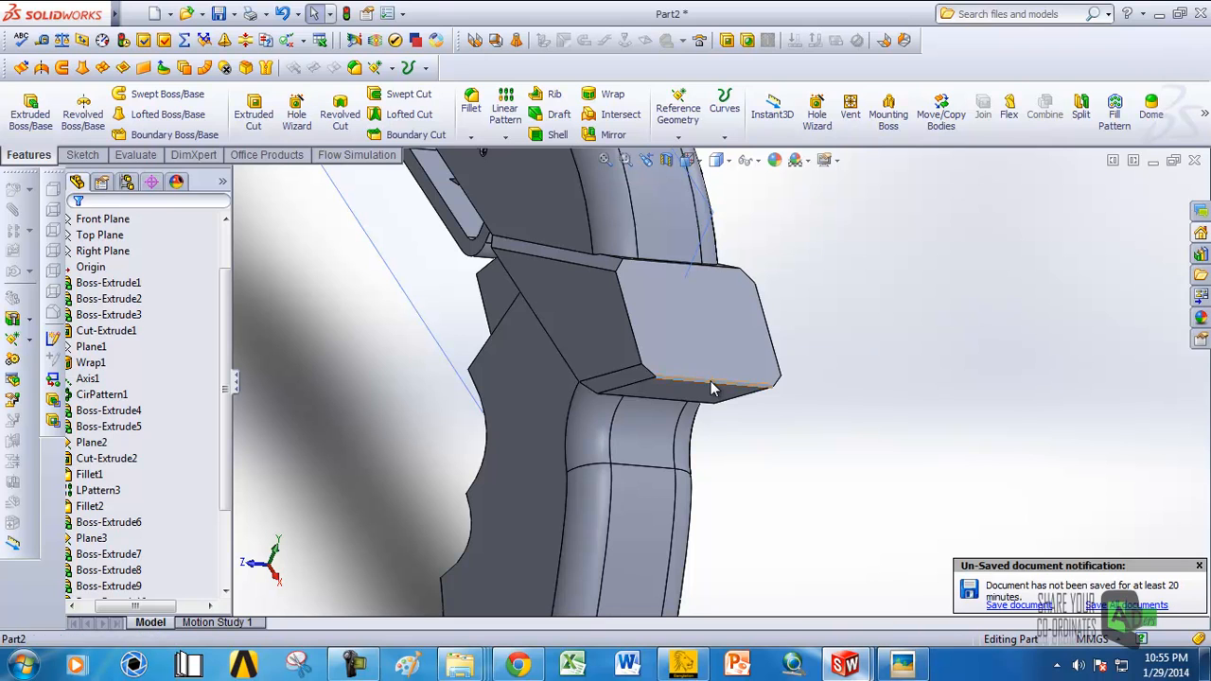
left_click(471, 106)
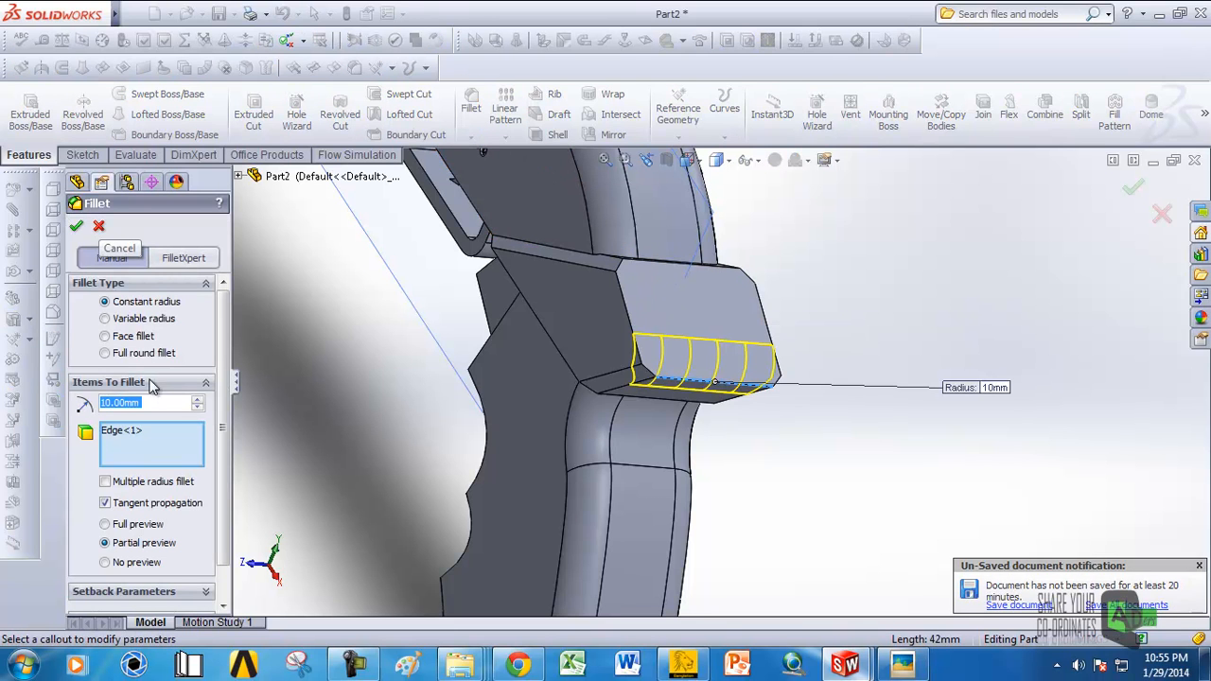
type("4")
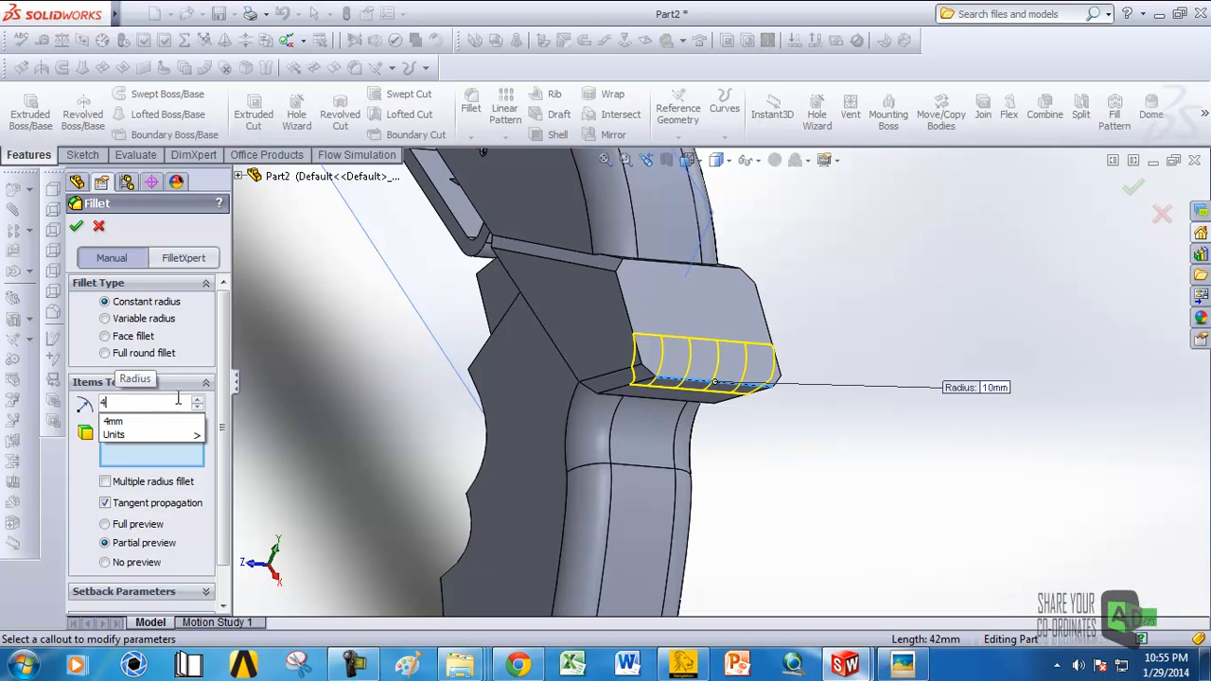
key("Return")
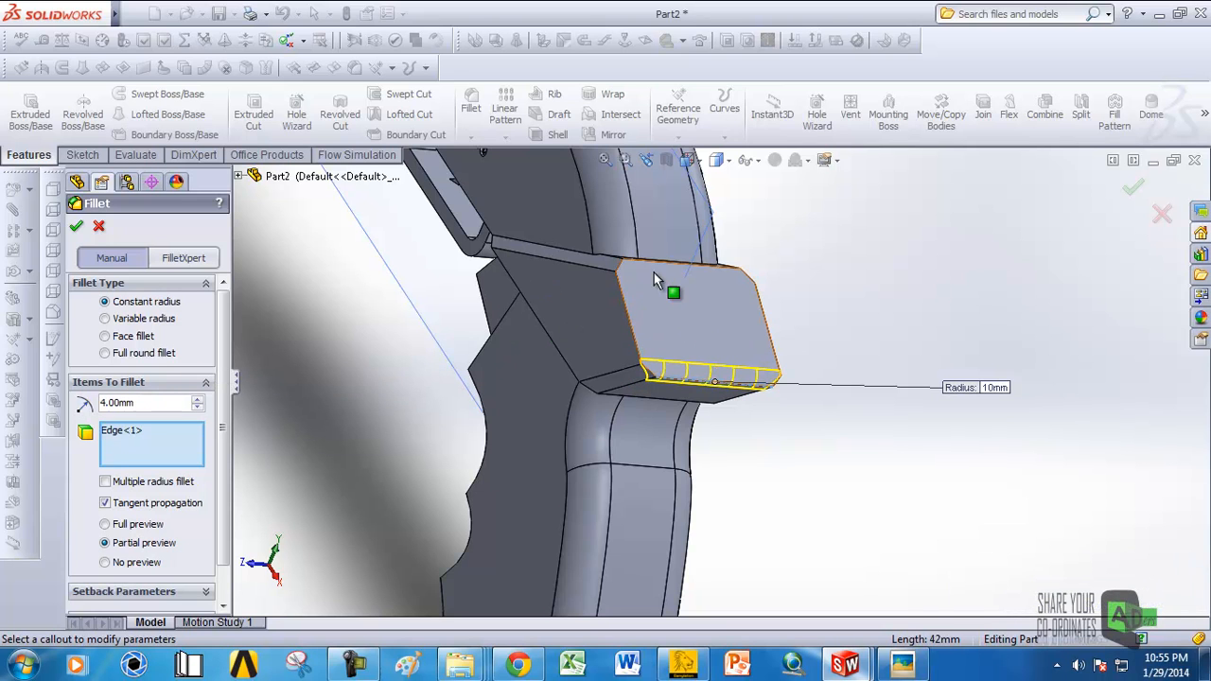
left_click(660, 271)
left_click(626, 315)
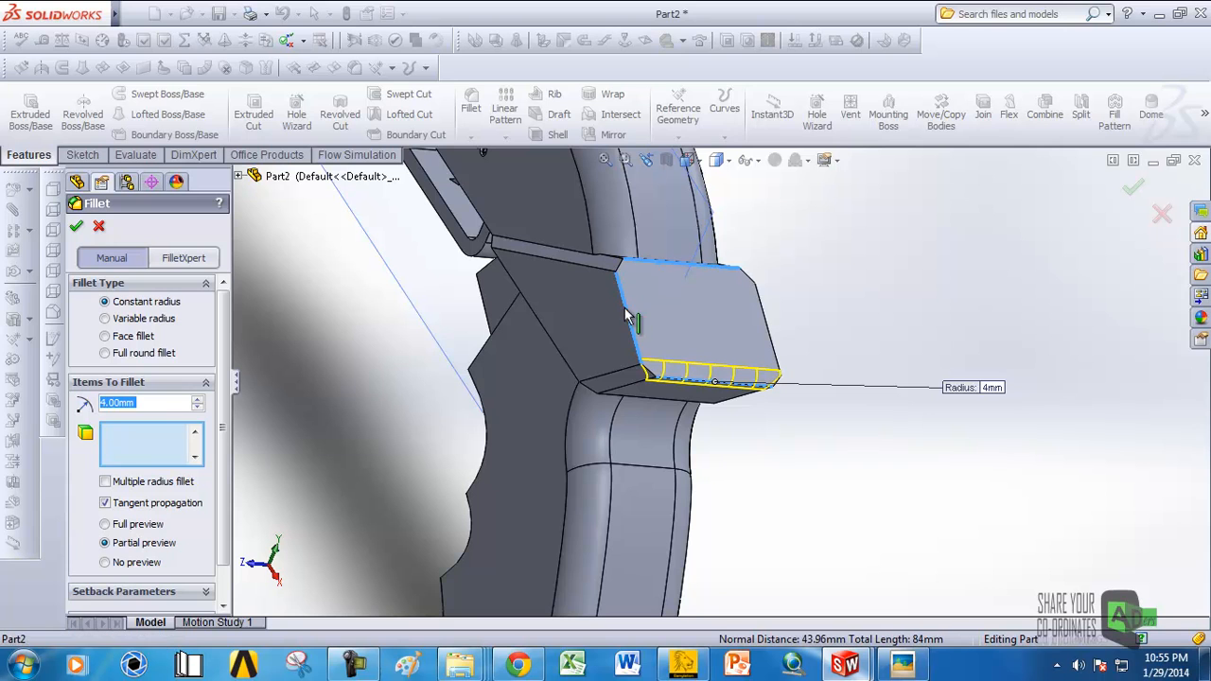
left_click(766, 316)
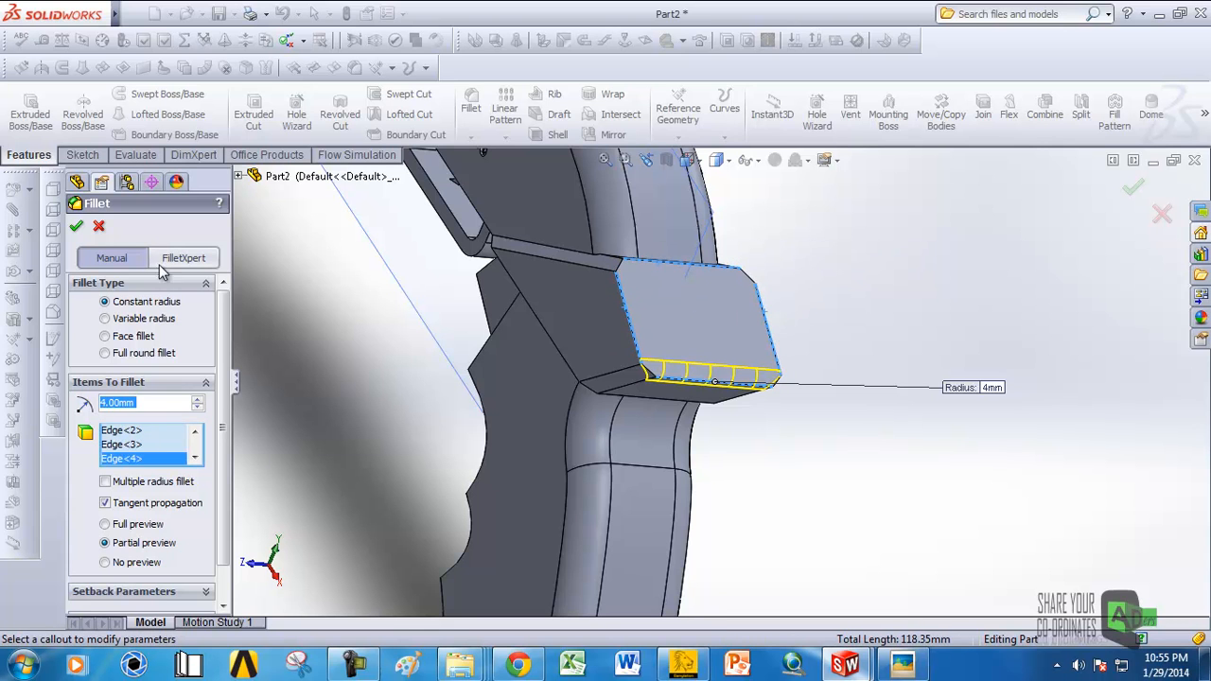
left_click(76, 227)
Step: Examine the receiver, trigger guard and grip from several sides for edges that are still sharp
middle_click_drag(465, 379, 732, 203)
scroll(736, 322, "up", 4)
middle_click_drag(727, 316, 773, 272)
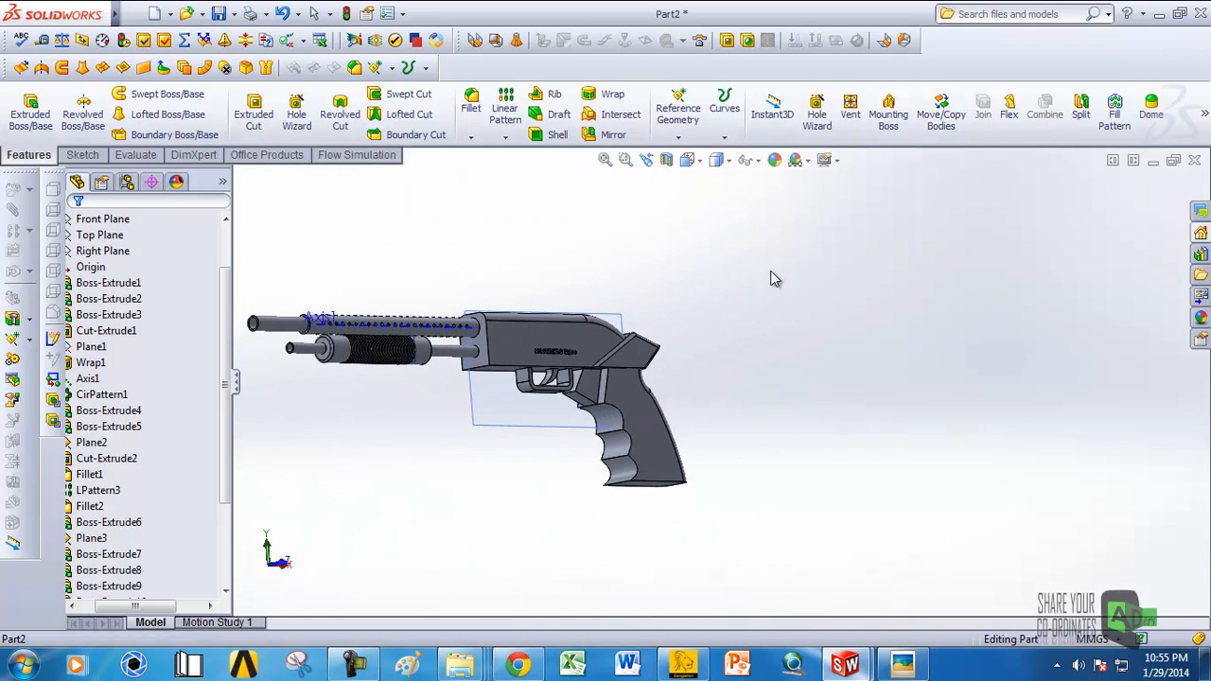
scroll(621, 356, "down", 5)
scroll(621, 355, "down", 3)
middle_click_drag(662, 371, 609, 239)
scroll(588, 352, "up", 6)
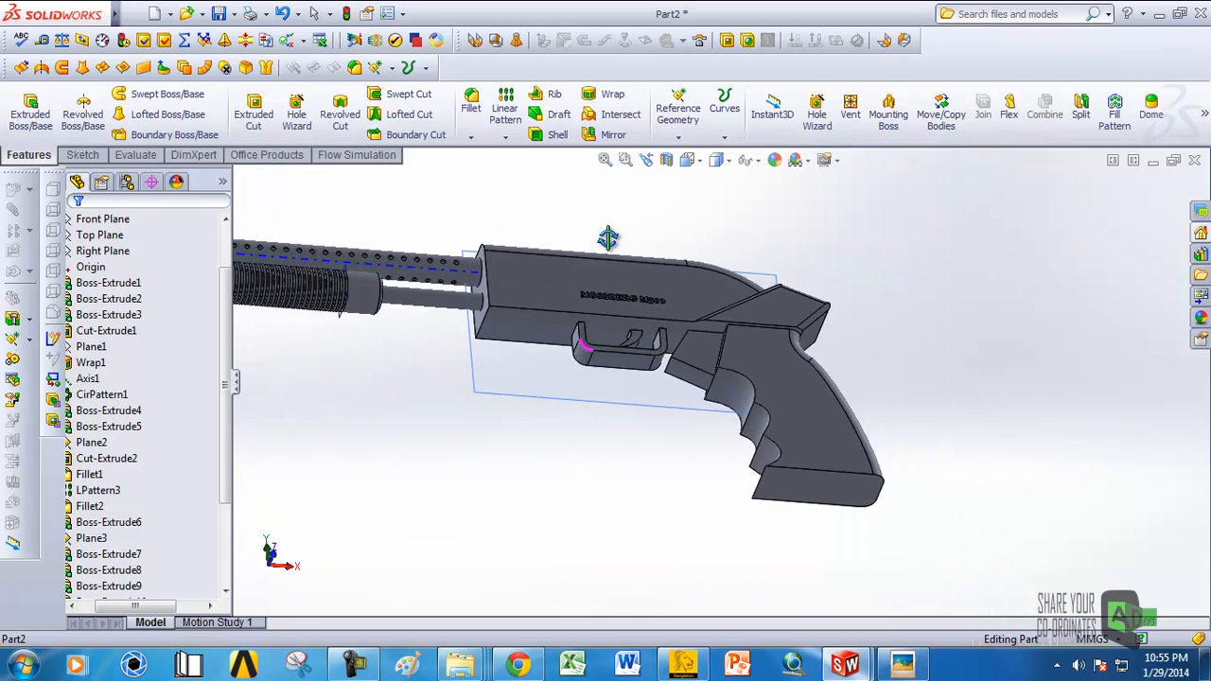
scroll(655, 345, "down", 3)
scroll(800, 360, "down", 2)
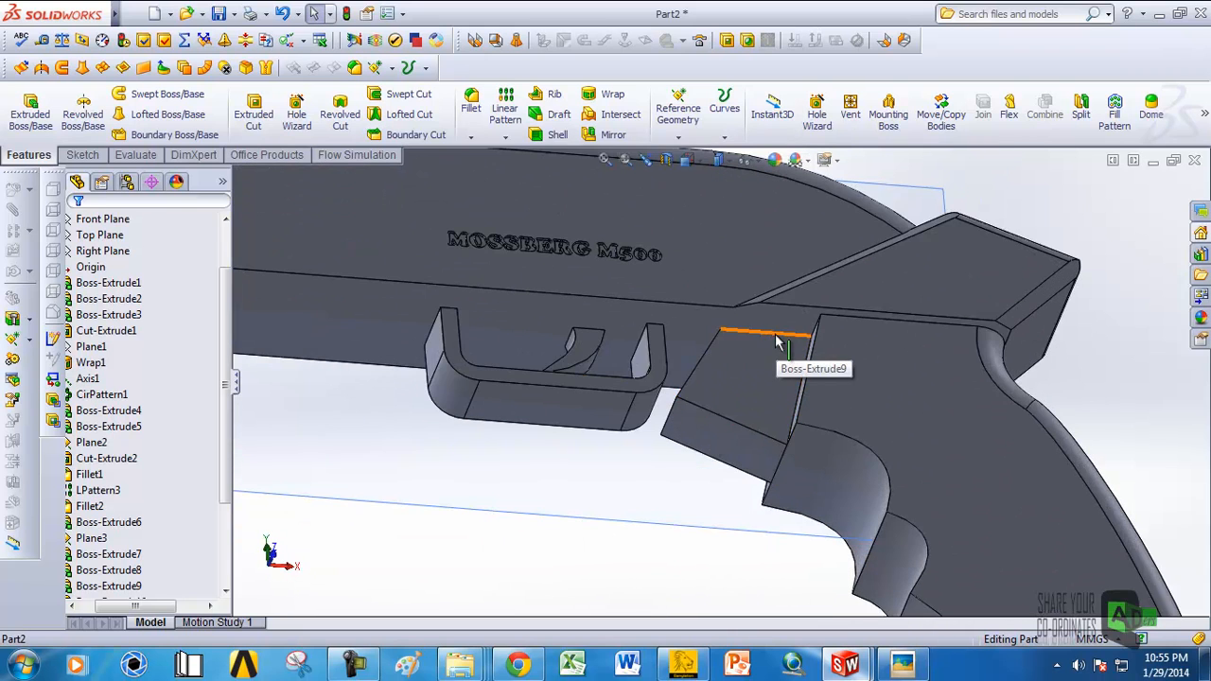
left_click(776, 338)
scroll(787, 350, "up", 5)
middle_click_drag(816, 377, 866, 412)
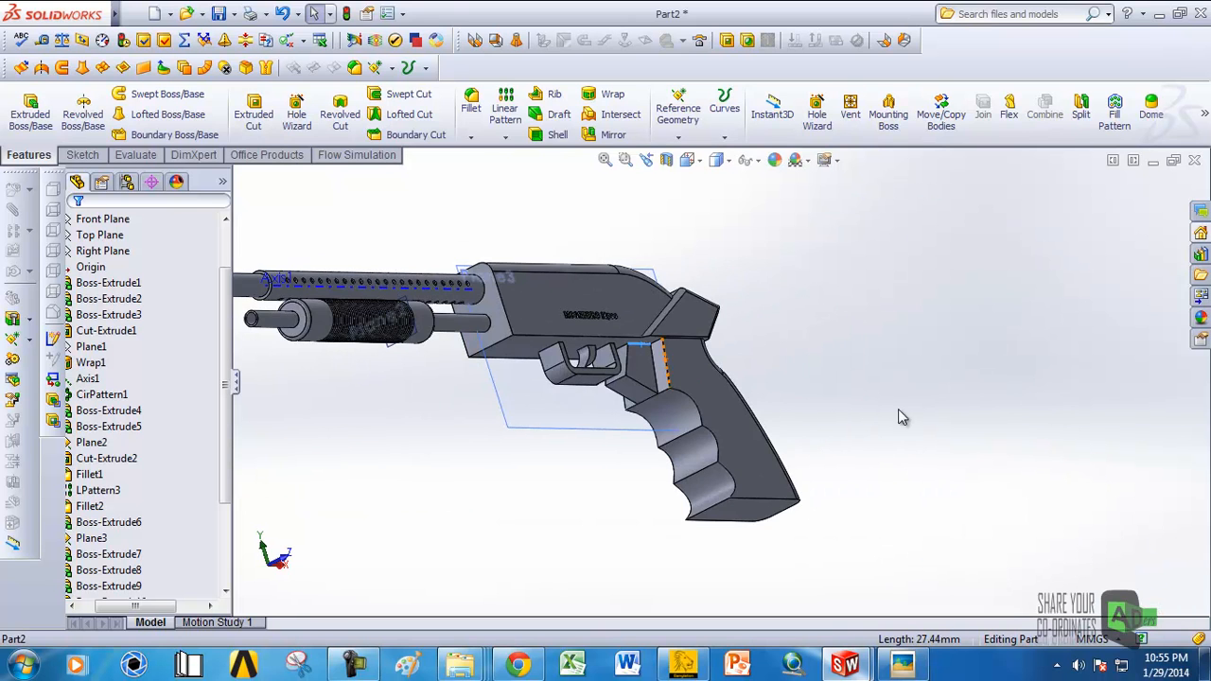
left_click(965, 407)
Step: Fillet the three finger-groove edges on the engraved side of the grip with a 4 mm radius
scroll(659, 423, "down", 3)
left_click(761, 398)
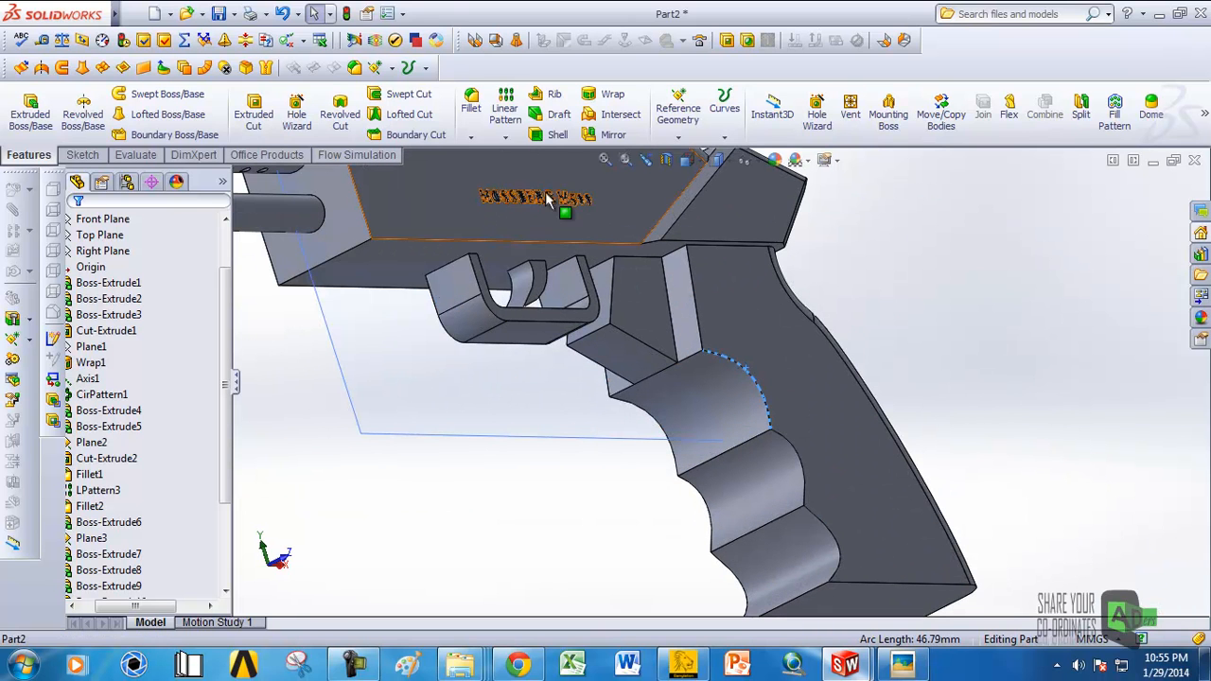
left_click(469, 106)
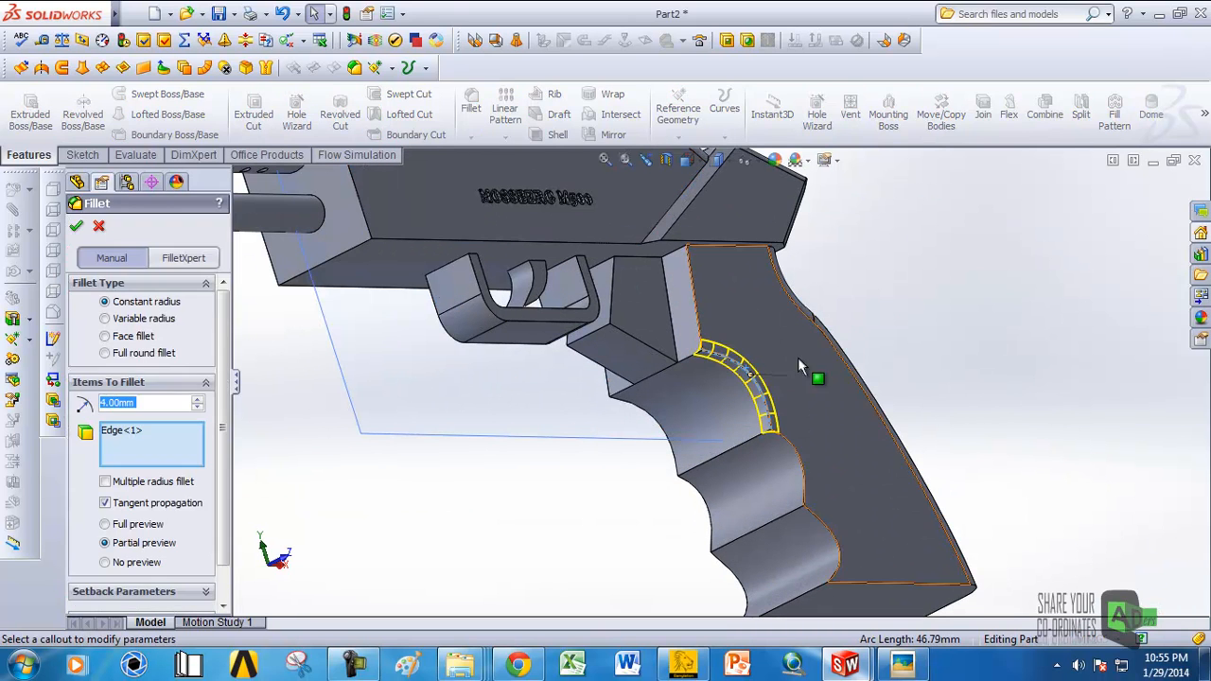
left_click(791, 444)
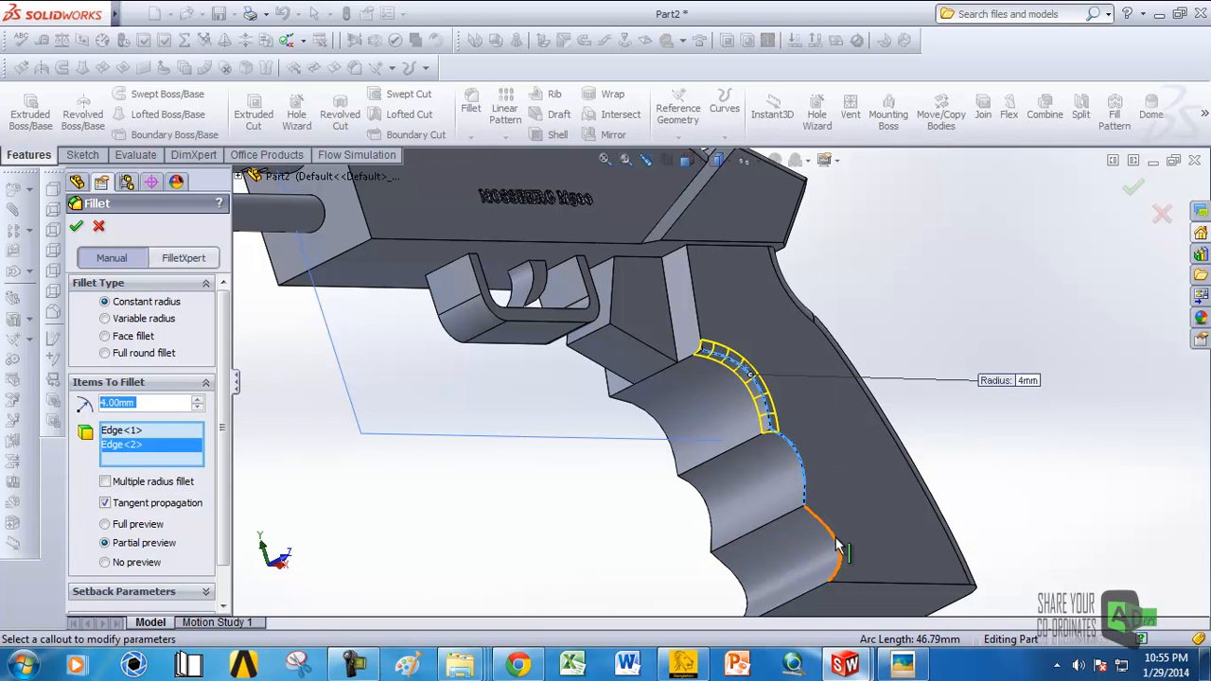
left_click(837, 546)
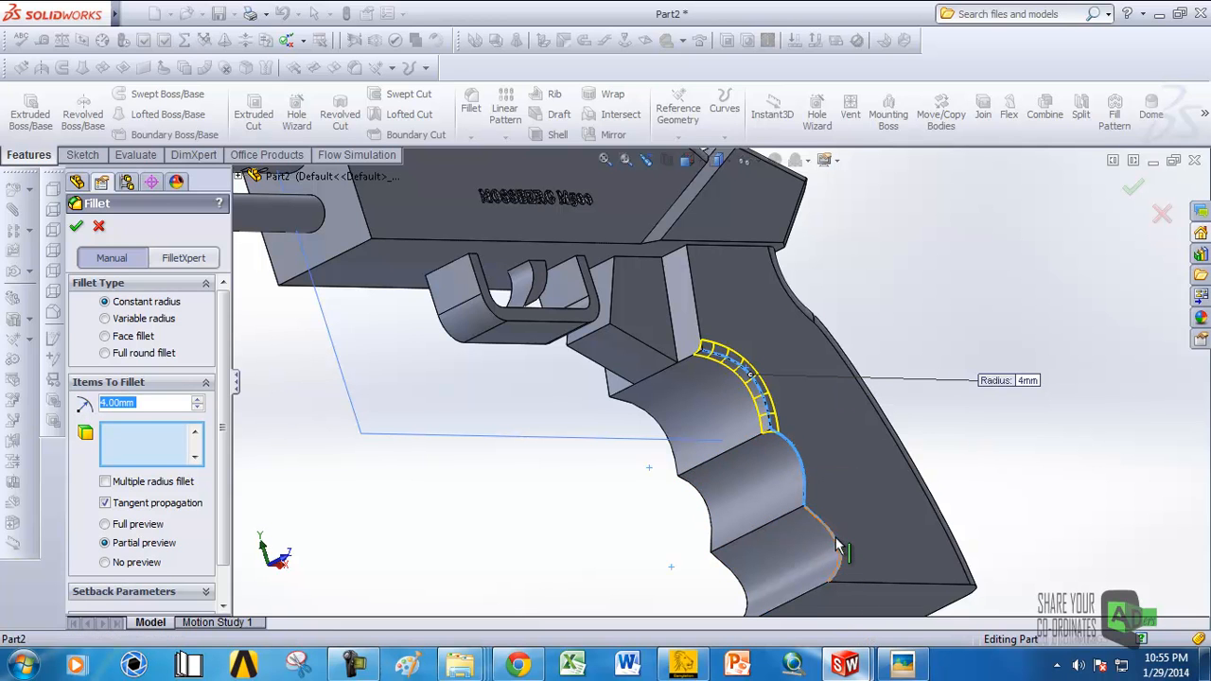
left_click(76, 227)
Step: Try to mirror the finger-groove fillet about Plane3 onto the opposite side of the grip
scroll(768, 458, "up", 5)
middle_click_drag(768, 458, 653, 536)
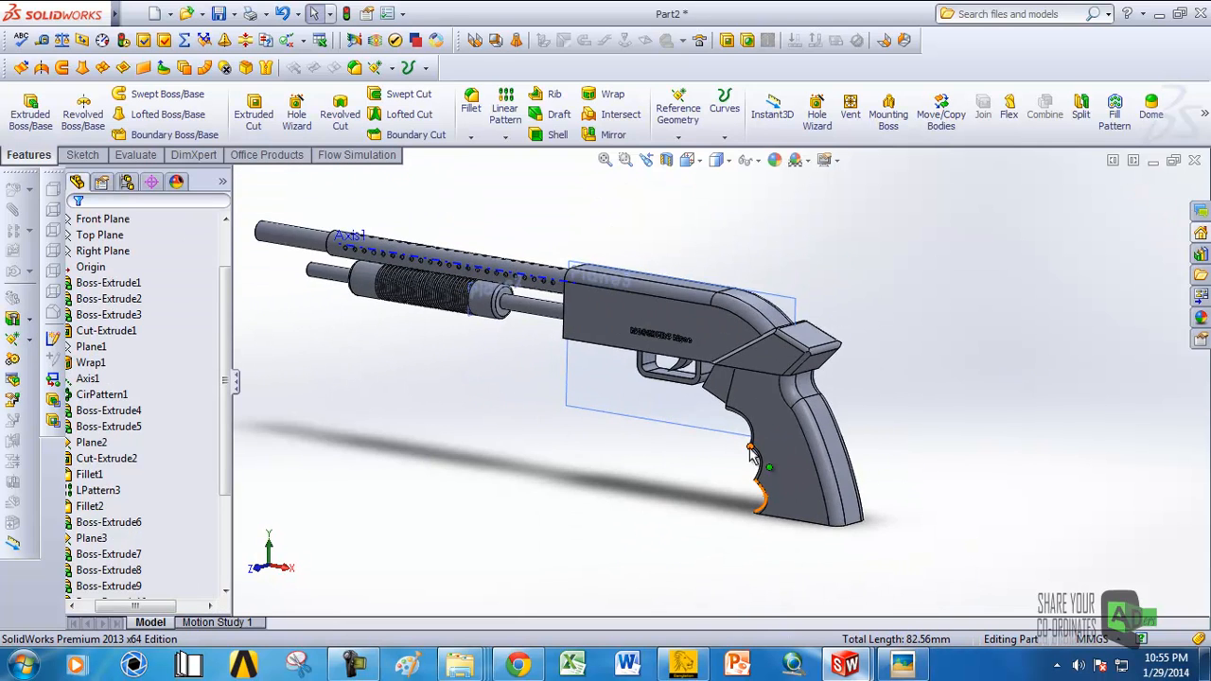
middle_click_drag(782, 425, 800, 372)
scroll(581, 482, "up", 4)
scroll(698, 370, "down", 4)
middle_click_drag(698, 370, 631, 400)
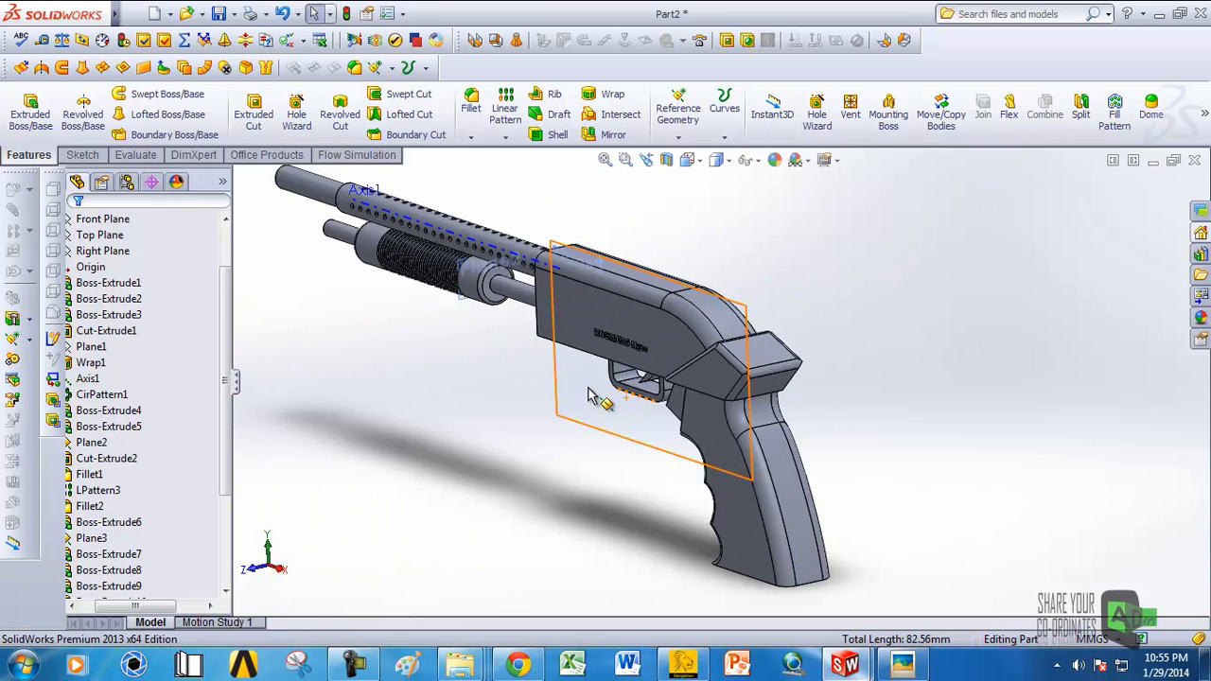
left_click(587, 396)
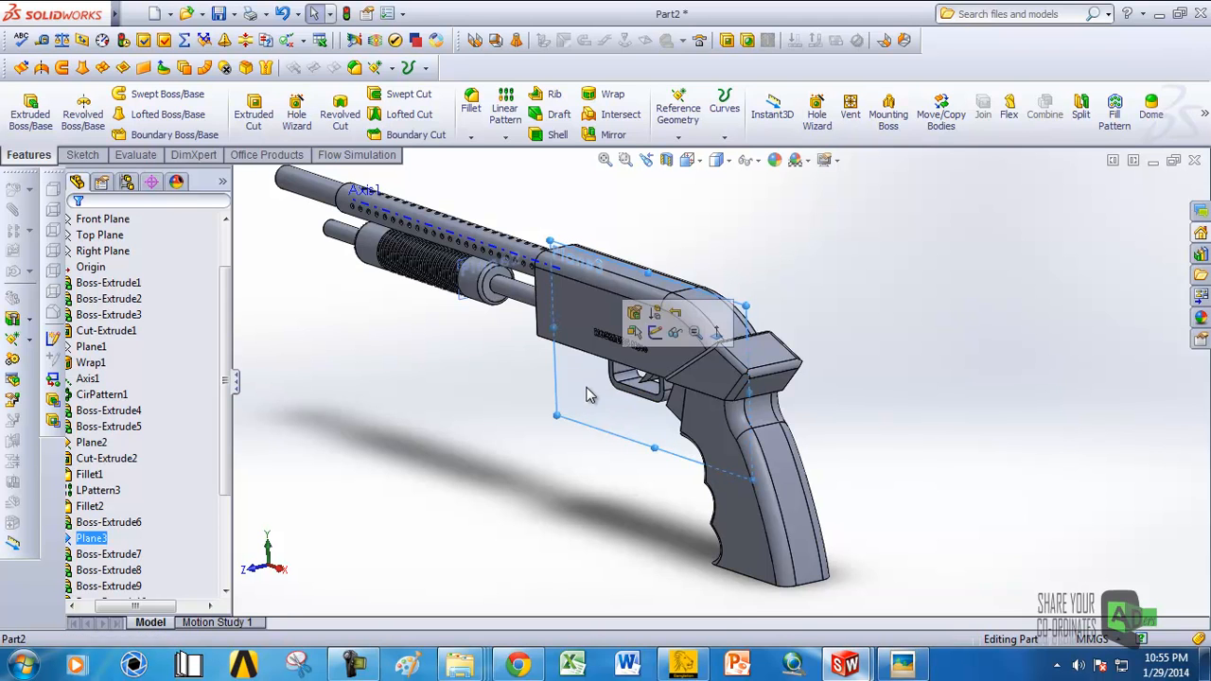
left_click(612, 135)
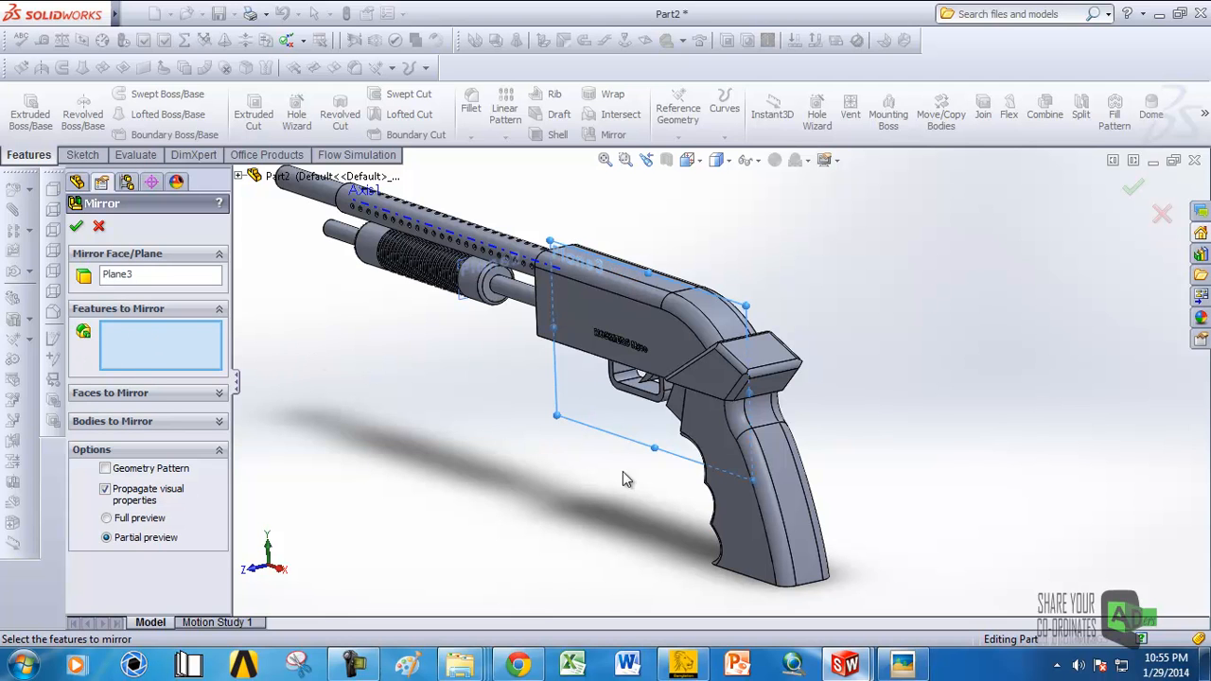
middle_click_drag(649, 445, 656, 481)
scroll(838, 490, "down", 5)
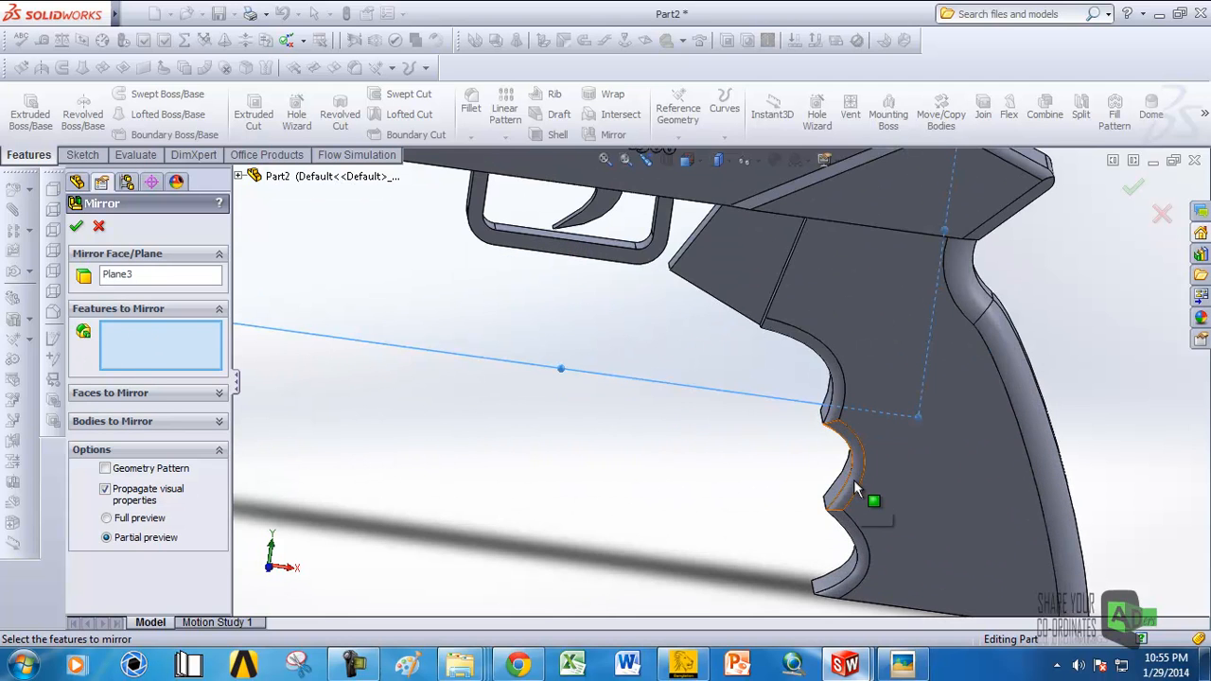
left_click(856, 487)
scroll(856, 487, "up", 5)
middle_click_drag(856, 487, 468, 464)
scroll(460, 441, "down", 8)
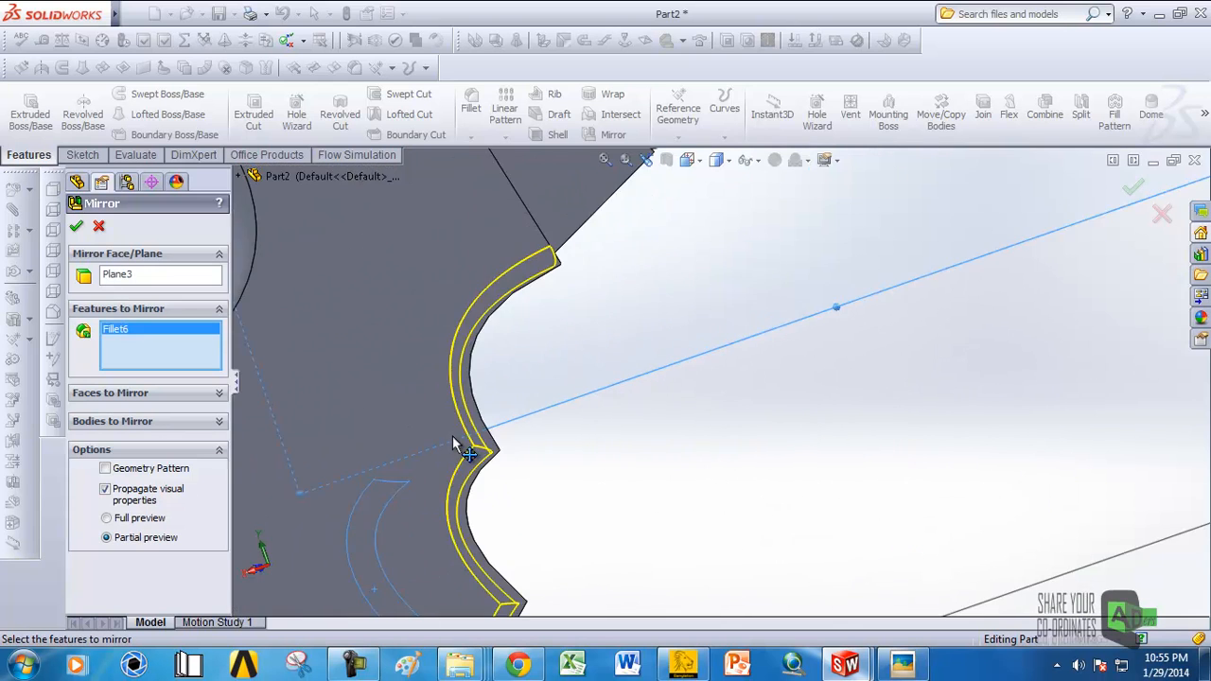
scroll(428, 504, "up", 5)
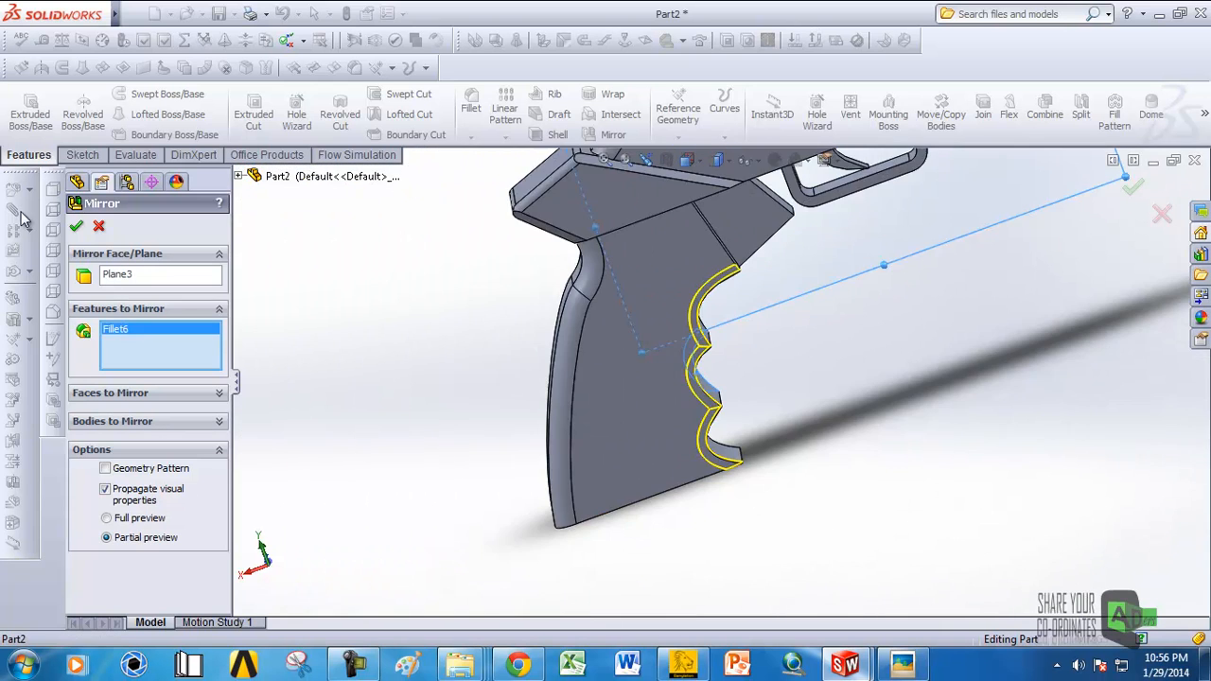
left_click(76, 229)
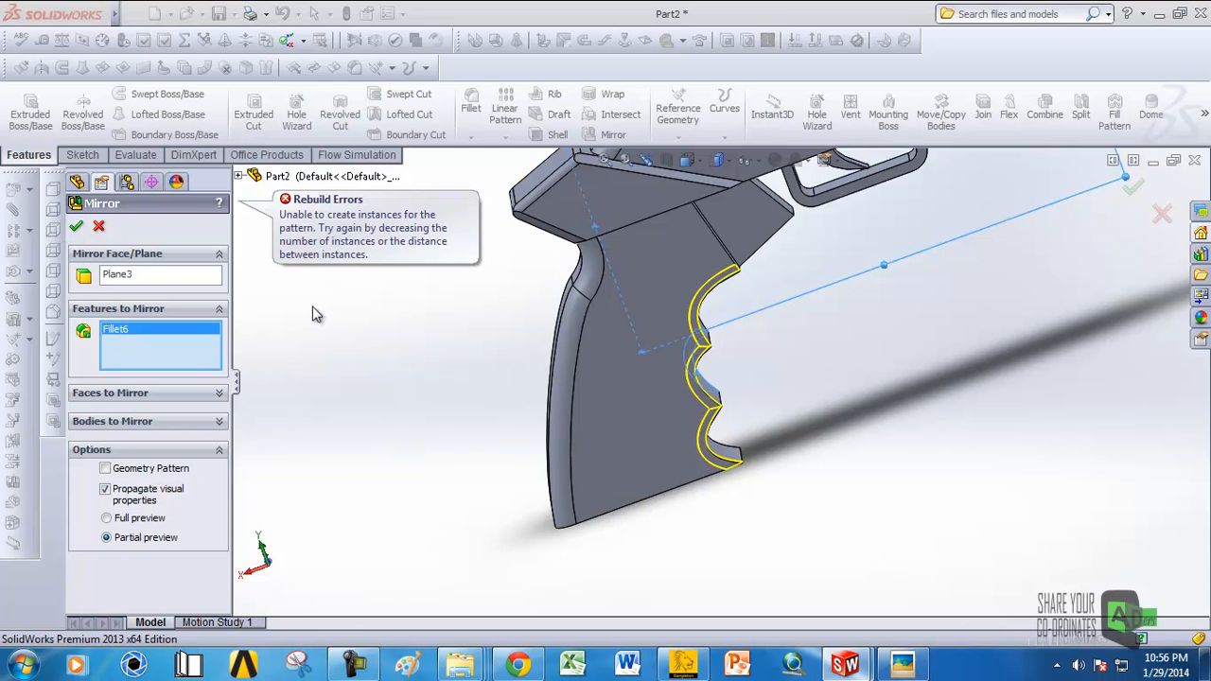
left_click(99, 229)
Step: Retry the mirror about Plane3, choosing Fillet6 from the part's feature list
middle_click_drag(512, 317, 846, 341)
scroll(661, 385, "down", 5)
scroll(661, 377, "up", 5)
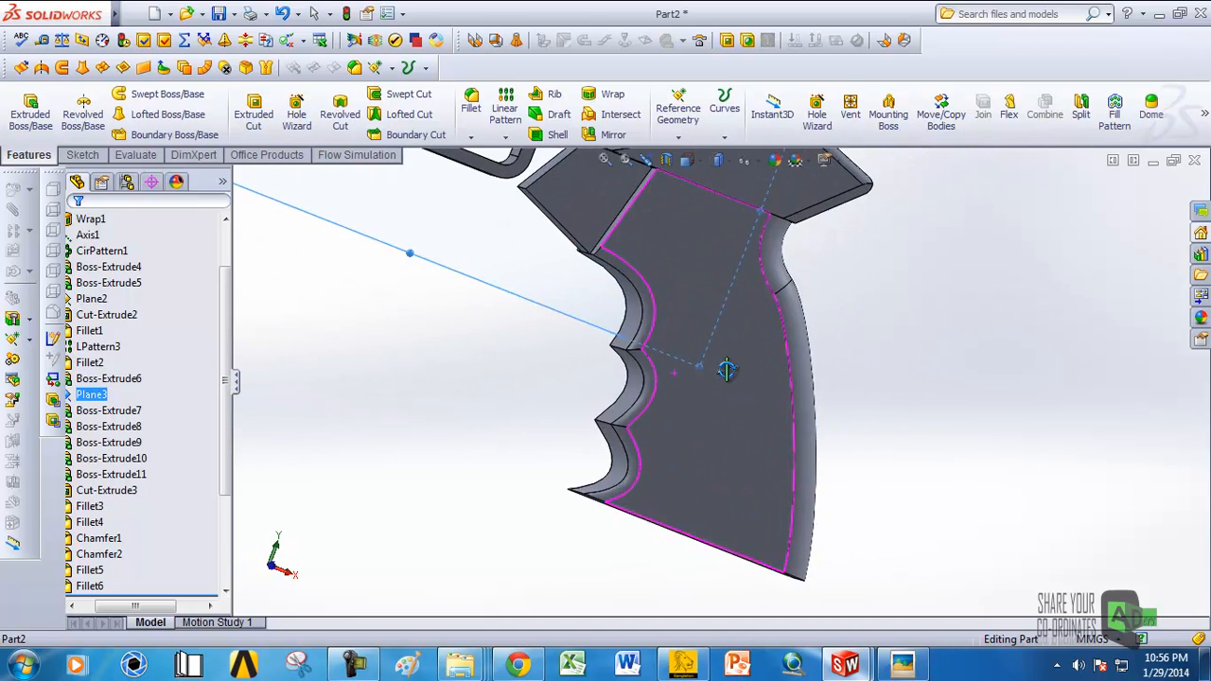
middle_click_drag(600, 335, 537, 345)
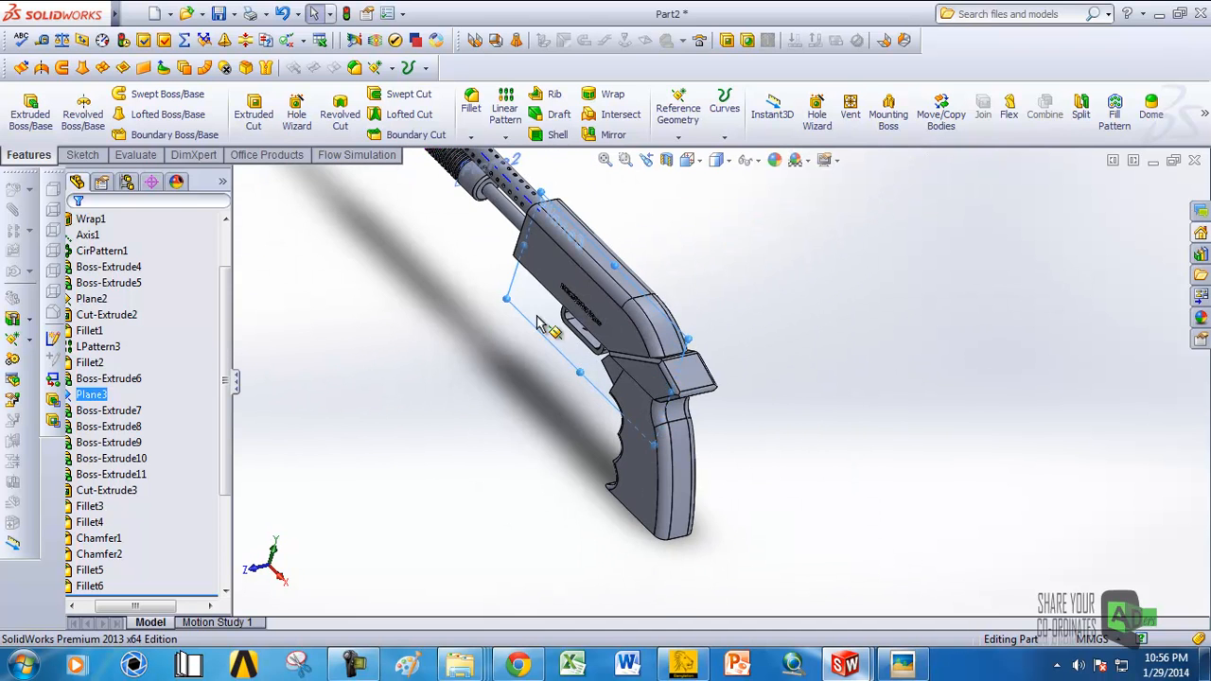
left_click(612, 134)
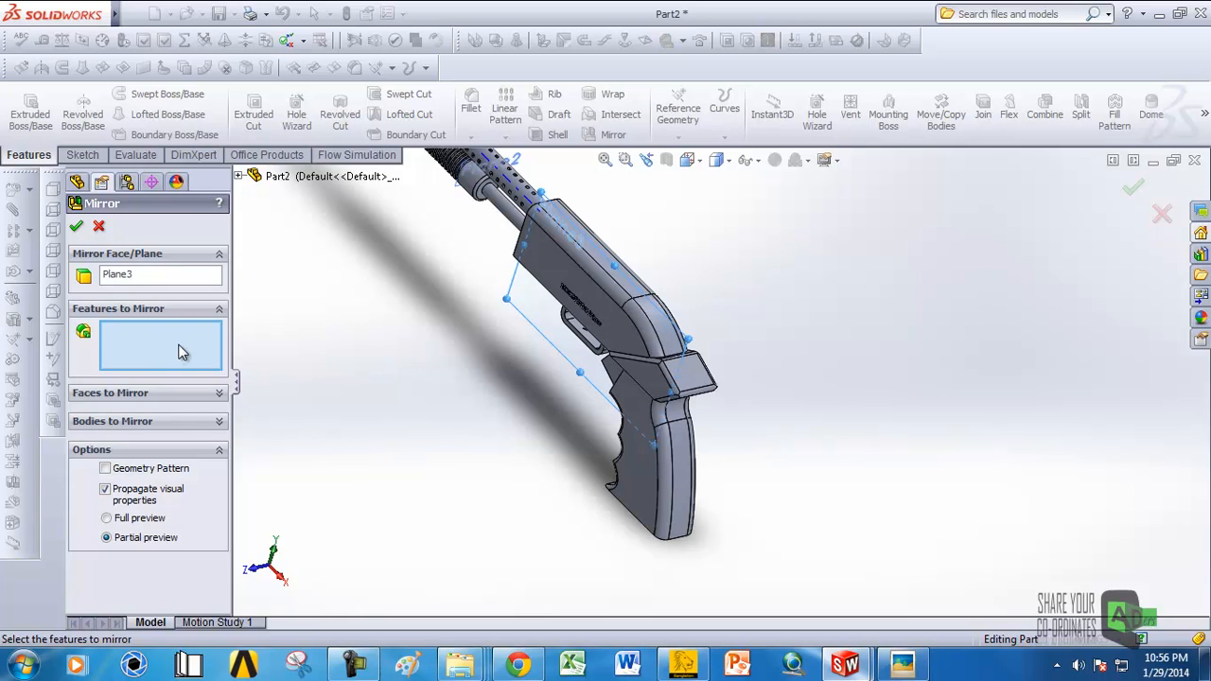
left_click(242, 177)
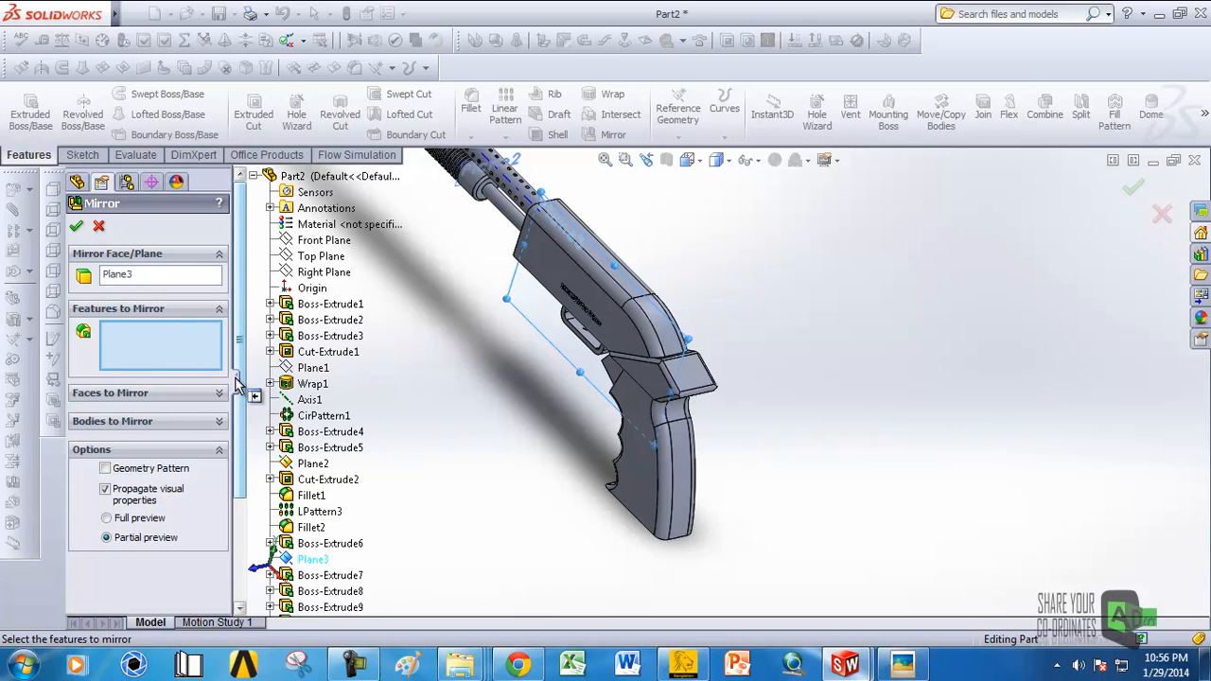
scroll(235, 551, "down", 3)
left_click(315, 607)
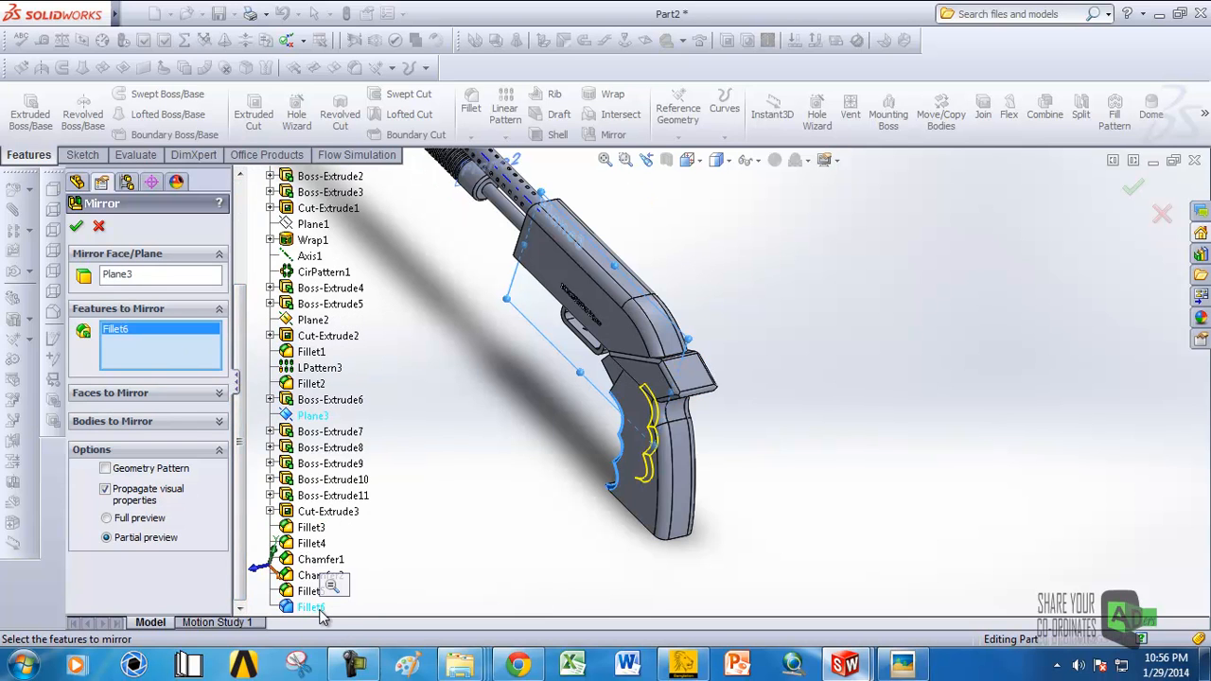
middle_click_drag(508, 532, 398, 511)
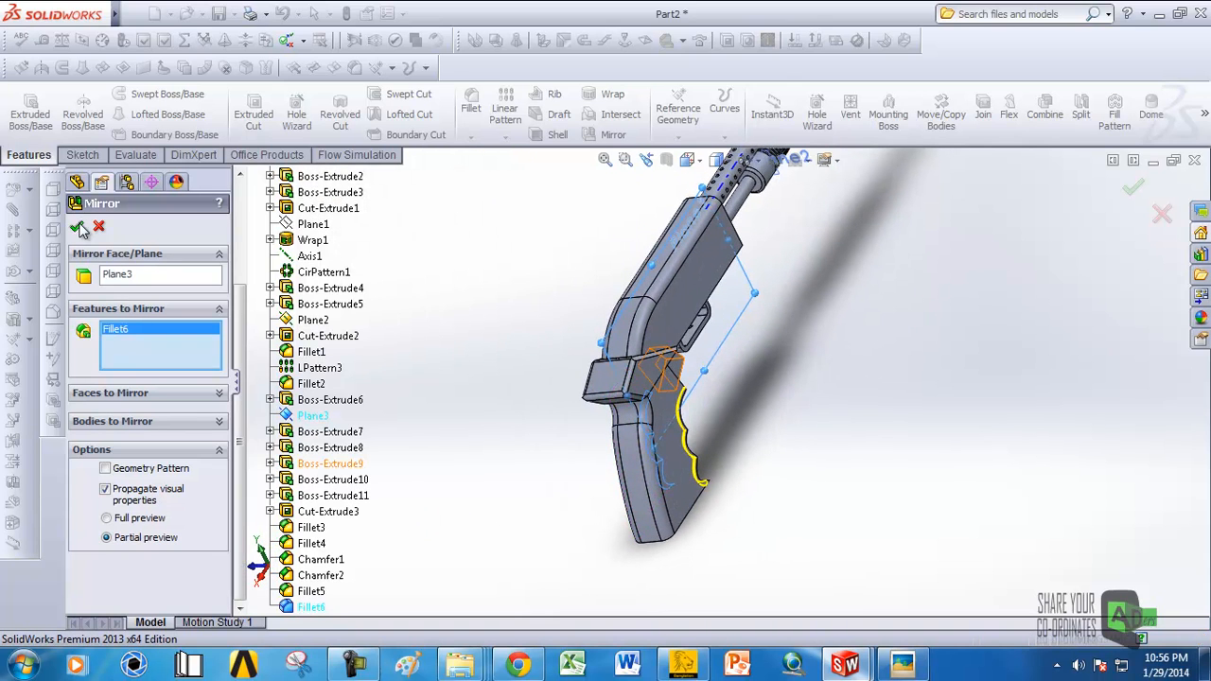
left_click(78, 228)
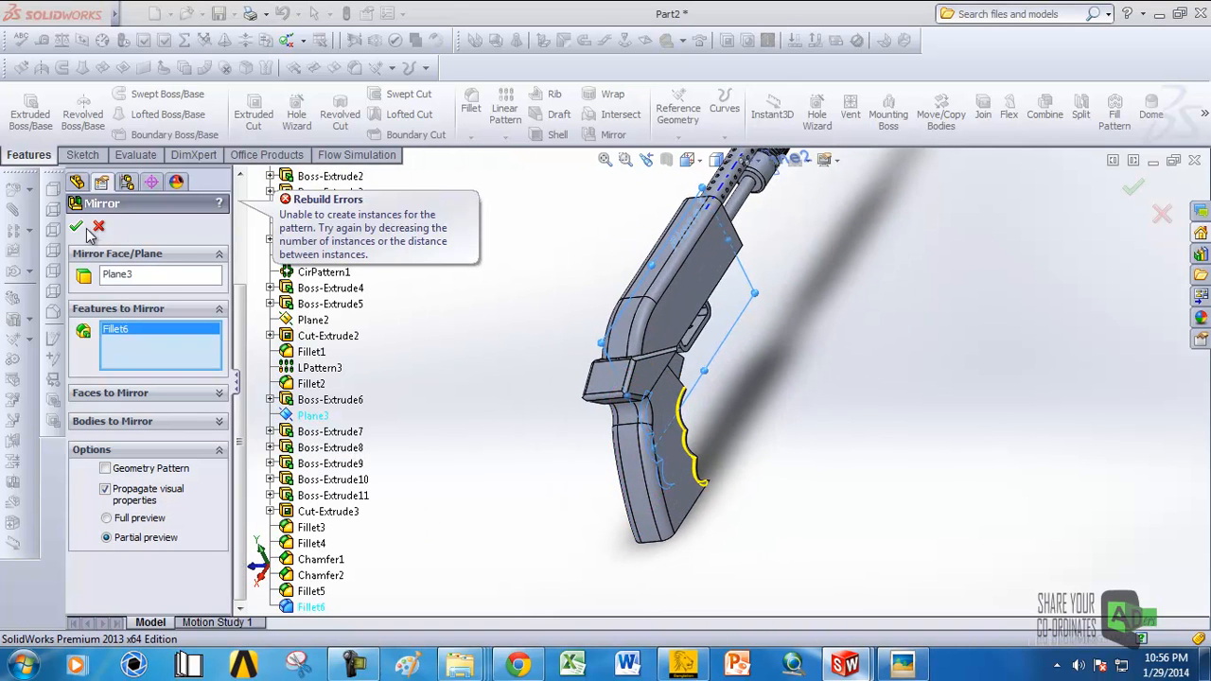
left_click(99, 228)
Step: Fillet the three finger-groove edges on the grip's side opposite the engraving with a 4 mm radius
scroll(684, 388, "down", 3)
middle_click_drag(683, 388, 538, 422)
left_click(956, 453)
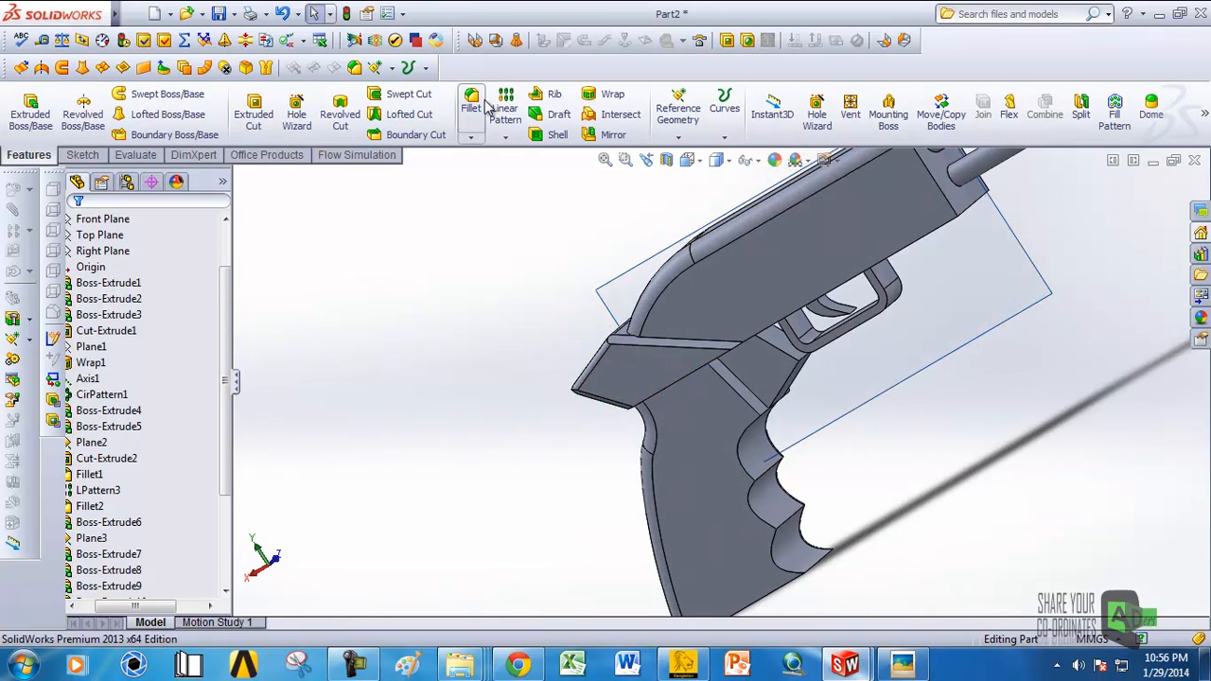
left_click(472, 108)
scroll(743, 542, "down", 3)
left_click(736, 546)
left_click(689, 445)
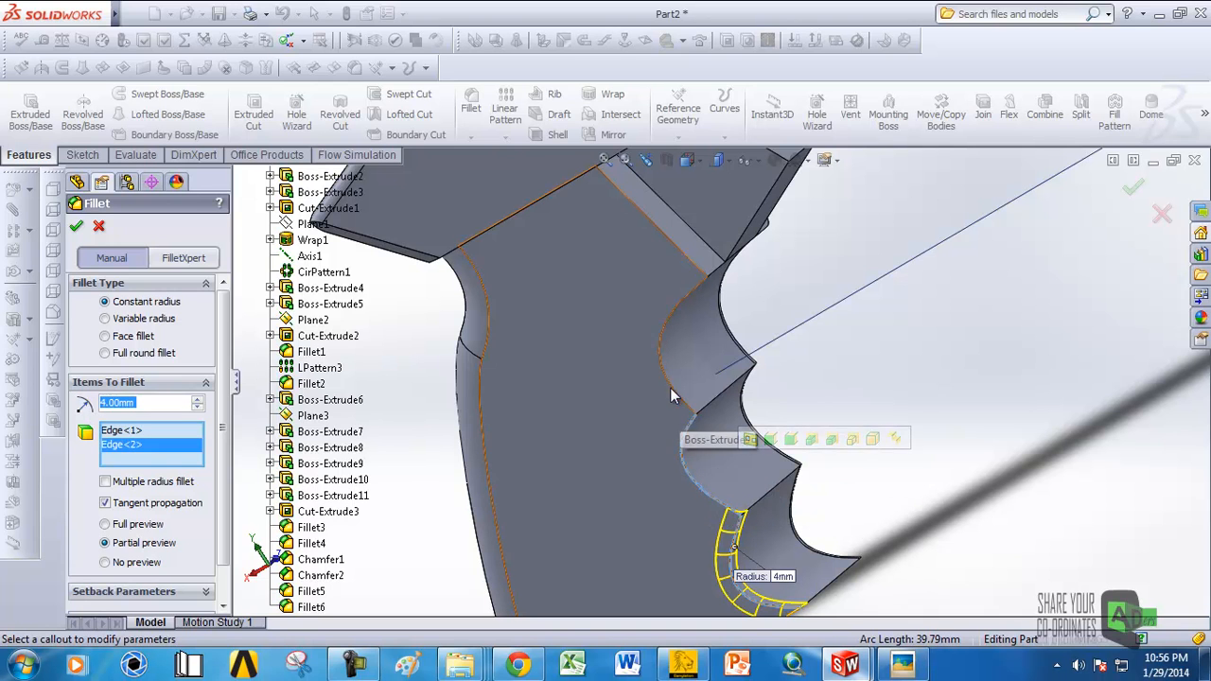
left_click(668, 379)
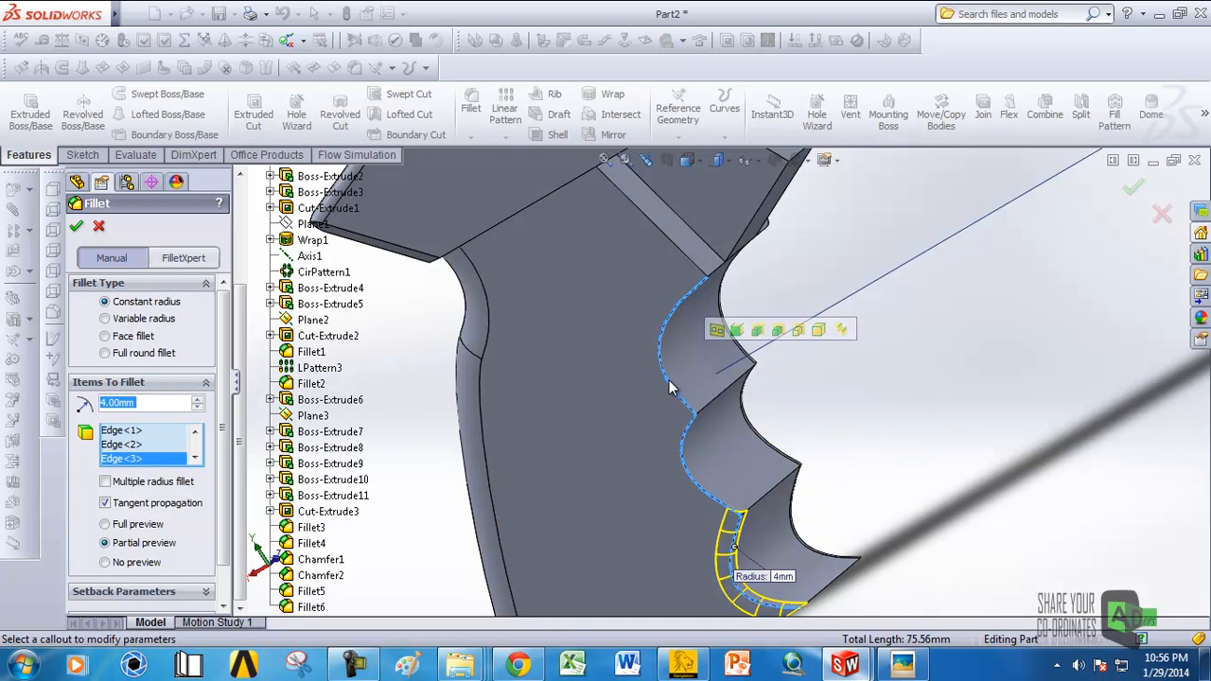
left_click(75, 227)
Step: Fillet the front edge of the grip's bottom face, below the lowest finger groove
scroll(778, 405, "up", 5)
middle_click_drag(738, 392, 756, 282)
scroll(704, 470, "down", 4)
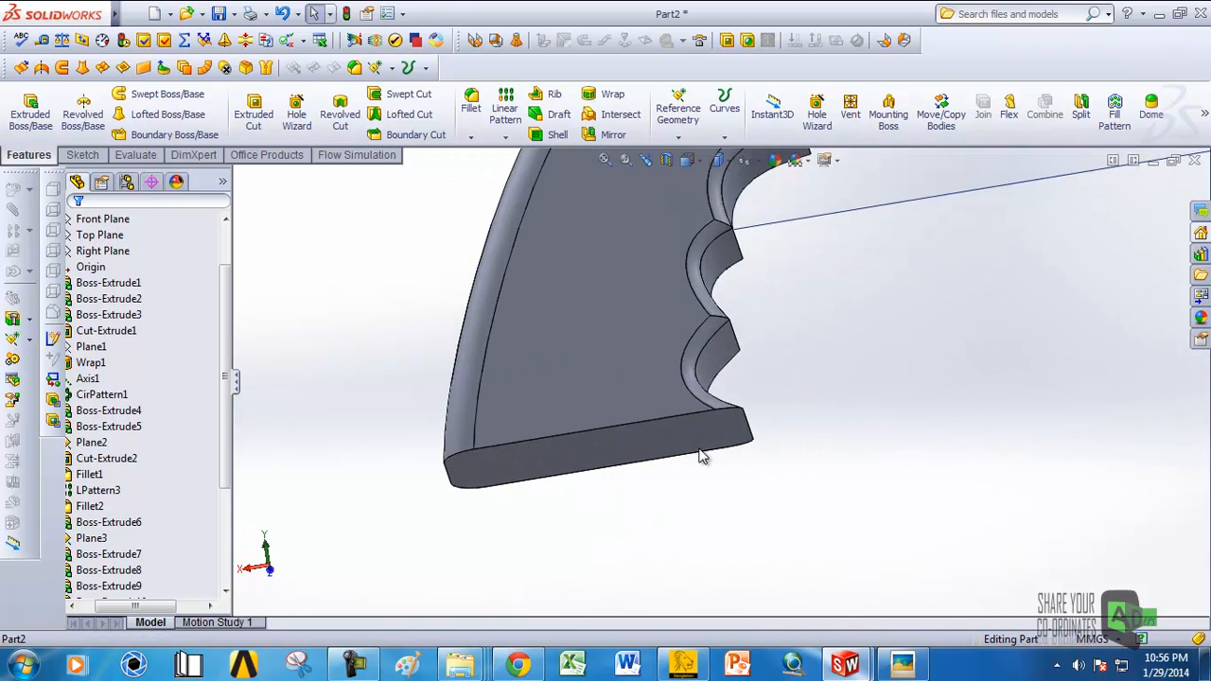
middle_click_drag(703, 476, 705, 401)
left_click(703, 399)
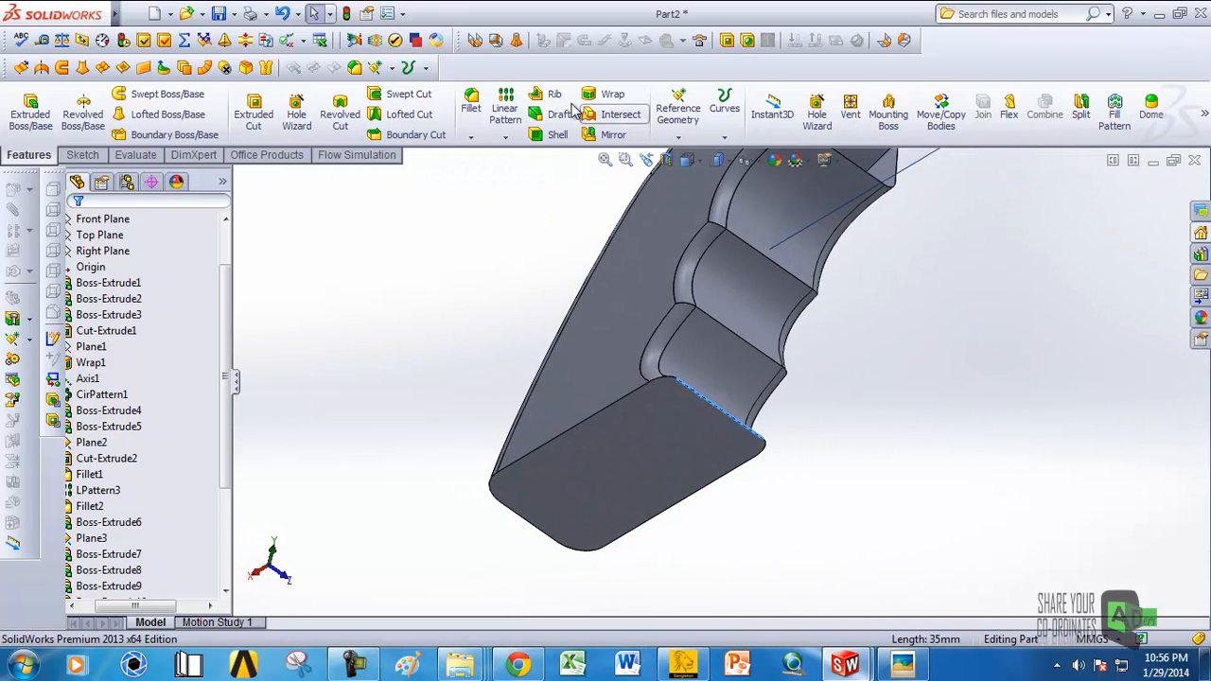
middle_click_drag(594, 297, 494, 343)
left_click(76, 227)
scroll(655, 469, "up", 5)
middle_click_drag(655, 470, 503, 329)
scroll(728, 390, "up", 5)
middle_click_drag(730, 400, 773, 532)
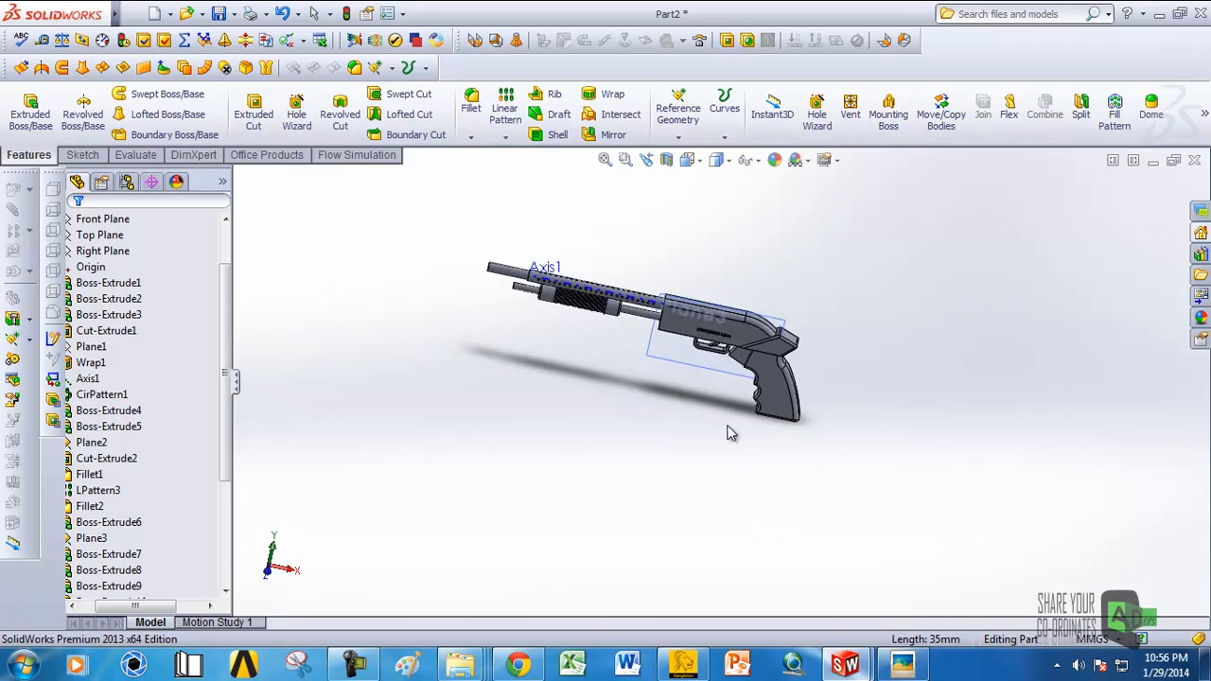
Step: Fillet the two long edges of the grip's front neck block, behind the trigger guard, with a 4 mm radius
scroll(700, 336, "down", 5)
middle_click_drag(699, 335, 814, 380)
scroll(823, 381, "down", 1)
middle_click_drag(736, 391, 811, 335)
scroll(871, 452, "down", 2)
scroll(872, 452, "down", 2)
left_click(747, 346)
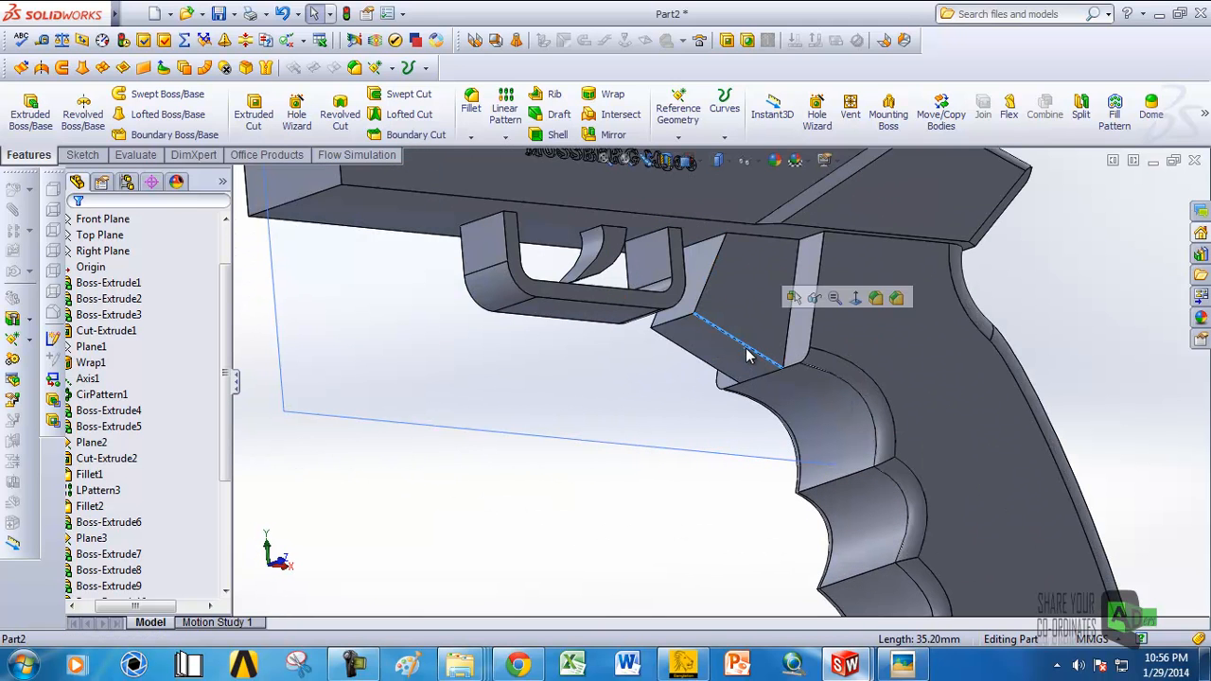
left_click(475, 112)
middle_click_drag(626, 267, 797, 224)
scroll(604, 362, "down", 3)
middle_click_drag(587, 335, 629, 311)
left_click(634, 324)
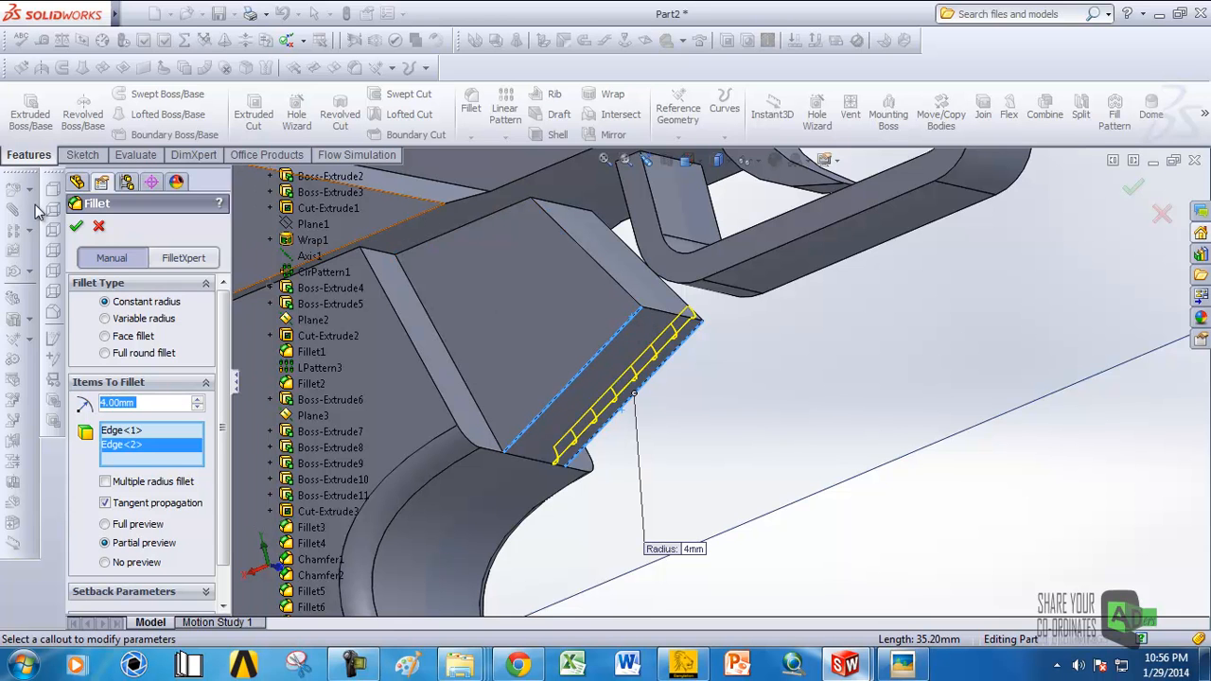
left_click(76, 227)
Step: Start a sketch on Plane3 and convert the curved top edge at the receiver's rear into it
scroll(643, 414, "up", 5)
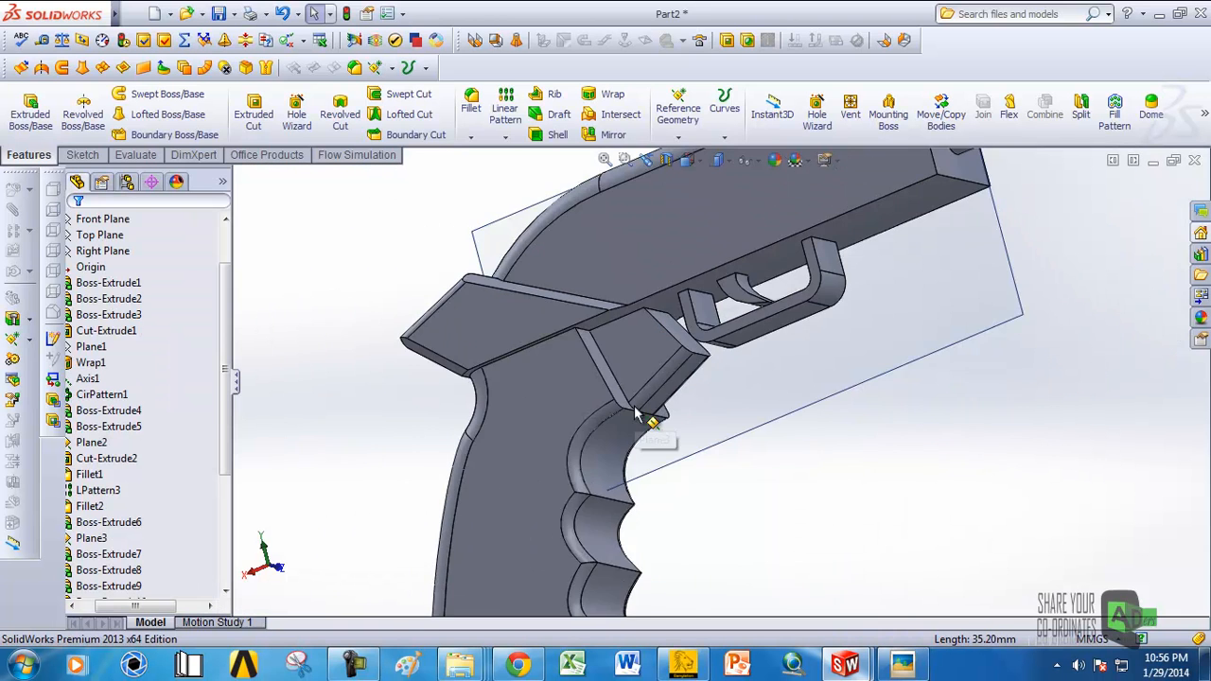
middle_click_drag(657, 411, 740, 350)
scroll(736, 352, "up", 3)
middle_click_drag(613, 398, 744, 370)
scroll(744, 371, "up", 4)
scroll(1001, 310, "down", 5)
left_click(804, 333)
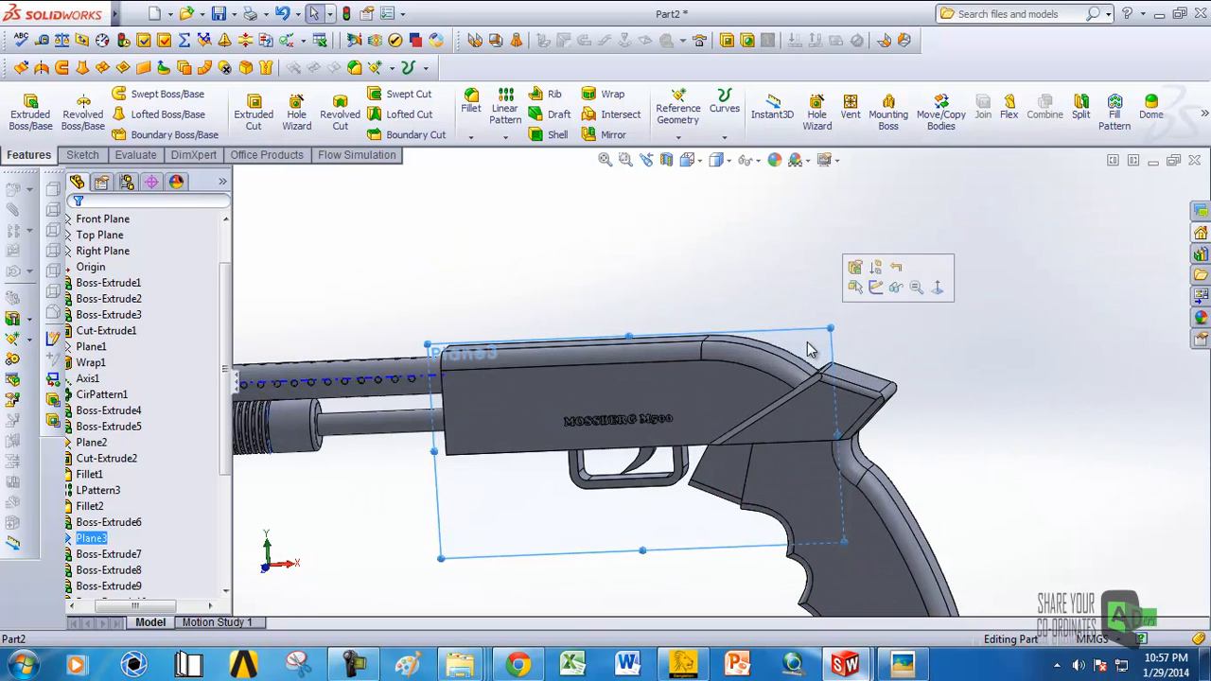
left_click(855, 286)
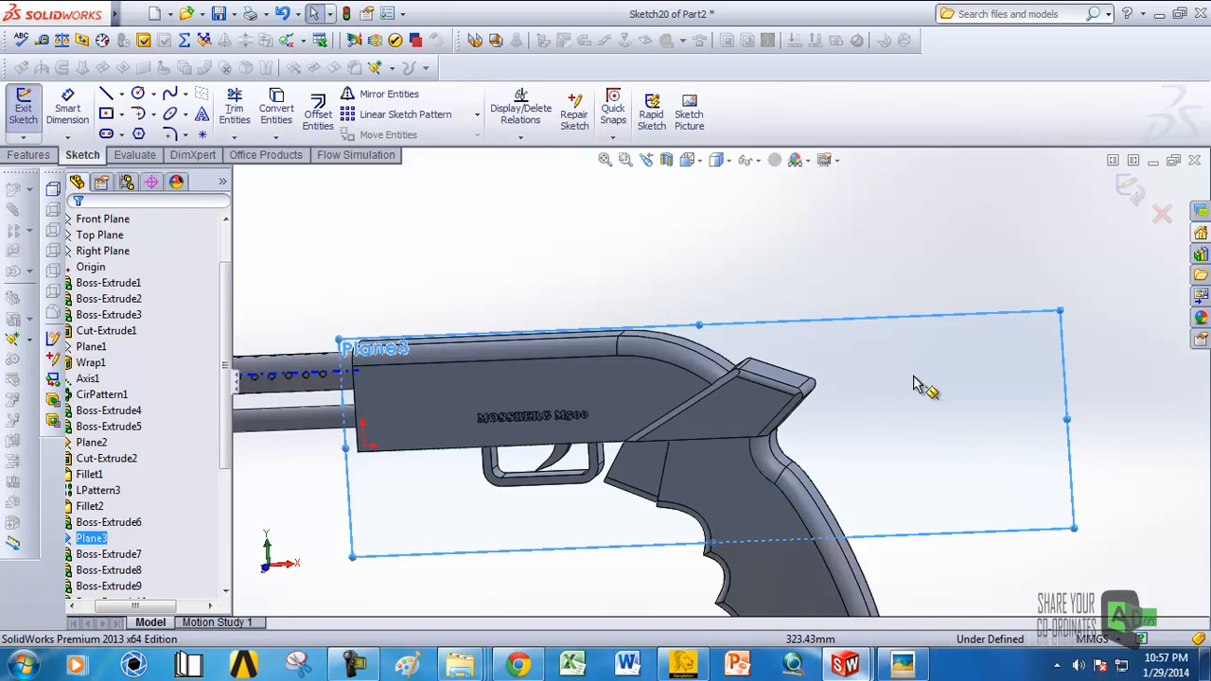
scroll(681, 398, "up", 5)
left_click(689, 163)
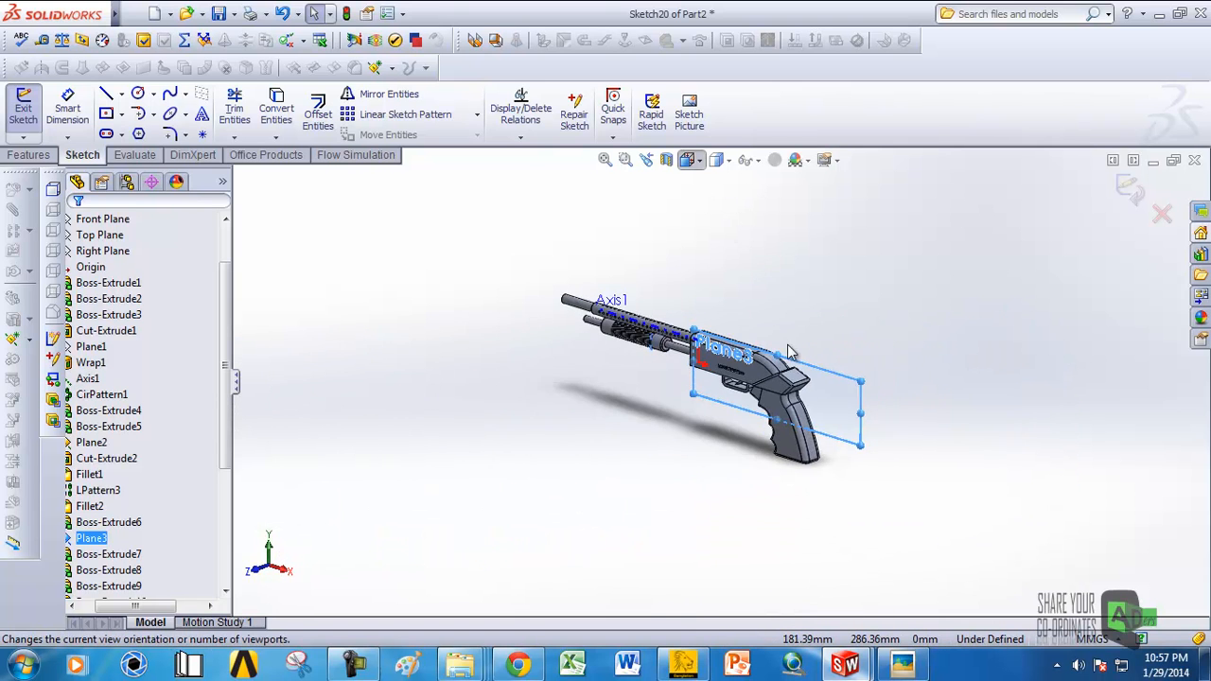
left_click(647, 388)
scroll(894, 343, "down", 6)
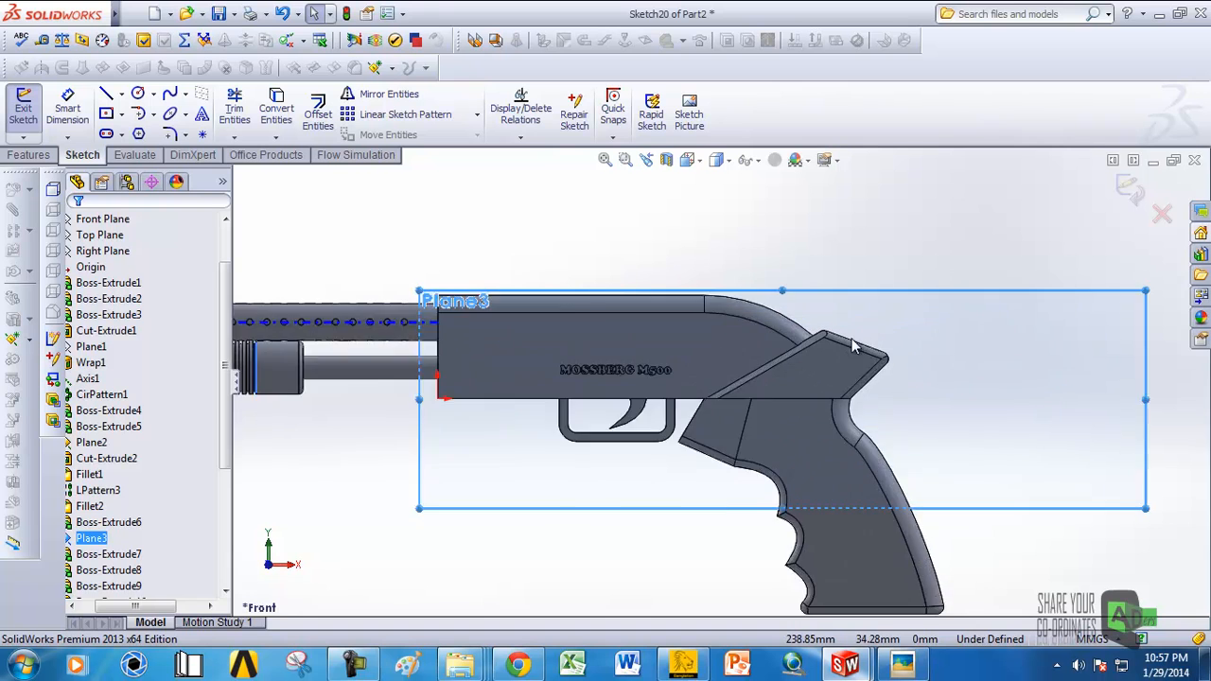
left_click(621, 303)
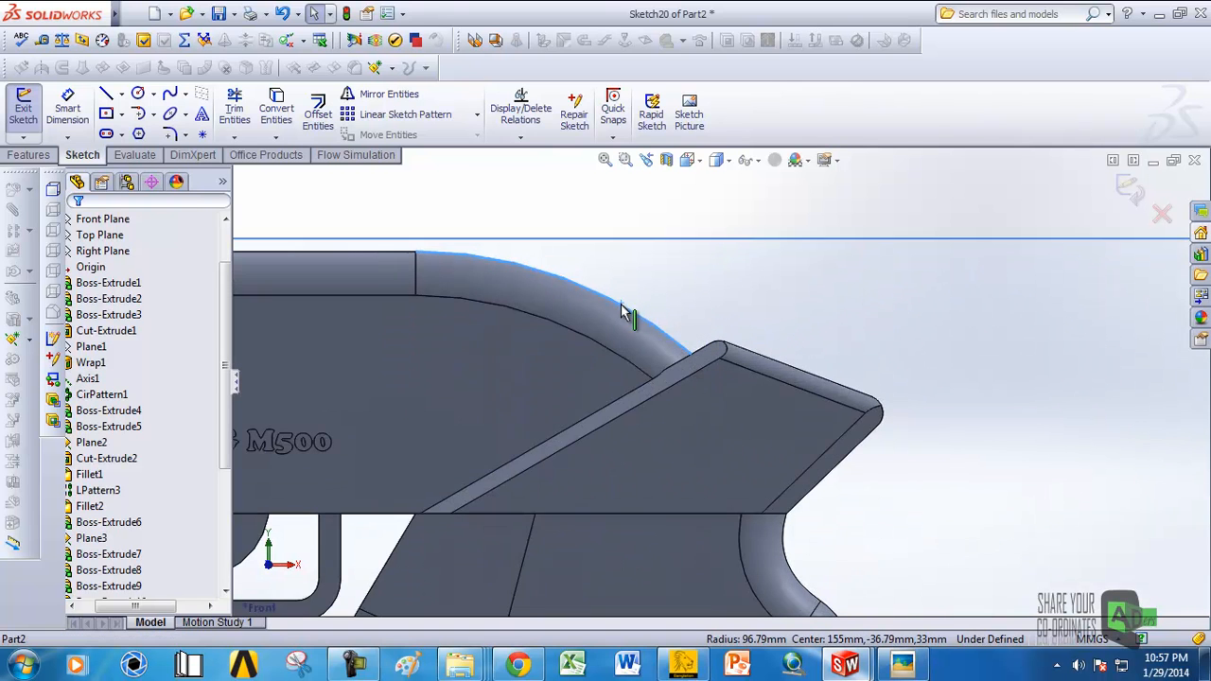
left_click(271, 115)
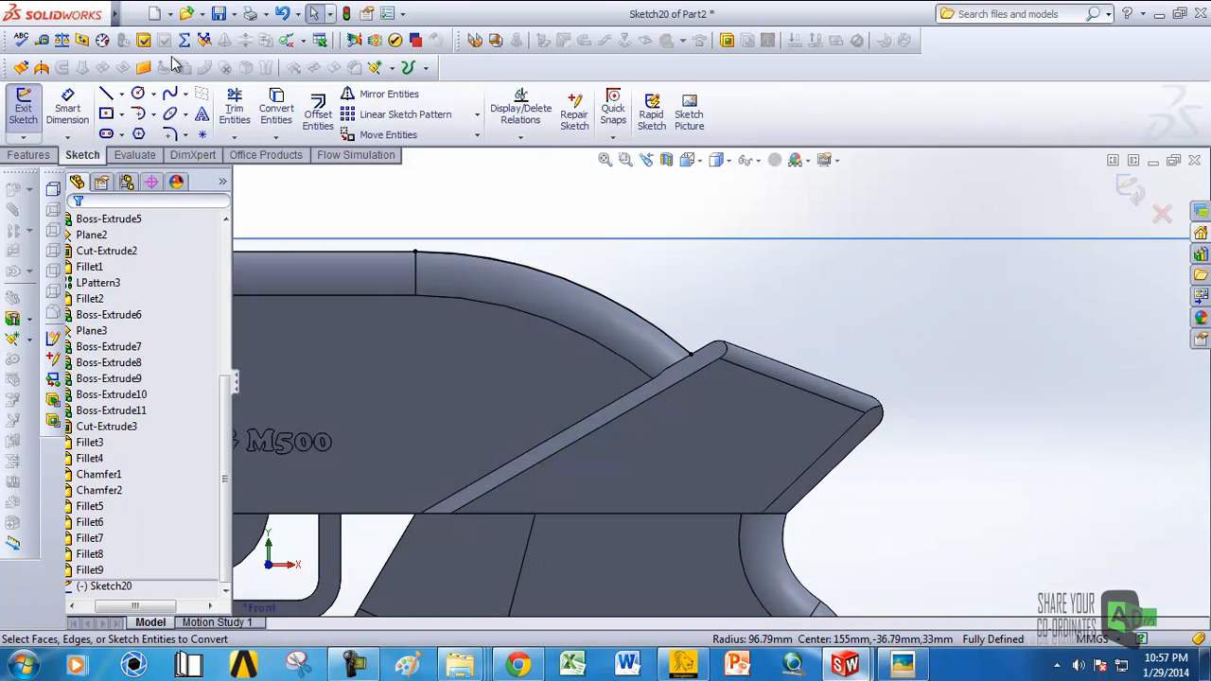
Step: Sketch a horizontal line and a short slanted line meeting above the converted arc, and trim away the arc's ends outside them
left_click(107, 94)
left_click(693, 353)
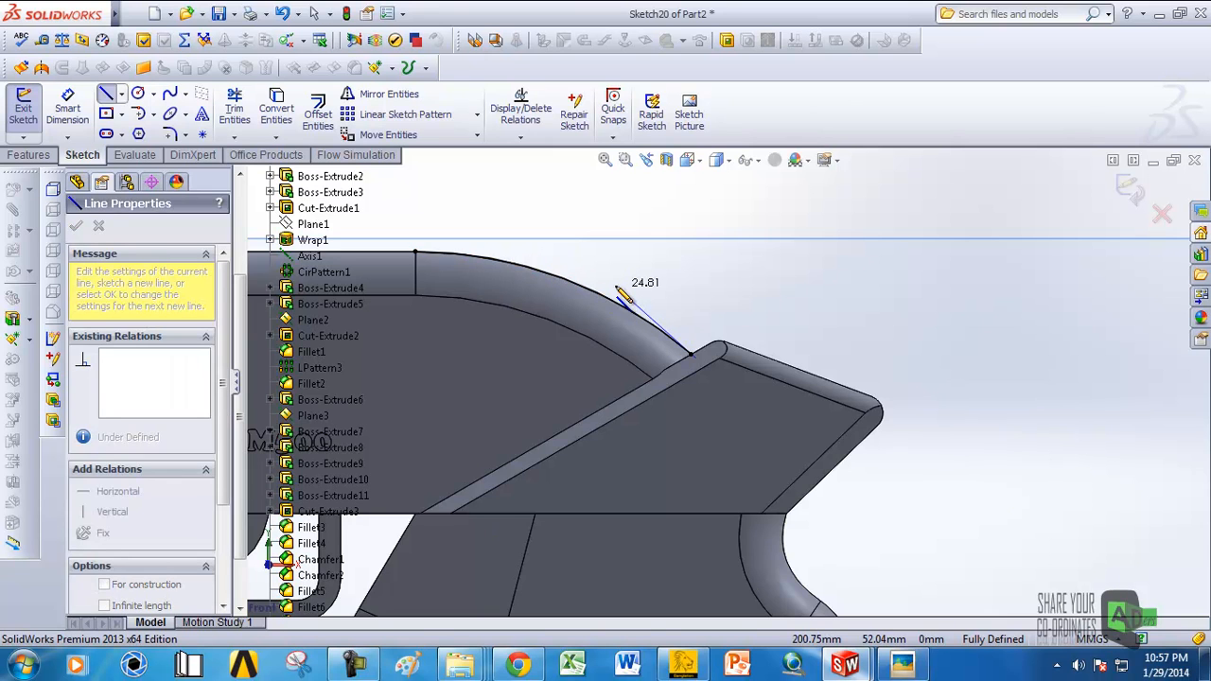
key("Escape")
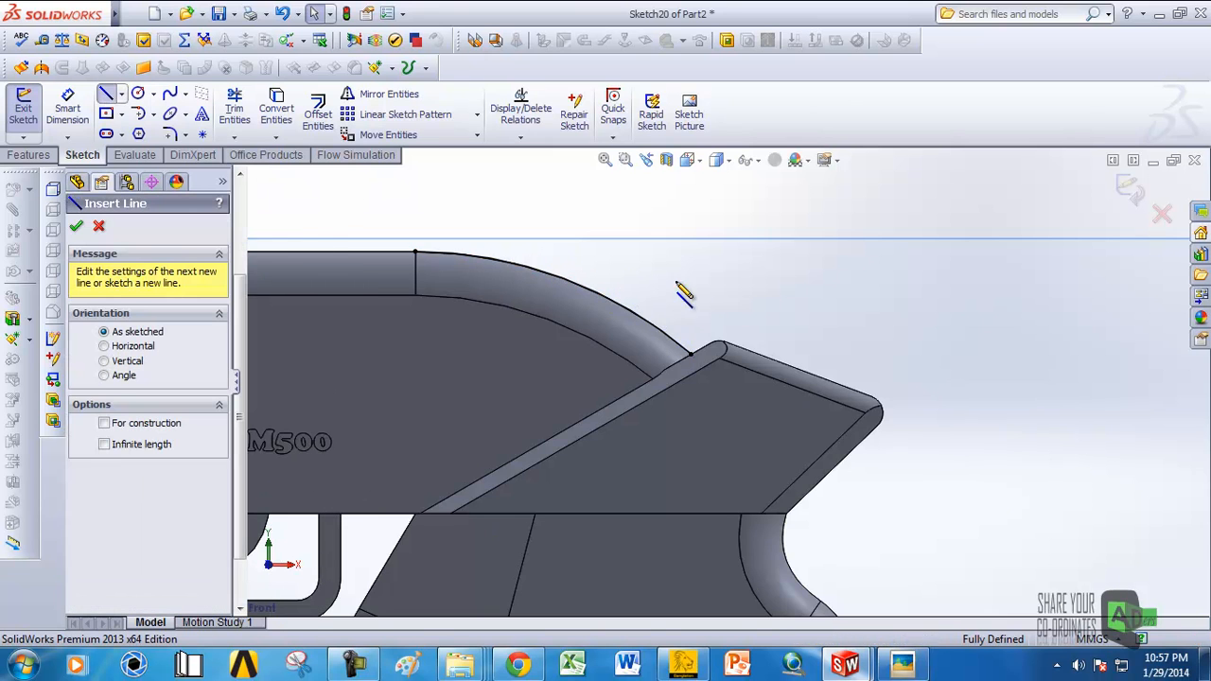
left_click(562, 277)
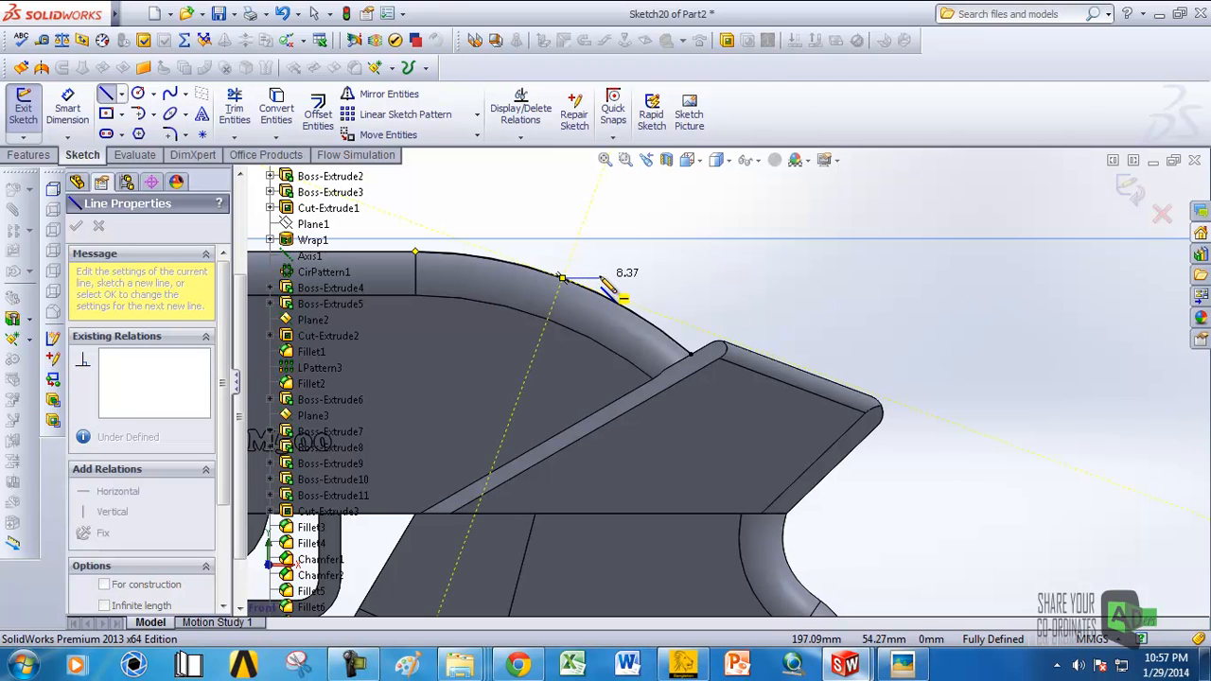
left_click(628, 278)
right_click(648, 318)
left_click(705, 162)
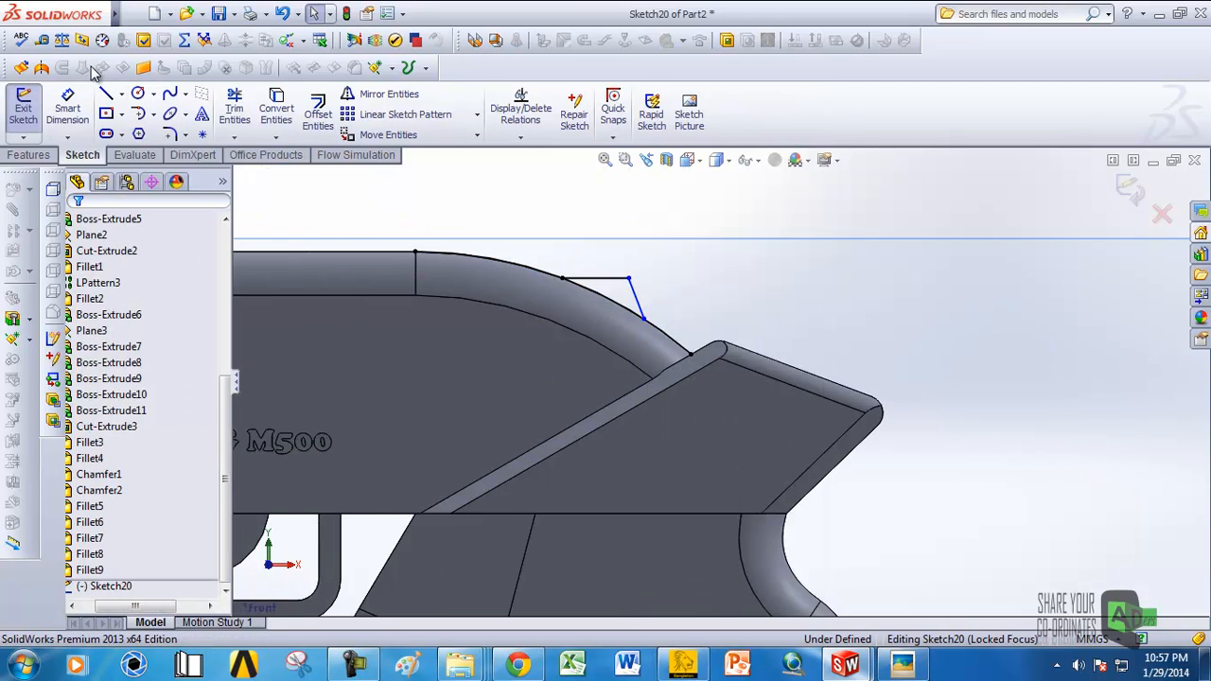
left_click(235, 108)
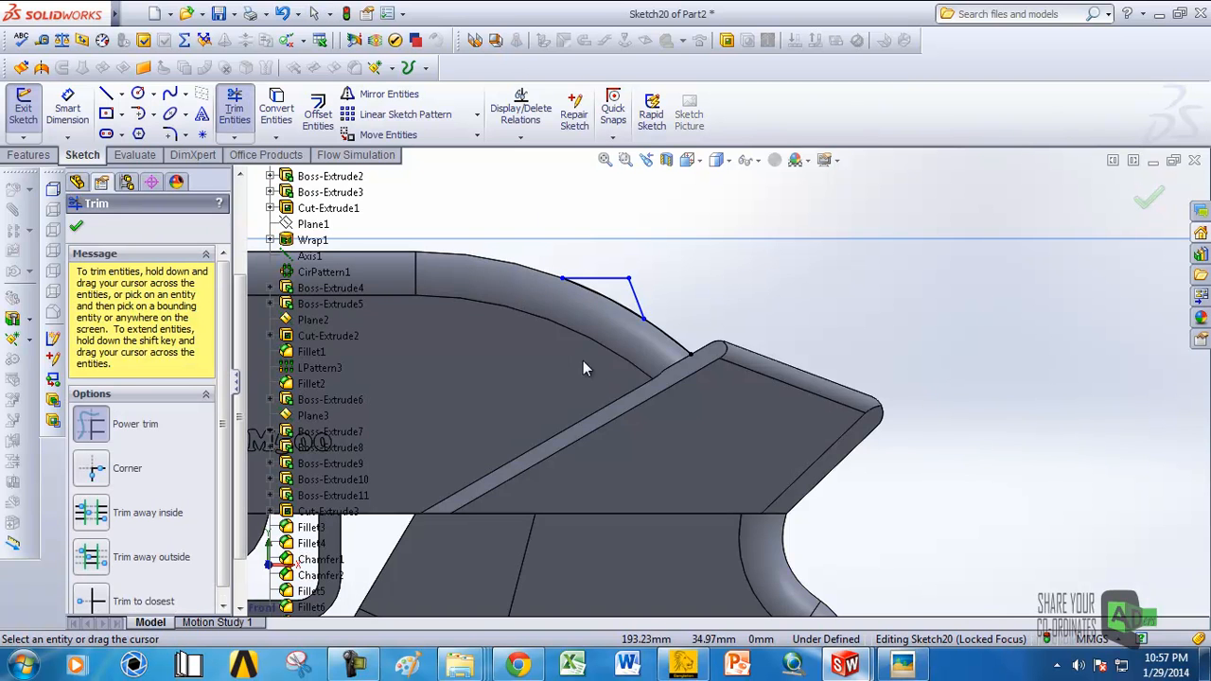
scroll(660, 336, "up", 3)
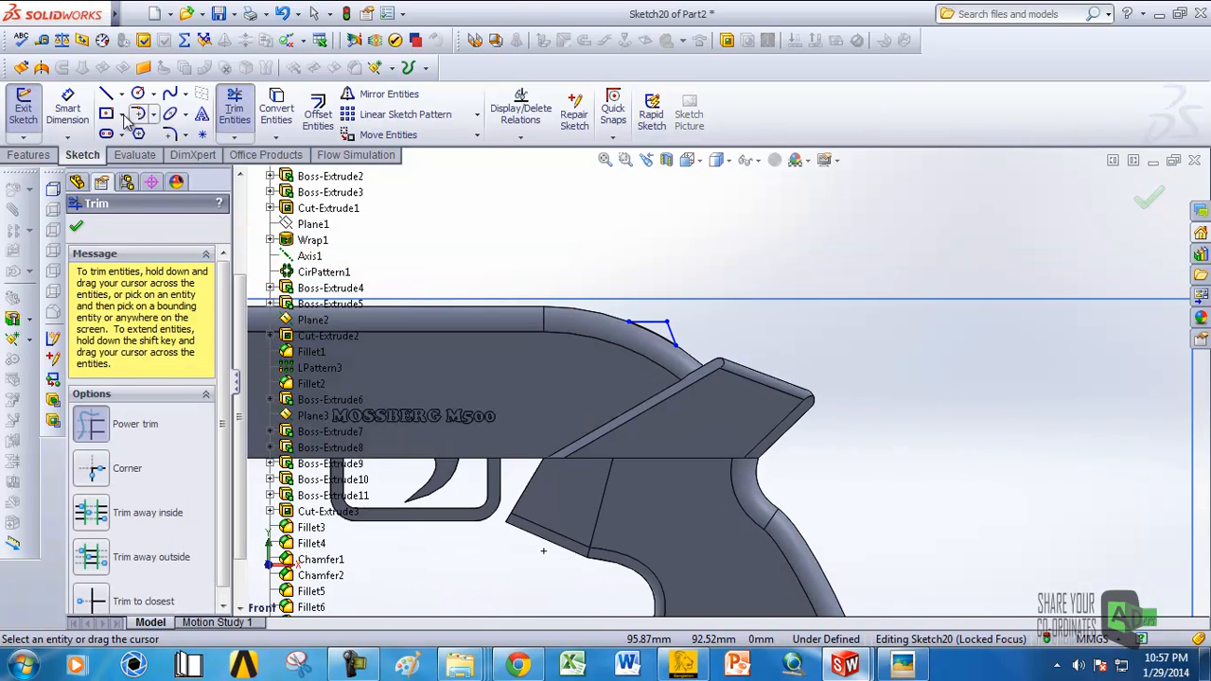
Step: Round the corner between the horizontal and slanted lines with a 4 mm sketch fillet
left_click(170, 134)
scroll(667, 331, "down", 5)
left_click(715, 337)
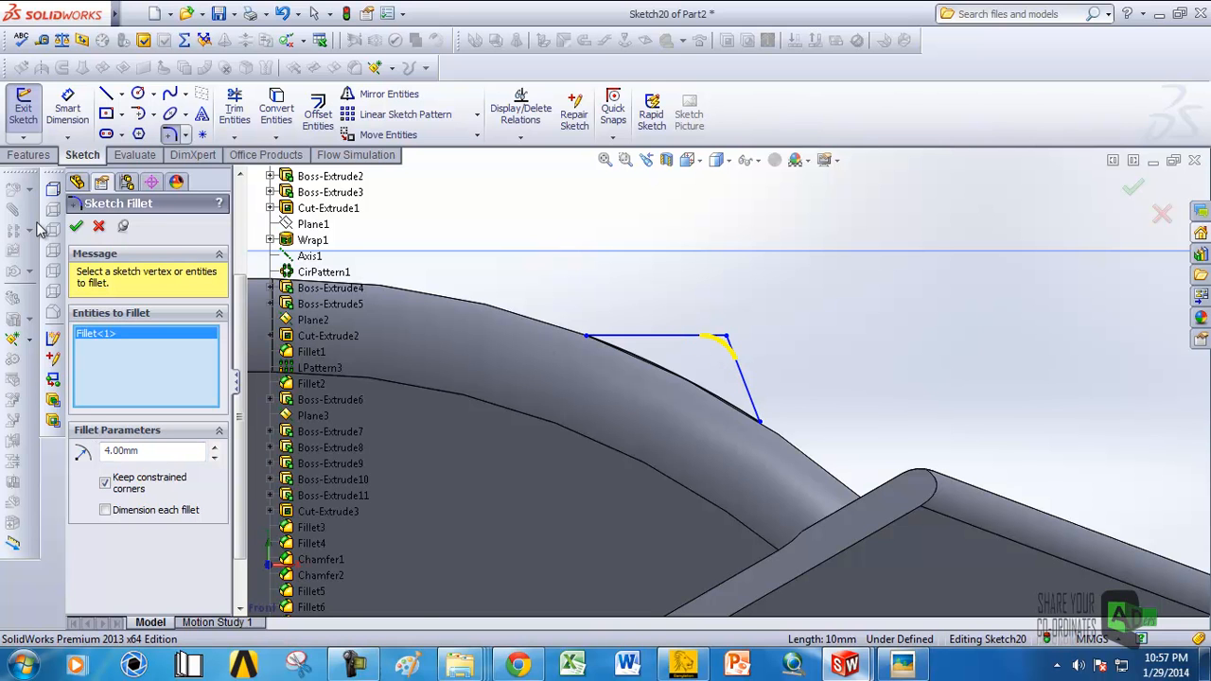
scroll(680, 396, "up", 3)
middle_click_drag(680, 396, 507, 382)
left_click(77, 226)
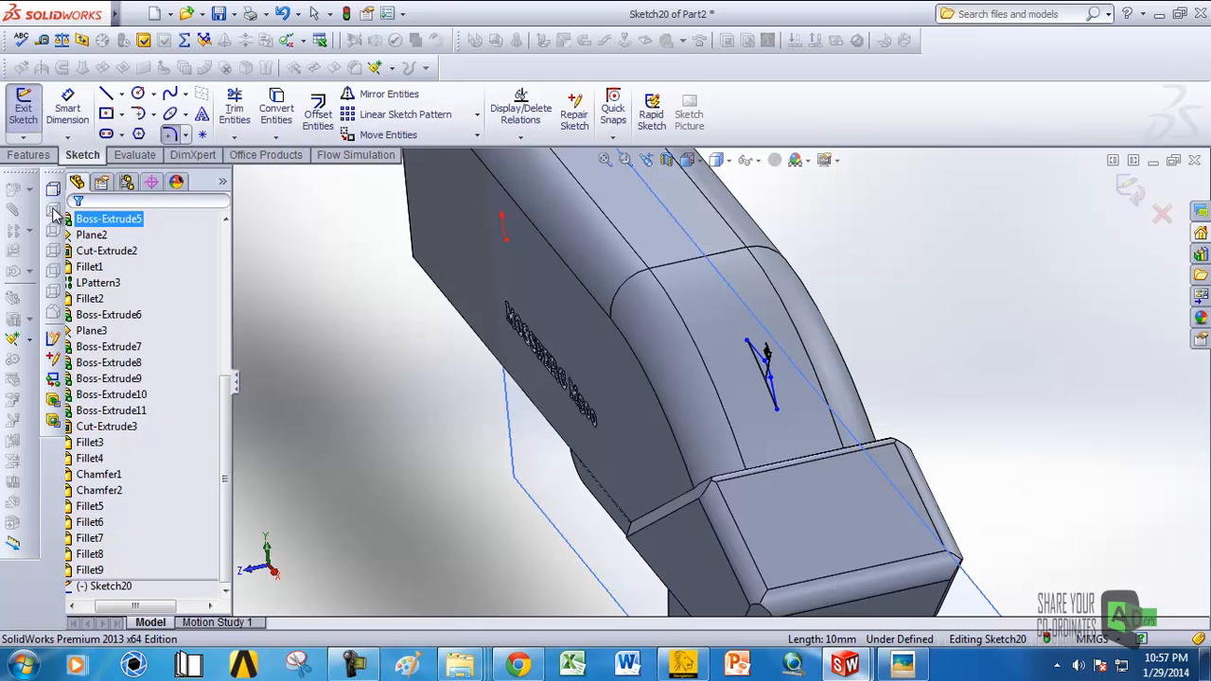
Step: Extrude the small profile on the receiver's curved top 5 mm in both directions, merging the result
left_click(28, 155)
left_click(31, 111)
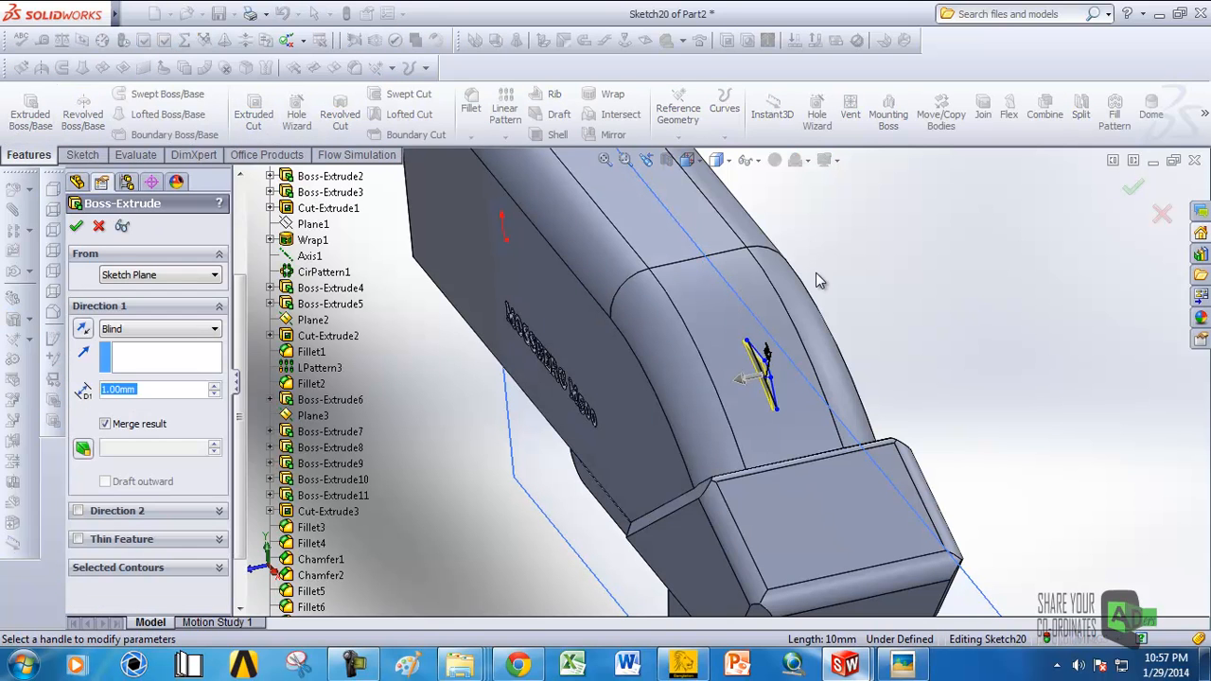
type("5")
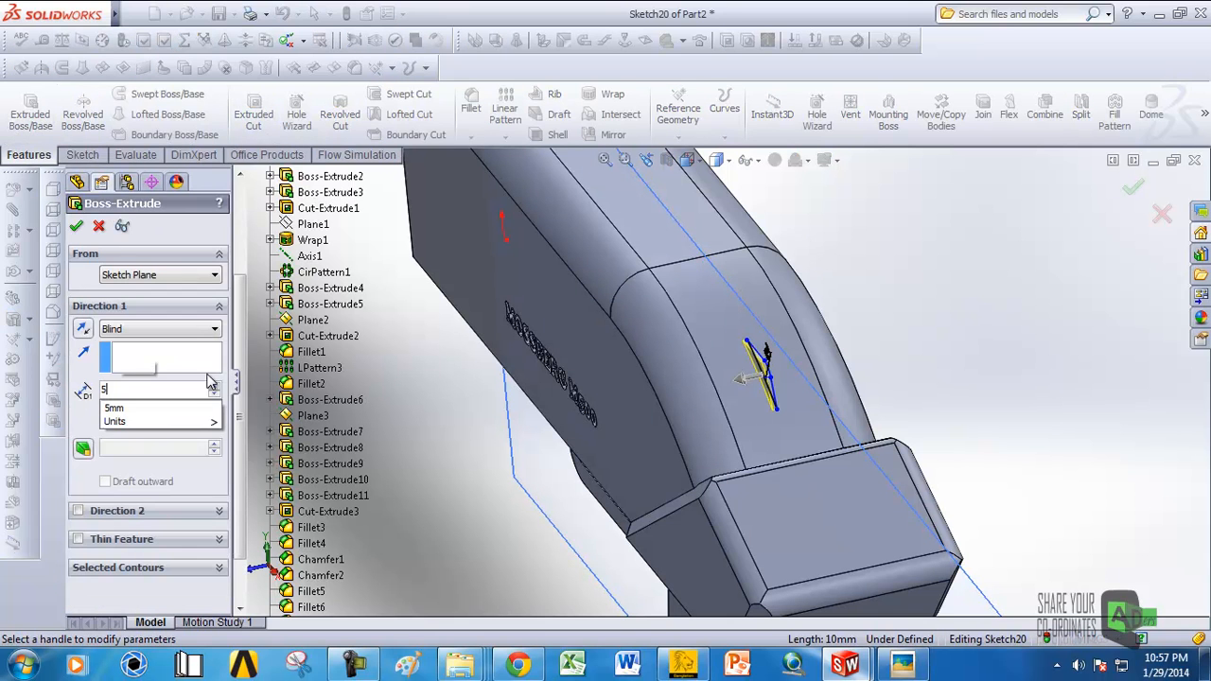
key("Return")
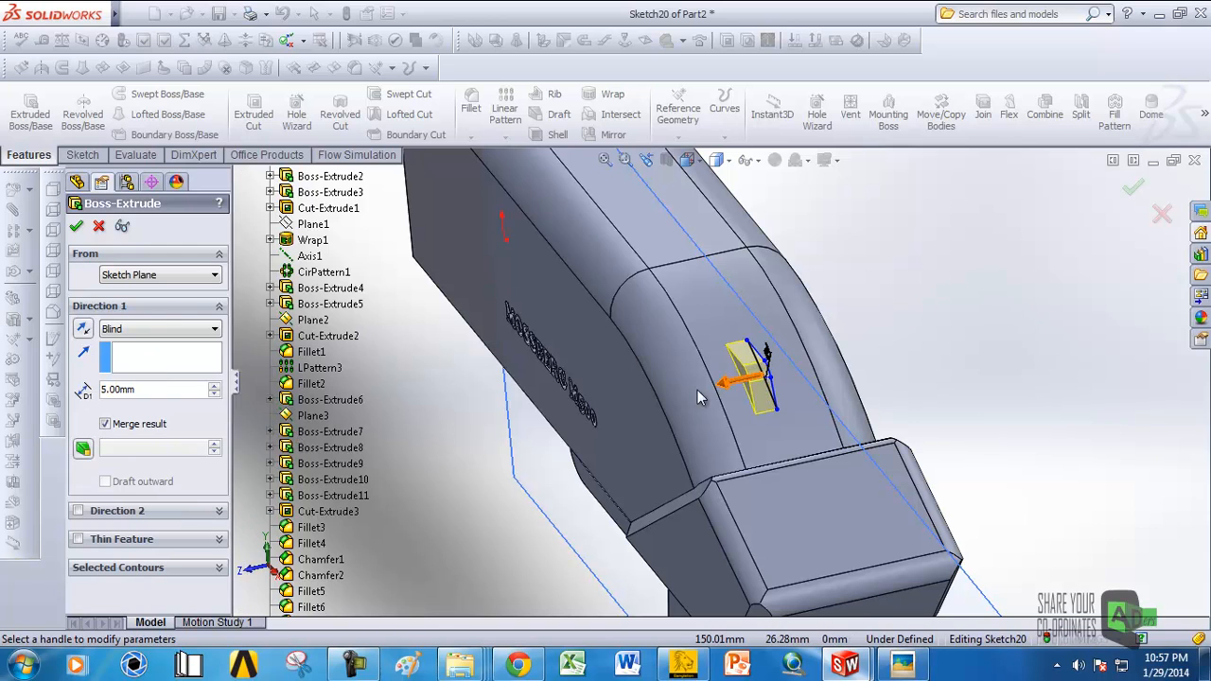
left_click(77, 512)
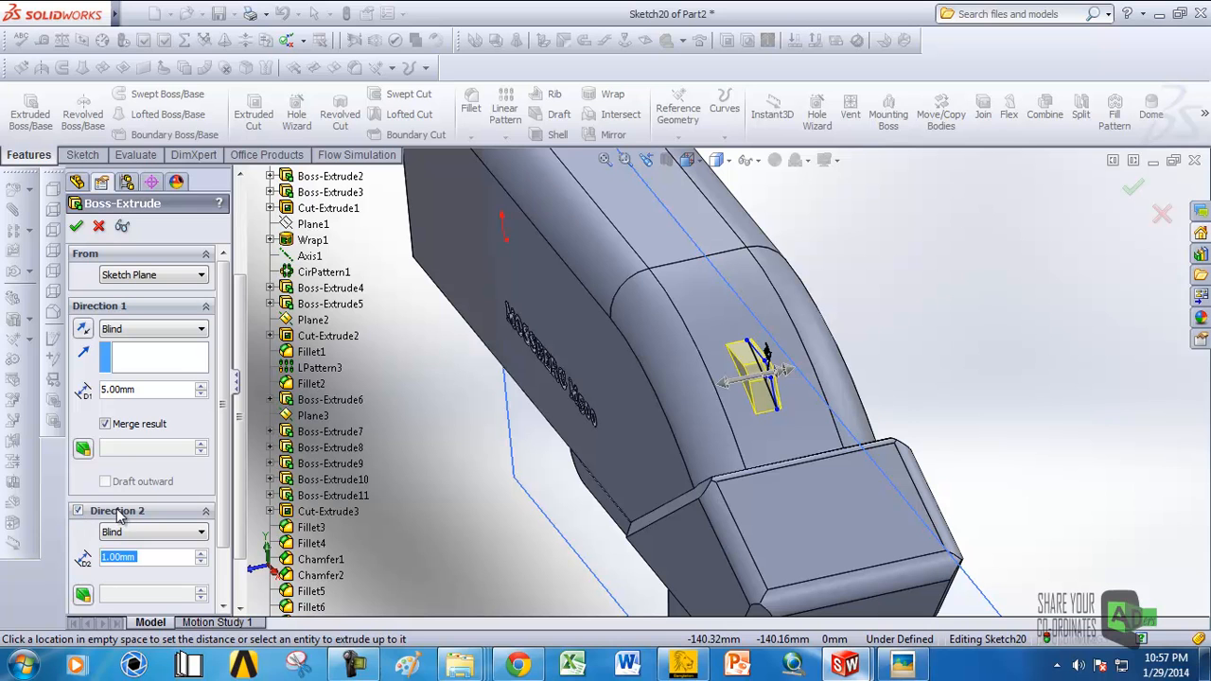
type("5")
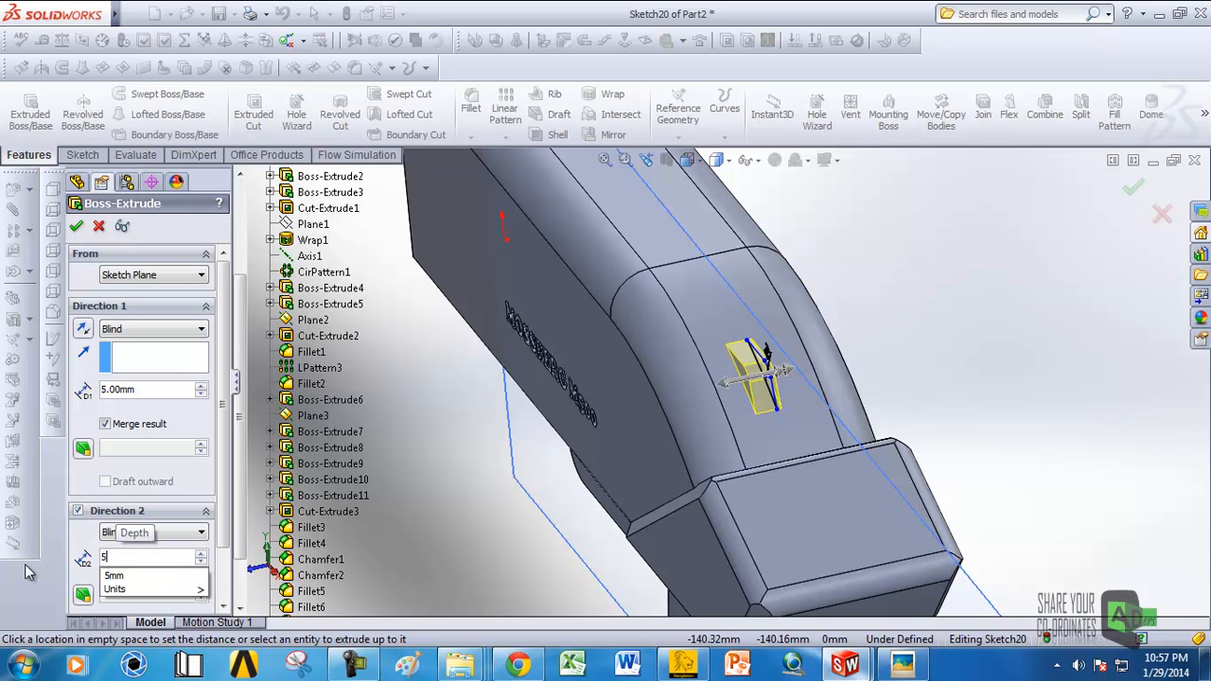
key("Return")
middle_click_drag(913, 258, 813, 416)
left_click(76, 226)
Step: Start a sketch on the grip's flat side face, on the engraved side, and set the front view
scroll(772, 438, "up", 3)
middle_click_drag(772, 438, 713, 348)
scroll(628, 457, "up", 4)
scroll(779, 402, "down", 1)
middle_click_drag(778, 401, 774, 454)
scroll(800, 449, "down", 2)
left_click(769, 450)
left_click(791, 353)
scroll(721, 388, "up", 5)
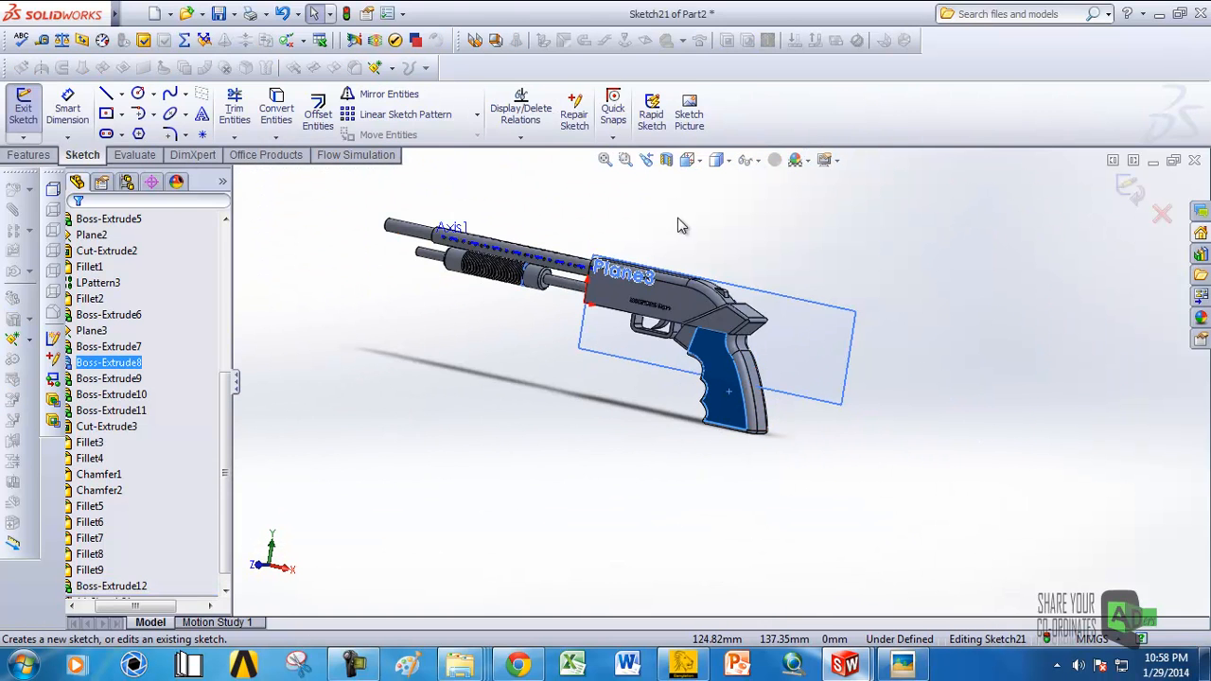
left_click(696, 162)
left_click(618, 388)
scroll(833, 376, "down", 5)
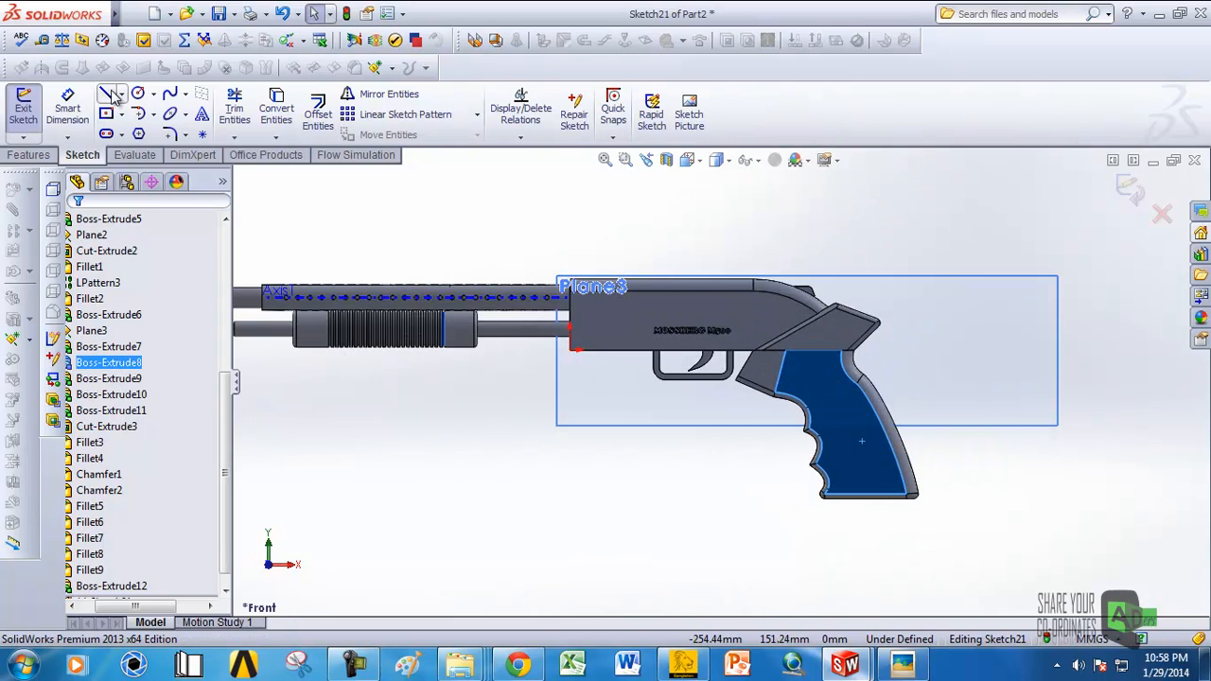
Step: Draw a closed four-sided outline on the grip face, slanted along the grip, about 16 mm wide at its upper edge and about 35 mm at its lower edge
left_click(107, 98)
scroll(840, 371, "down", 4)
scroll(847, 355, "up", 8)
left_click(778, 366)
left_click(846, 530)
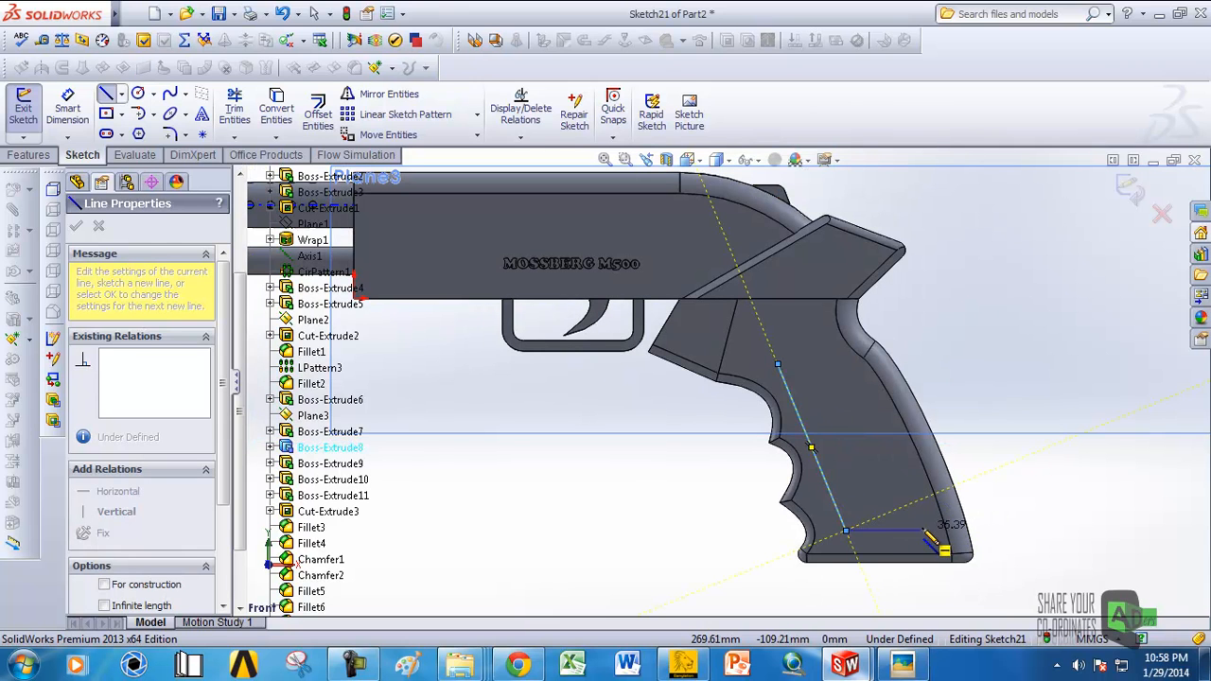
left_click(922, 530)
left_click(812, 364)
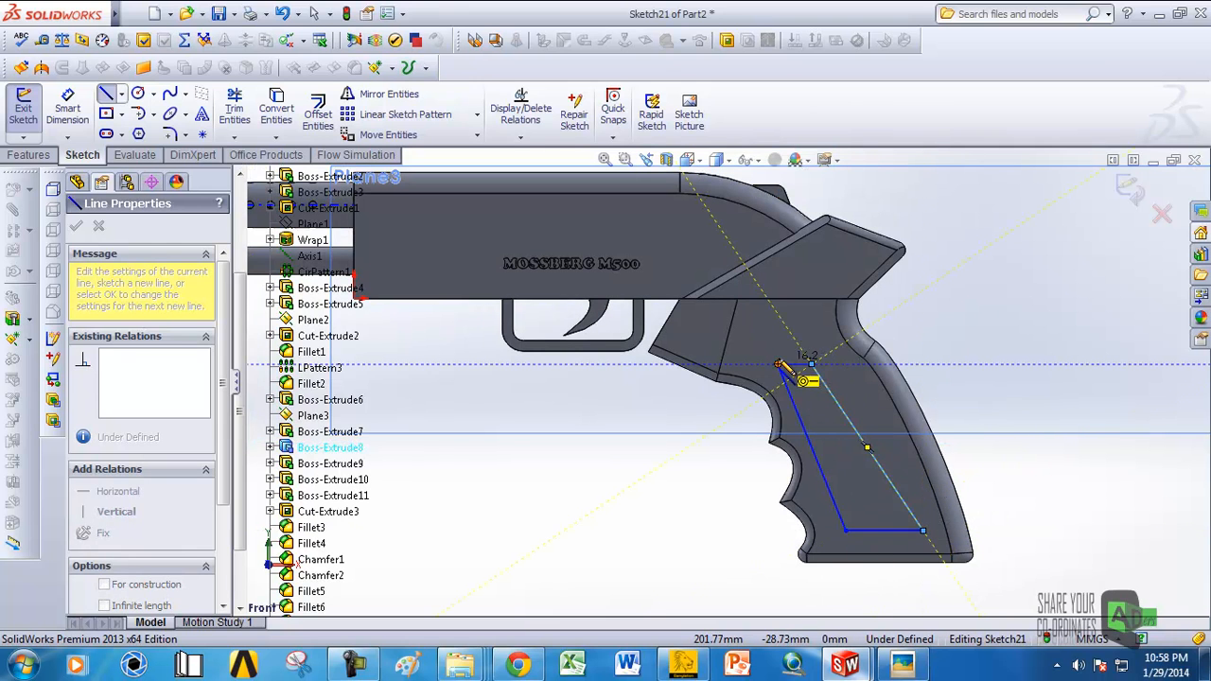
left_click(778, 365)
right_click(780, 365)
left_click(821, 227)
Step: Round the two upper corners of the grip outline with 4 mm sketch fillets
scroll(832, 368, "down", 4)
scroll(545, 273, "up", 5)
scroll(739, 389, "down", 2)
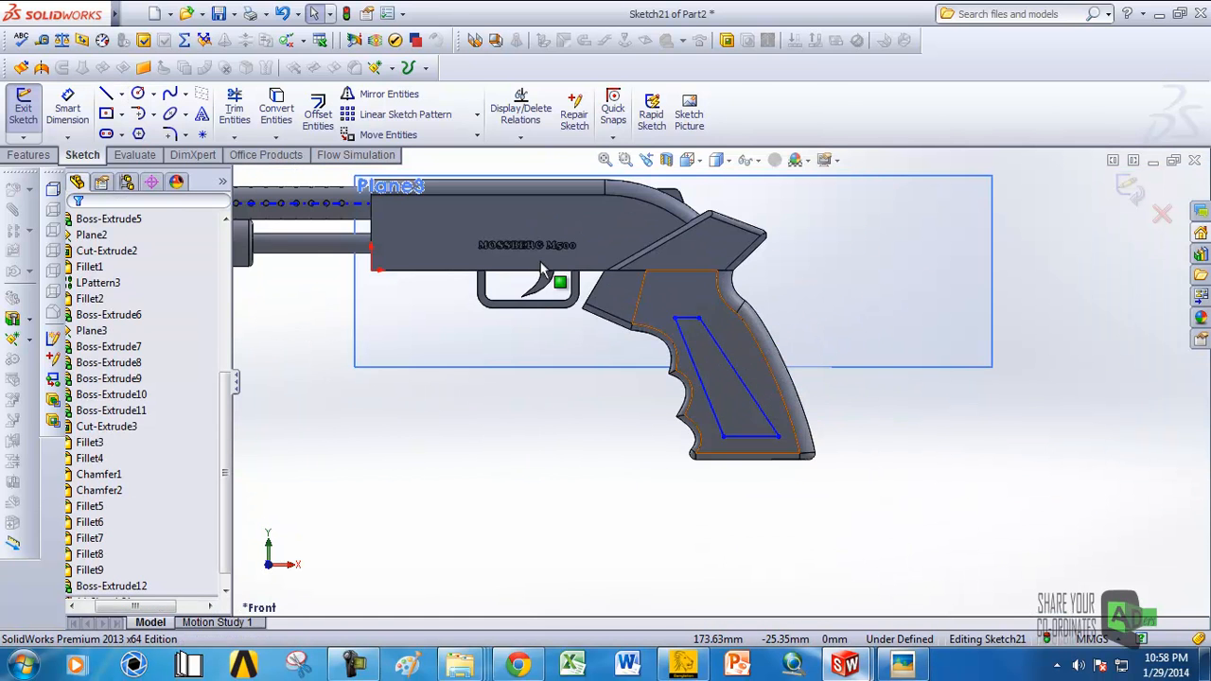
left_click(168, 134)
scroll(673, 317, "down", 4)
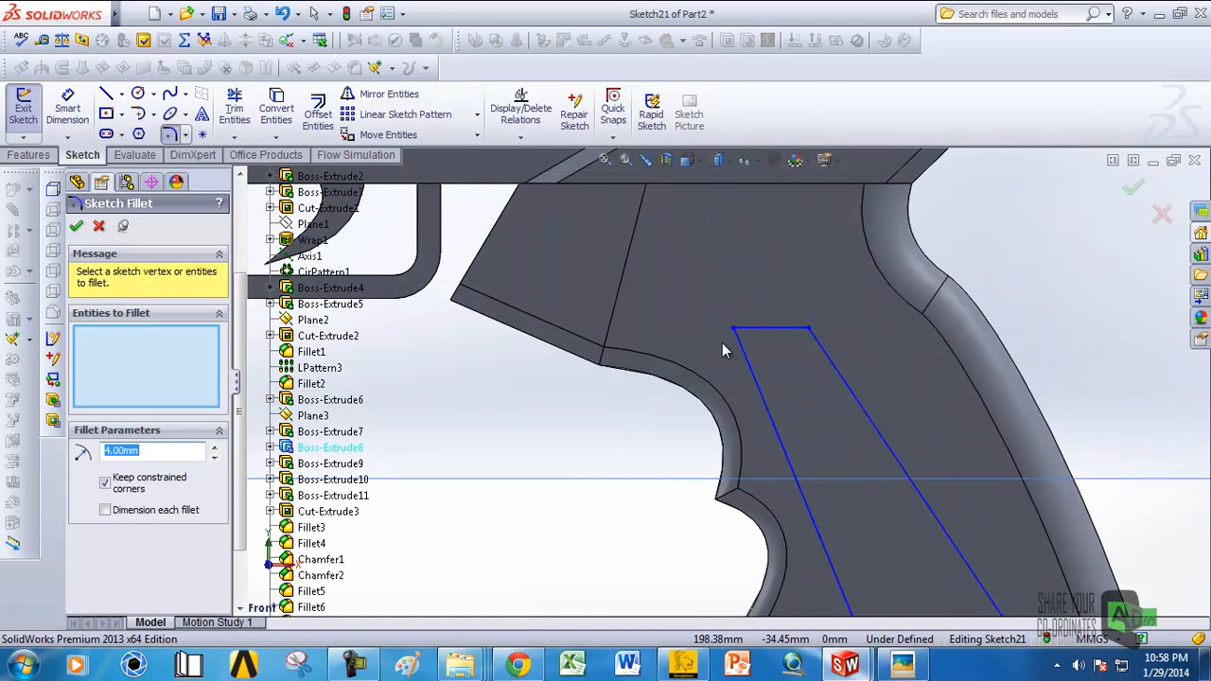
left_click(744, 342)
left_click(751, 338)
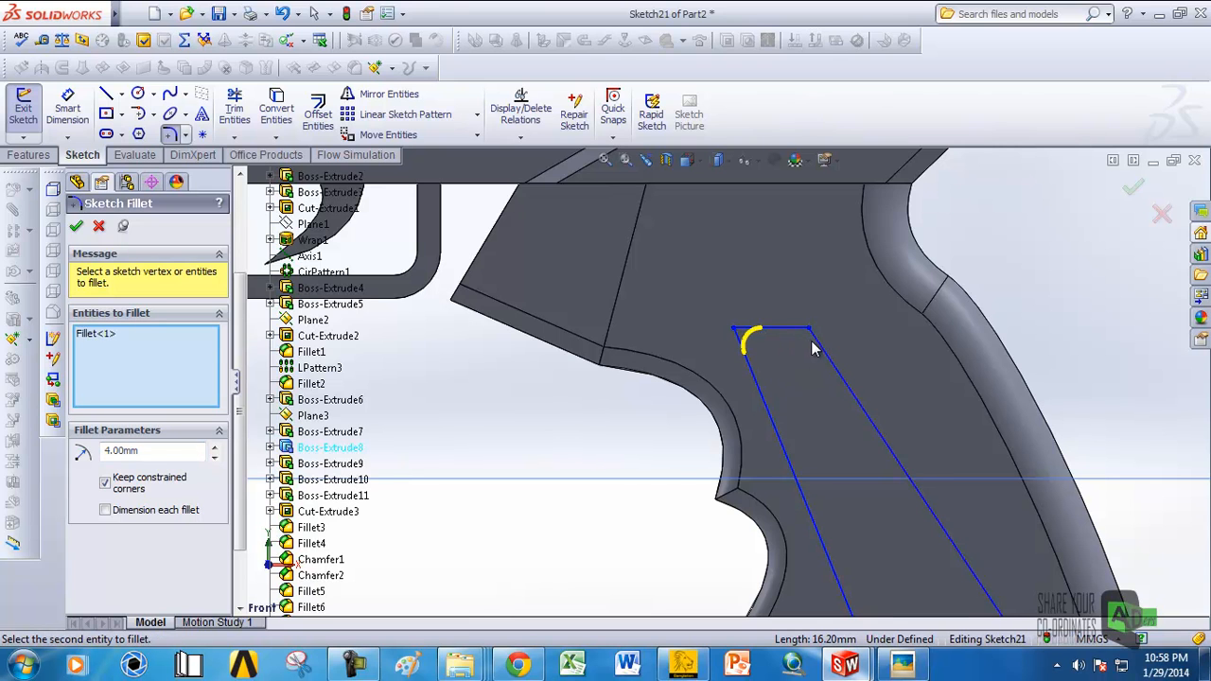
left_click(815, 343)
left_click(793, 339)
scroll(863, 439, "up", 5)
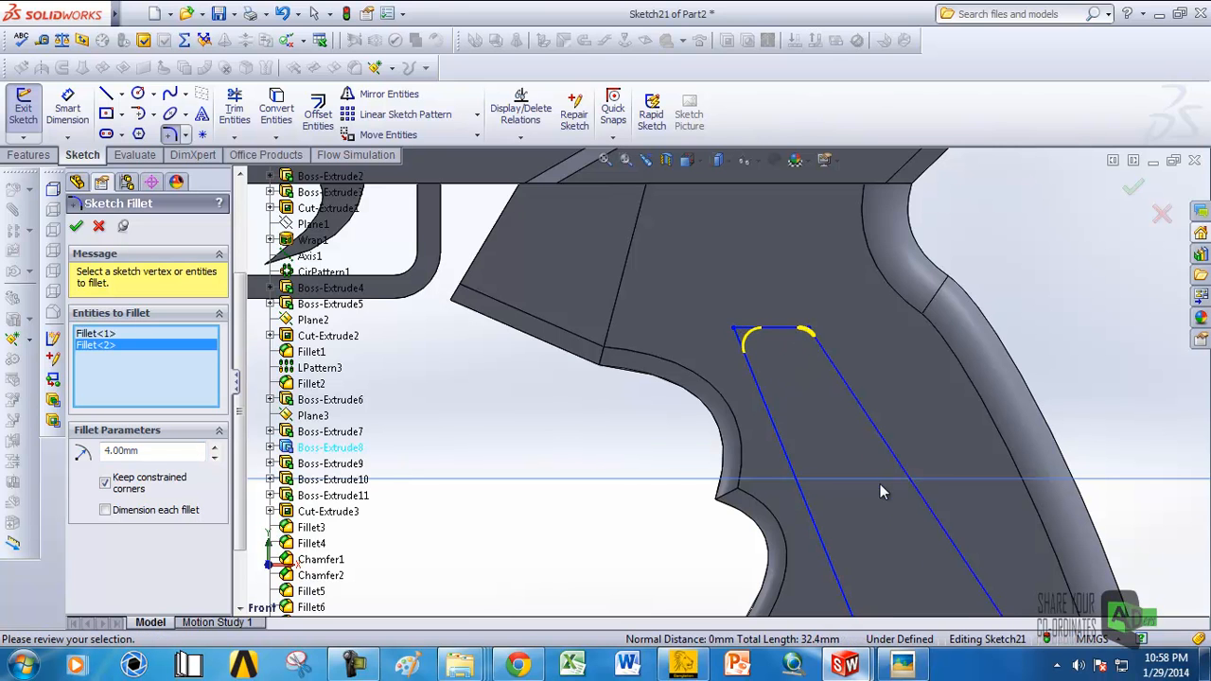
scroll(790, 535, "down", 4)
left_click(820, 484)
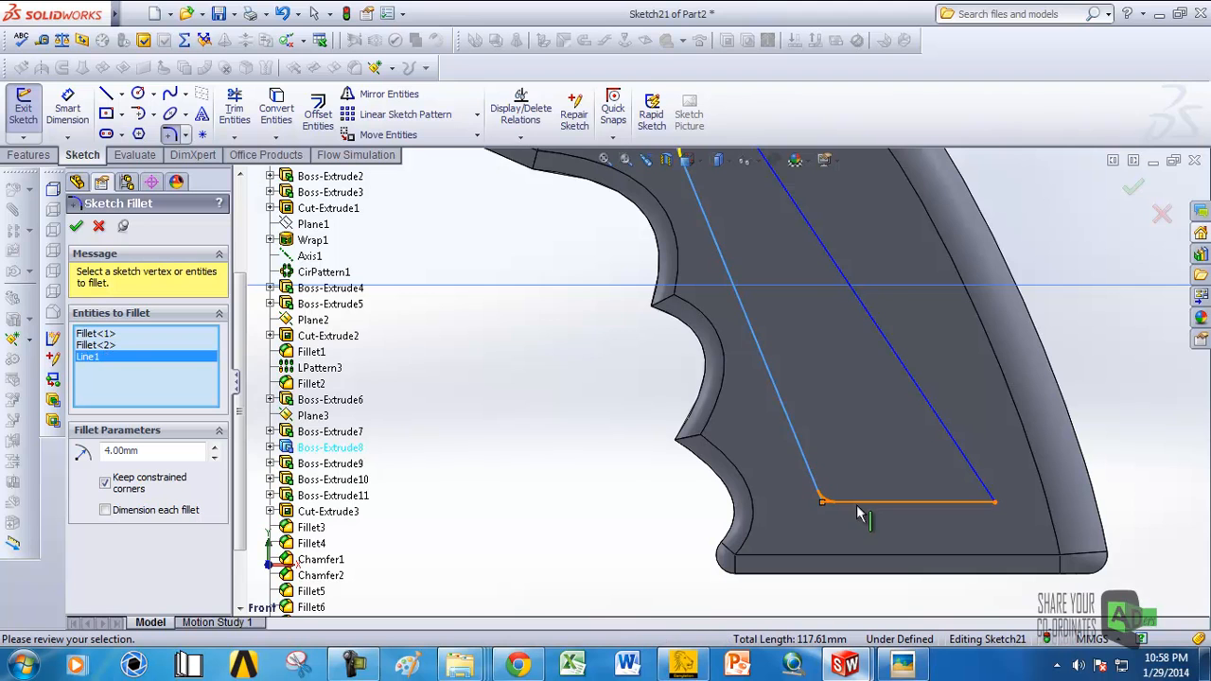
right_click(138, 368)
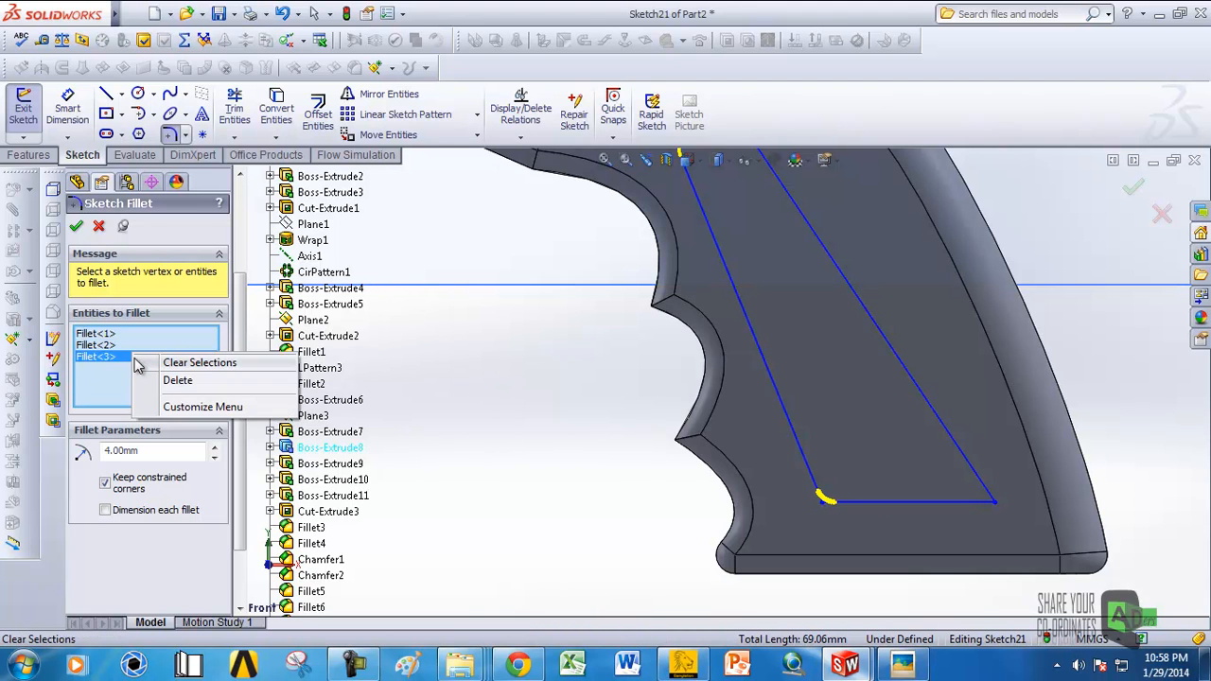
left_click(194, 380)
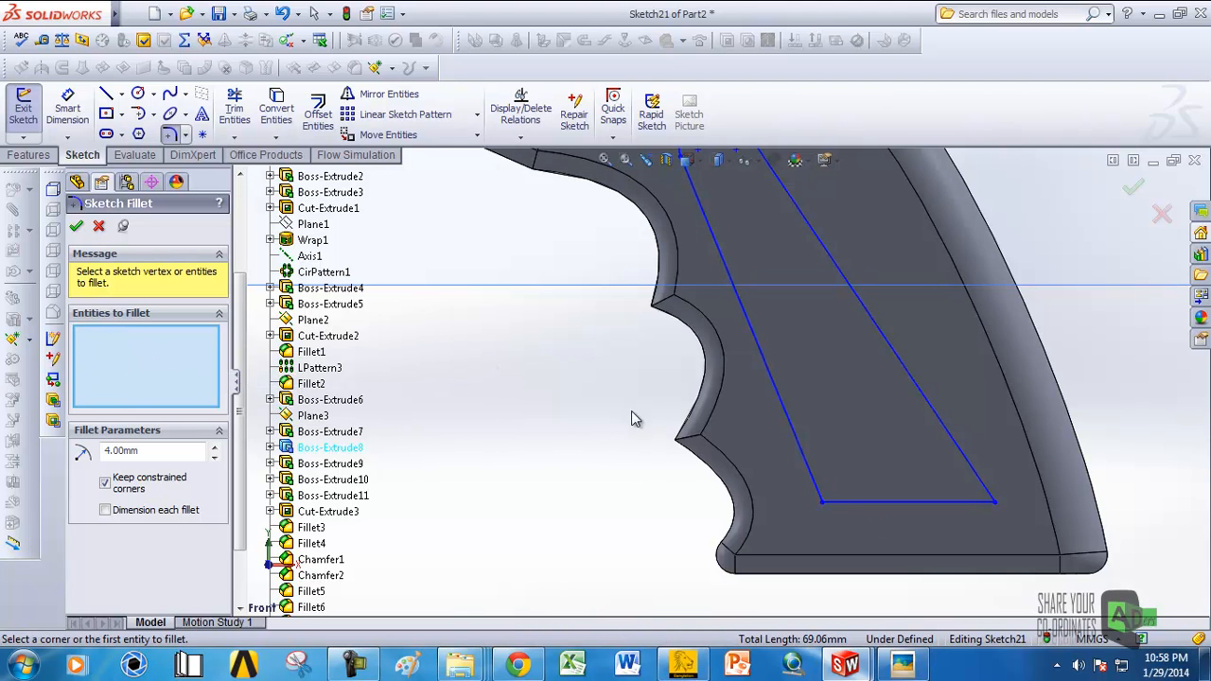
scroll(568, 379, "up", 3)
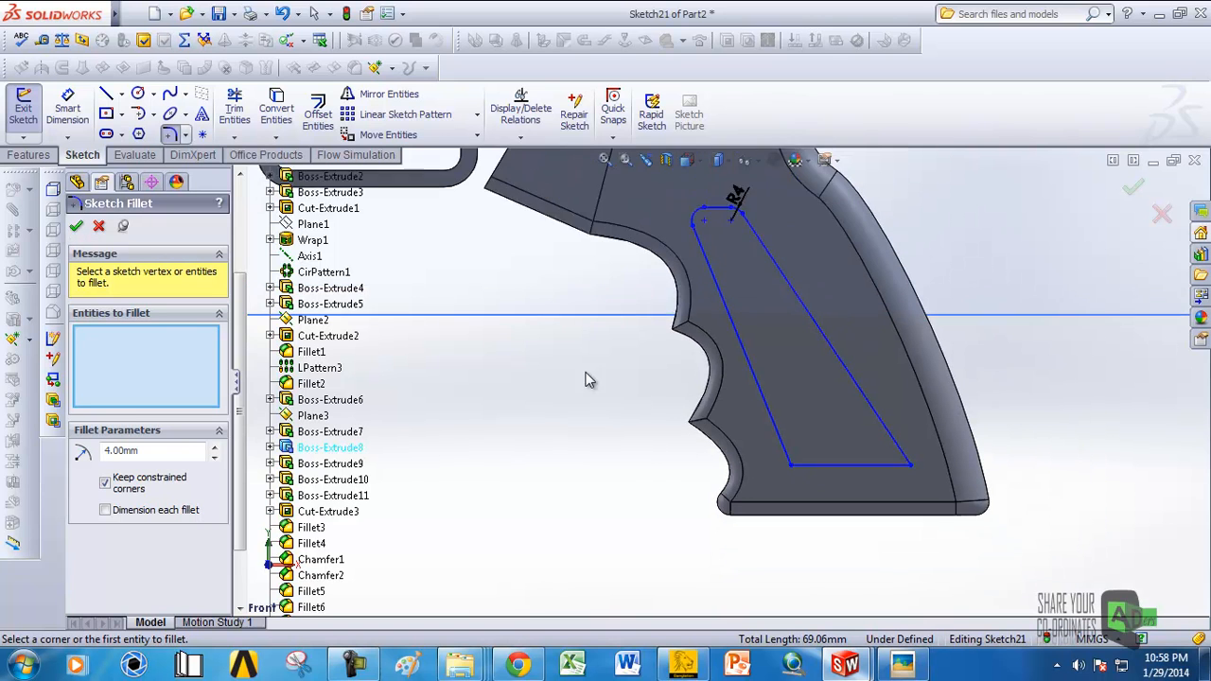
scroll(804, 432, "down", 3)
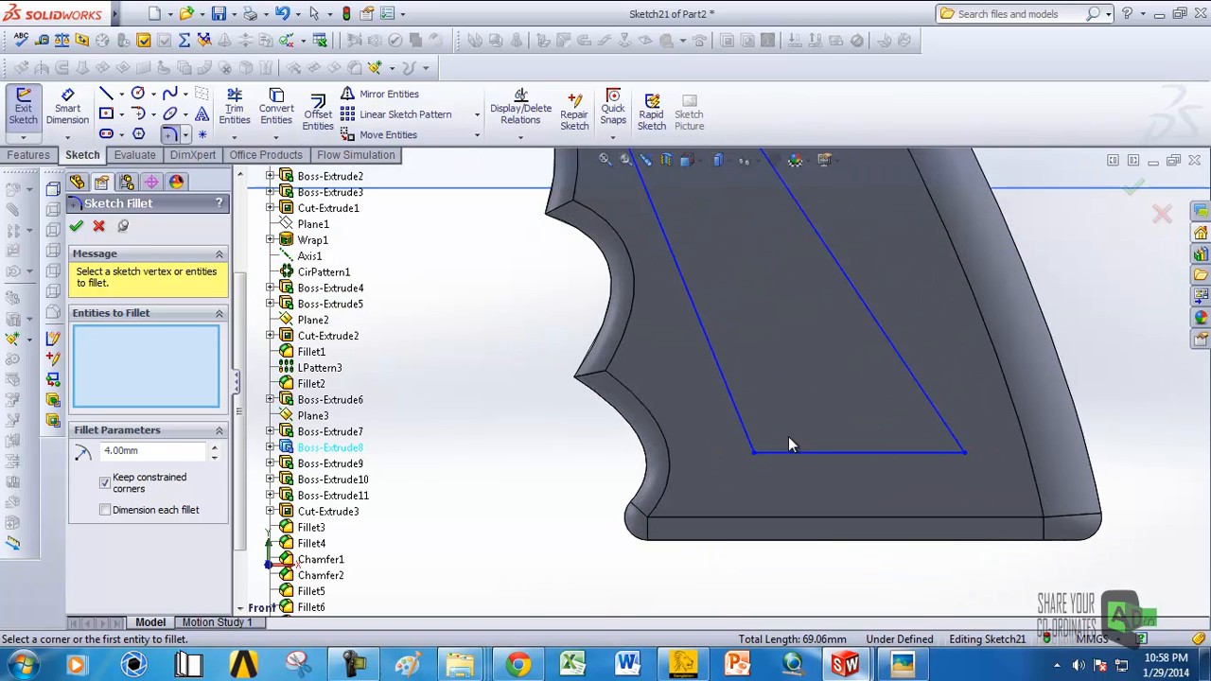
Step: Round the two lower corners of the grip outline with 10 mm sketch fillets
left_click(762, 453)
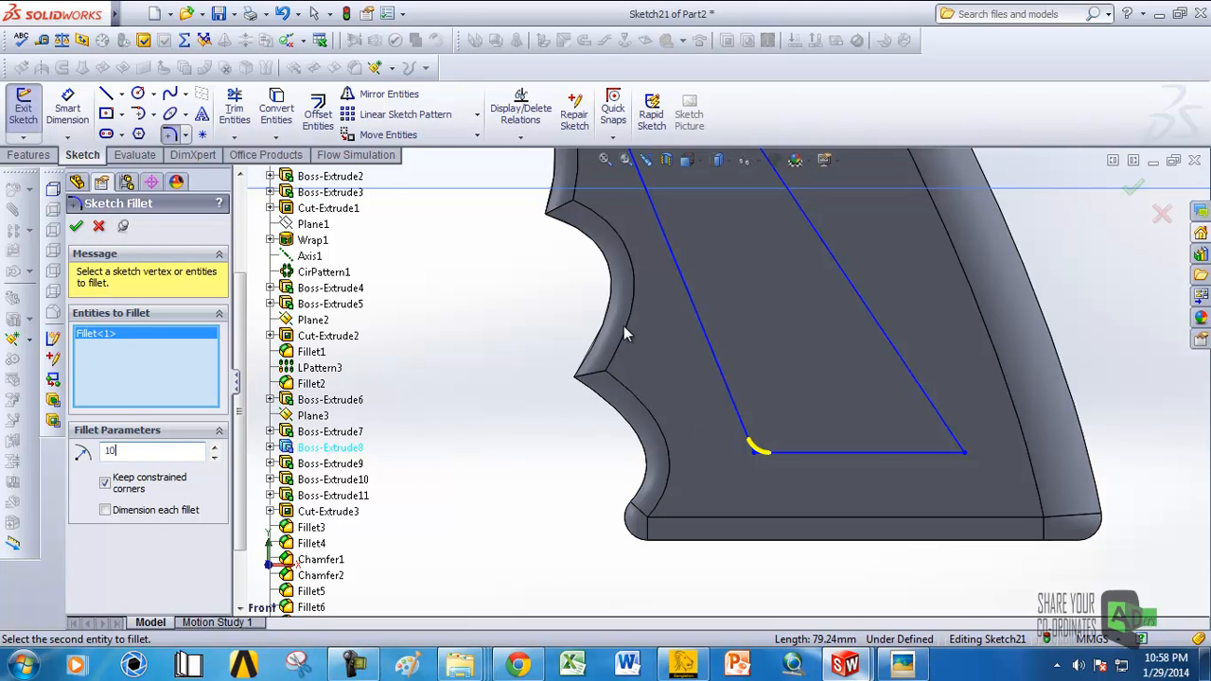
left_click(878, 458)
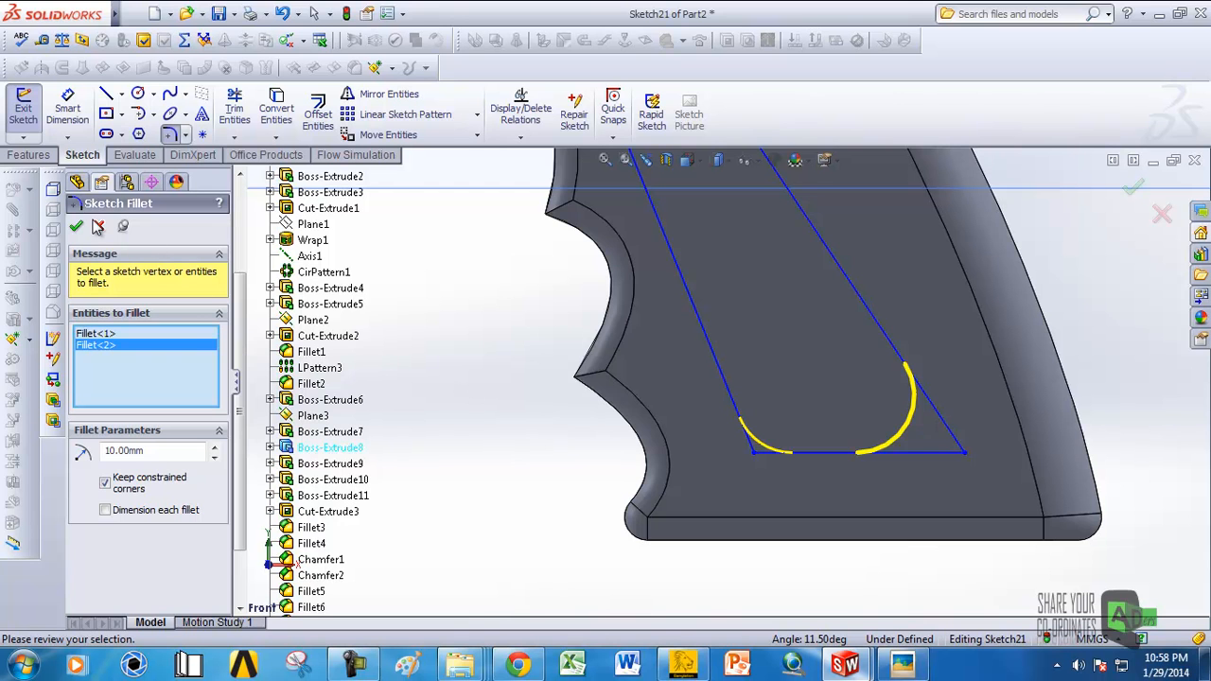
left_click(75, 227)
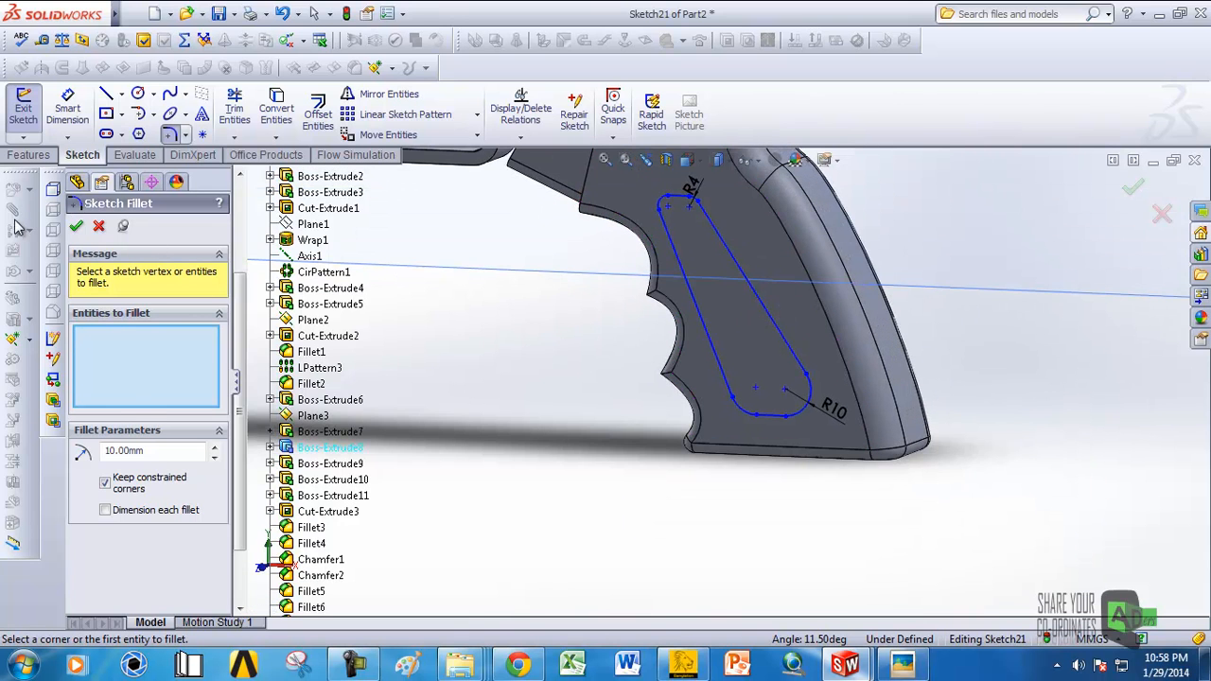
Step: Cut the rounded outline into the grip's side face as a blind 1 mm deep recess
left_click(28, 154)
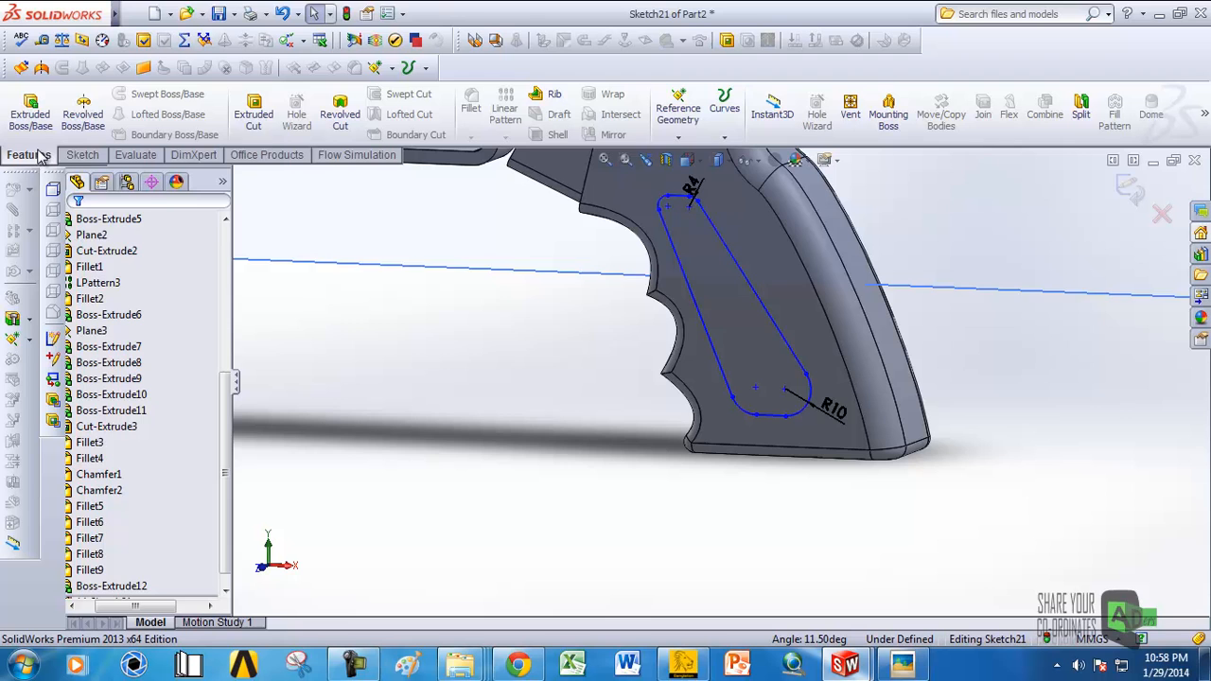
left_click(253, 114)
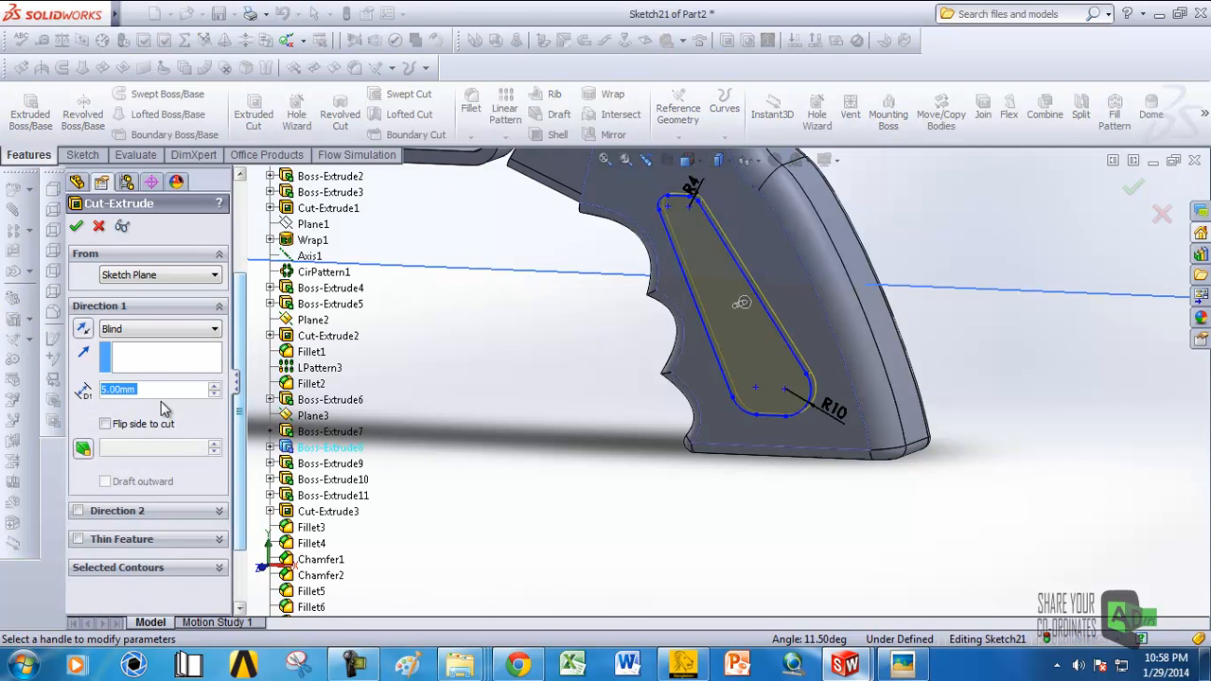
type("1")
key("Return")
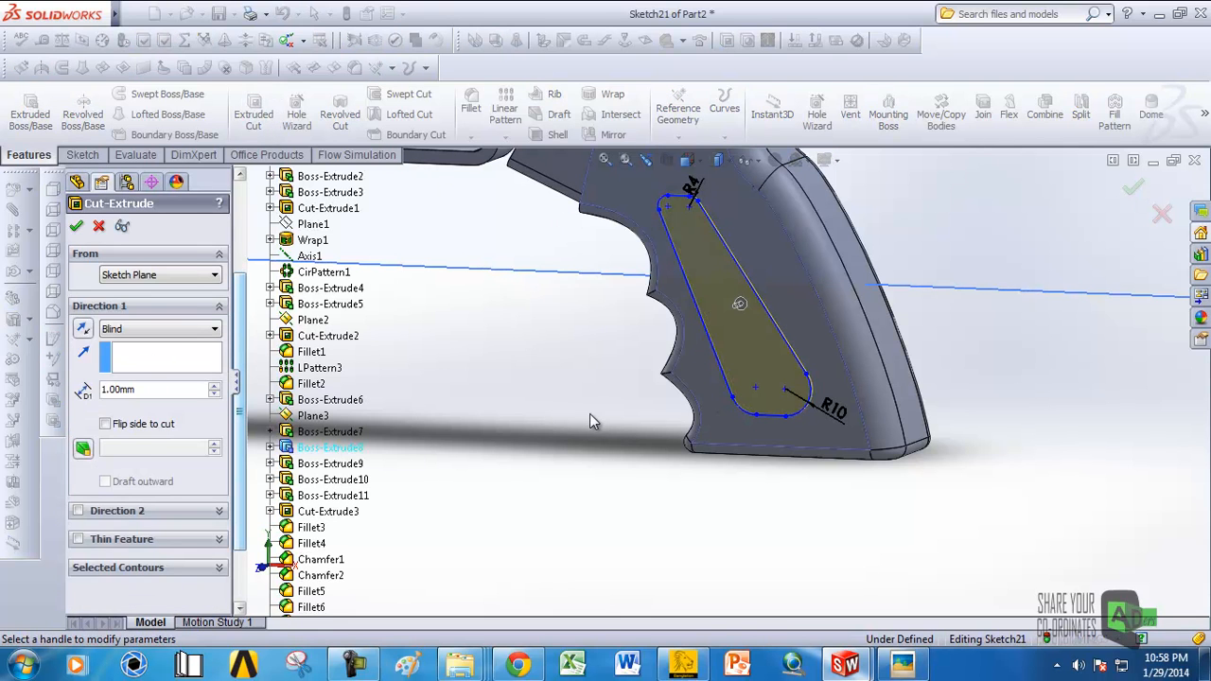
left_click(81, 229)
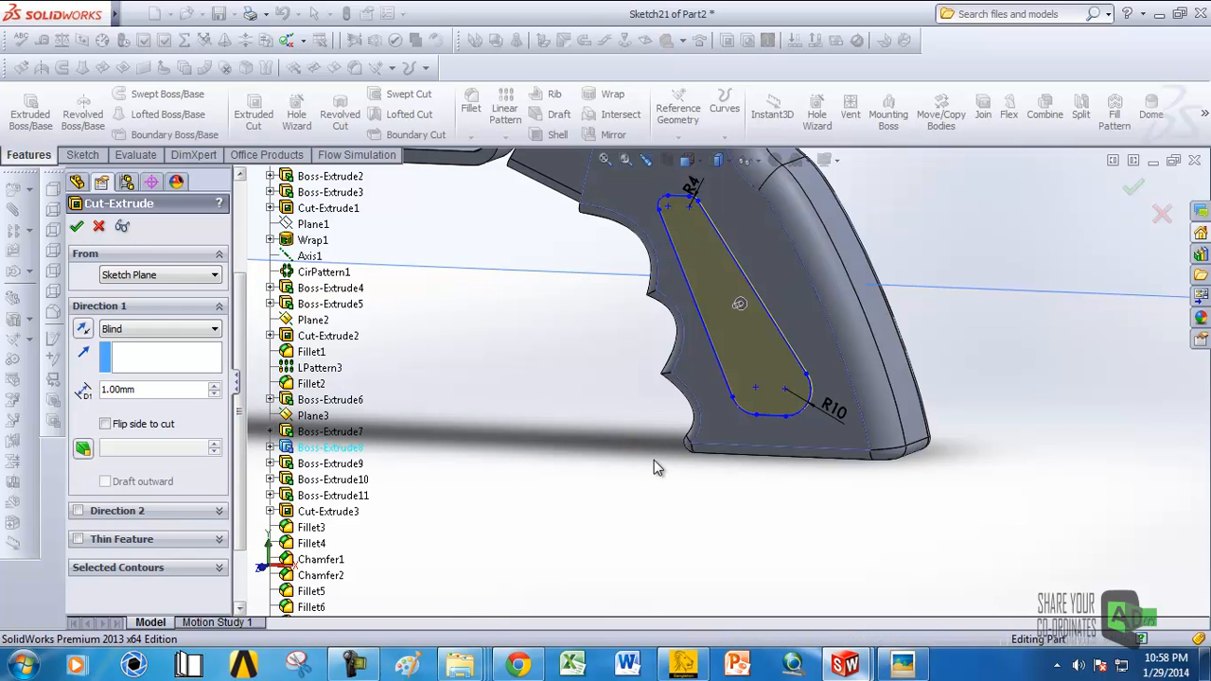
Step: Mirror the grip recess cut about Plane3 onto the opposite side of the grip
scroll(820, 365, "up", 8)
middle_click_drag(820, 367, 624, 356)
left_click(769, 402)
left_click(605, 135)
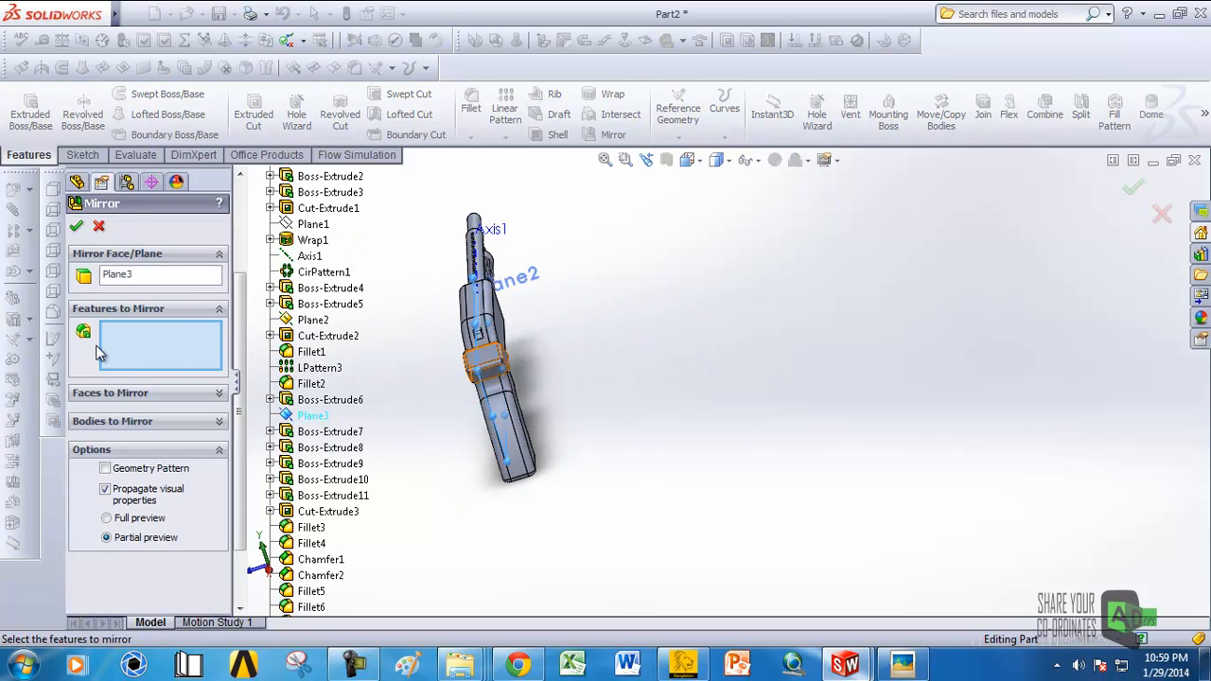
scroll(349, 520, "down", 2)
left_click(328, 607)
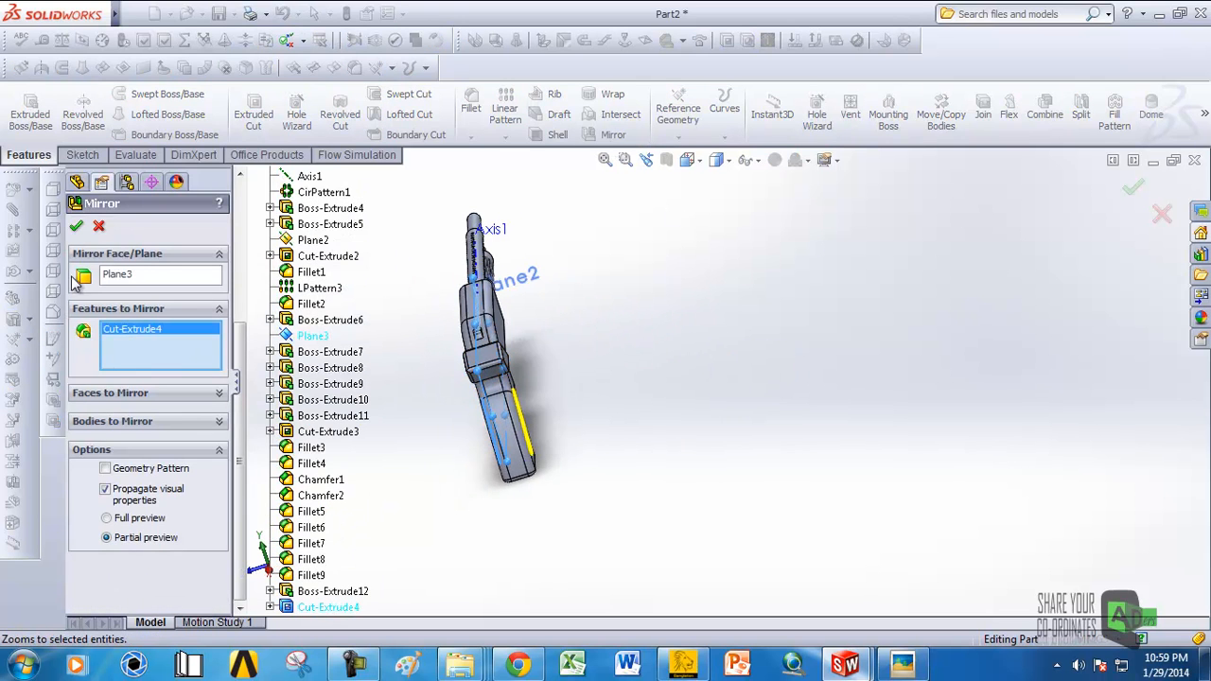
key("Return")
Step: Inspect the recesses on both sides of the grip and the whole shotgun model from several angles
scroll(610, 437, "down", 10)
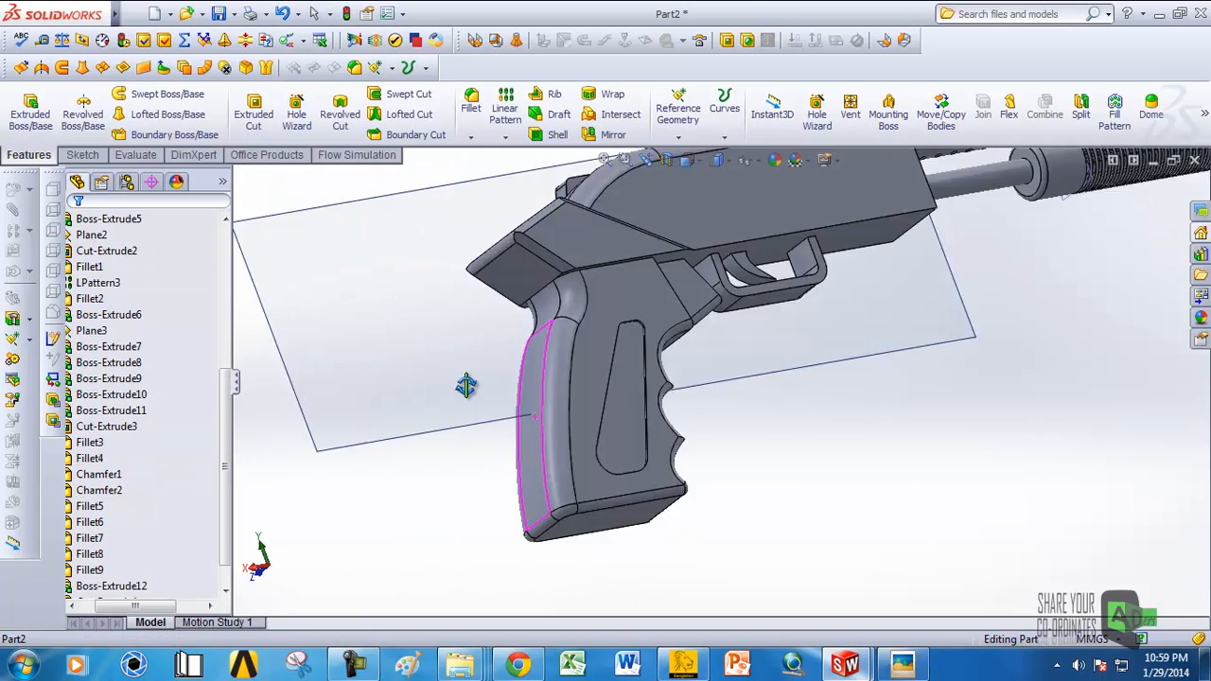
middle_click_drag(611, 437, 527, 511)
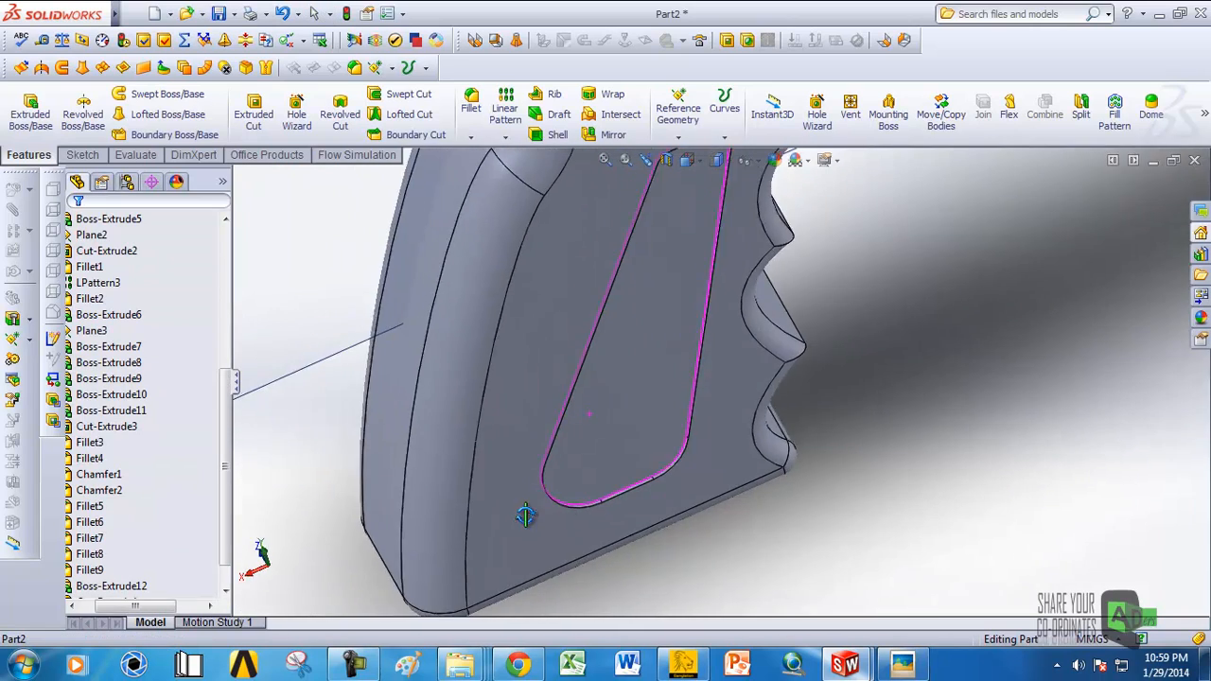
scroll(646, 439, "up", 6)
middle_click_drag(641, 417, 574, 295)
middle_click_drag(767, 341, 785, 322)
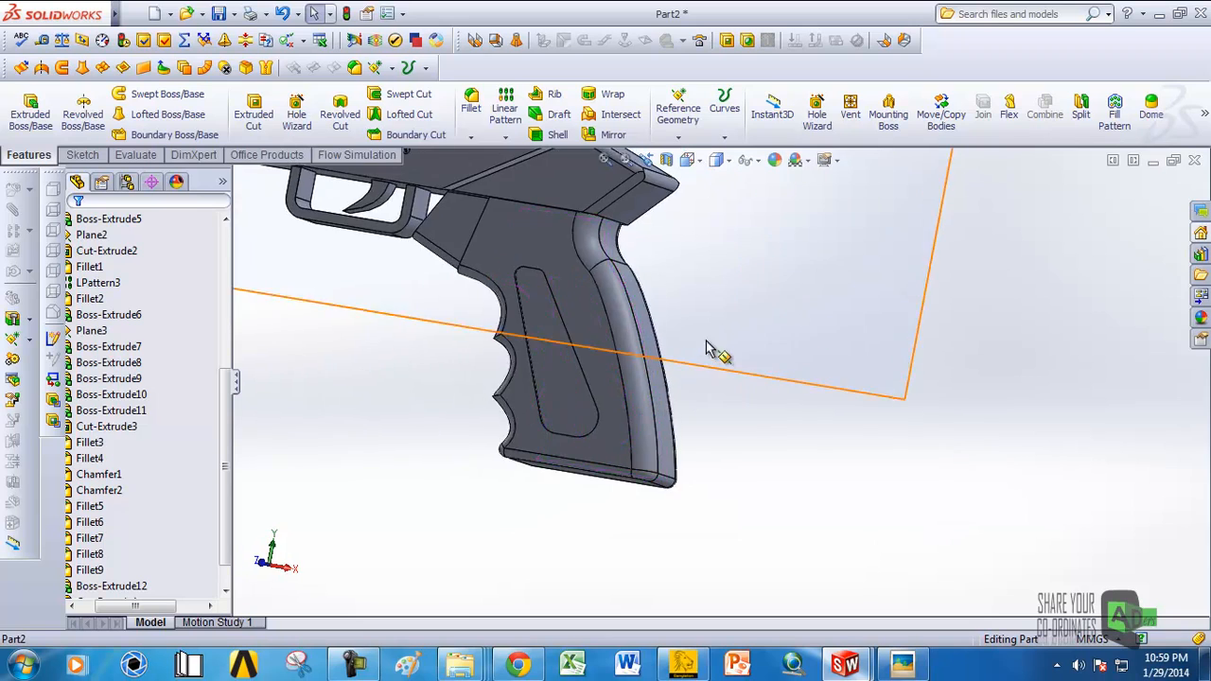
scroll(728, 331, "up", 5)
middle_click_drag(691, 331, 629, 381)
scroll(475, 299, "down", 8)
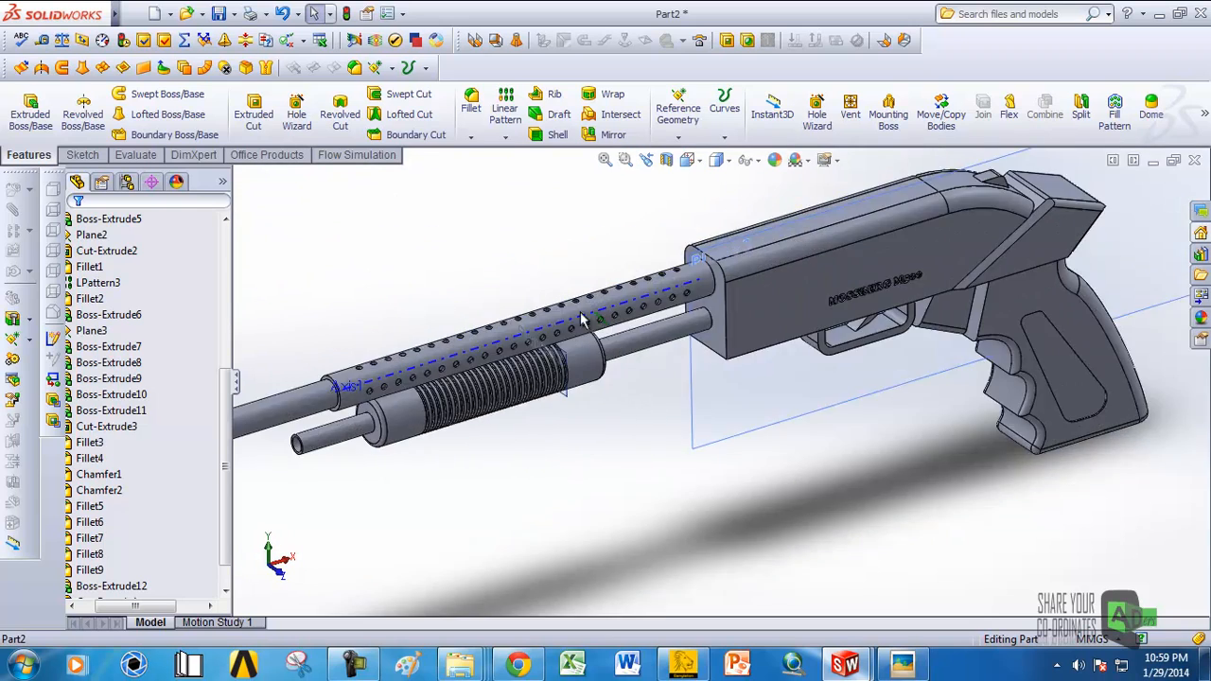
scroll(601, 331, "up", 5)
middle_click_drag(693, 336, 722, 309)
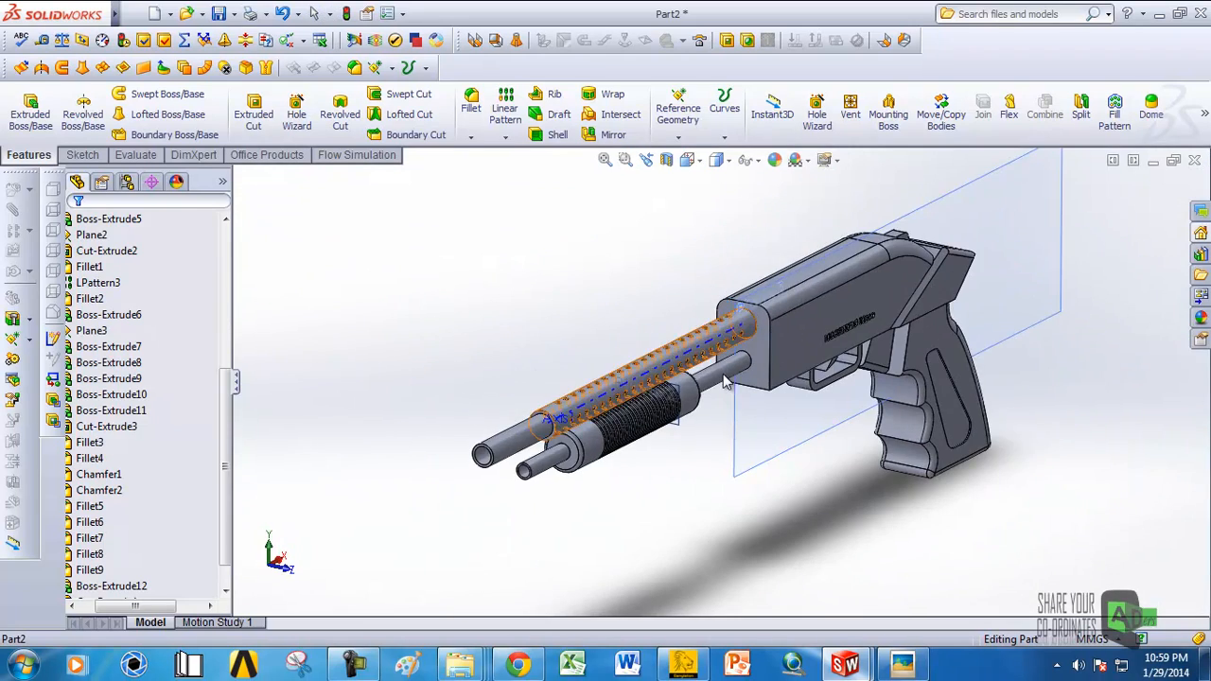
scroll(677, 393, "down", 6)
scroll(839, 377, "up", 6)
middle_click_drag(473, 402, 595, 311)
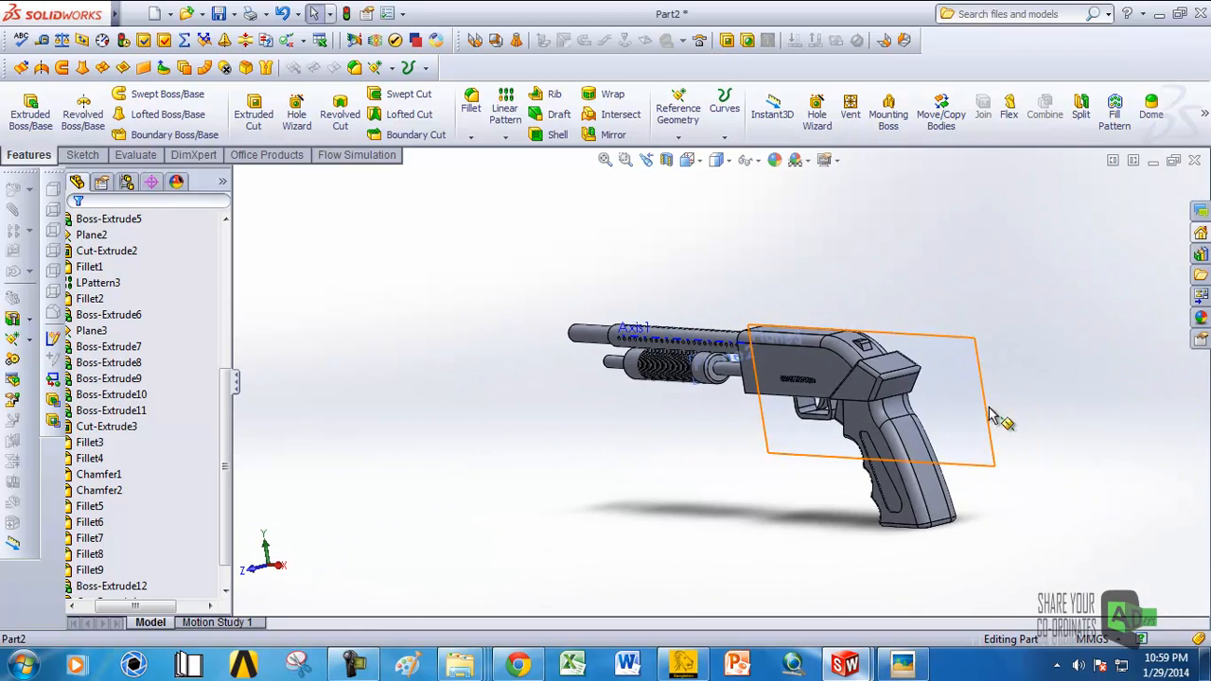
scroll(996, 416, "down", 3)
mouse_move(846, 357)
middle_mouse_down()
mouse_move(843, 377)
mouse_move(833, 354)
middle_mouse_up()
scroll(715, 416, "up", 2)
scroll(714, 420, "up", 3)
scroll(689, 424, "down", 4)
middle_click_drag(649, 397, 754, 446)
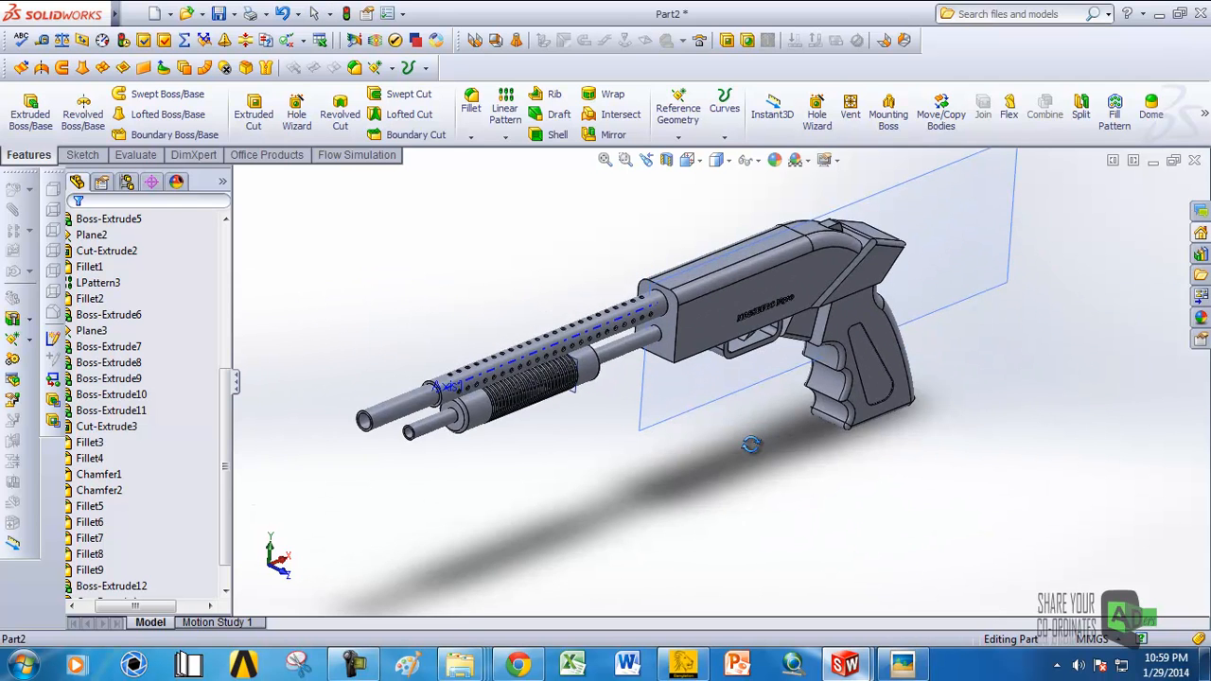
scroll(772, 514, "up", 2)
middle_click_drag(774, 505, 626, 478)
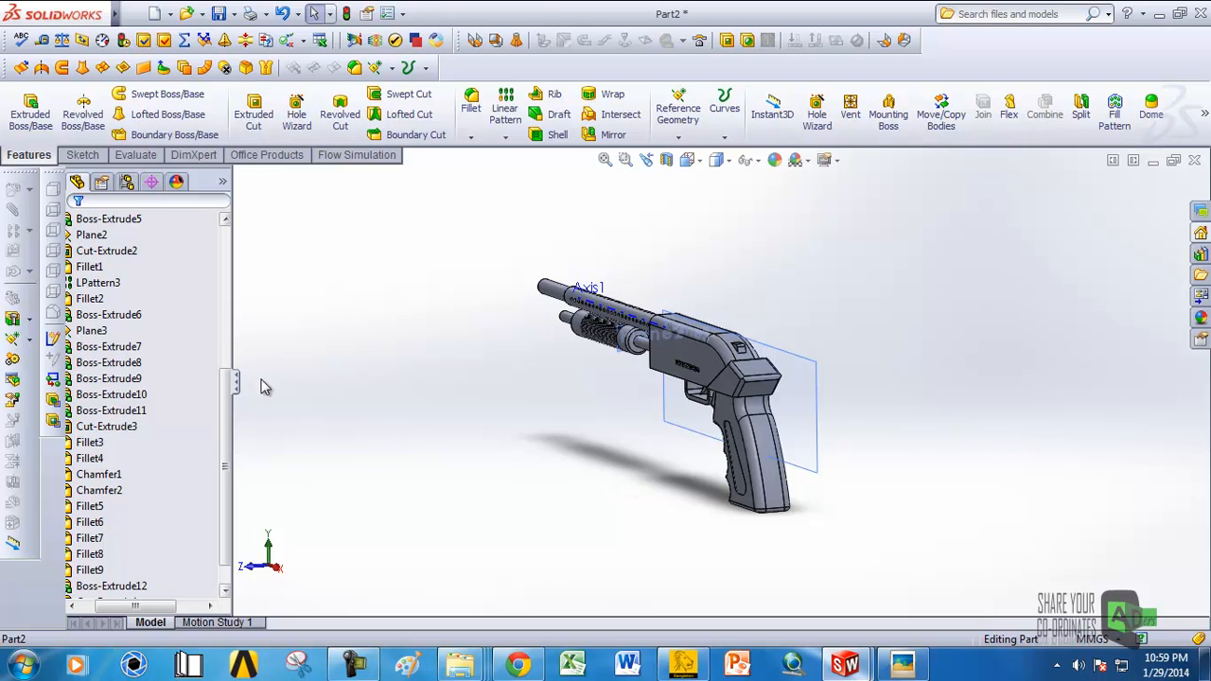
Step: Review the feature history from its beginning, highlighting the receiver and perforated barrel extrusions together, and view the whole model
left_click_drag(227, 433, 227, 233)
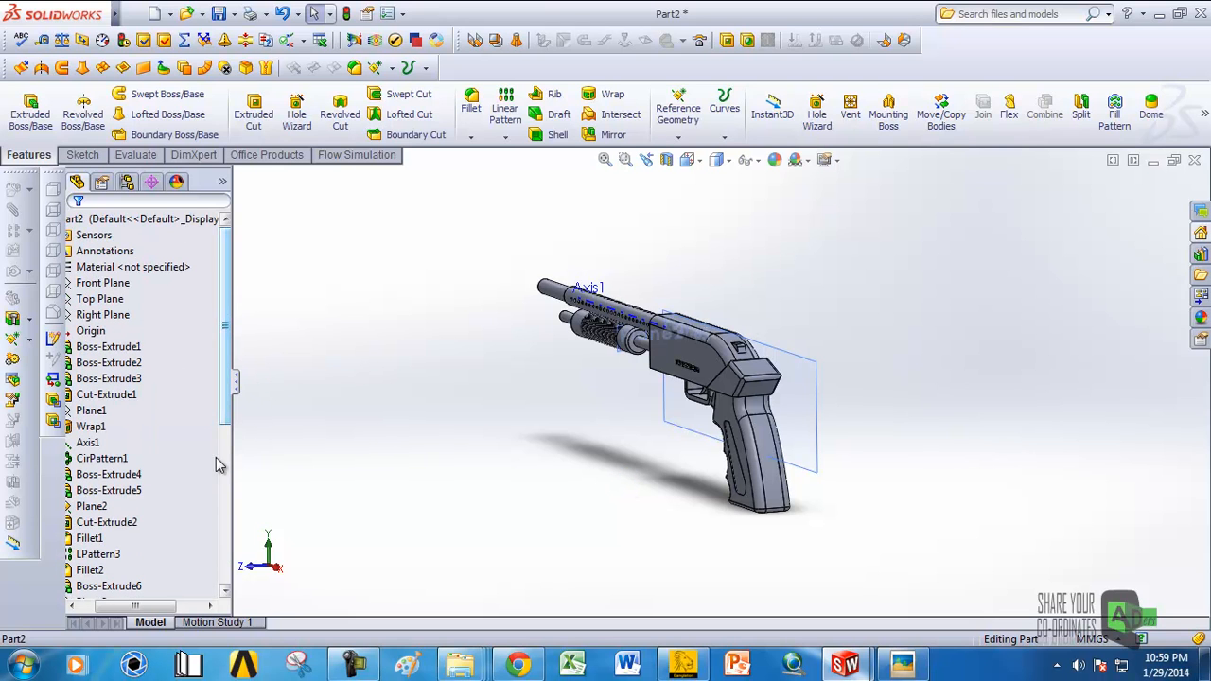
left_click_drag(112, 610, 90, 610)
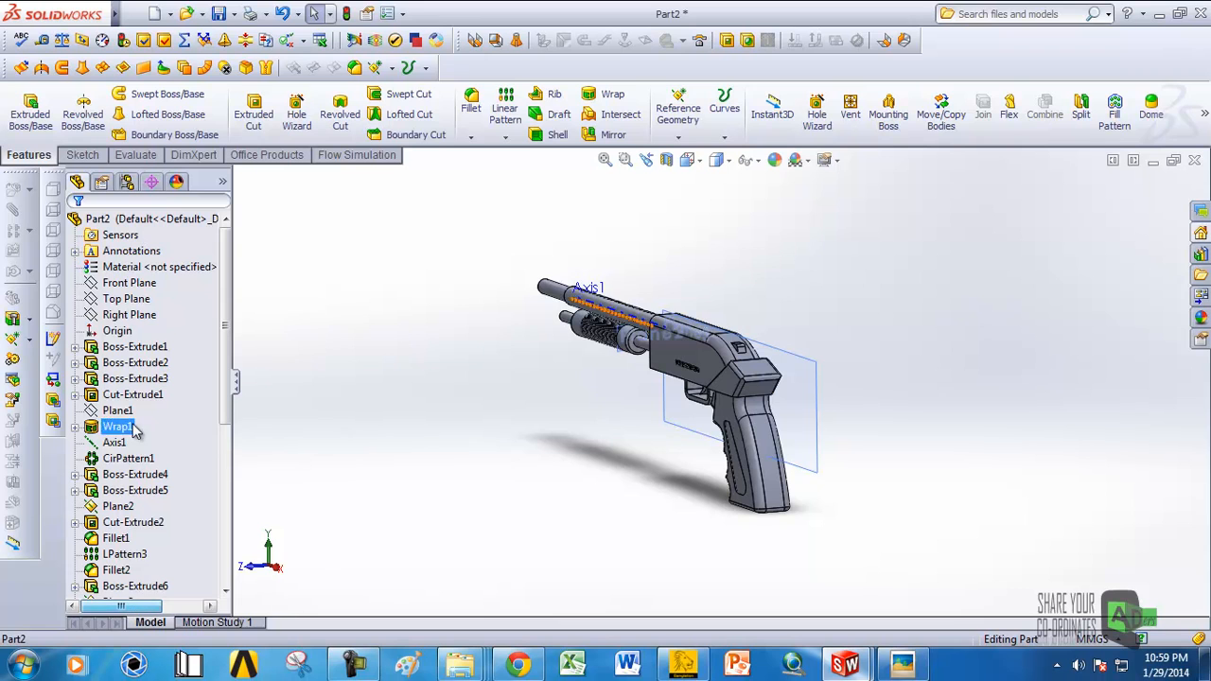
left_click(123, 350)
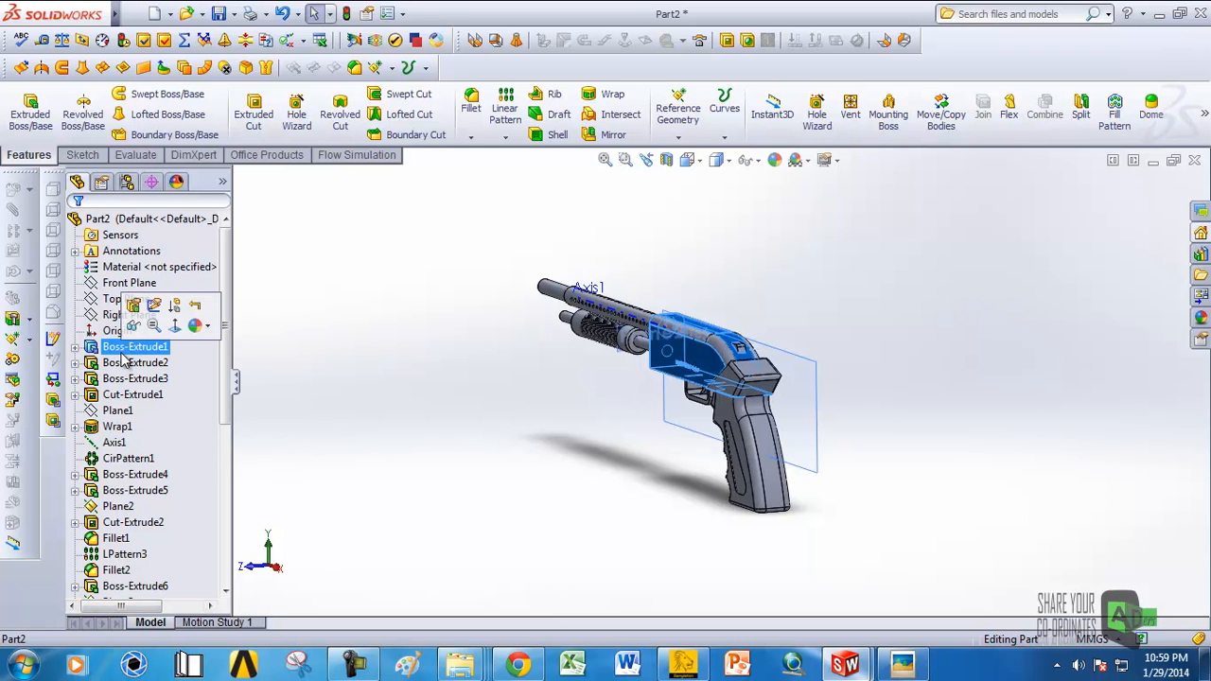
left_click(130, 364)
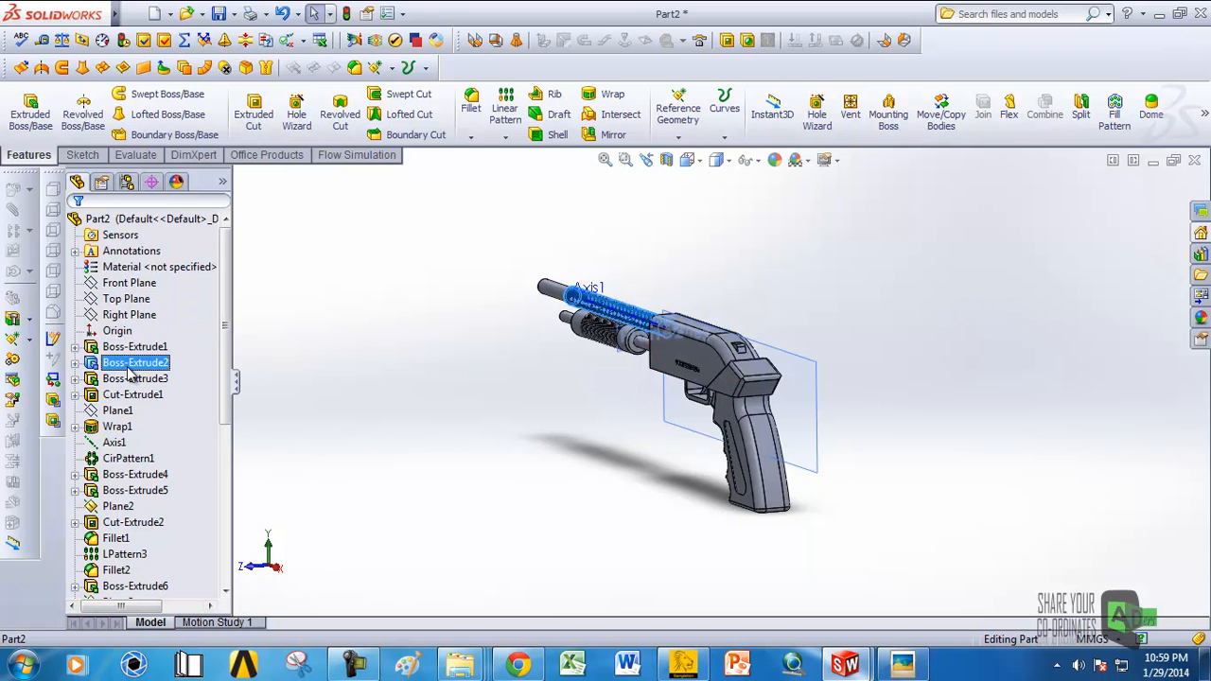
left_click(131, 347, "ctrl")
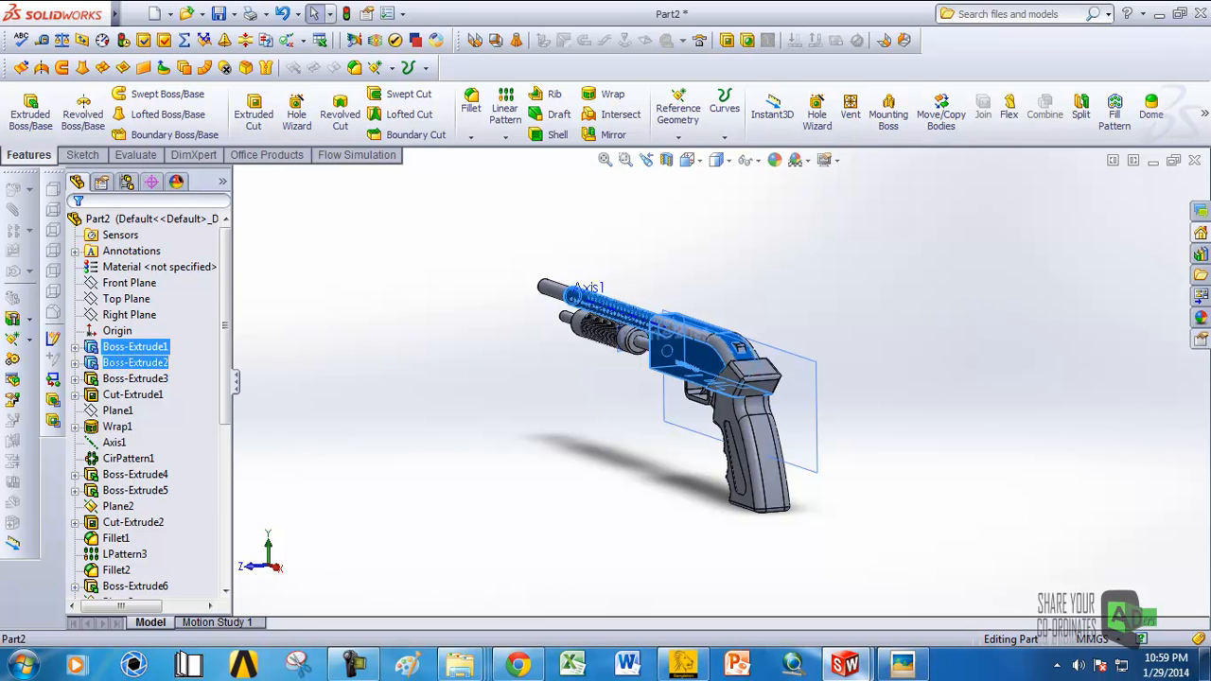
left_click(385, 343)
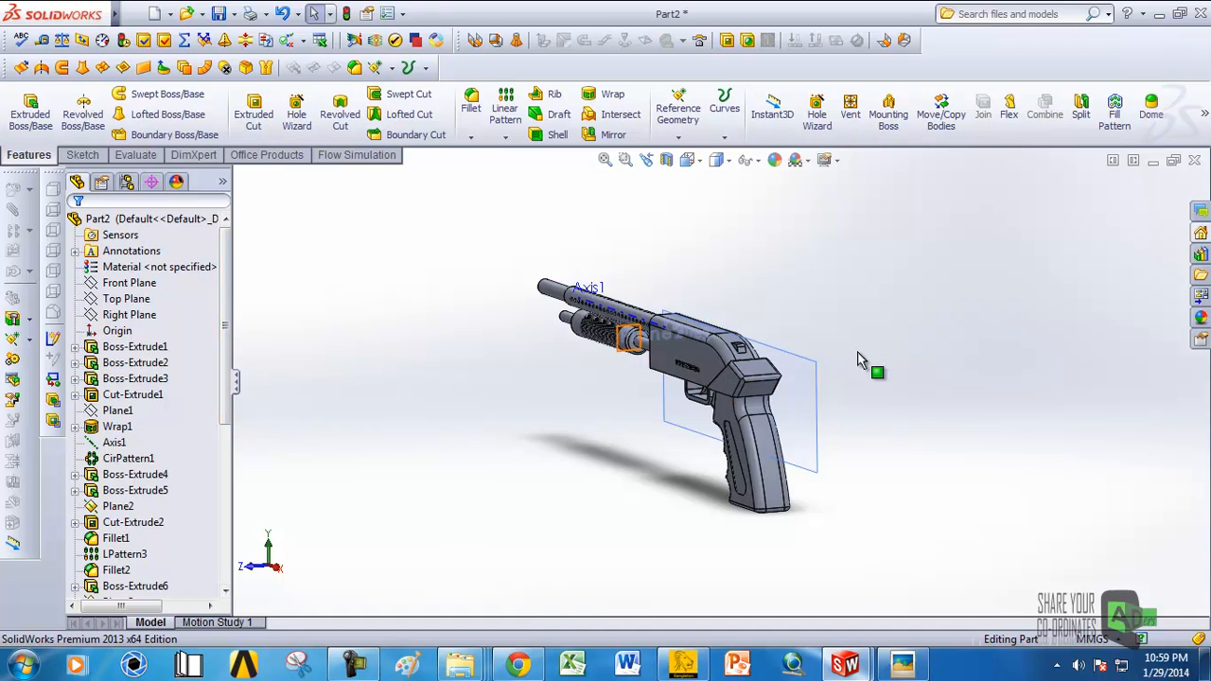
middle_click_drag(765, 371, 907, 394)
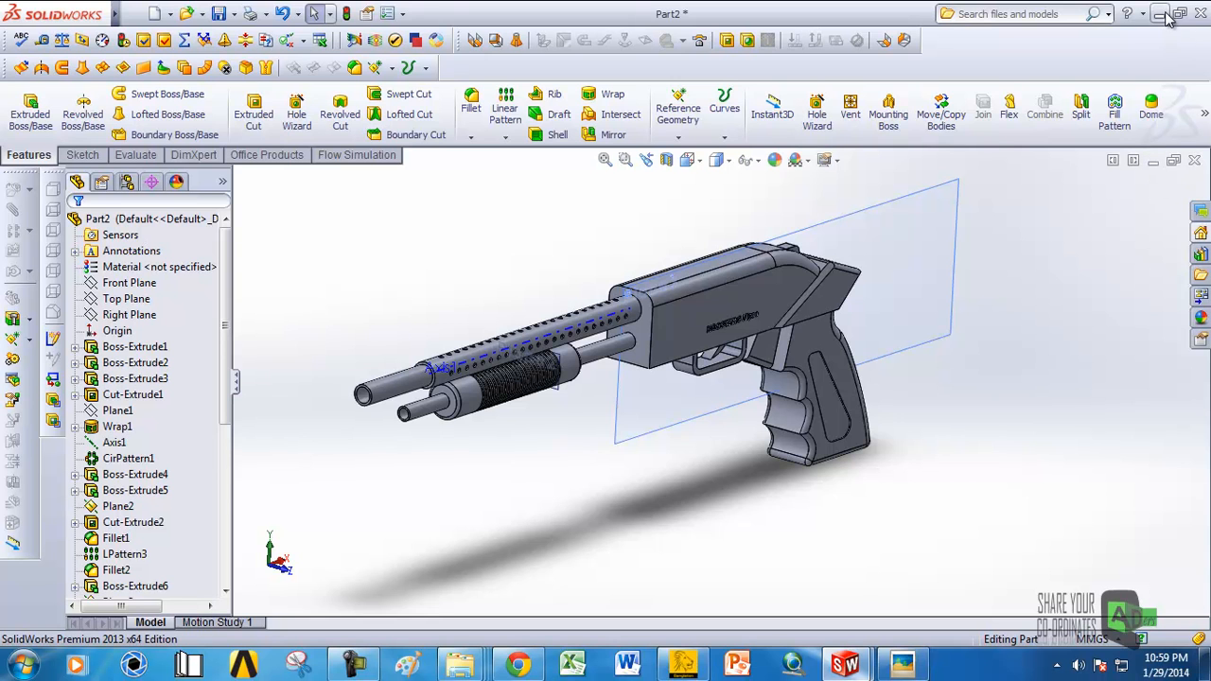
scroll(961, 293, "down", 5)
key("f")
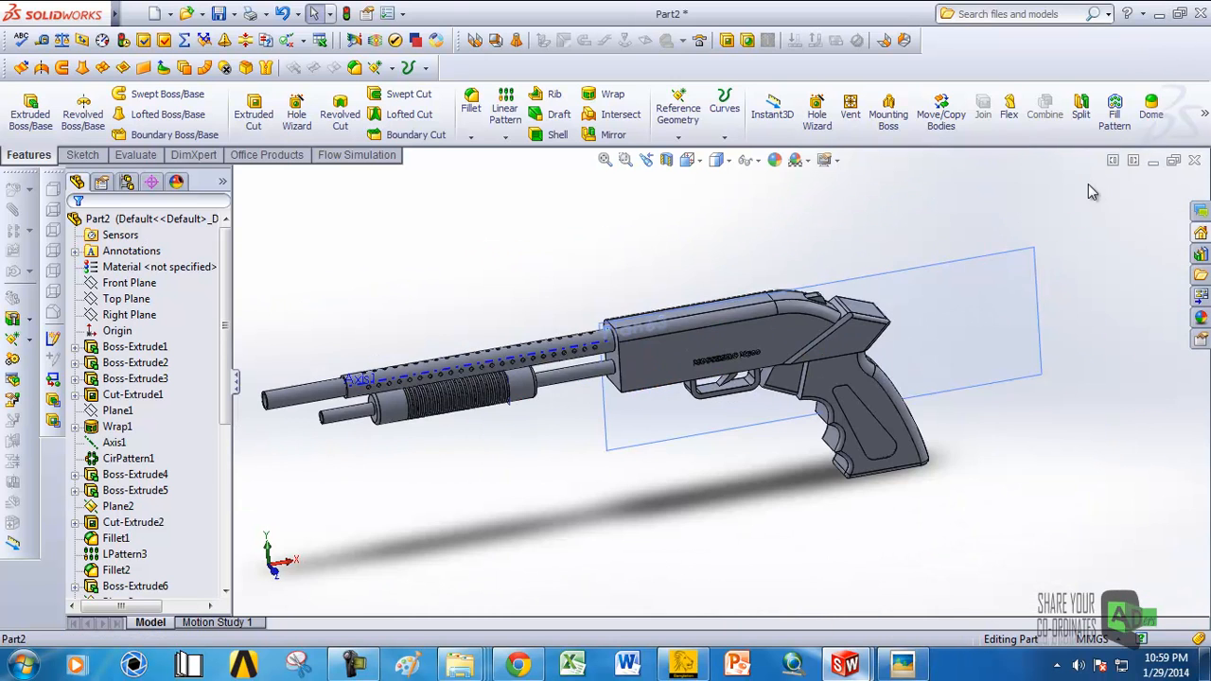
Step: Minimise SolidWorks and the browser, look at the files in the mossberg m 500 folder and minimise that window
left_click(1158, 16)
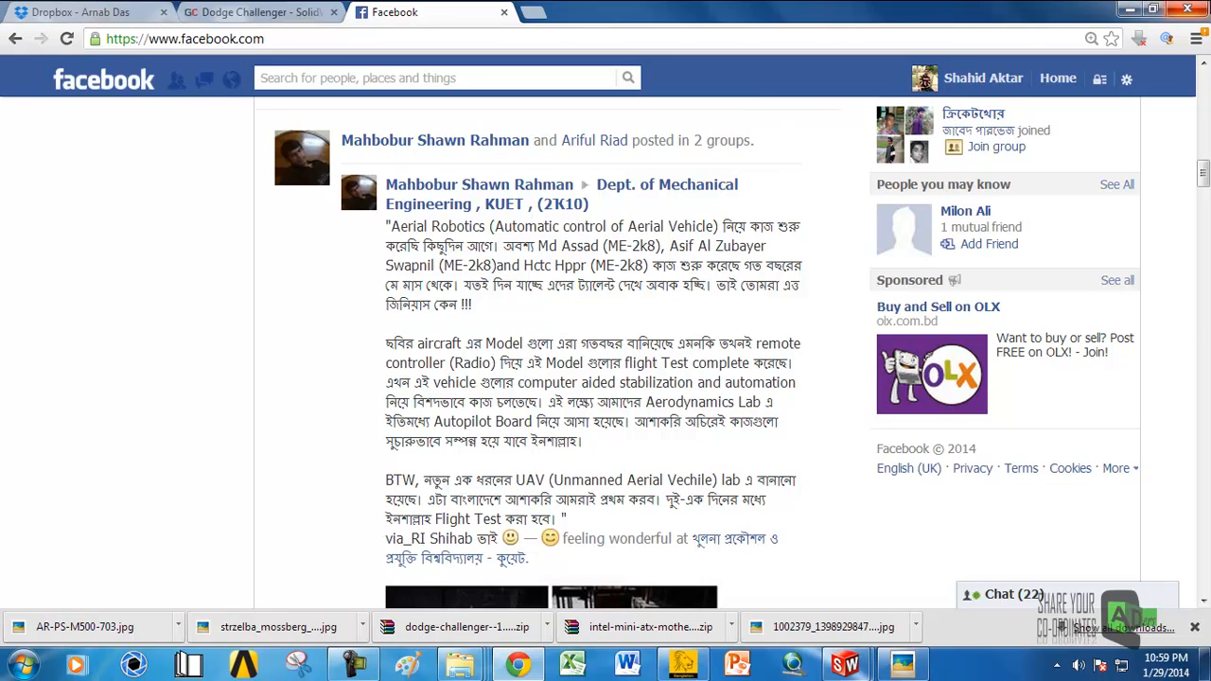
left_click(1143, 7)
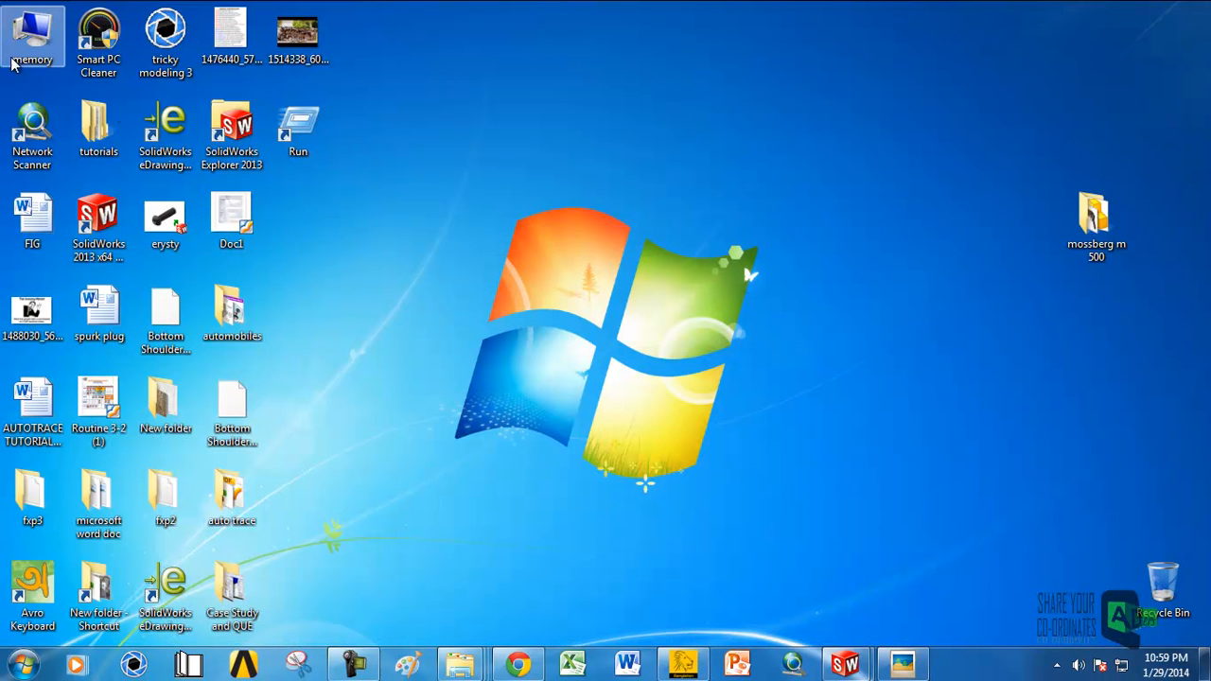
mouse_move(460, 664)
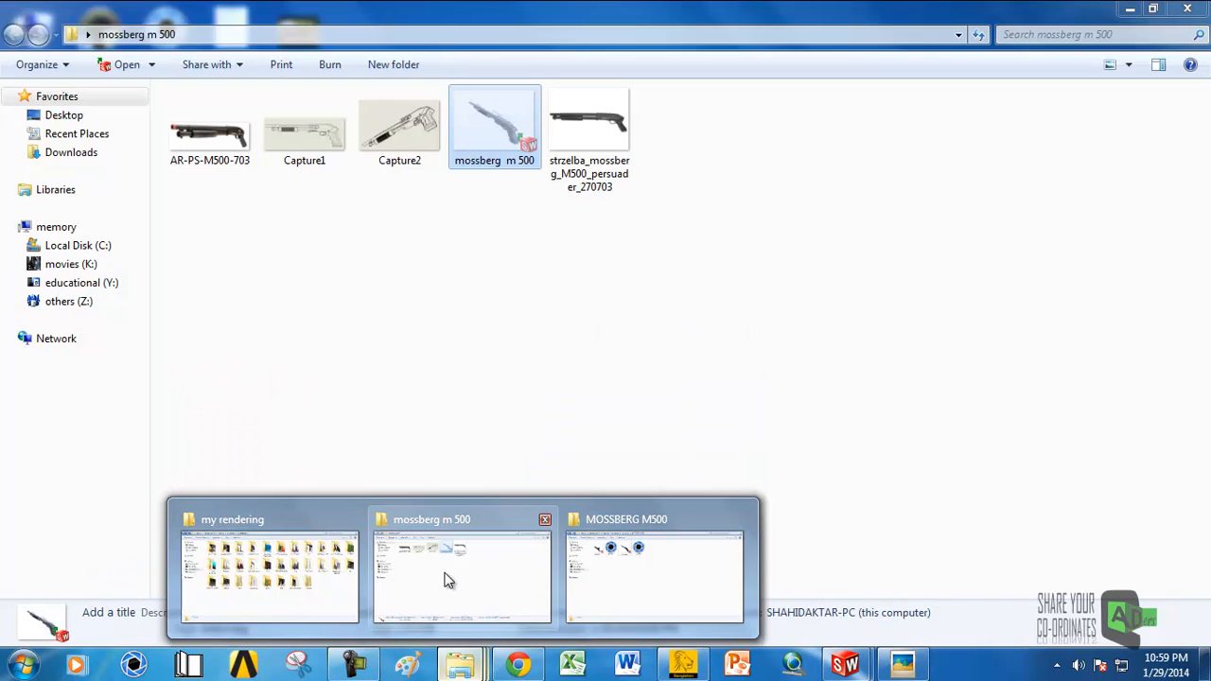
left_click(448, 579)
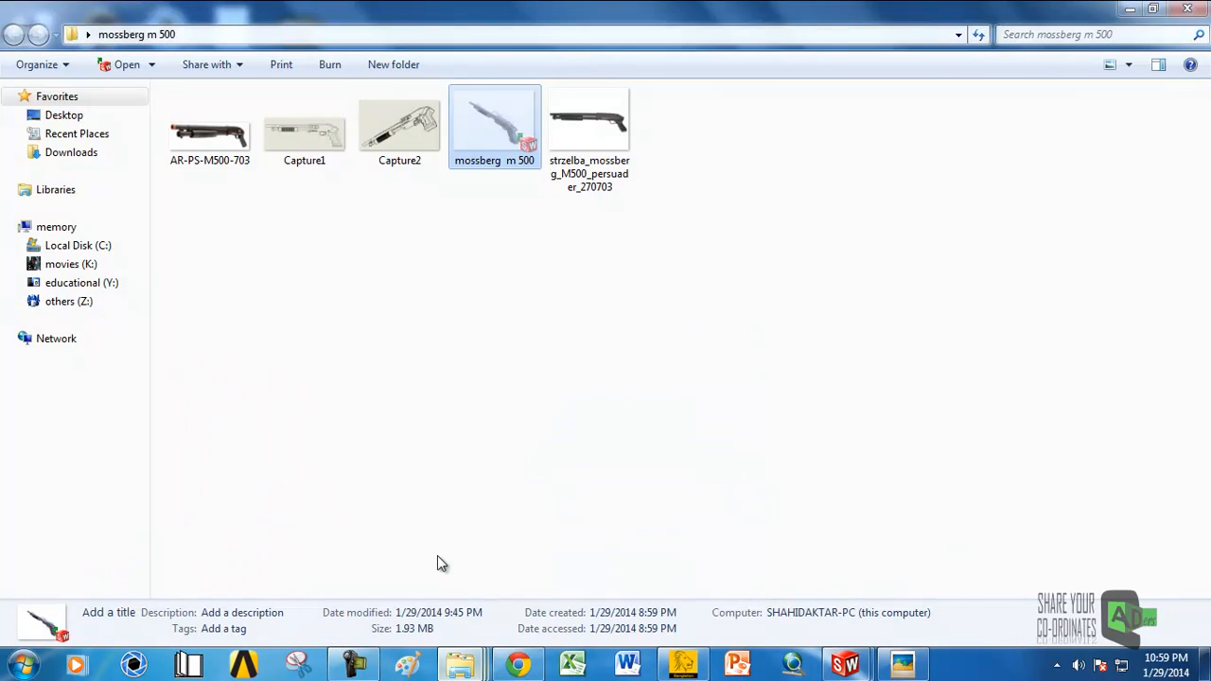
left_click(539, 387)
left_click(1126, 8)
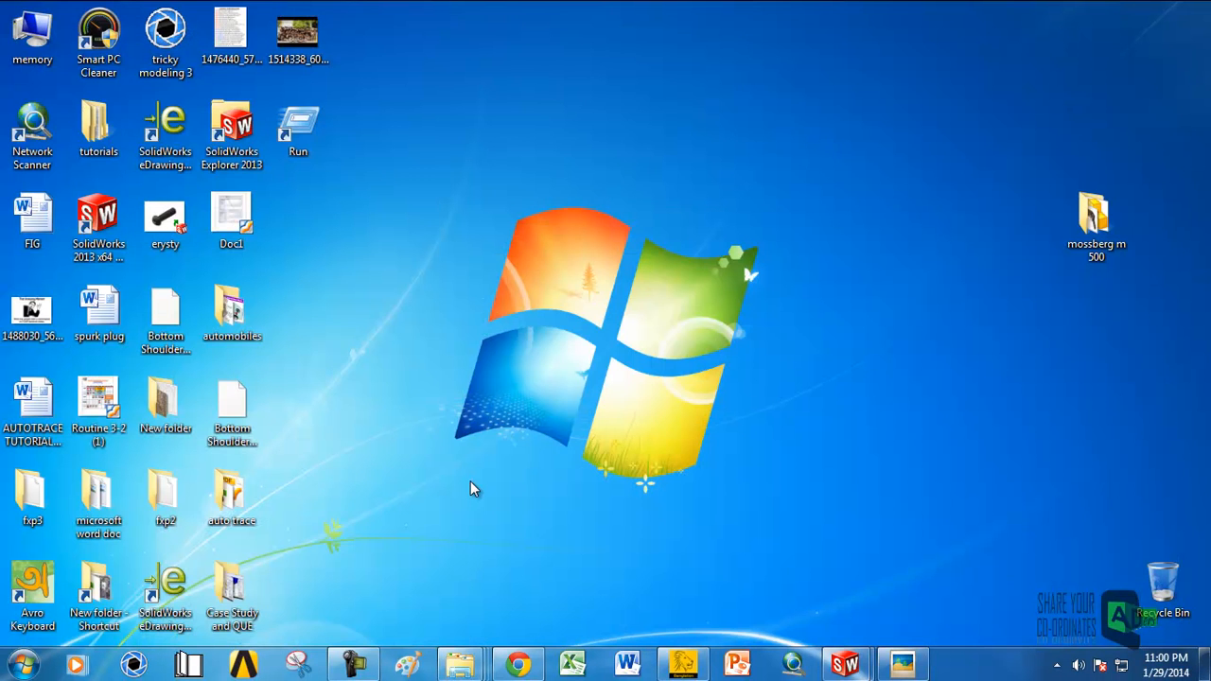
Step: Open the MOSSBERG M500 folder inside my rendering and view the rendered images untitled.69 and untitled.70
mouse_move(465, 662)
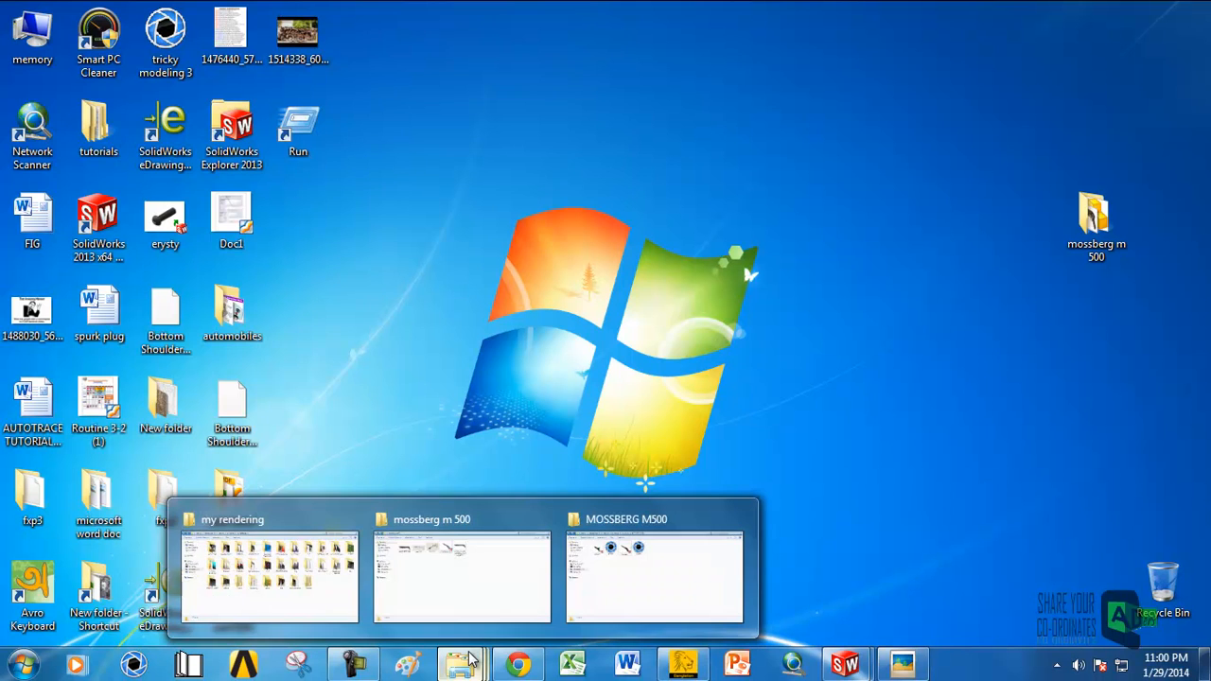
left_click(315, 594)
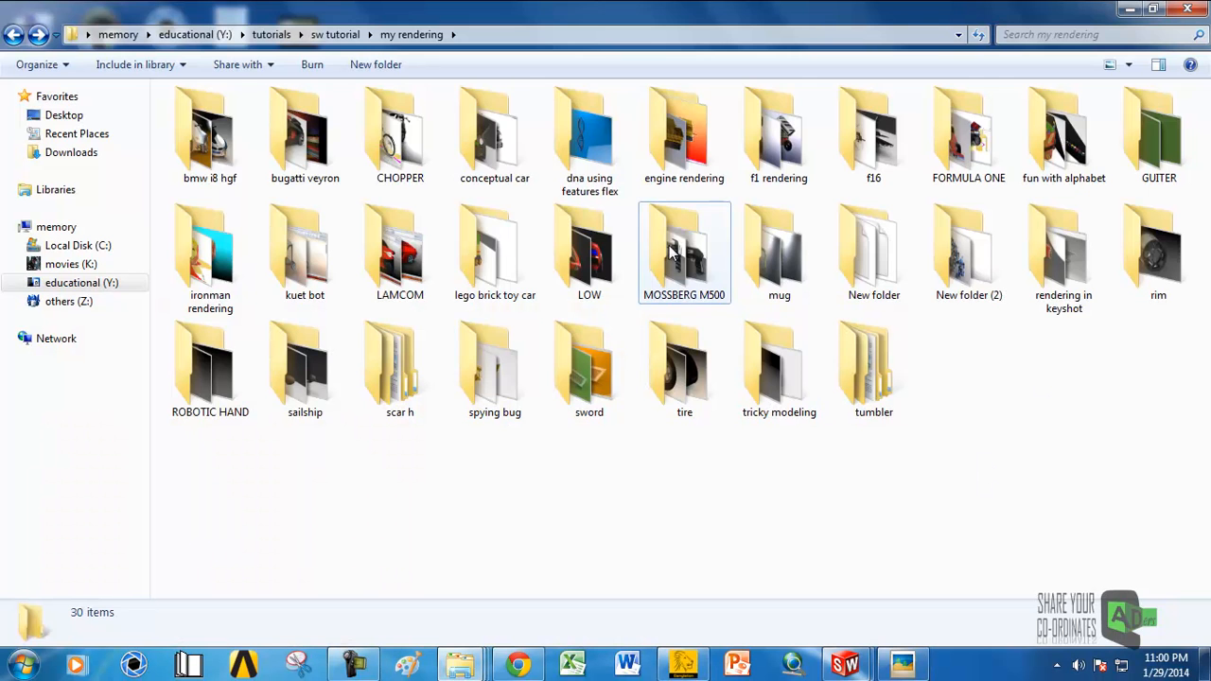
double_click(677, 271)
double_click(202, 106)
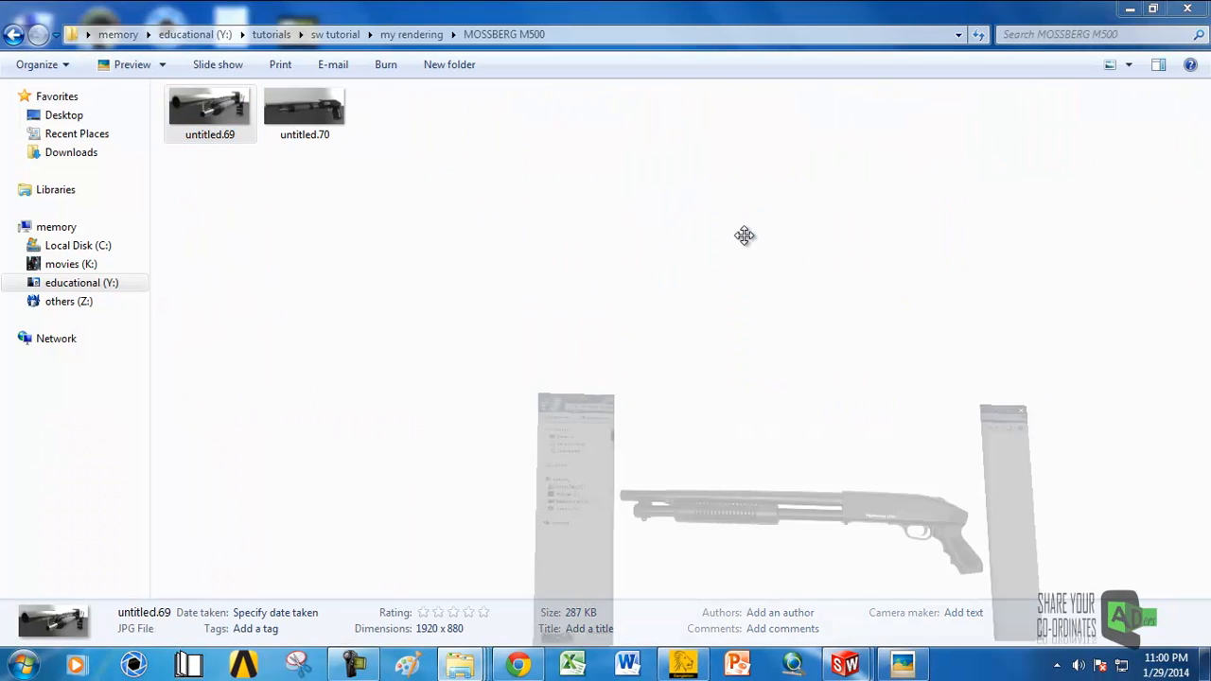
scroll(786, 287, "up", 1)
scroll(783, 214, "down", 4)
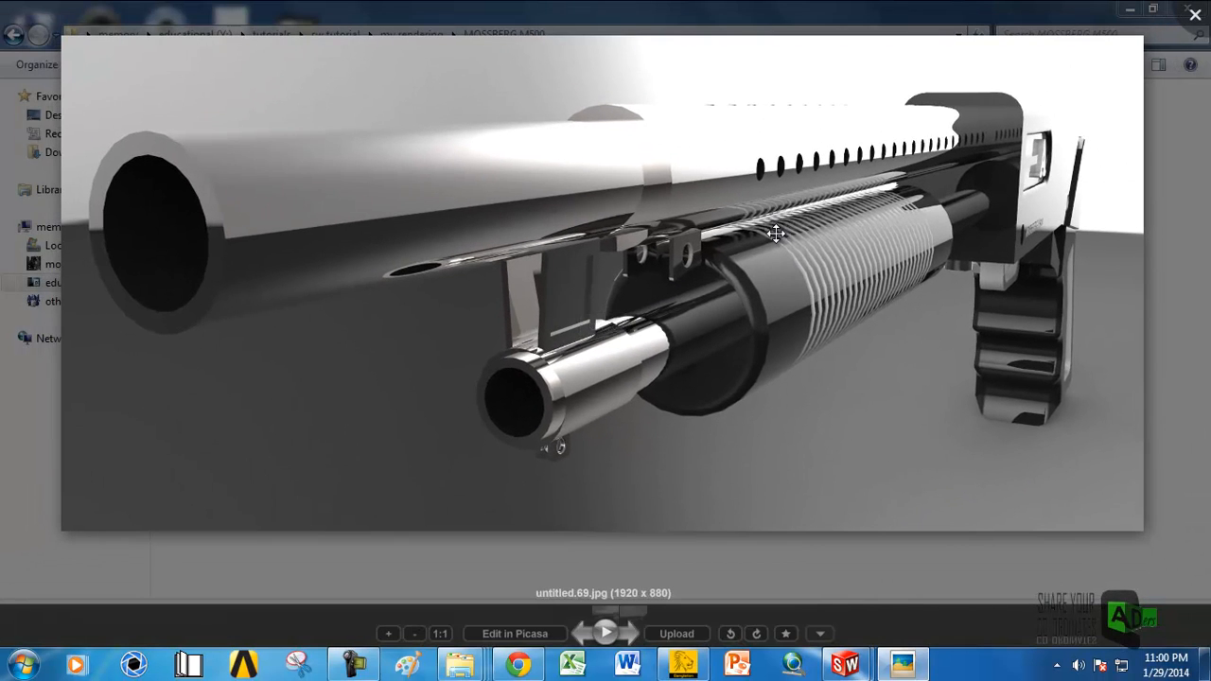
key("Right")
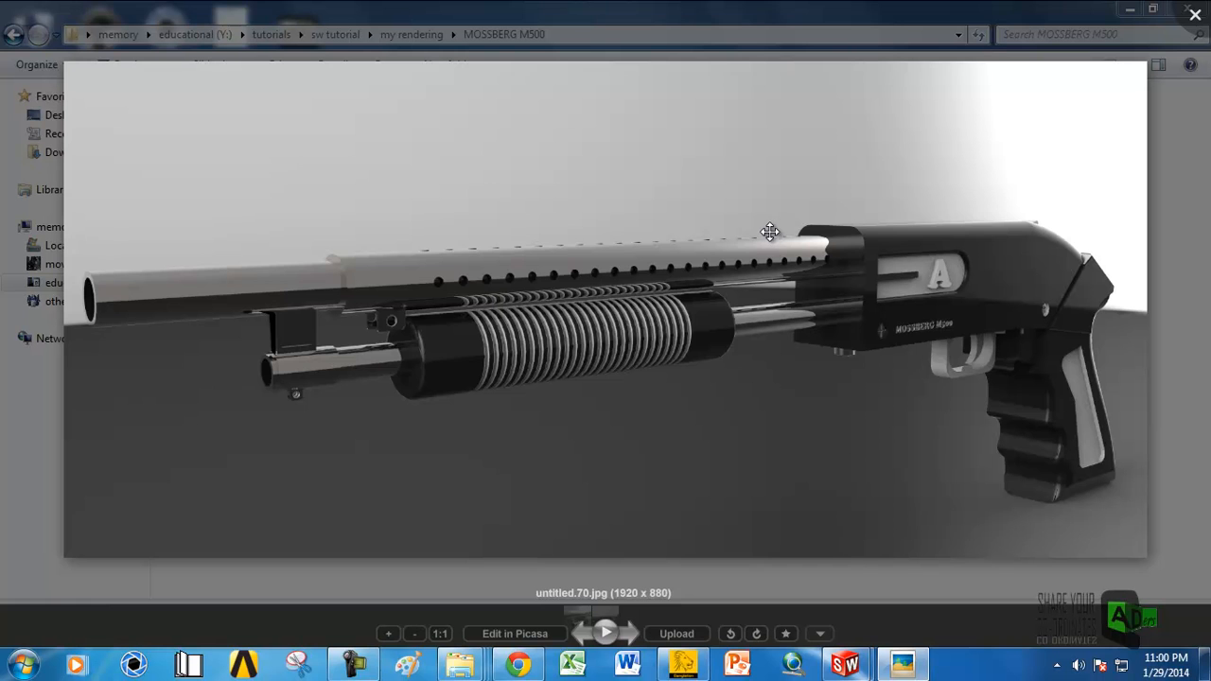